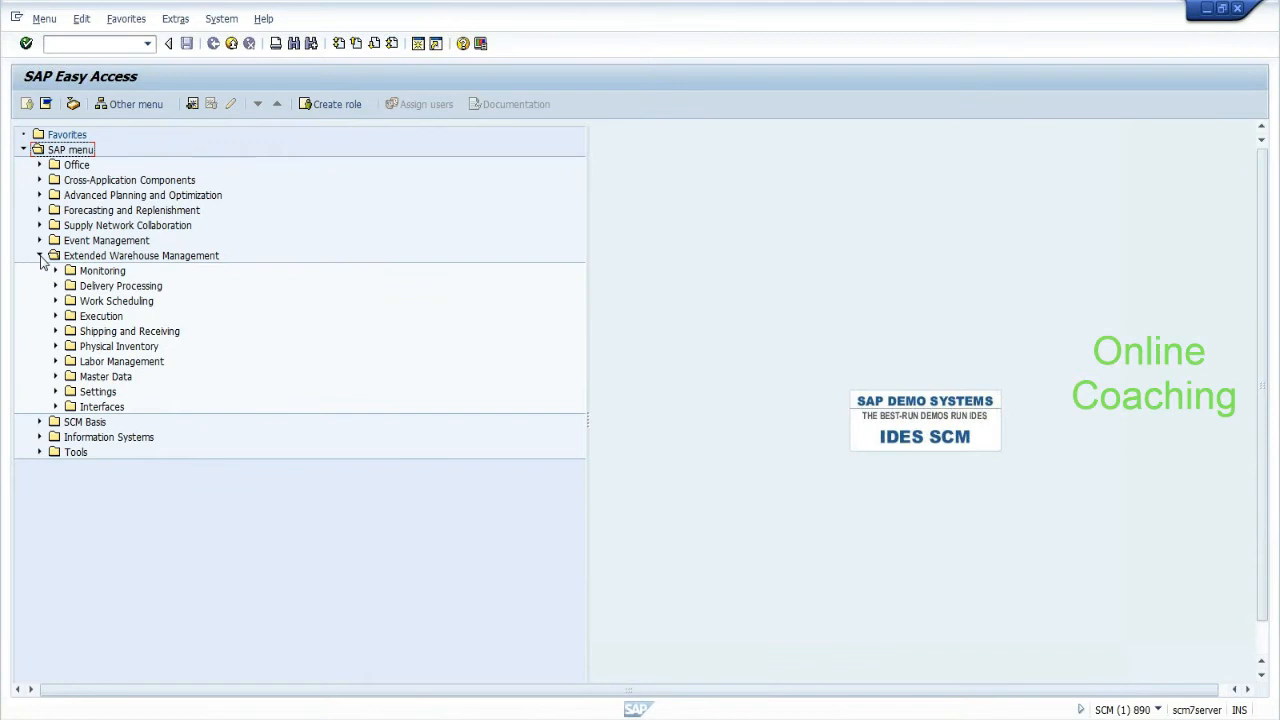
Expand Extended Warehouse Management > Master Data > Storage Bin and select Sort Storage Bins (/SCWM/SBST).
left_click(101, 258)
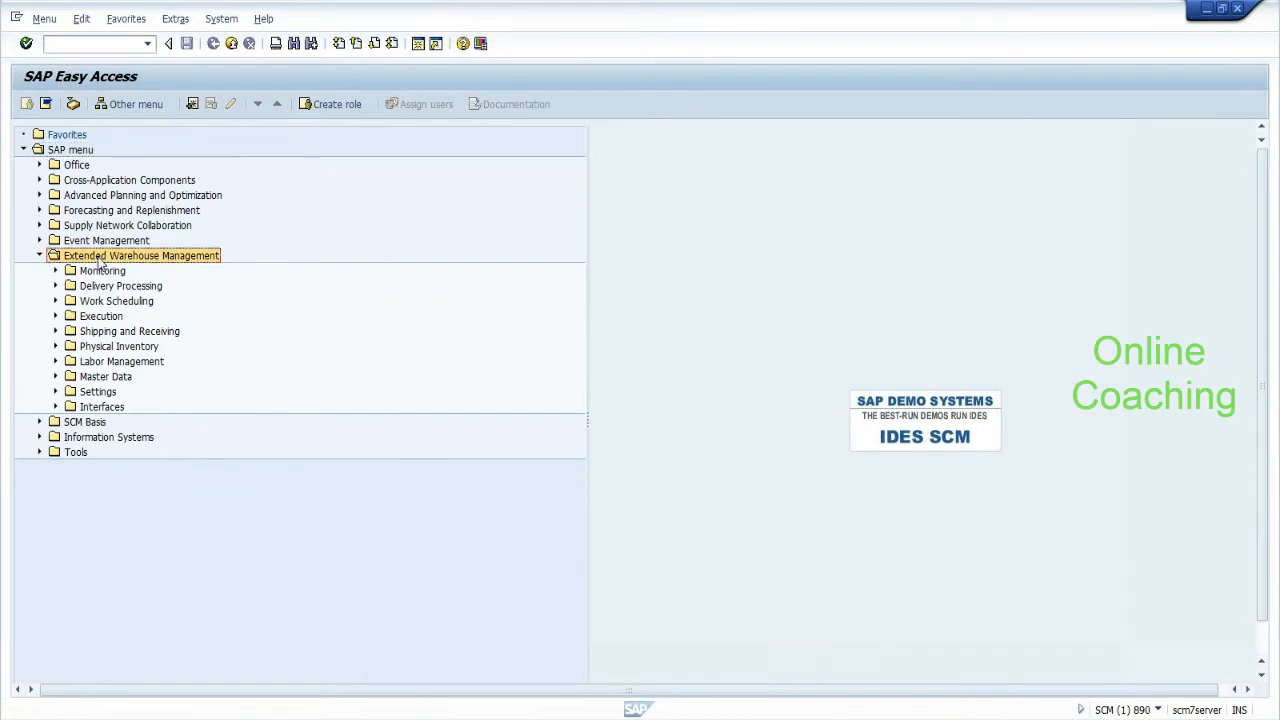
left_click(55, 378)
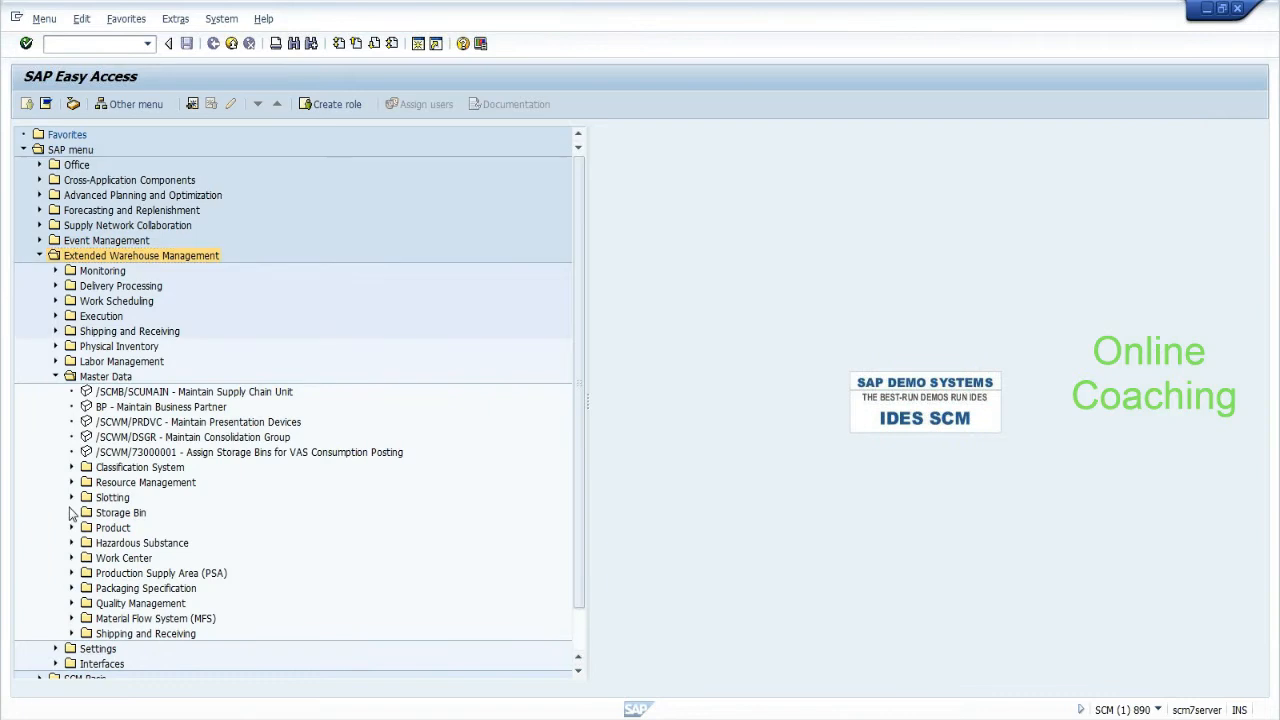
left_click_drag(578, 446, 578, 528)
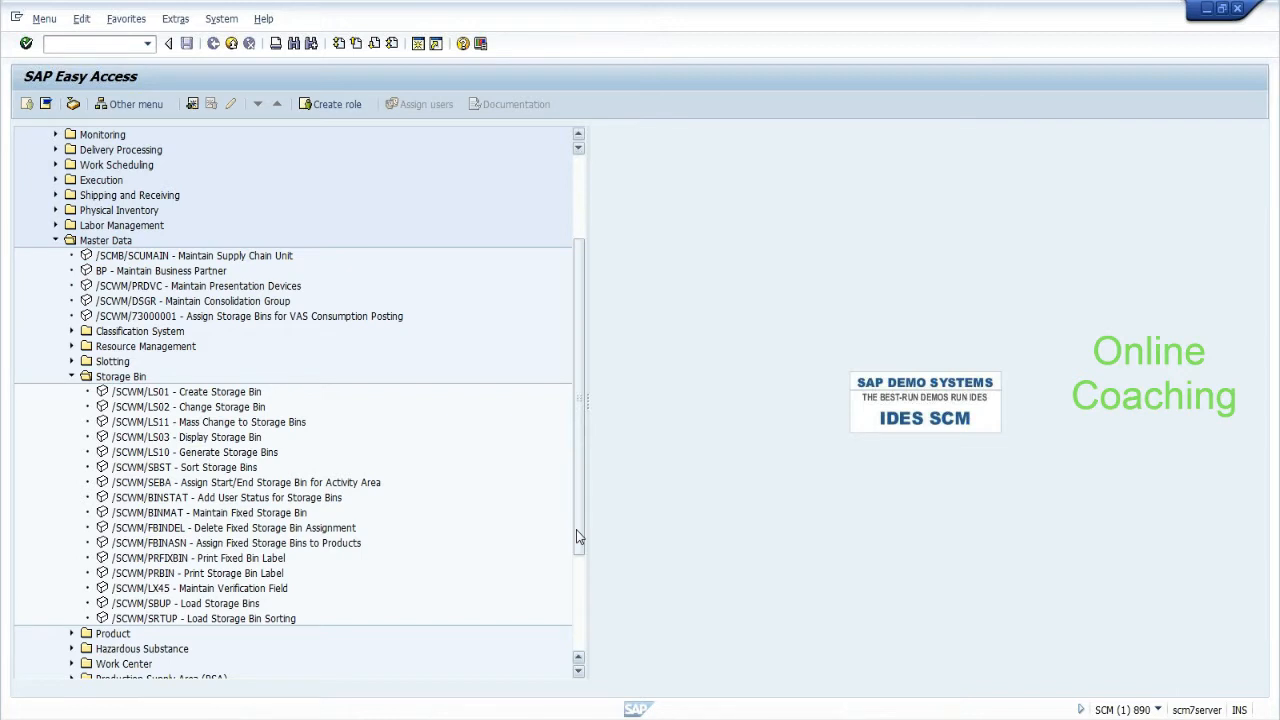
left_click(218, 470)
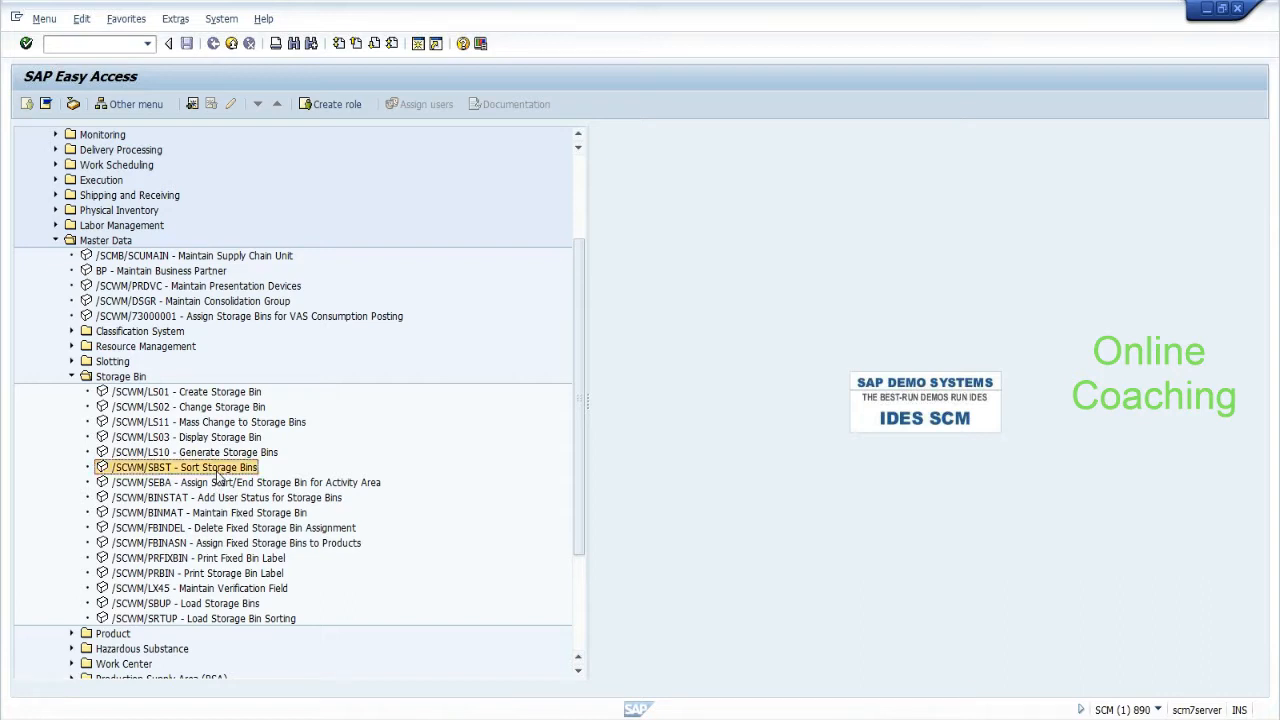
Launch Sort Storage Bins and choose warehouse number EHYD from the value list.
double_click(218, 470)
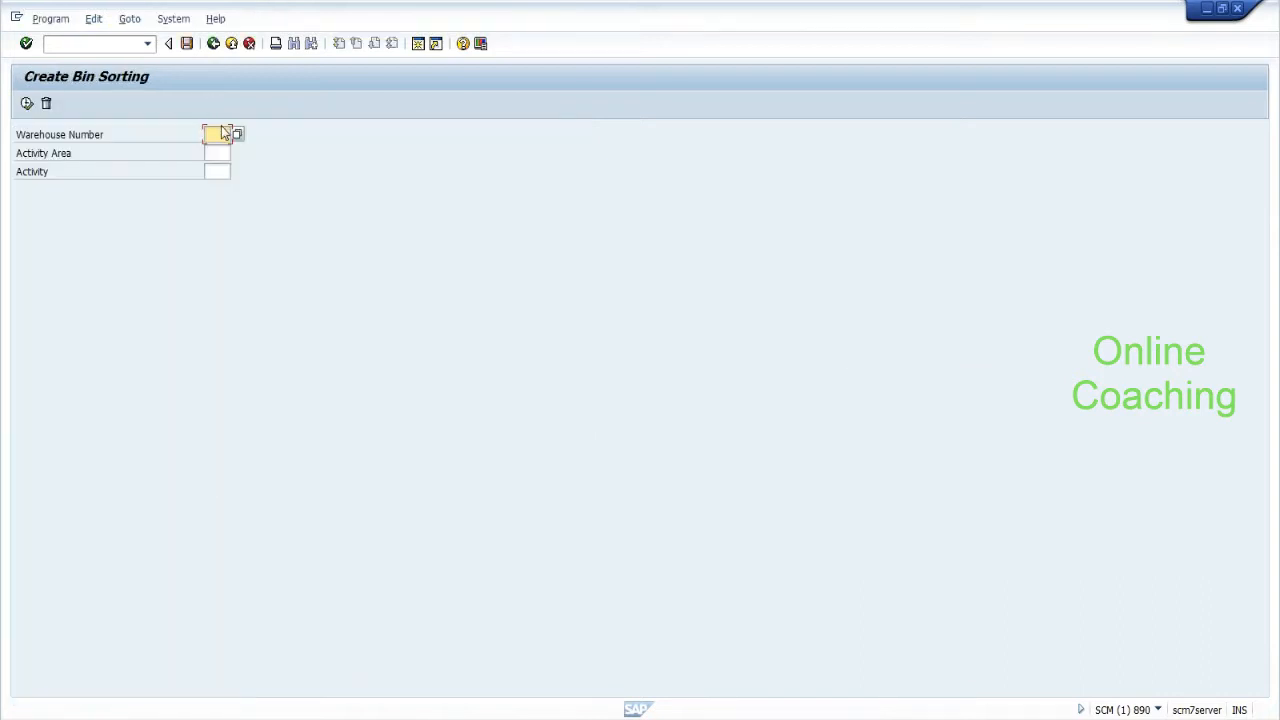
left_click(216, 149)
left_click(217, 171)
left_click(216, 134)
left_click(237, 134)
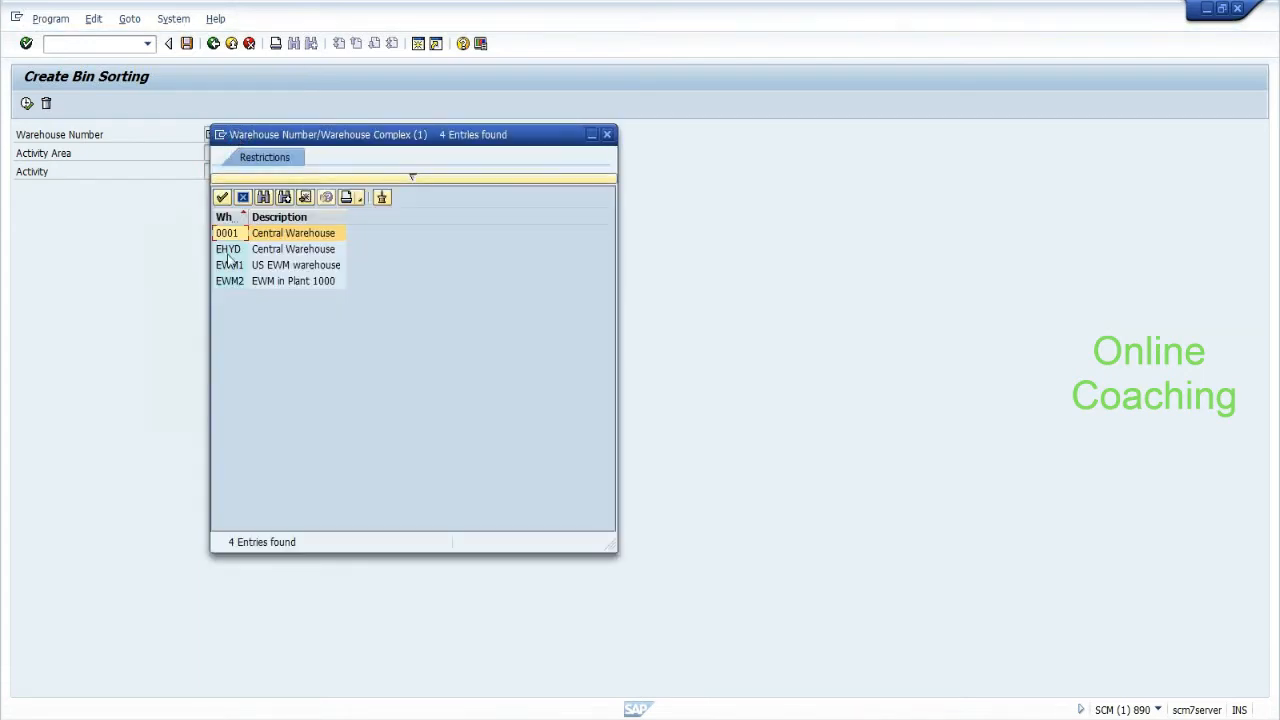
double_click(228, 249)
left_click(217, 153)
Enter activity area HOTS and activity PTWY, run the bin sorting, then go back.
type("HOTS")
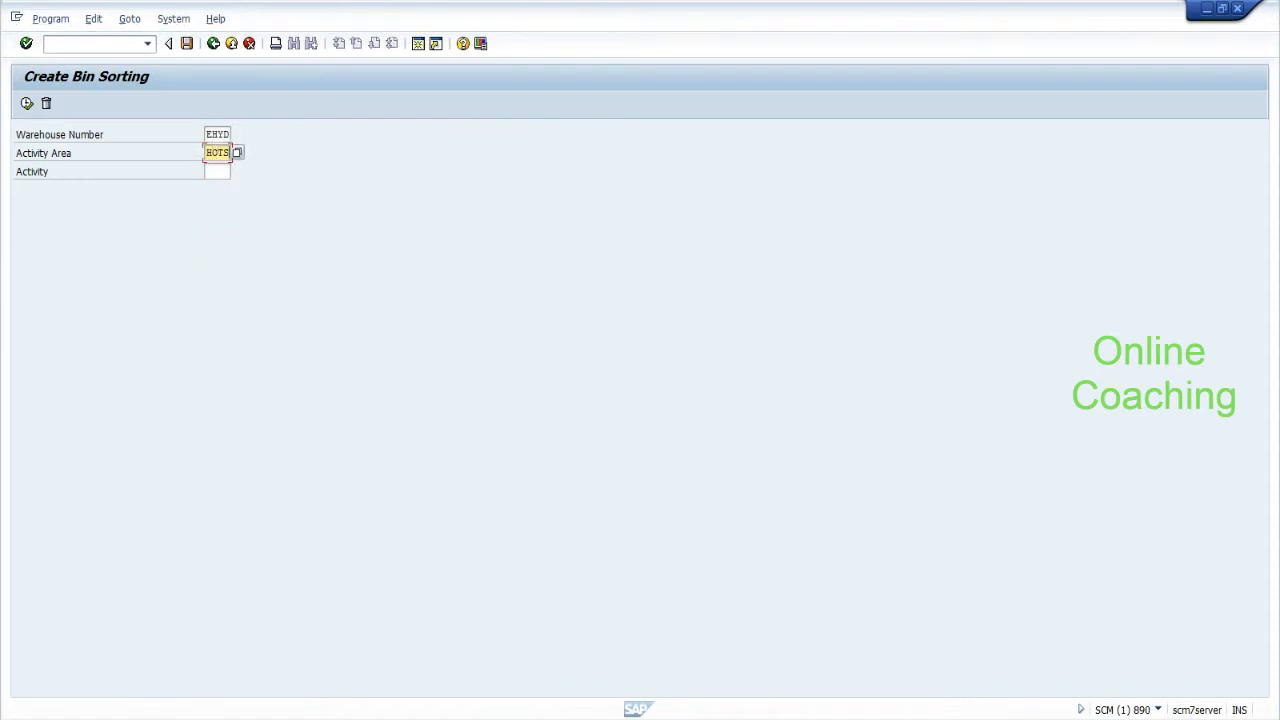
key("Tab")
left_click(237, 172)
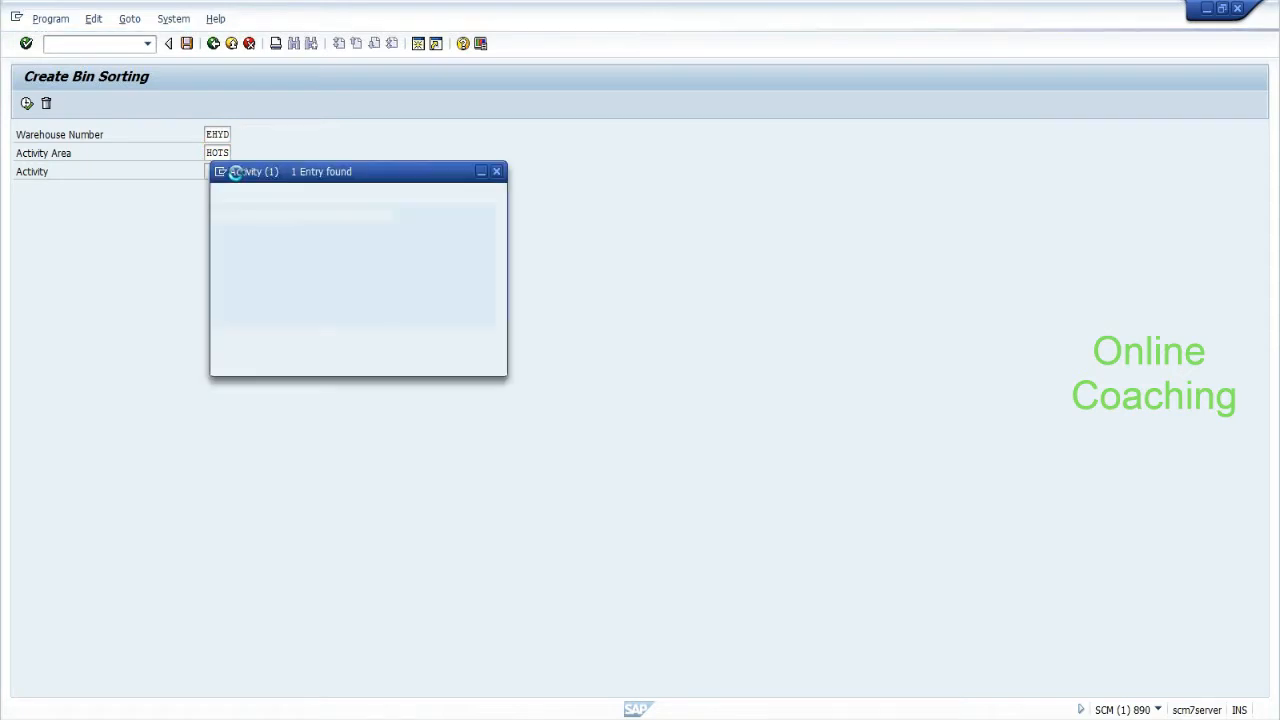
double_click(228, 270)
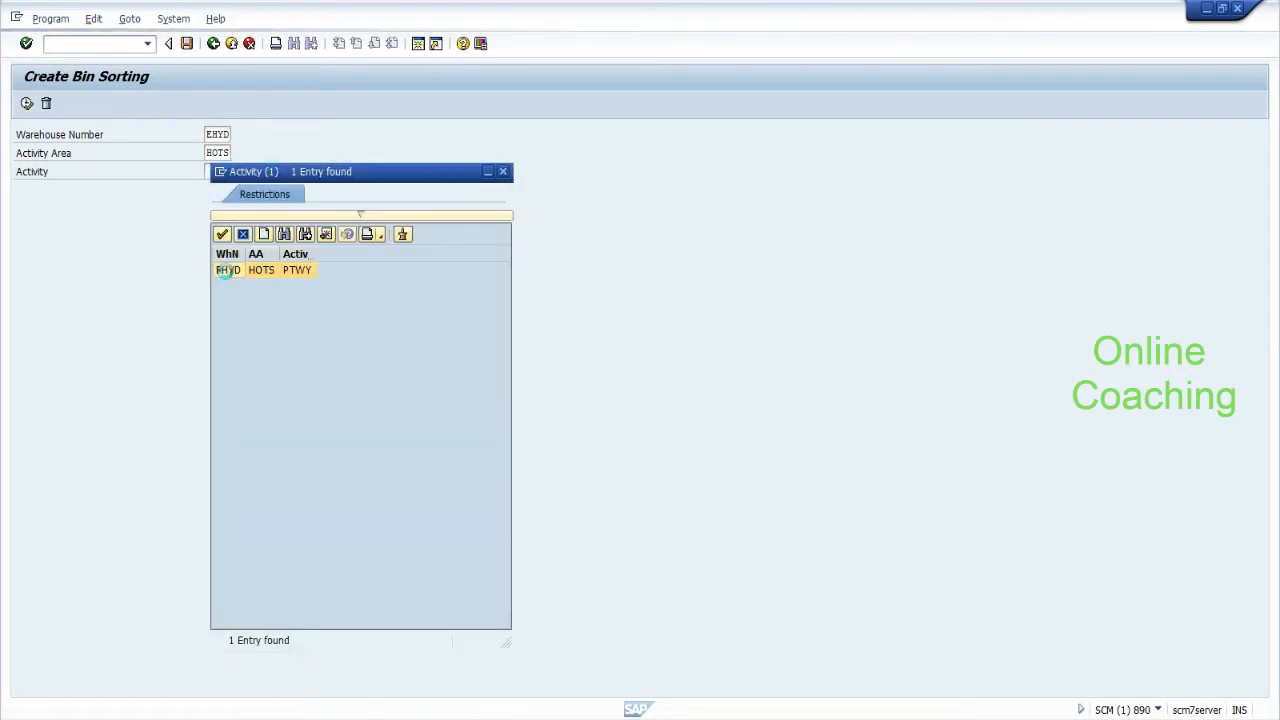
left_click(28, 106)
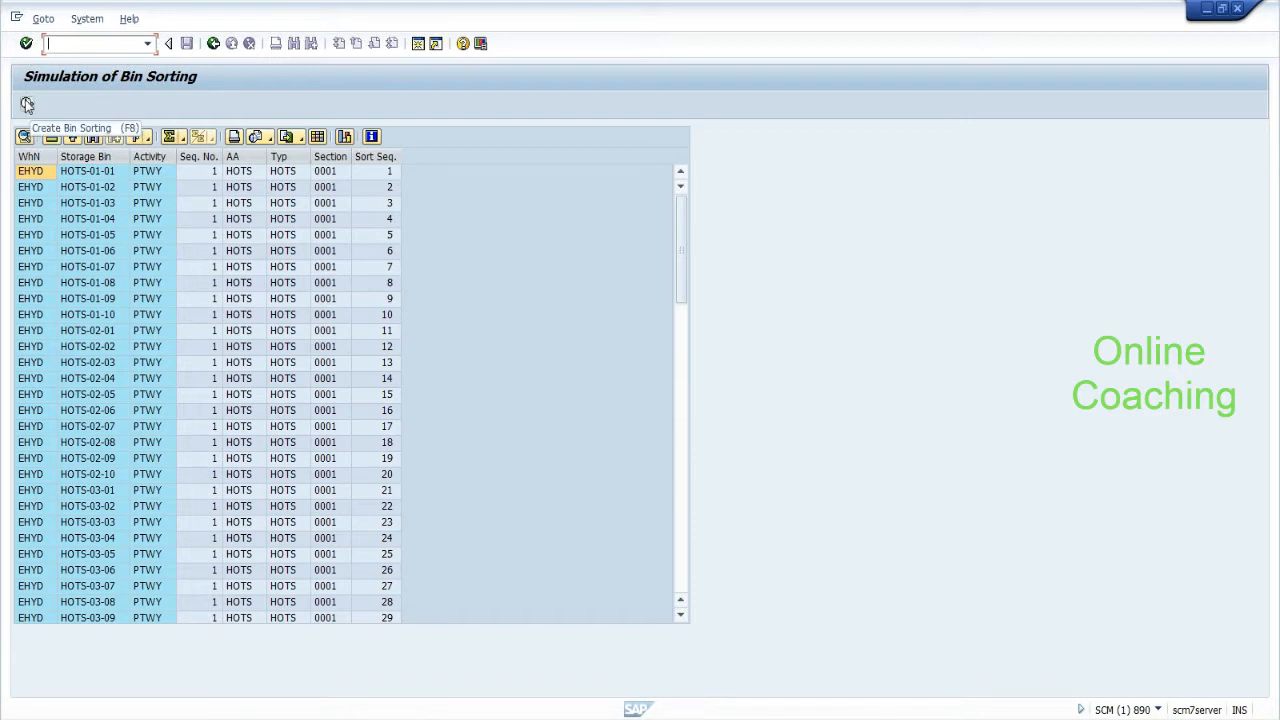
left_click(213, 45)
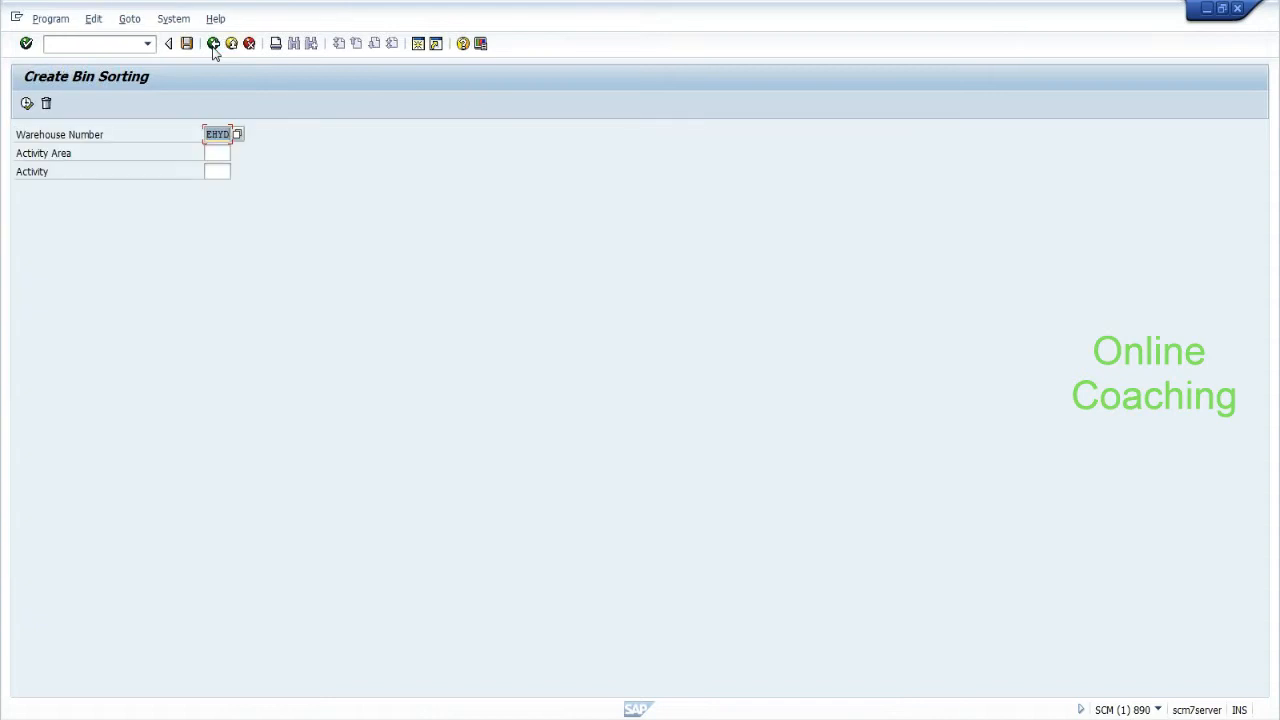
Return to the menu, log on to the ERP client in language EN, and start Create Inbound Delivery.
left_click(213, 45)
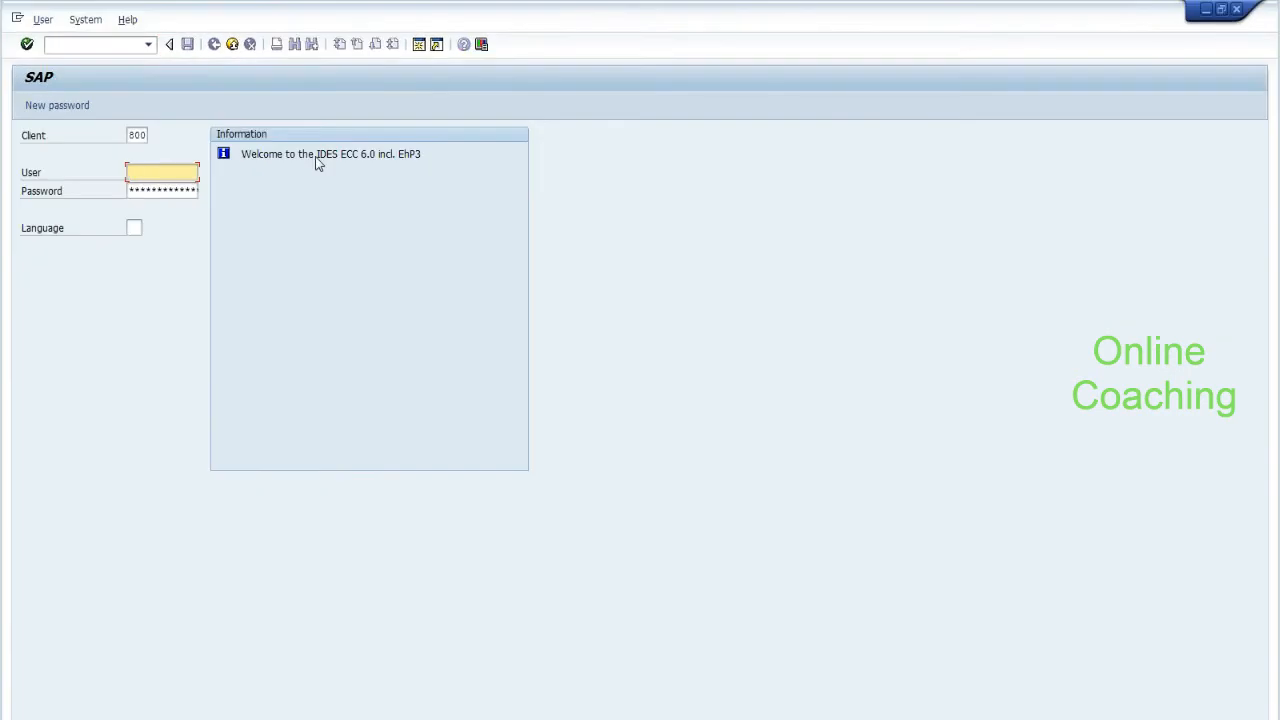
type("ew")
key("Down")
key("Tab")
key("Tab")
type("en")
key("Return")
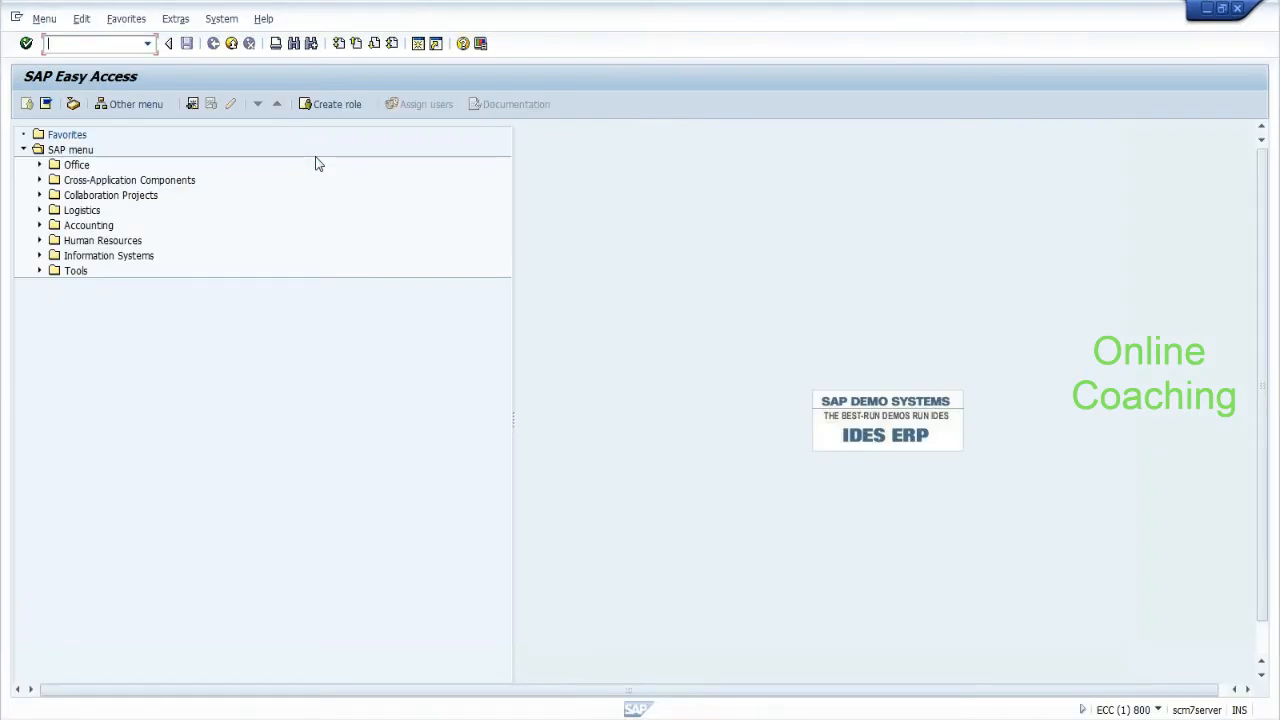
type("spro")
key("Return")
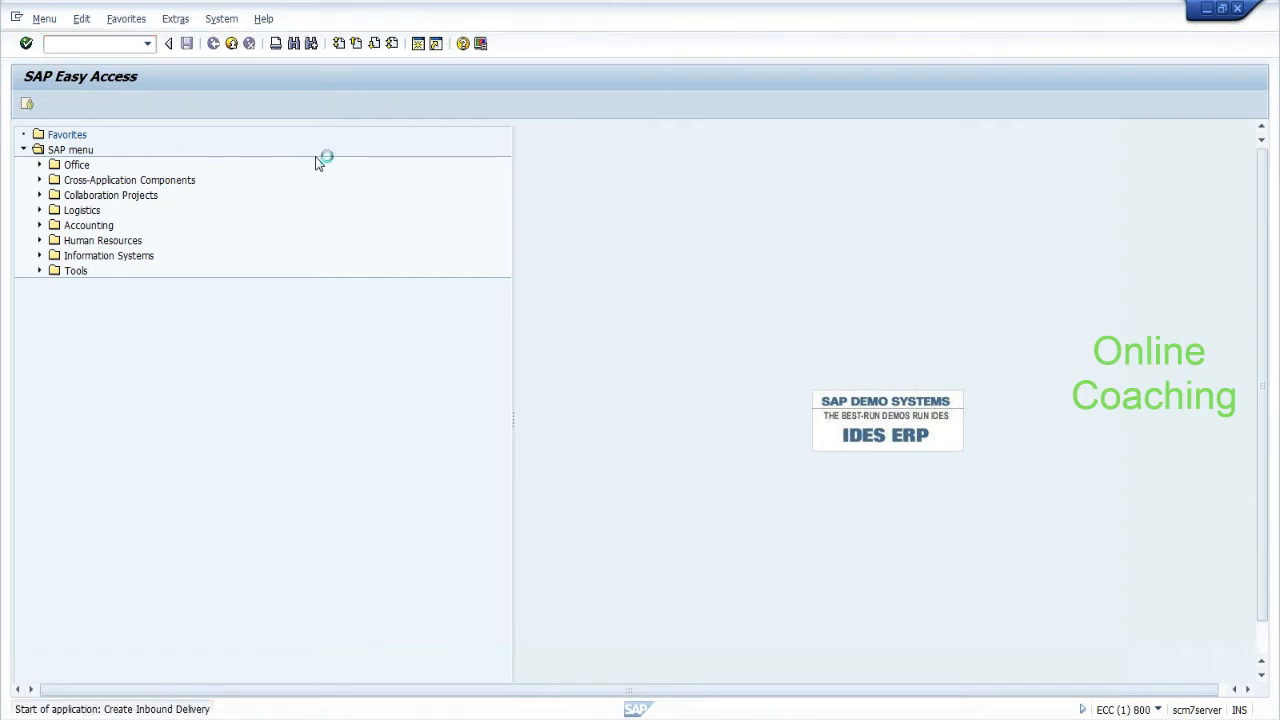
type("test_srmar34")
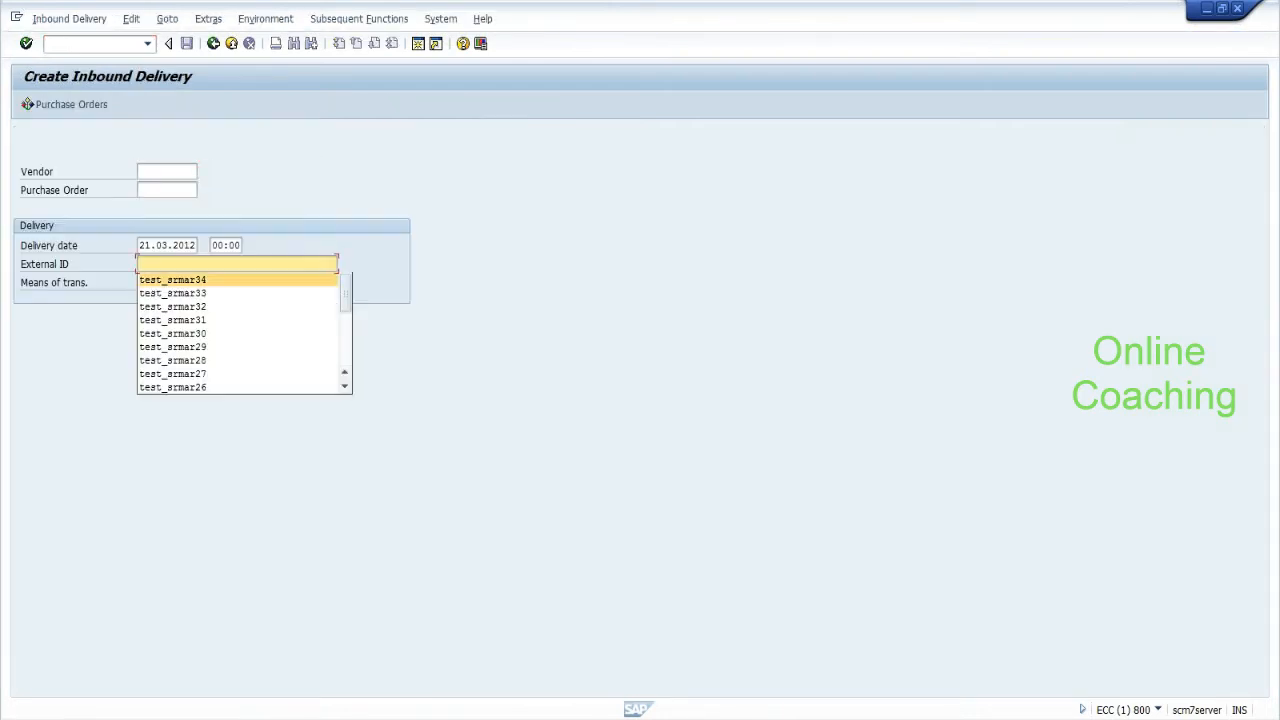
key("BackSpace")
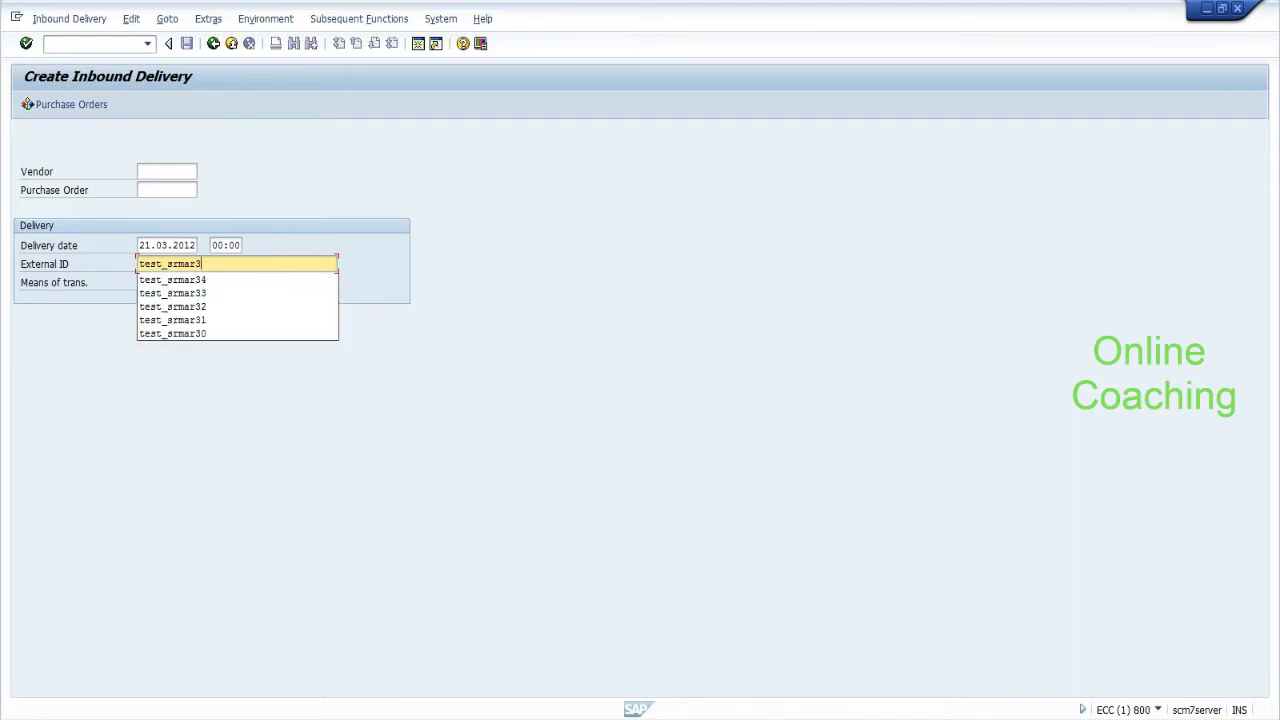
type("5")
left_click(158, 191)
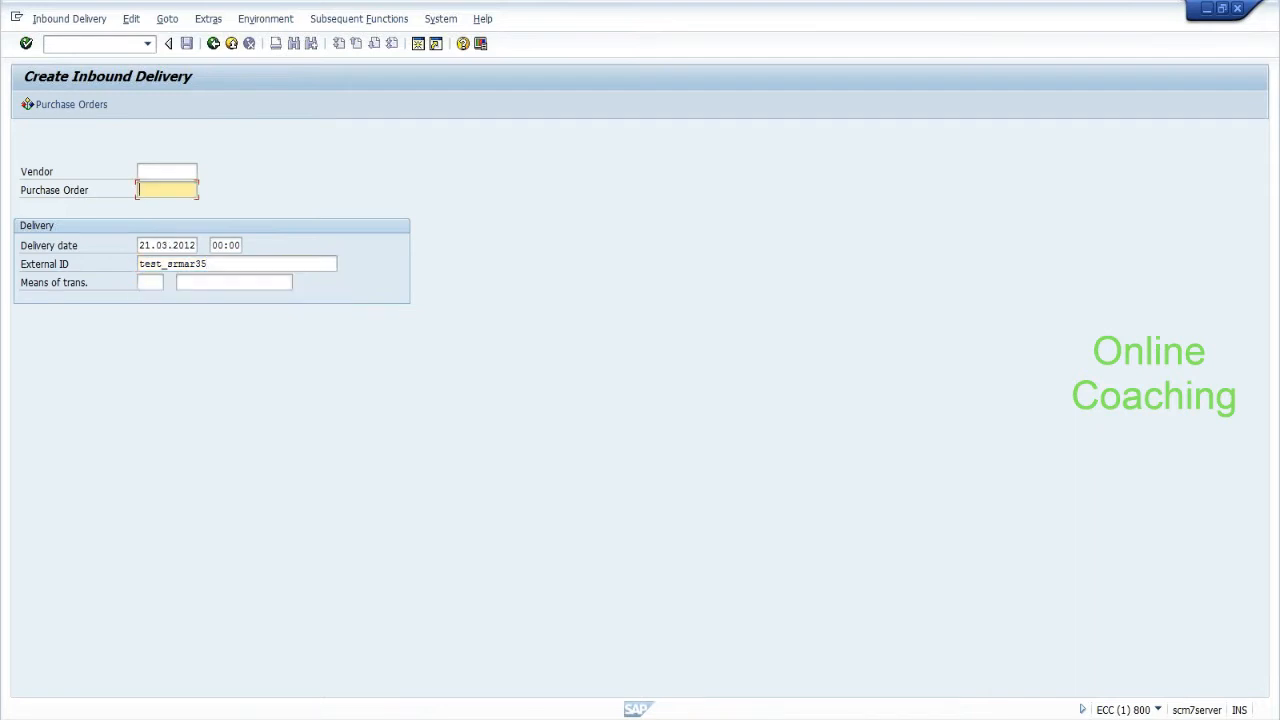
key("Down")
key("Down")
key("Return")
left_click(203, 264)
type("1")
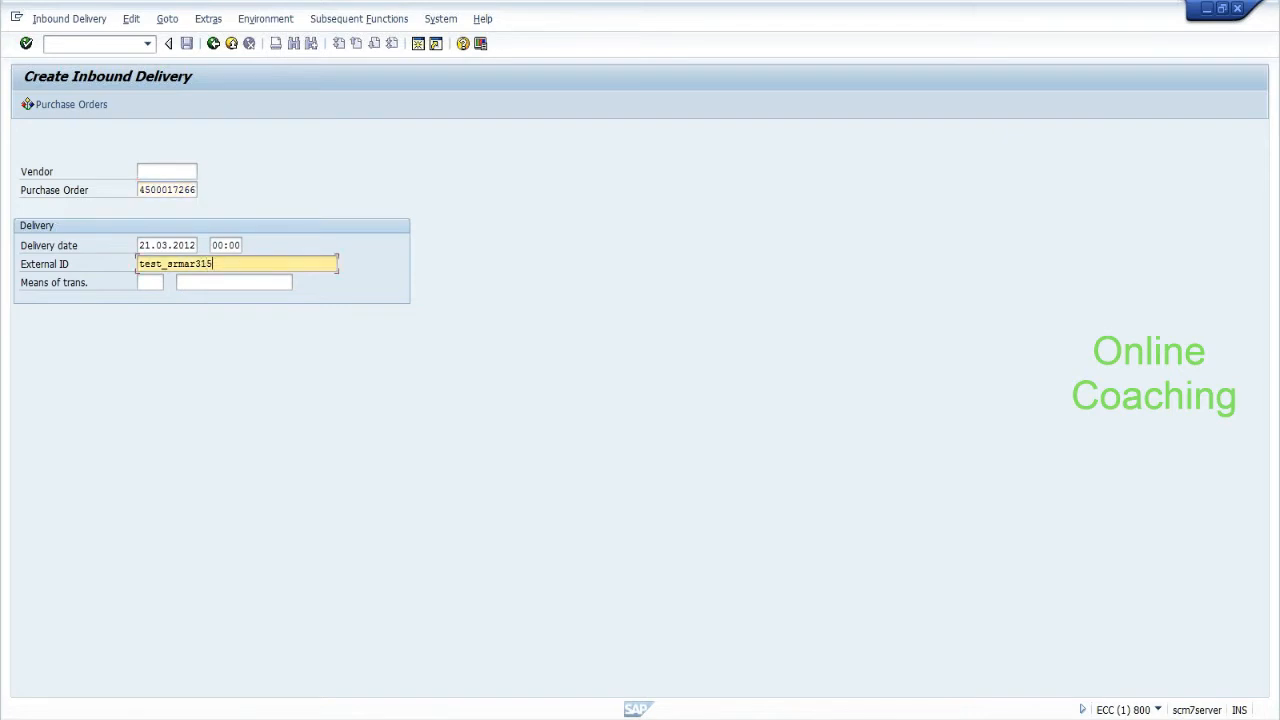
key("Return")
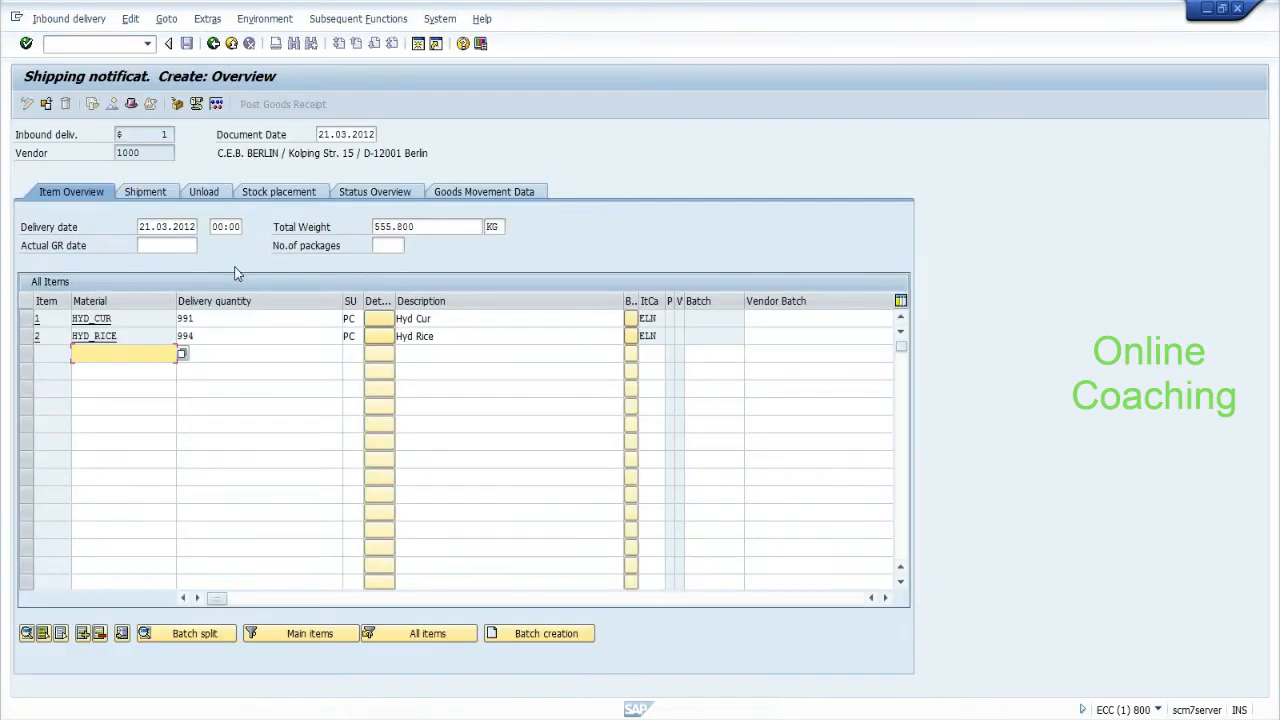
Set the HYD_CUR and HYD_RICE delivery quantities to 1 each.
left_click(195, 318)
key("BackSpace")
key("BackSpace")
key("BackSpace")
type("1")
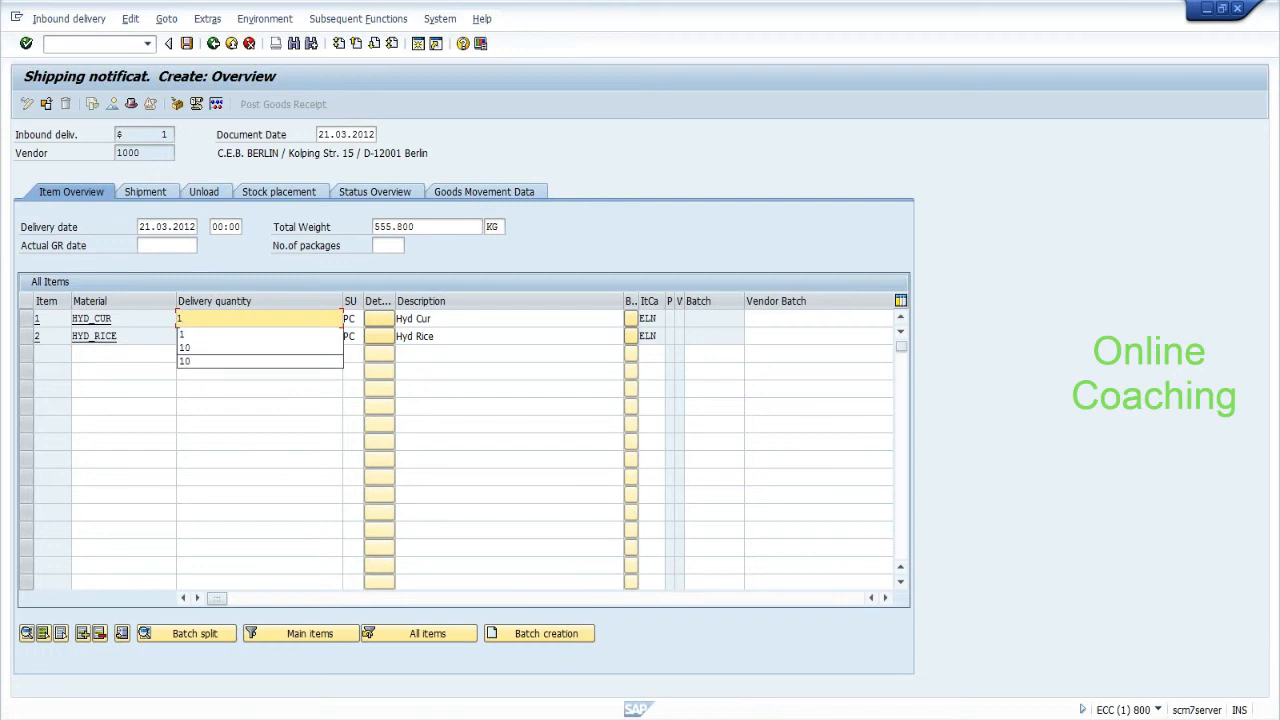
left_click(196, 336)
key("BackSpace")
key("BackSpace")
key("BackSpace")
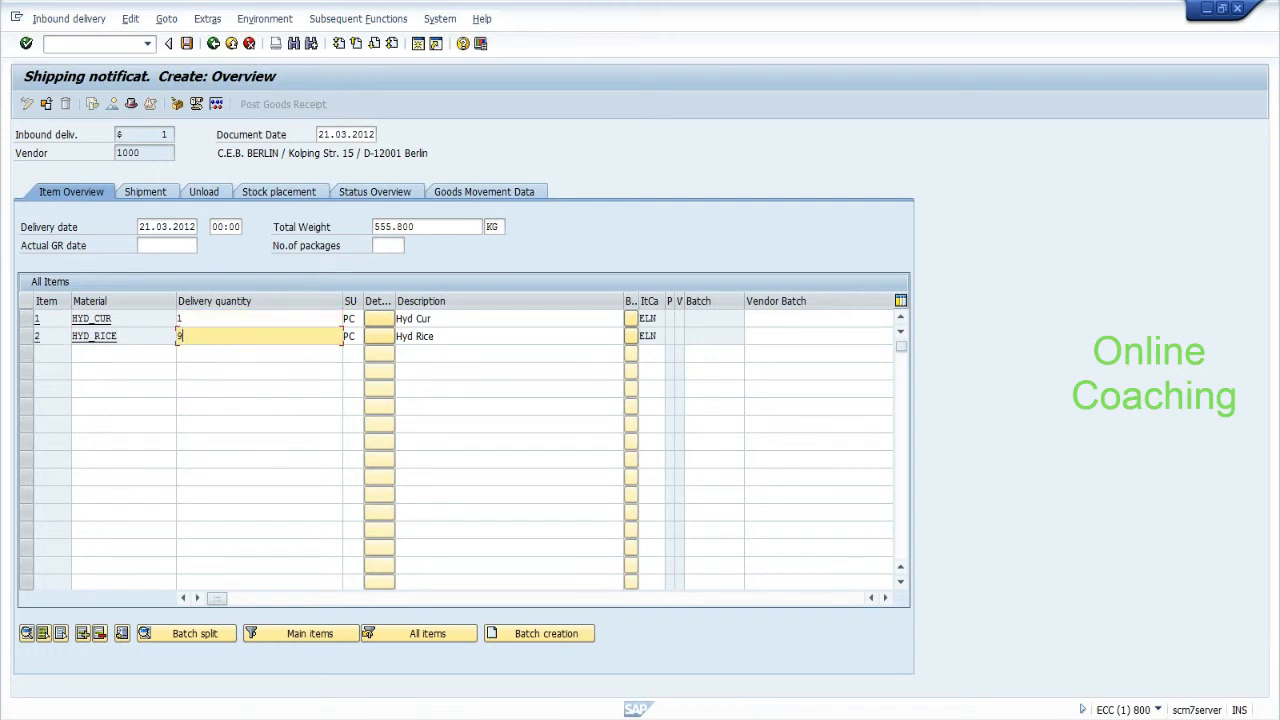
type("1")
key("Return")
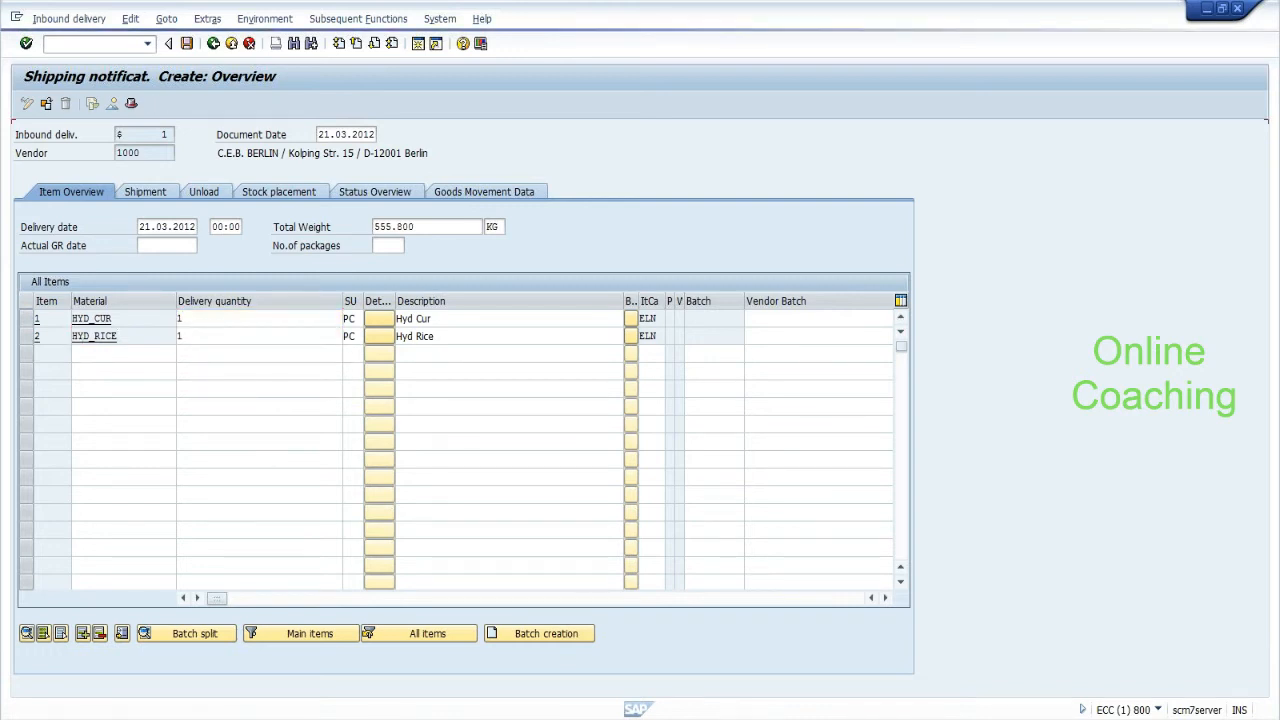
Select the HYD_CUR and HYD_RICE item rows and open packing for them.
left_click(26, 320)
left_click(26, 336)
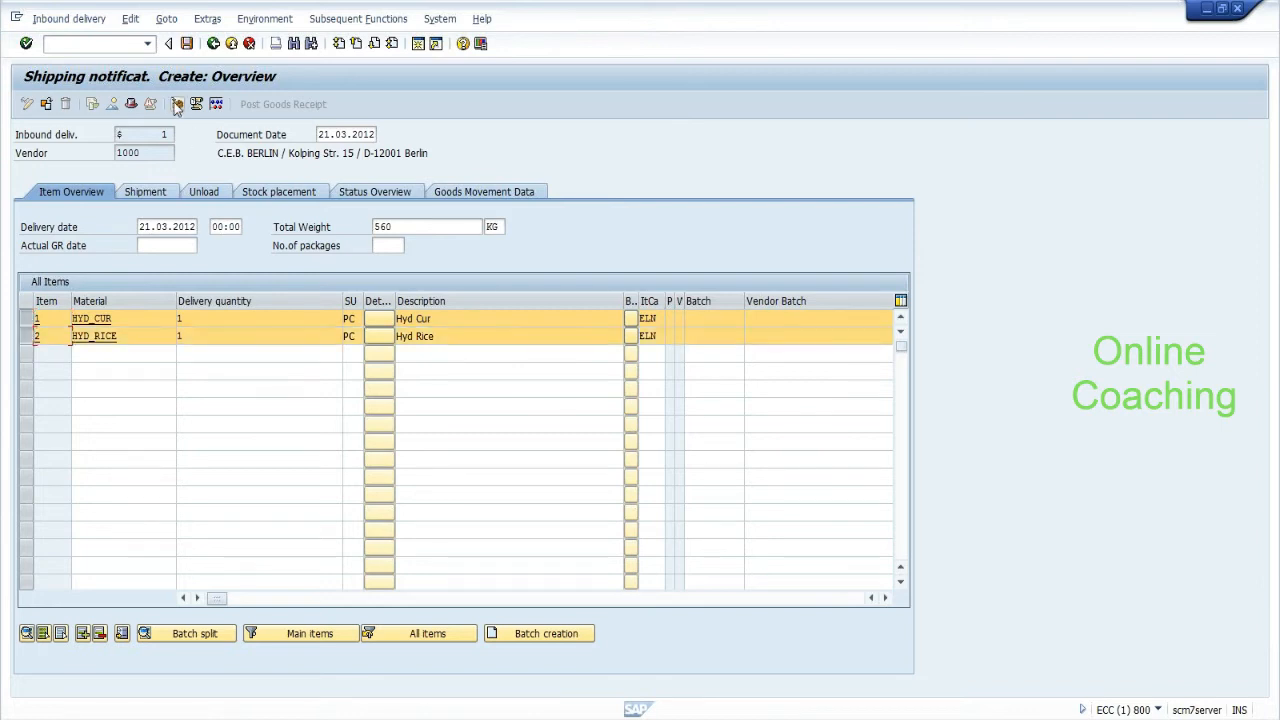
left_click(176, 104)
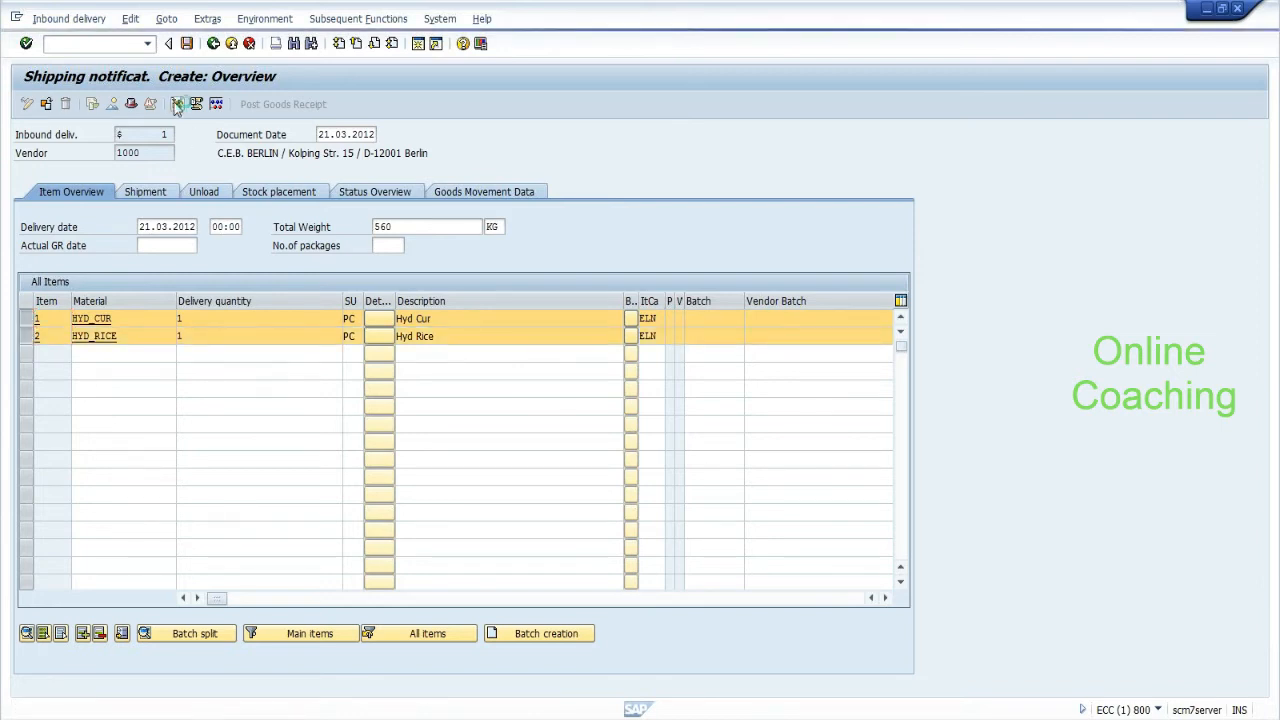
Create a PK-095 handling unit, pack HYD_CUR and HYD_RICE into it, and save.
type("pk-095")
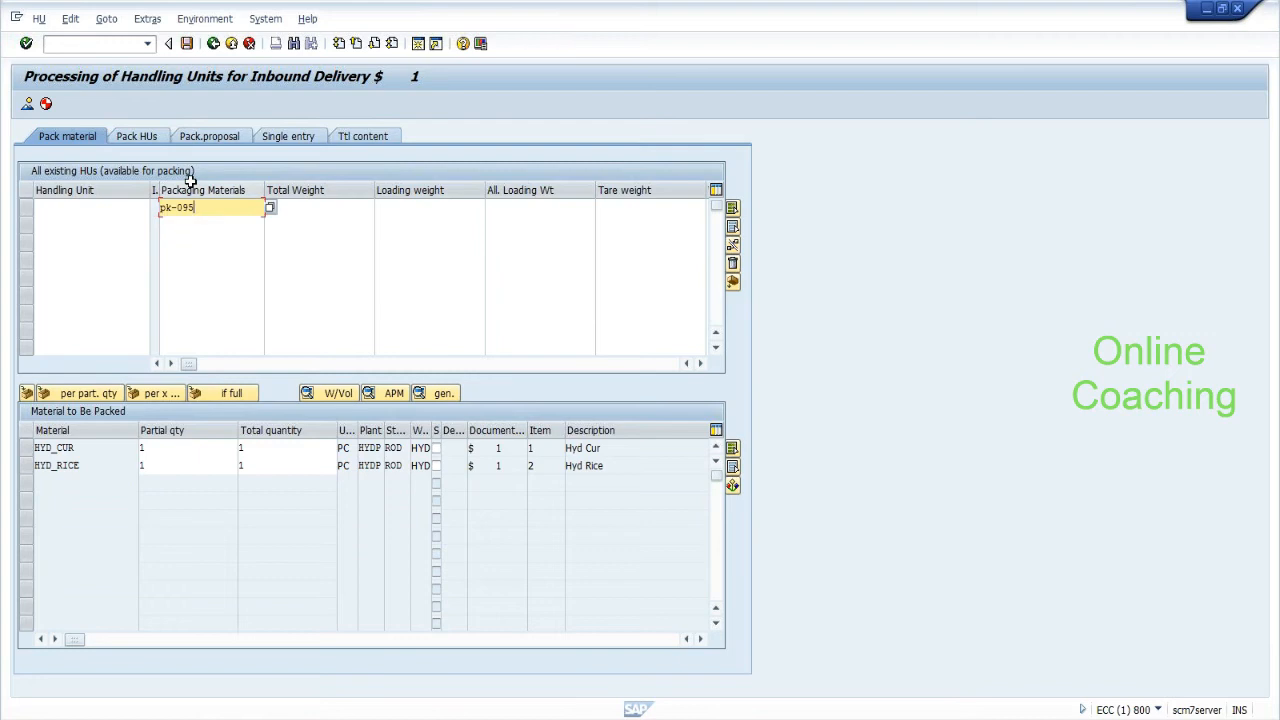
key("Return")
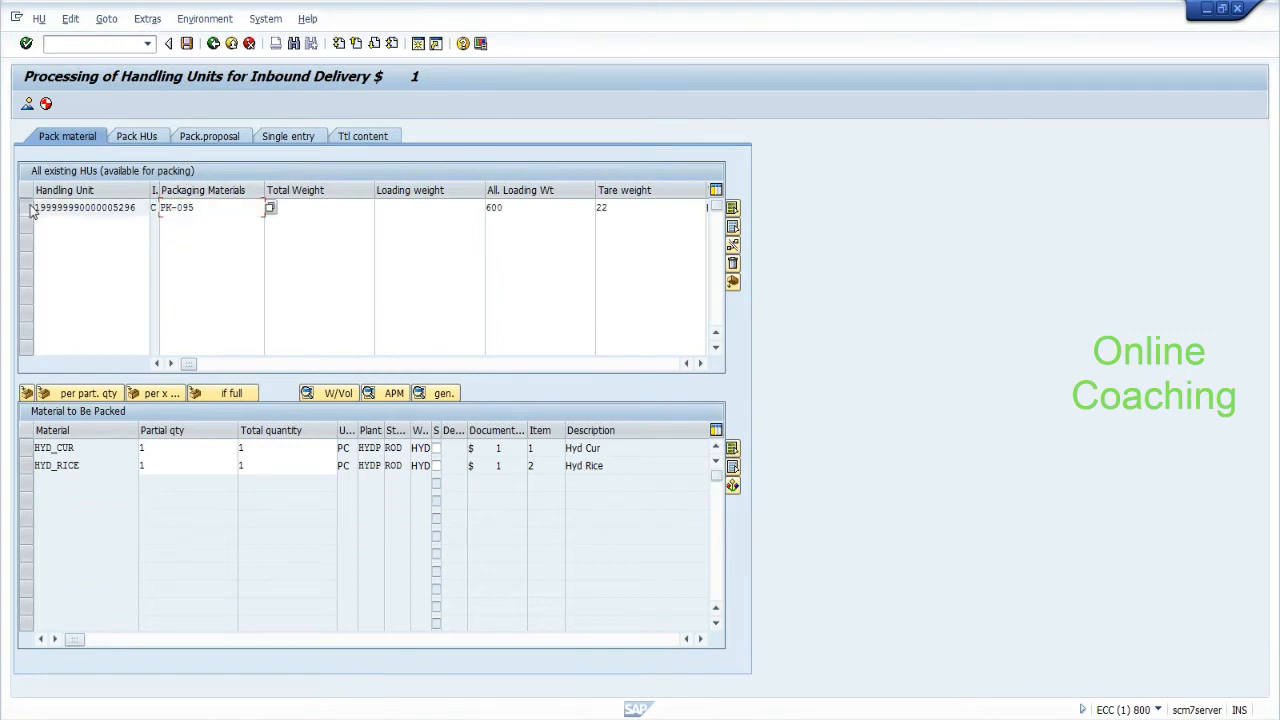
left_click(26, 448)
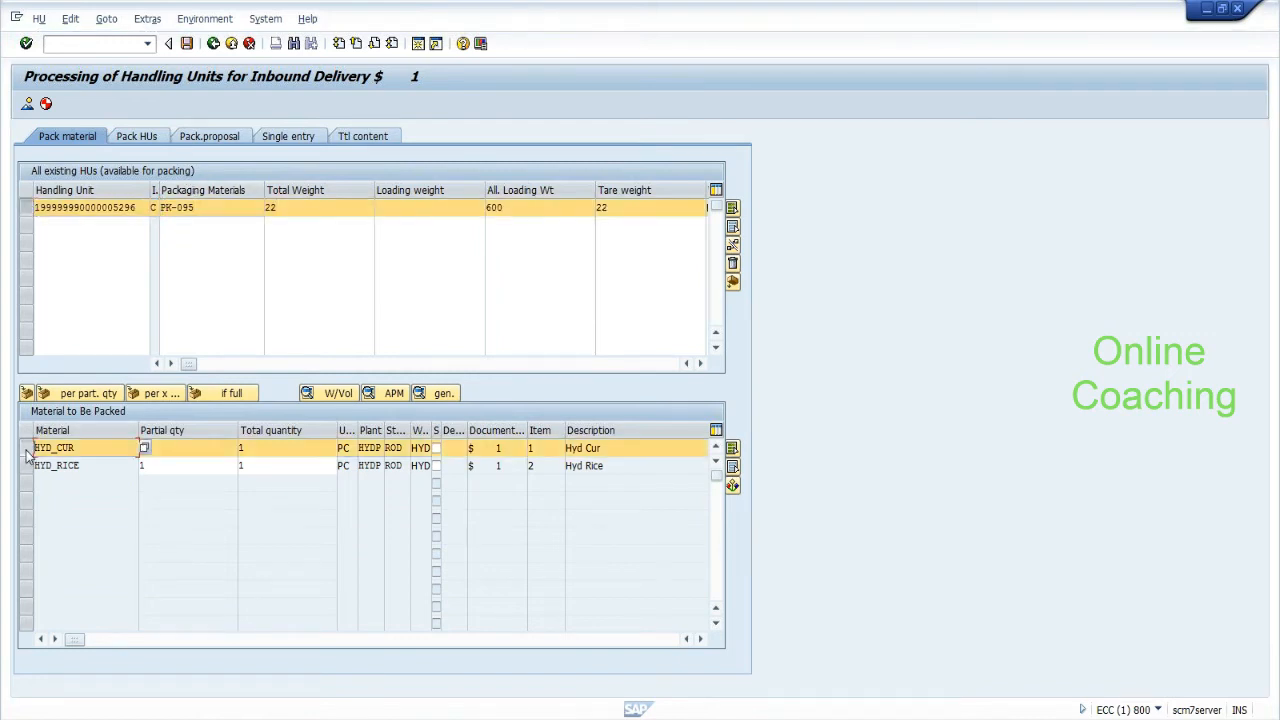
left_click(26, 466)
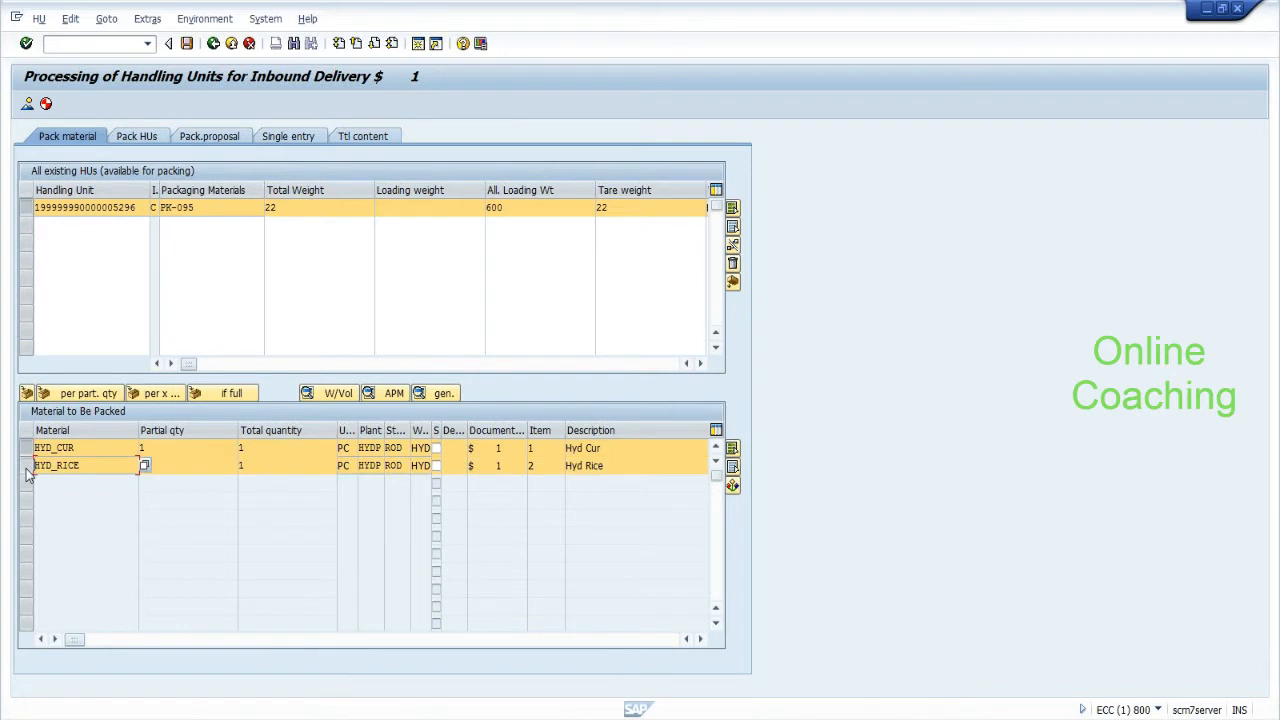
left_click(27, 396)
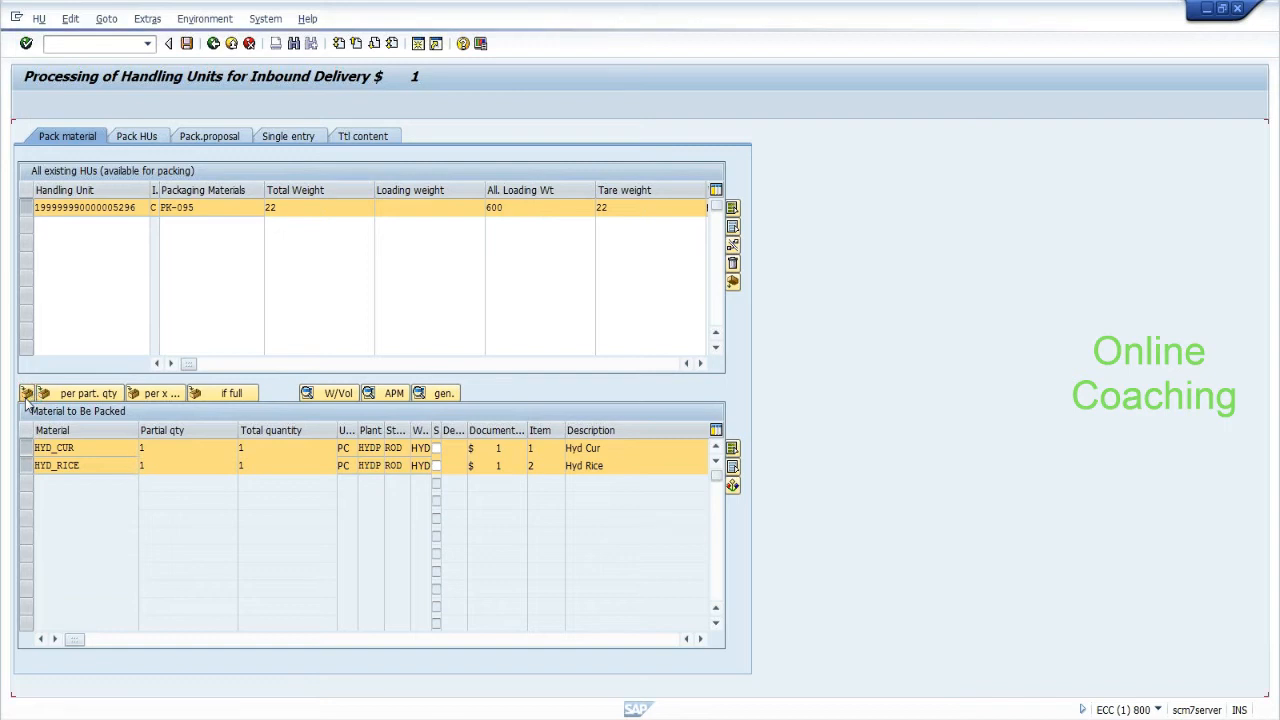
left_click(132, 208)
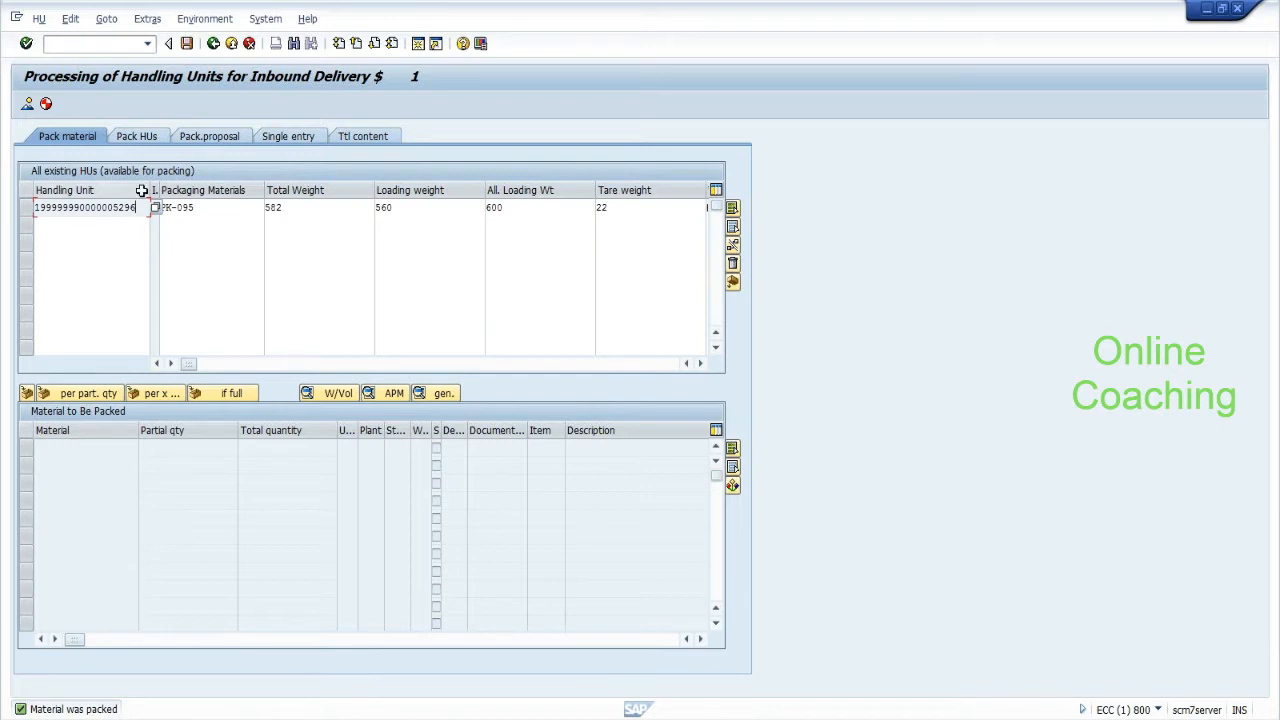
left_click(187, 45)
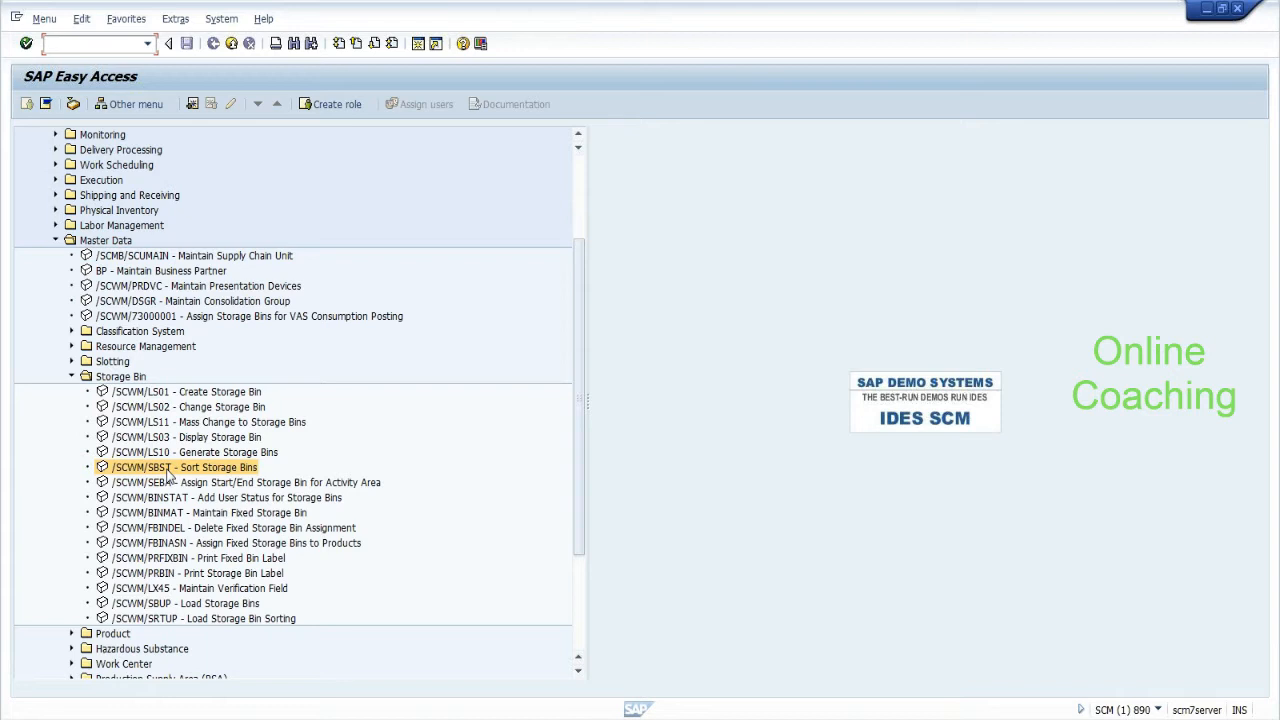
Select the packed handling unit and save the delivery, distributing the shipping notification to the WMS.
double_click(167, 470)
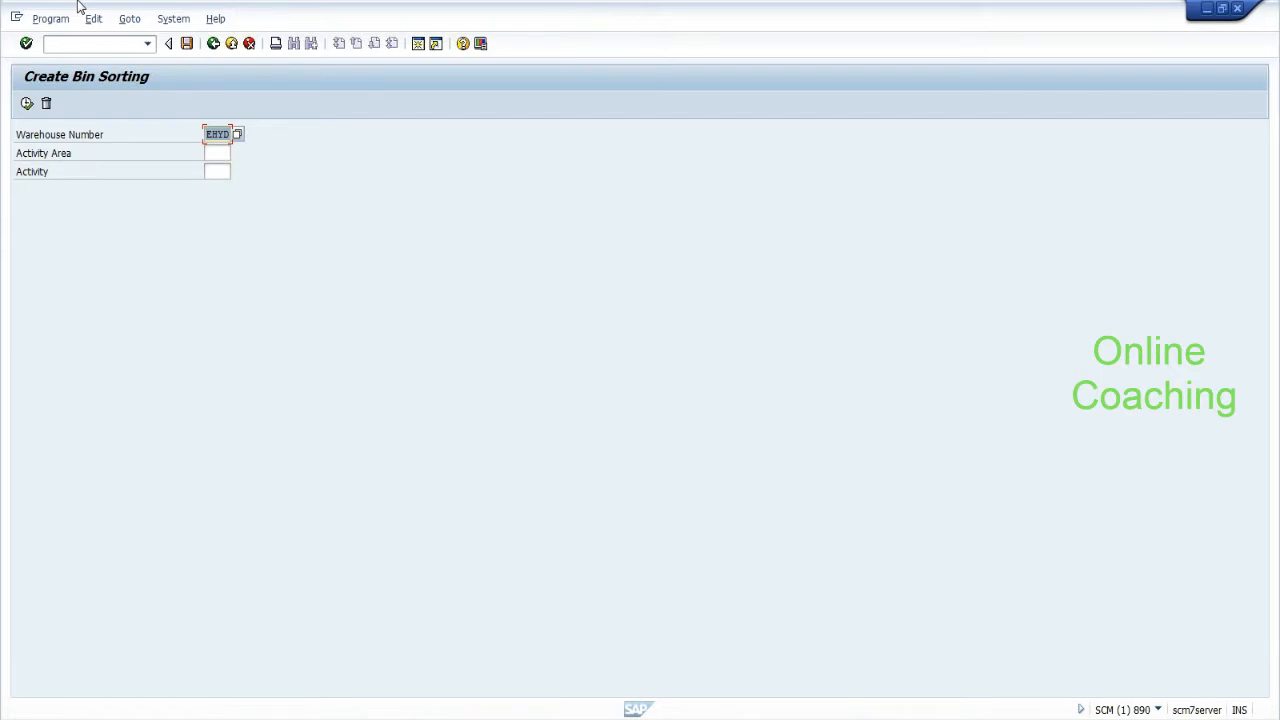
left_click(212, 46)
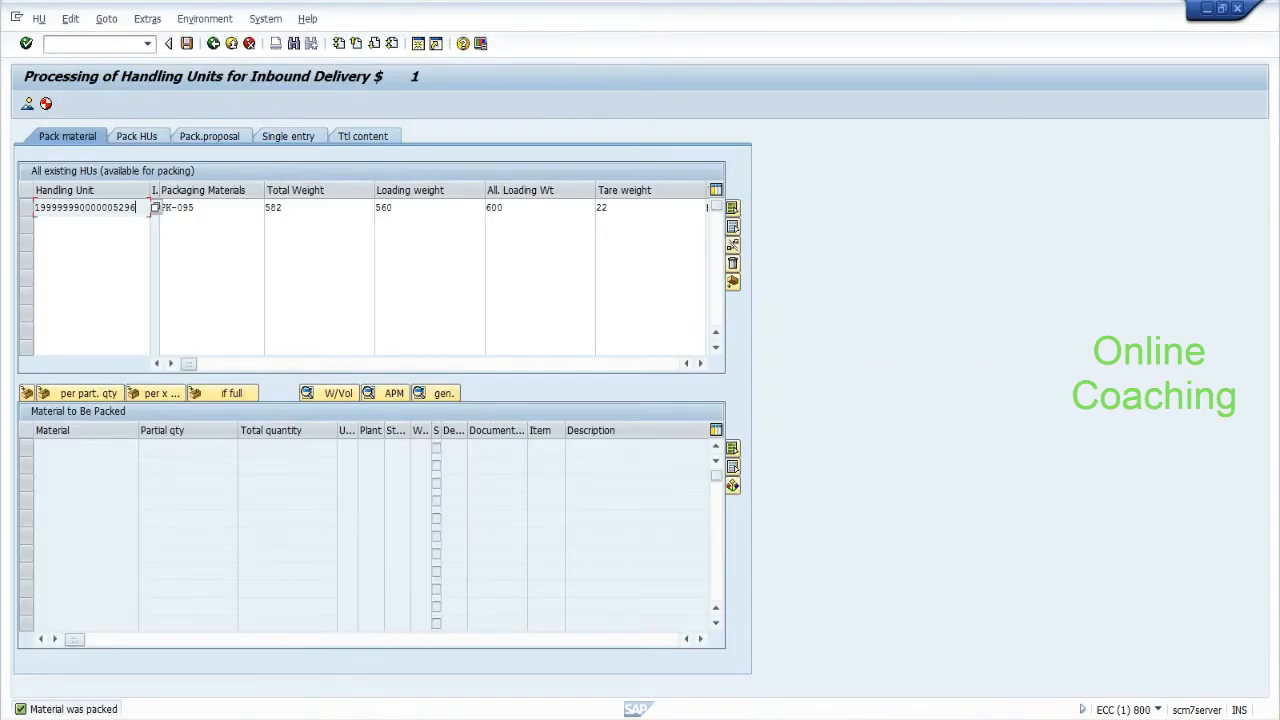
left_click(28, 212)
left_click(185, 45)
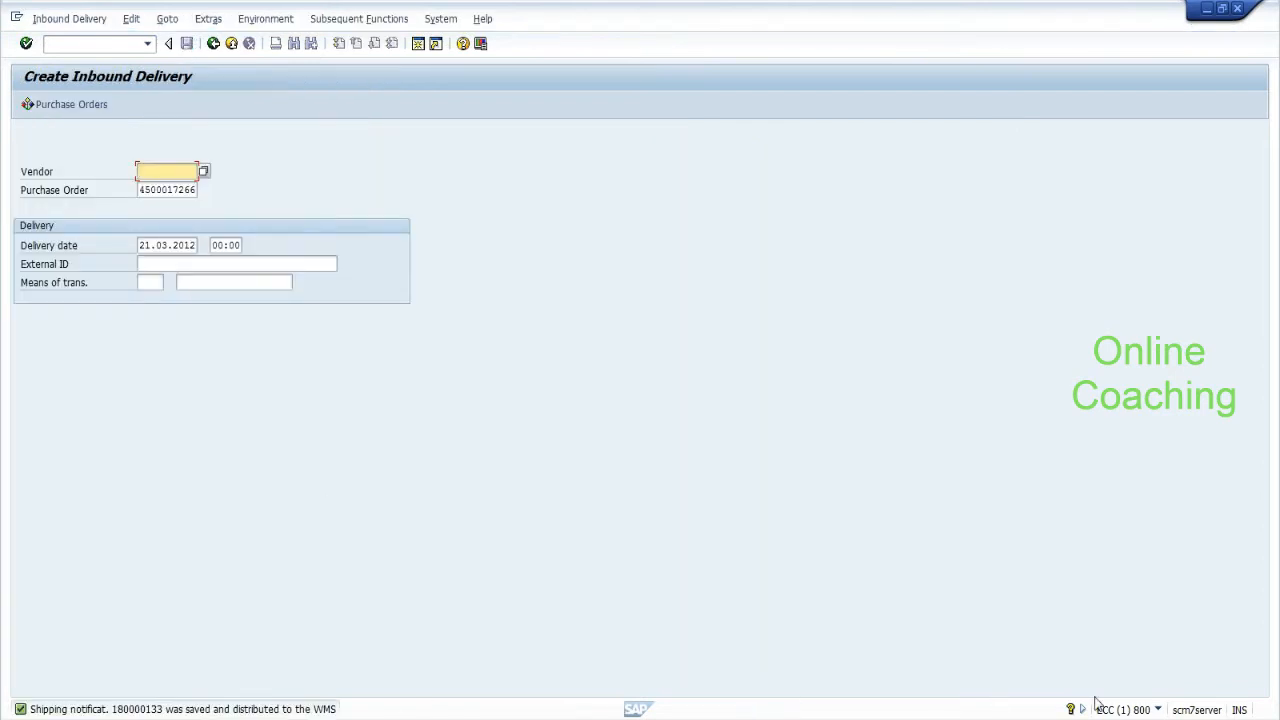
Jot shipping notification 180000133 into Notepad and switch back to SAP Easy Access.
type("180000")
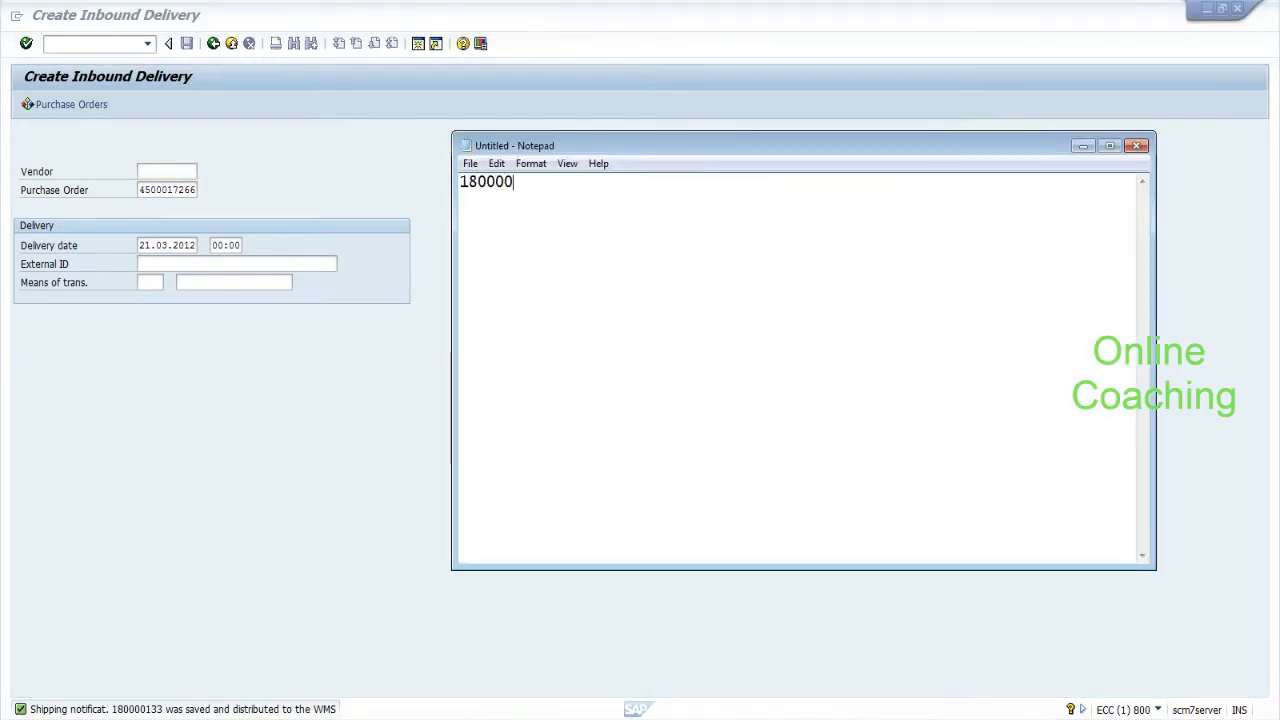
type("133 :--")
mouse_move(734, 719)
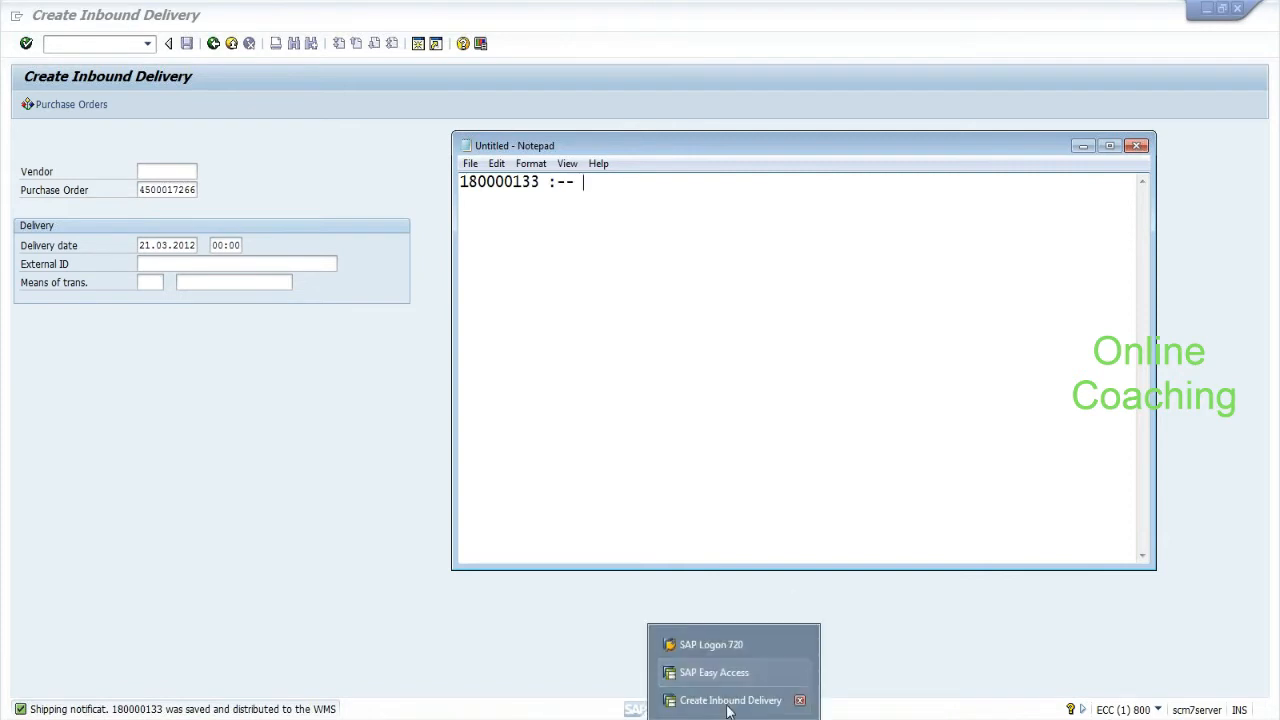
left_click(716, 672)
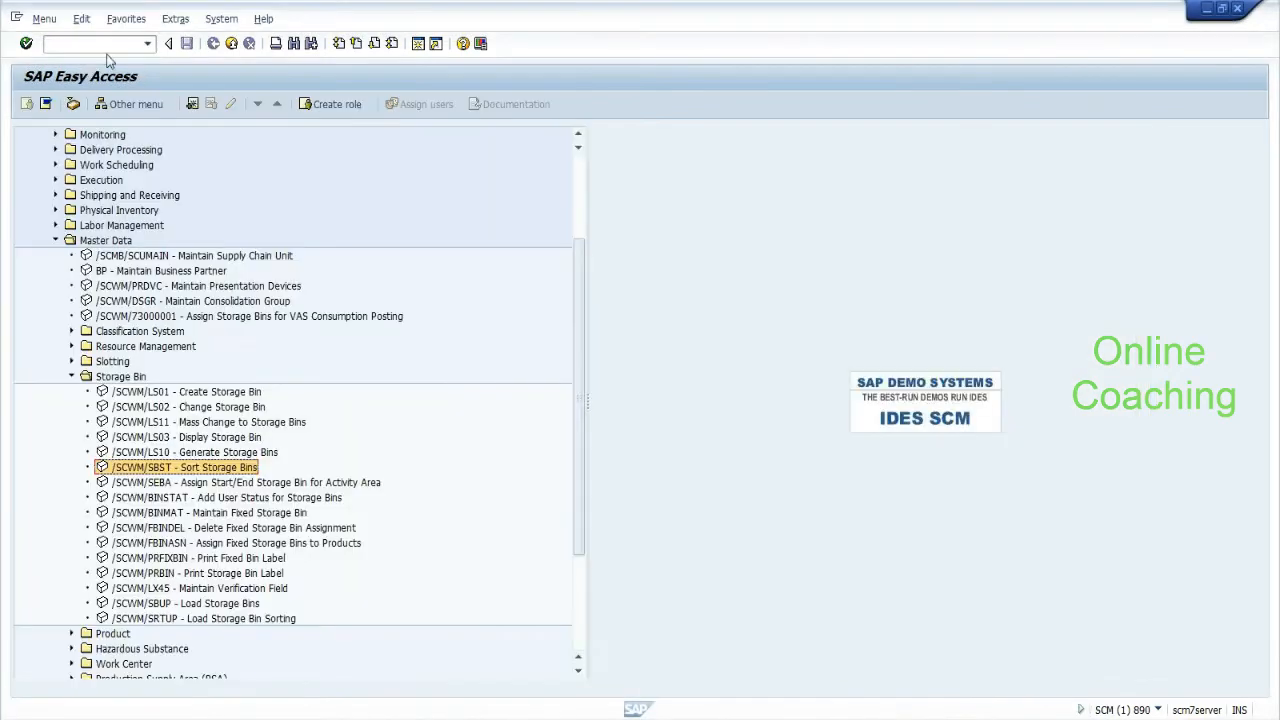
Run /n/scwm/prdi, search all inbound deliveries for EHYD, and select delivery 410.
type("/n/scwm/prdi")
key("Return")
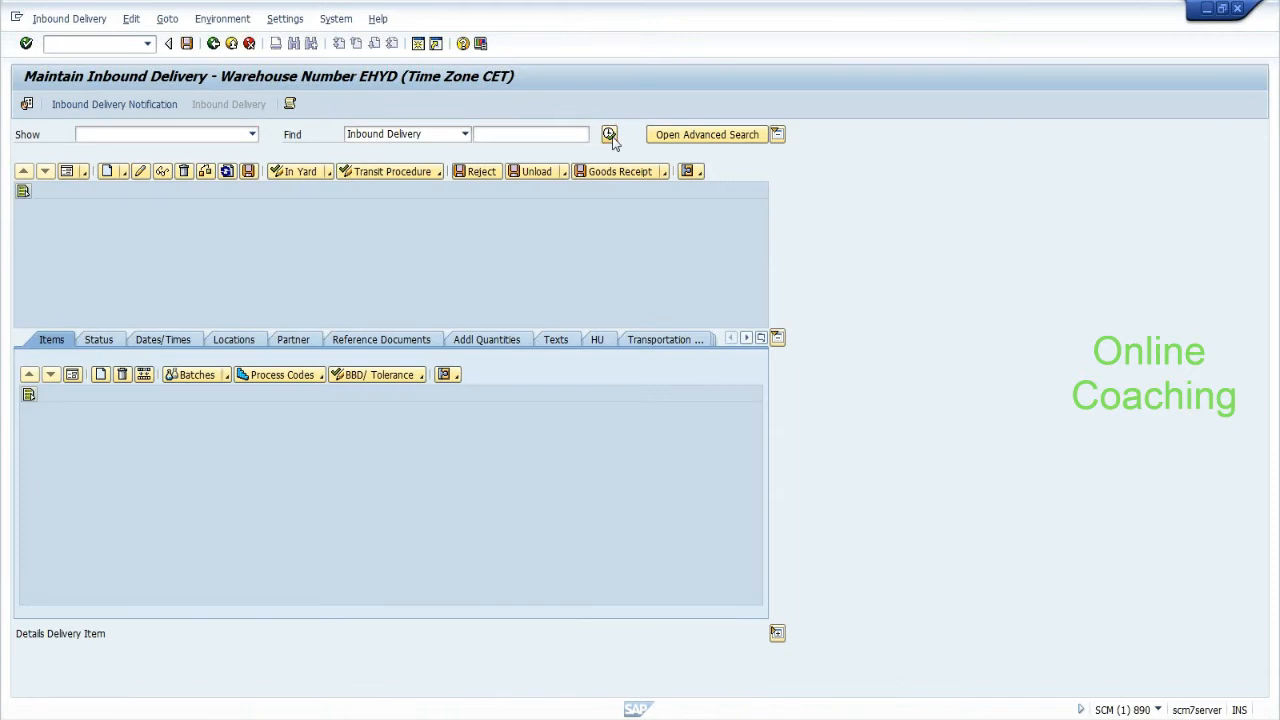
left_click(610, 135)
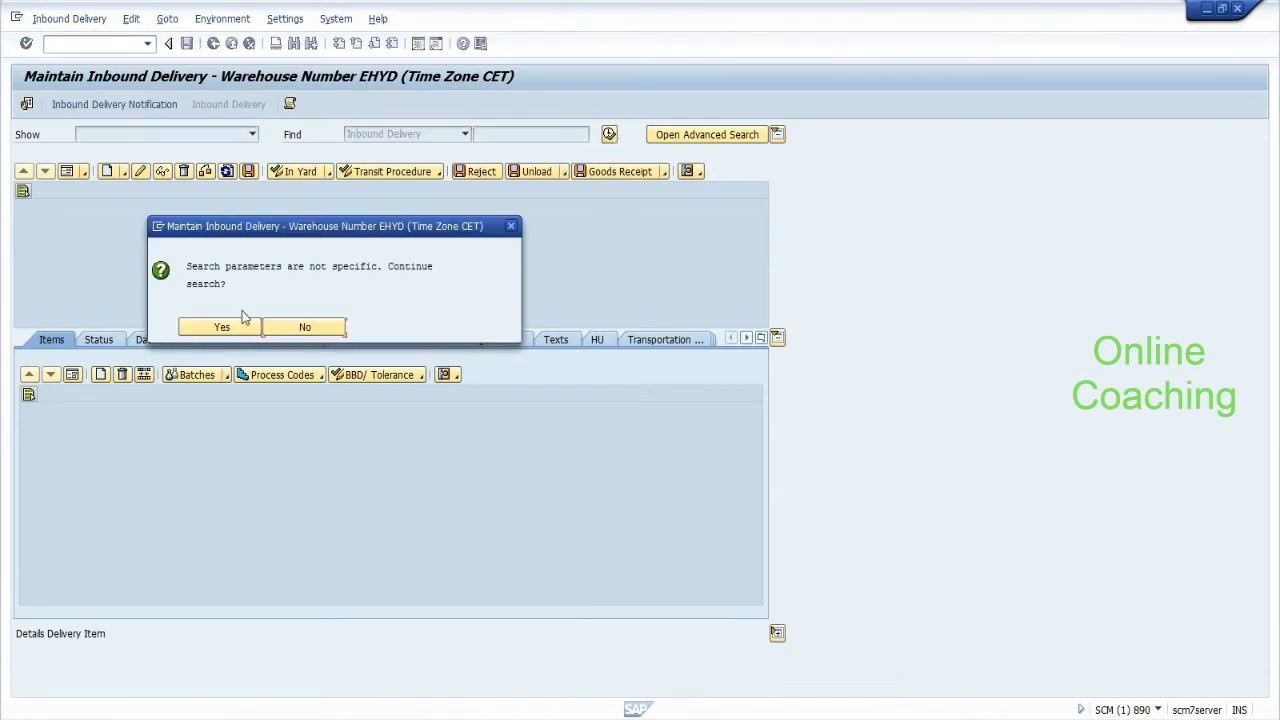
left_click(227, 330)
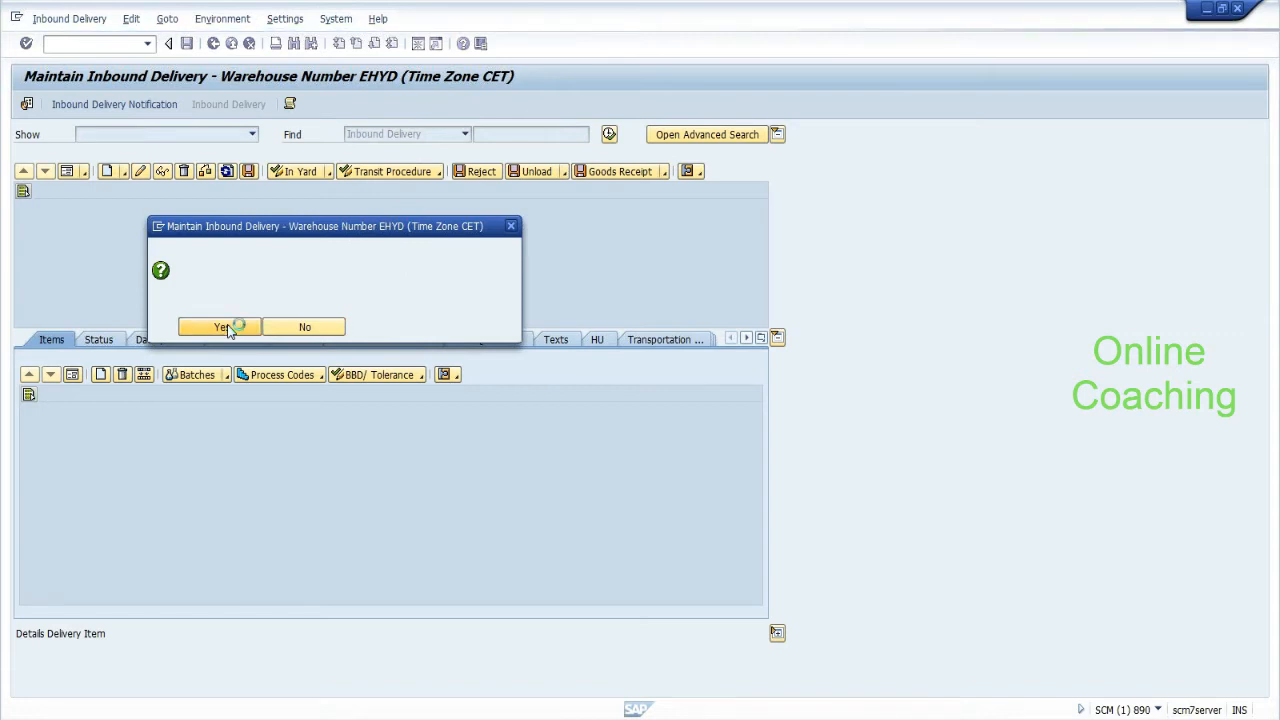
left_click_drag(760, 230, 762, 282)
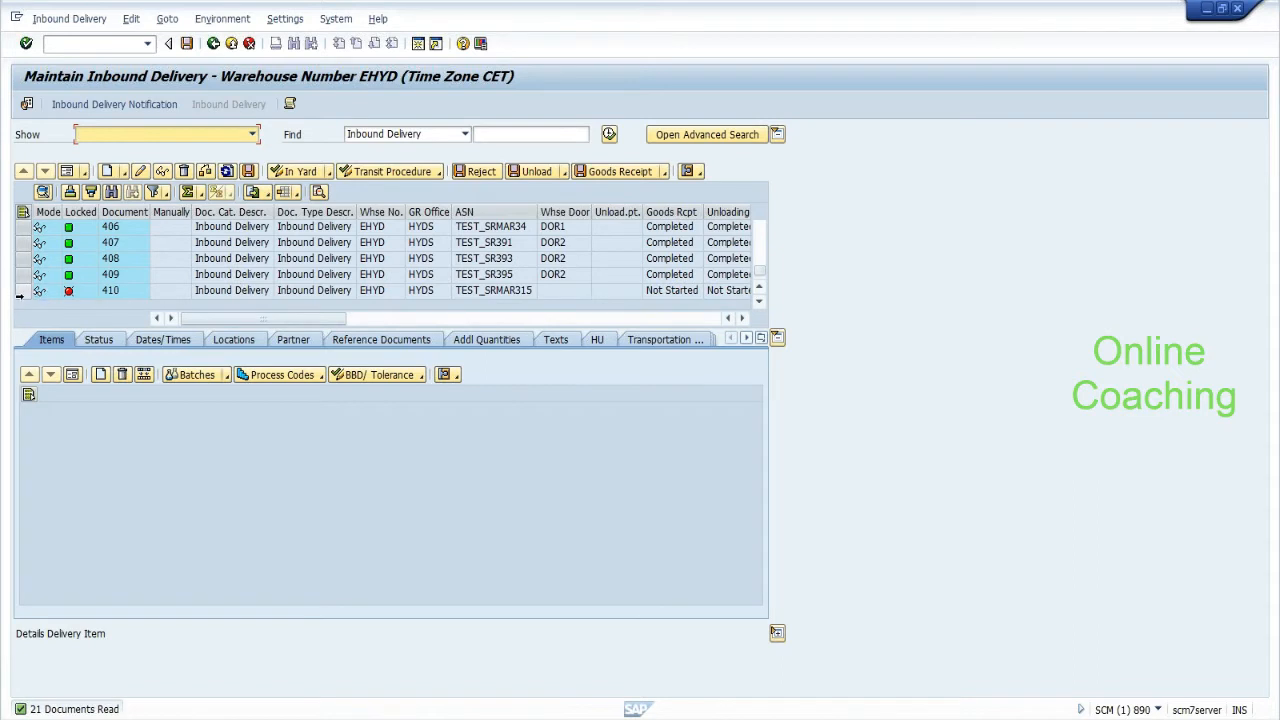
left_click(22, 293)
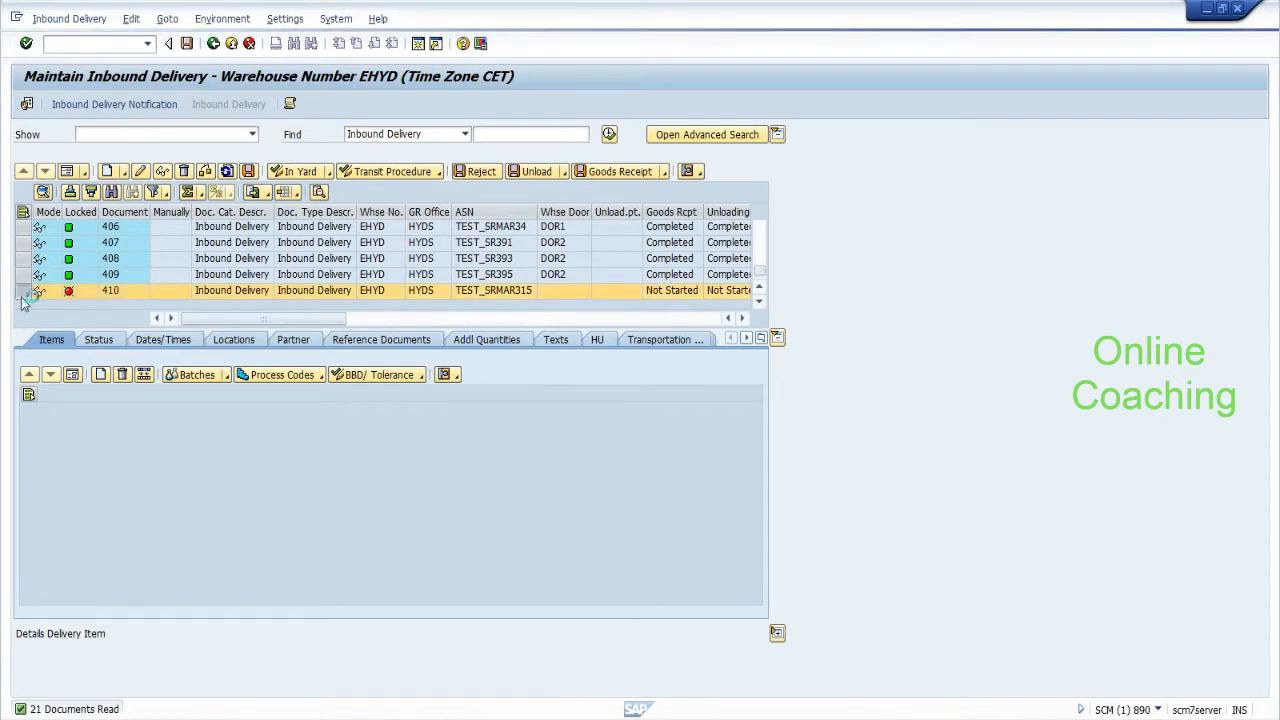
Put delivery 410 in change mode and set warehouse door DOR1 on item 10.
left_click(28, 430)
left_click(141, 172)
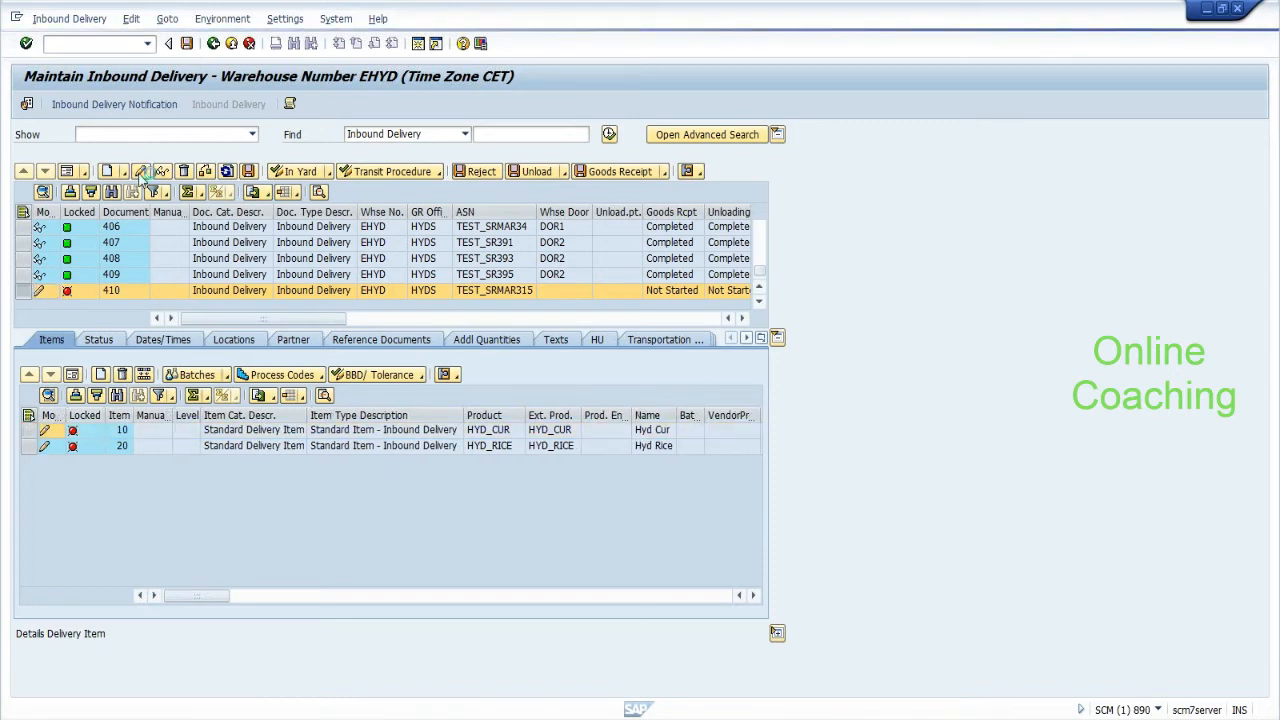
left_click(73, 374)
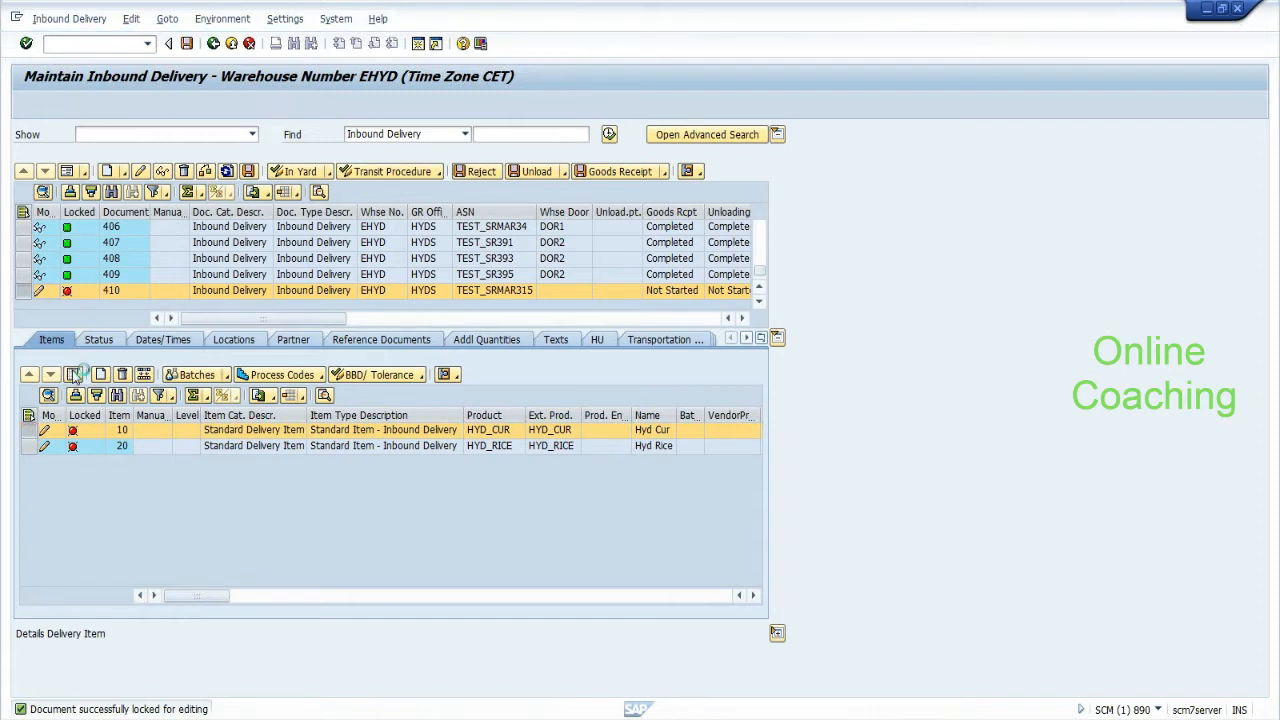
left_click_drag(758, 459, 759, 491)
left_click(127, 523)
type("DOR1")
key("Return")
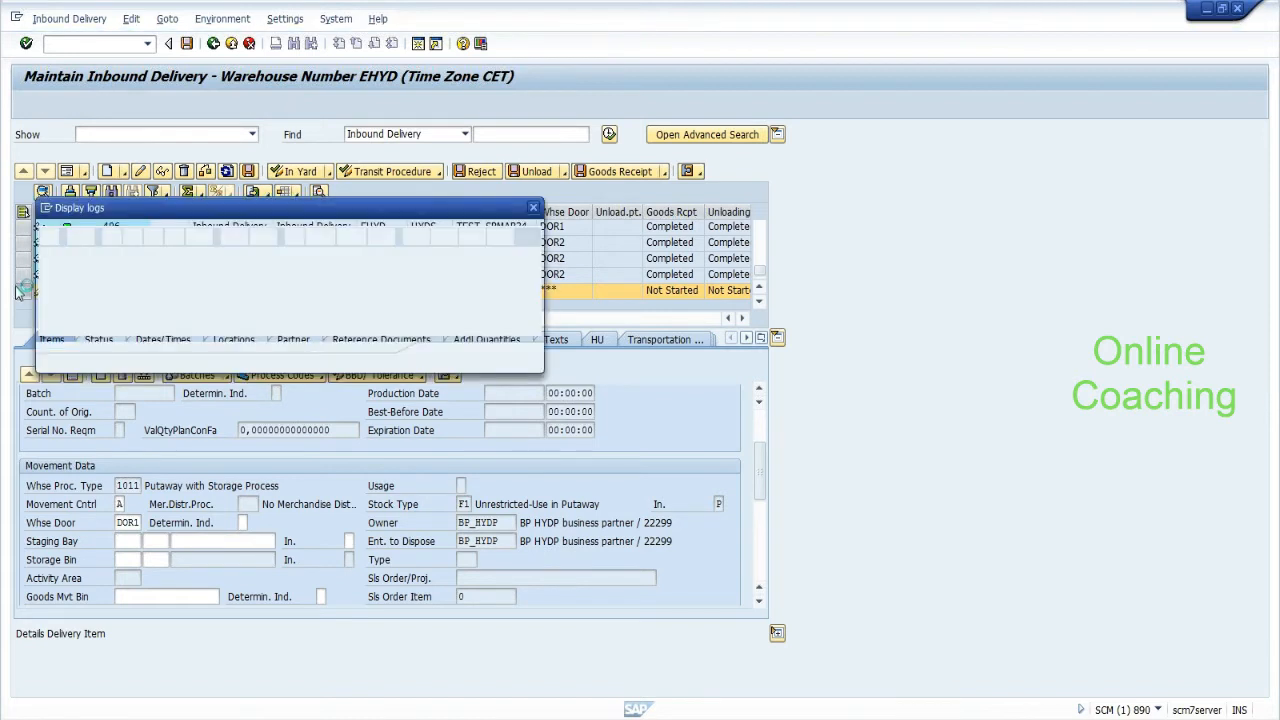
left_click(442, 359)
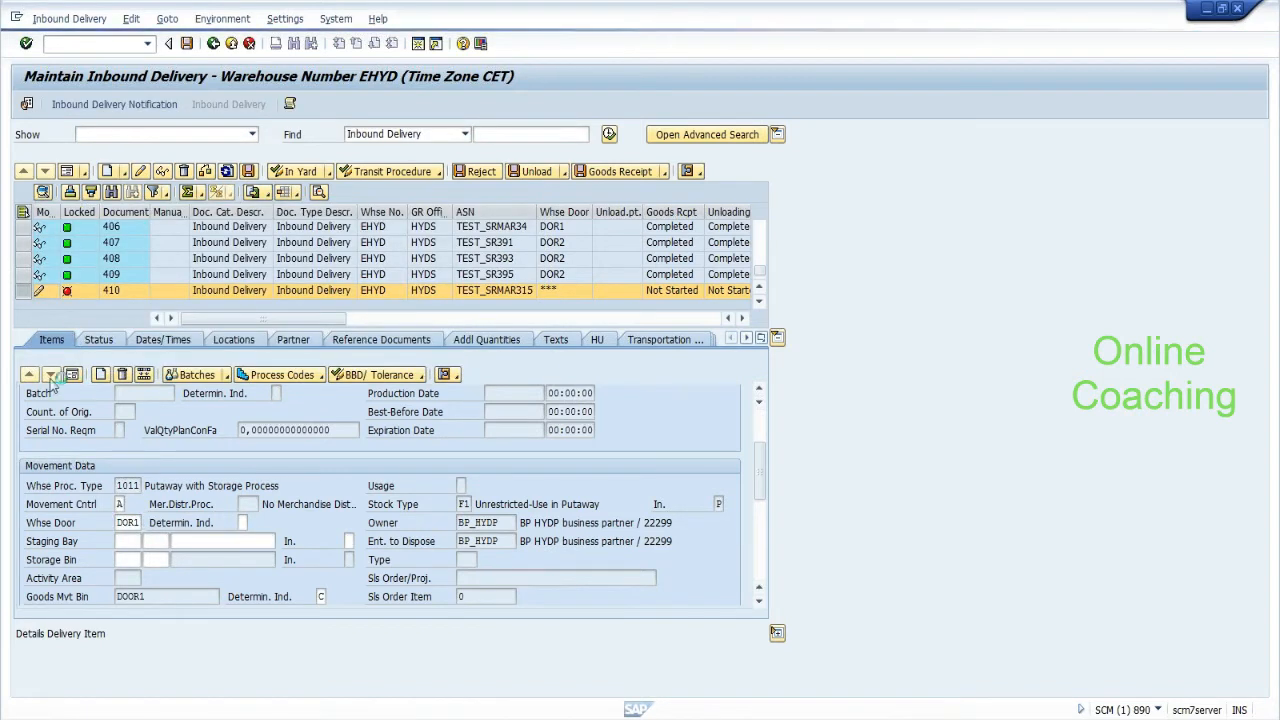
Set warehouse door DOR1 on item 20 as well and save delivery 410.
left_click(50, 378)
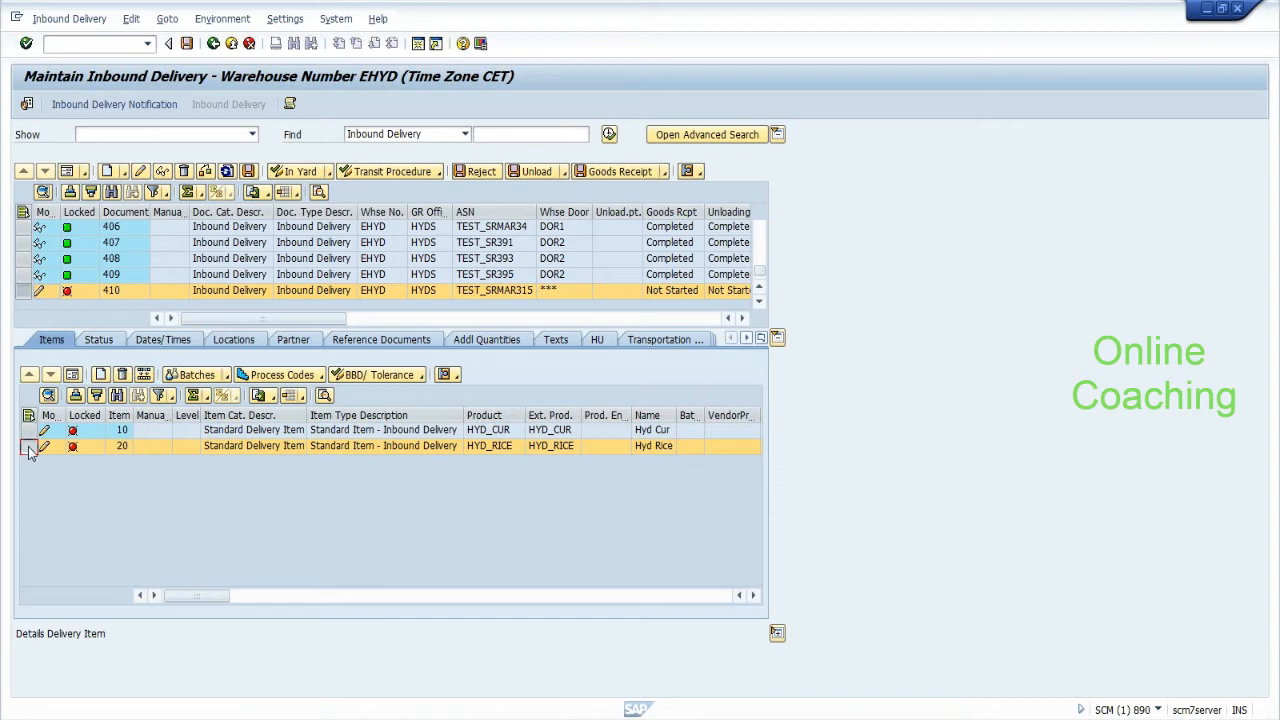
left_click(74, 374)
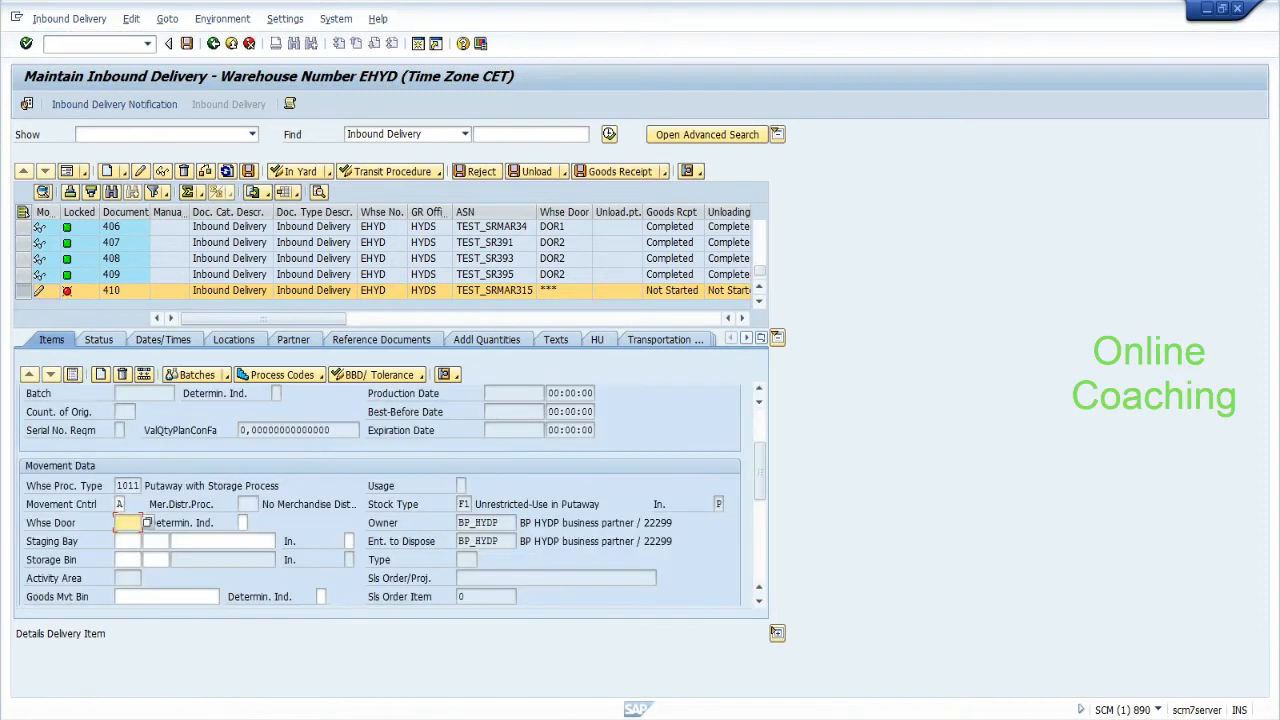
key("BackSpace")
key("Down")
key("Return")
key("Return")
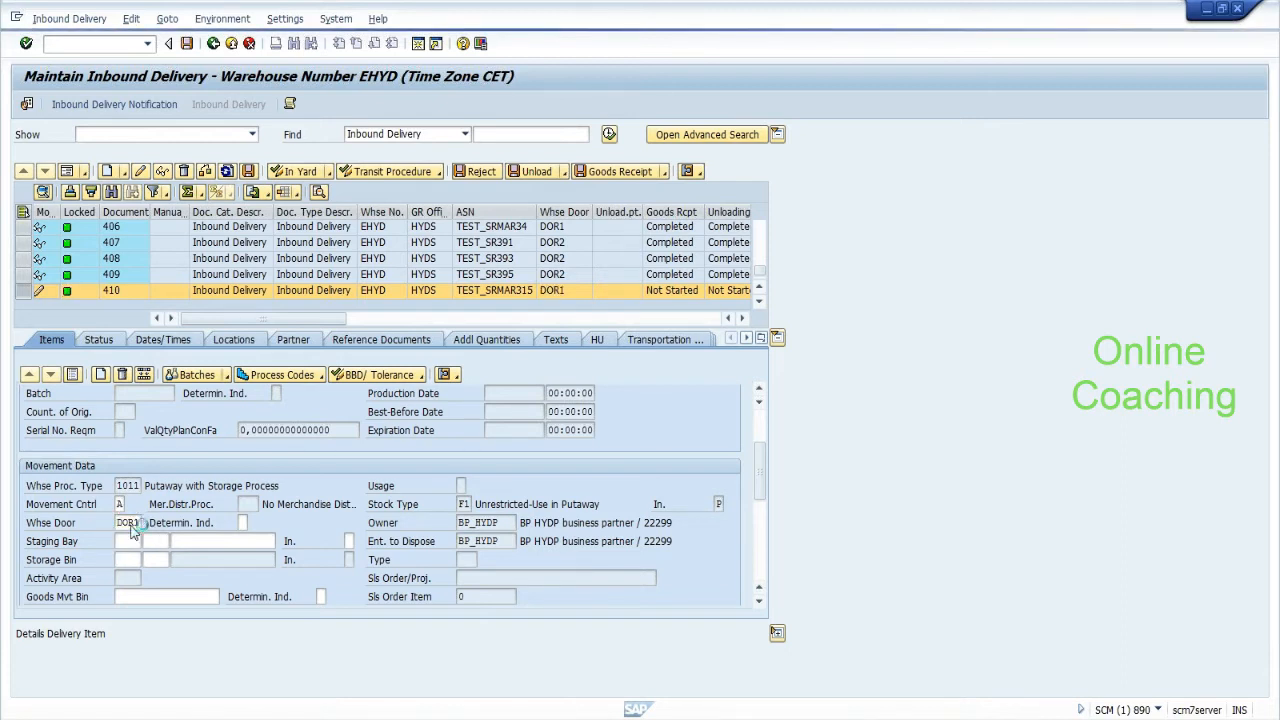
left_click(441, 339)
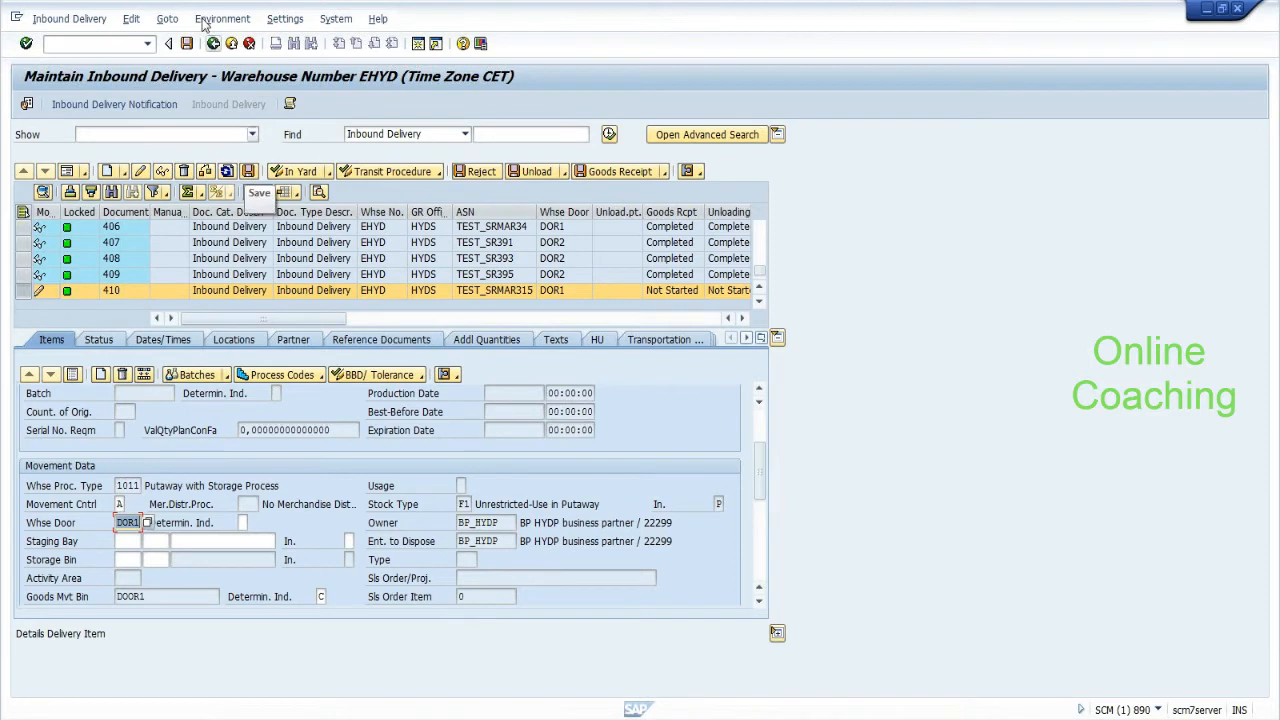
left_click(187, 44)
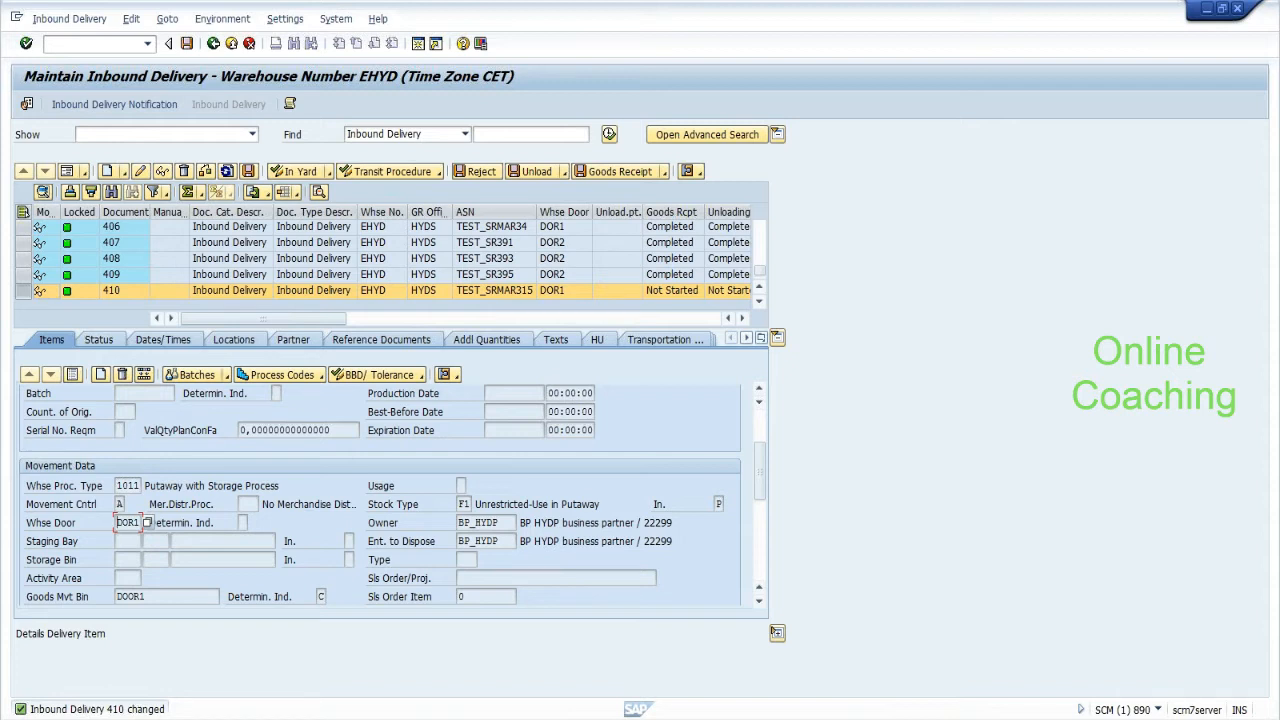
Create a second session and open inbound staging area and door determination (/SCWM/STADET_IN) under Shipping and Receiving.
left_click(16, 20)
left_click(41, 149)
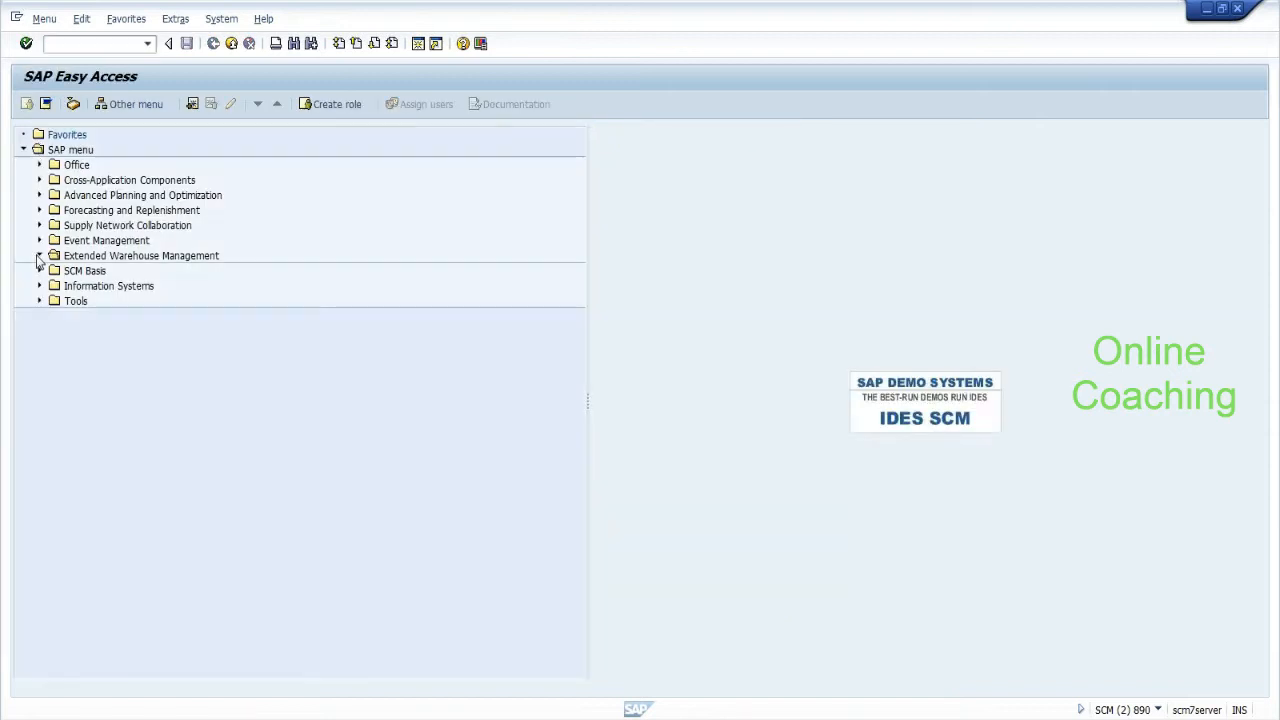
left_click(39, 256)
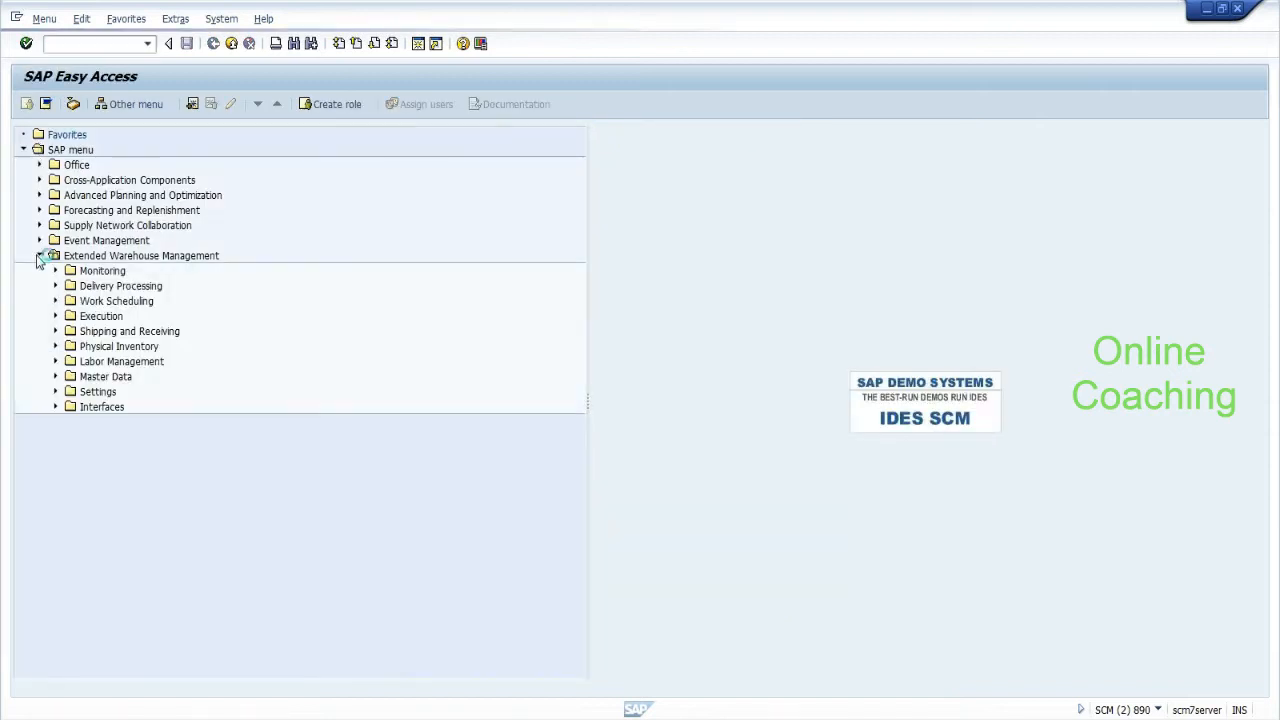
left_click(56, 392)
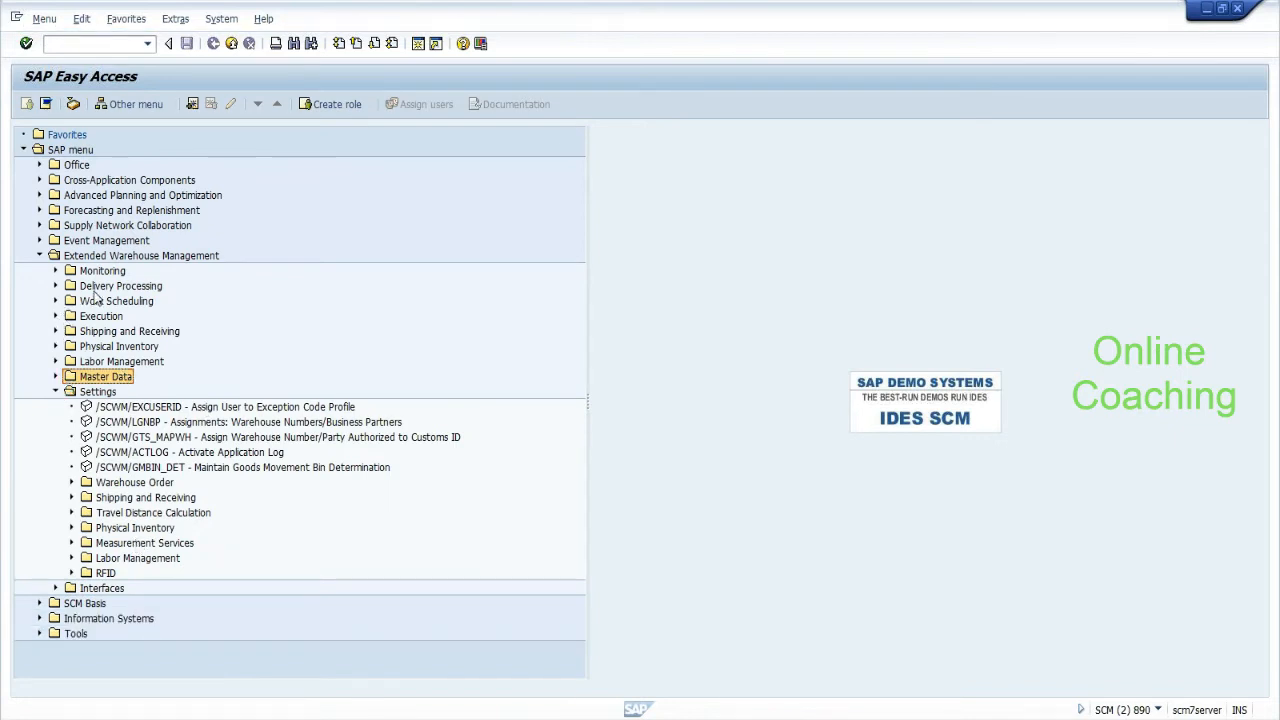
left_click(71, 498)
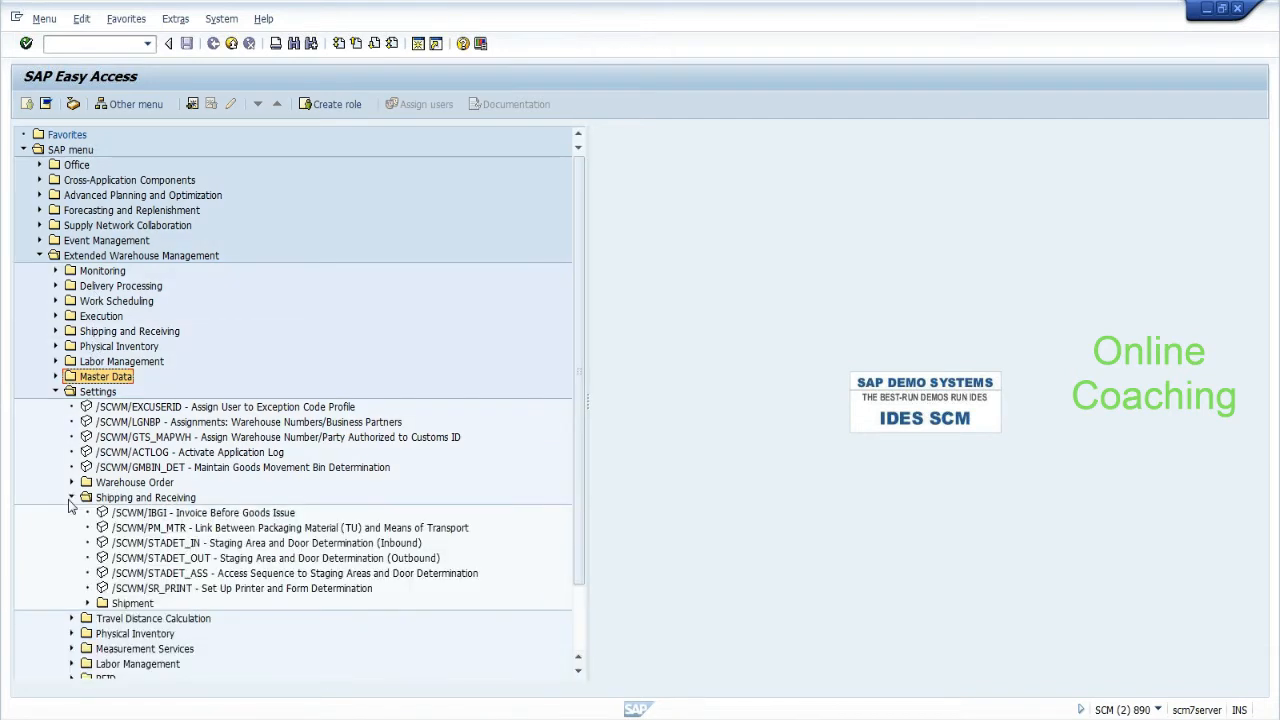
left_click(330, 545)
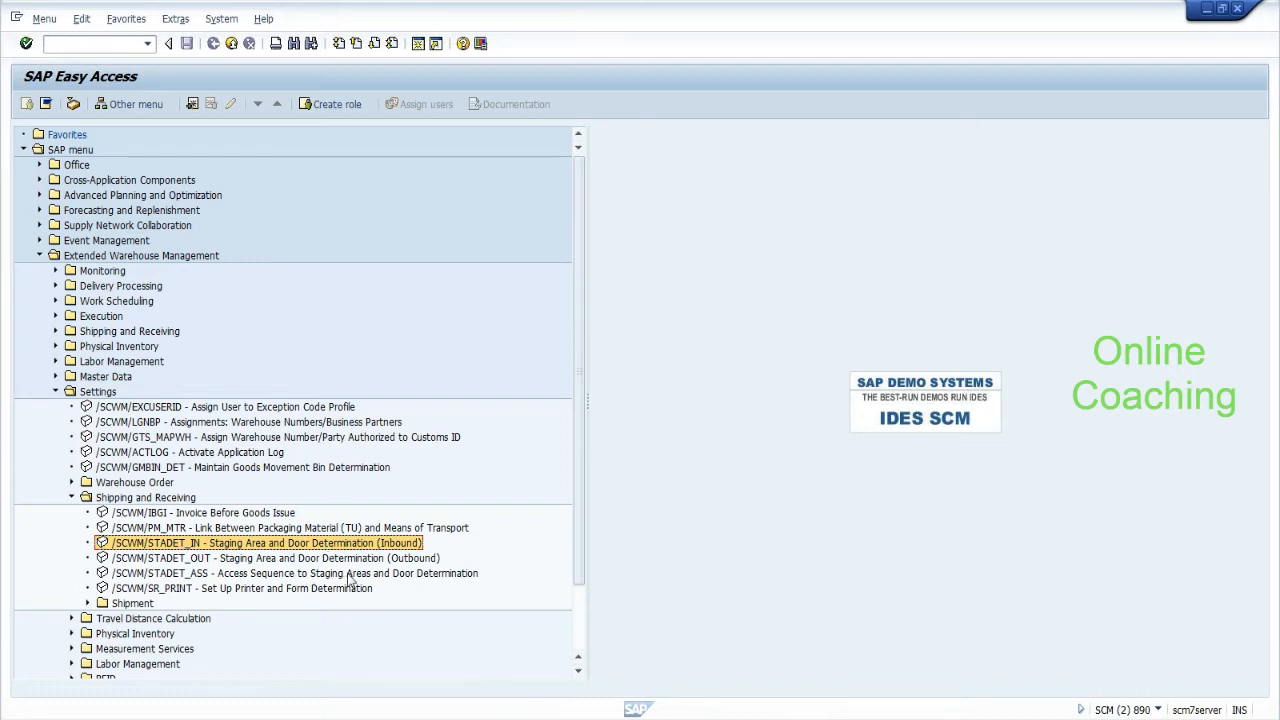
left_click(351, 574)
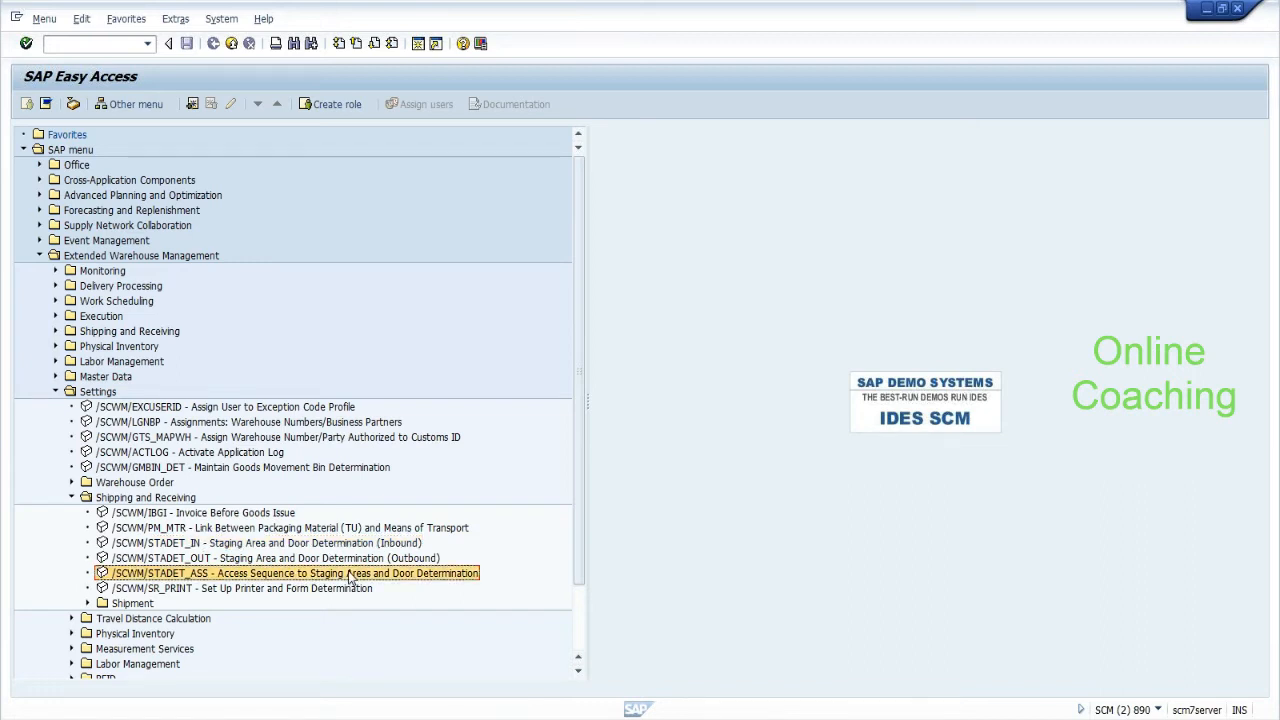
left_click(316, 545)
double_click(316, 545)
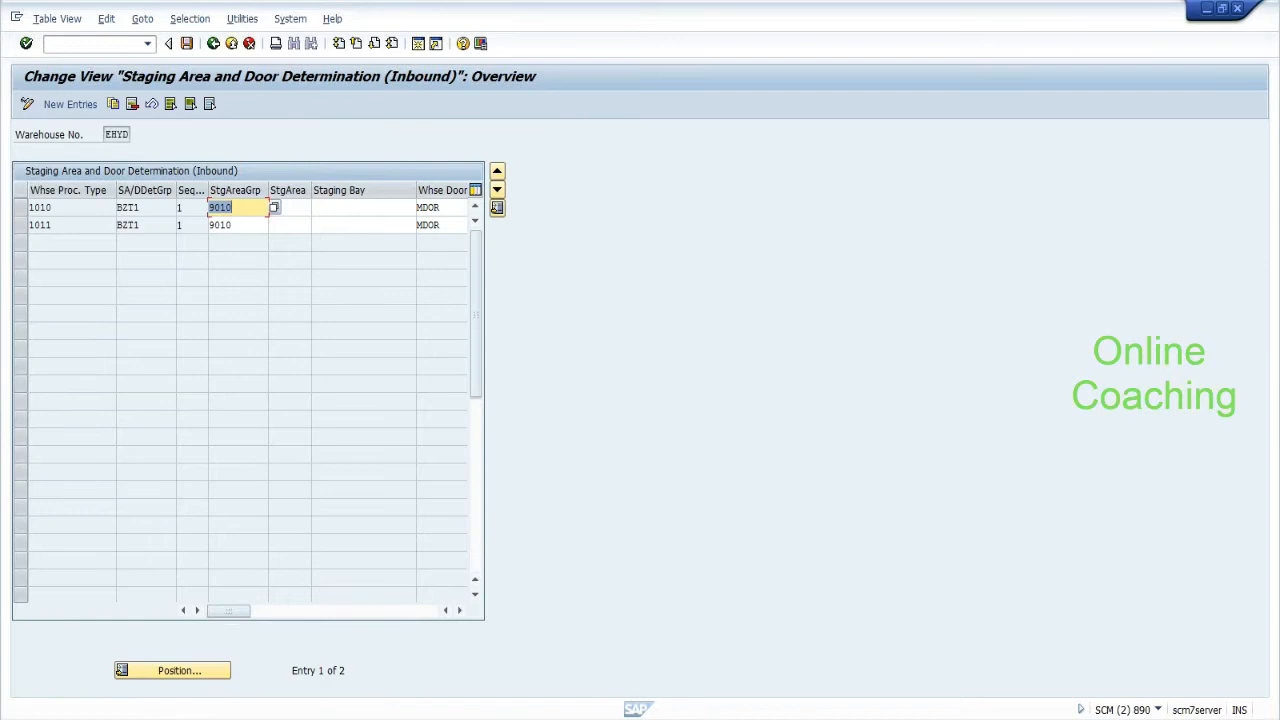
Replace door MDOR with DOR2 for process type 1011, save, and return to Easy Access.
left_click(112, 225)
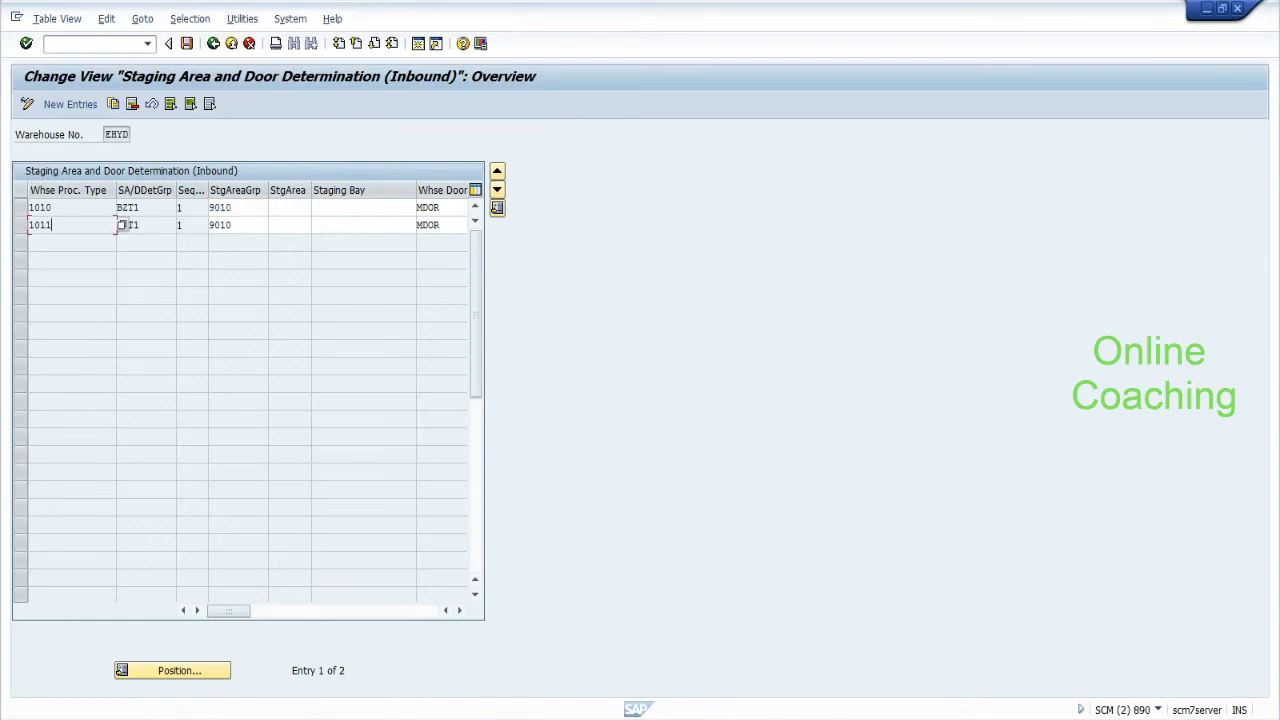
left_click(434, 225)
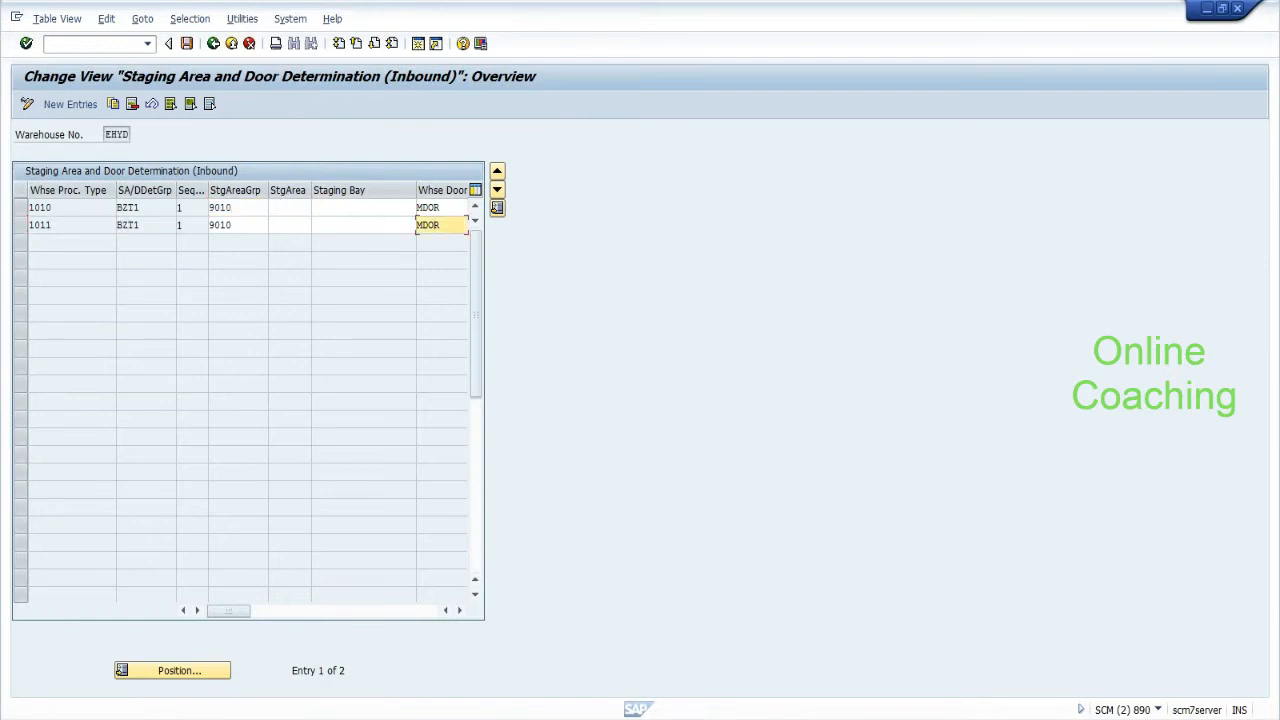
key("BackSpace")
key("BackSpace")
key("BackSpace")
key("BackSpace")
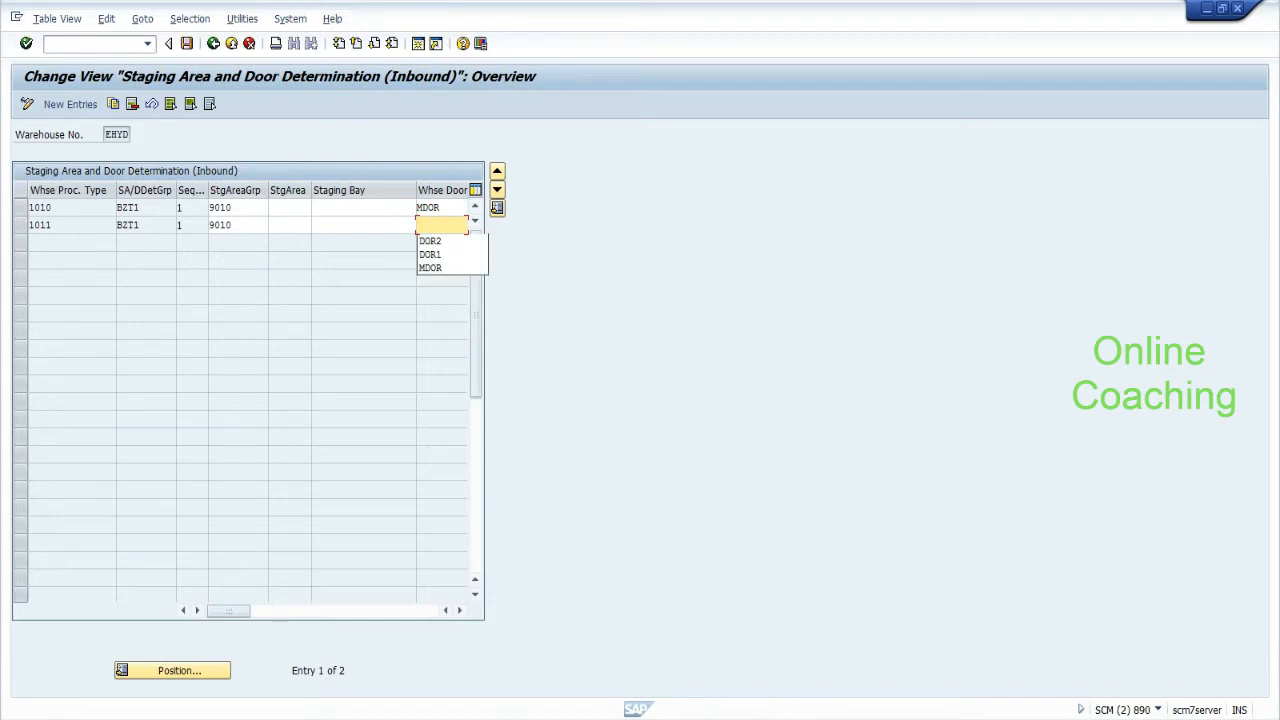
key("Return")
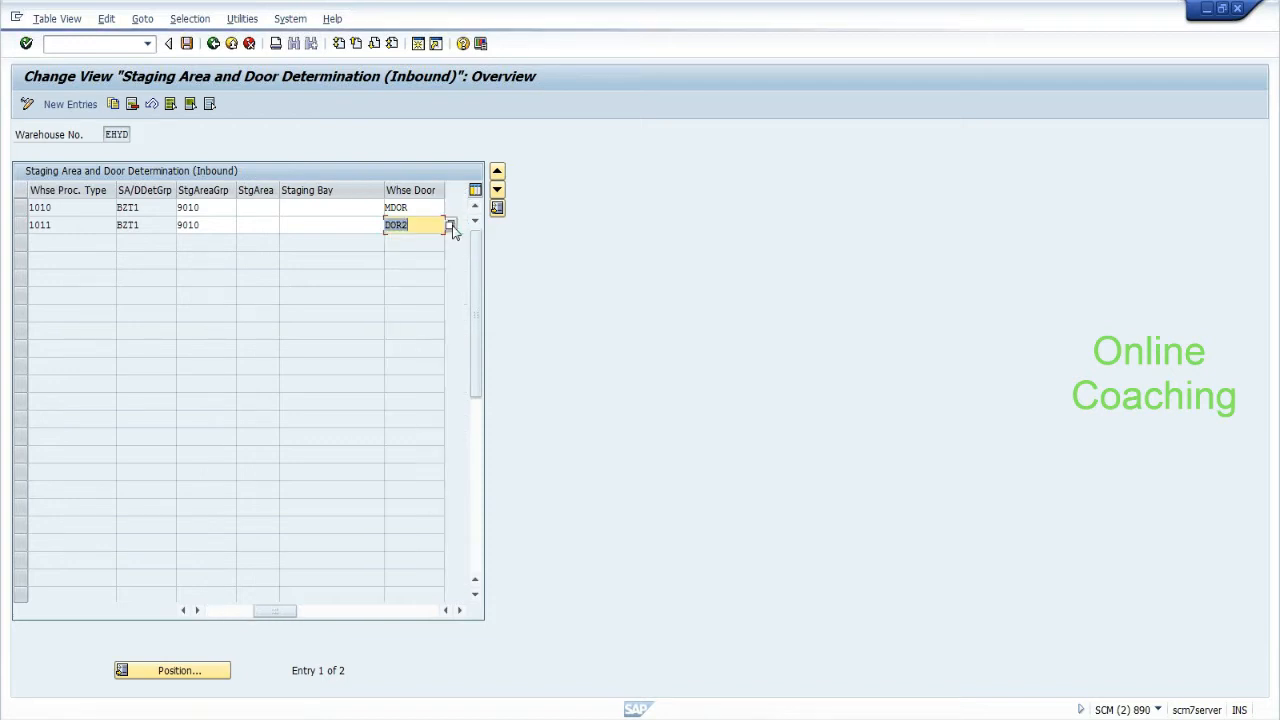
left_click(424, 226)
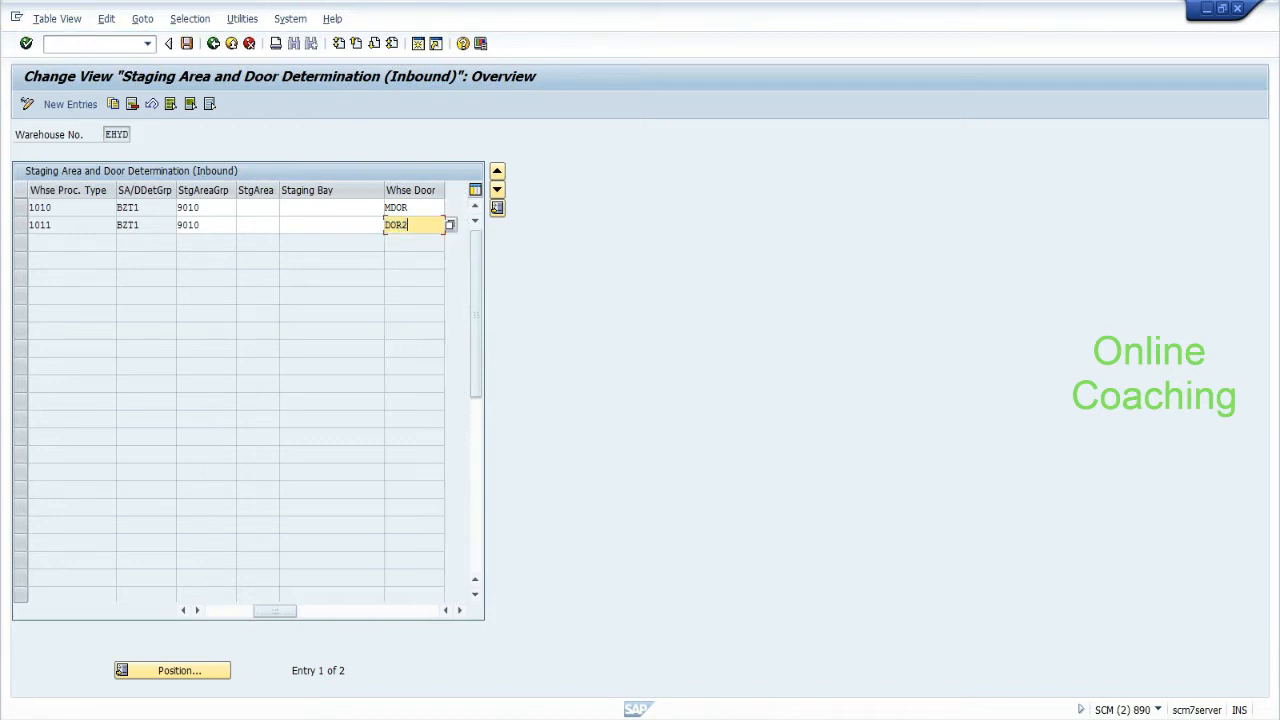
left_click(186, 43)
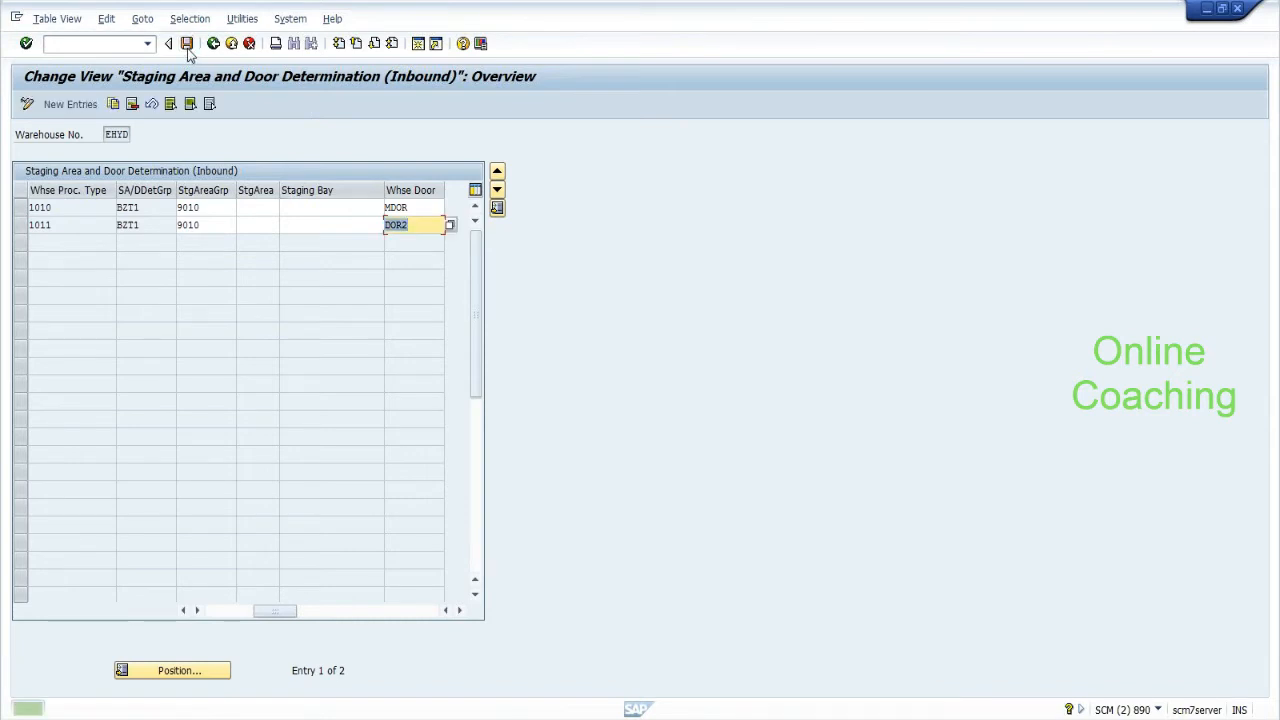
left_click(213, 43)
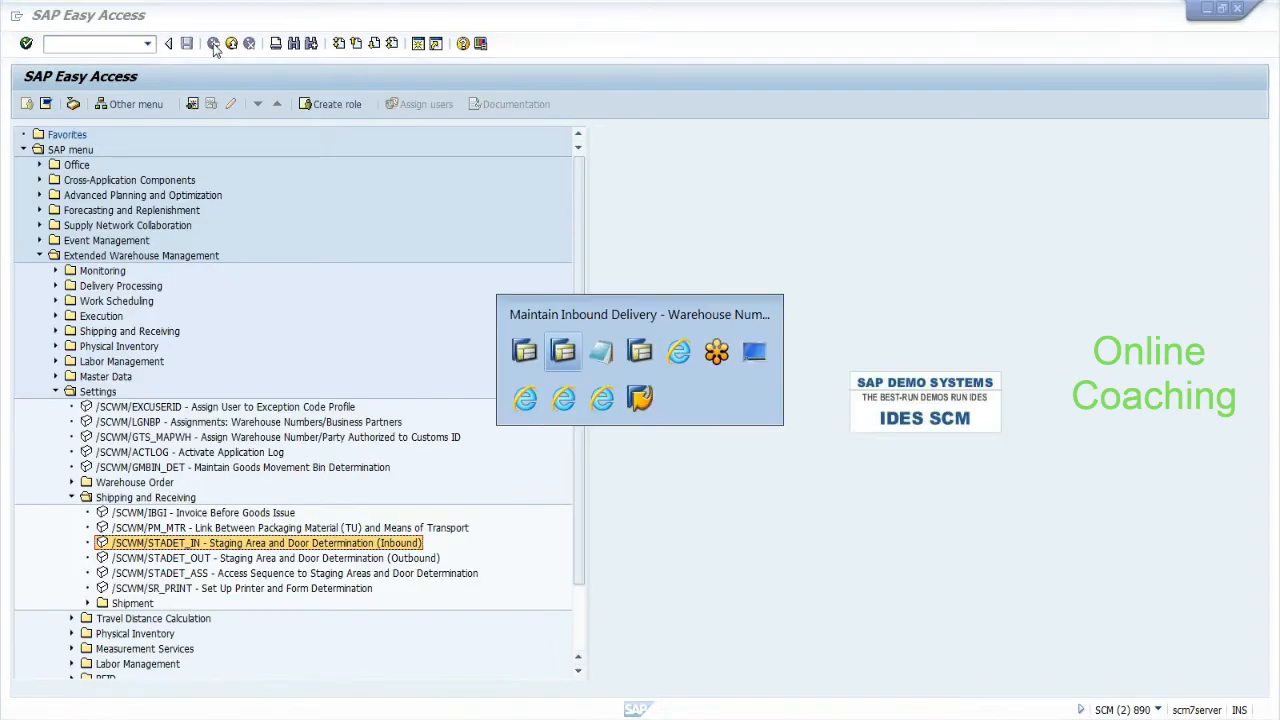
Show the handling units of delivery 410 and launch the Unload follow-on function.
key("alt+Tab")
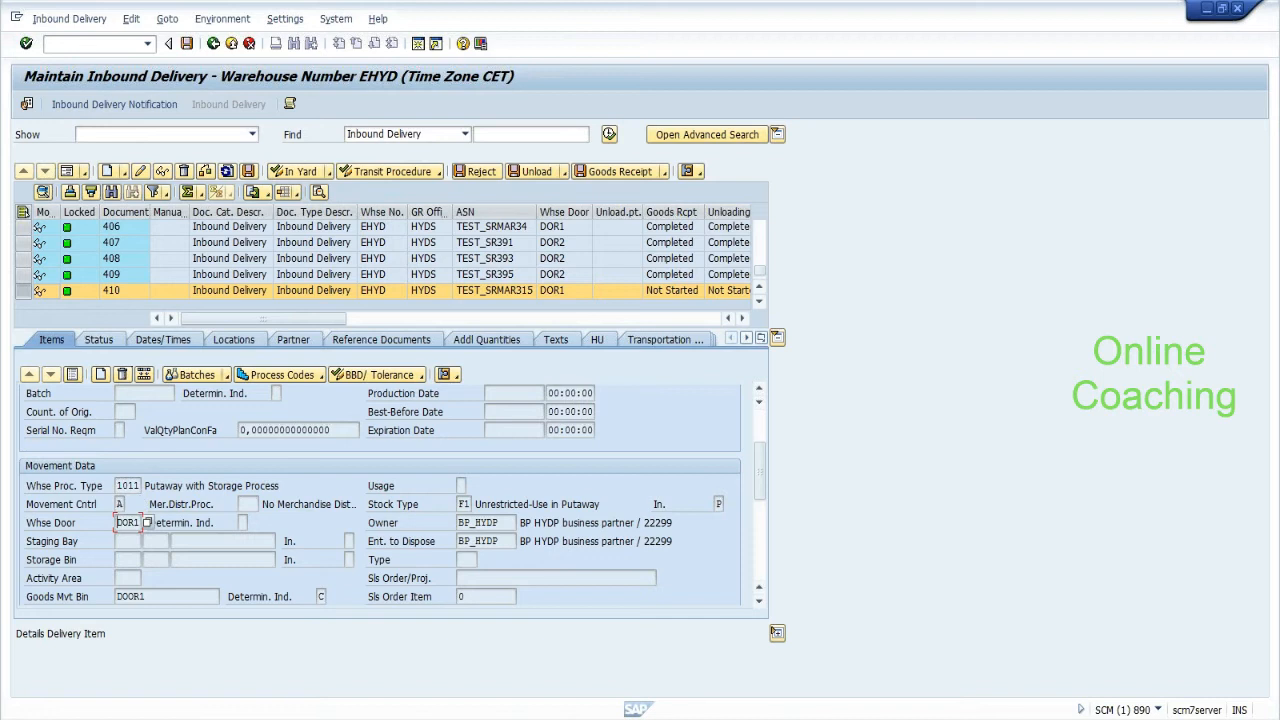
left_click(600, 342)
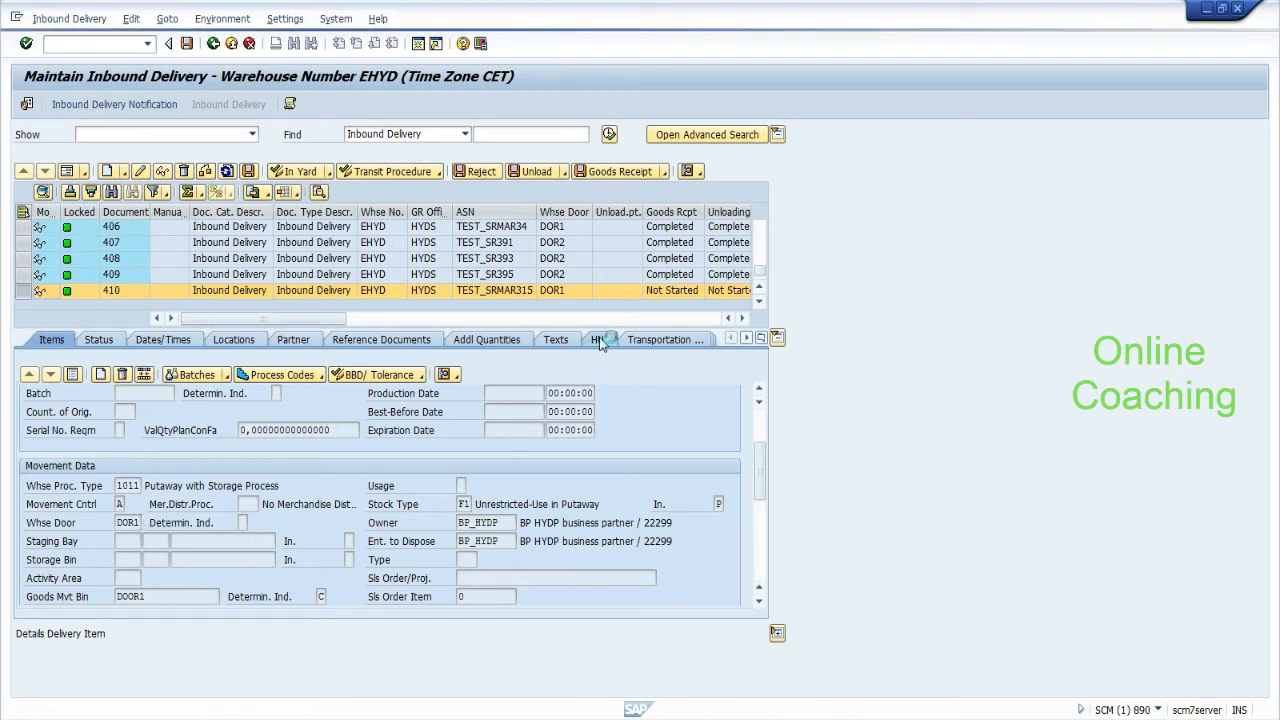
left_click(68, 19)
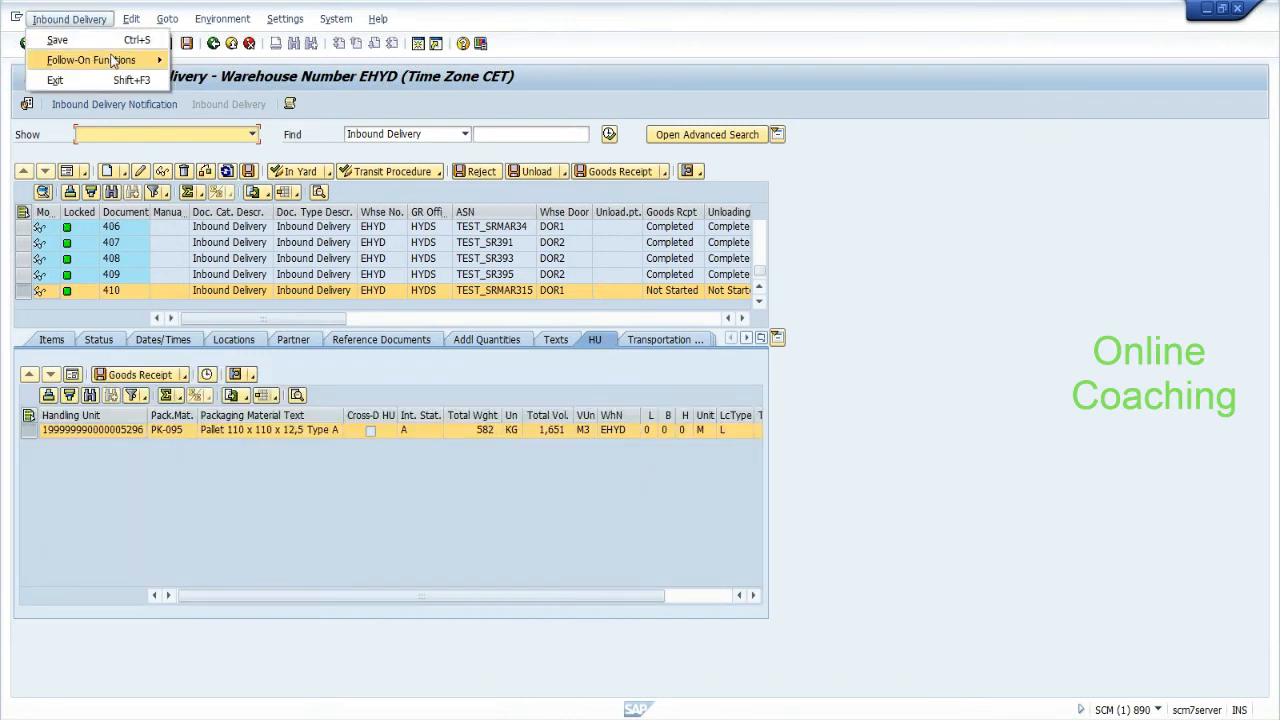
mouse_move(110, 60)
left_click(182, 79)
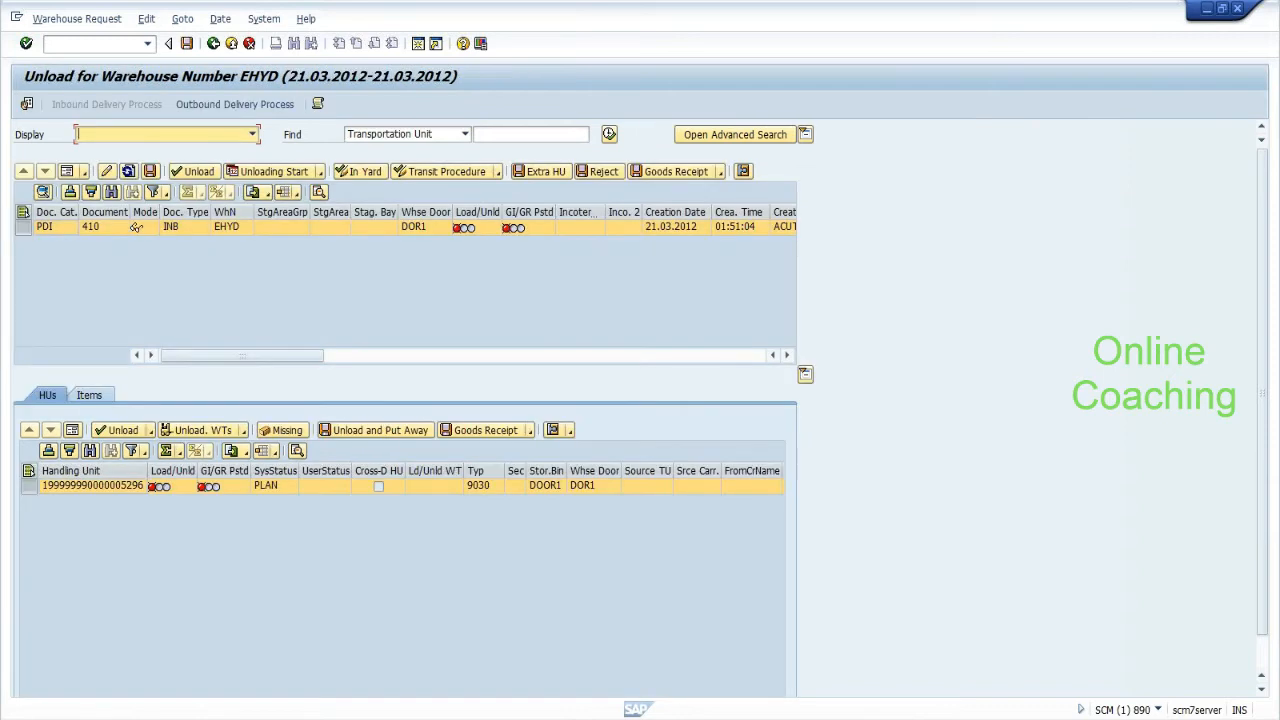
Note 'Unload :-- Decon:--Putaway' in Notepad, with '2 items:-- + 1 task from door to gr zone..' above.
key("alt+Tab")
key("Return")
key("Return")
type("Unload :-- Decon:--Putaway")
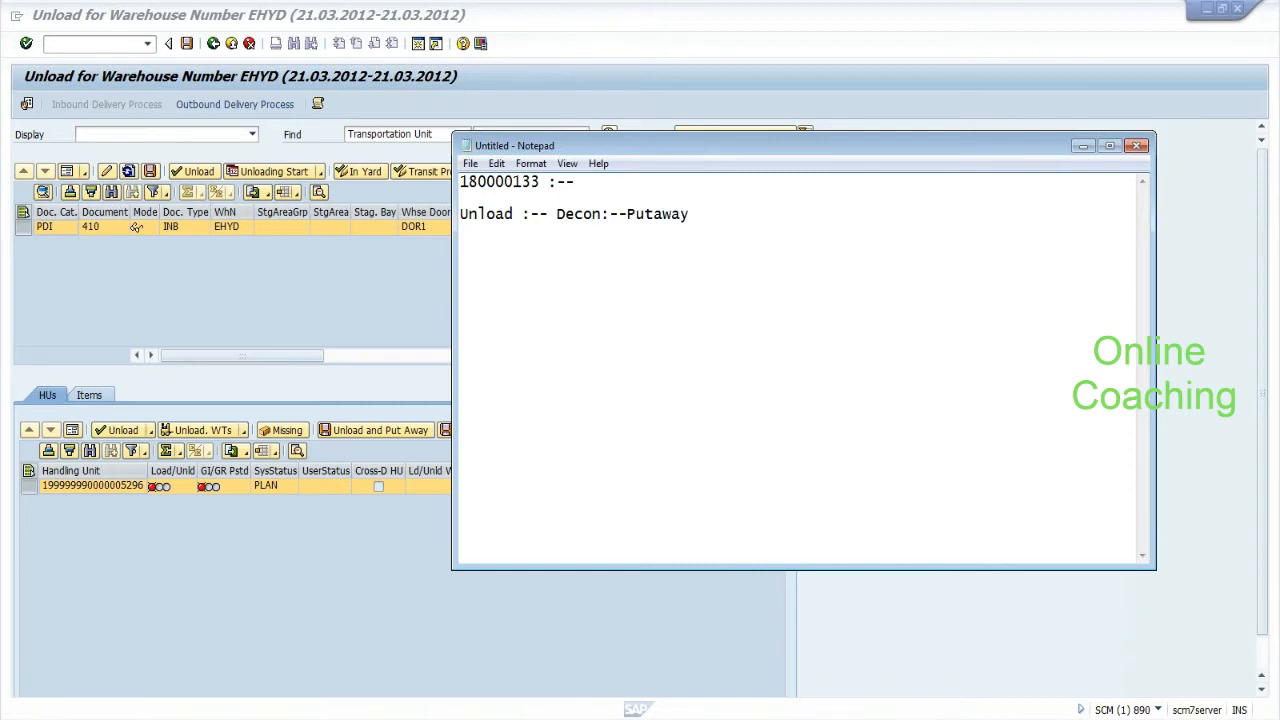
key("Return")
key("Return")
type("2 items:--")
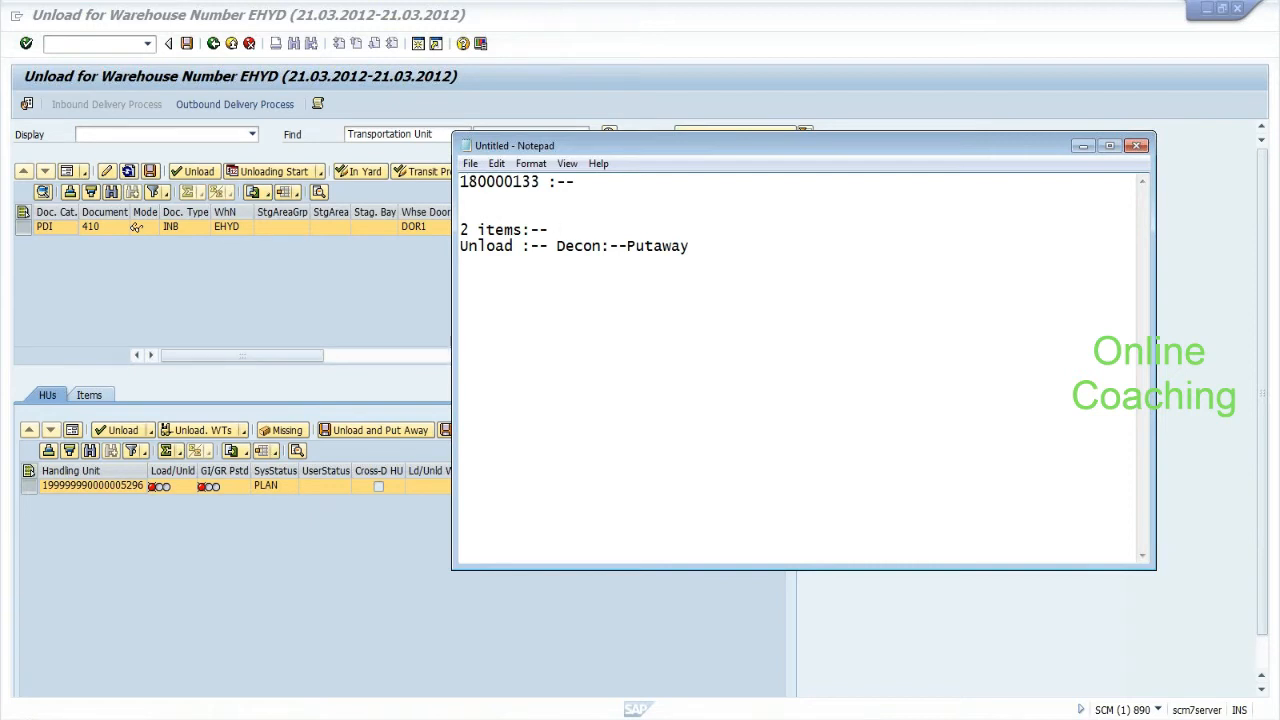
type("+ 1 task from door to gr ")
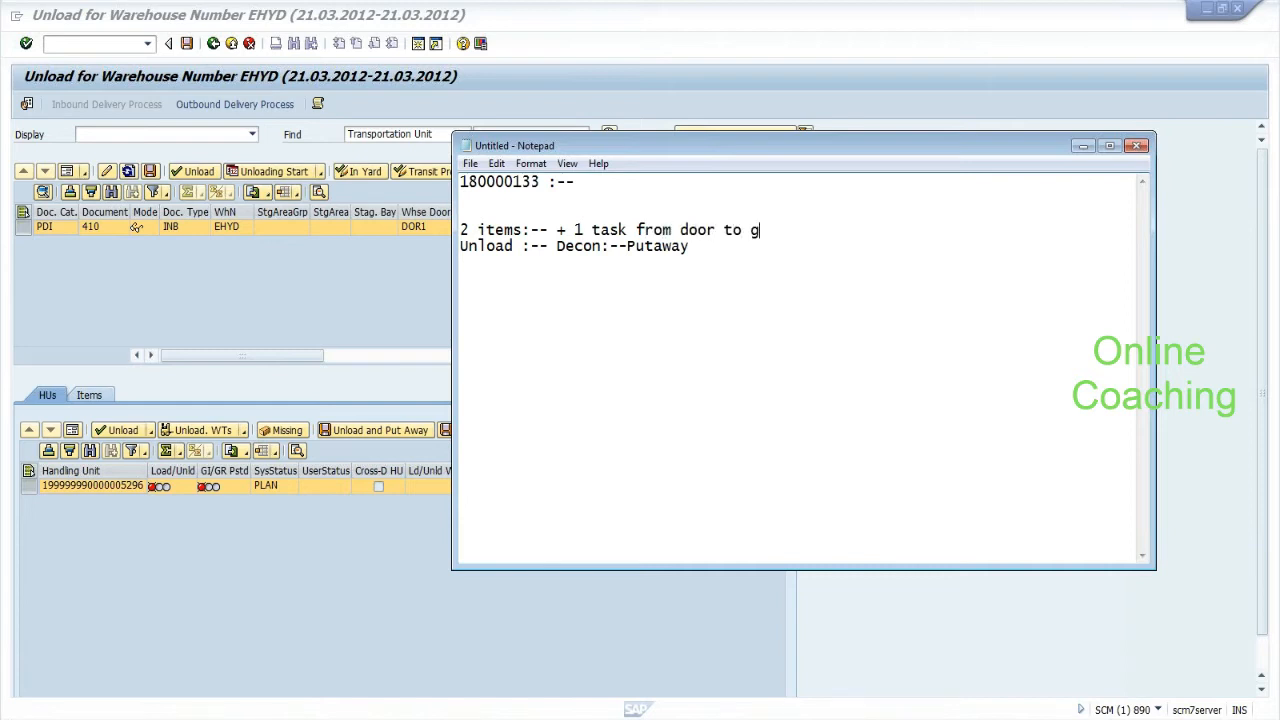
type("zone..")
Create the unload warehouse tasks for the pallet HU and save them.
left_click(285, 290)
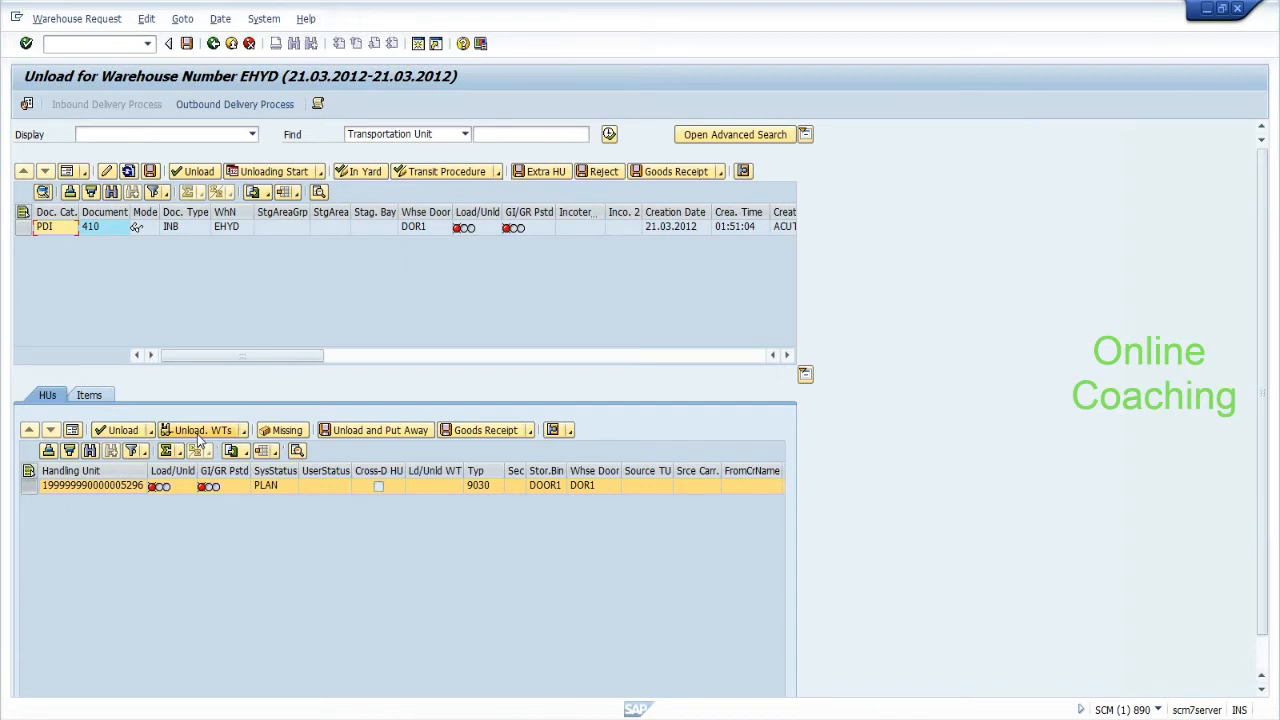
left_click(198, 437)
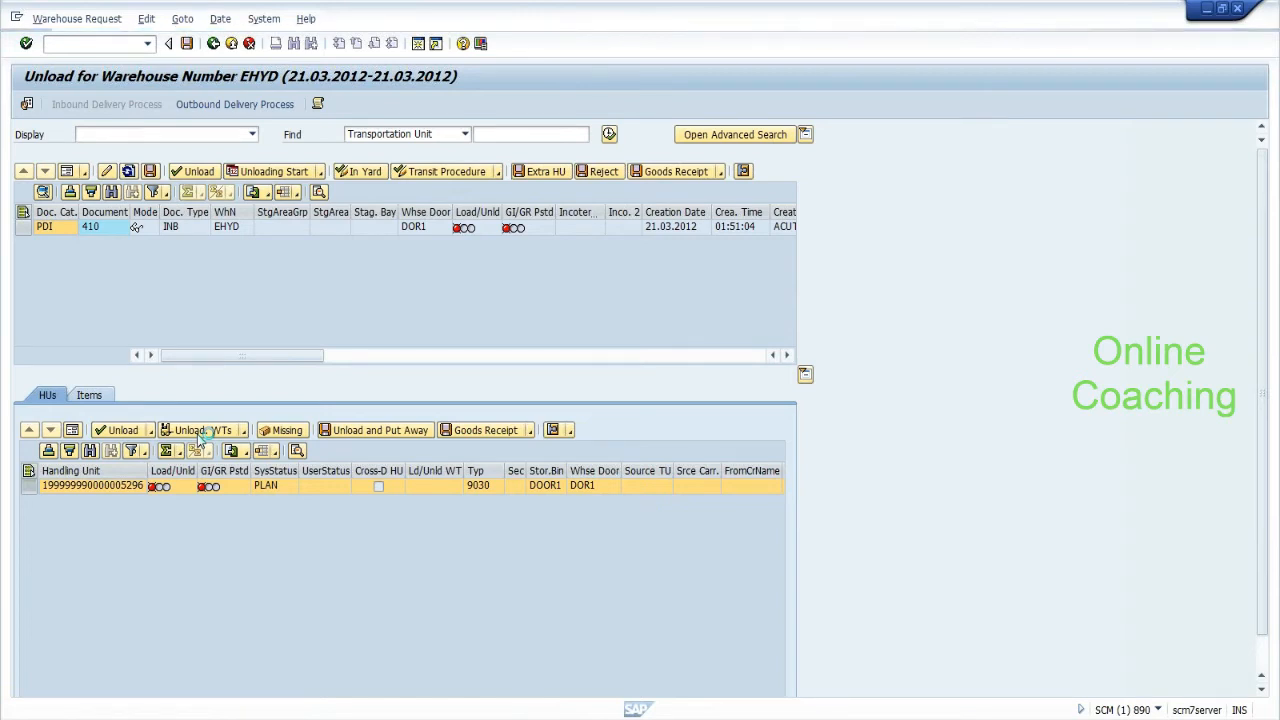
left_click(186, 45)
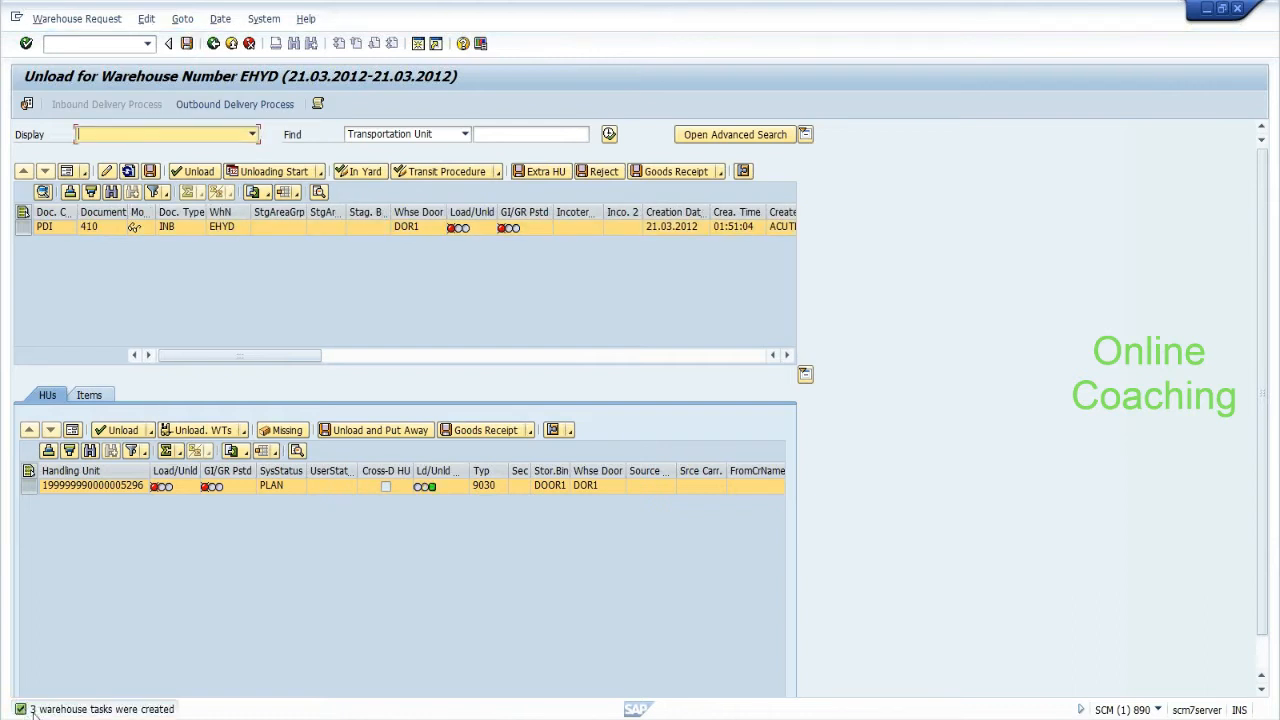
Copy the handling unit number into the Notepad notes and select it there.
left_click(103, 487)
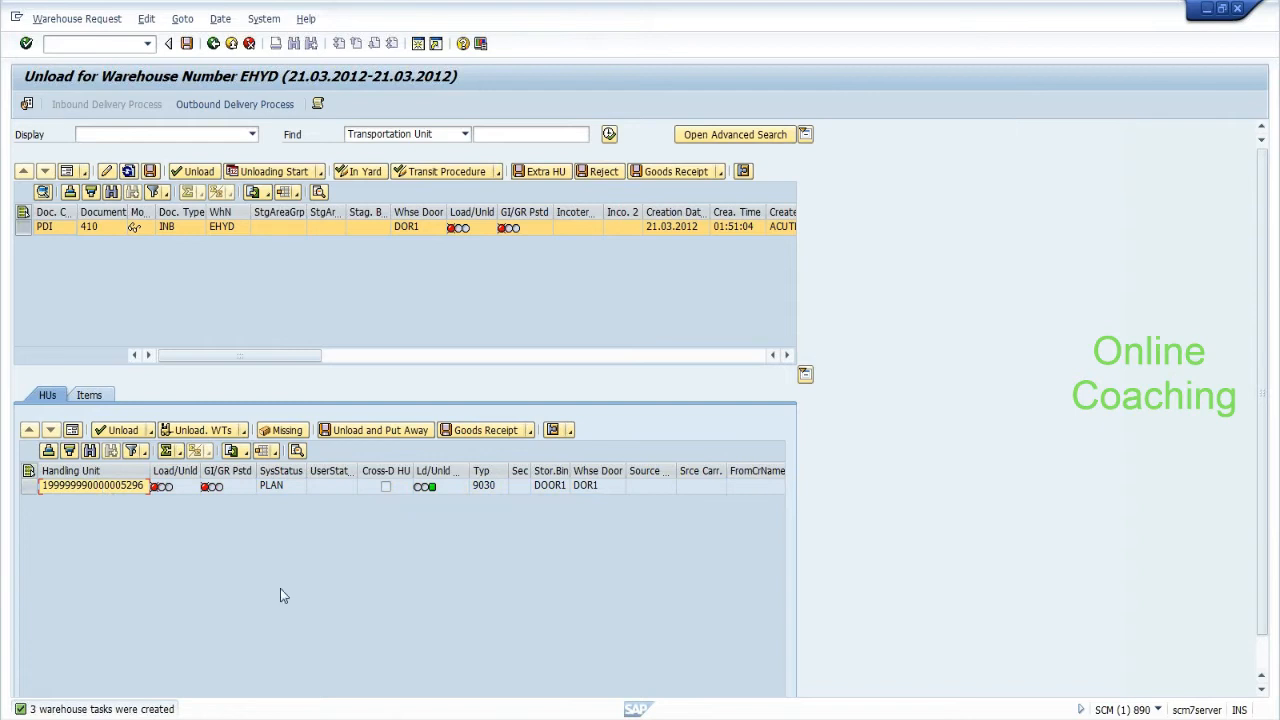
key("alt+Tab")
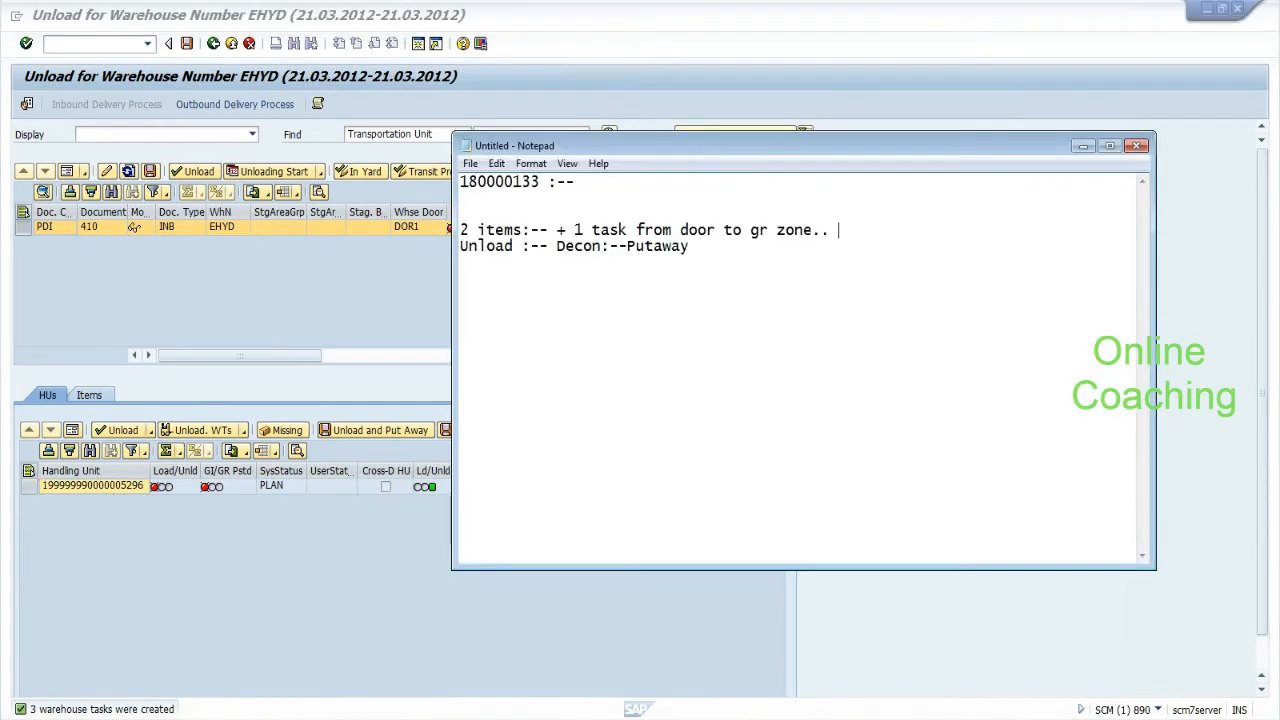
key("ctrl+v")
key("shift+Home")
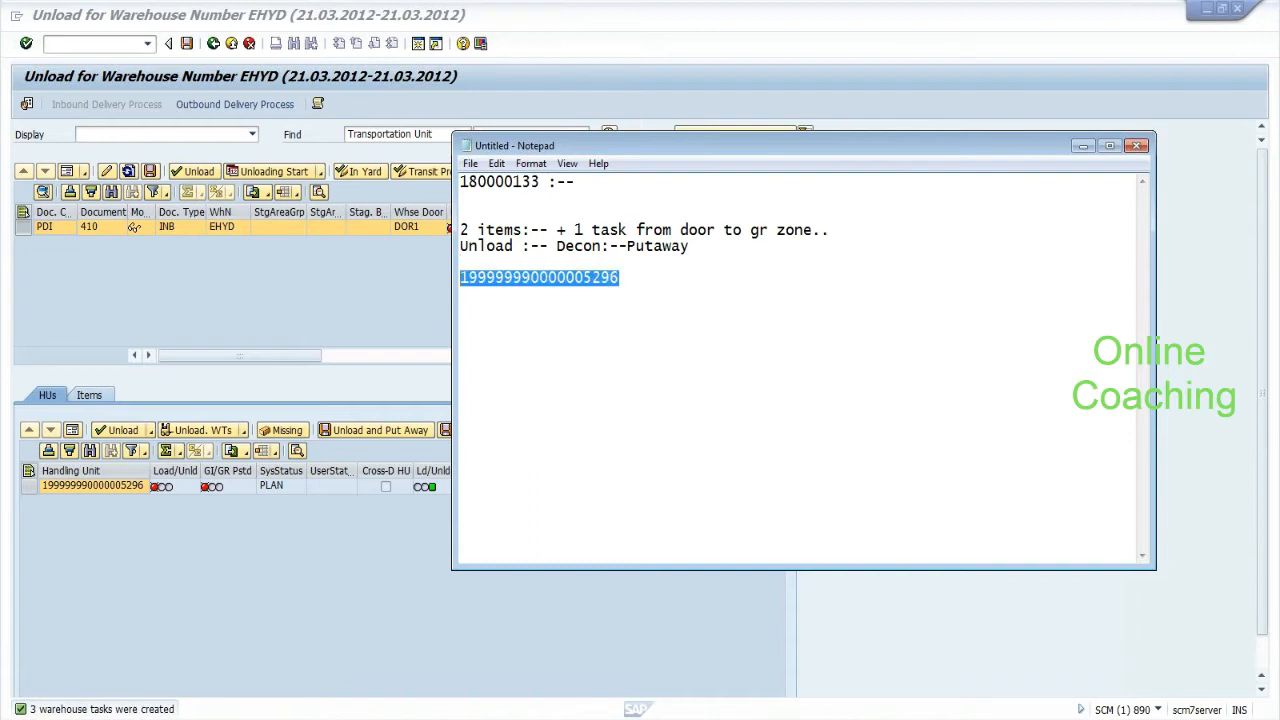
left_click(84, 45)
Open the warehouse monitor SAP for warehouse EHYD with /o/scwm/mon.
type("/o/scwm/mon")
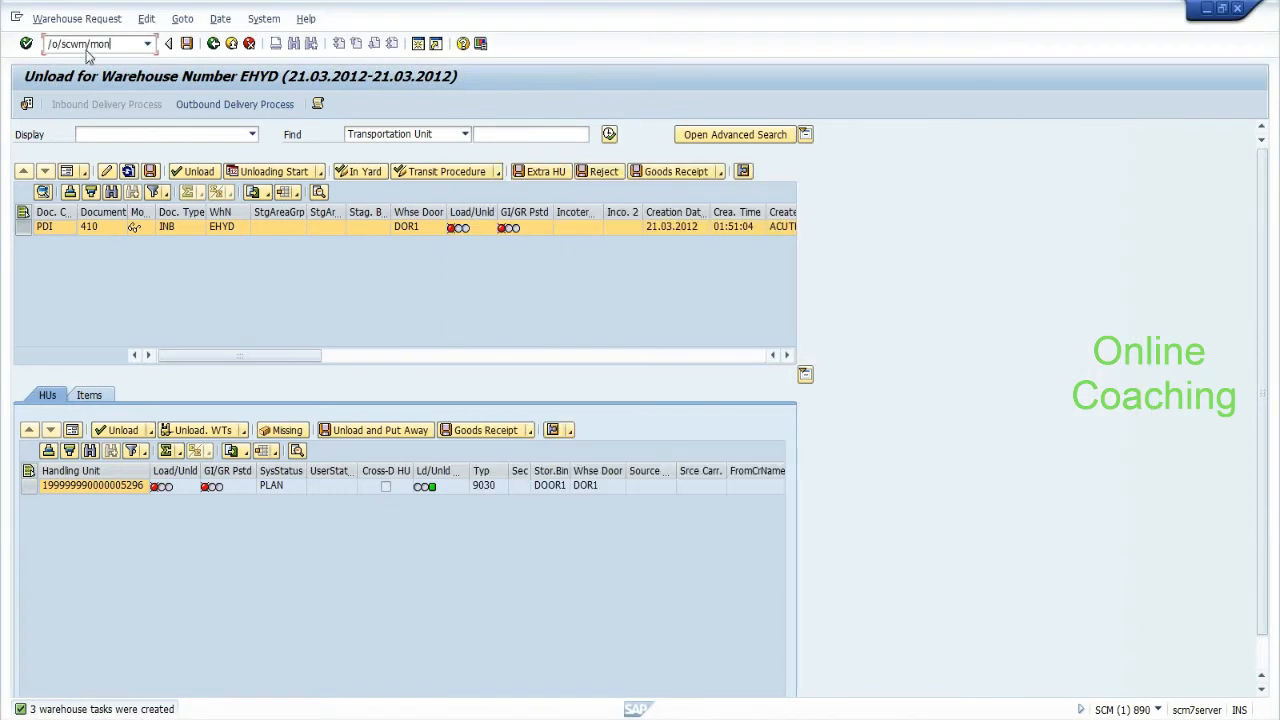
key("Return")
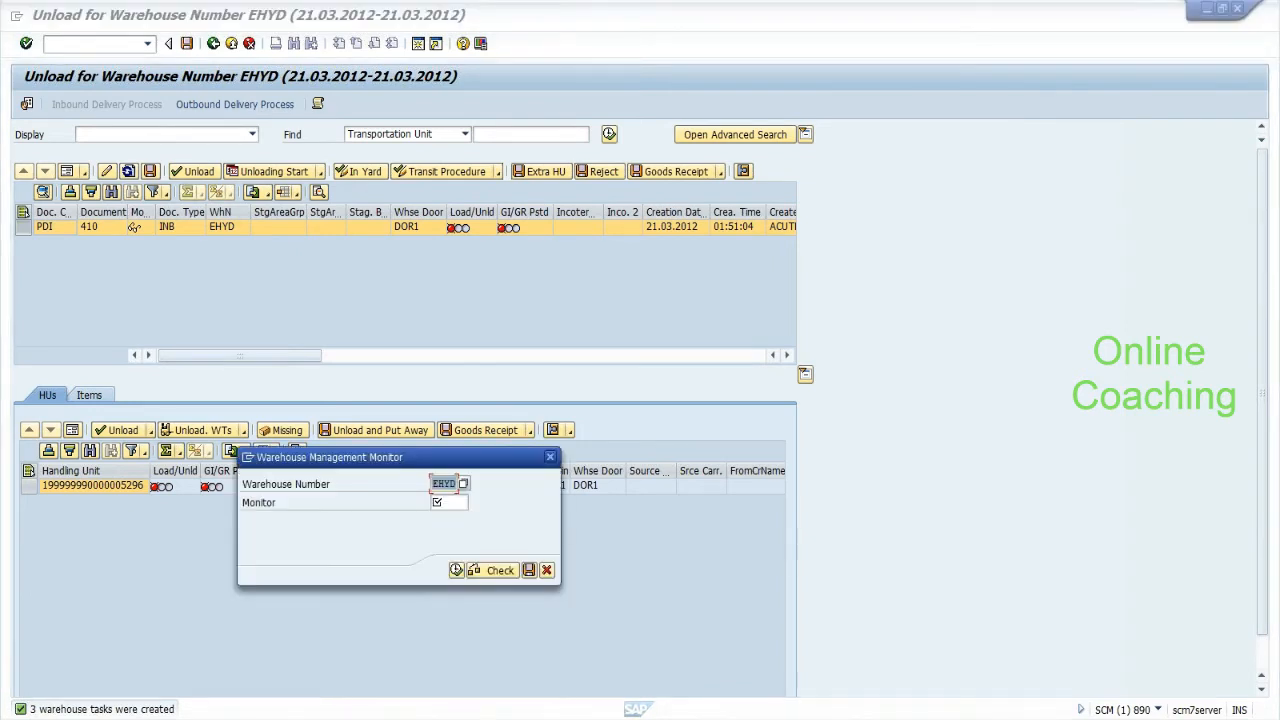
left_click(449, 503)
type("sap")
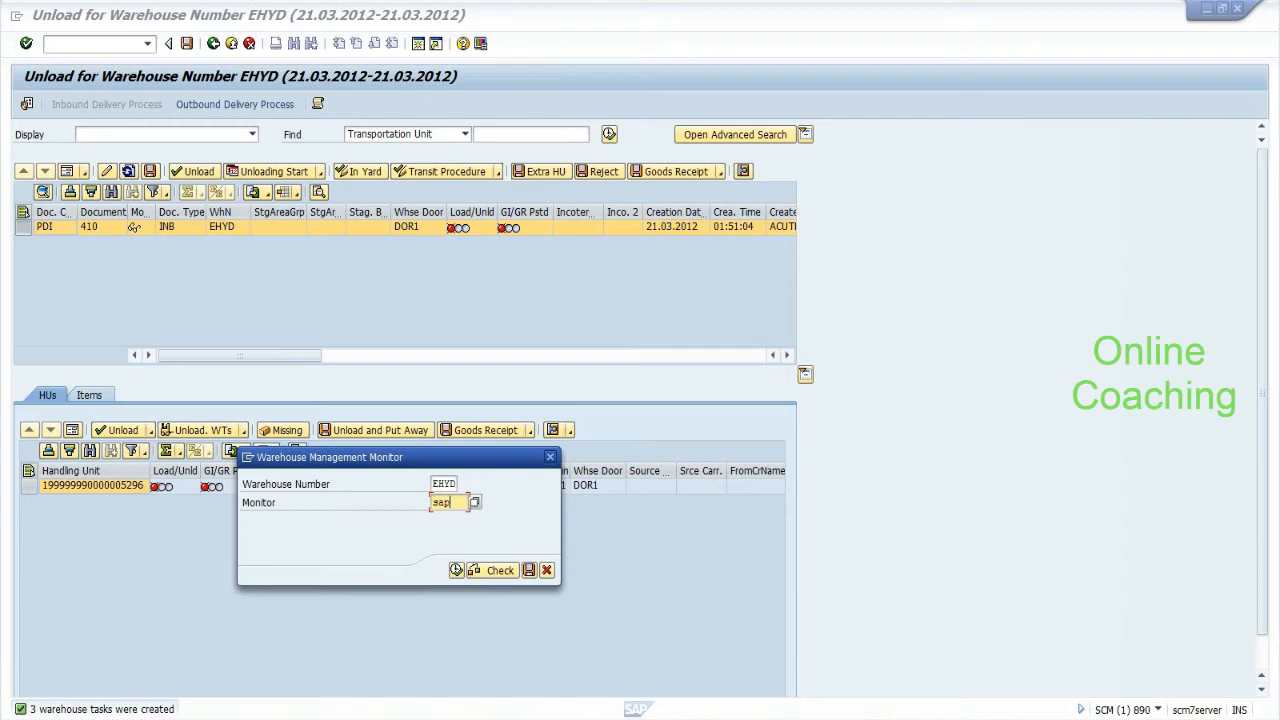
left_click(456, 570)
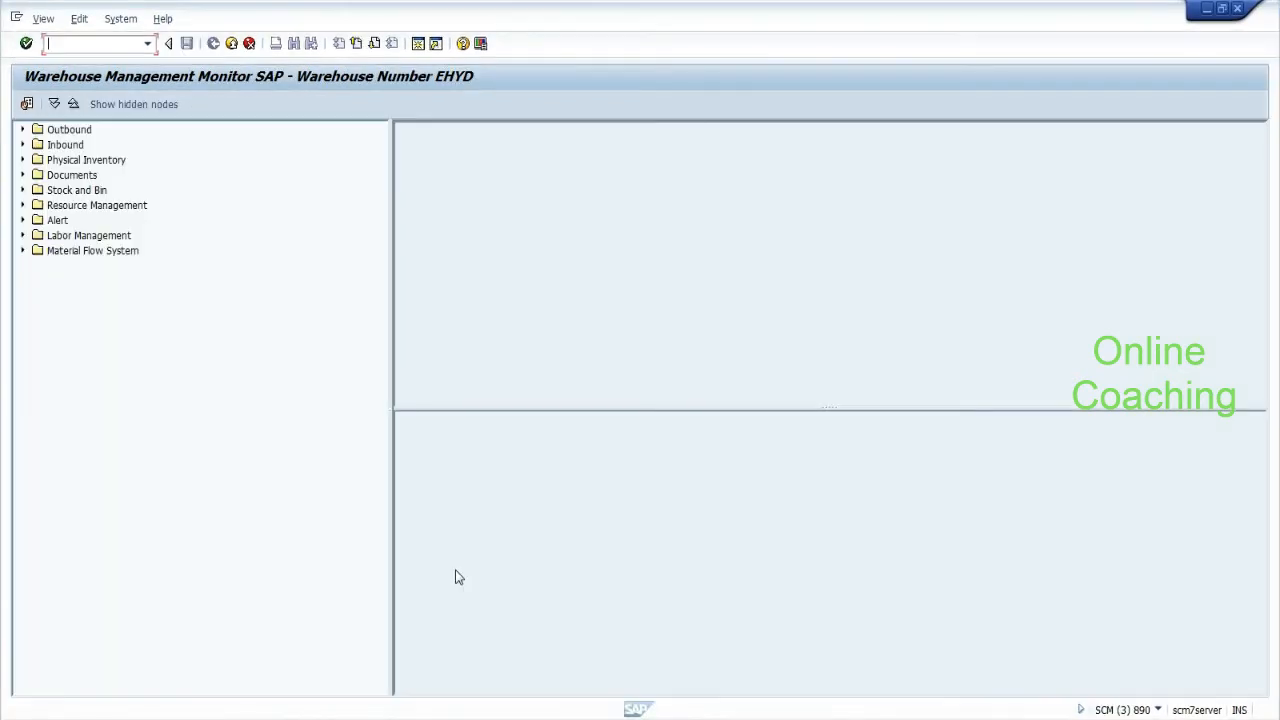
Expand Documents > Warehouse Task in the monitor's node tree.
left_click(23, 176)
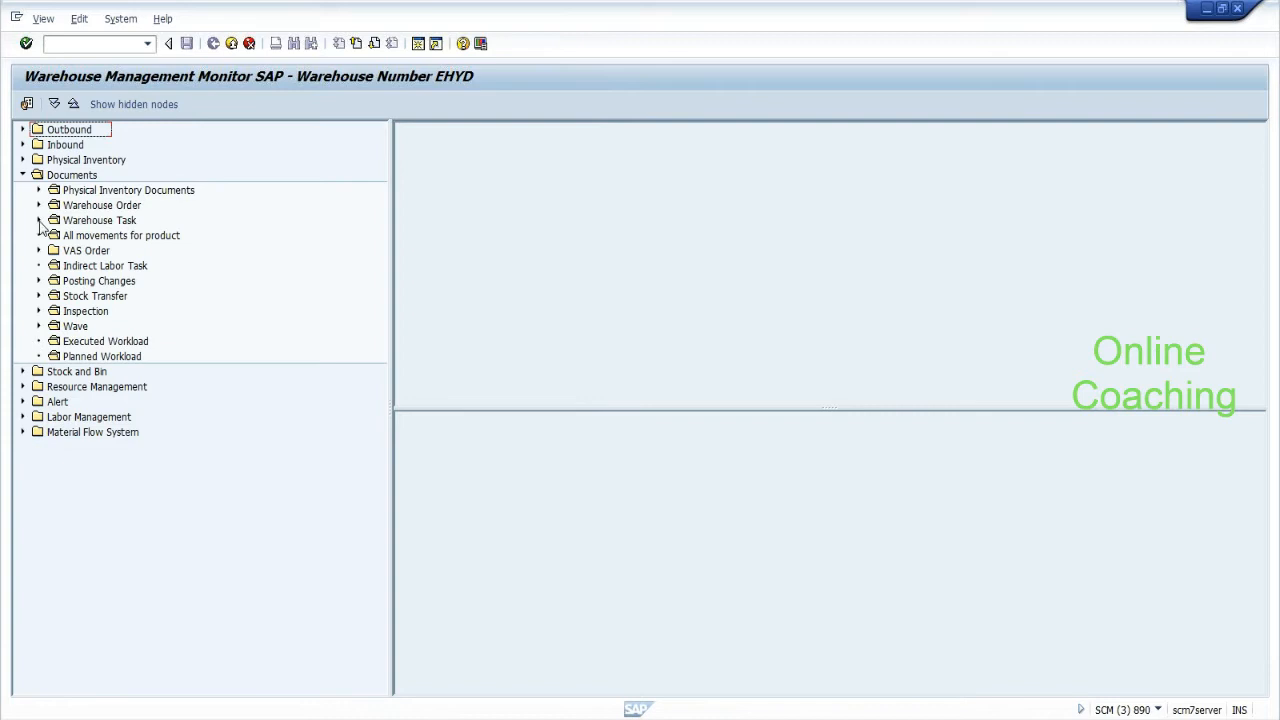
left_click(39, 220)
left_click(86, 222)
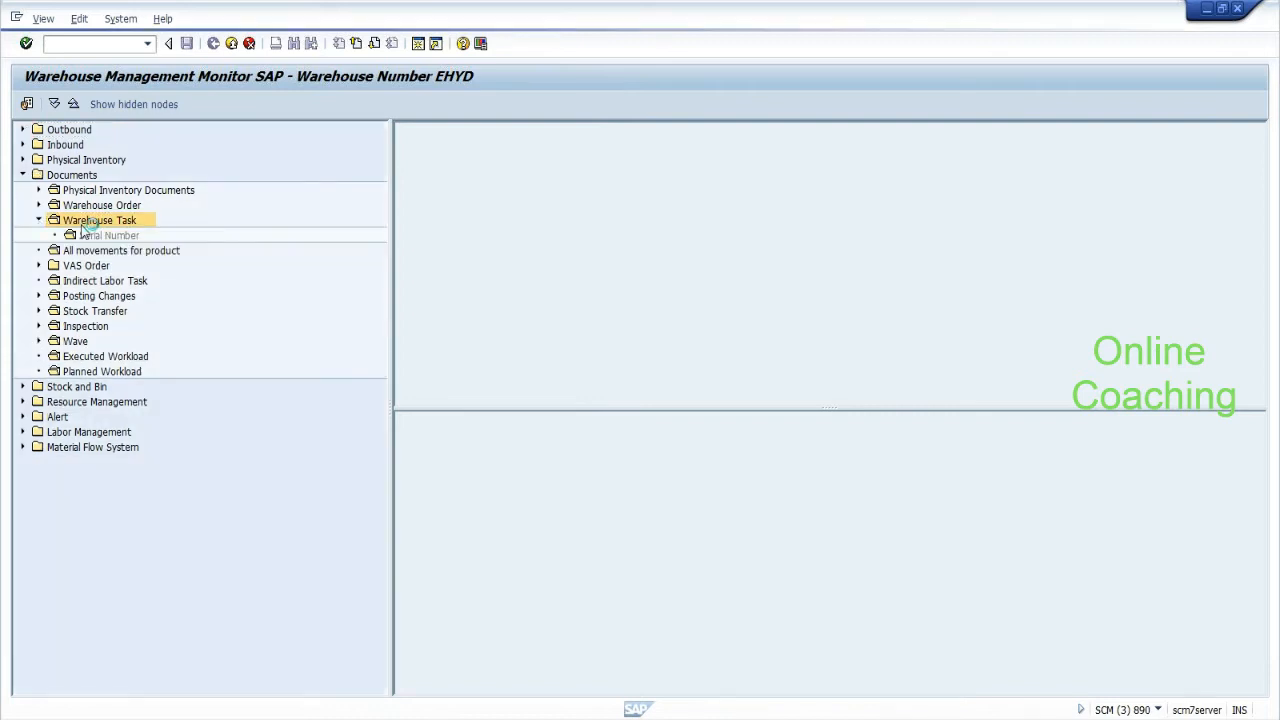
Search warehouse tasks using the handling unit number copied from Notepad as the filter.
double_click(85, 222)
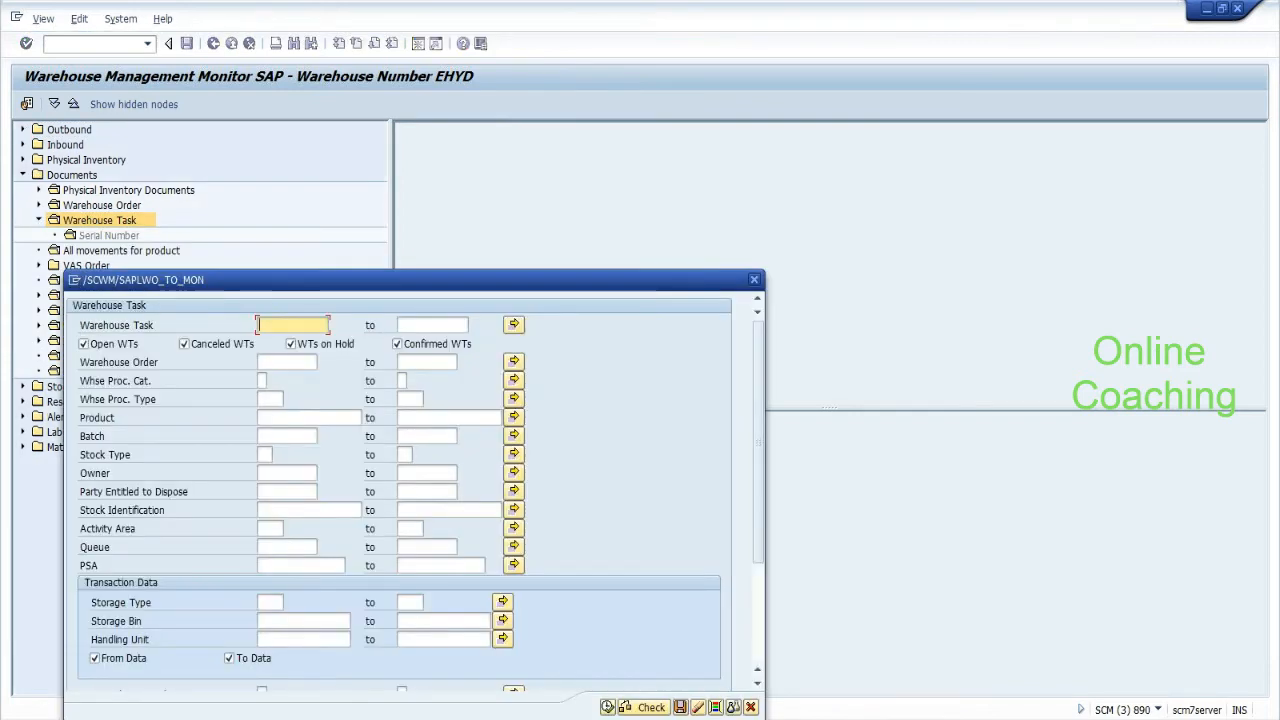
key("alt+Tab")
right_click(580, 285)
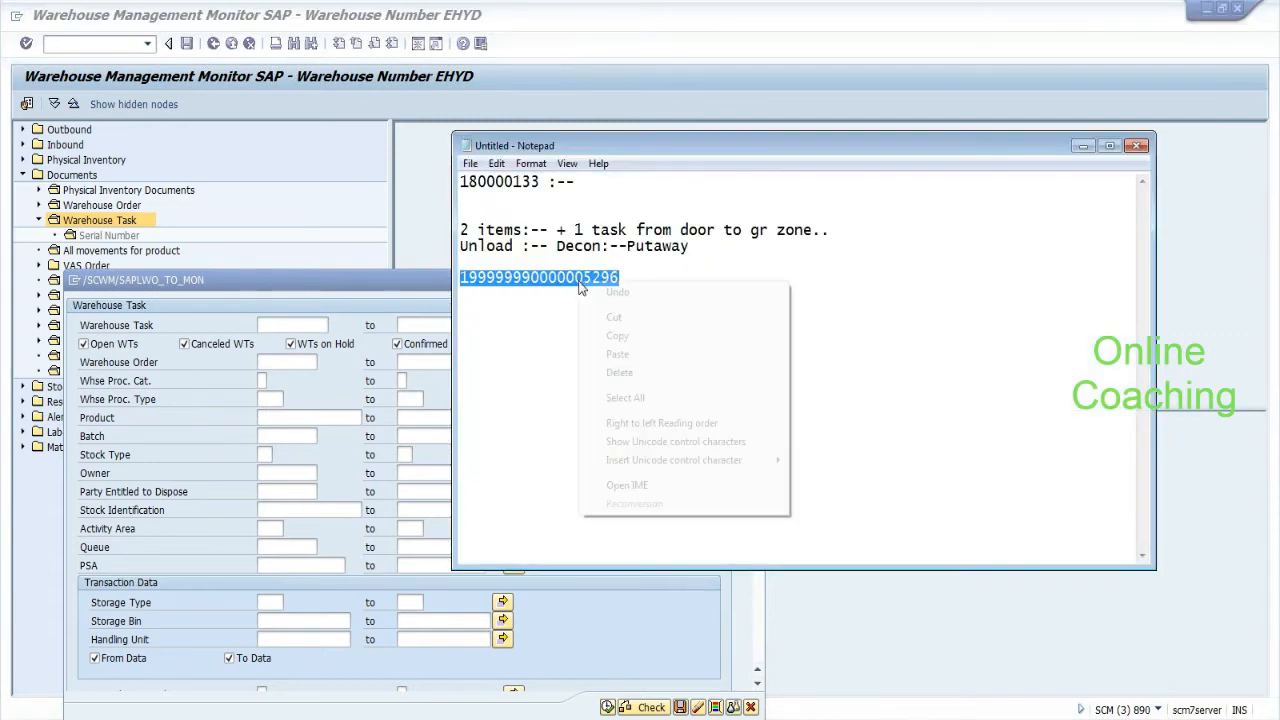
left_click(617, 336)
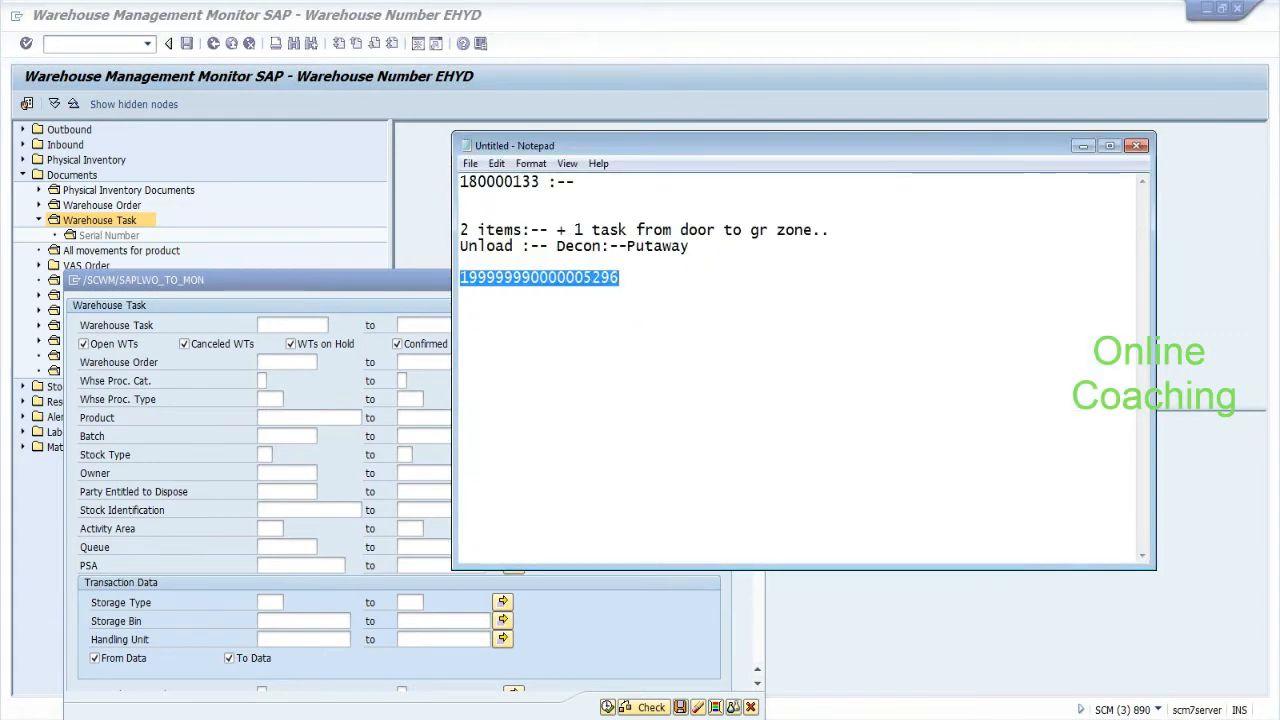
key("alt+Tab")
key("ctrl+v")
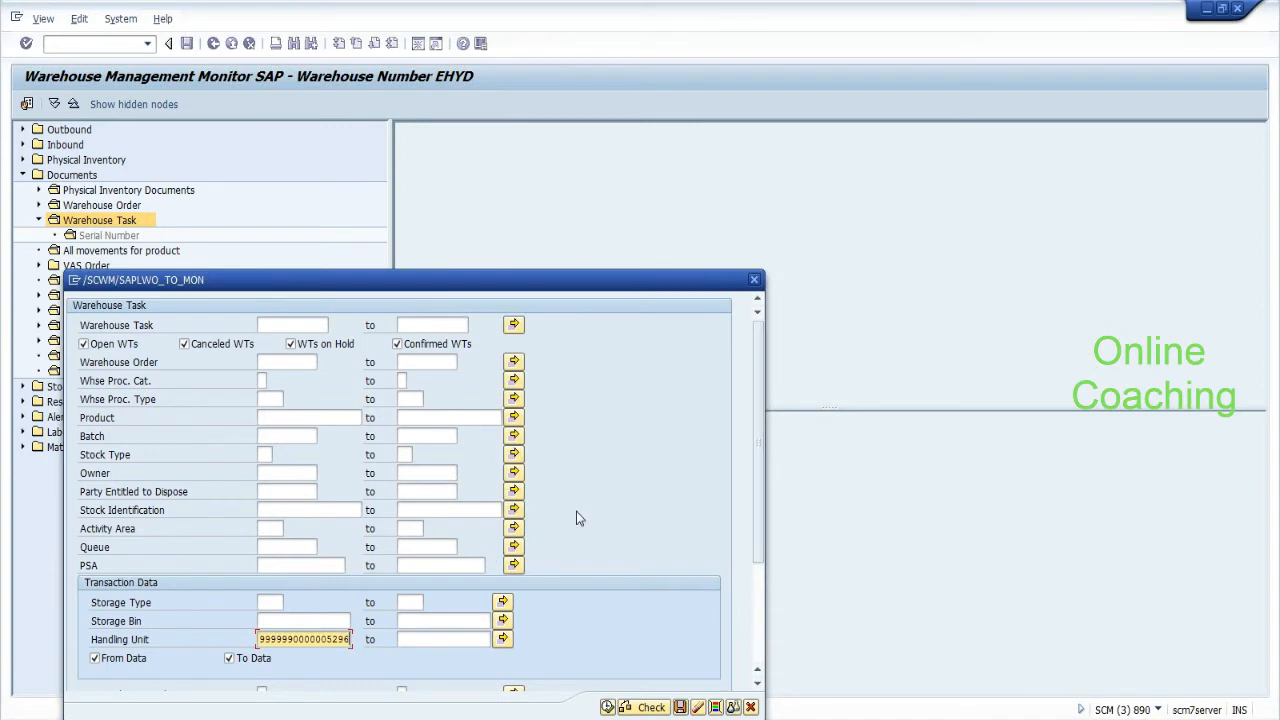
left_click_drag(565, 271, 612, 140)
left_click(653, 575)
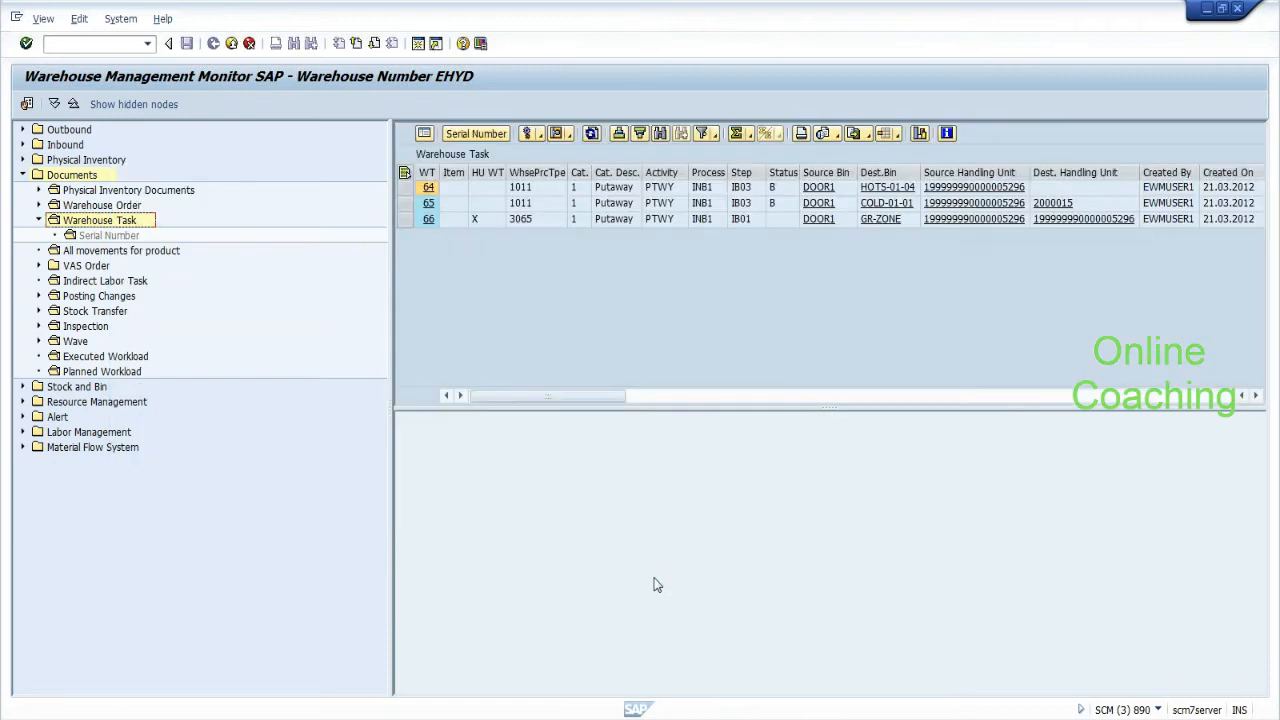
left_click_drag(392, 309, 240, 294)
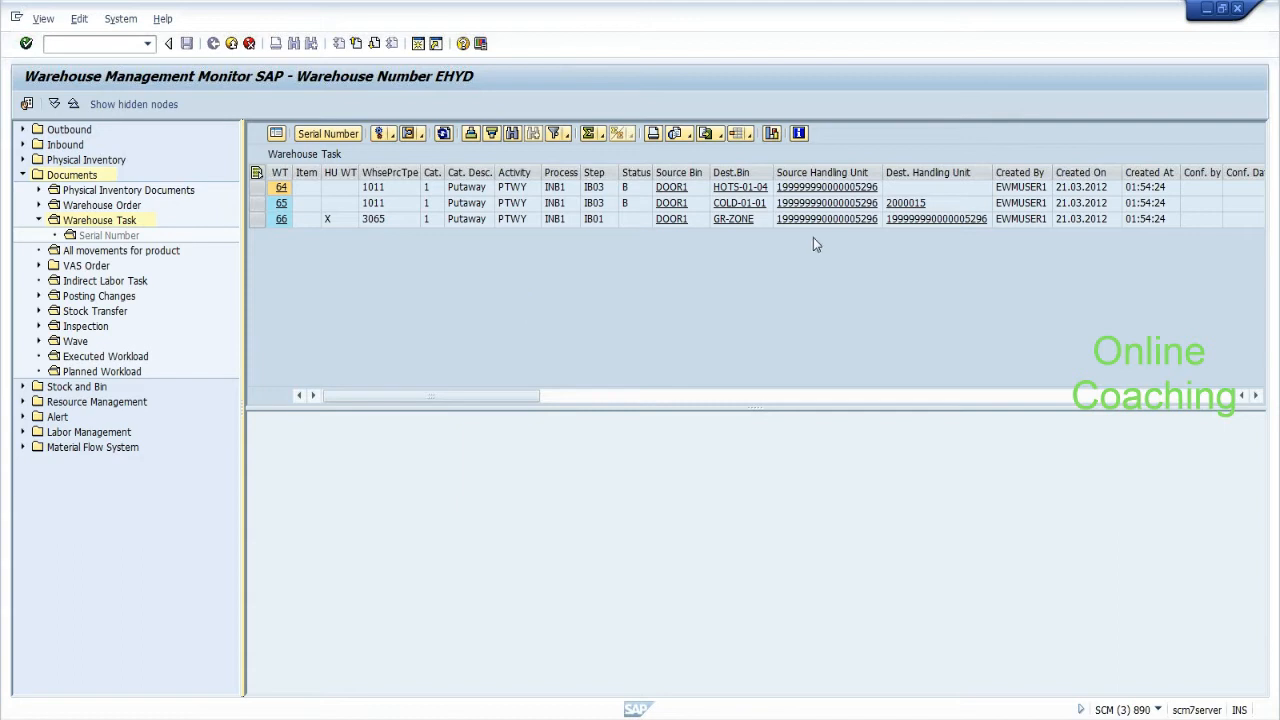
key("alt+Tab")
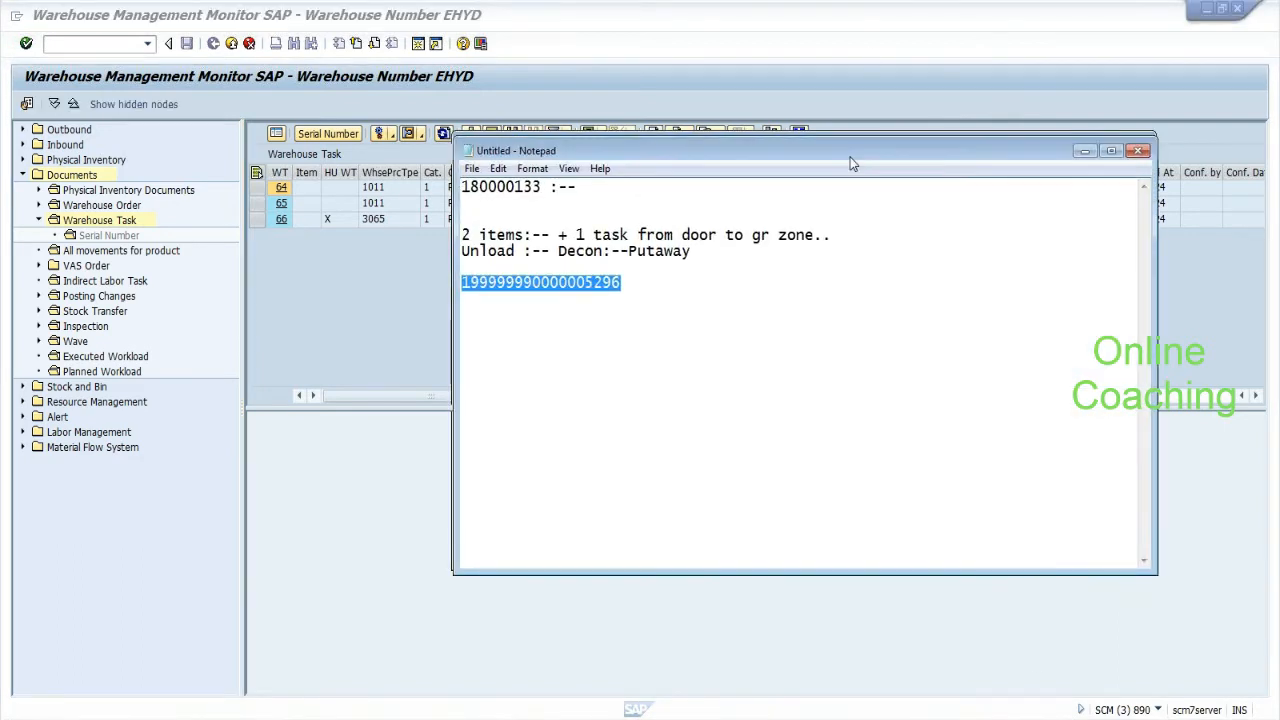
left_click_drag(850, 157, 918, 295)
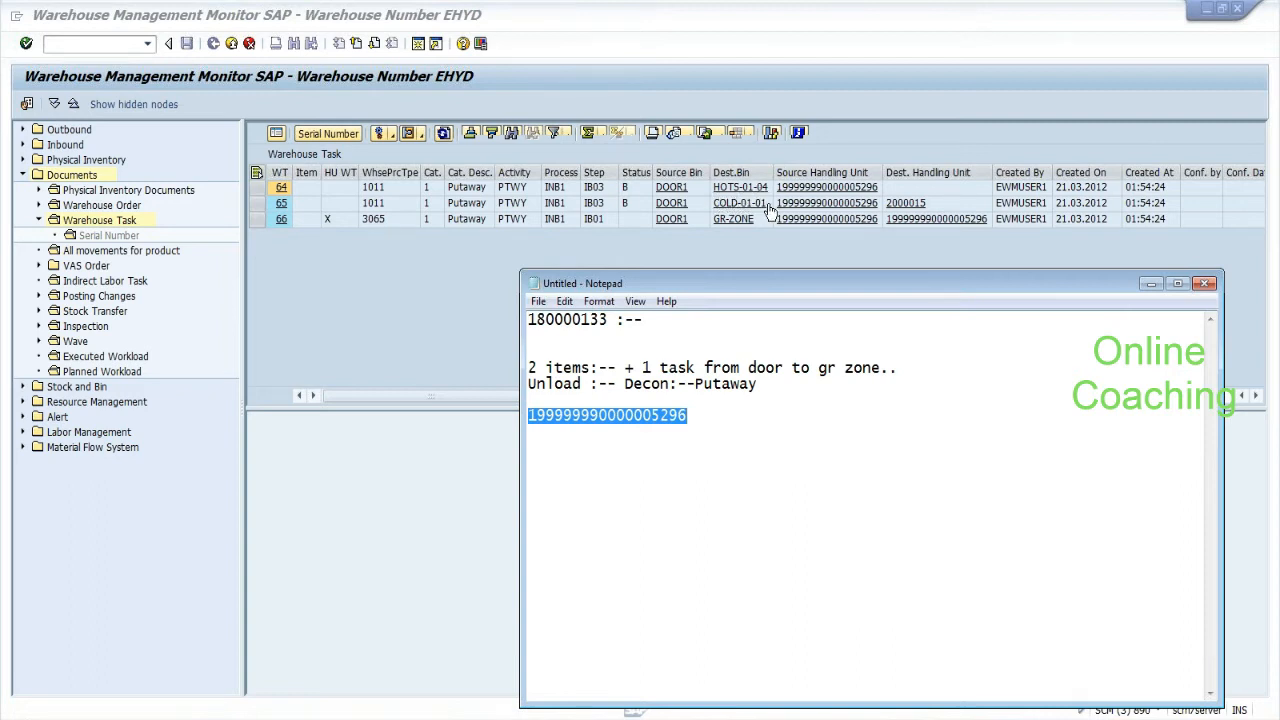
left_click(780, 175)
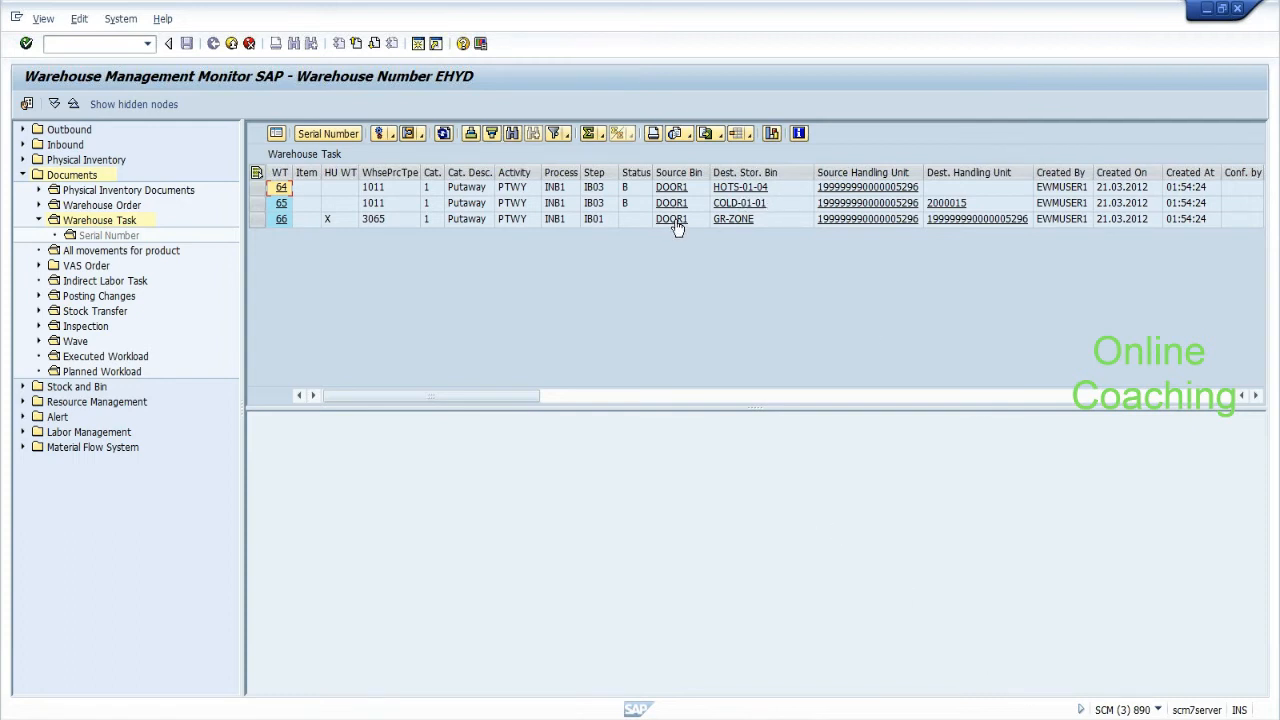
left_click(337, 190)
left_click(338, 204)
left_click(336, 218)
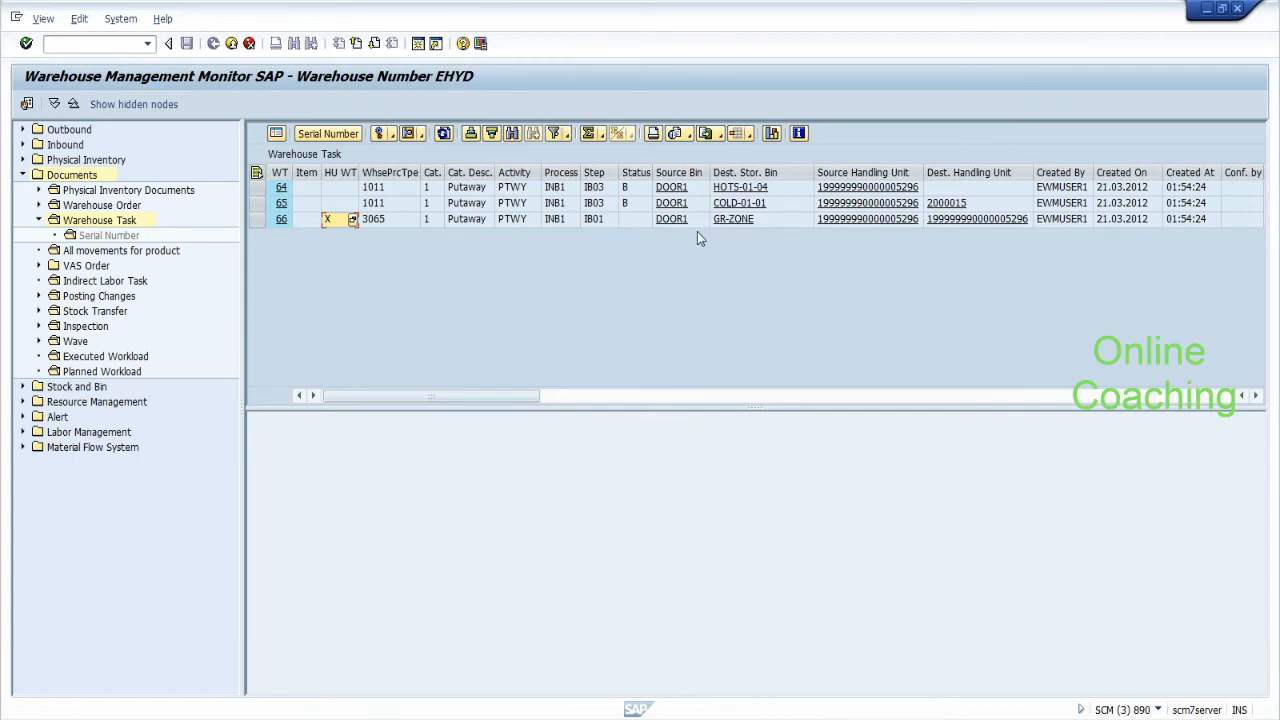
Select warehouse task 66 and add the note line 'Door to Gr zone:-->'.
left_click(258, 224)
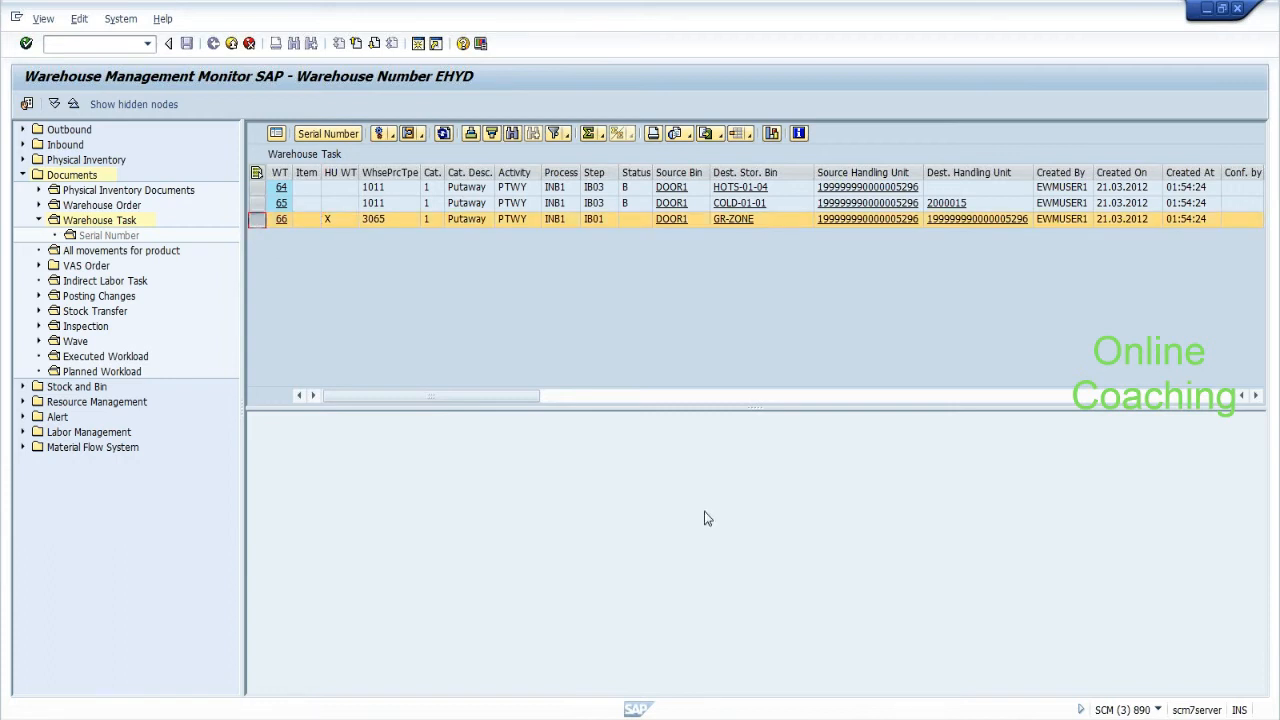
key("alt+Tab")
left_click(690, 416)
key("Return")
type("Doo")
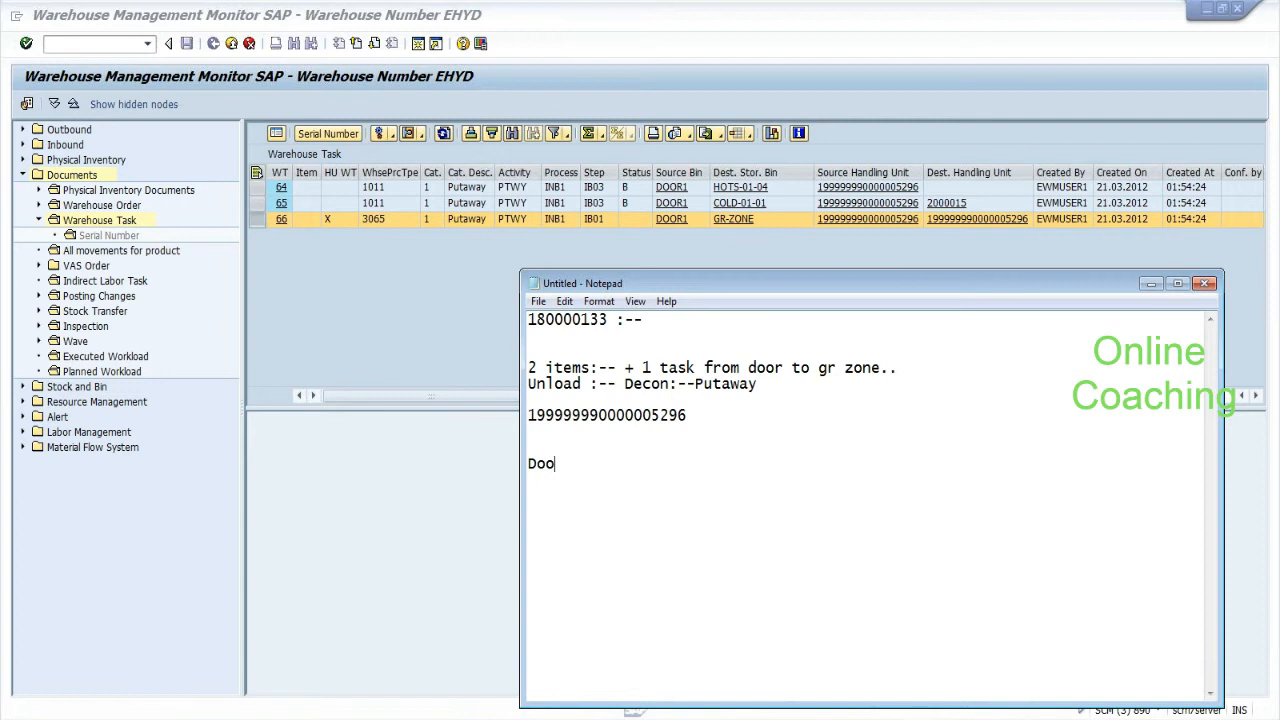
type("r to Gr zone:-->")
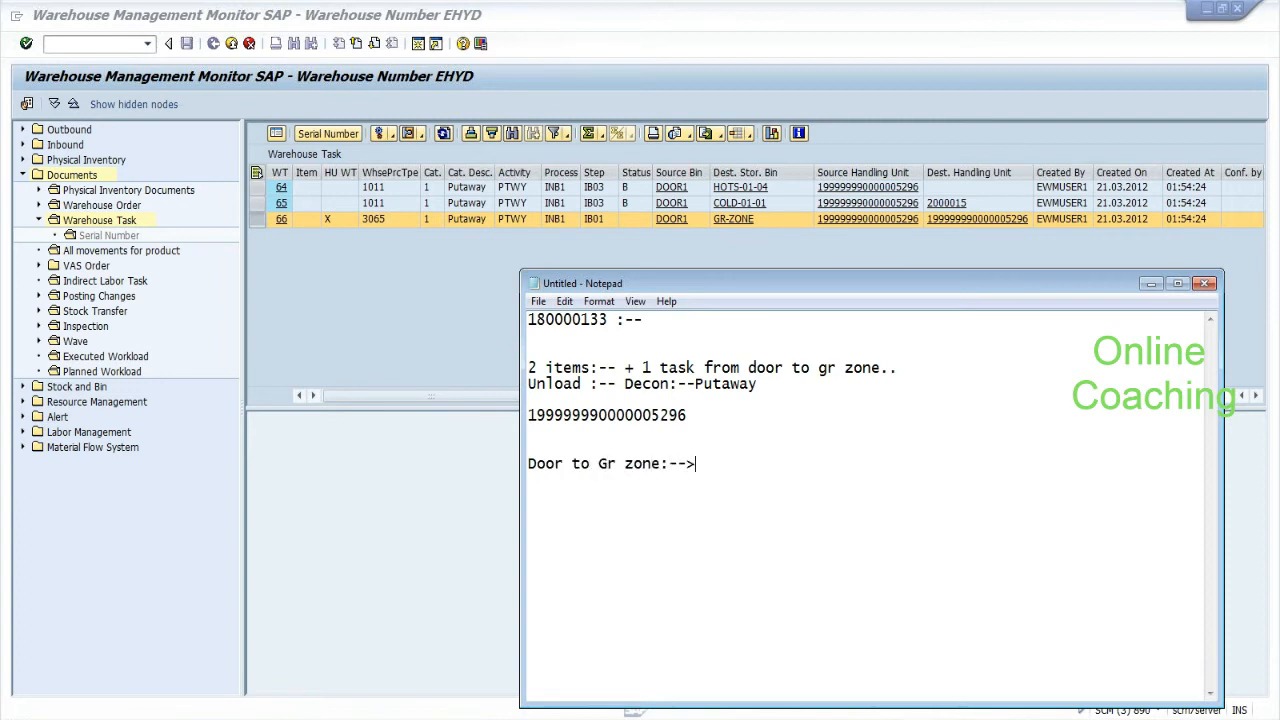
Confirm warehouse task 66 in the background via More Methods.
left_click(396, 140)
left_click(396, 140)
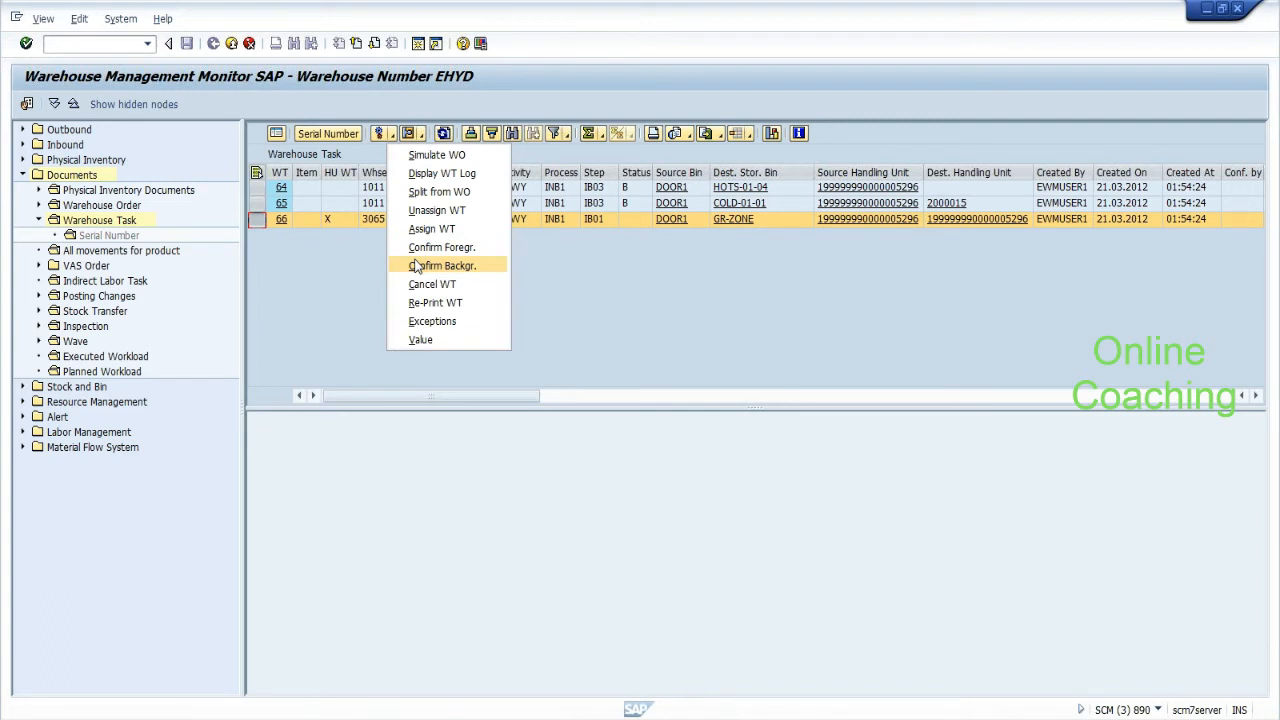
left_click(417, 266)
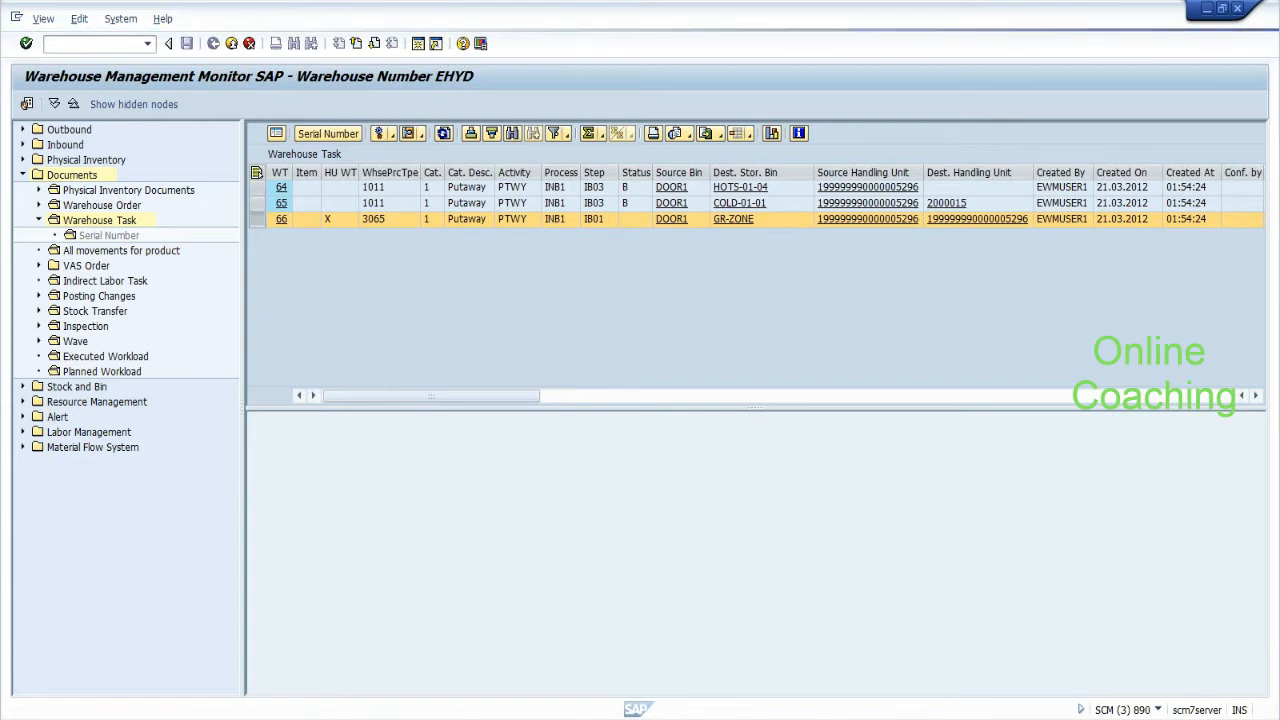
Extend the note with 'gr zone to deconsolidation work centre' and close the confirmation log.
key("alt+Tab")
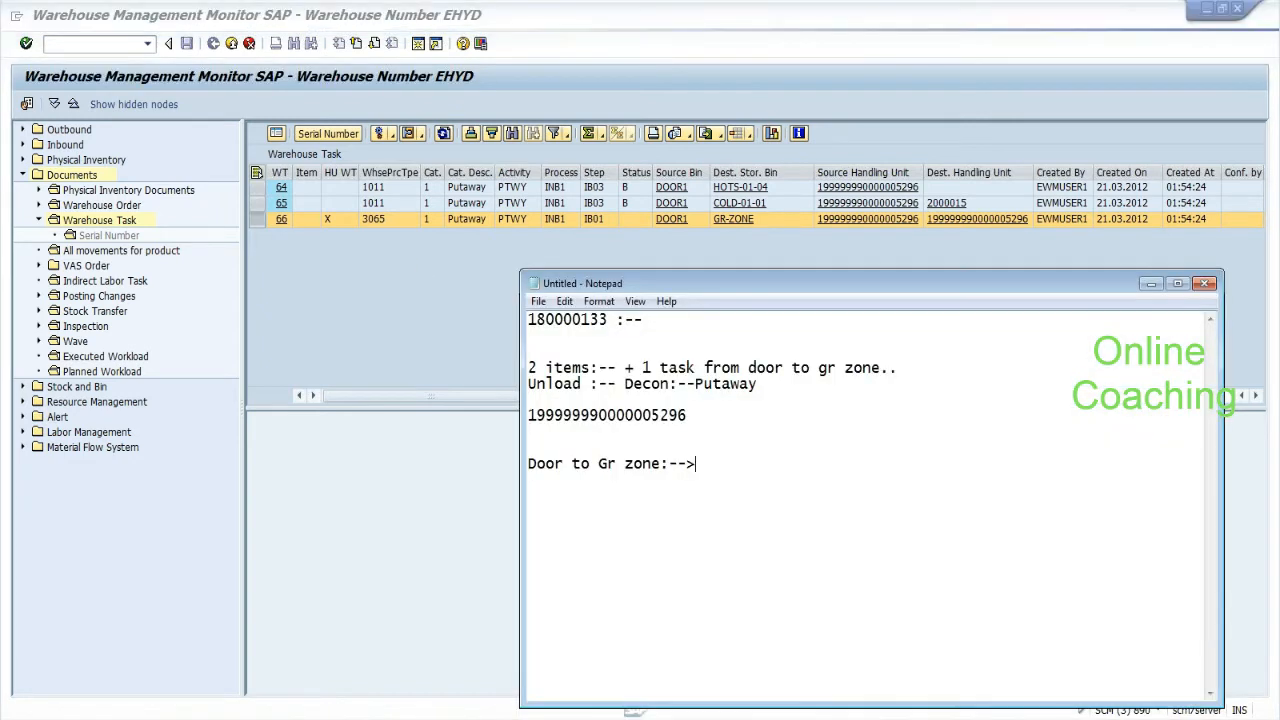
left_click(529, 464)
left_click_drag(529, 464, 670, 464)
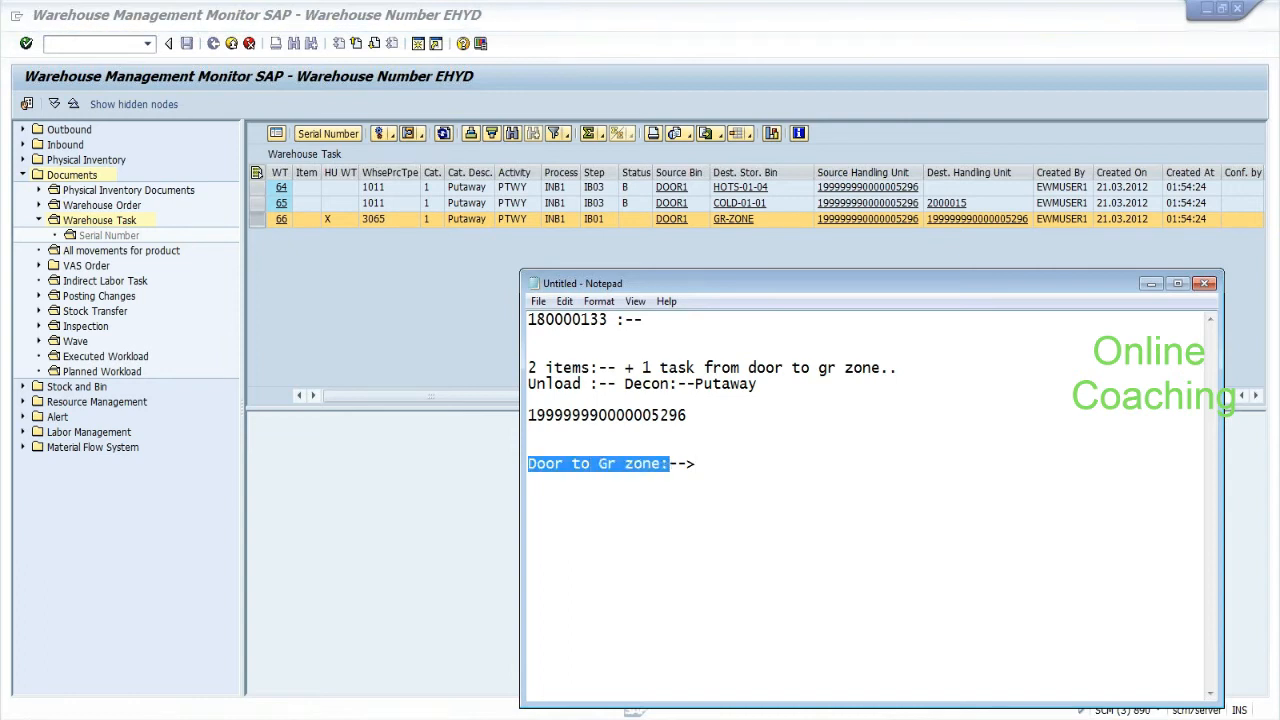
left_click(697, 464)
type("gr zo")
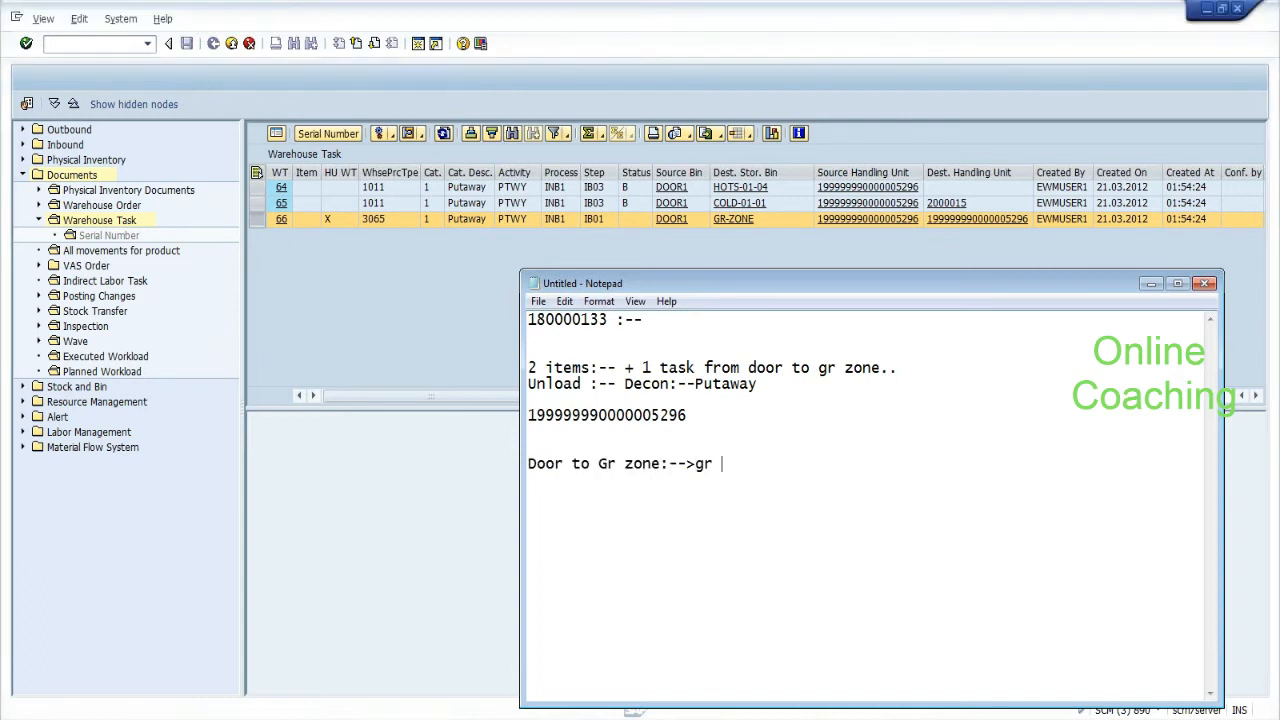
type("ne to deconsolidation work centre")
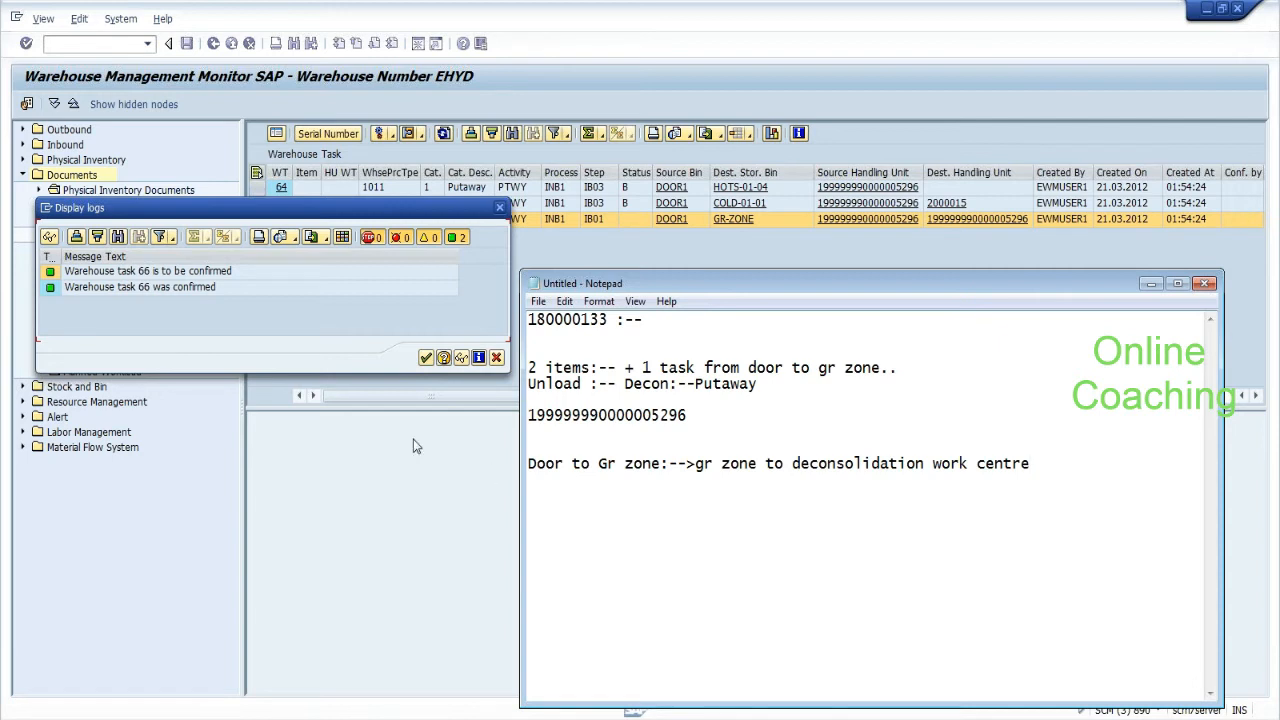
left_click(425, 362)
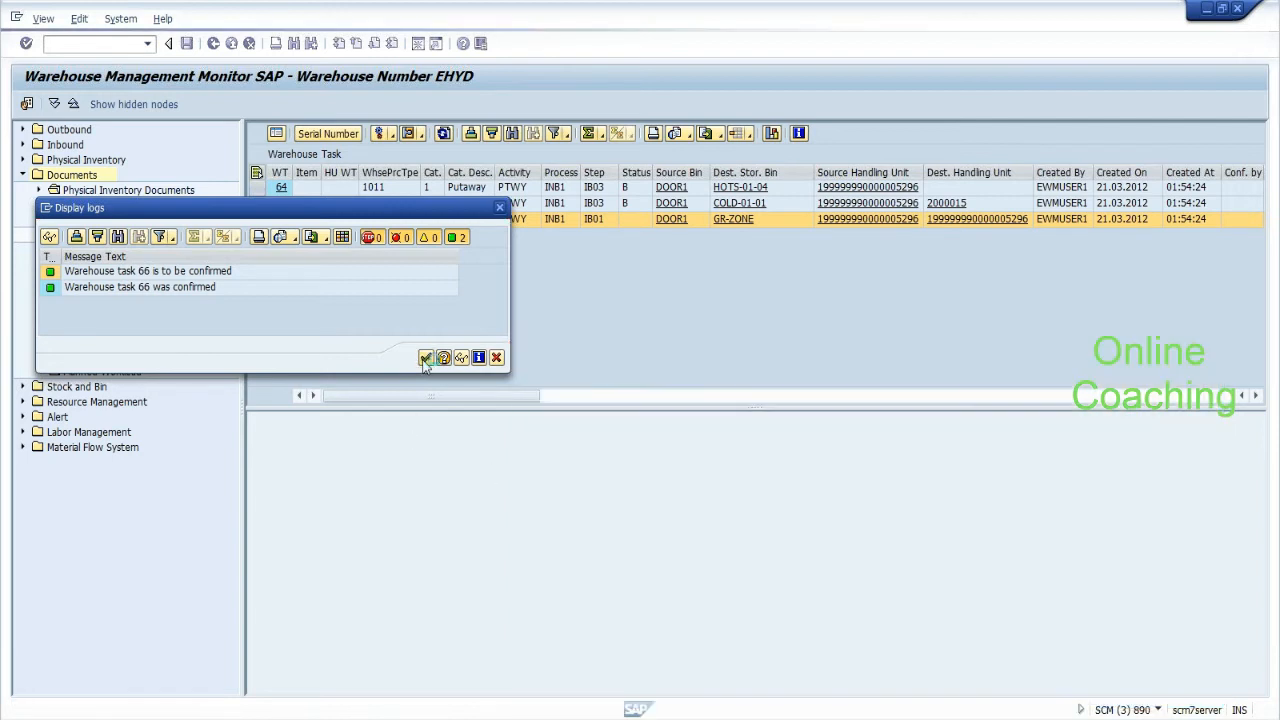
left_click(425, 358)
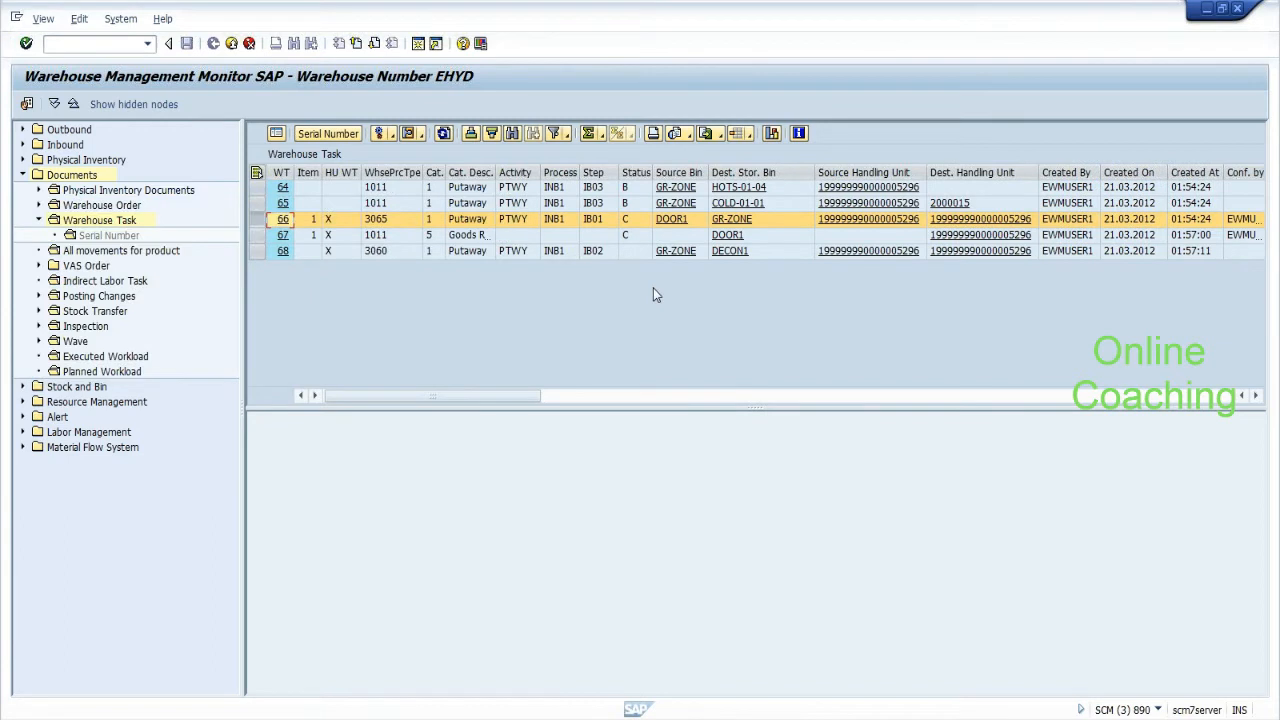
Confirm warehouse task 68, GR-ZONE to DECON1, in the background and close the log.
left_click(600, 220)
left_click(600, 252)
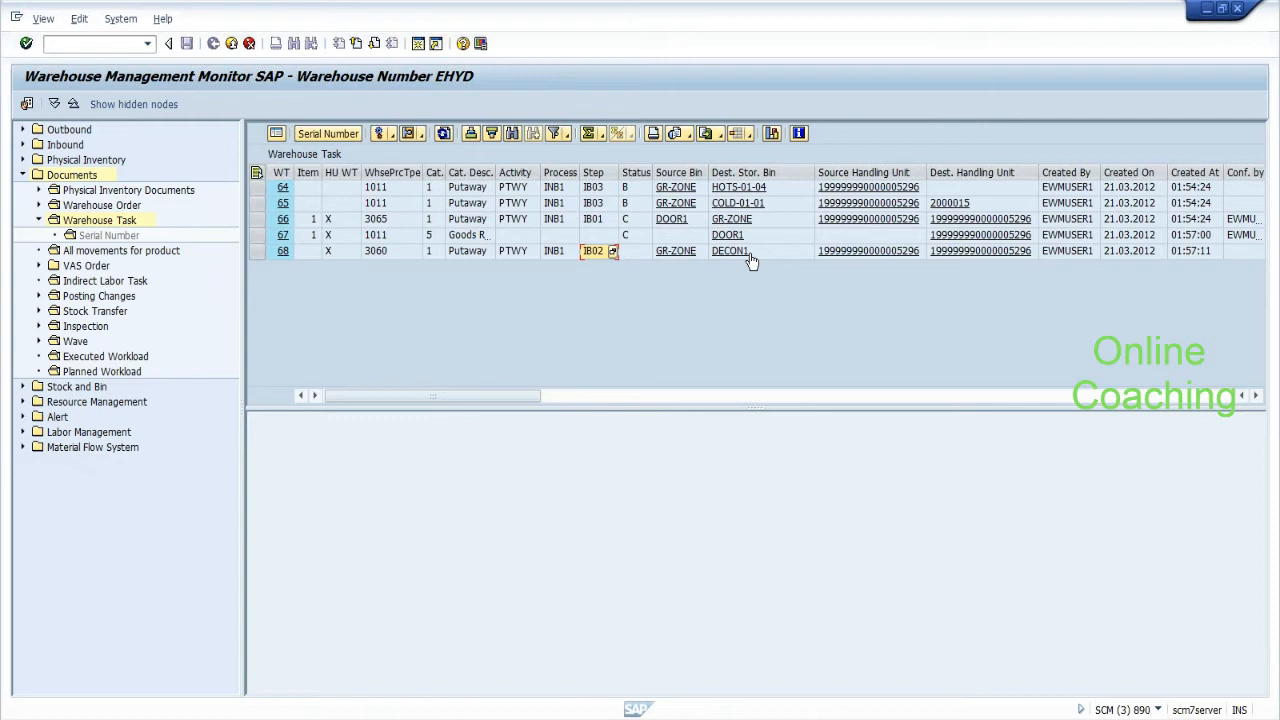
key("alt+Tab")
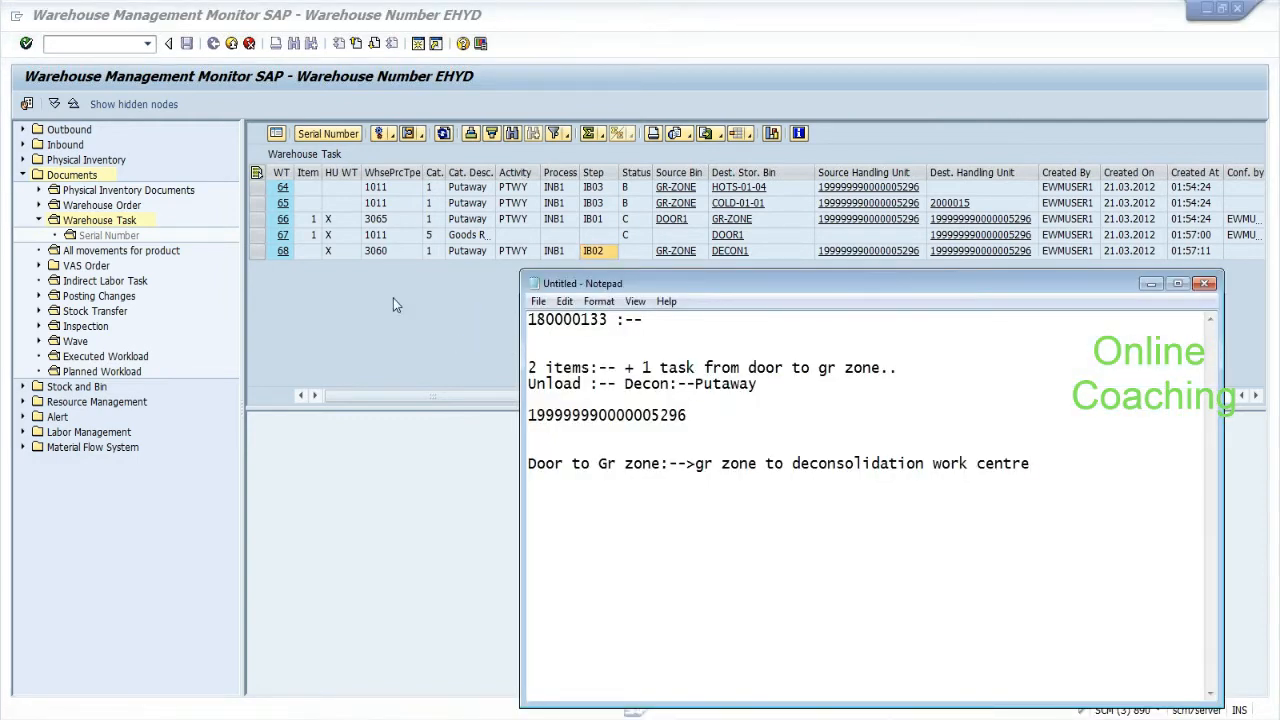
left_click_drag(695, 464, 1030, 464)
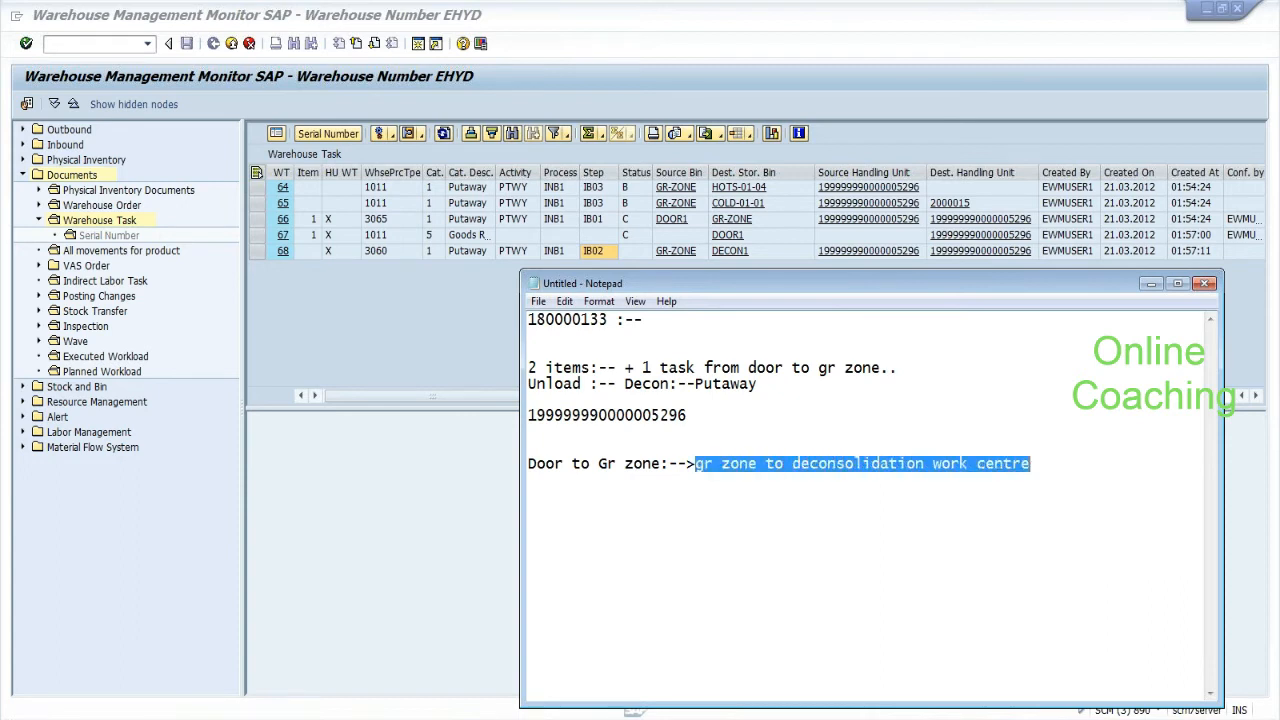
left_click(475, 355)
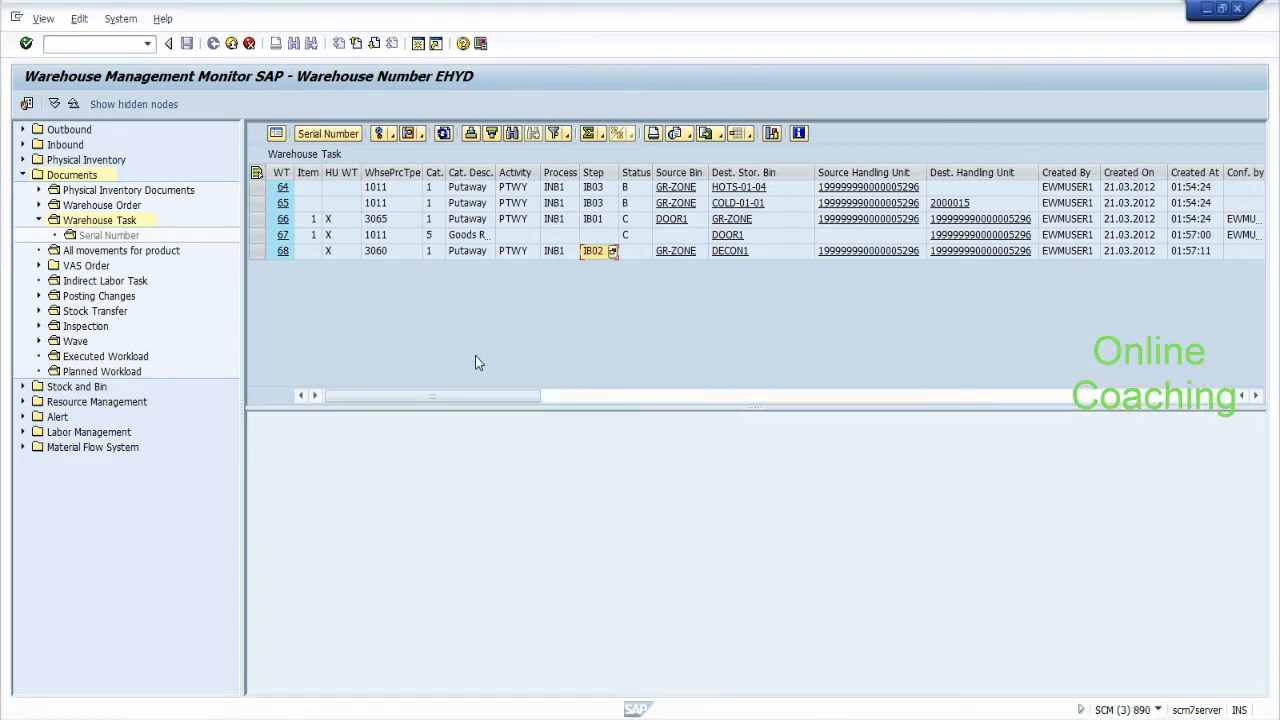
left_click(390, 140)
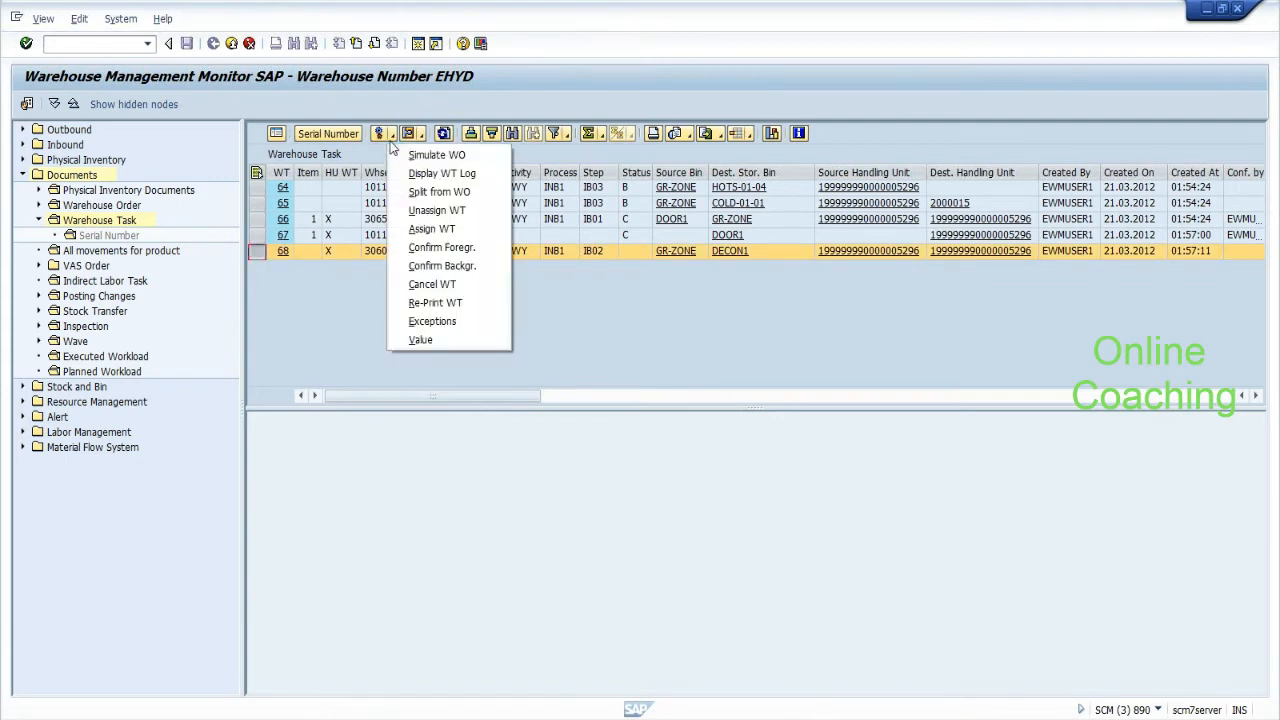
left_click(415, 266)
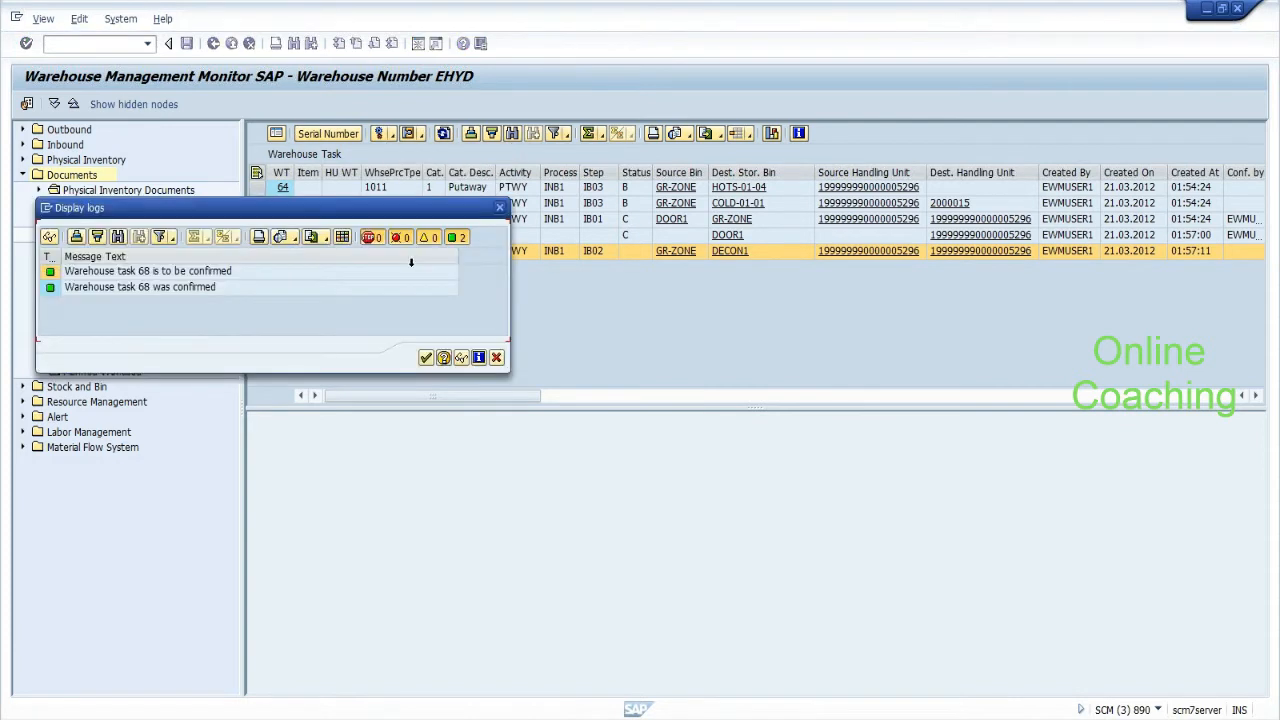
left_click(426, 358)
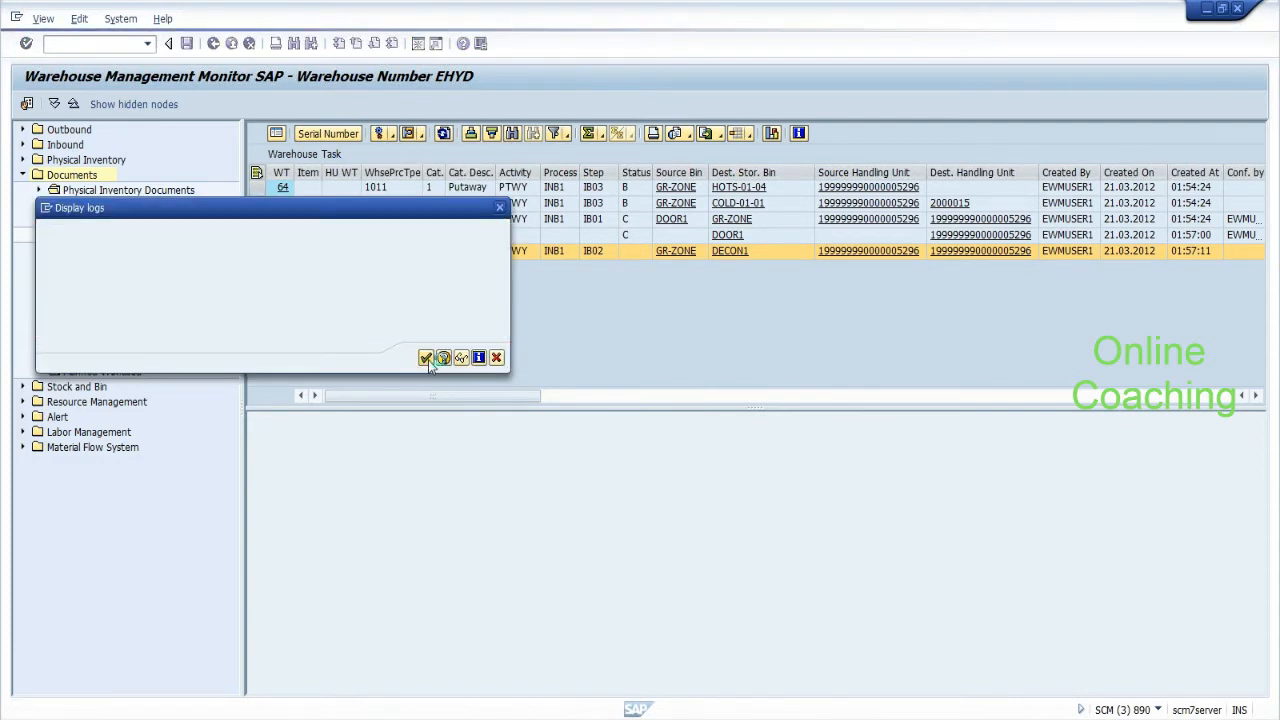
Refresh the warehouse task list and enter transaction /o/scwm/dcons.
left_click(444, 134)
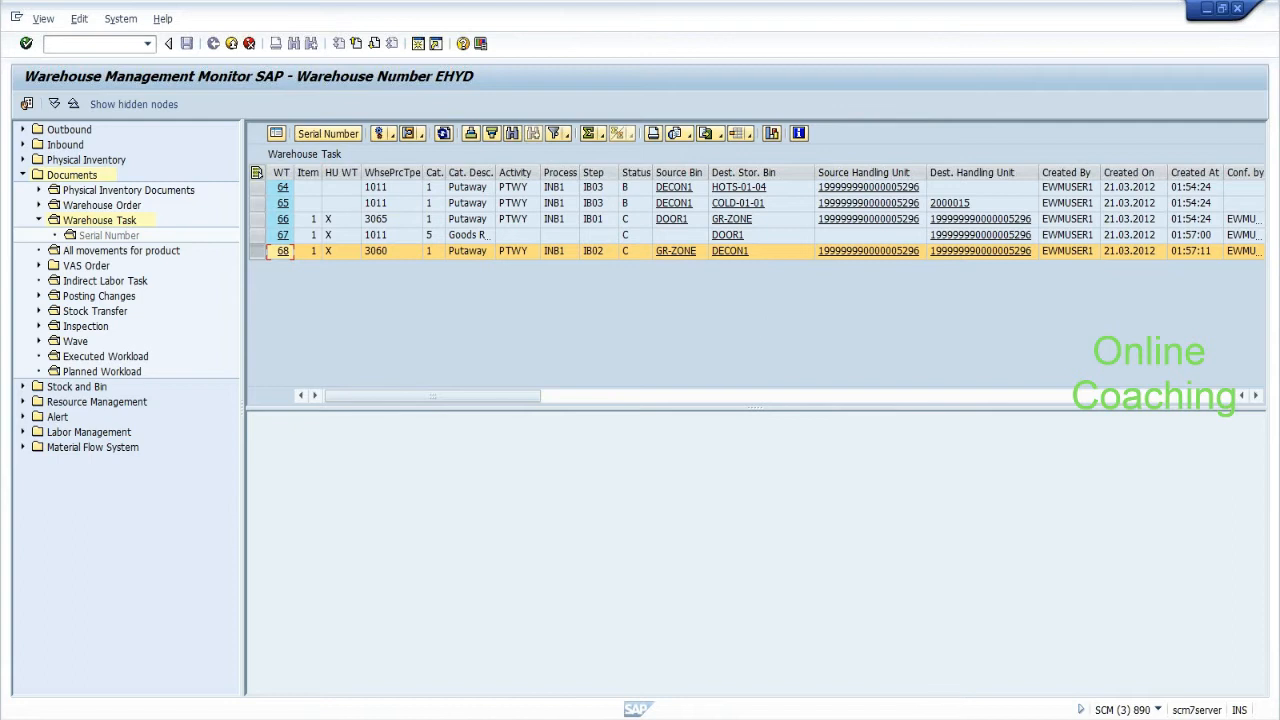
key("alt+Tab")
left_click_drag(690, 416, 528, 416)
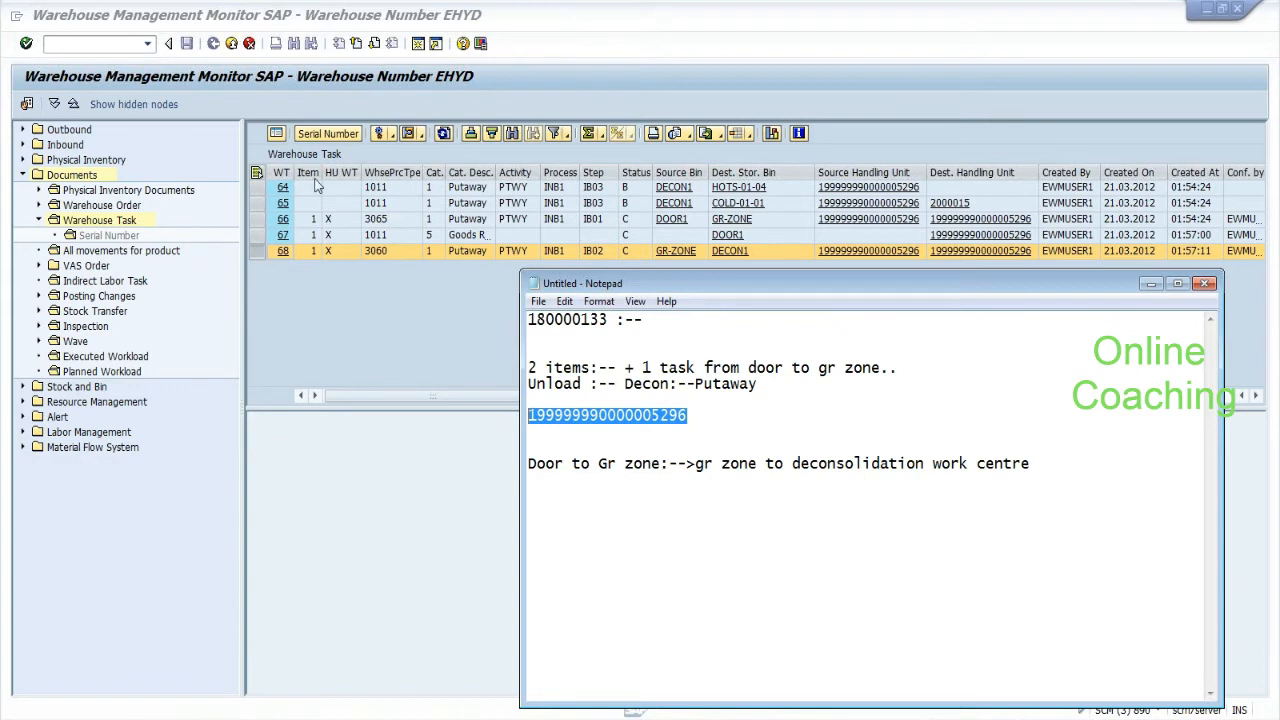
key("alt+Tab")
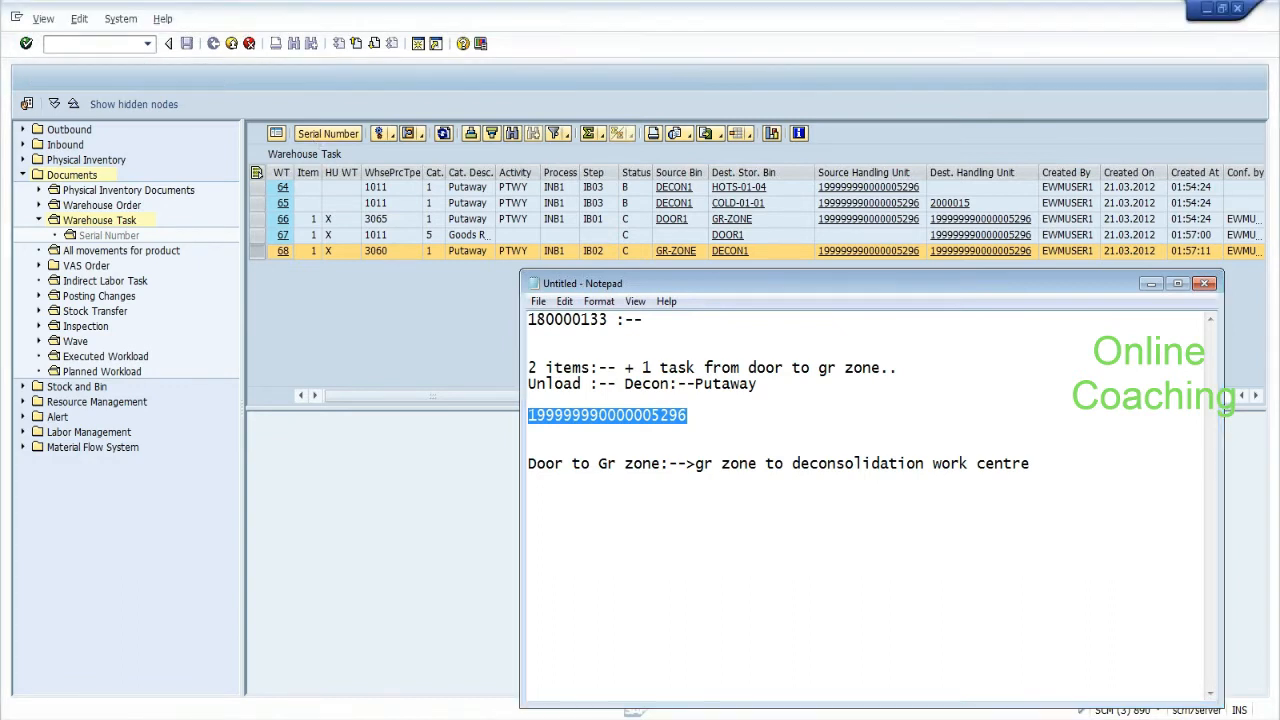
type("/o/scwm")
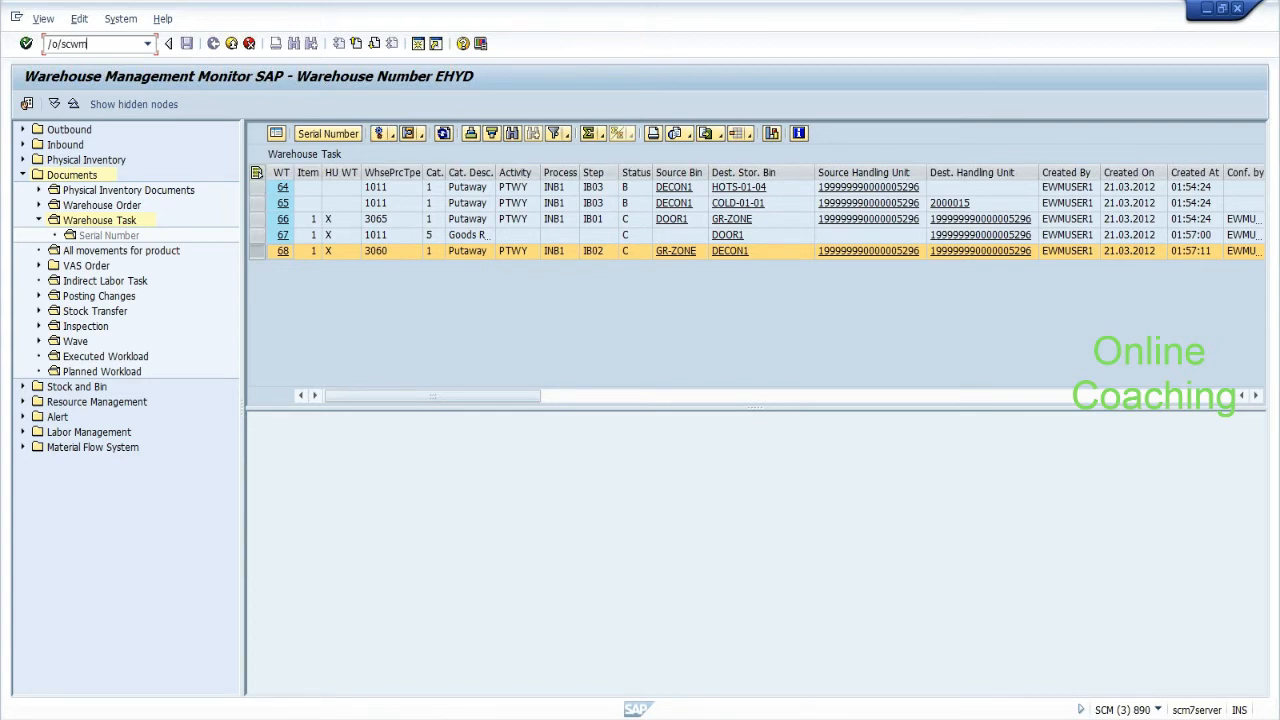
type("/dcons")
key("Return")
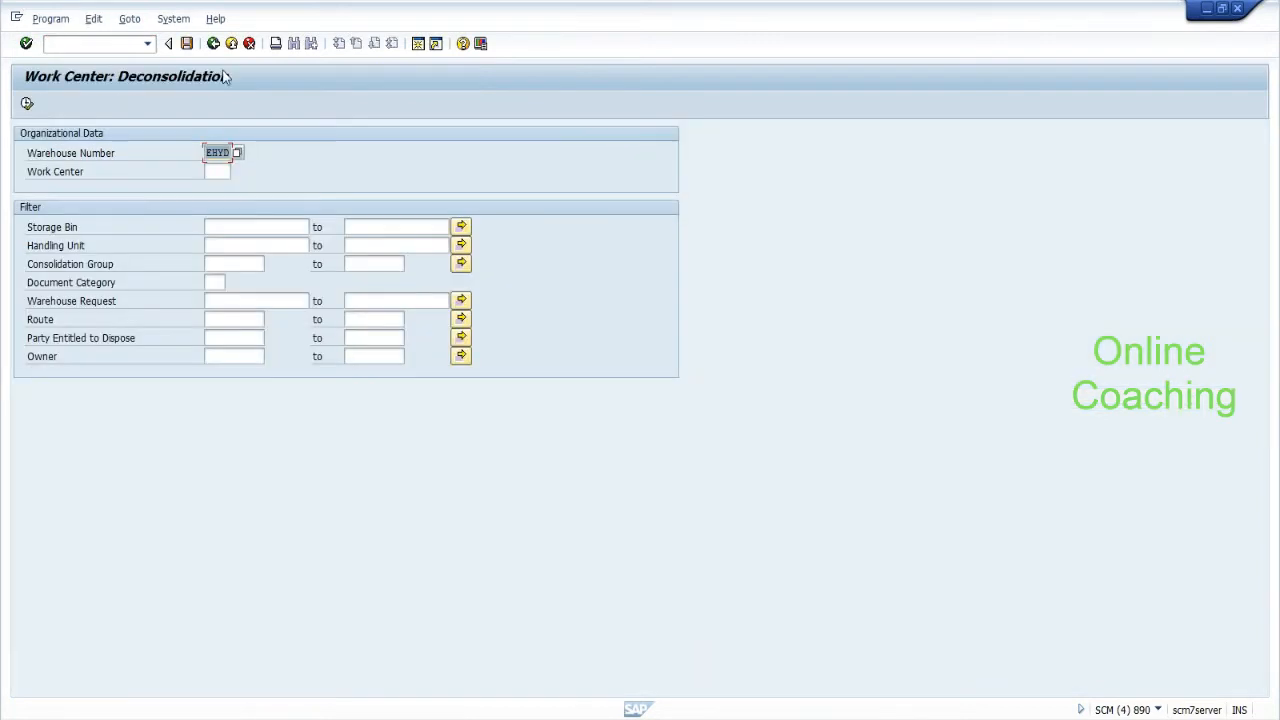
Launch Deconsolidation in Goods Receipt from Extended Warehouse Management > Execution in Easy Access.
left_click(214, 46)
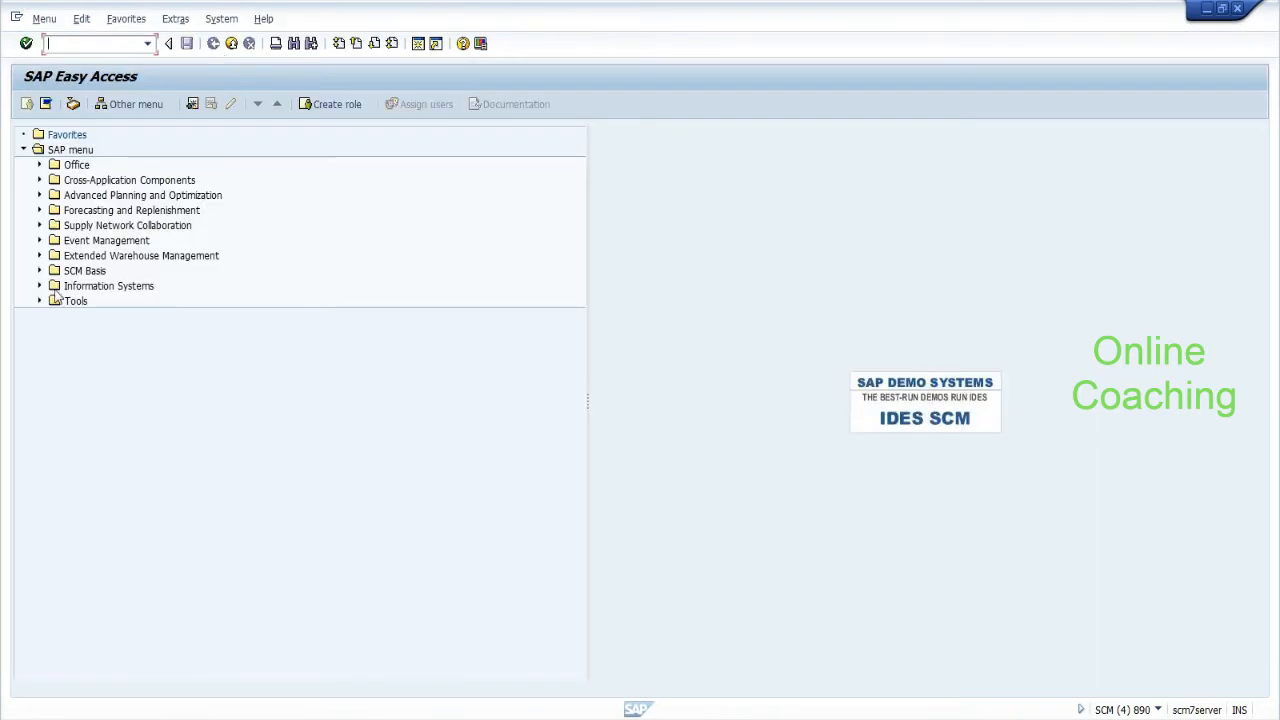
left_click(38, 256)
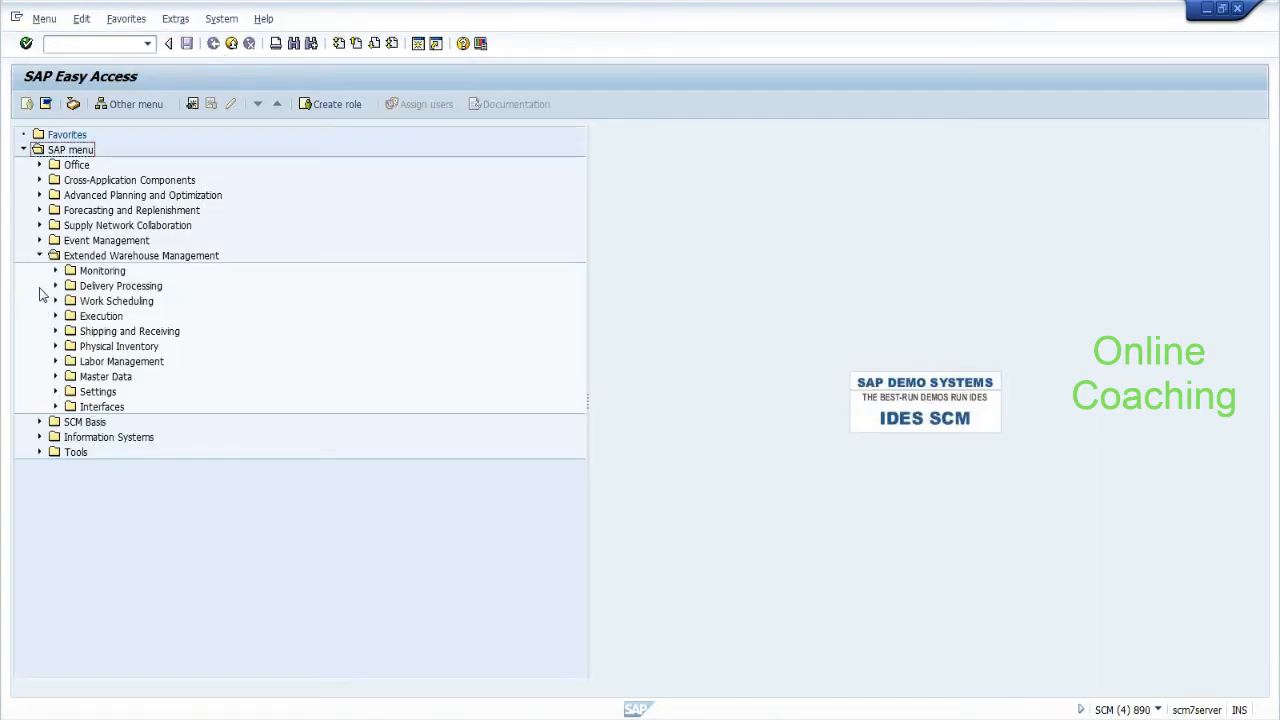
left_click(56, 317)
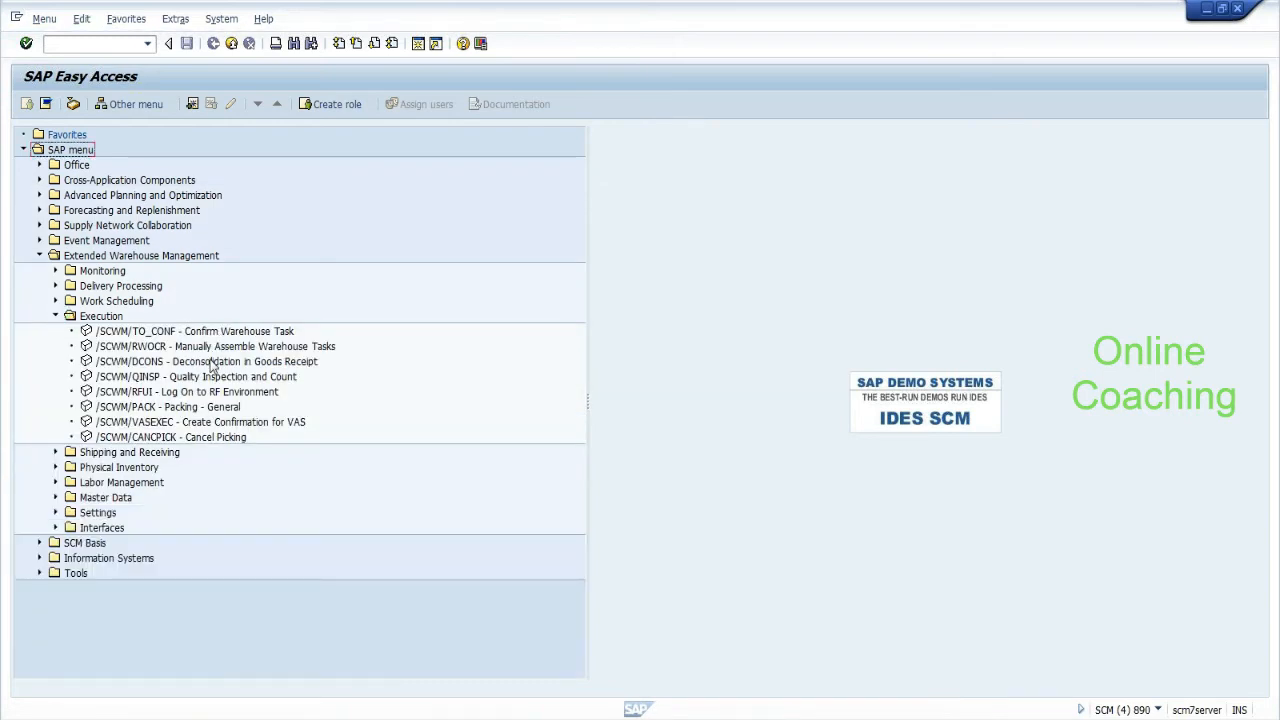
left_click(131, 366)
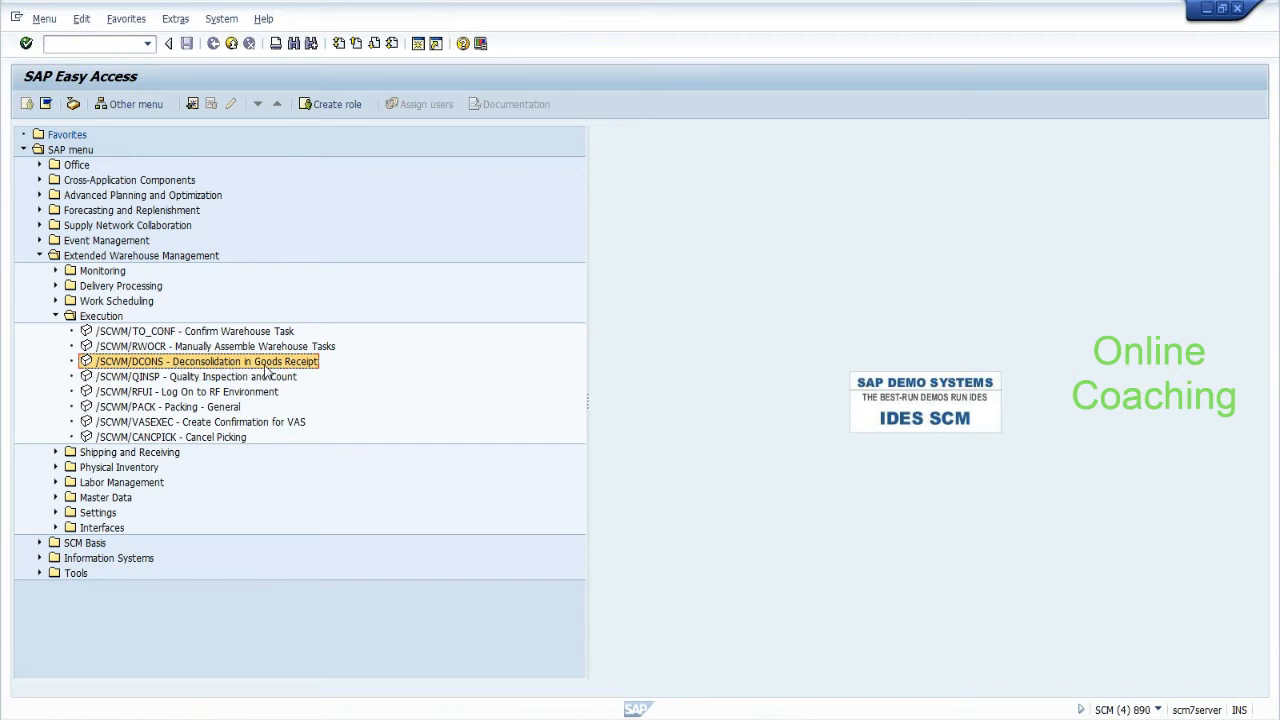
left_click(90, 257)
left_click(100, 316)
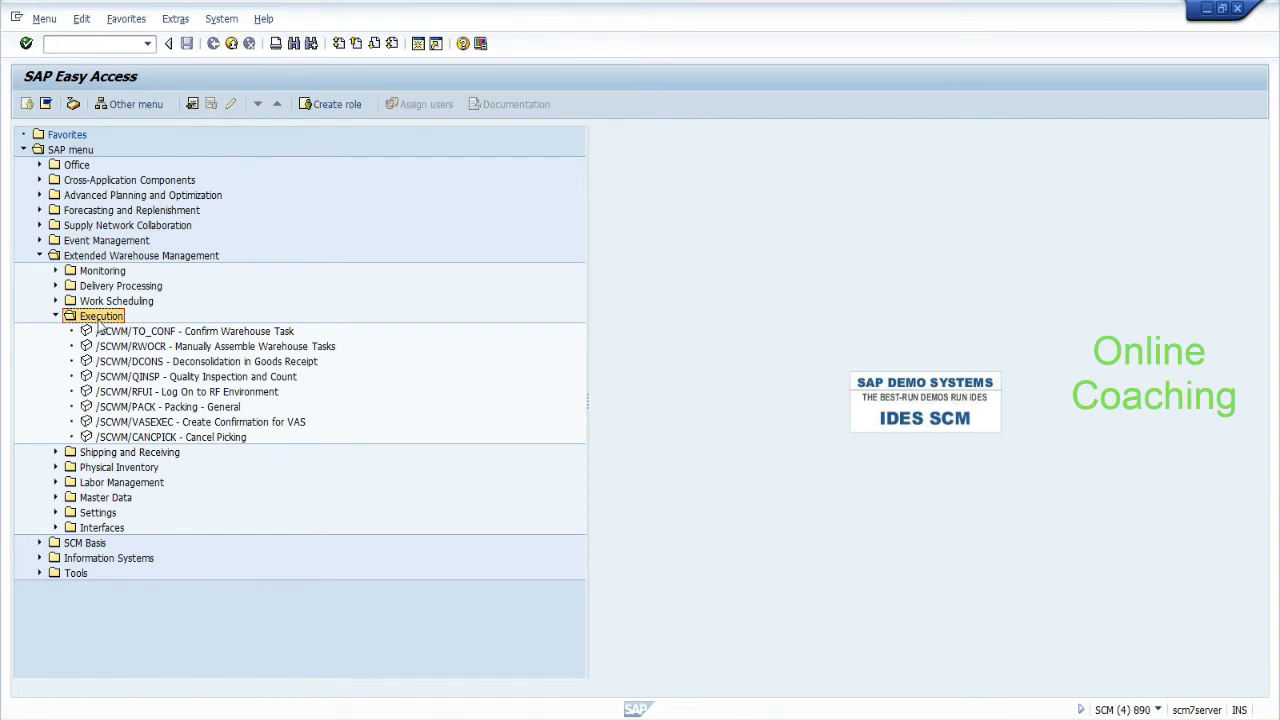
left_click(190, 363)
double_click(188, 363)
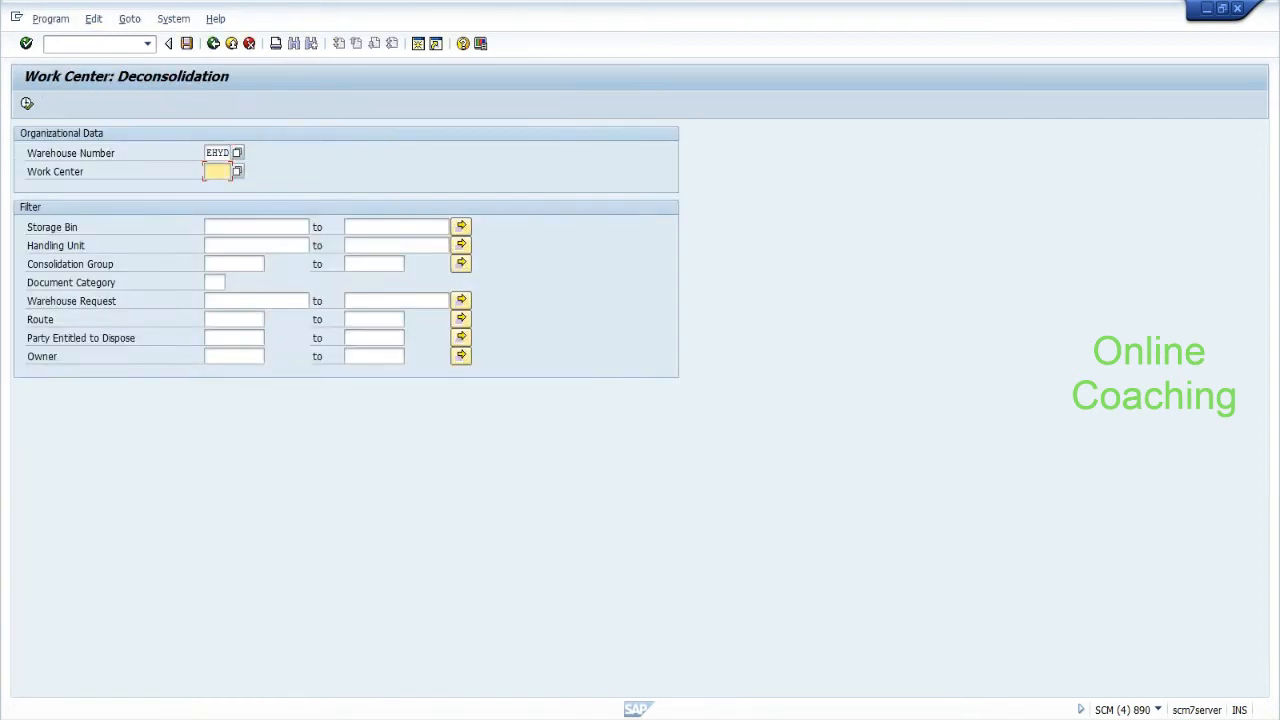
Choose deconsolidation work centre DEKO from the list of available work centres.
left_click(237, 171)
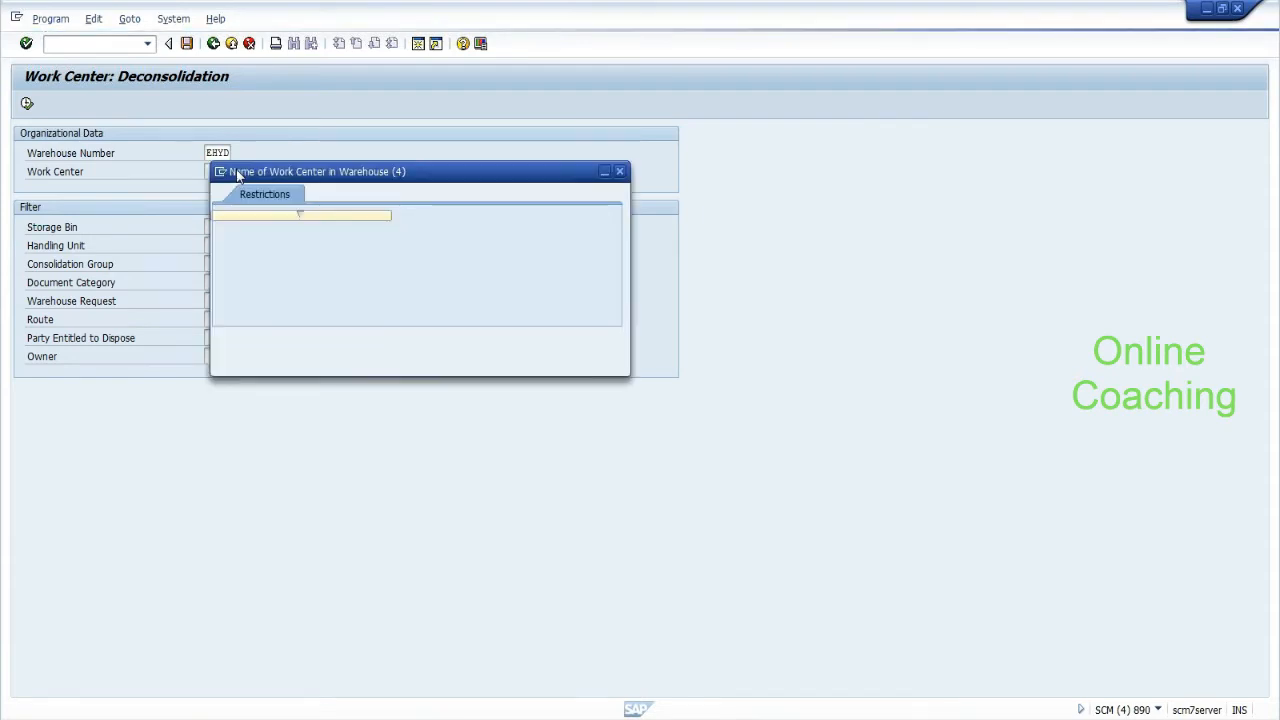
double_click(230, 269)
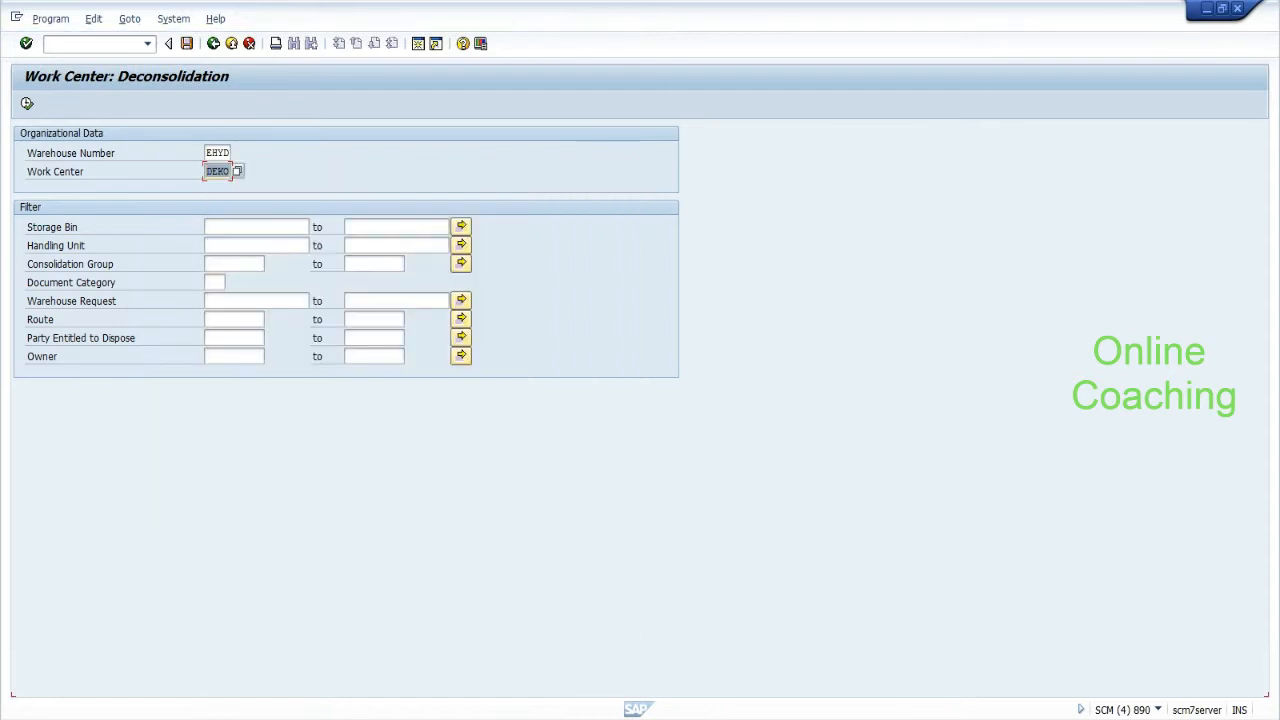
left_click(222, 245)
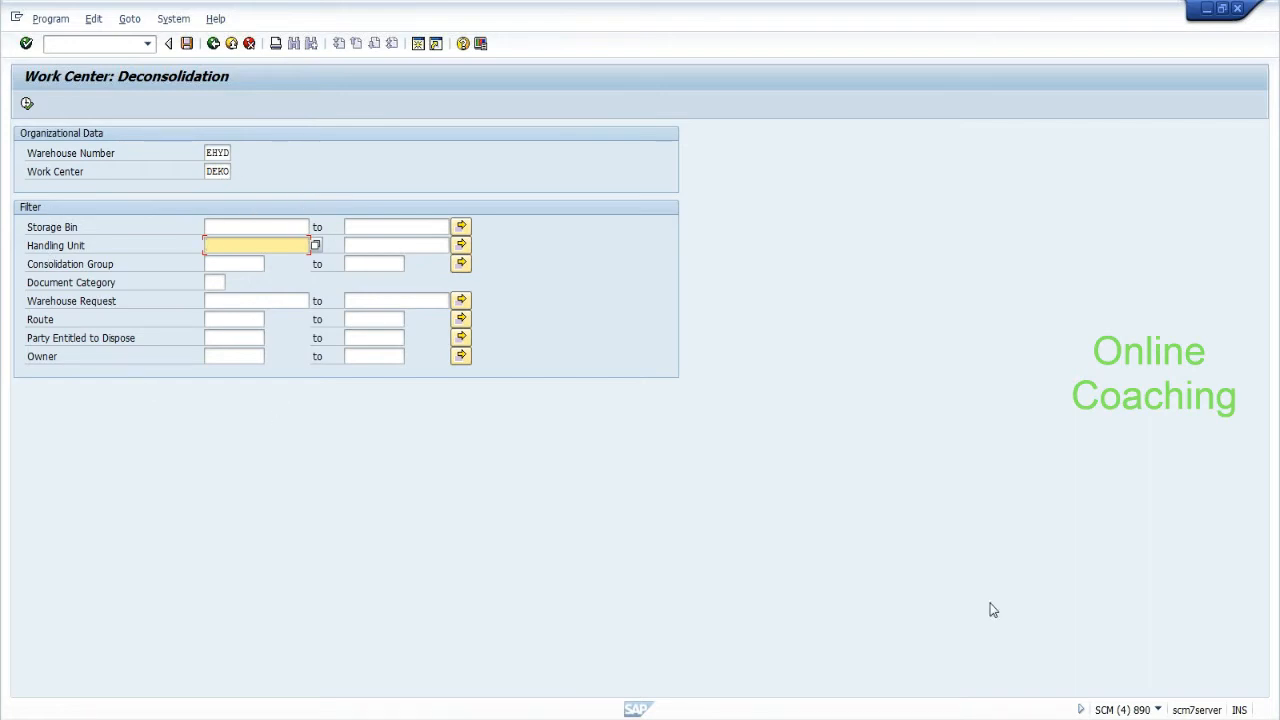
Copy the HU number from Notepad into the Handling Unit filter and execute.
key("F4")
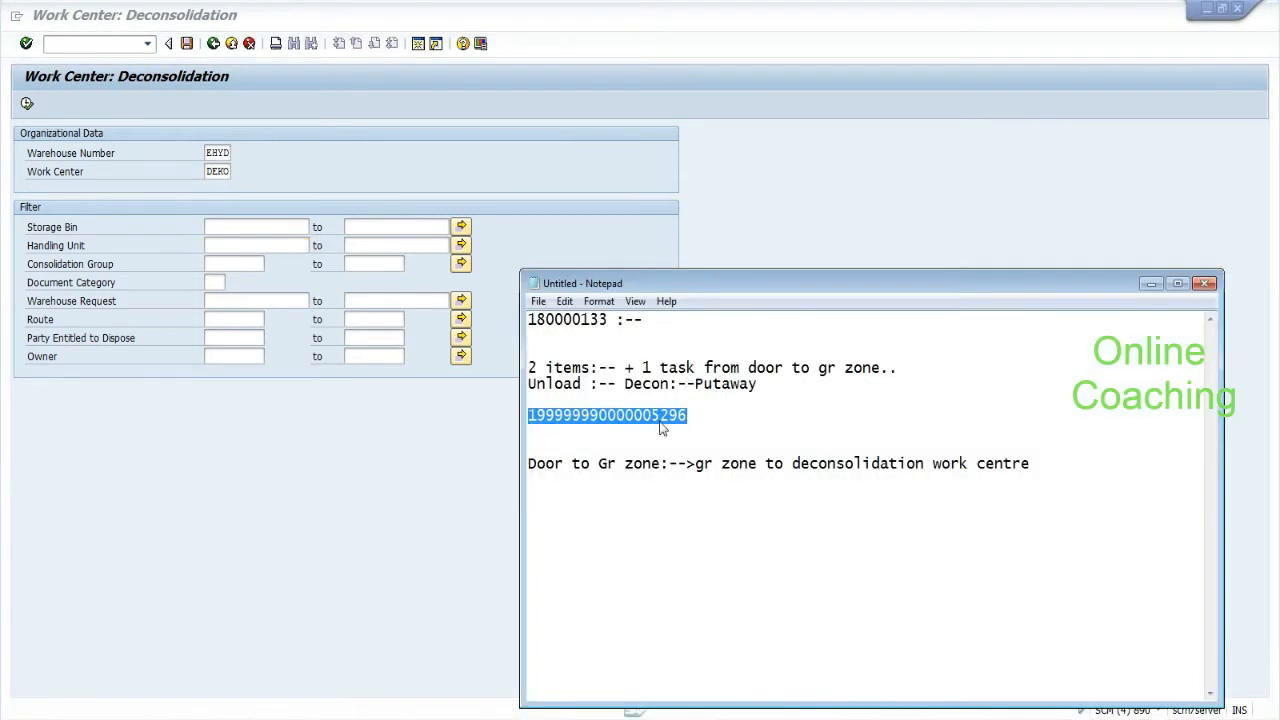
right_click(660, 421)
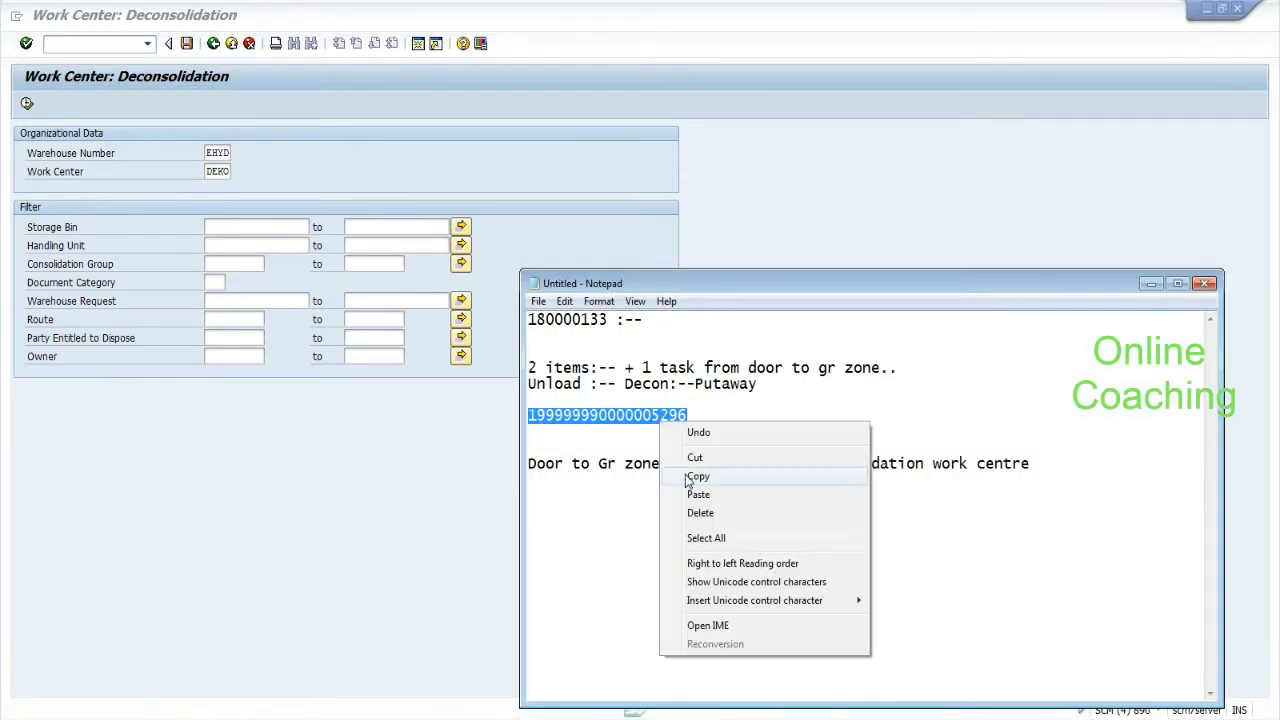
left_click(697, 477)
left_click(212, 243)
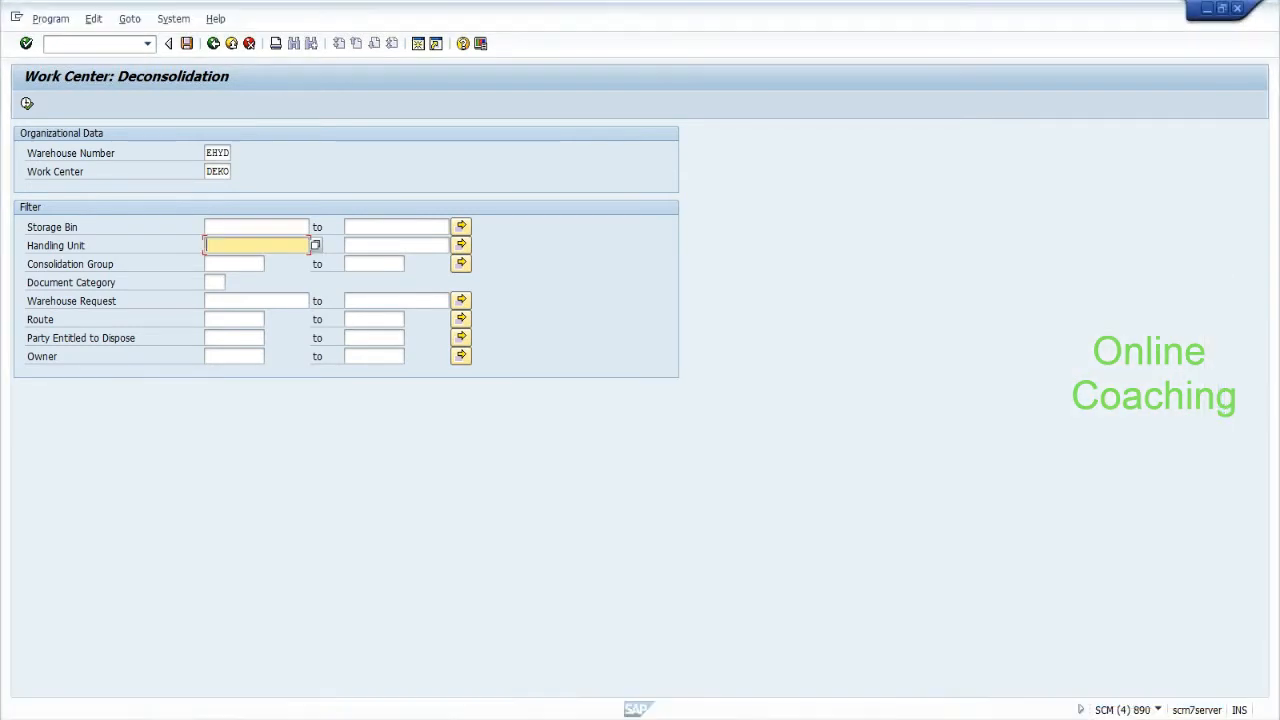
key("ctrl+v")
left_click(27, 104)
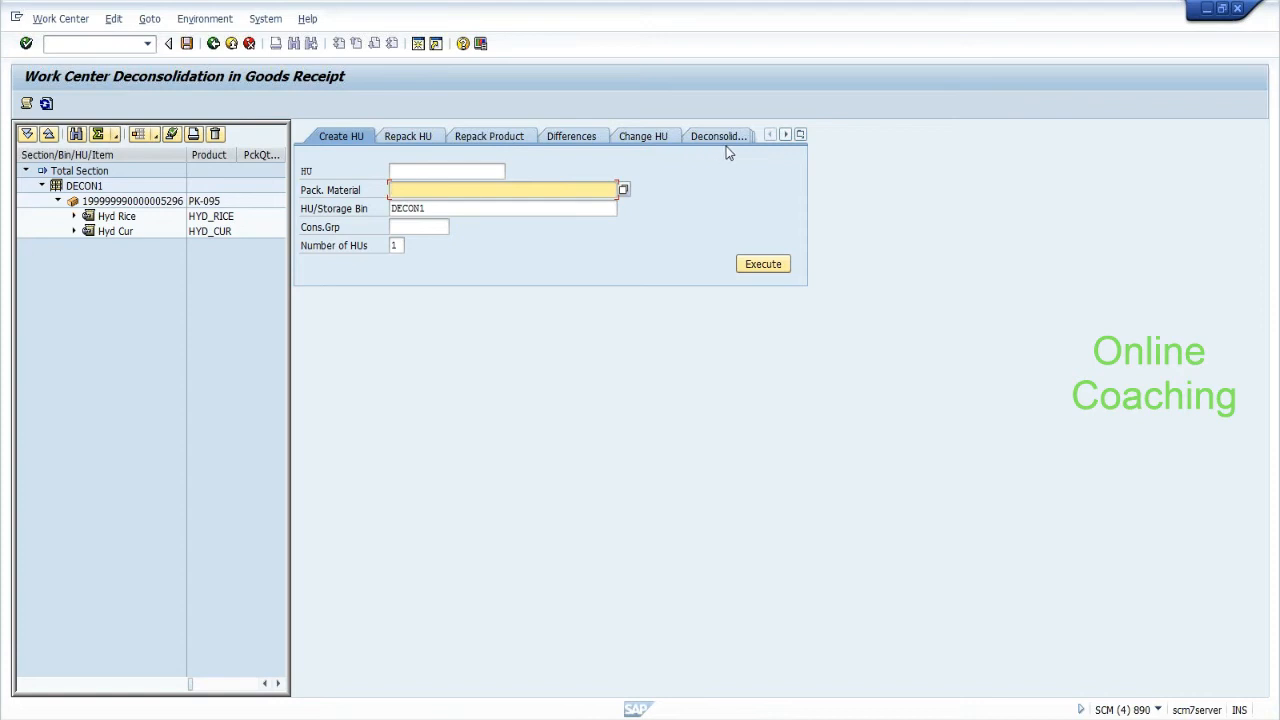
Expand the Hyd Rice and Hyd Cur items and switch to the Deconsolidate tab.
left_click(74, 216)
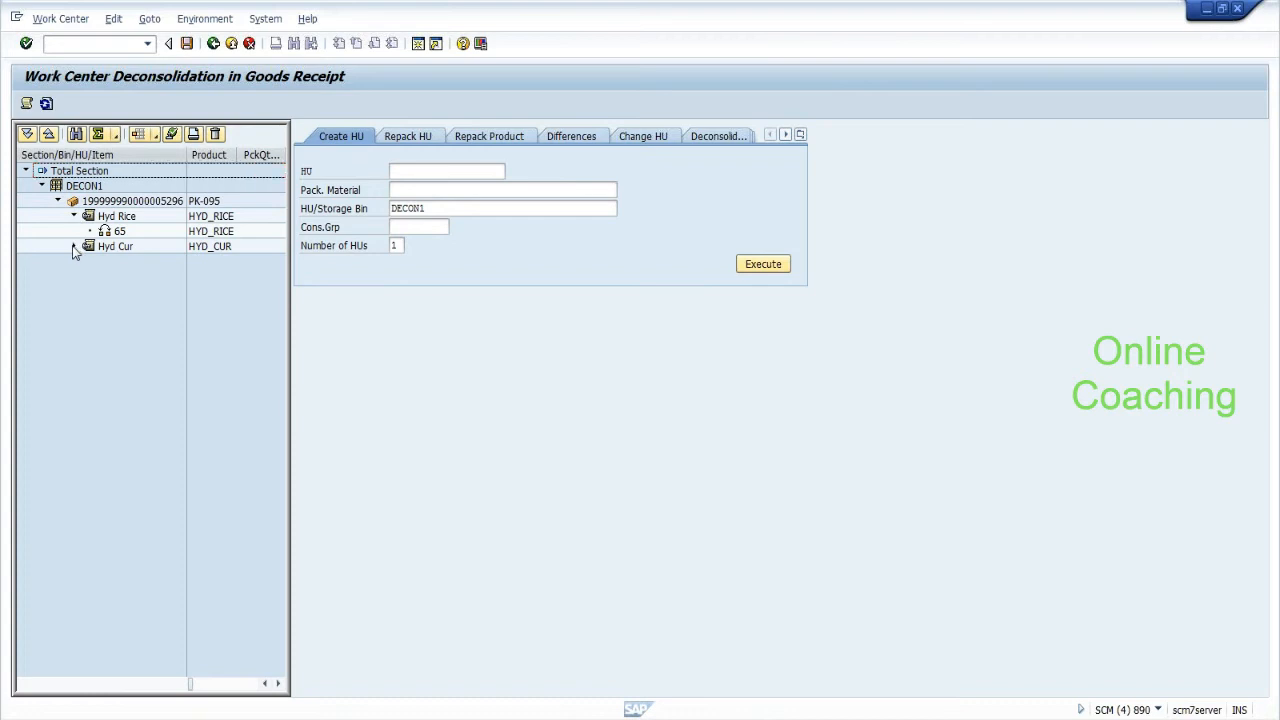
left_click(73, 247)
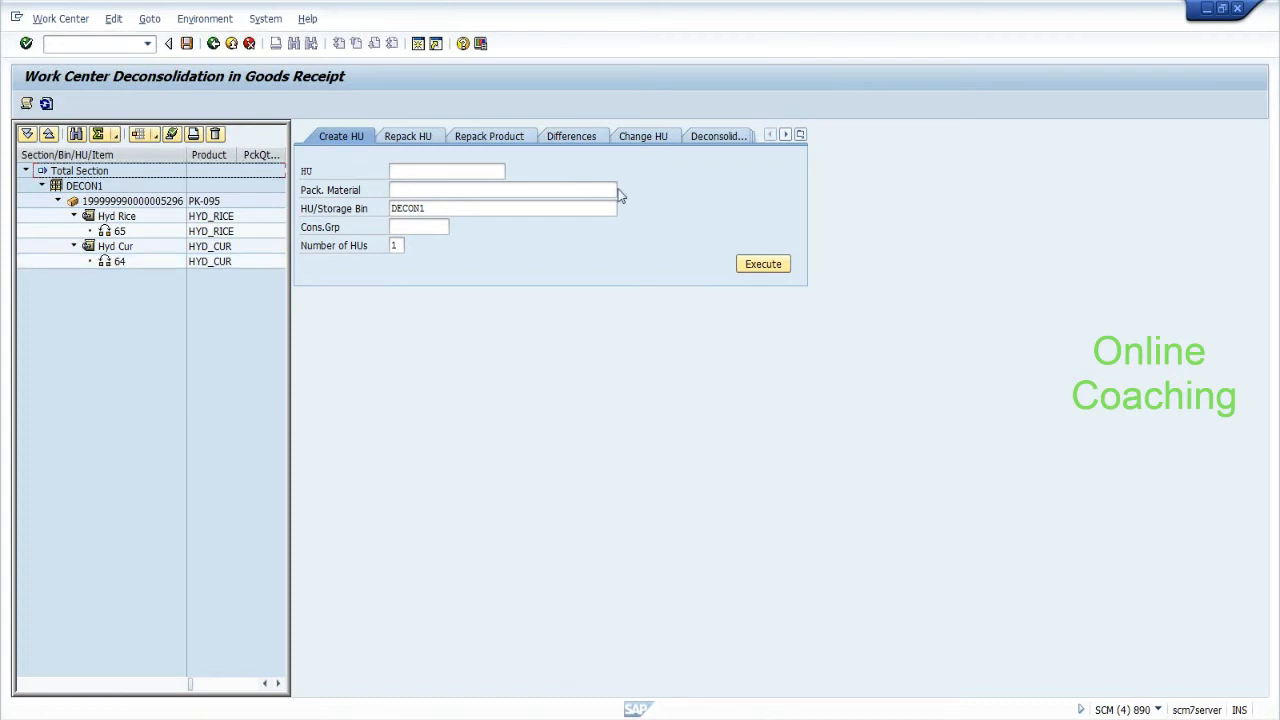
left_click(713, 136)
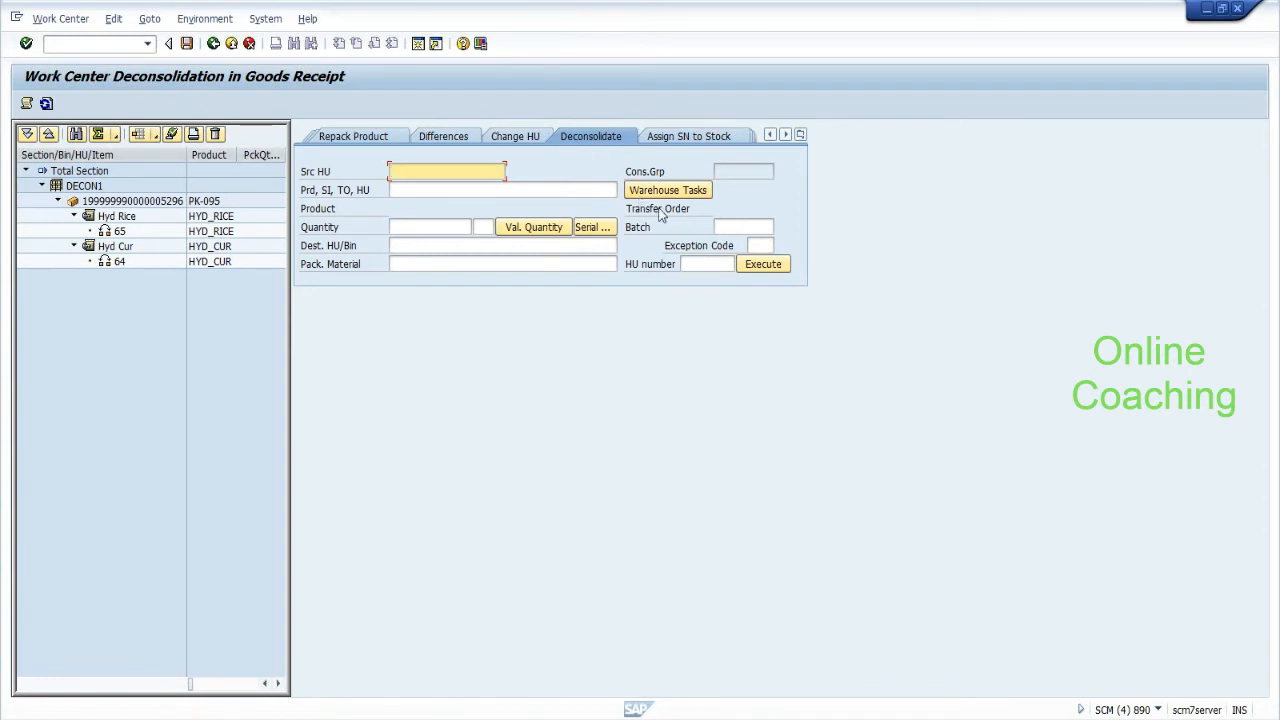
left_click(432, 227)
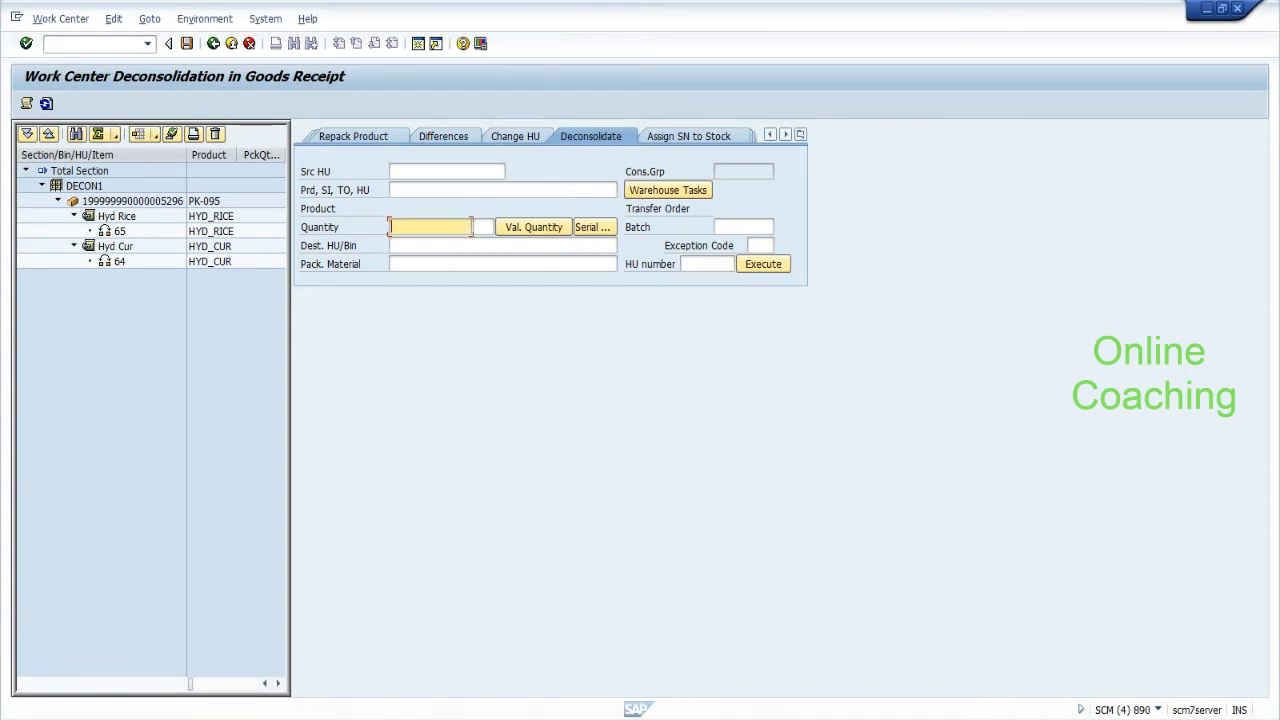
left_click(759, 245)
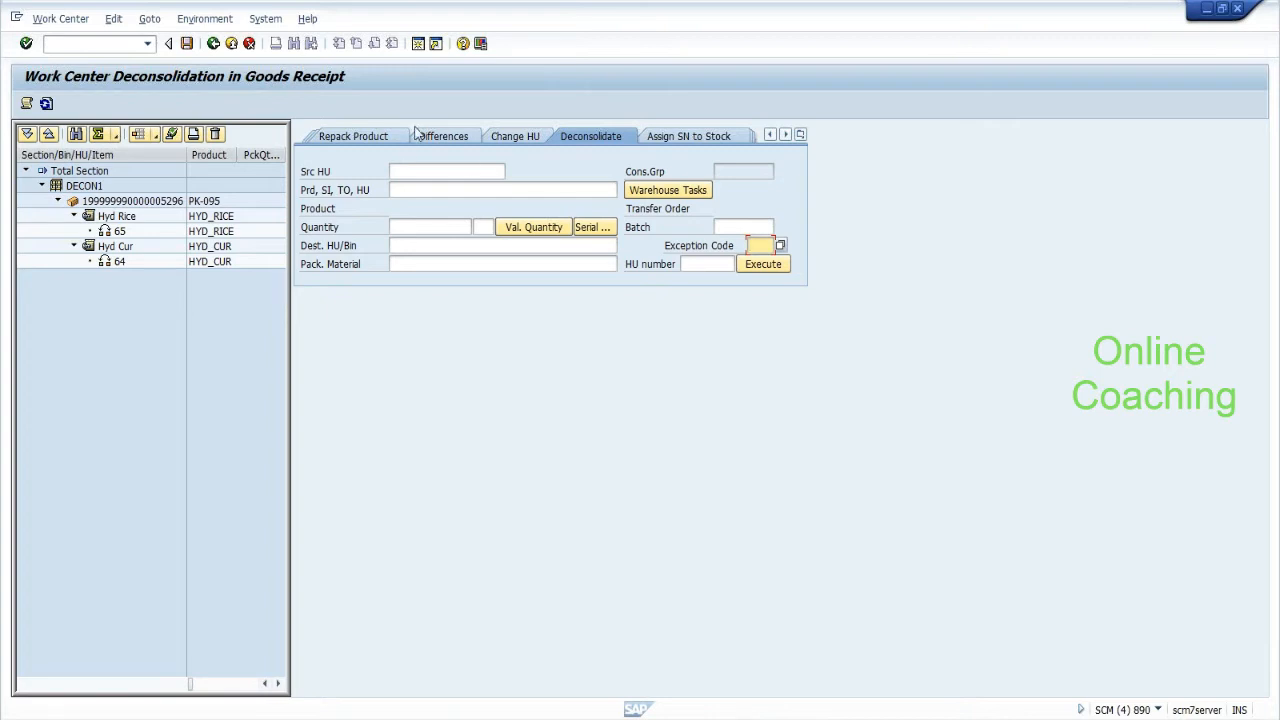
left_click(447, 172)
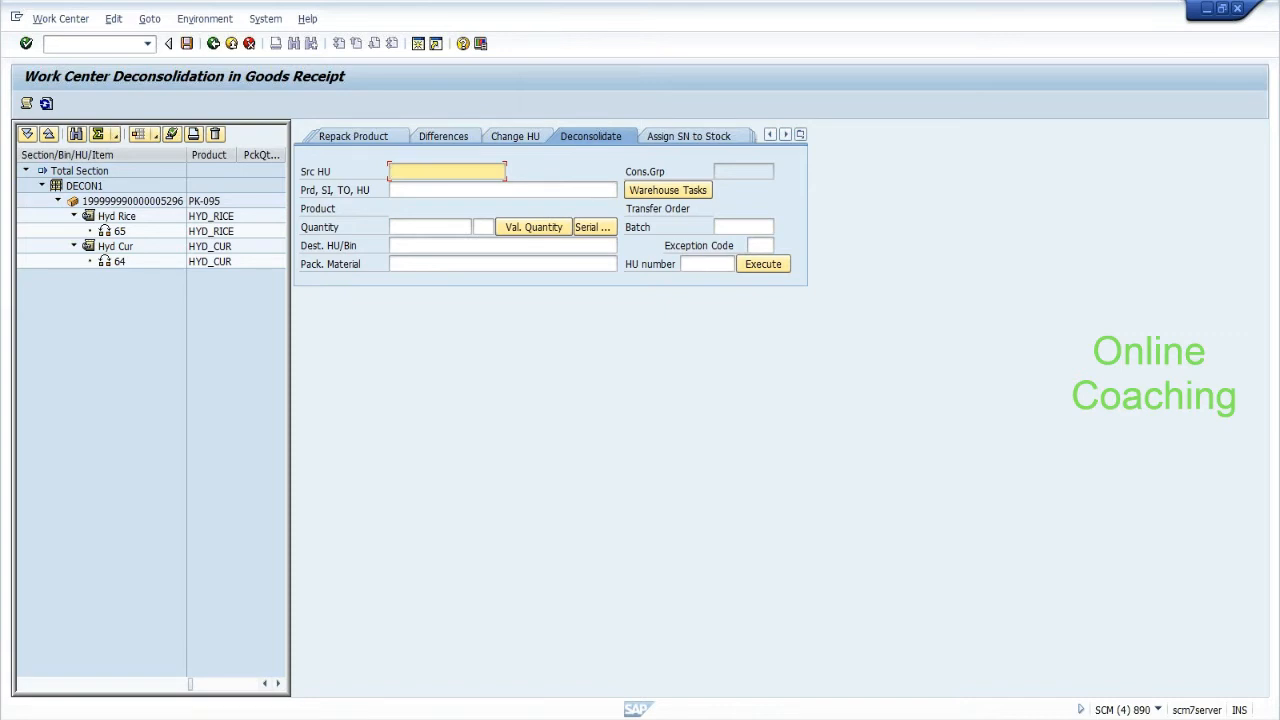
key("ctrl+v")
key("Tab")
left_click(644, 193)
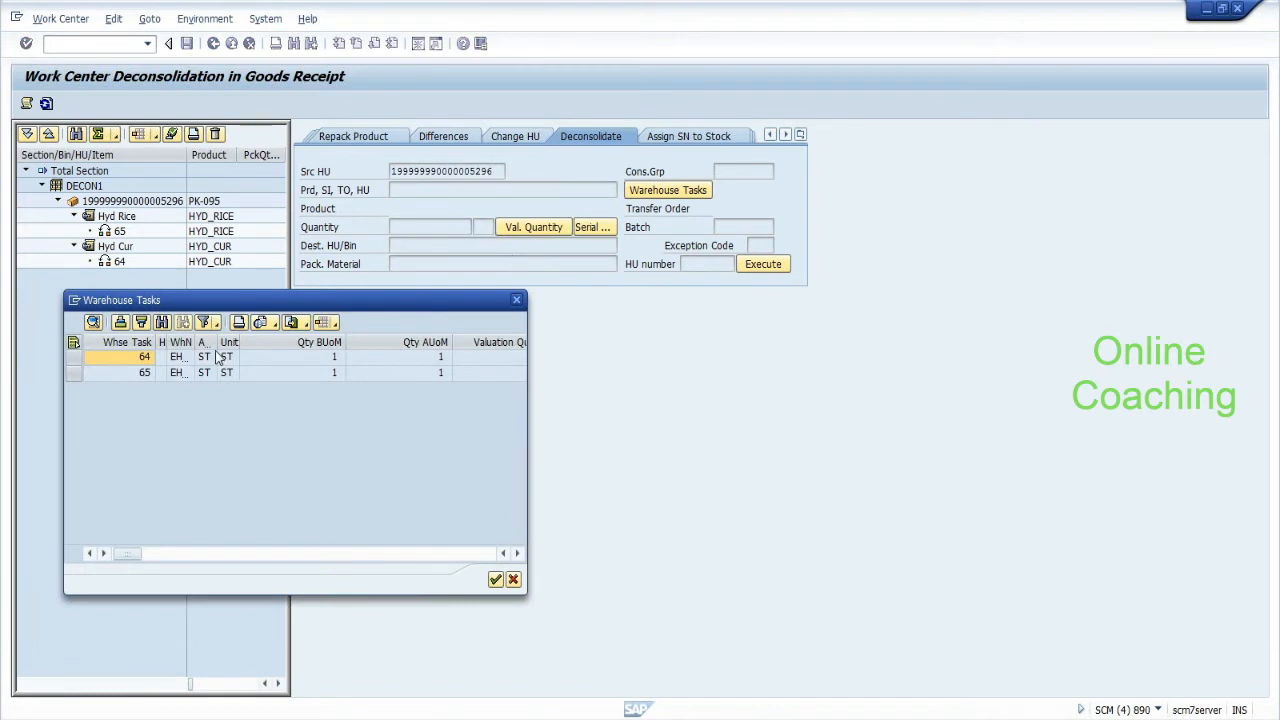
Select warehouse task 64 and confirm it for deconsolidation.
left_click(140, 360)
left_click(73, 358)
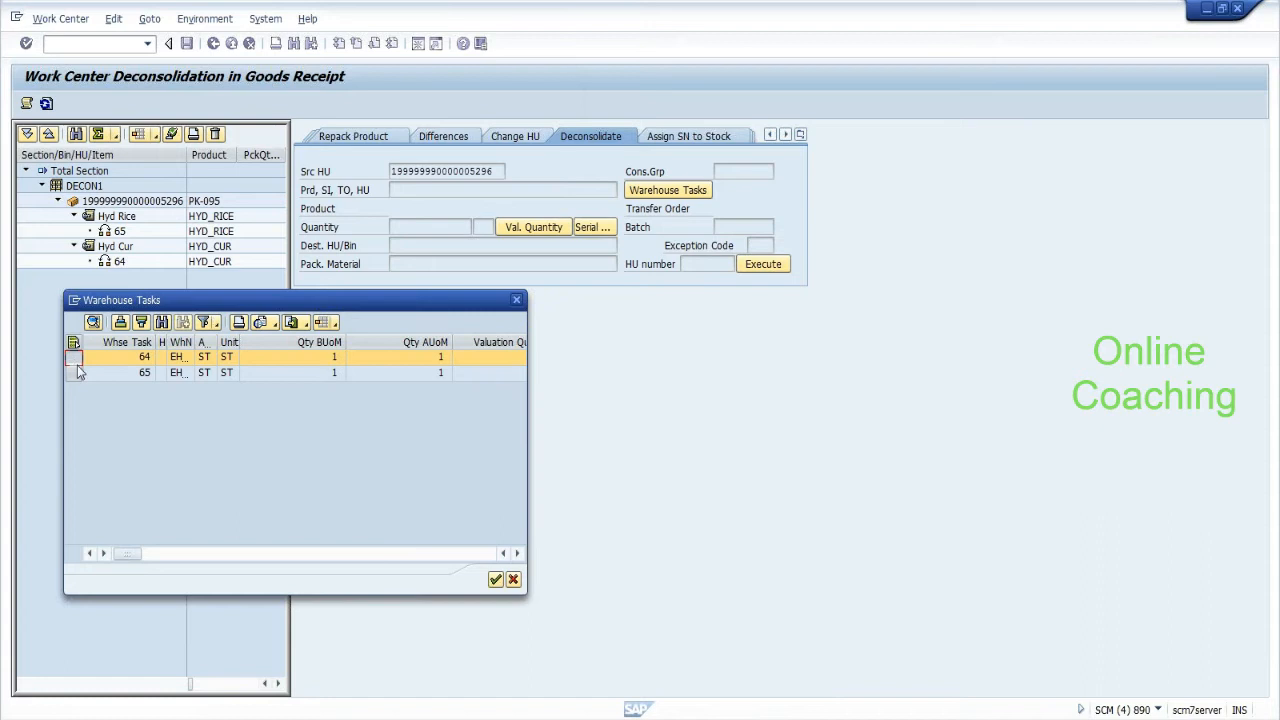
left_click(496, 581)
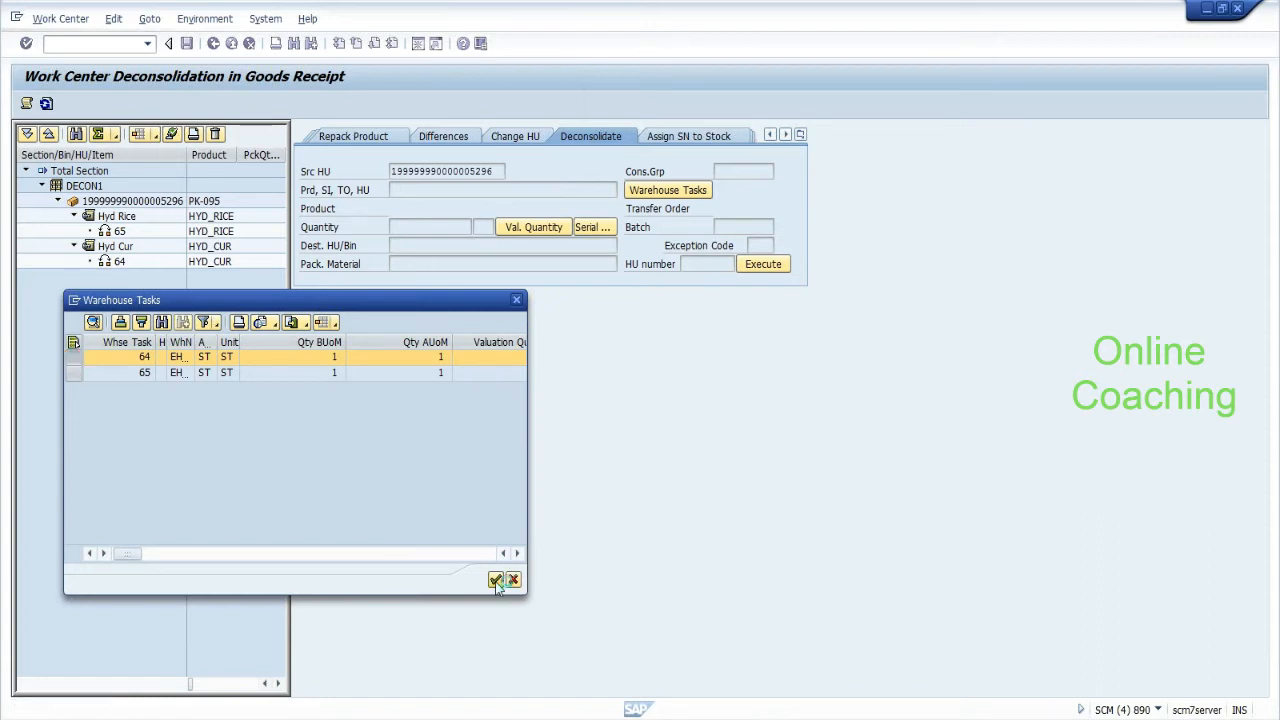
left_click(412, 227)
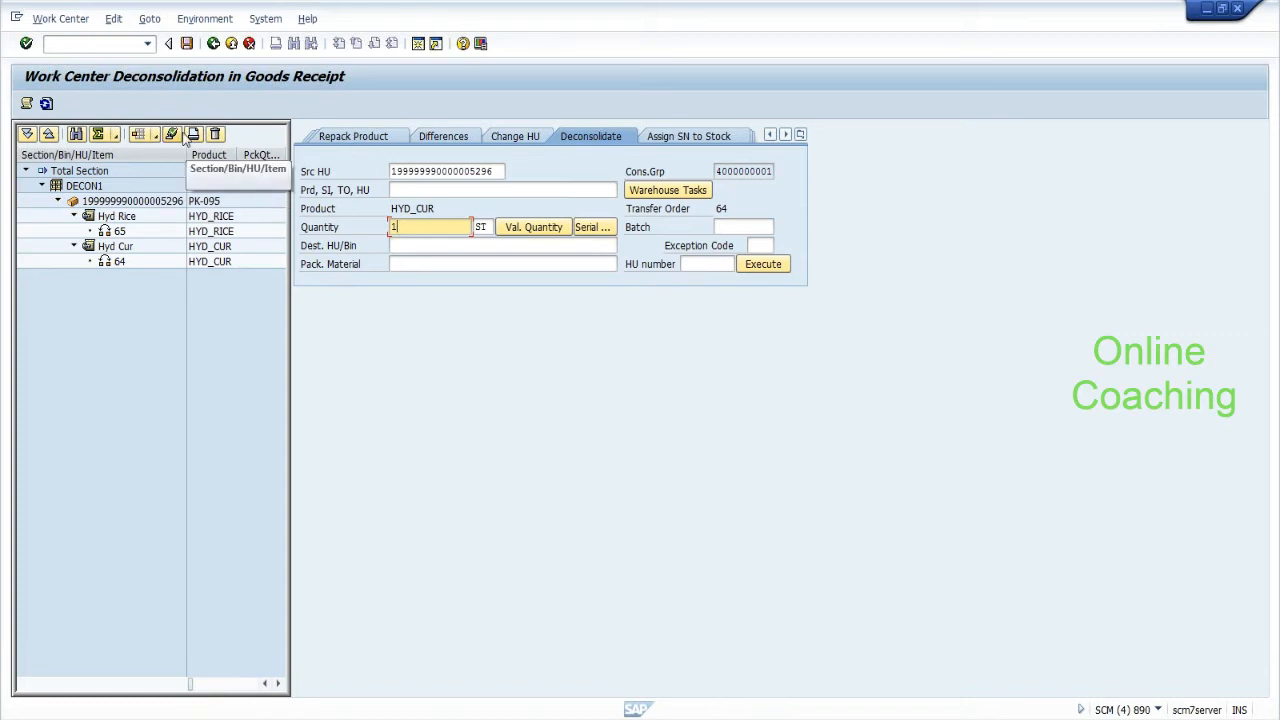
left_click(70, 22)
mouse_move(149, 19)
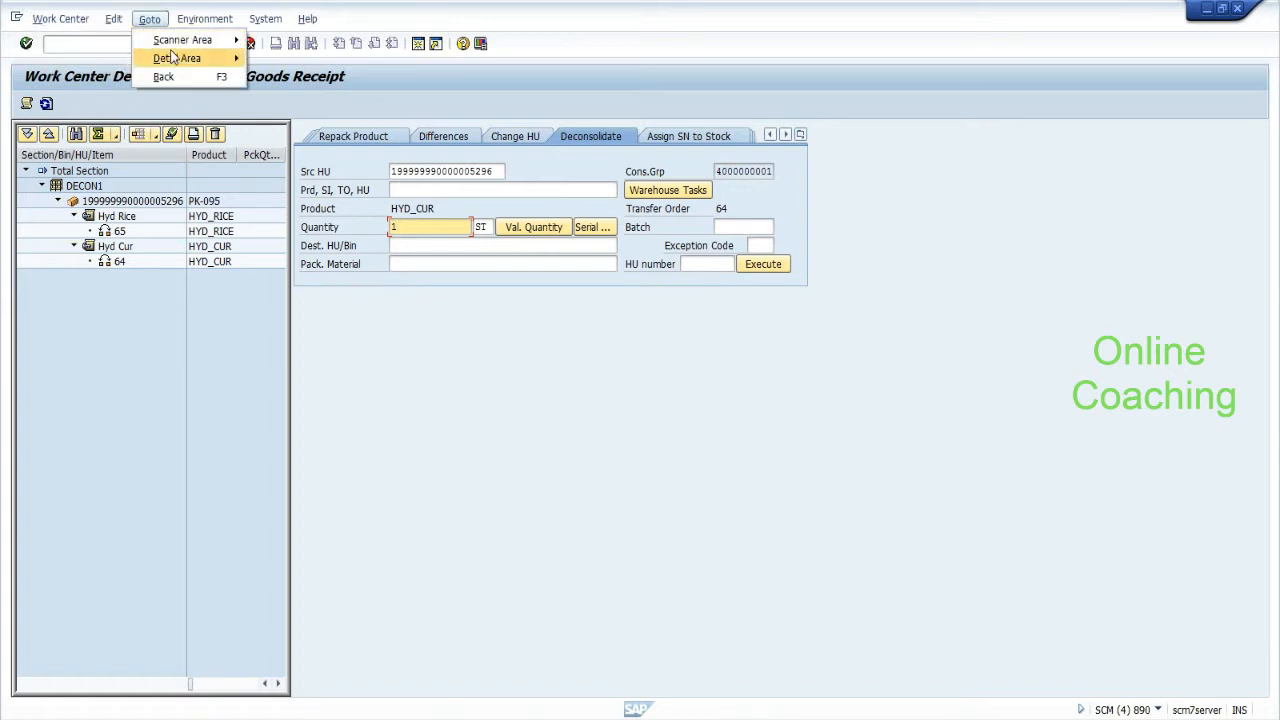
left_click(374, 419)
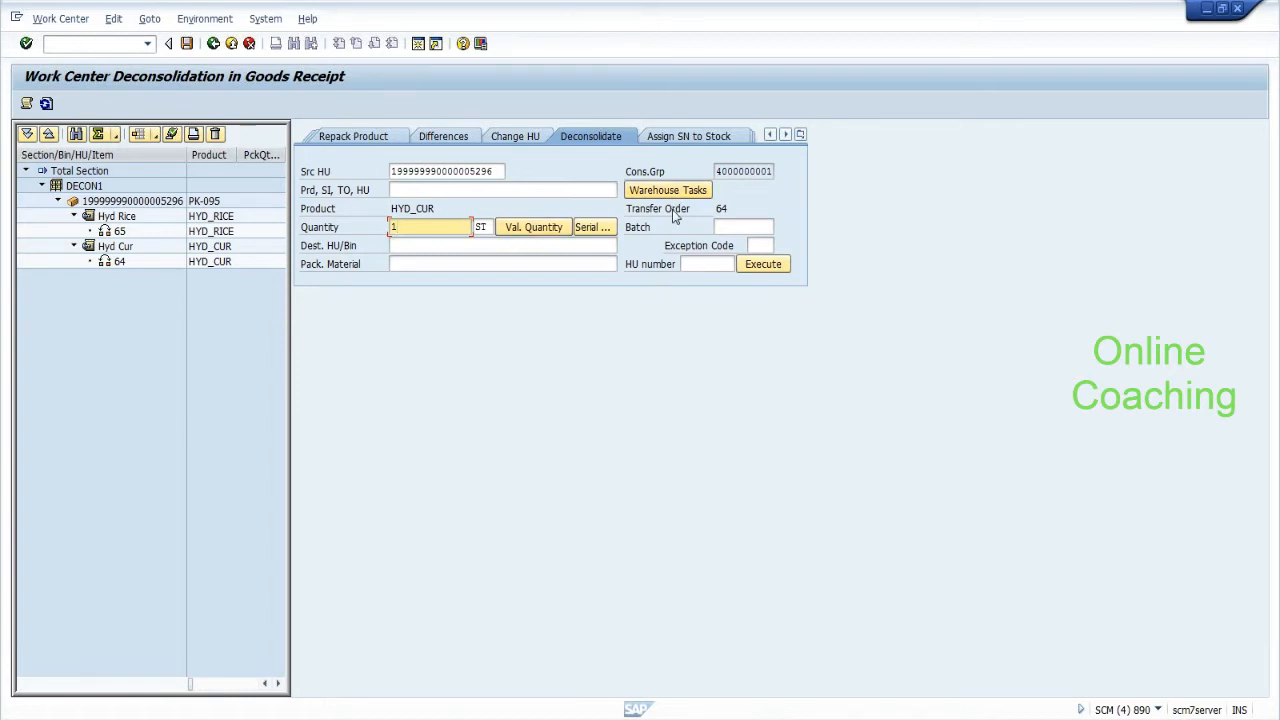
Set packaging material pk-095 and repack Hyd Cur into new handling unit 2000016.
left_click(480, 264)
type("p")
key("Down")
key("Return")
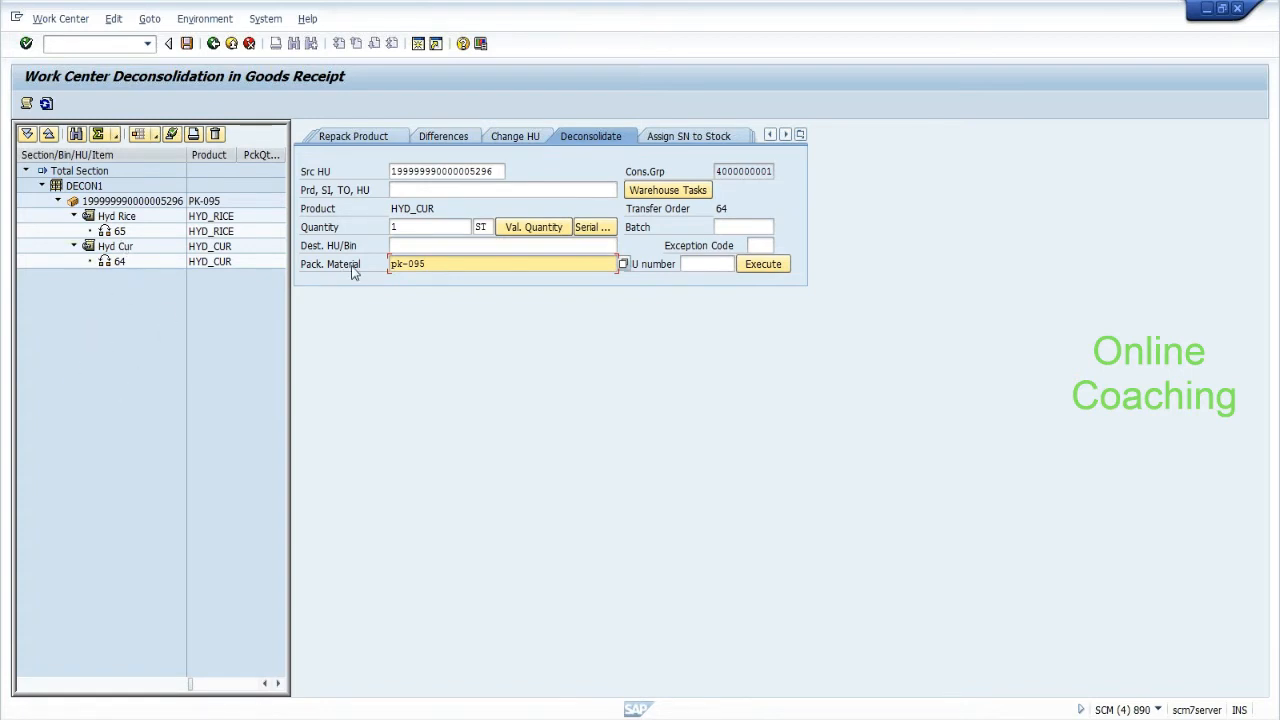
left_click(432, 246)
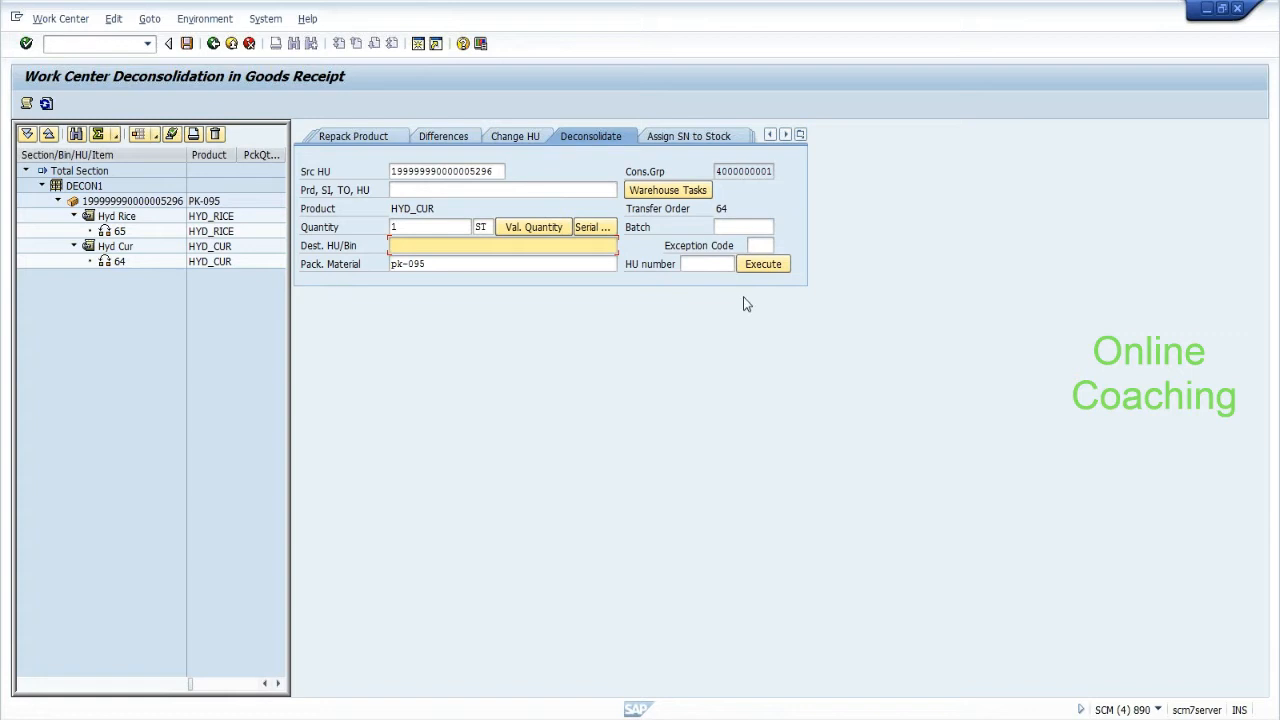
left_click(763, 266)
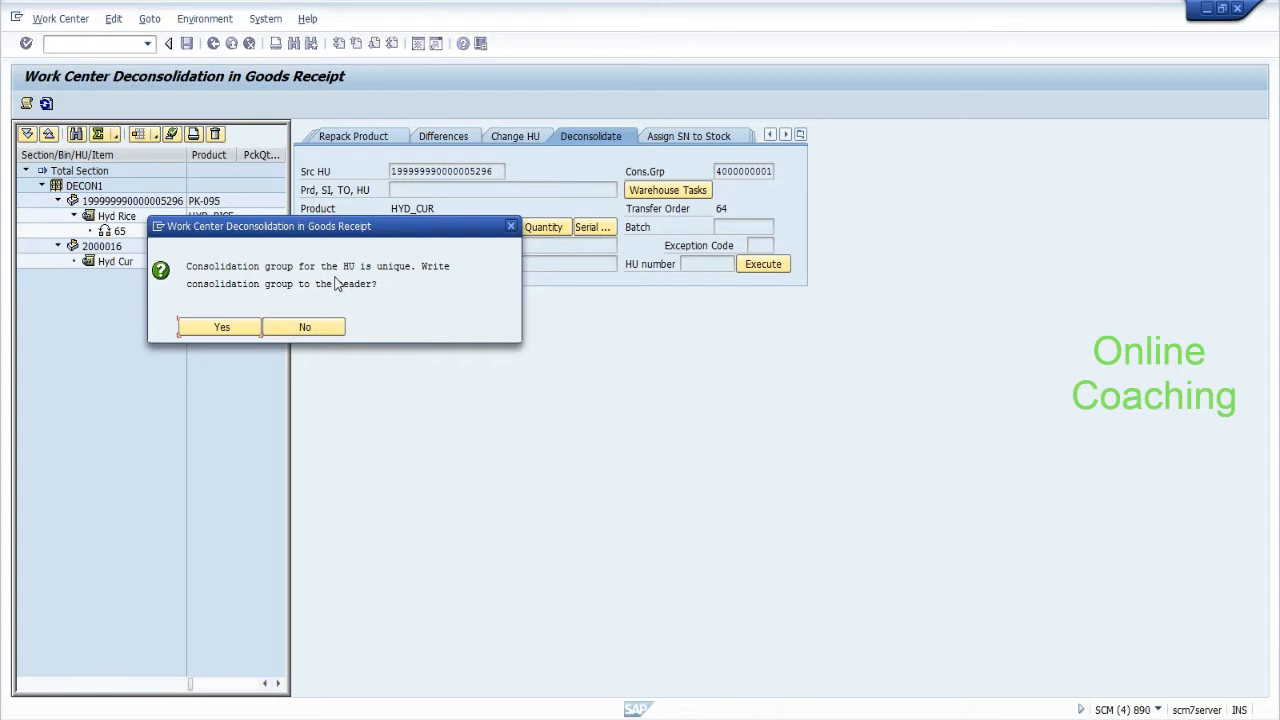
Decline the consolidation-group prompt, reuse the original source HU and relist its remaining tasks.
left_click(322, 335)
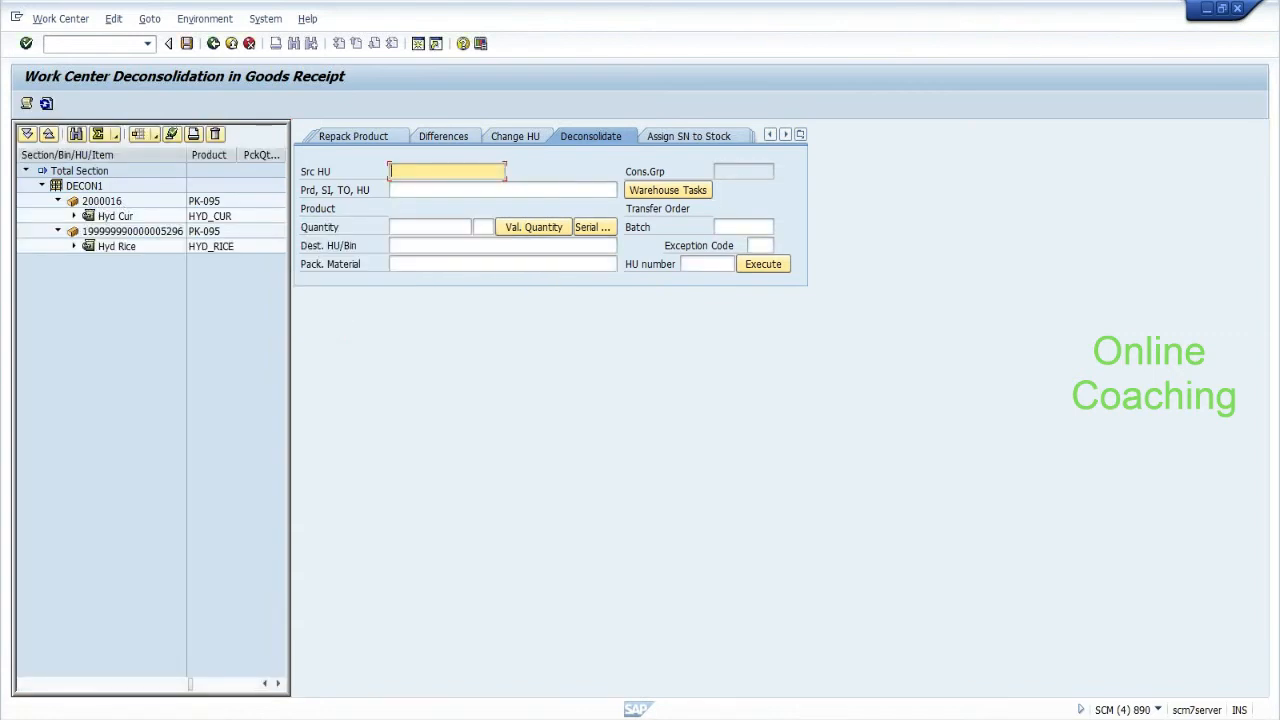
left_click(447, 172)
left_click(440, 187)
left_click(679, 192)
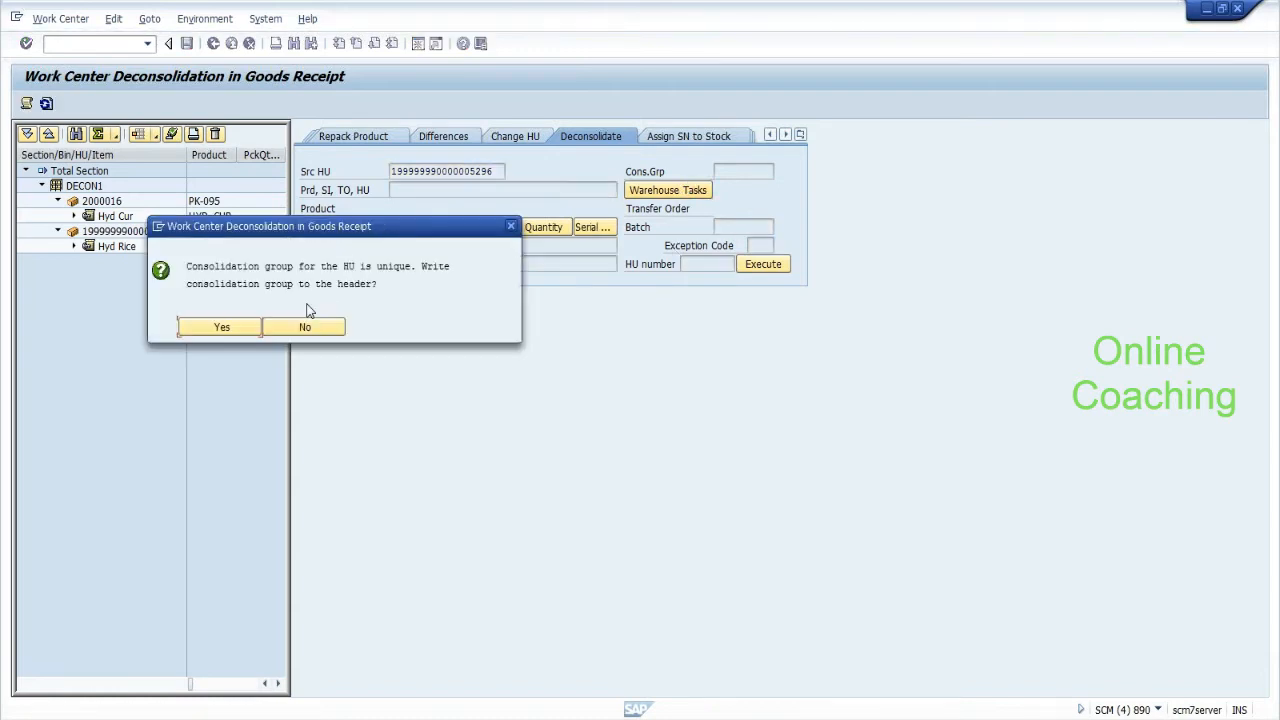
left_click(303, 326)
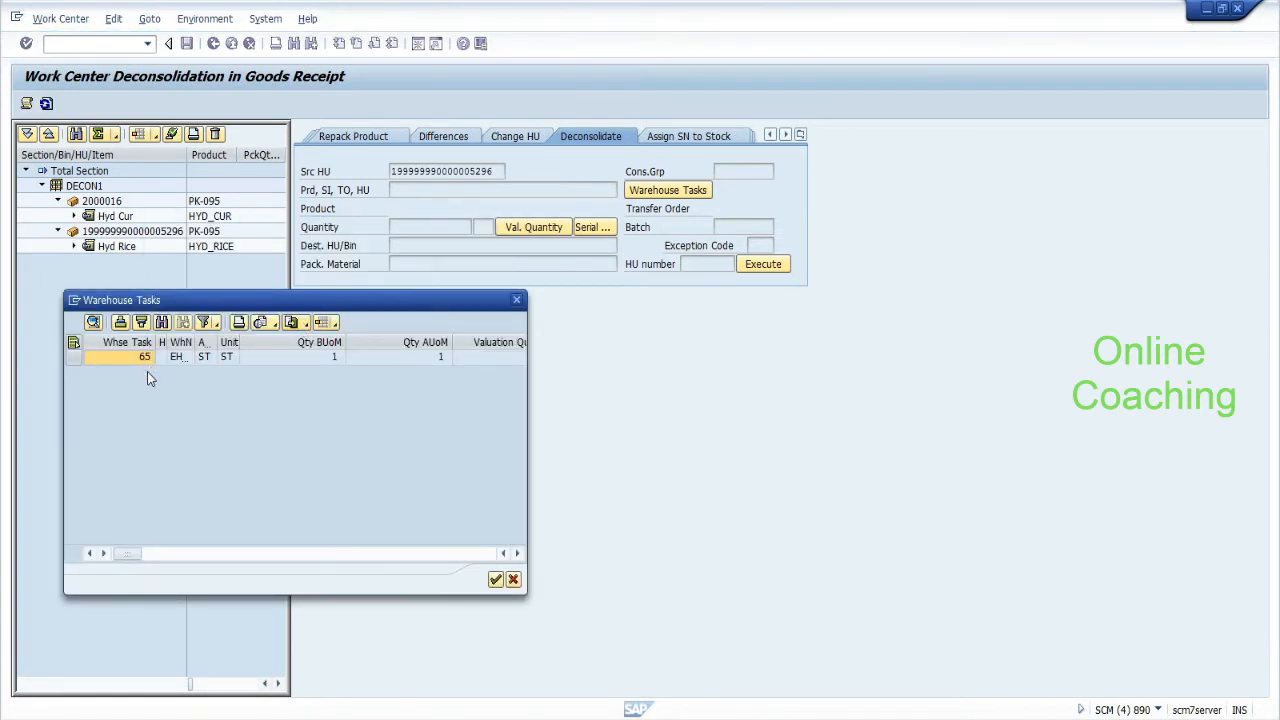
Select task 65, set packaging material pk-095 and repack Hyd Rice into HU 2000017.
left_click(73, 357)
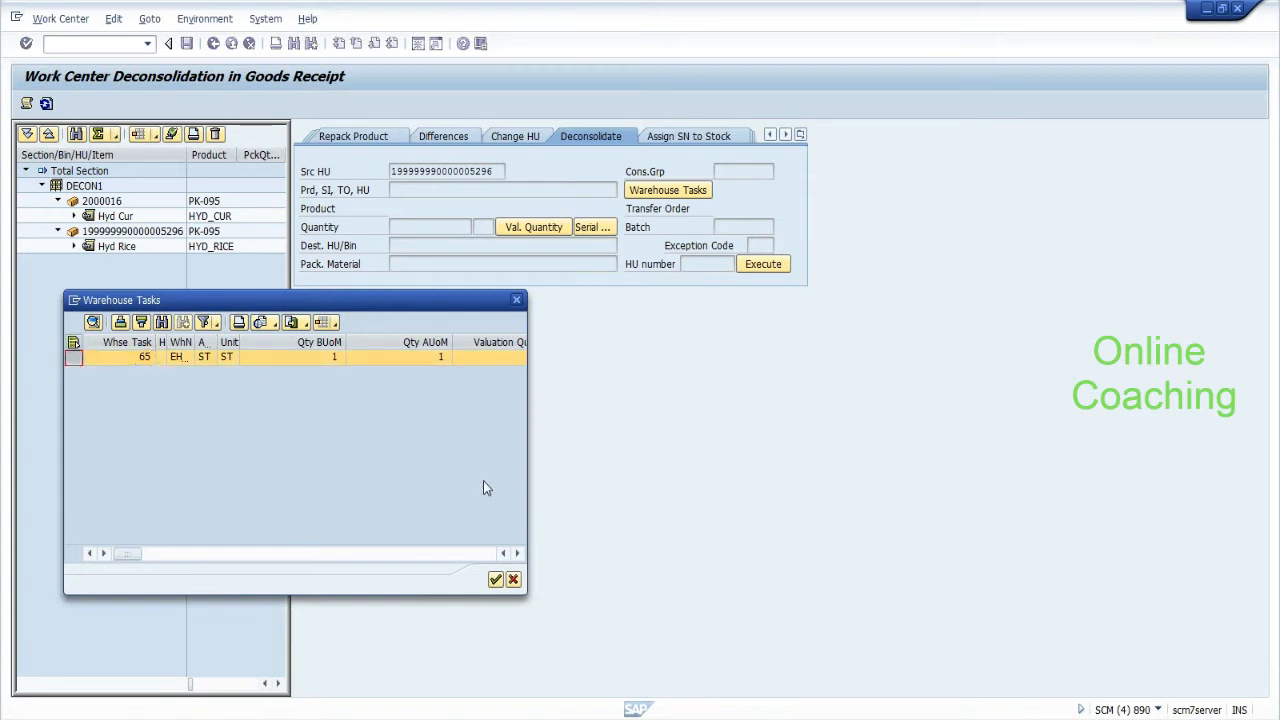
left_click(496, 581)
left_click(460, 266)
left_click(459, 279)
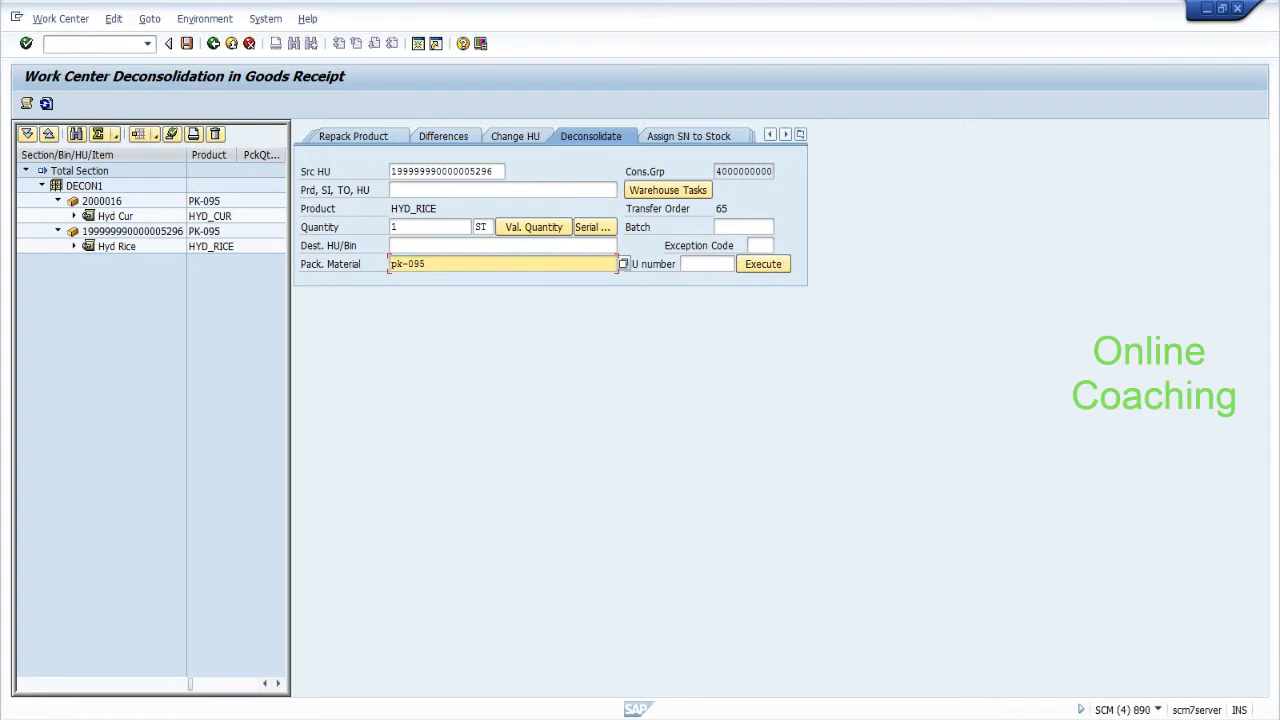
left_click(761, 269)
left_click(761, 269)
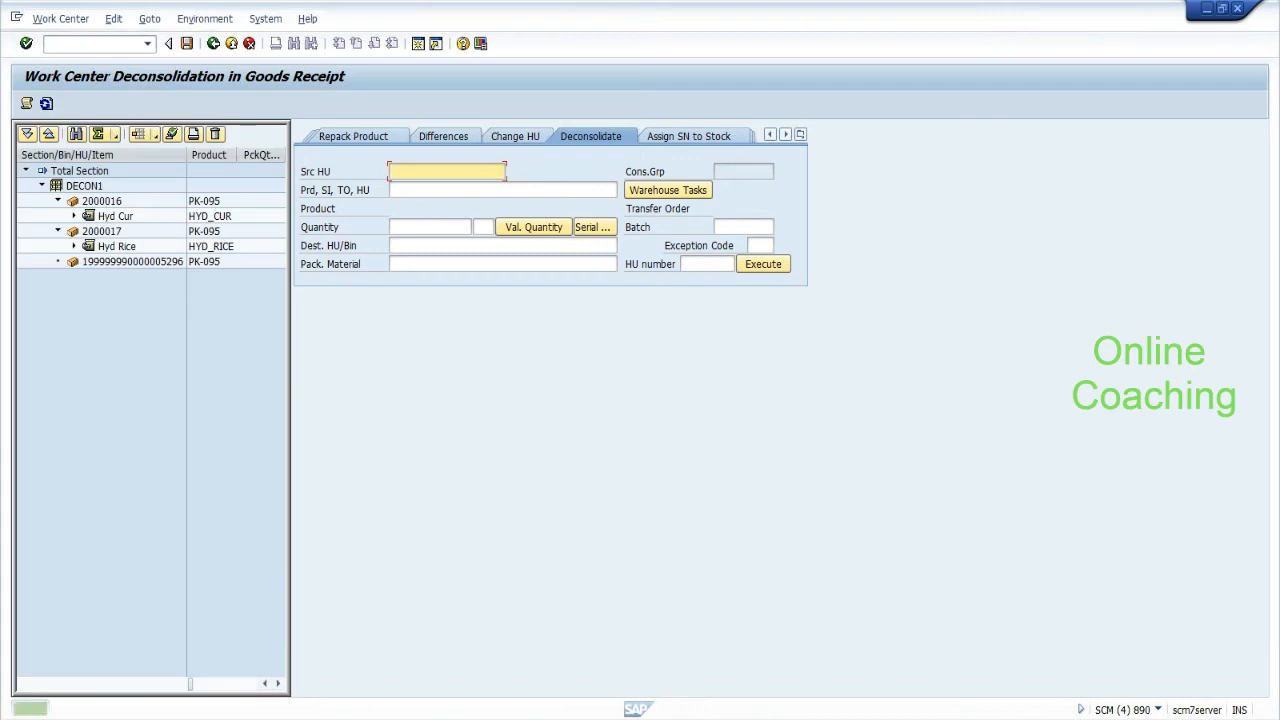
Append ':---> 2000016 and 2000017' to the HU line in Notepad, then save in SAP.
left_click(1058, 718)
key("End")
type(":--->")
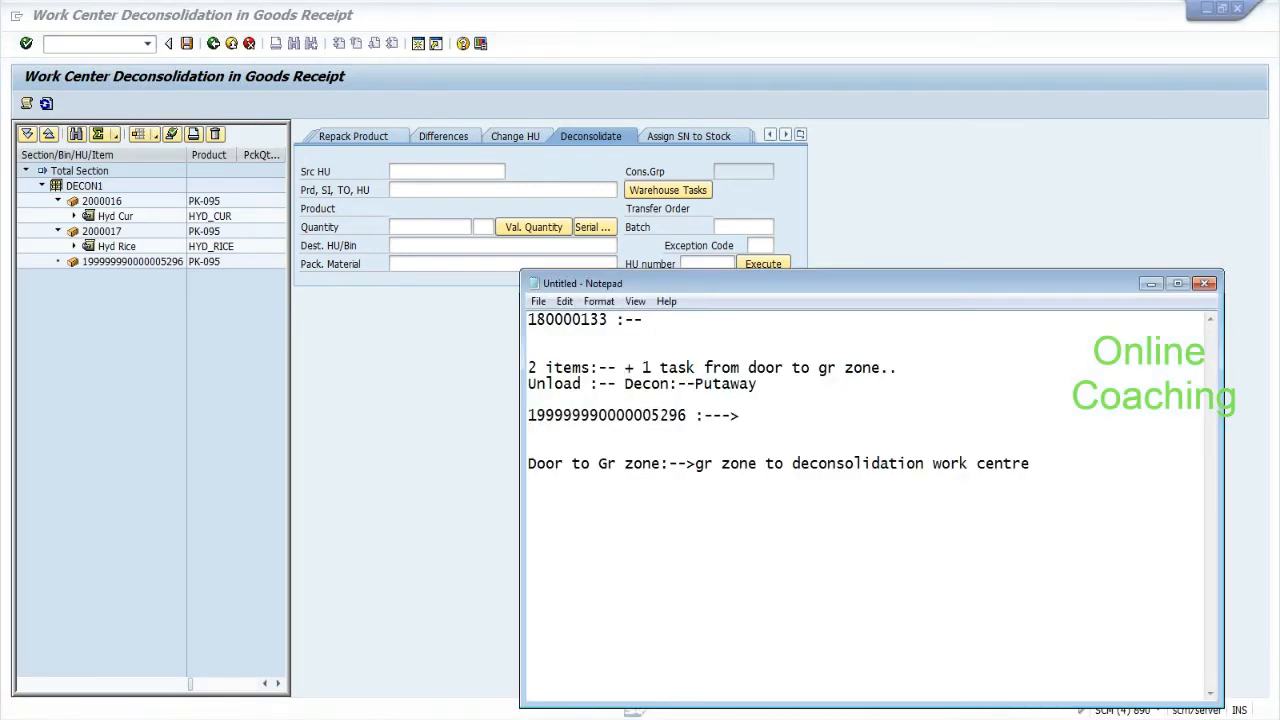
type(" 2000016 and 2")
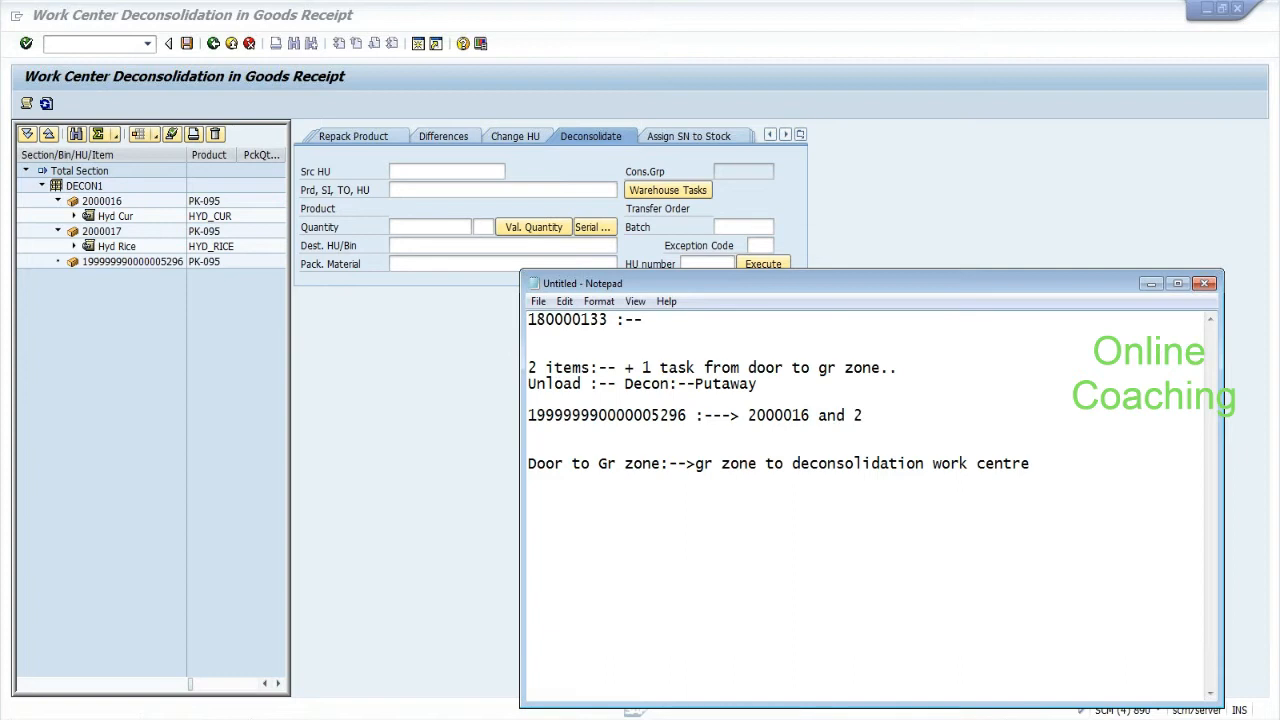
type("000017")
left_click(93, 446)
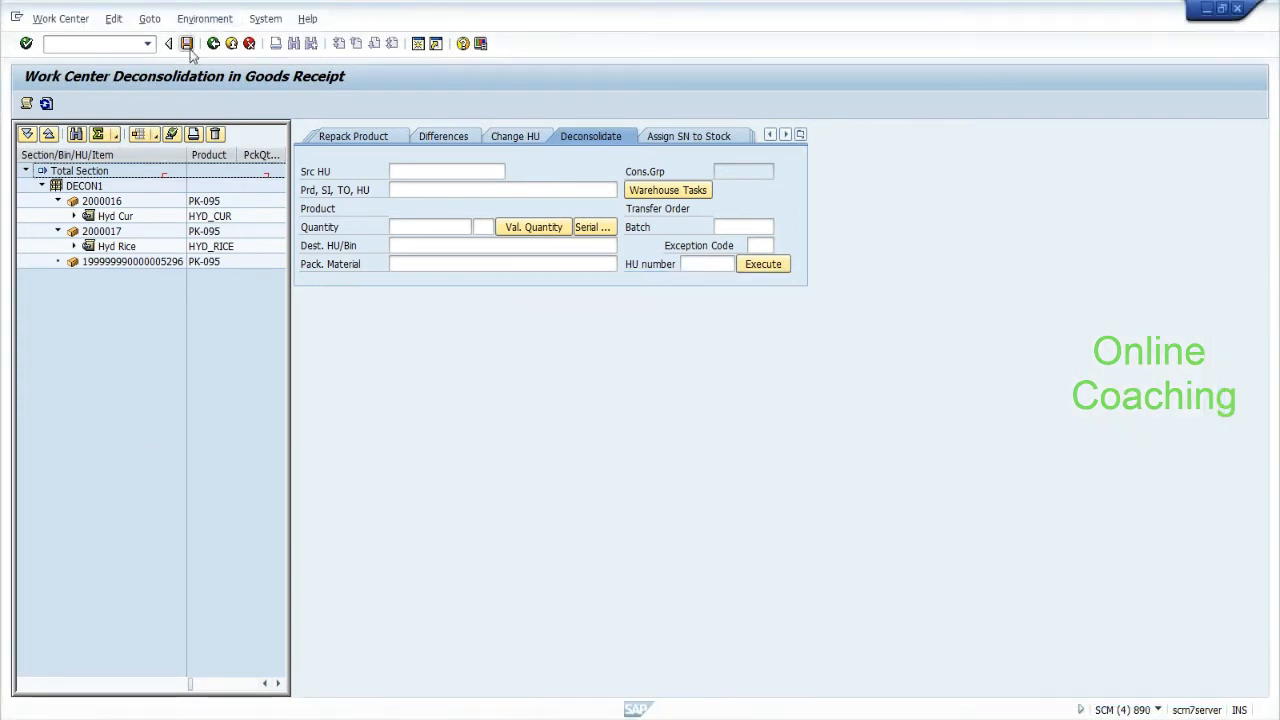
left_click(187, 44)
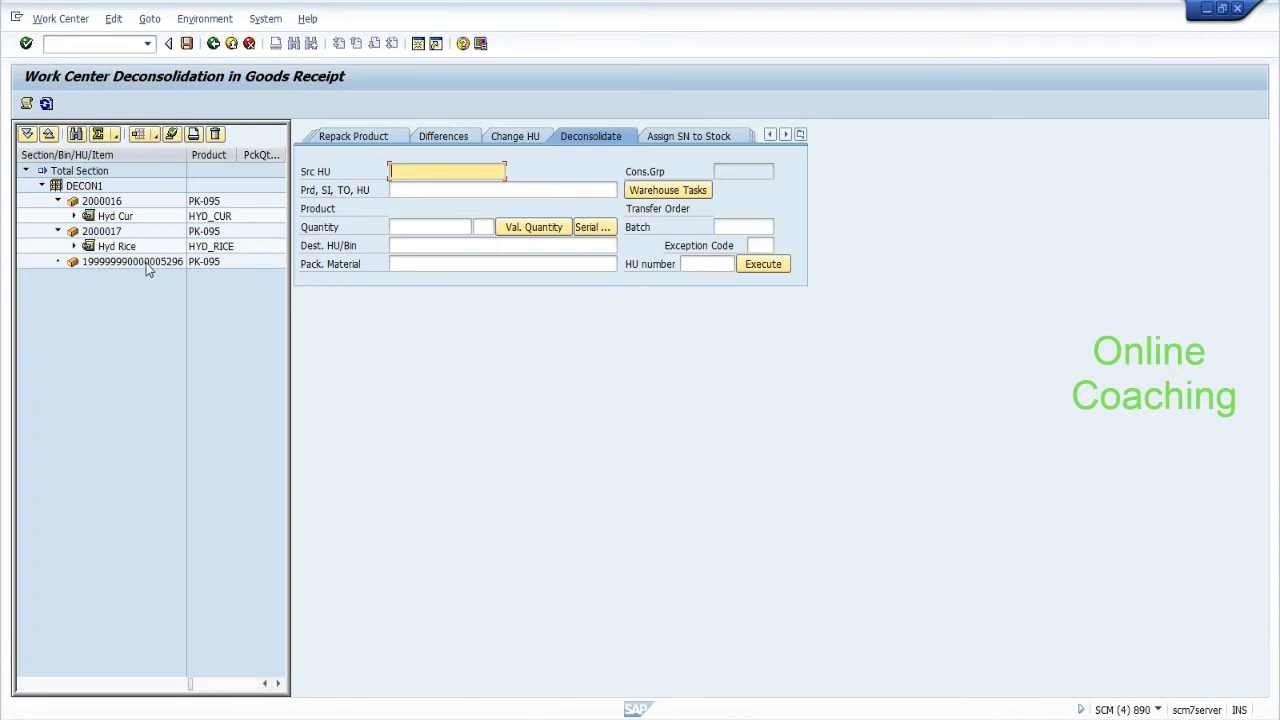
Inspect the emptied original HU and the new handling units 2000016 and 2000017.
left_click(147, 265)
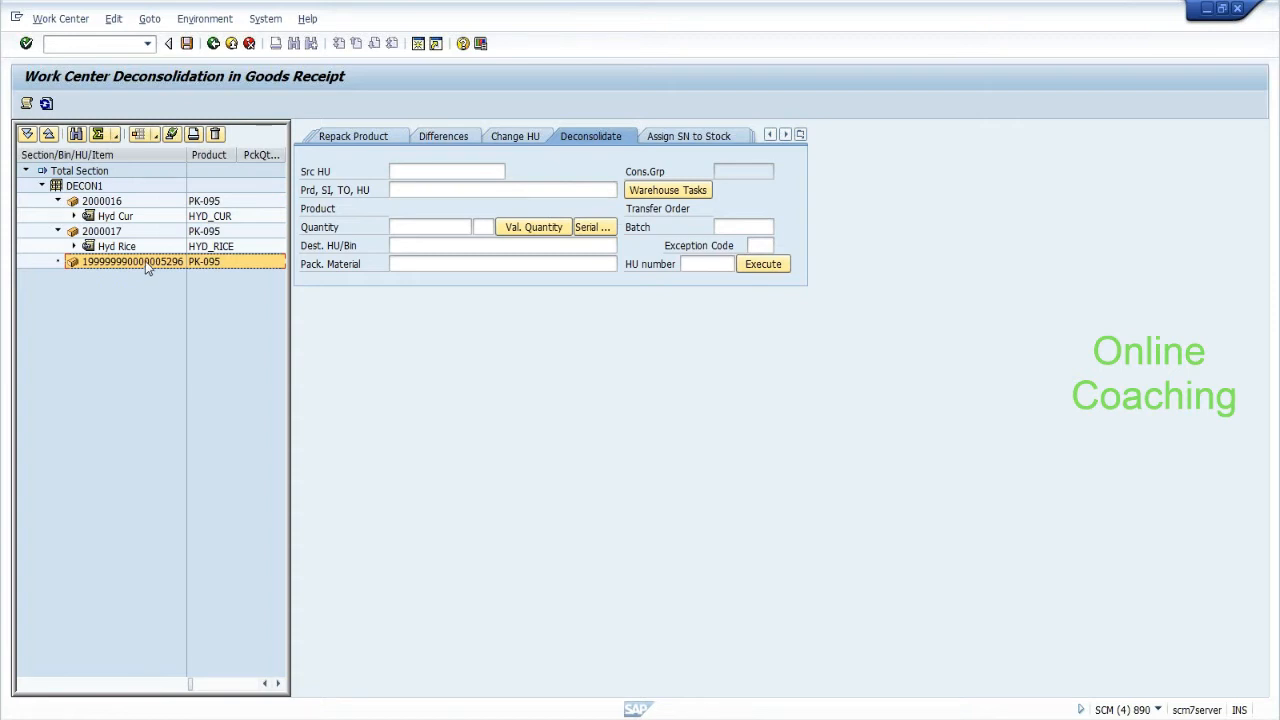
left_click(106, 201)
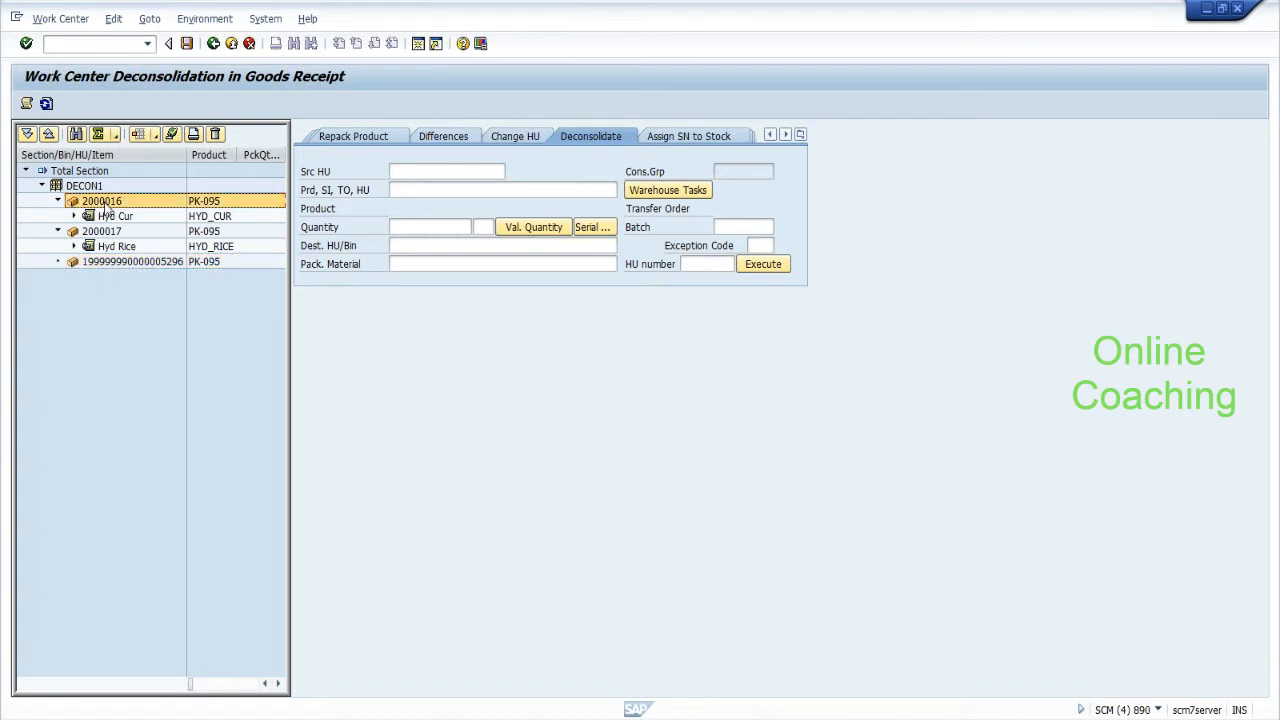
left_click(104, 233)
left_click(108, 203)
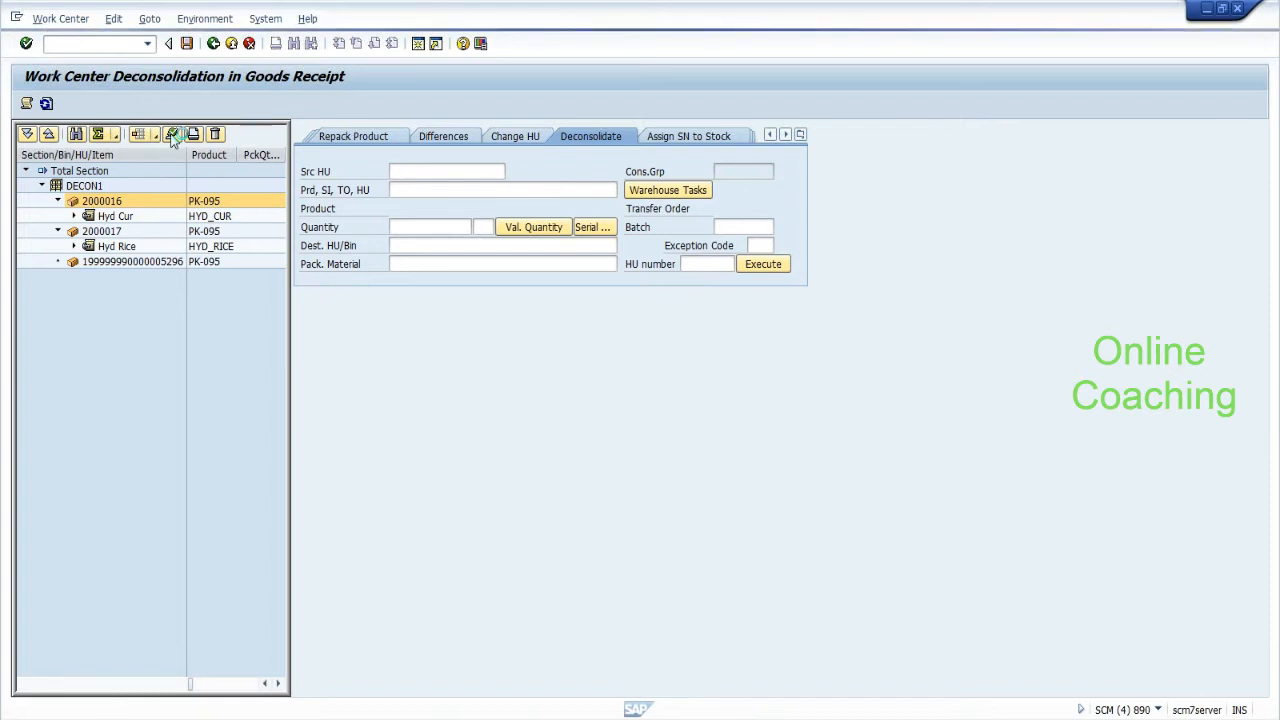
Close HUs 2000016 and 2000017, save, and expand Hyd Cur and Hyd Rice to show tasks 64 and 65.
left_click(172, 137)
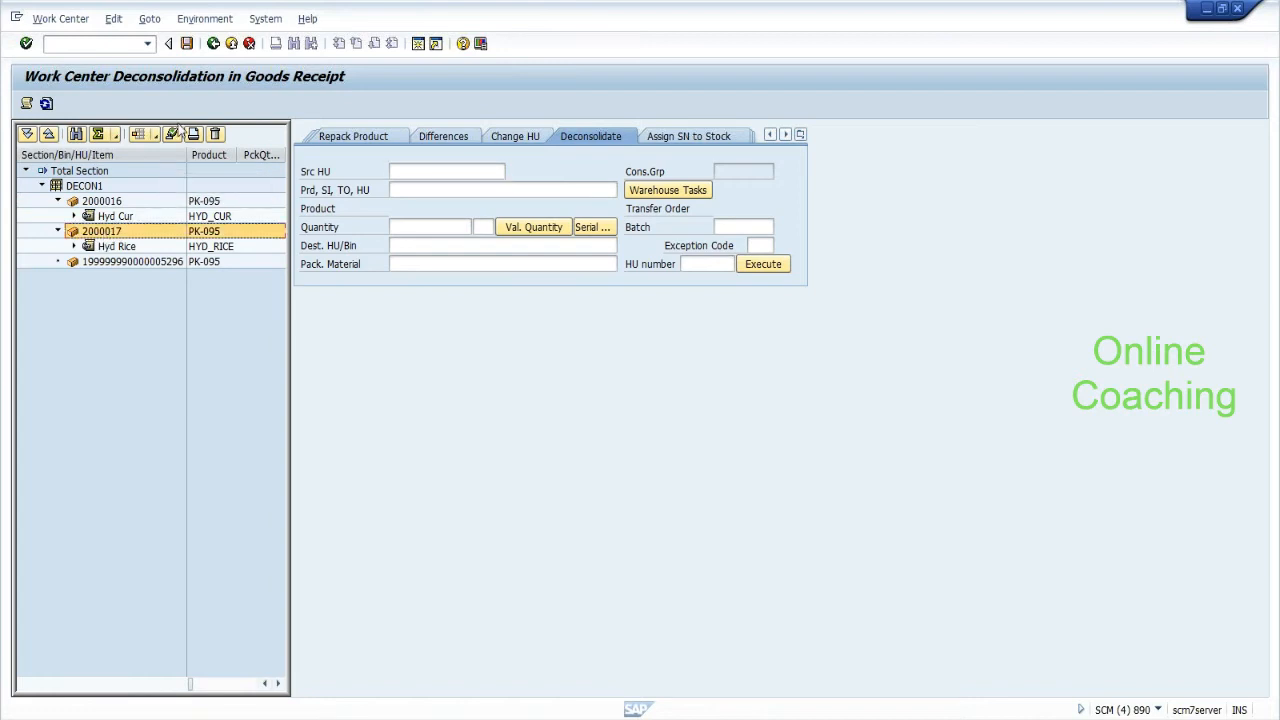
left_click(172, 137)
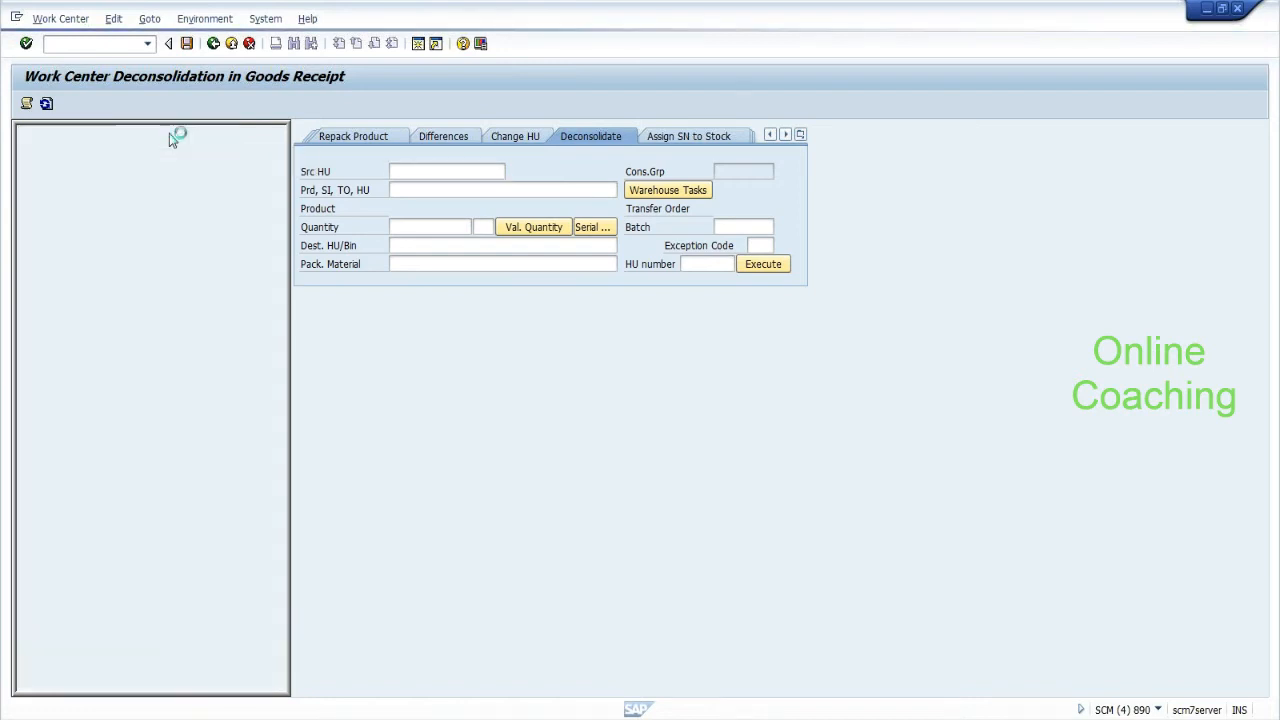
left_click(186, 45)
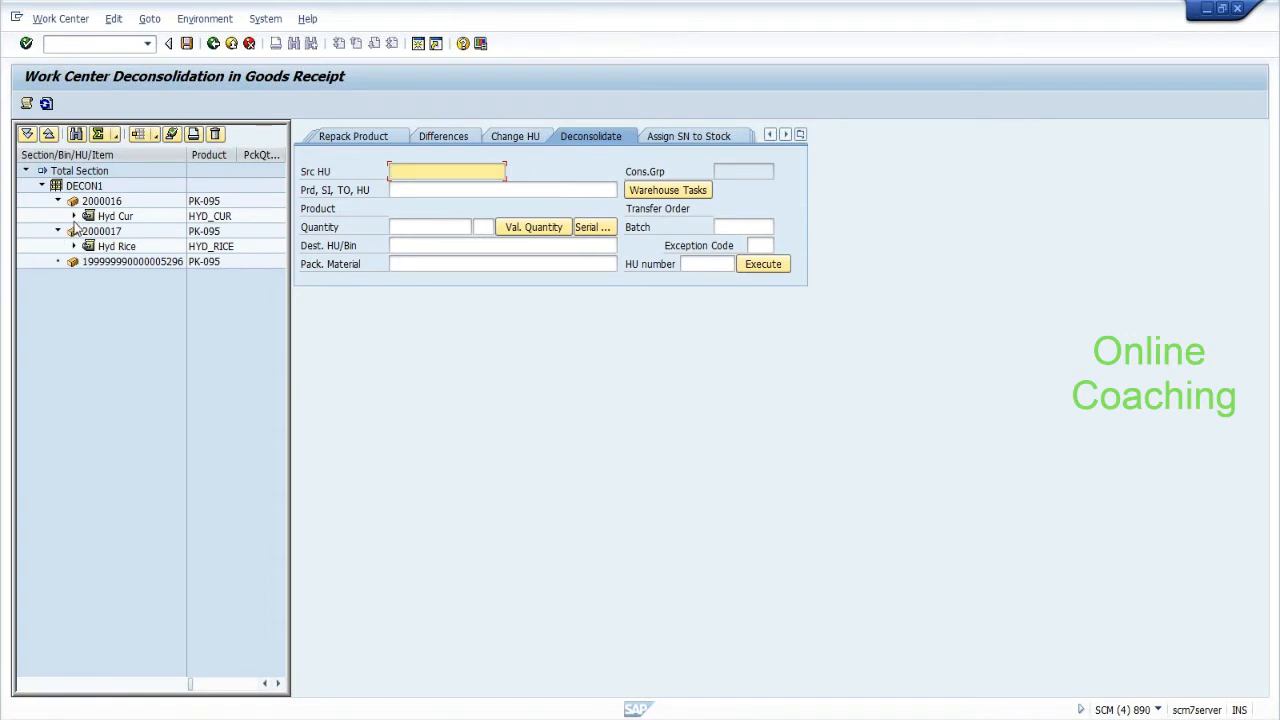
left_click(73, 216)
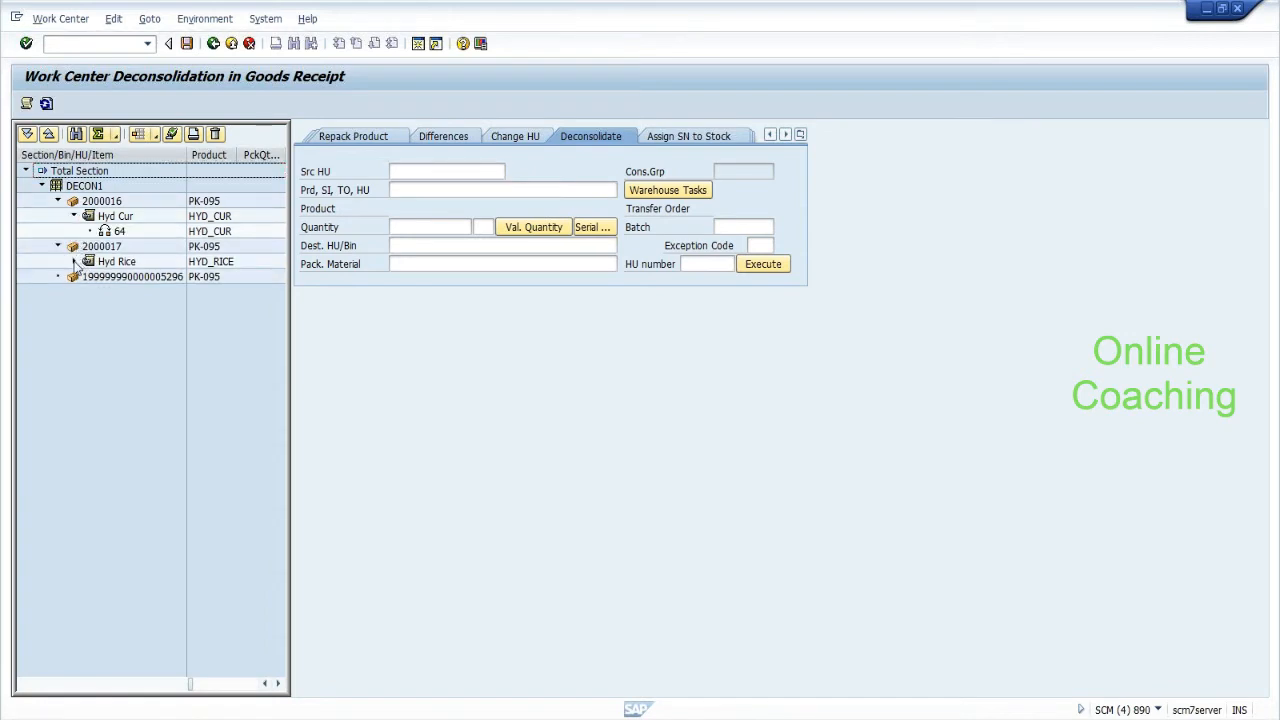
left_click(74, 261)
Check the Detail 1 creation and packing data of HUs 2000017 and 2000016, then save.
left_click(108, 247)
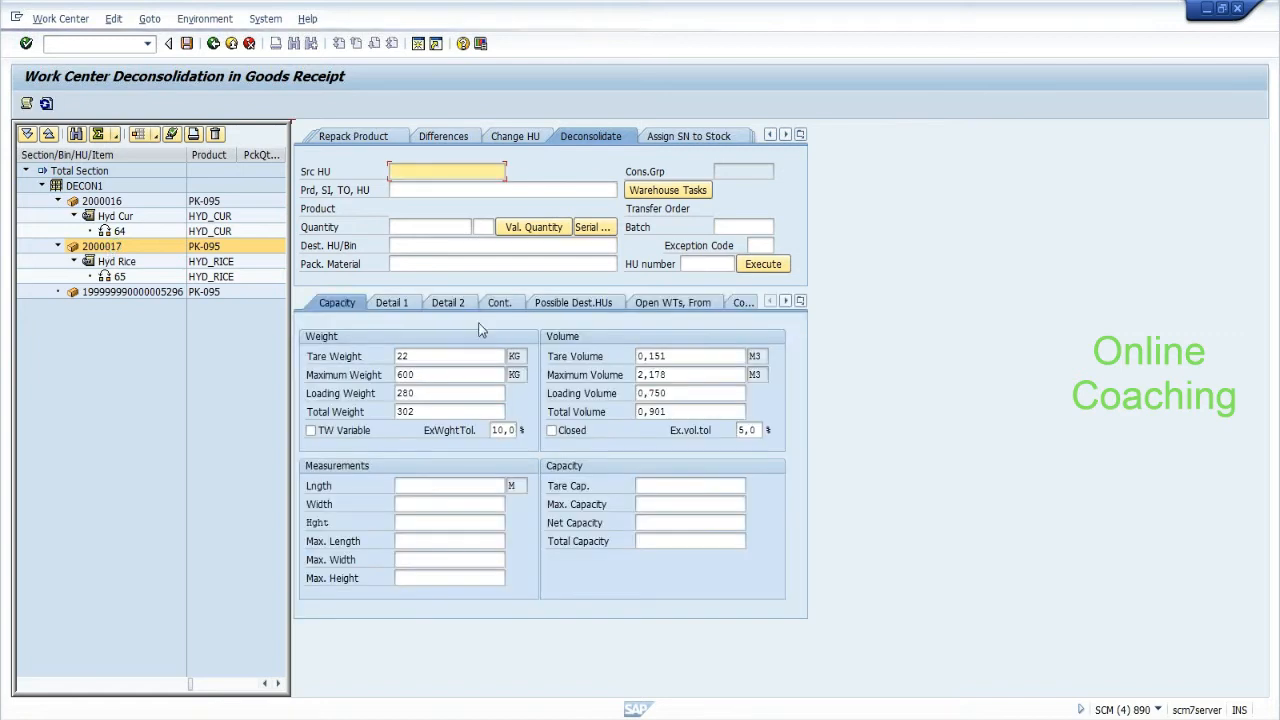
left_click(392, 302)
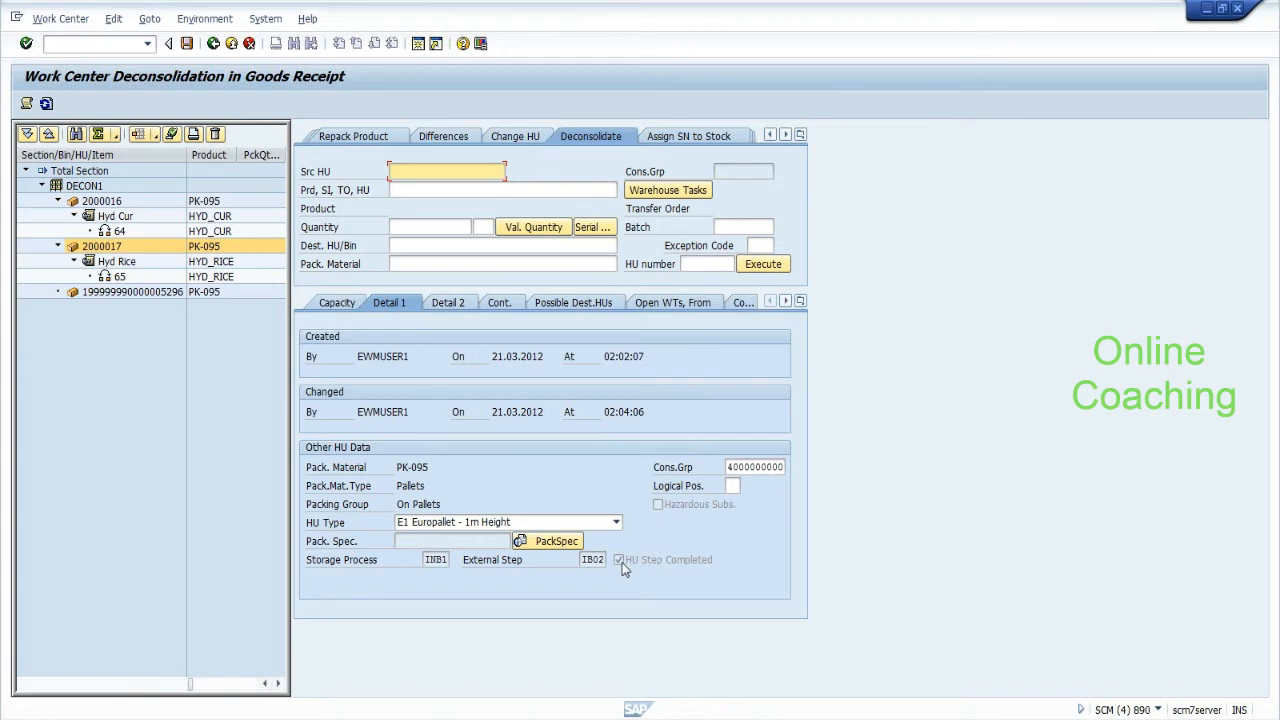
left_click(108, 201)
left_click(110, 201)
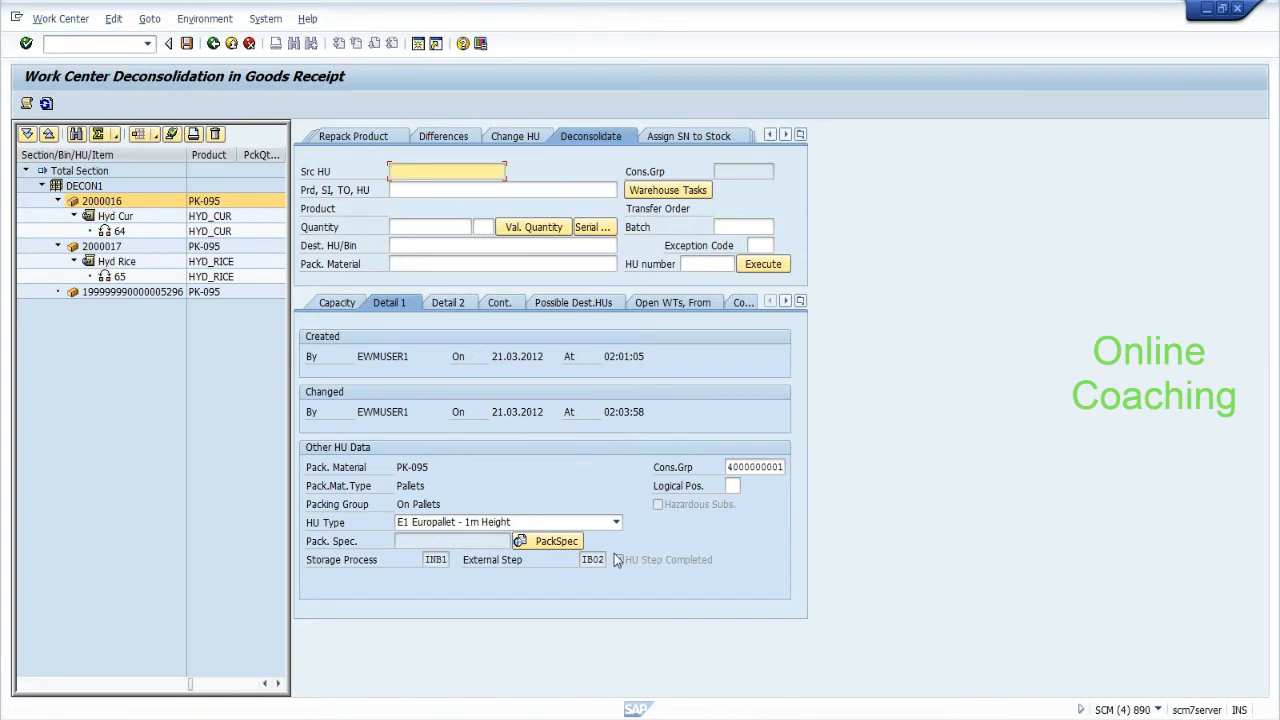
left_click(186, 45)
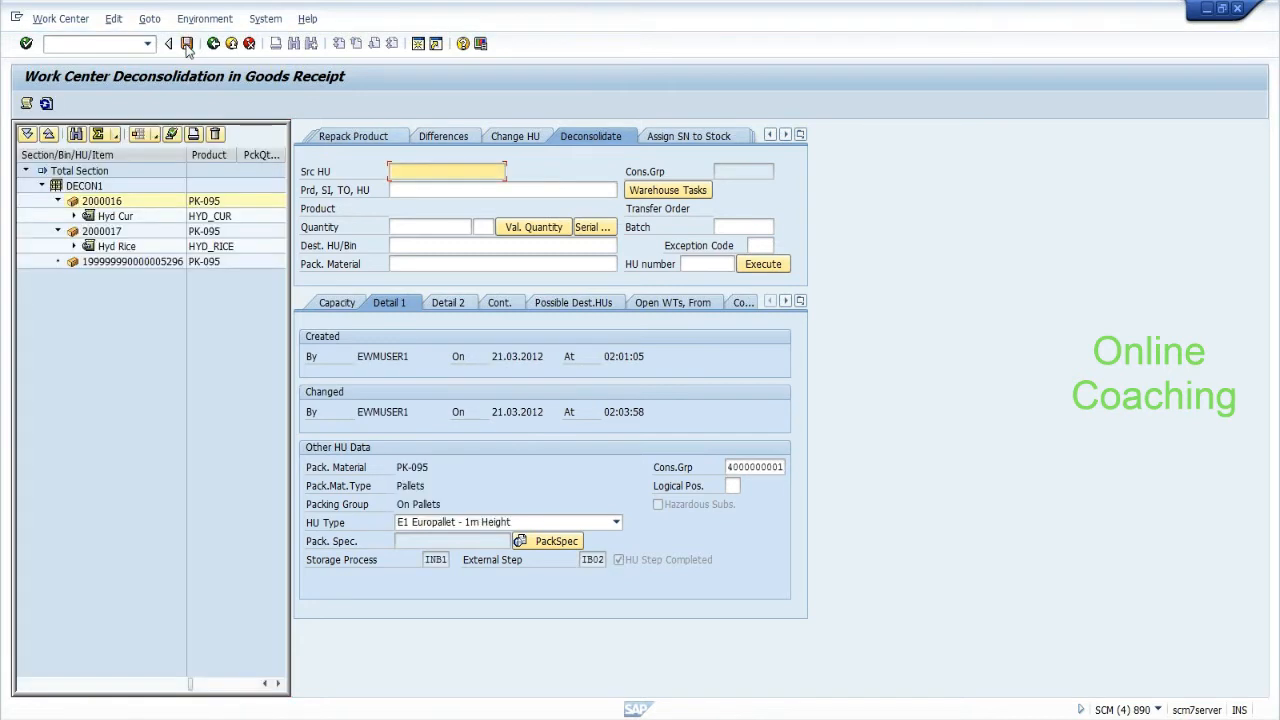
mouse_move(573, 719)
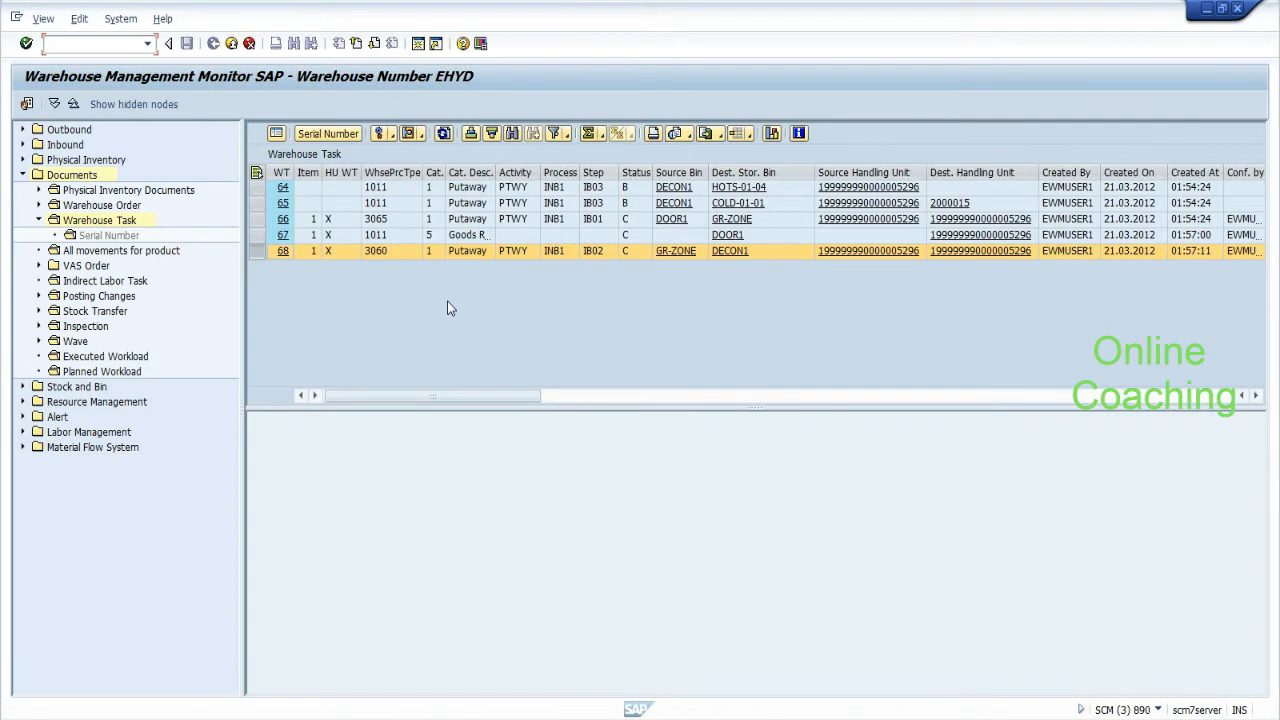
Open the Warehouse Task selection and add HUs 2000016 and 2000017 via Multiple Selection.
double_click(132, 221)
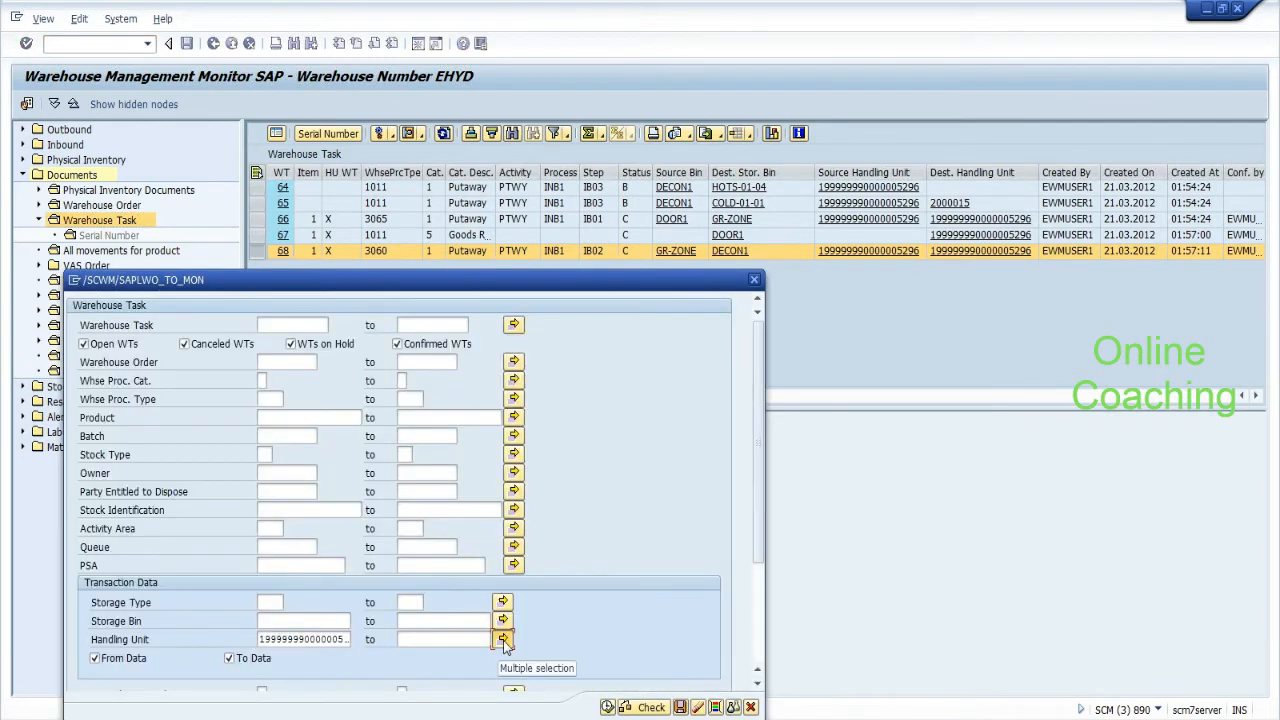
left_click(503, 640)
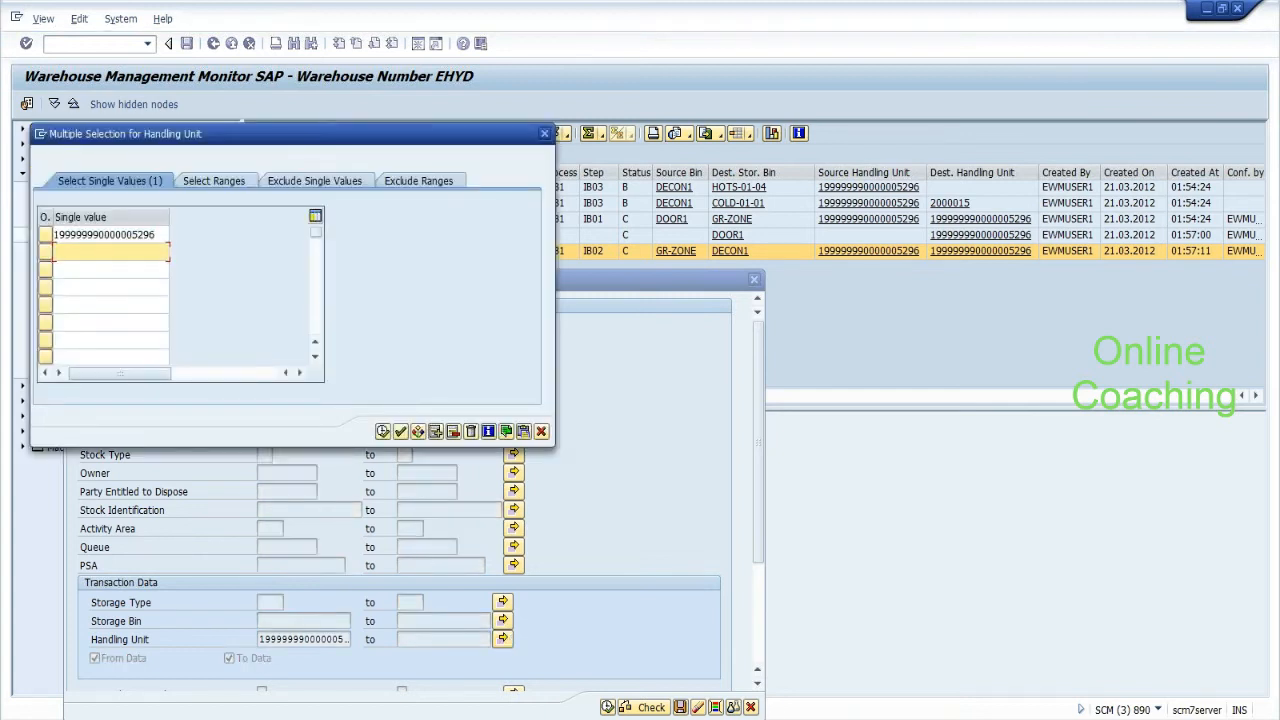
key("alt+Tab")
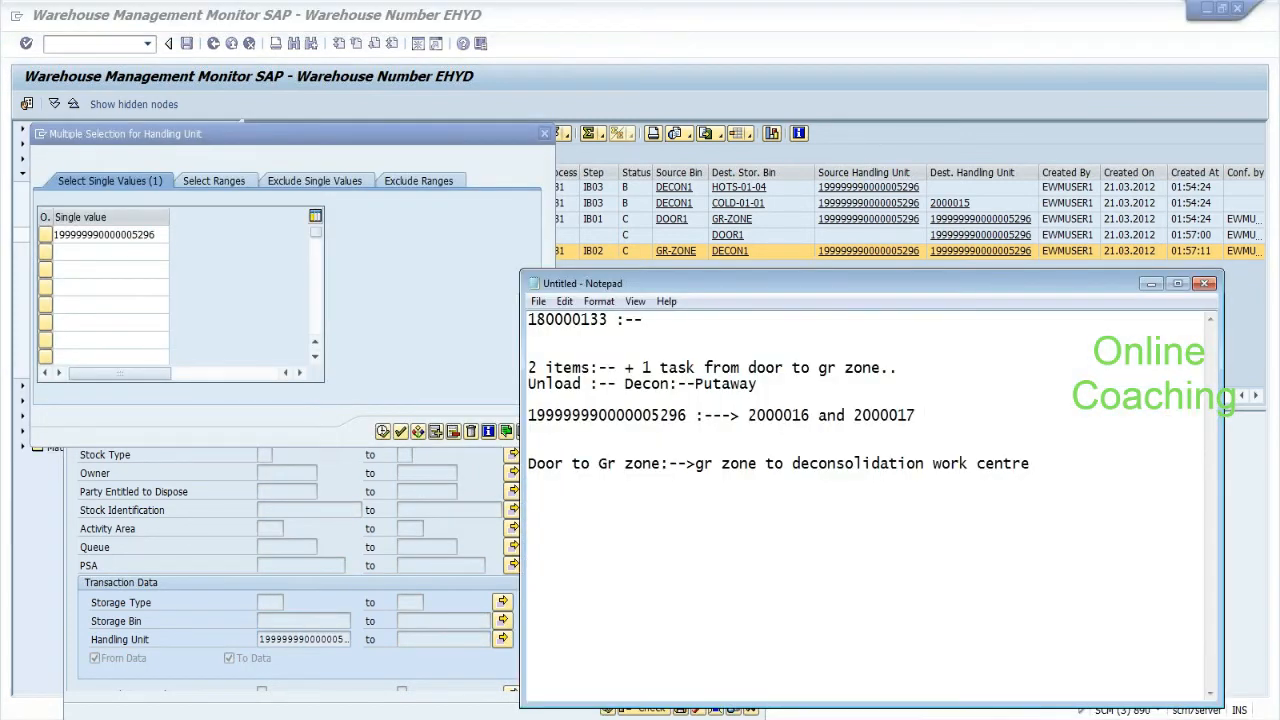
left_click_drag(748, 415, 810, 415)
key("ctrl+c")
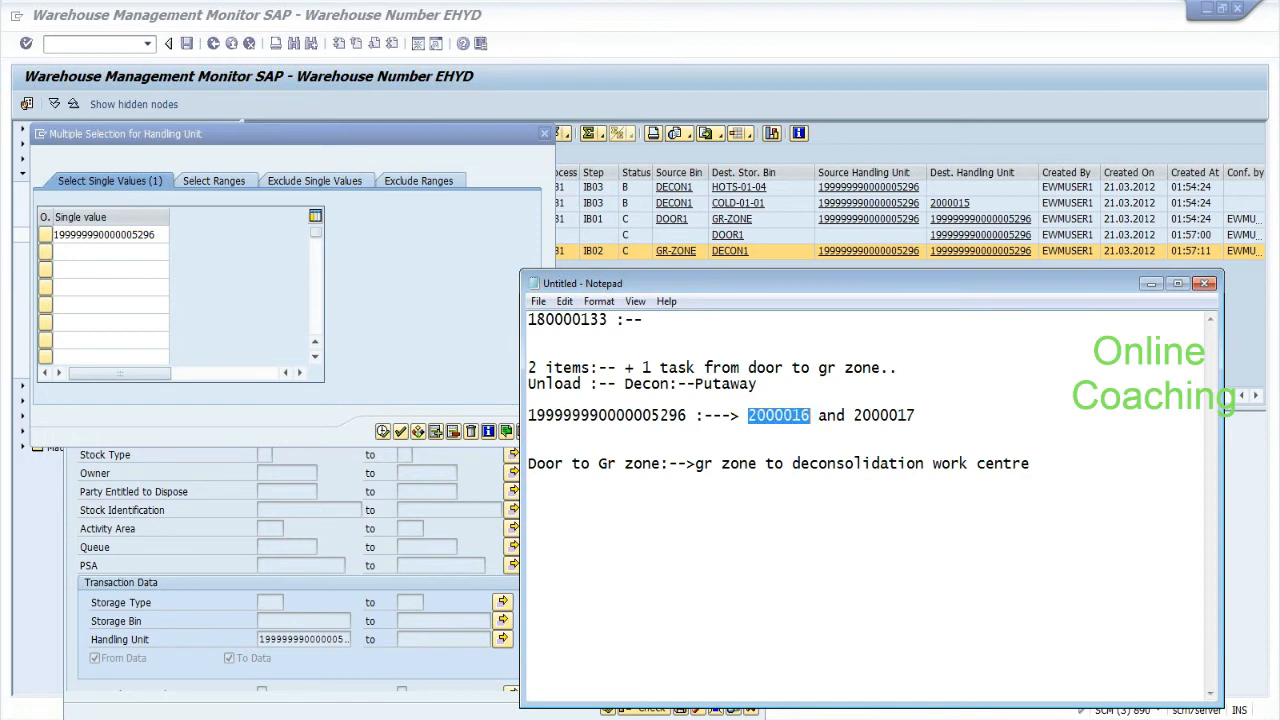
left_click(105, 252)
key("ctrl+v")
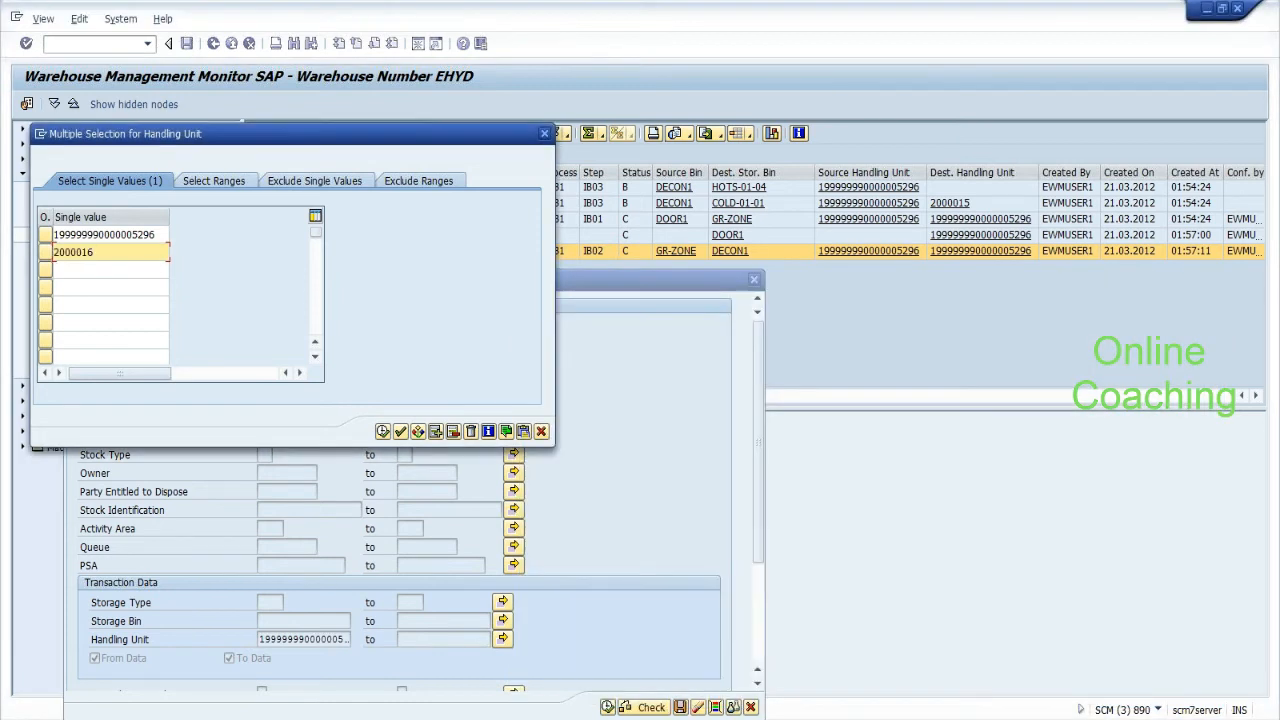
left_click(154, 268)
key("ctrl+v")
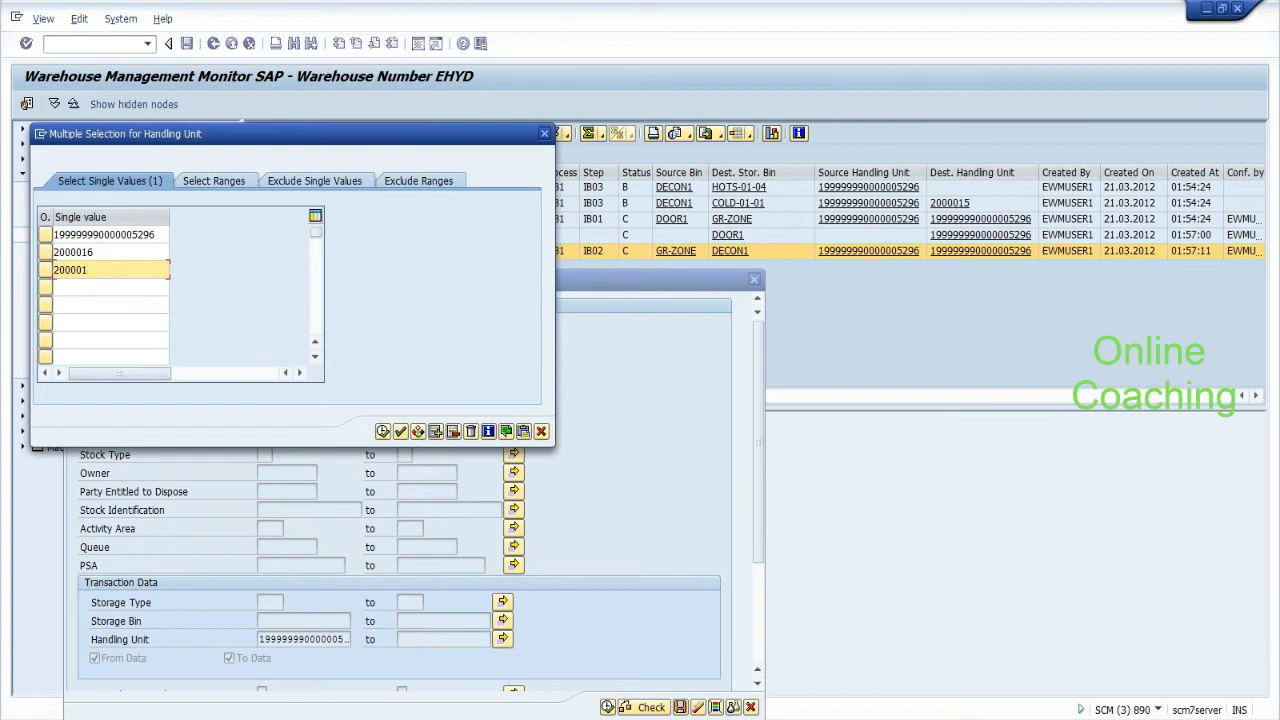
left_click(382, 432)
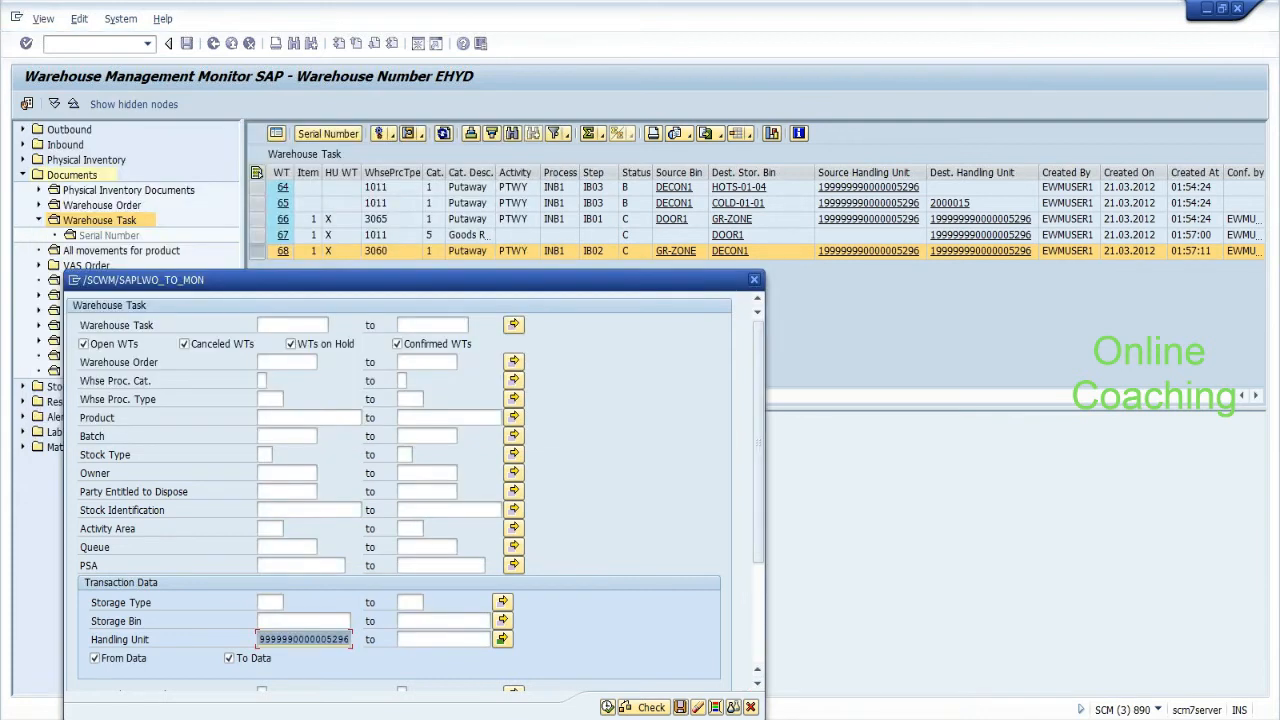
Run the warehouse task search and check the steps of open putaway tasks 64 and 65.
left_click_drag(466, 281, 482, 173)
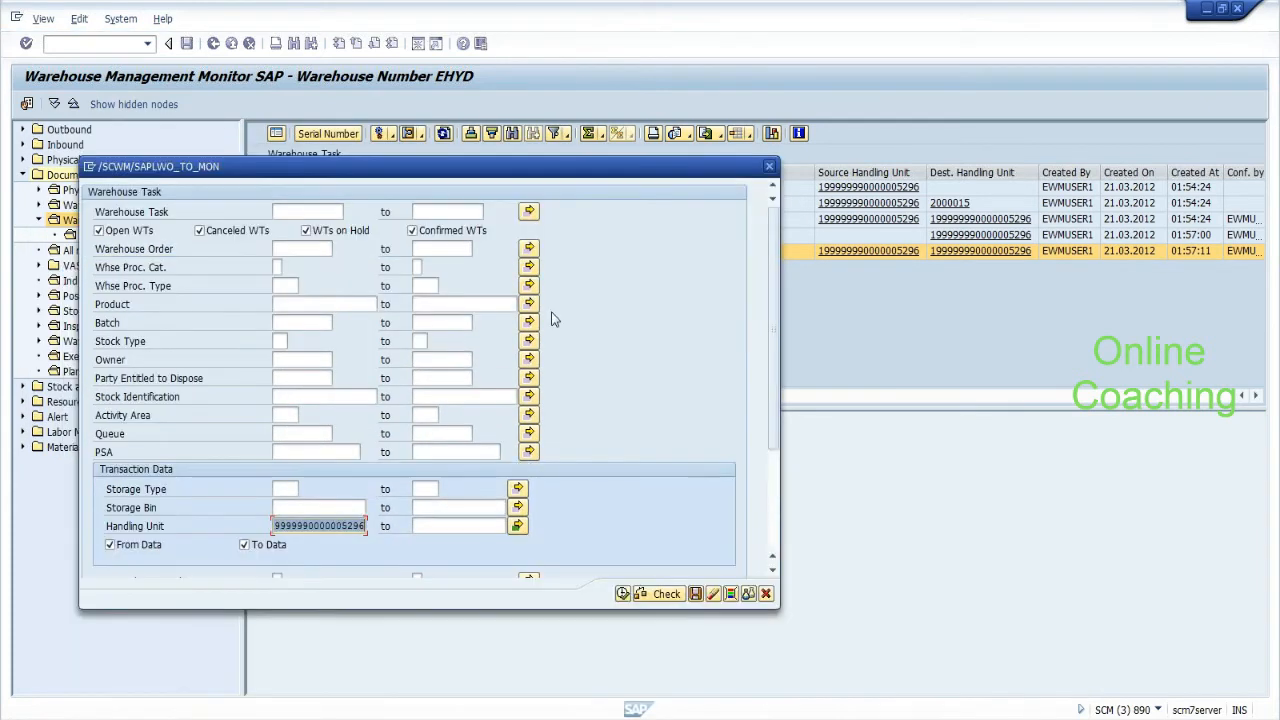
left_click(622, 594)
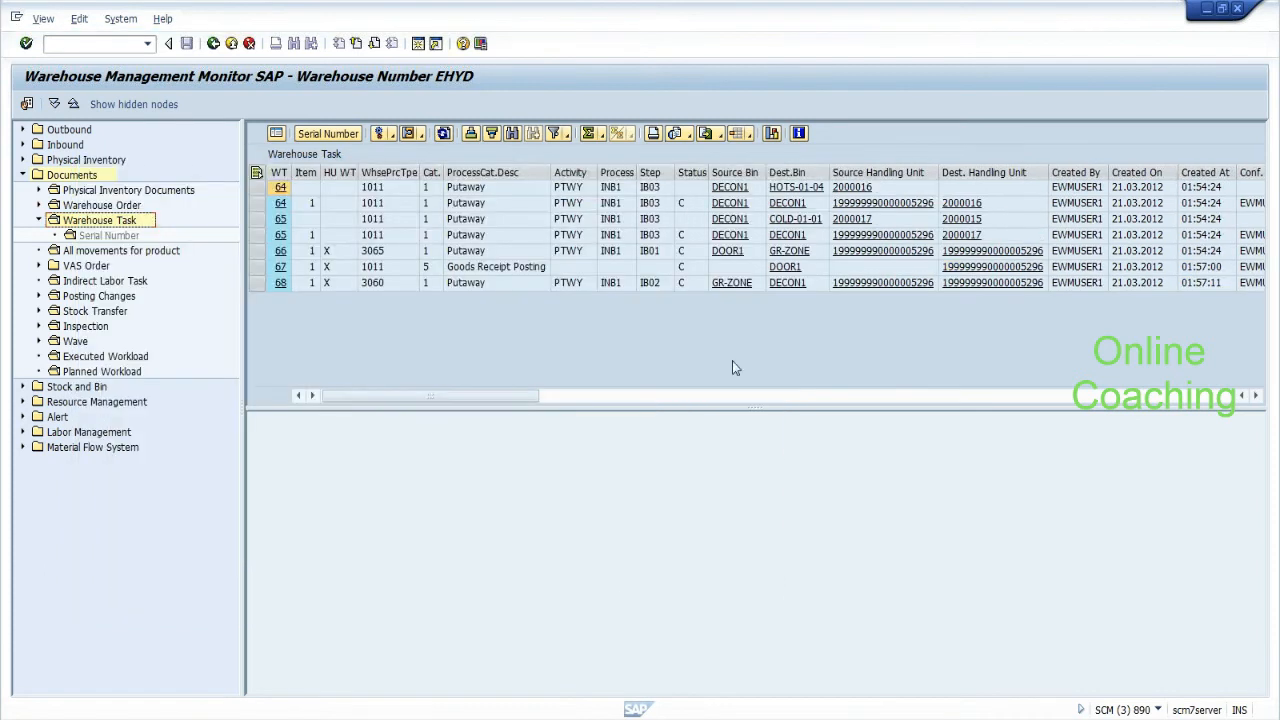
left_click(651, 188)
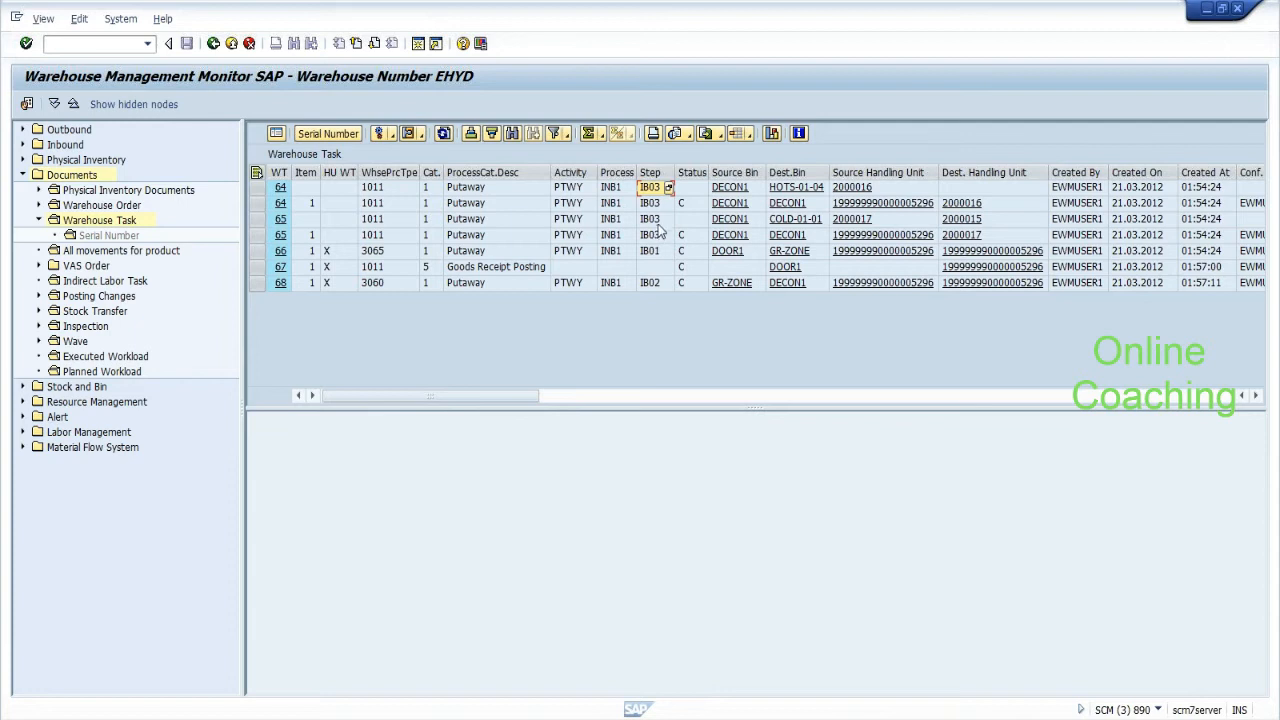
left_click(658, 219)
left_click(655, 190)
Confirm putaway task 64 in the background, close the log, then select task 65.
left_click(258, 187)
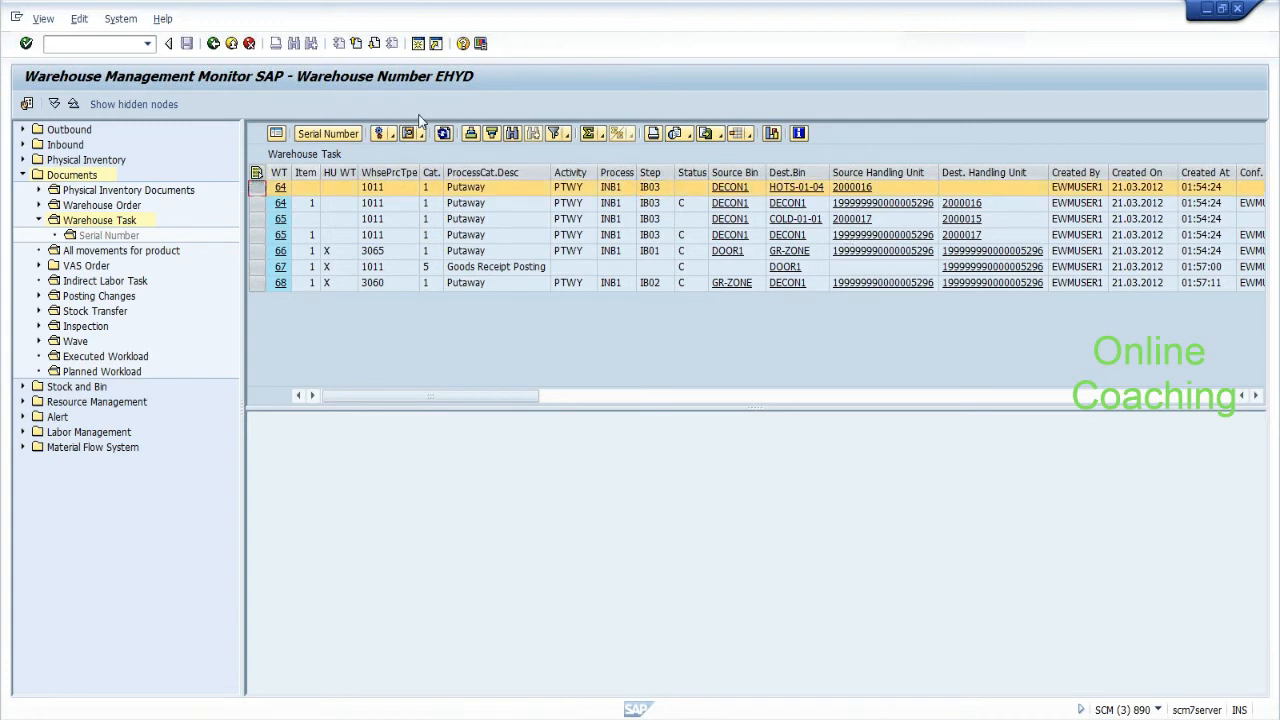
left_click(392, 134)
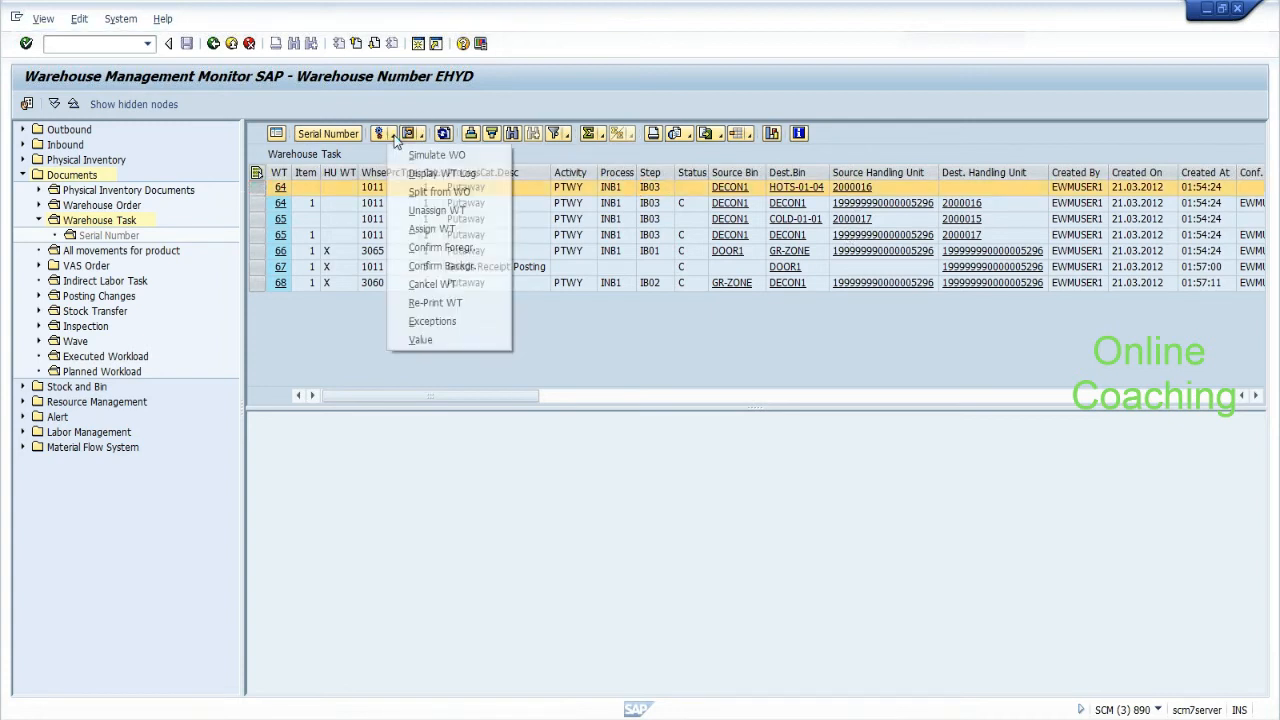
left_click(426, 266)
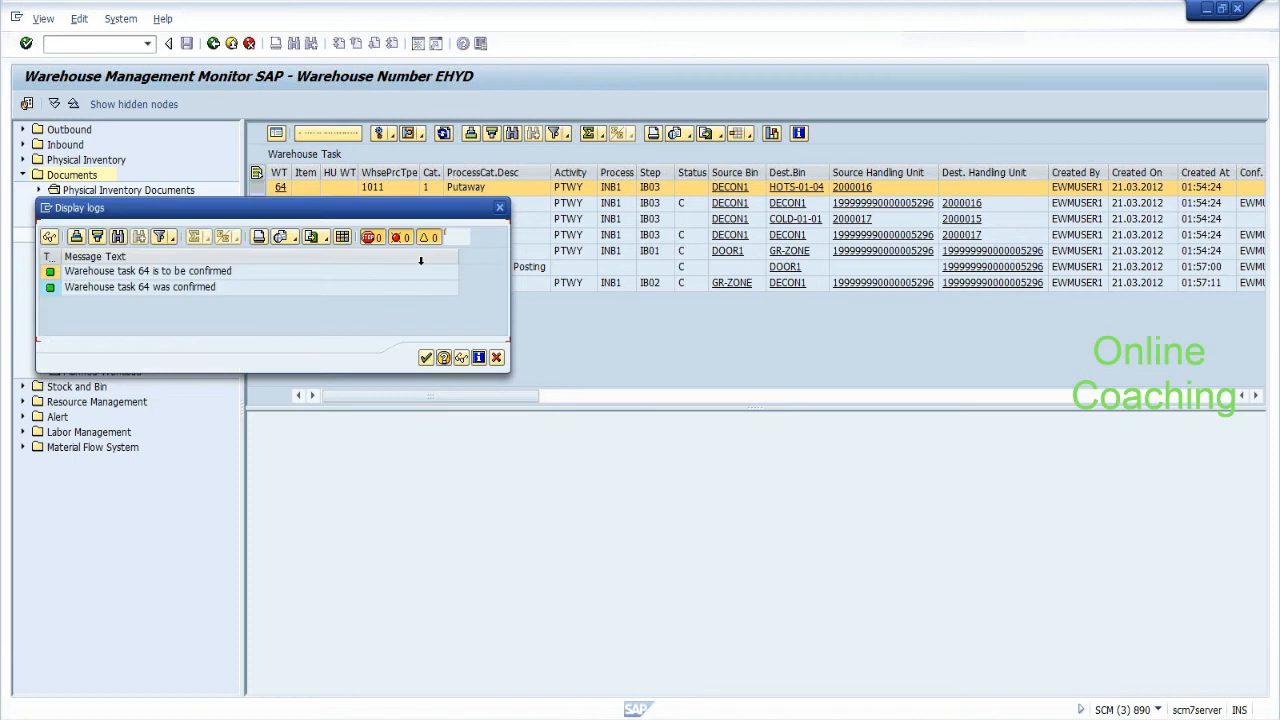
left_click(426, 357)
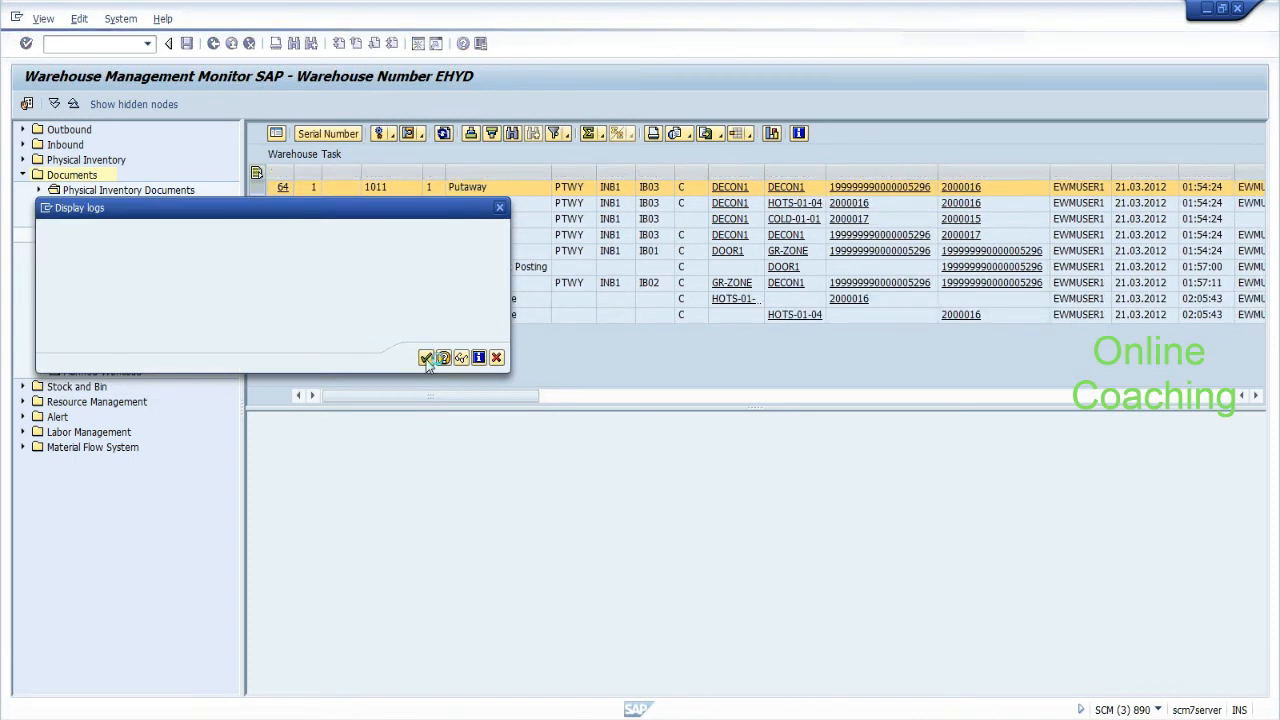
left_click(690, 219)
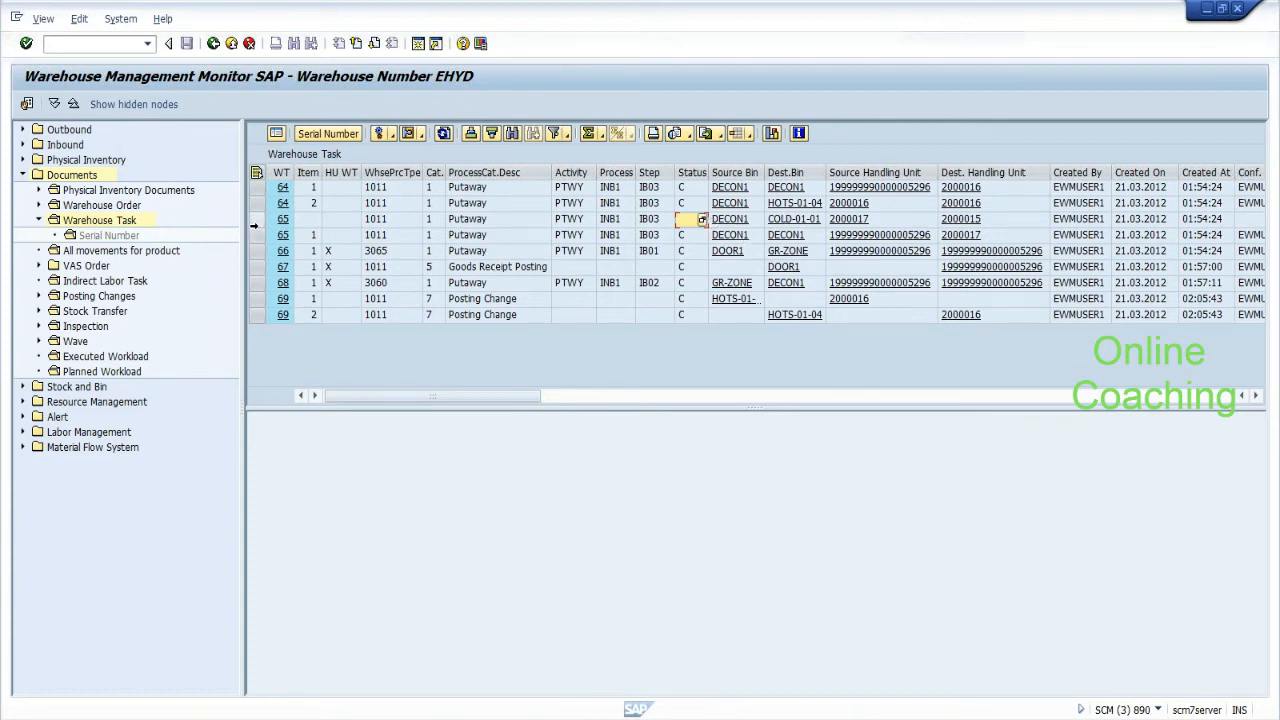
left_click(256, 219)
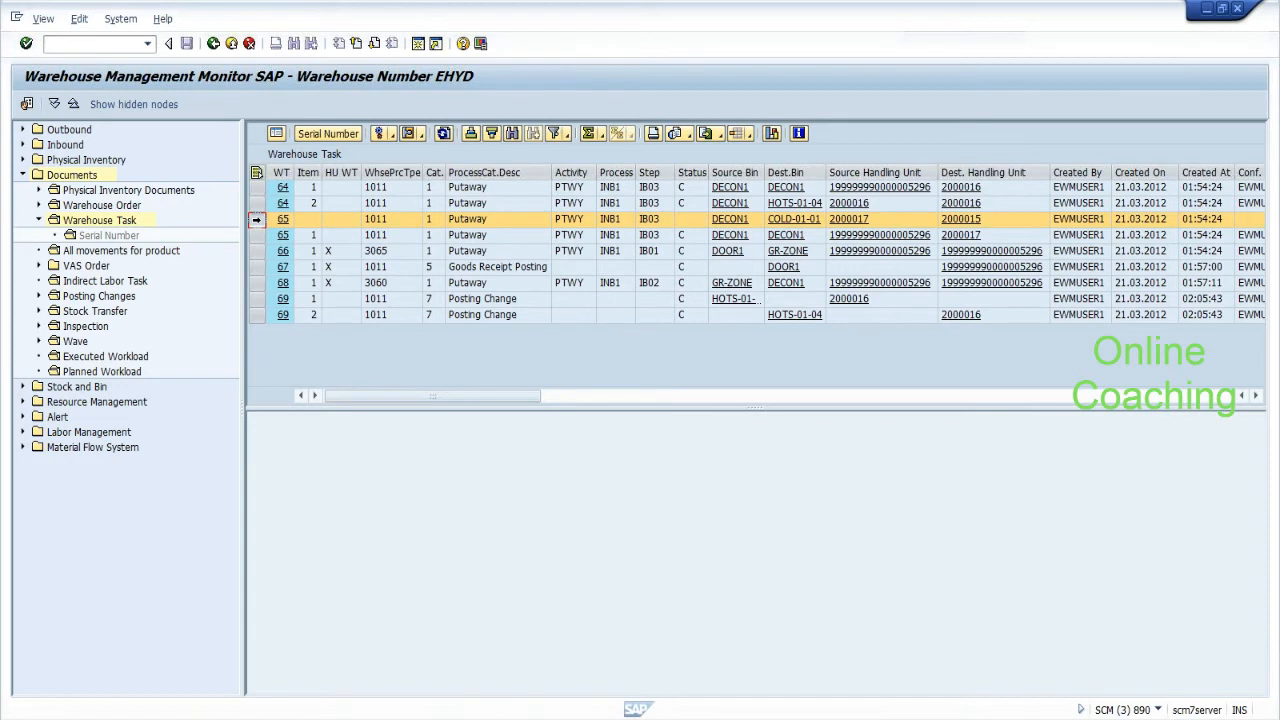
Open task 65 for foreground confirmation with quantity 1.
left_click(393, 137)
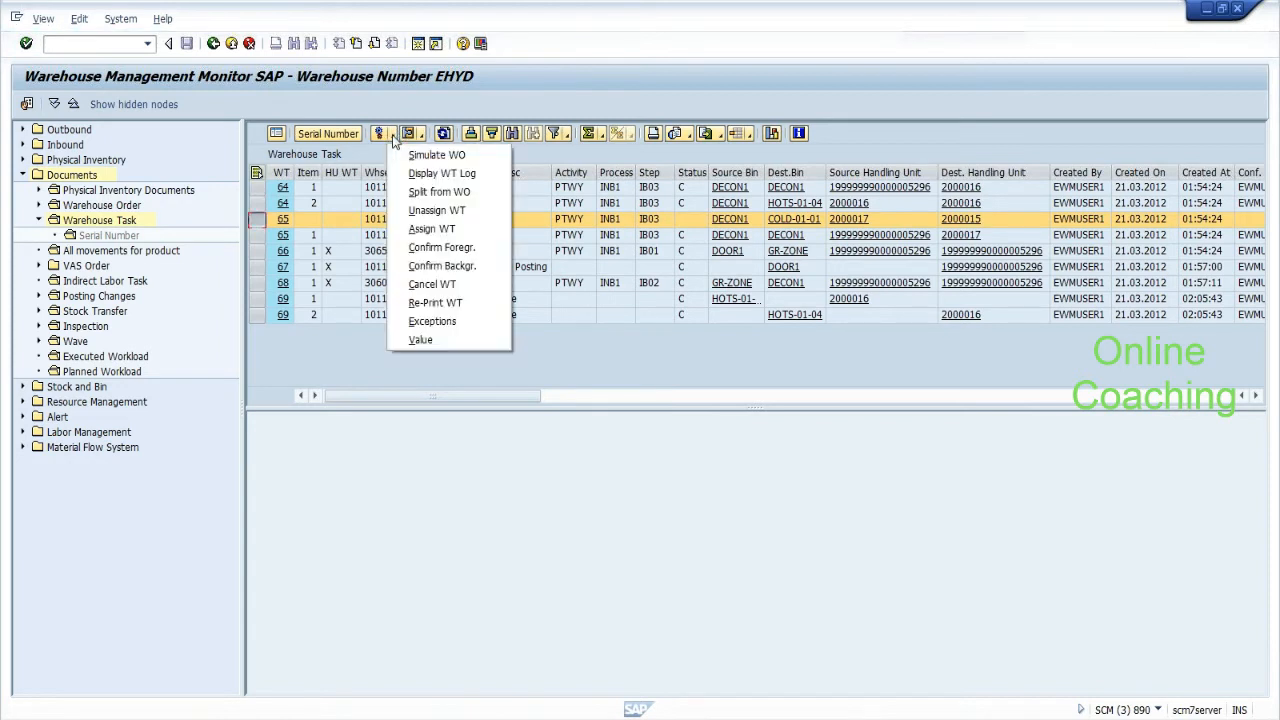
left_click(420, 248)
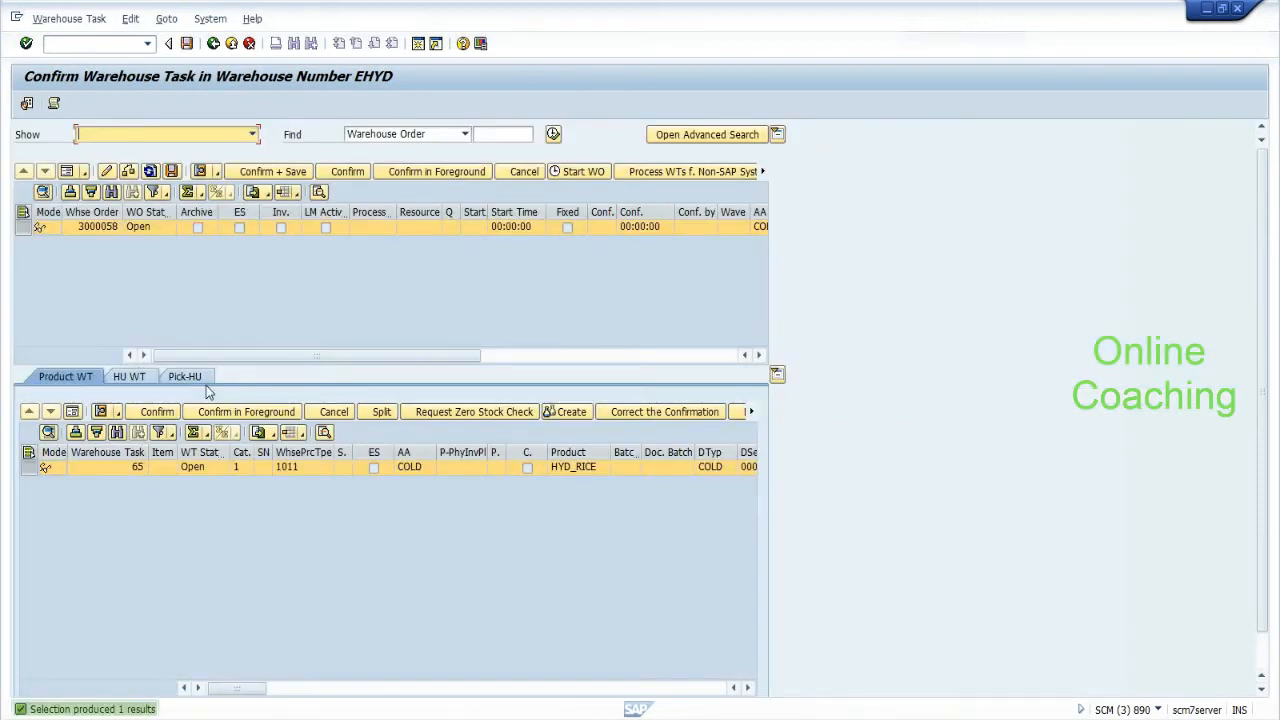
left_click(136, 379)
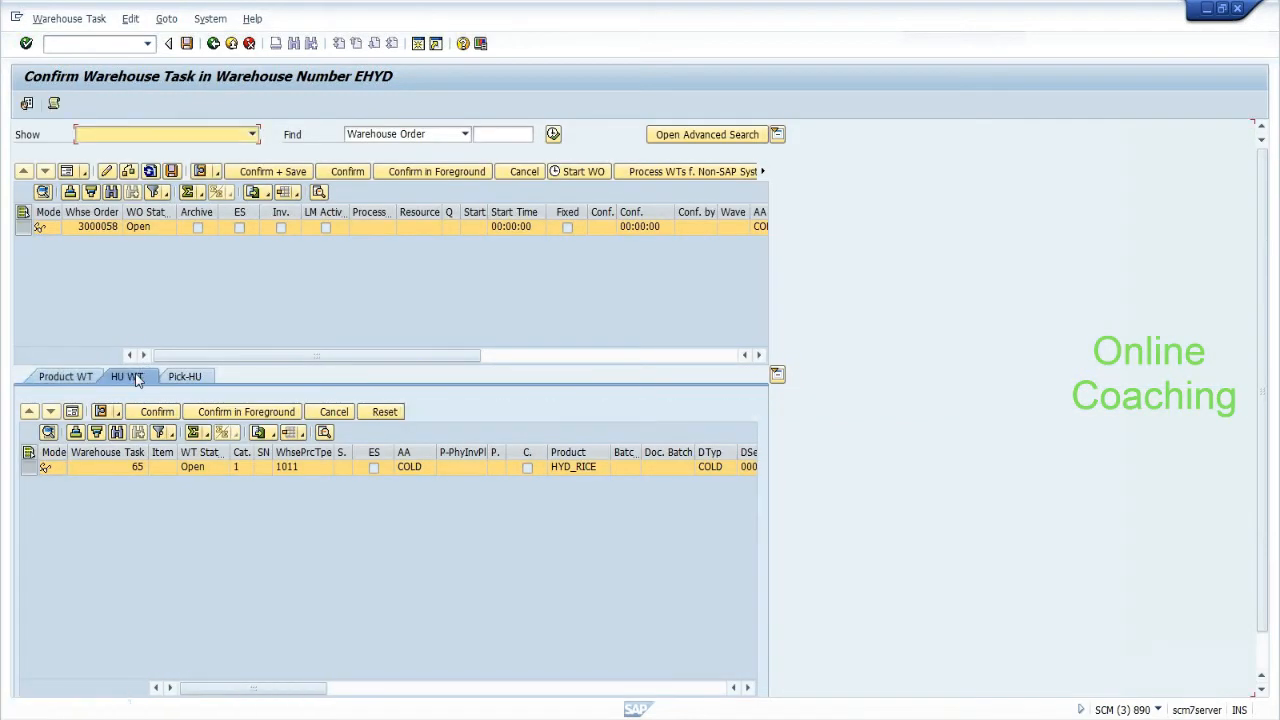
left_click(72, 379)
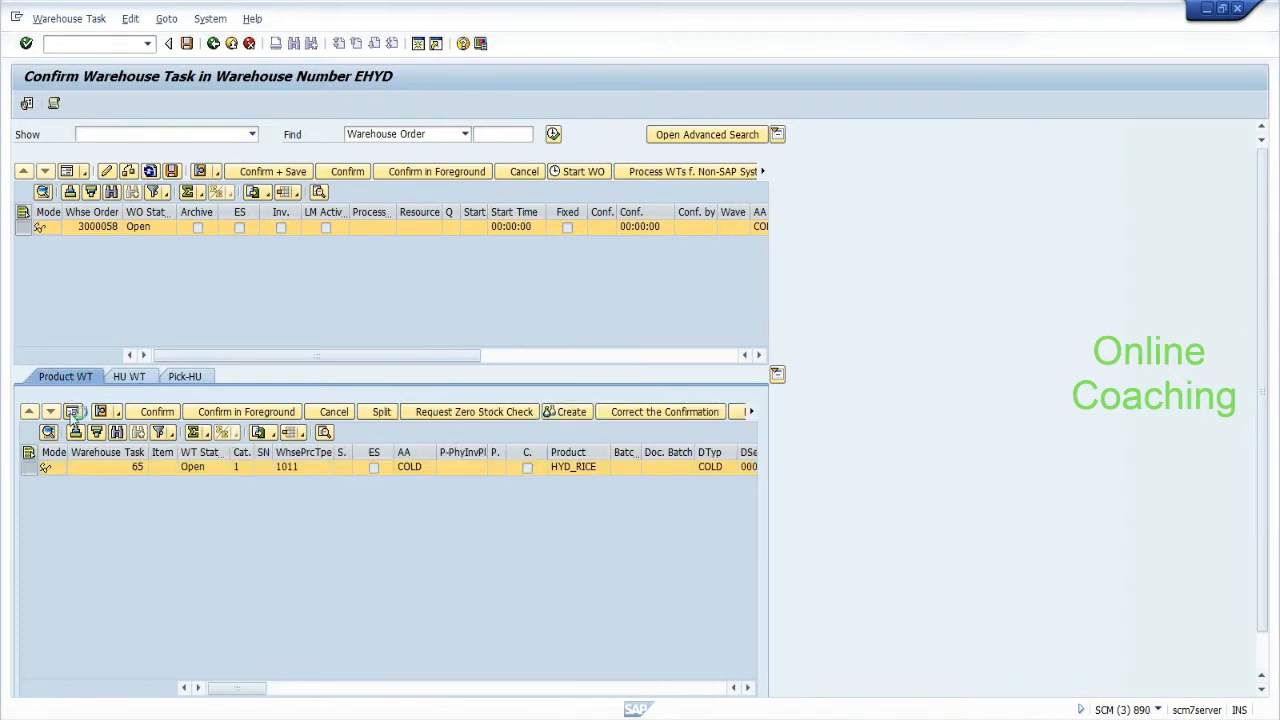
left_click(71, 414)
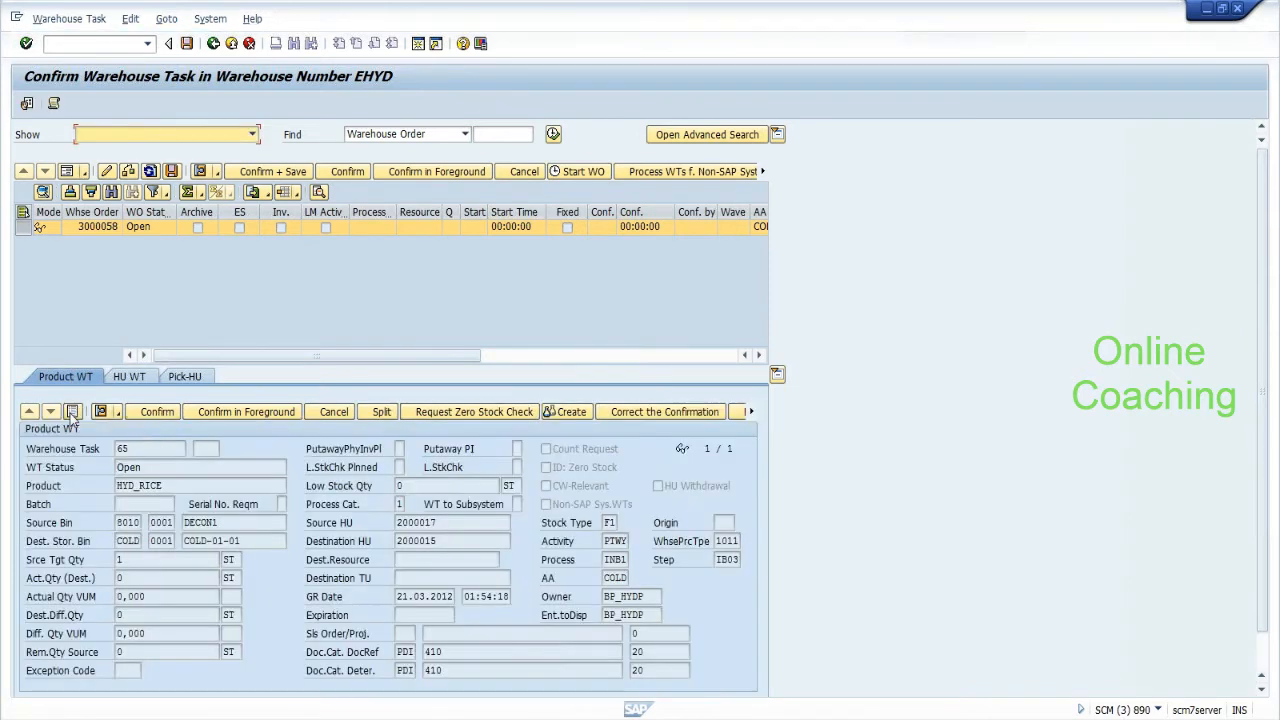
left_click(221, 413)
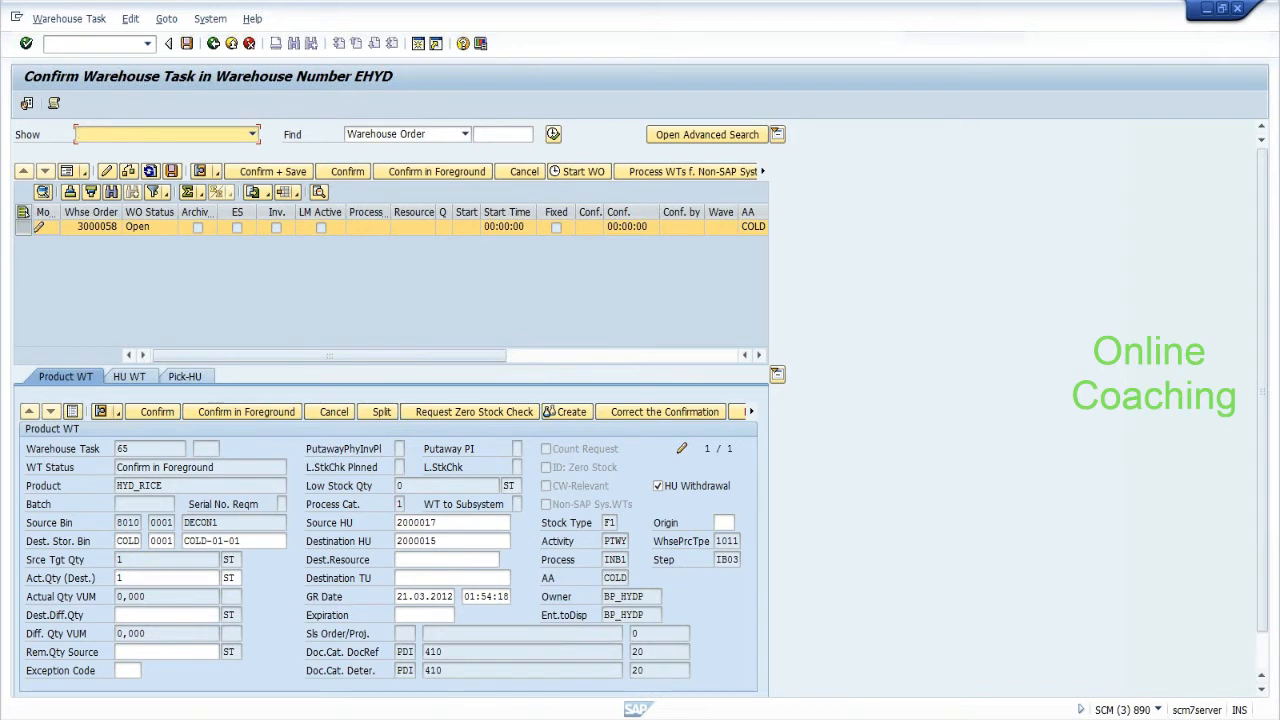
Review task 65's Pick-HU and HU tabs, source bin DECON1 and destination HU, then create a new session.
left_click(179, 381)
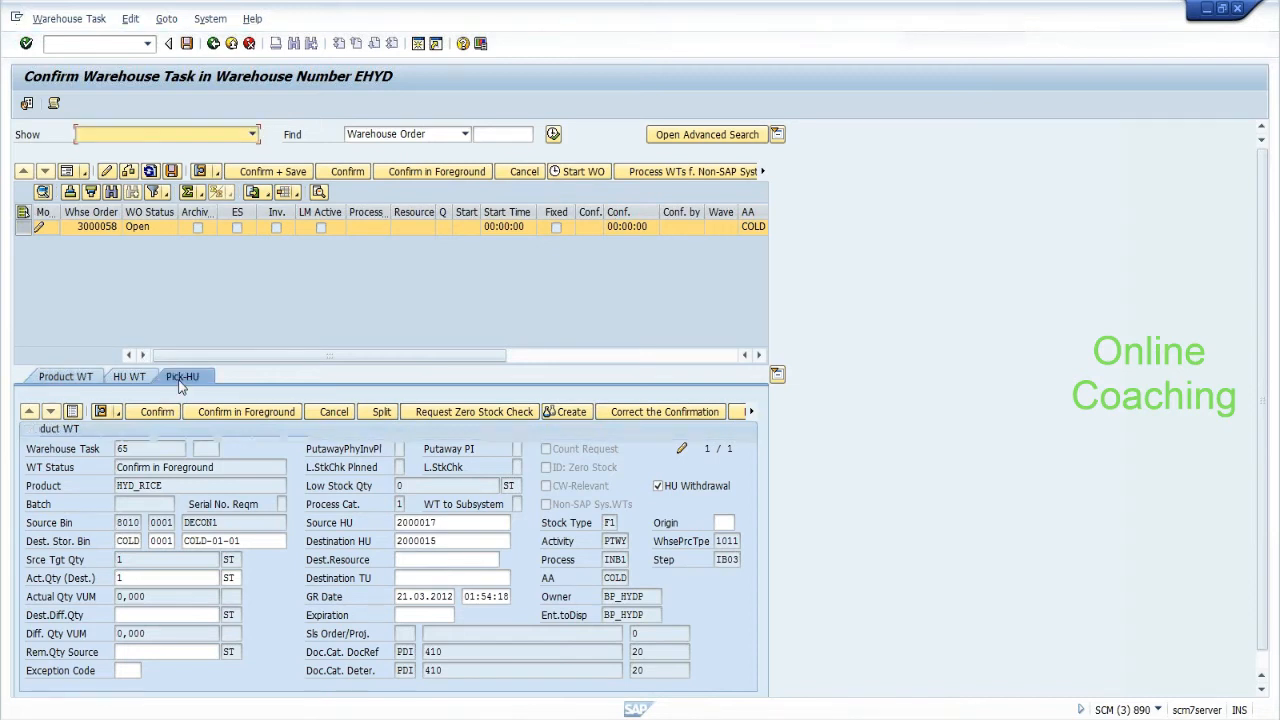
left_click(128, 378)
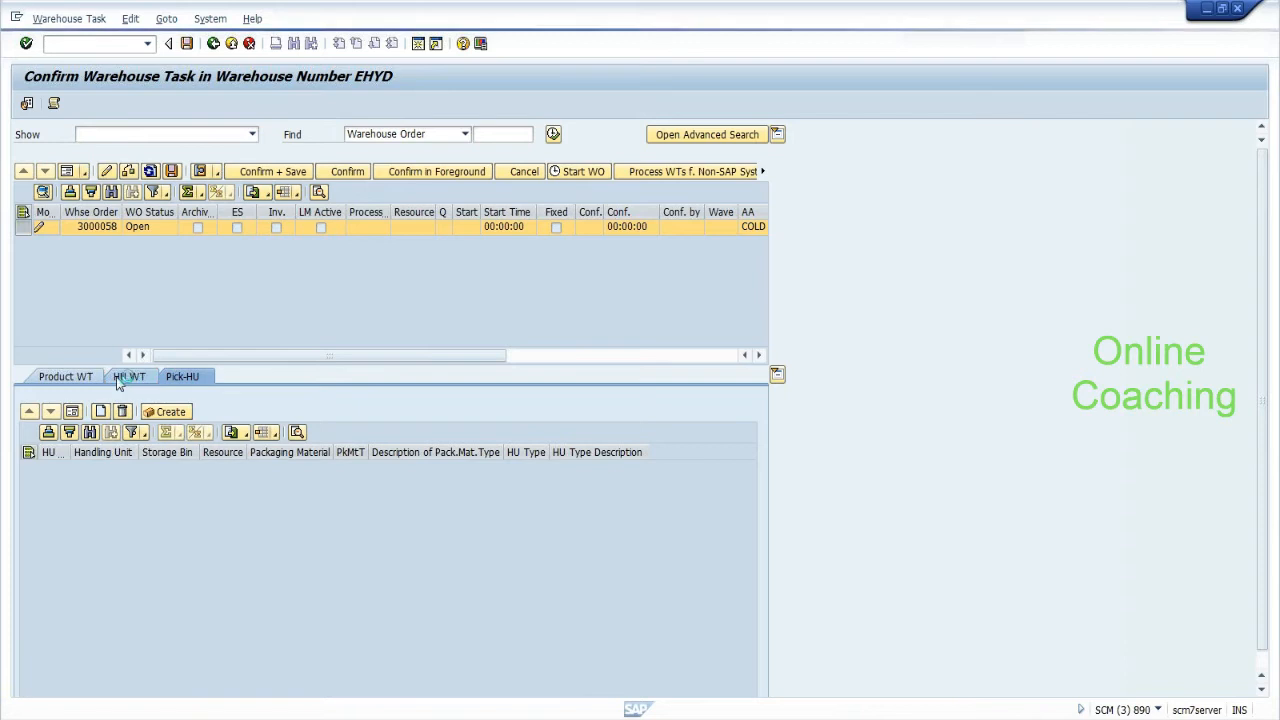
left_click(73, 377)
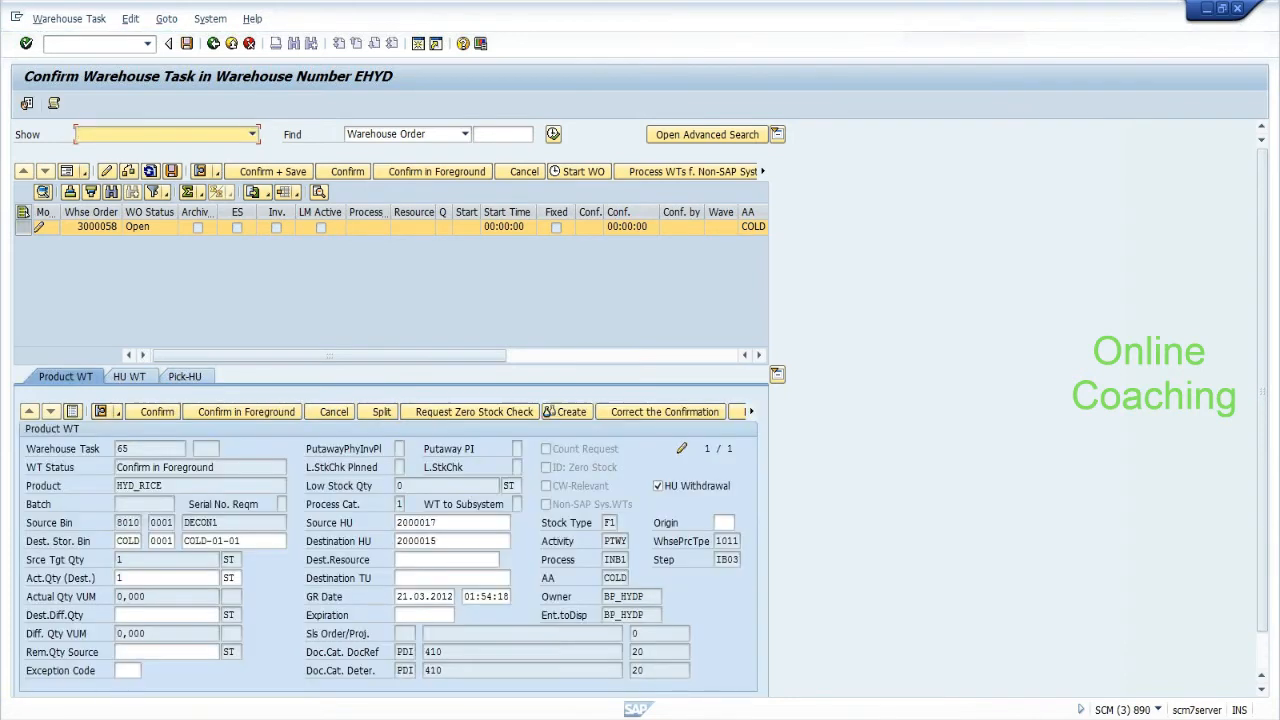
left_click(446, 541)
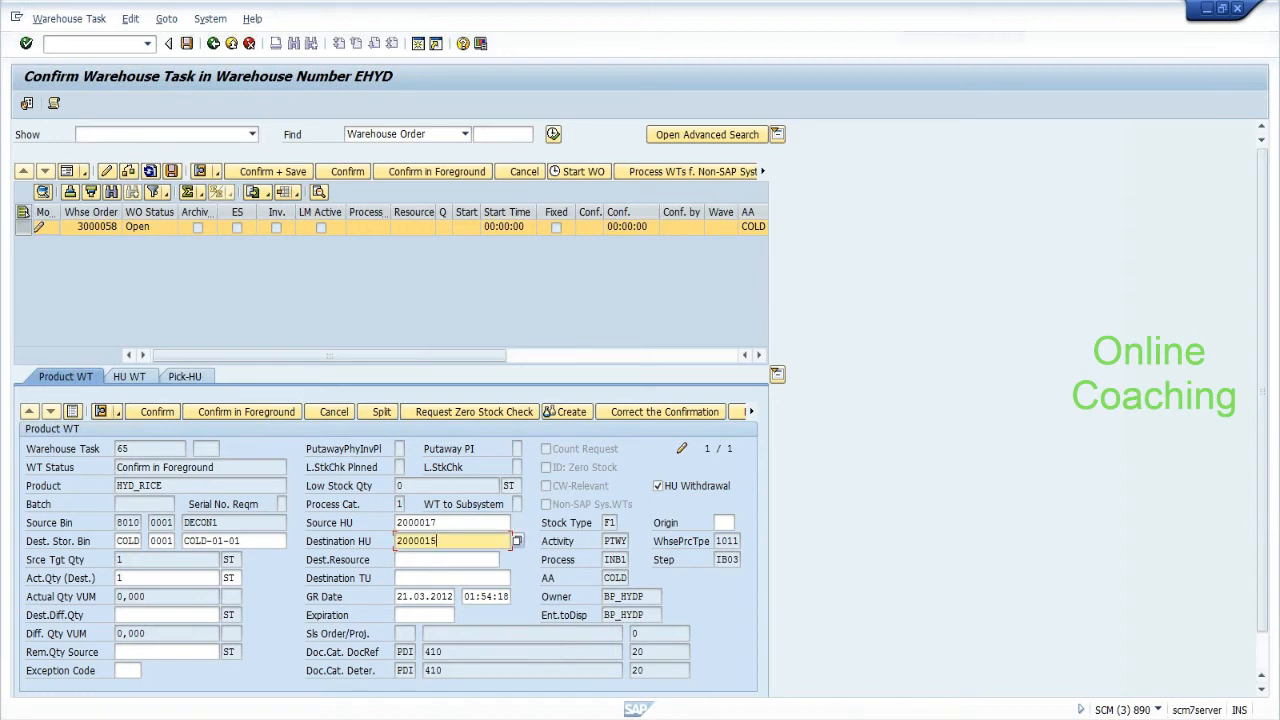
left_click(259, 521)
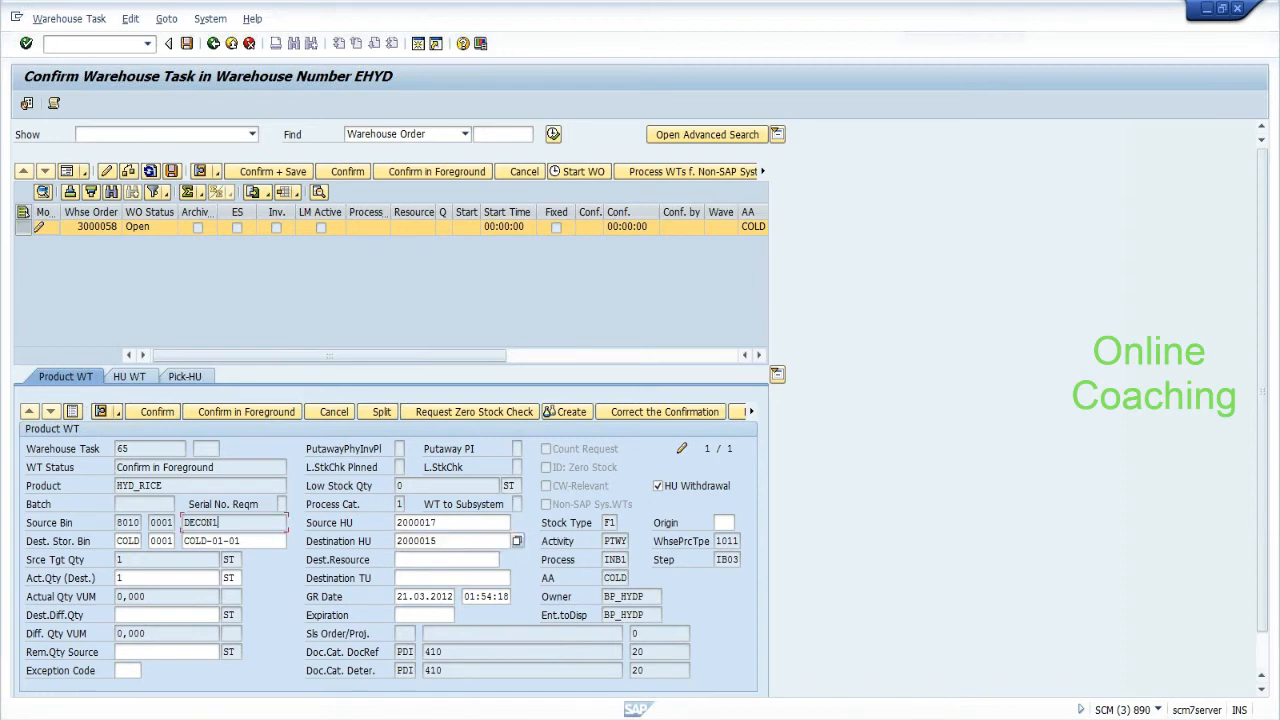
left_click_drag(440, 541, 395, 541)
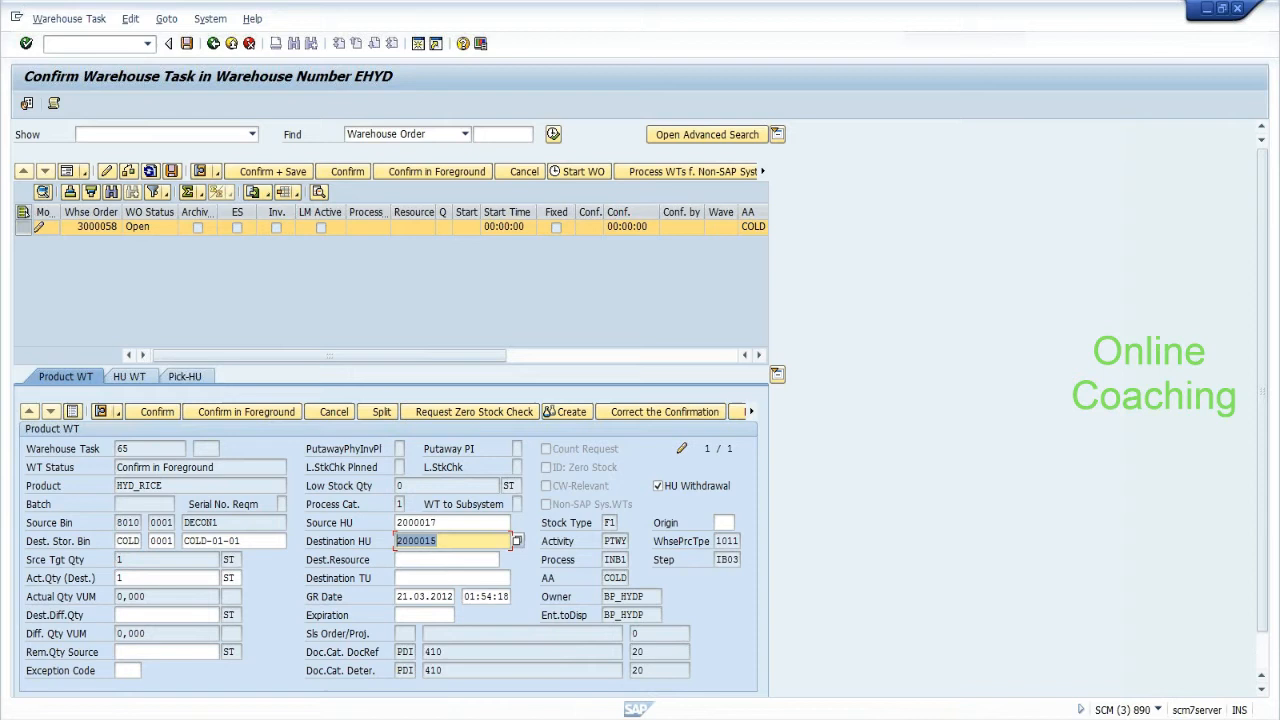
left_click(440, 541)
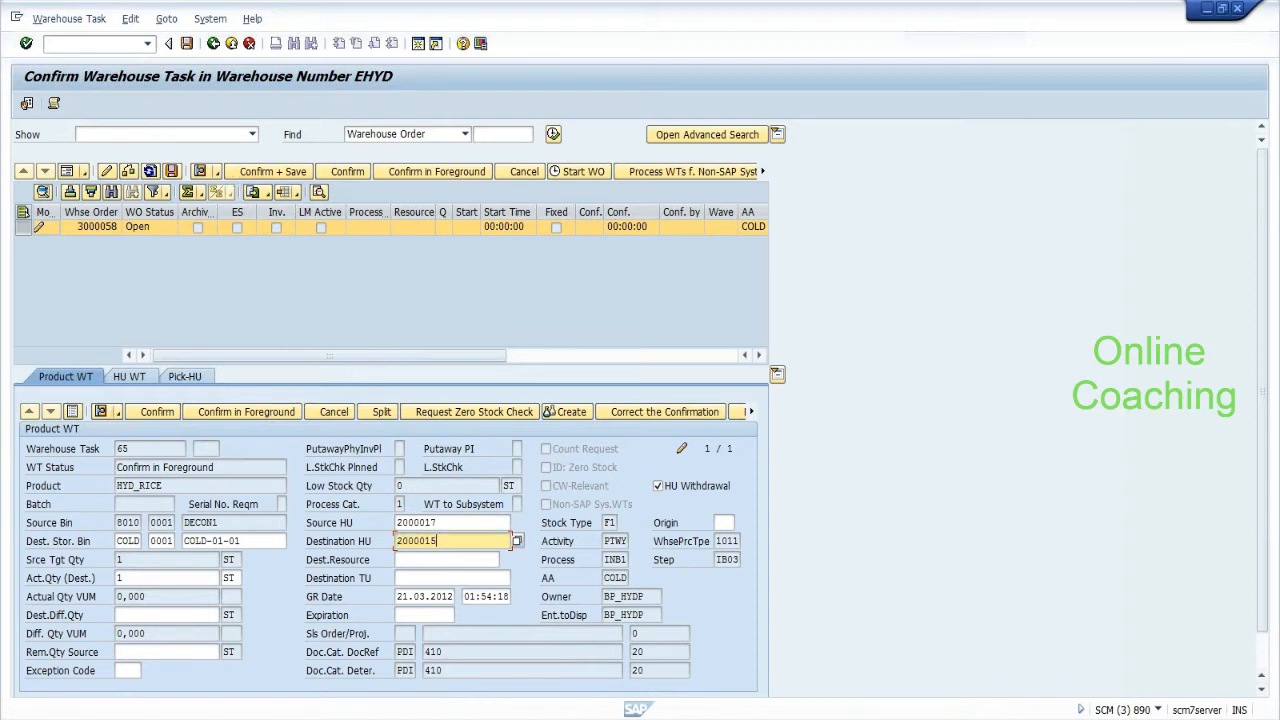
left_click(16, 18)
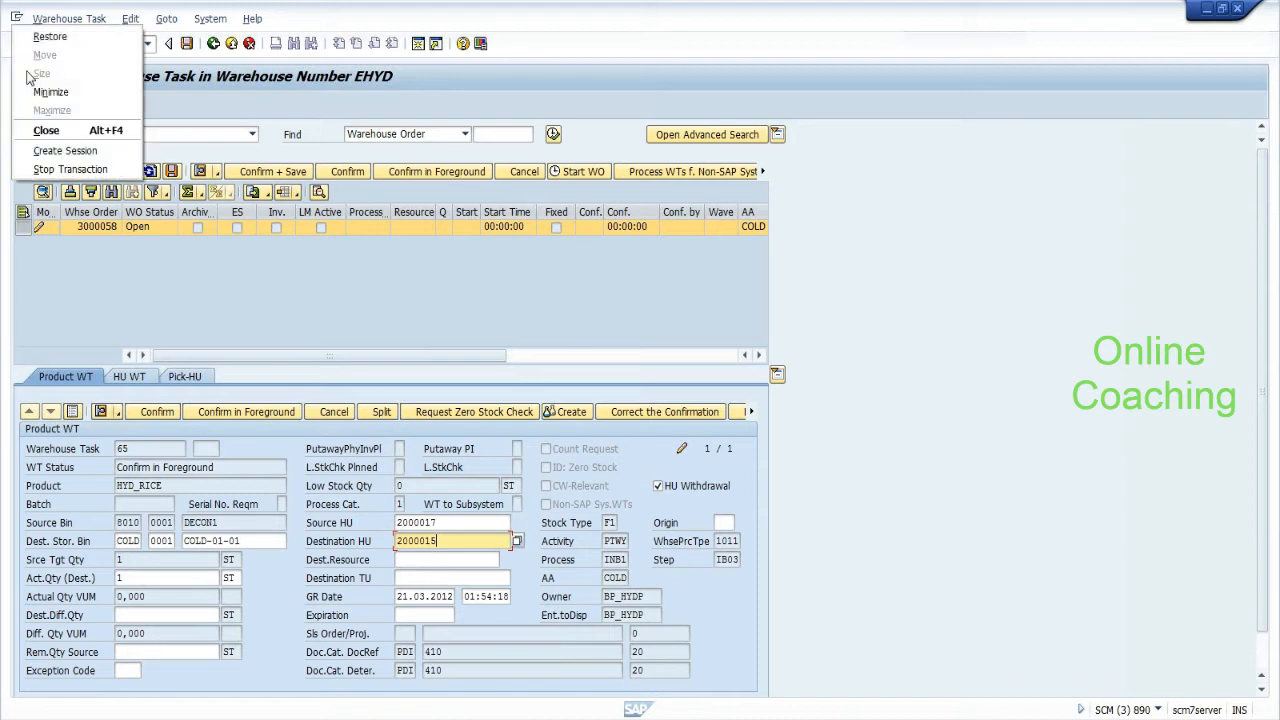
left_click(34, 152)
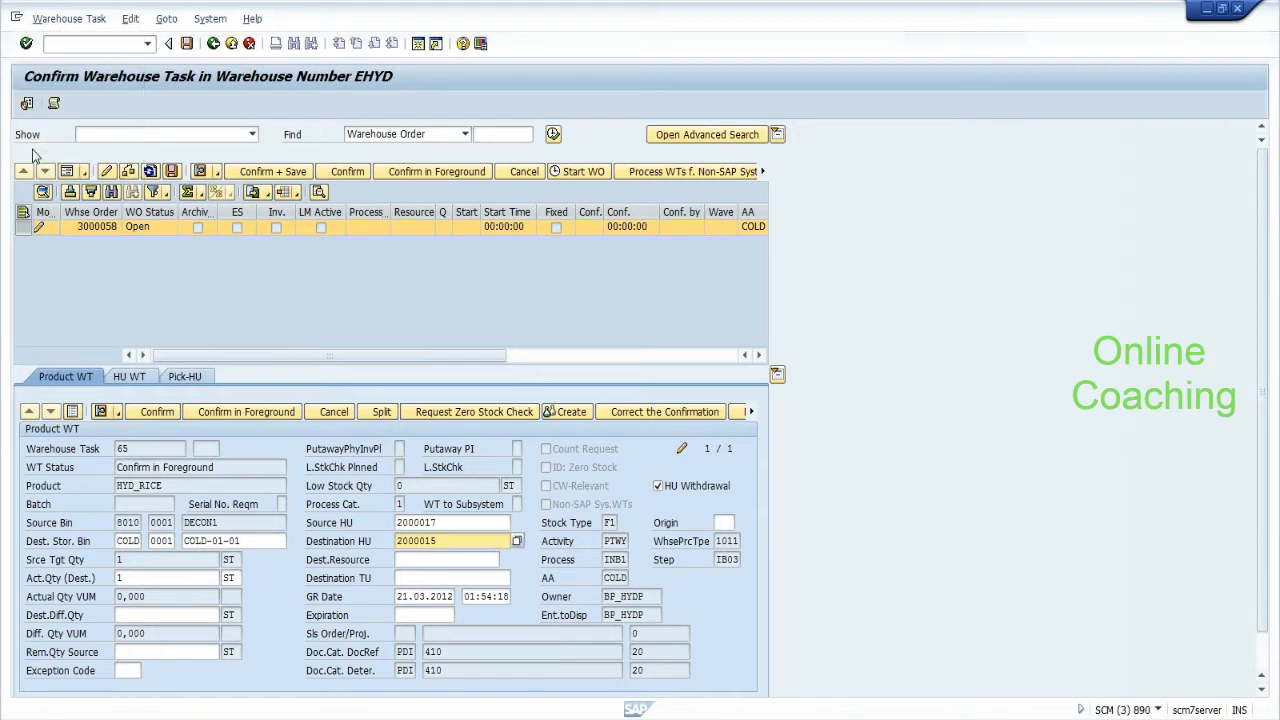
Run /n/scwm/dcon and list the HUs waiting at deconsolidation bin DECON1.
type("/n/scwm/dco")
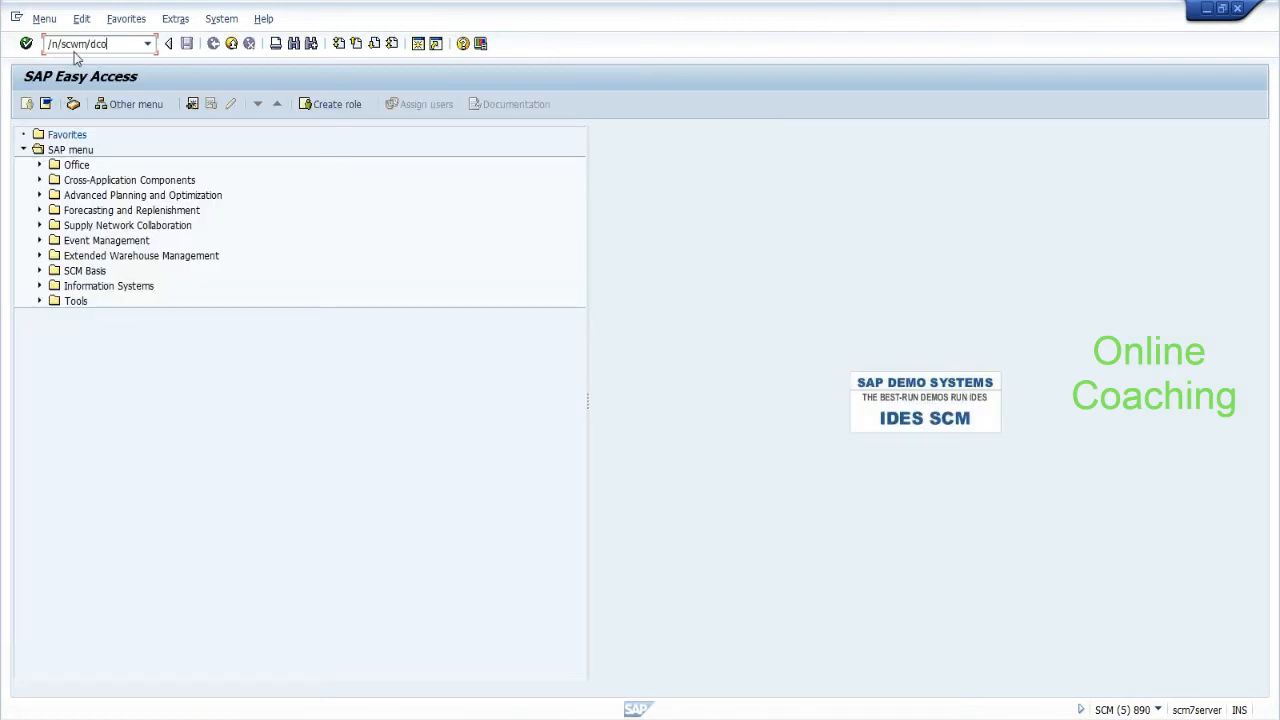
type("ns")
key("Return")
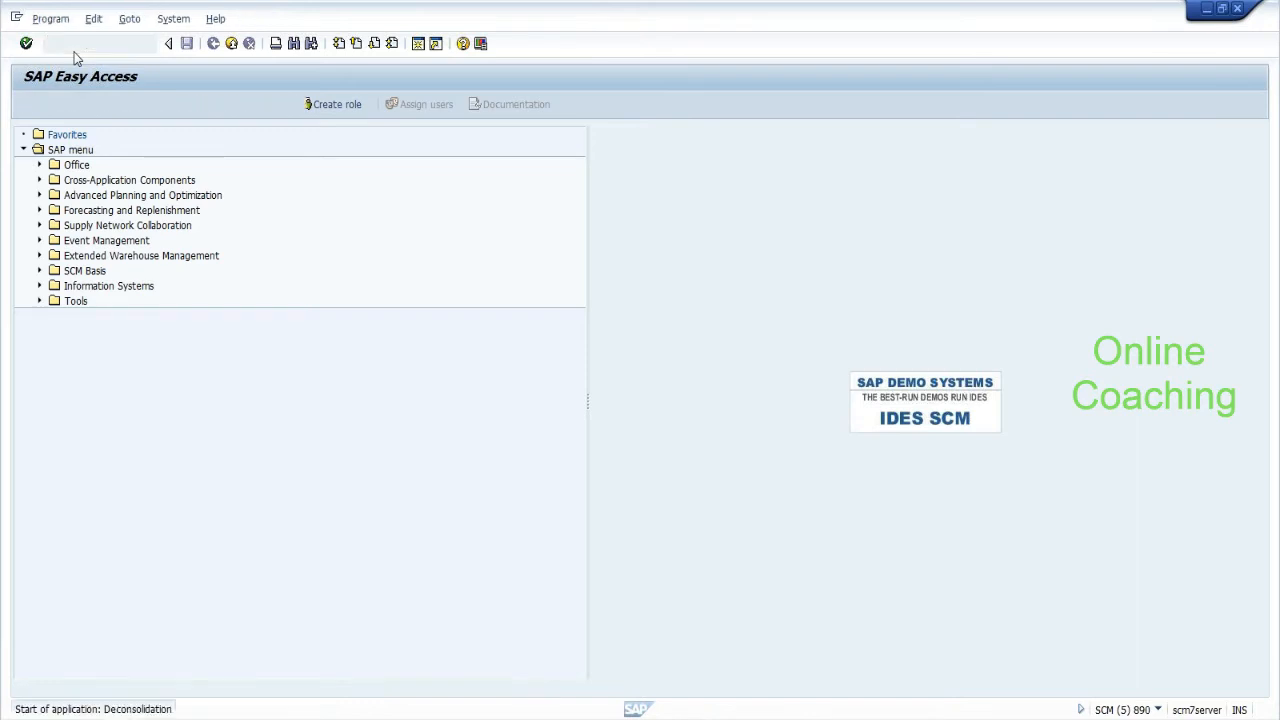
left_click(28, 105)
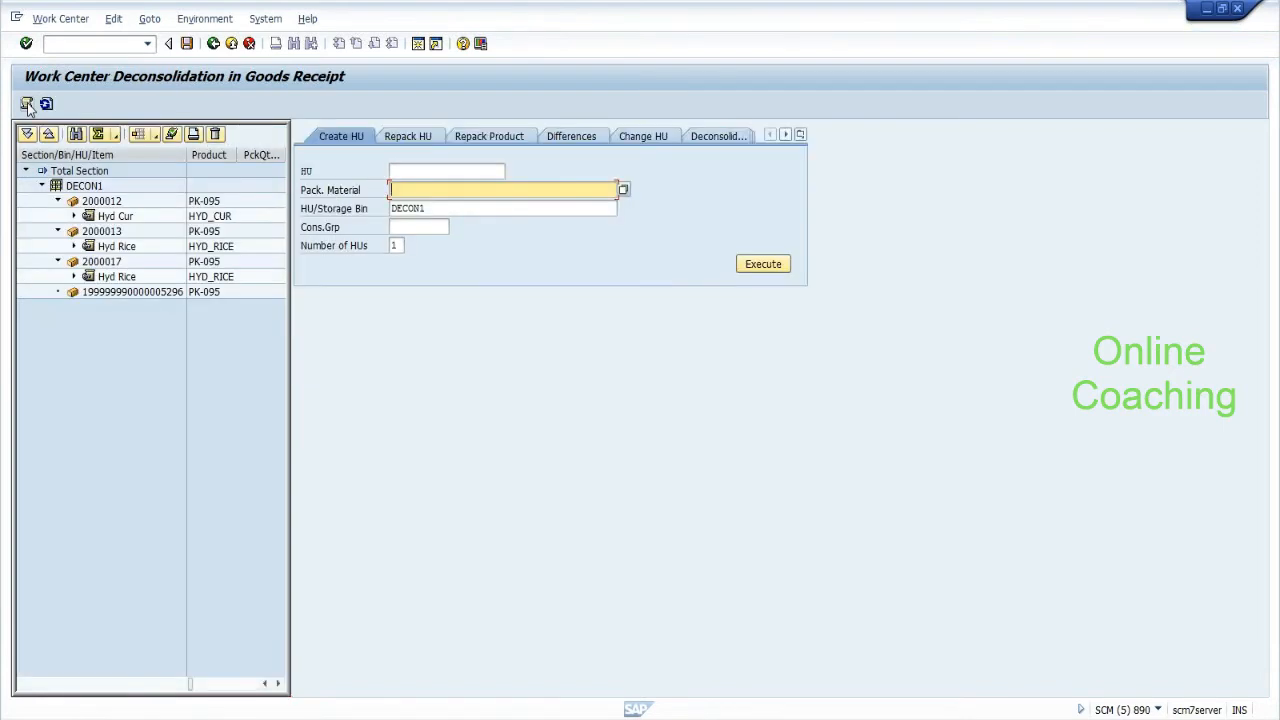
Leave the deconsolidation work center and start the warehouse monitor with /scwm/mon for EHYD.
left_click(214, 46)
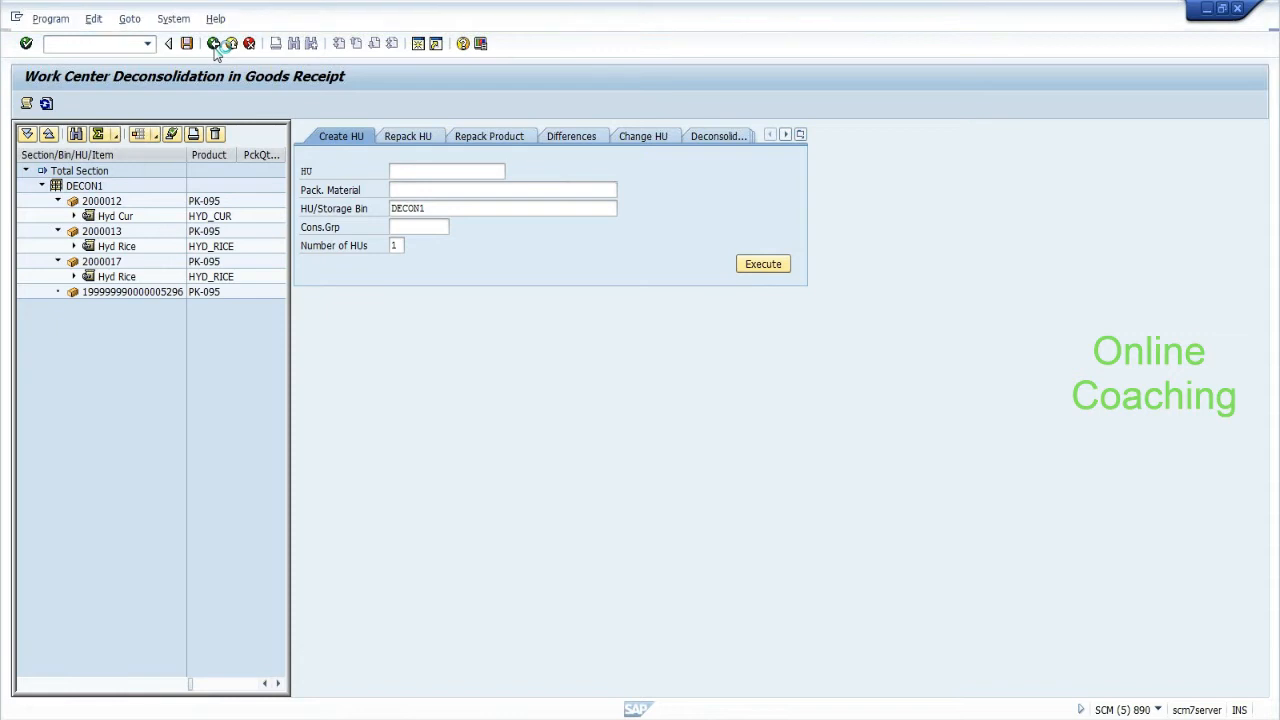
type("/scwm/mon")
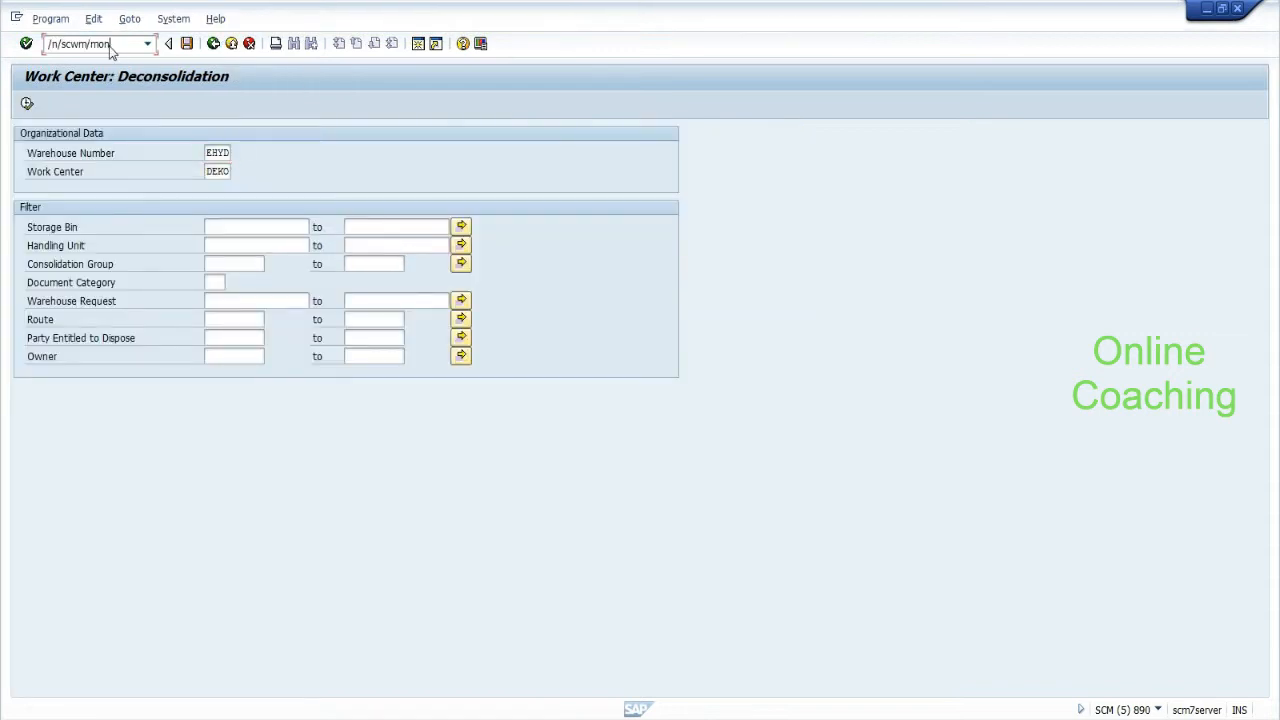
key("Return")
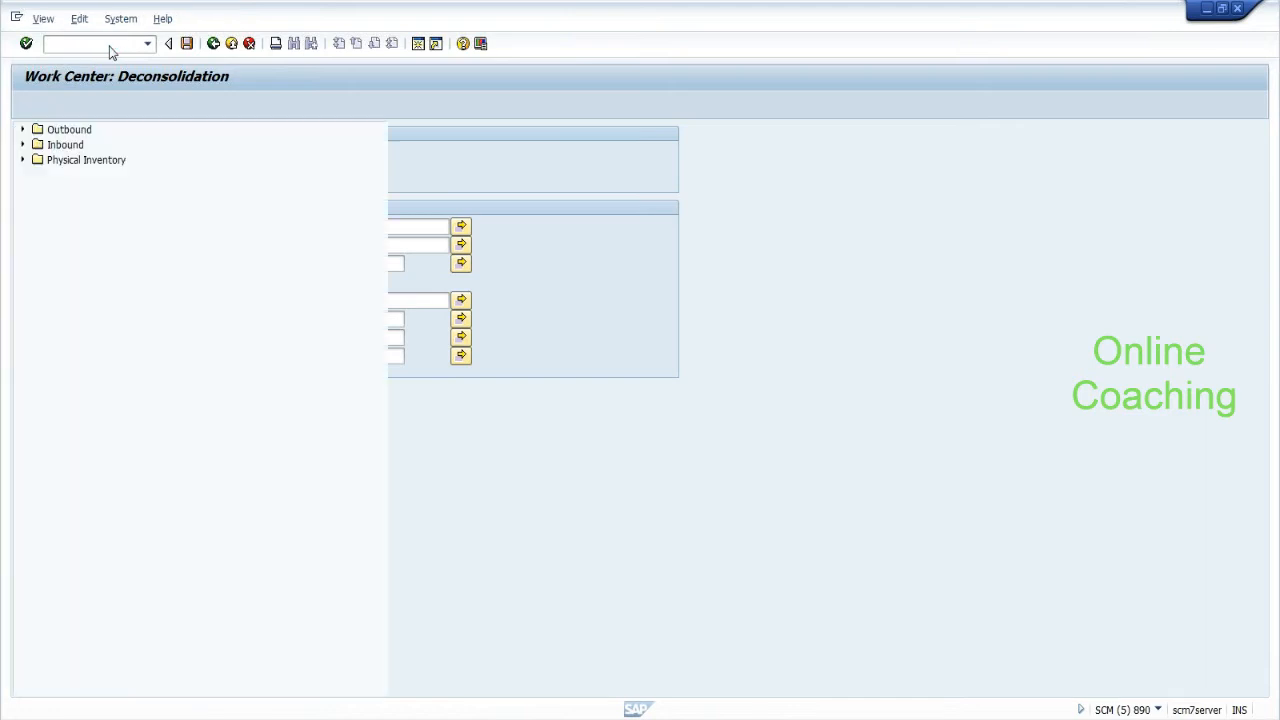
In the monitor, expand Stock and Bin > Handling Unit and bring up the HU search.
left_click(23, 191)
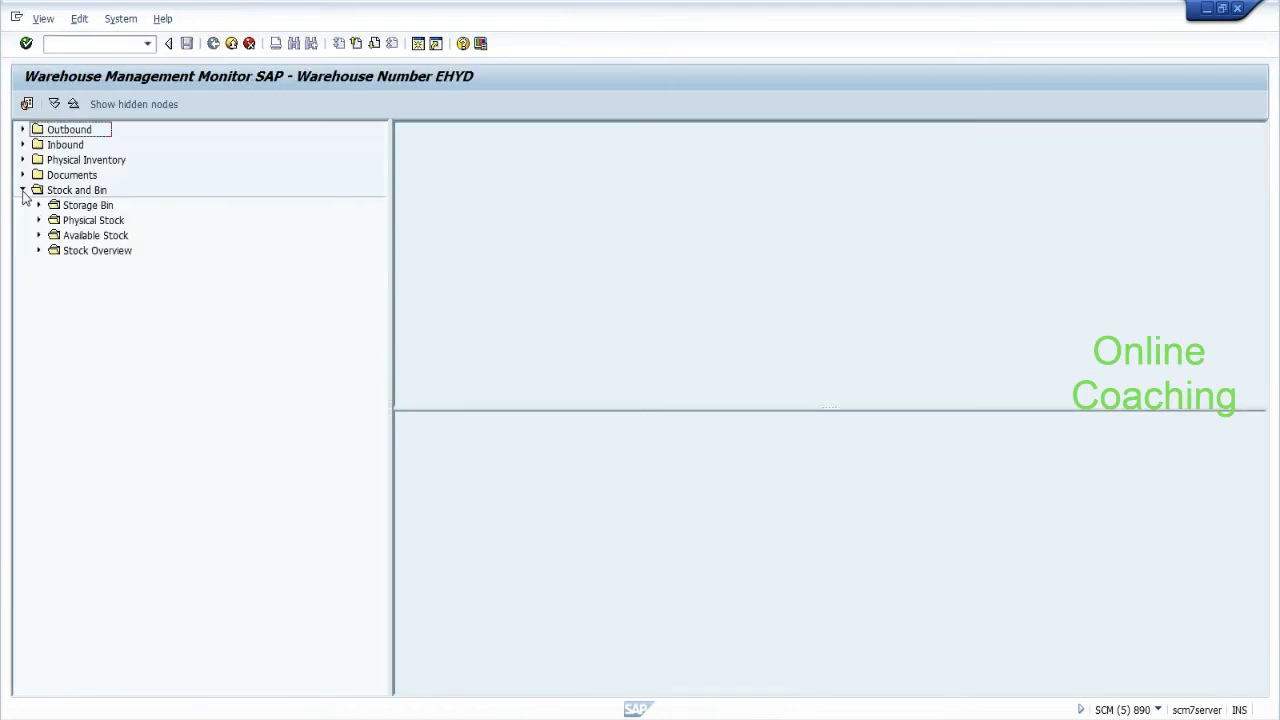
left_click(38, 296)
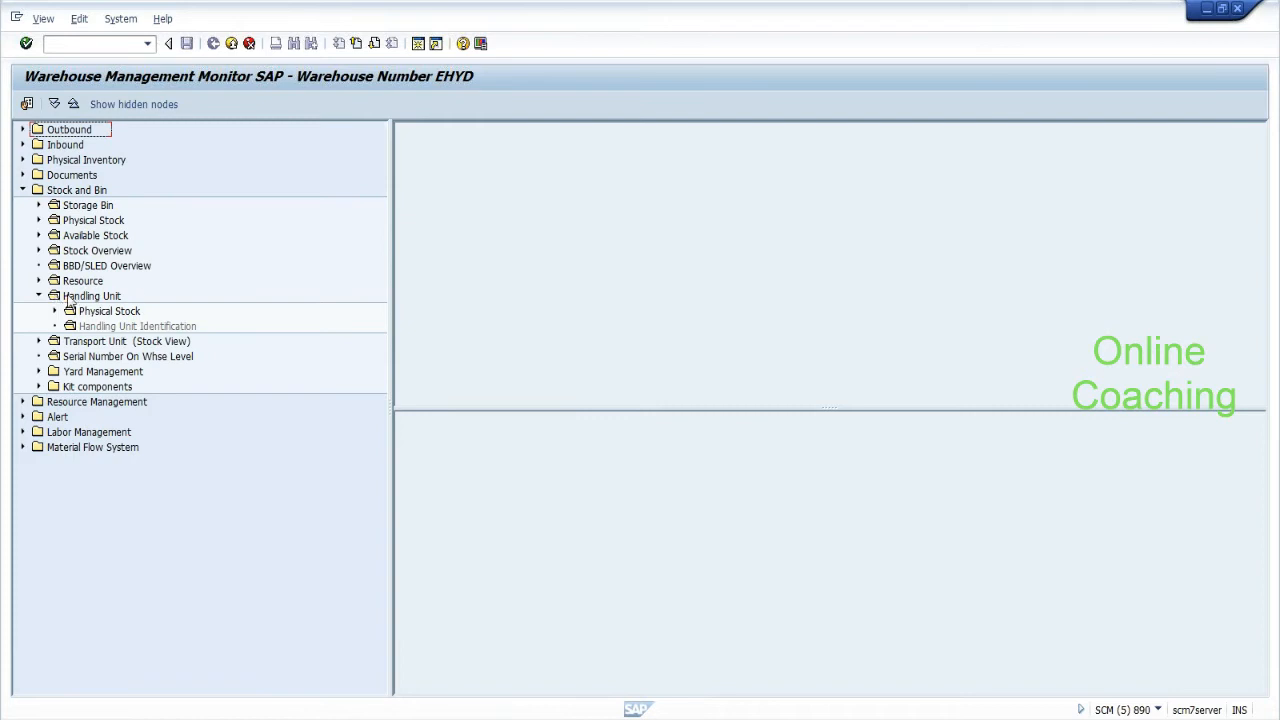
left_click(70, 297)
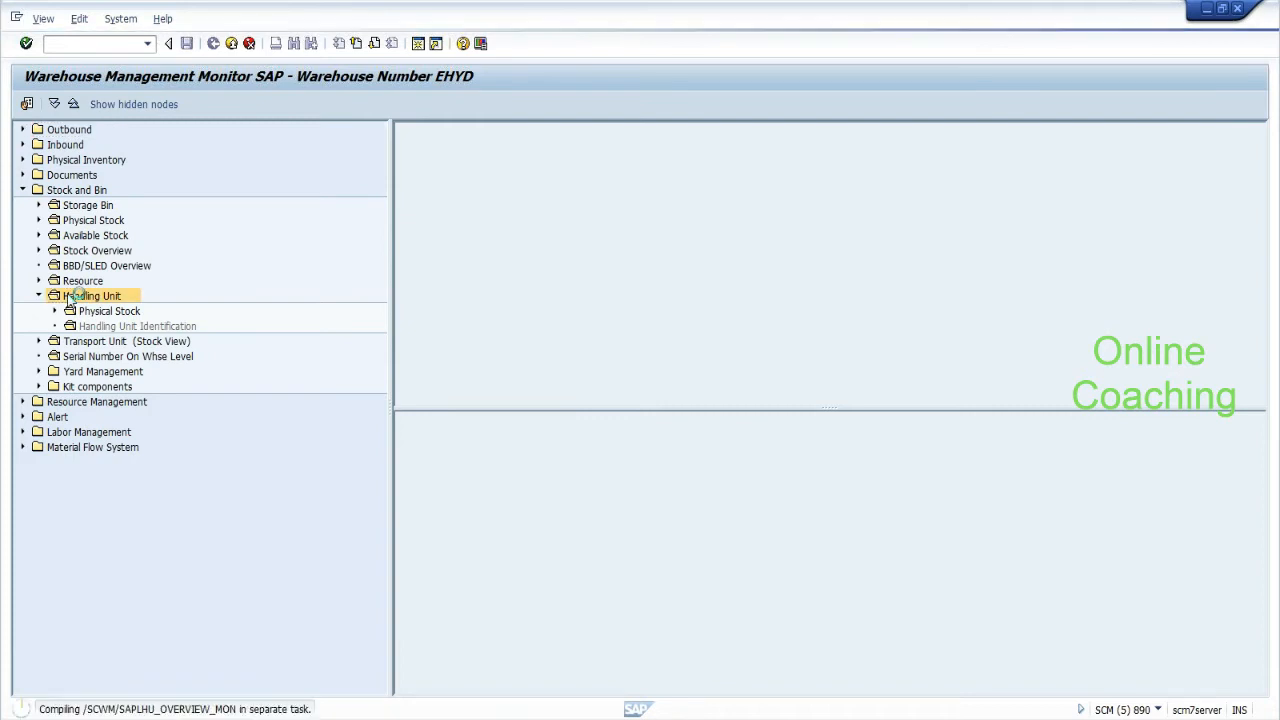
key("alt+Tab")
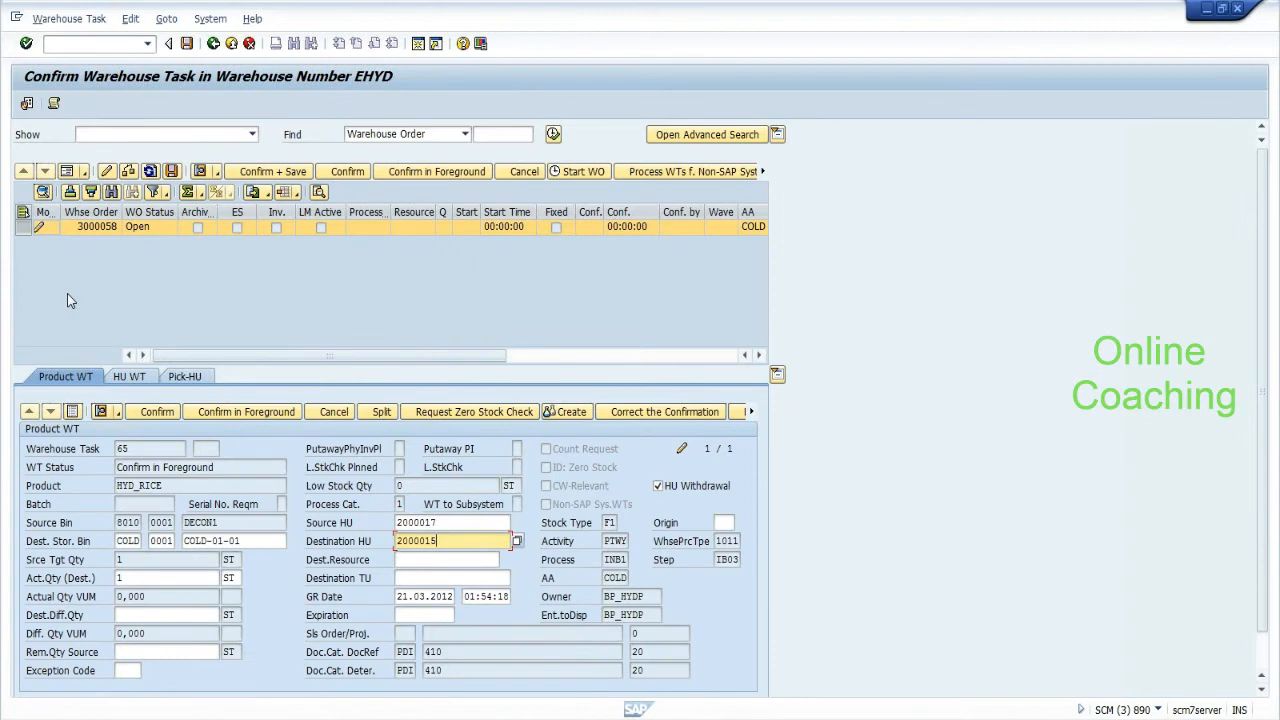
key("alt+Tab")
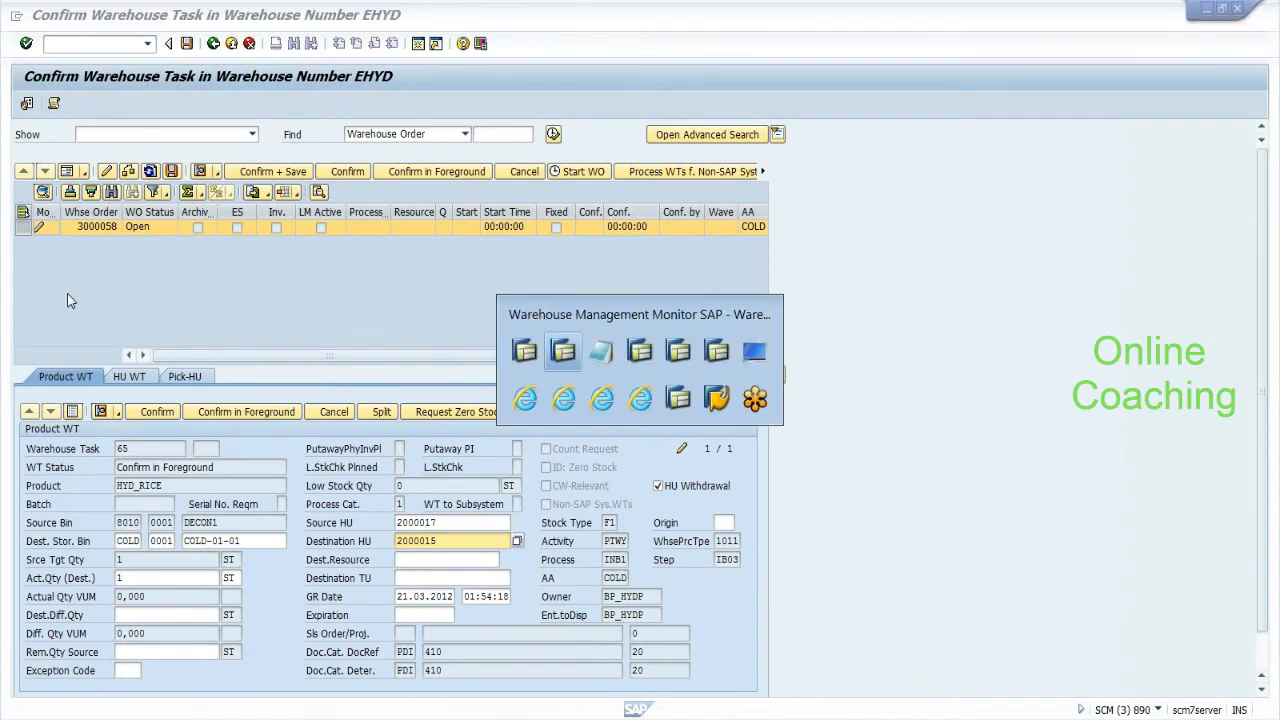
Search for HU 2000015, located in bin COLD-01-01, then return to confirming task 65.
type("2000015")
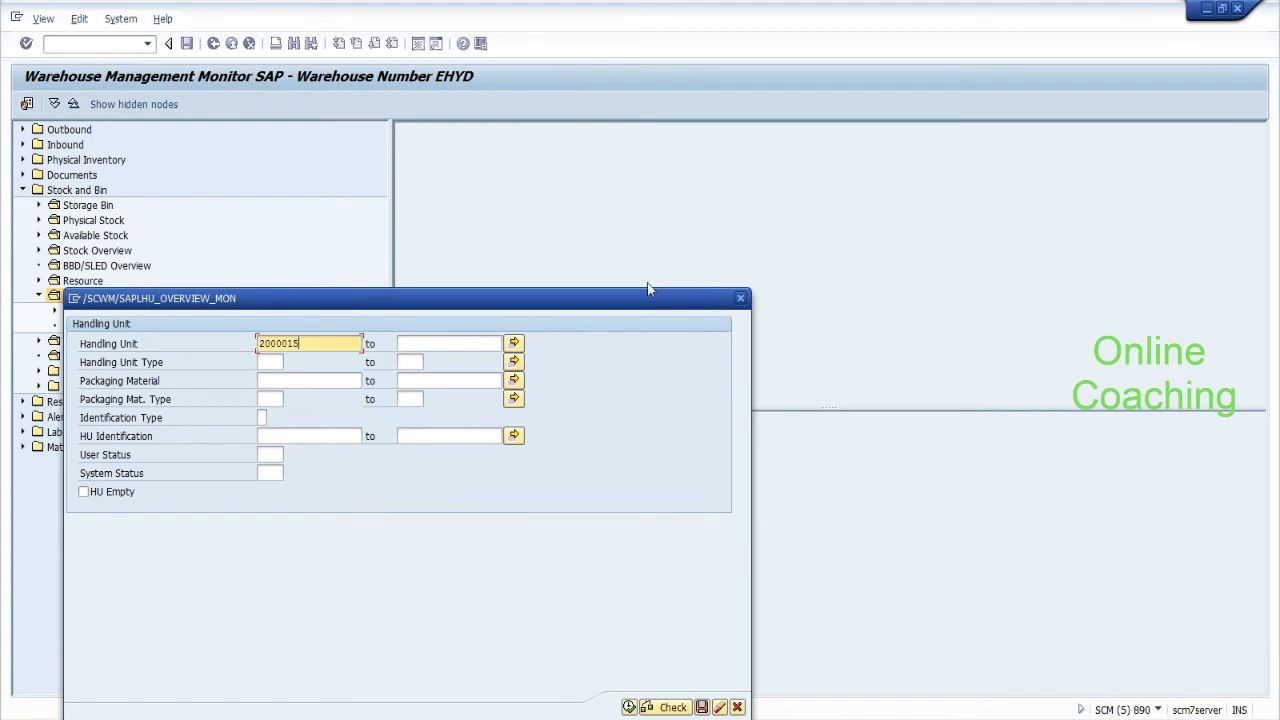
left_click_drag(650, 292, 675, 185)
left_click(652, 582)
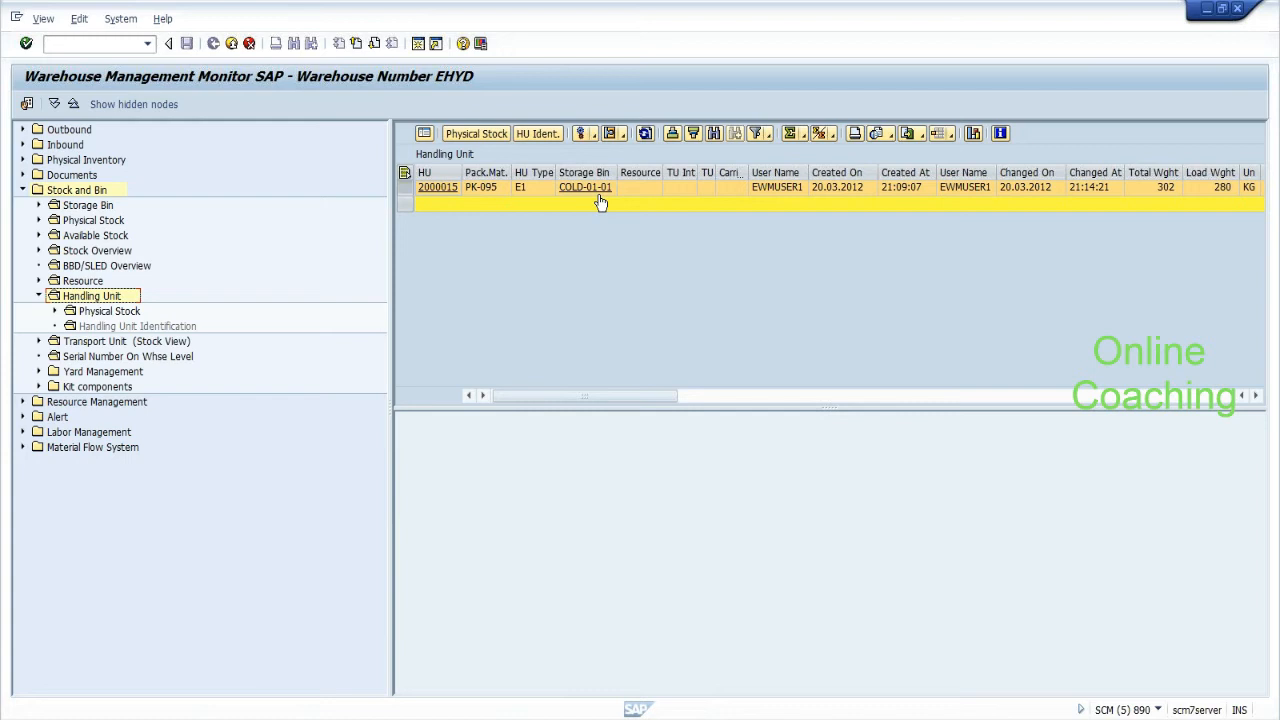
key("alt+Tab")
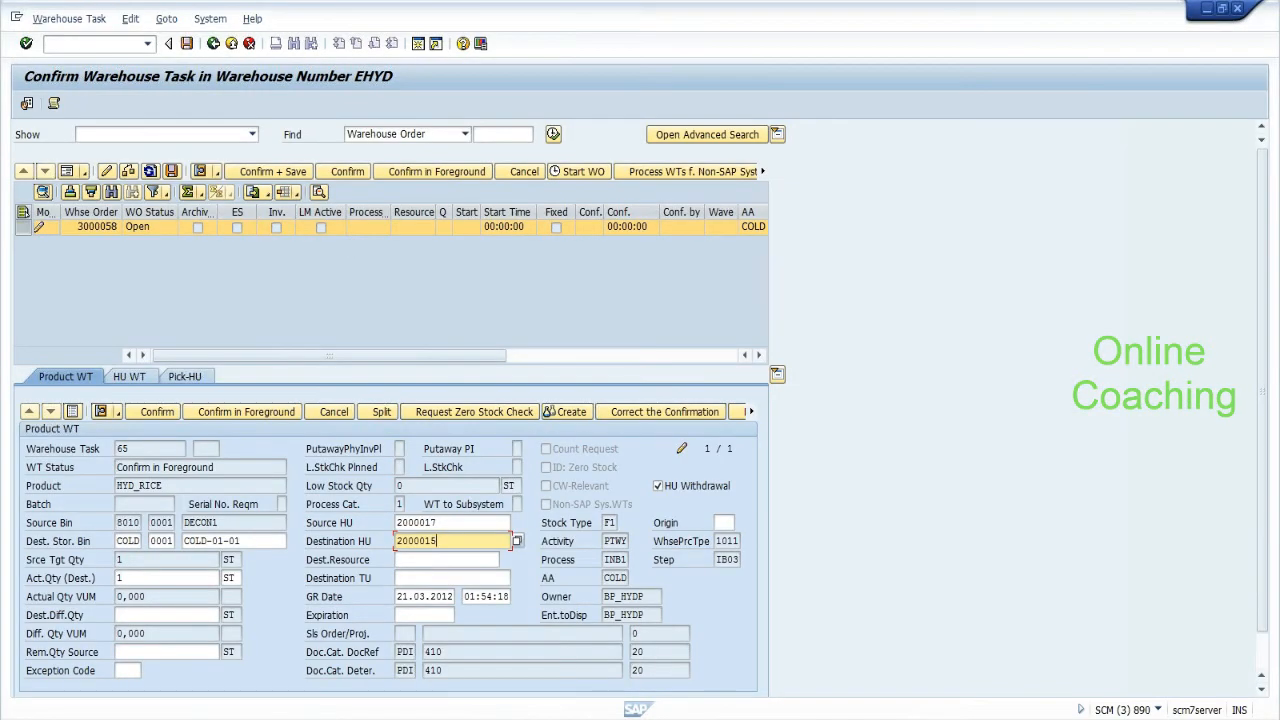
left_click(466, 523)
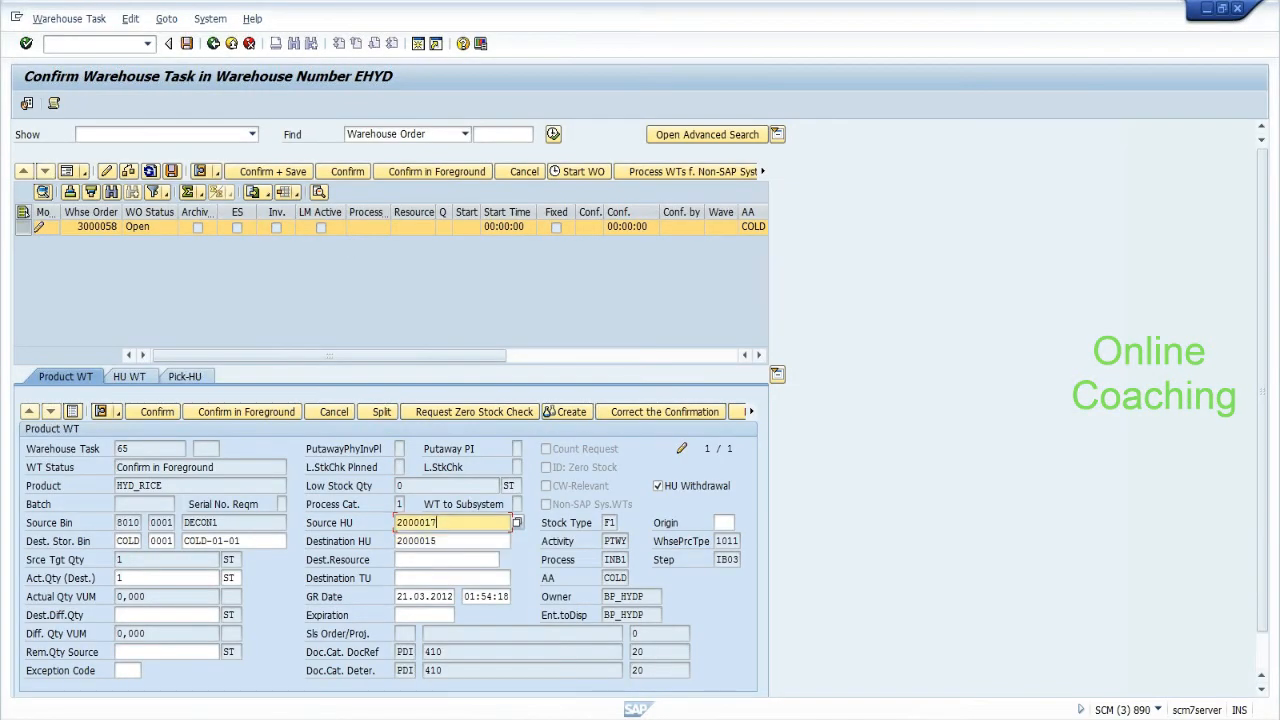
Change task 65's destination HU from 2000015 to 2000017.
left_click(449, 539)
key("BackSpace")
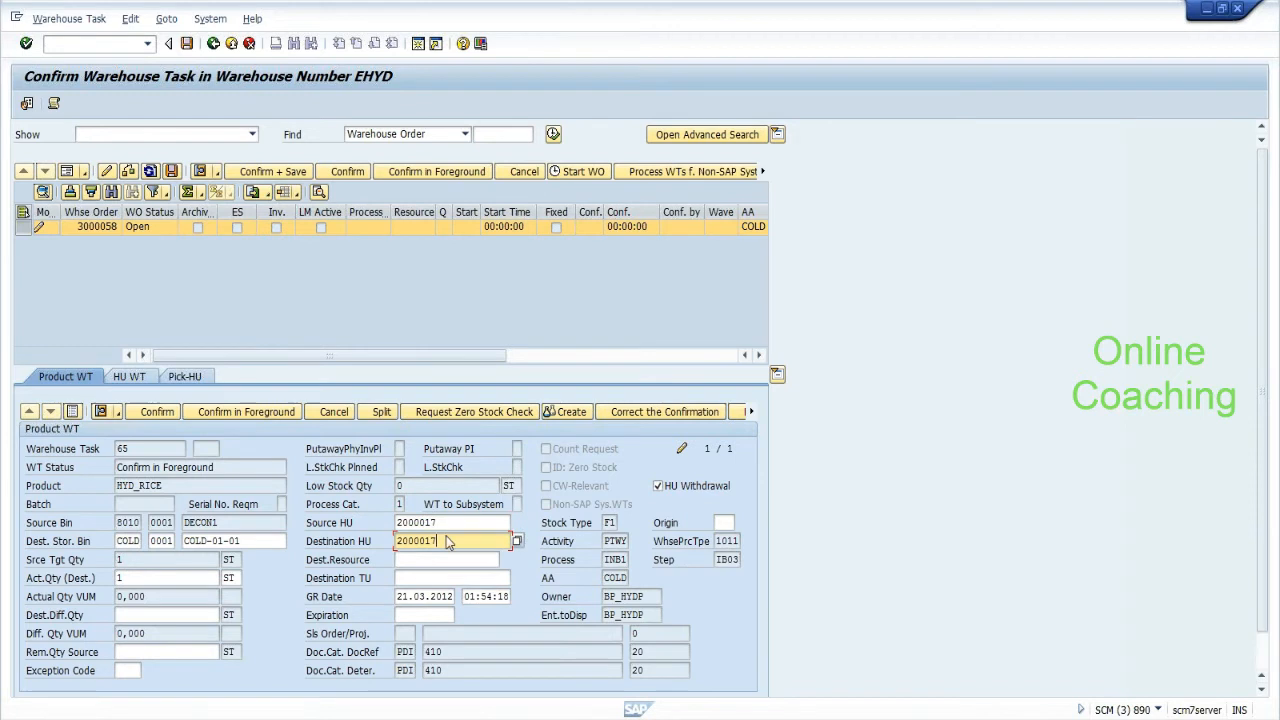
type("7")
key("Return")
Change the destination bin from COLD-01-01 to COLD-01-02 and submit the task for confirmation.
left_click(448, 542)
left_click(248, 541)
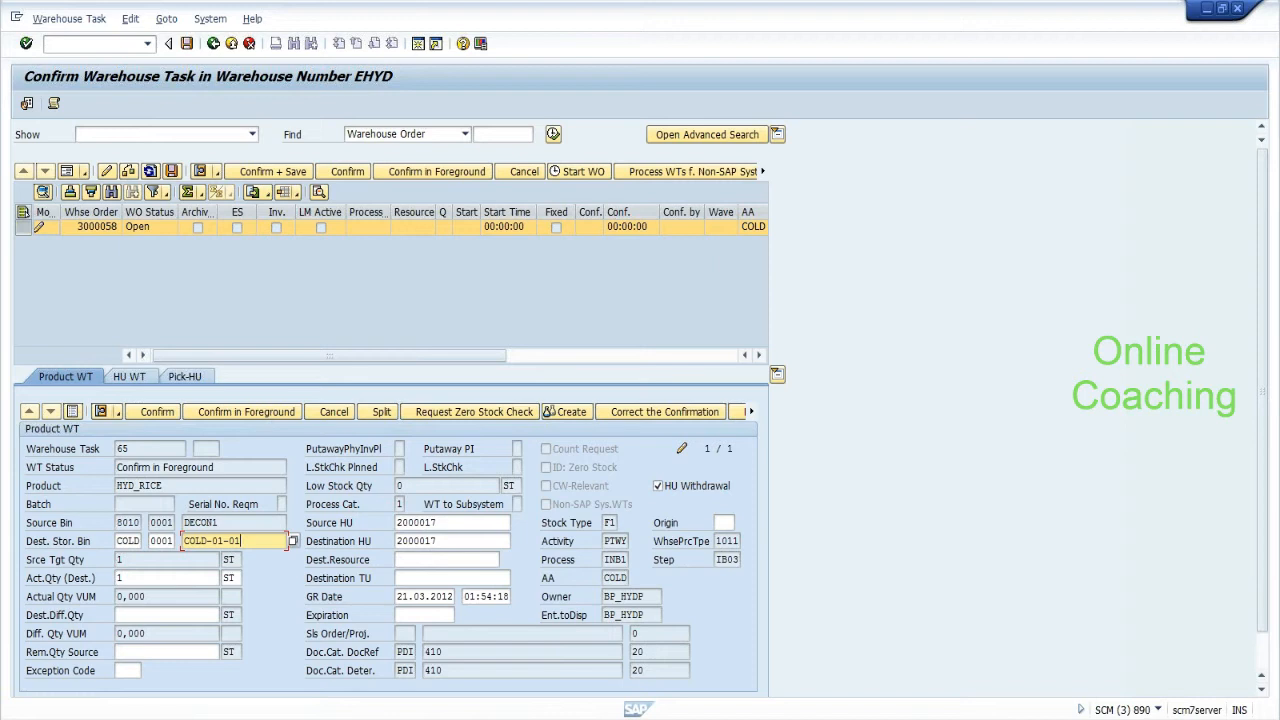
key("shift+Left")
key("shift+Left")
key("shift+Left")
key("shift+Left")
key("shift+Left")
key("shift+Left")
key("shift+Left")
key("shift+Left")
key("shift+Left")
key("shift+Left")
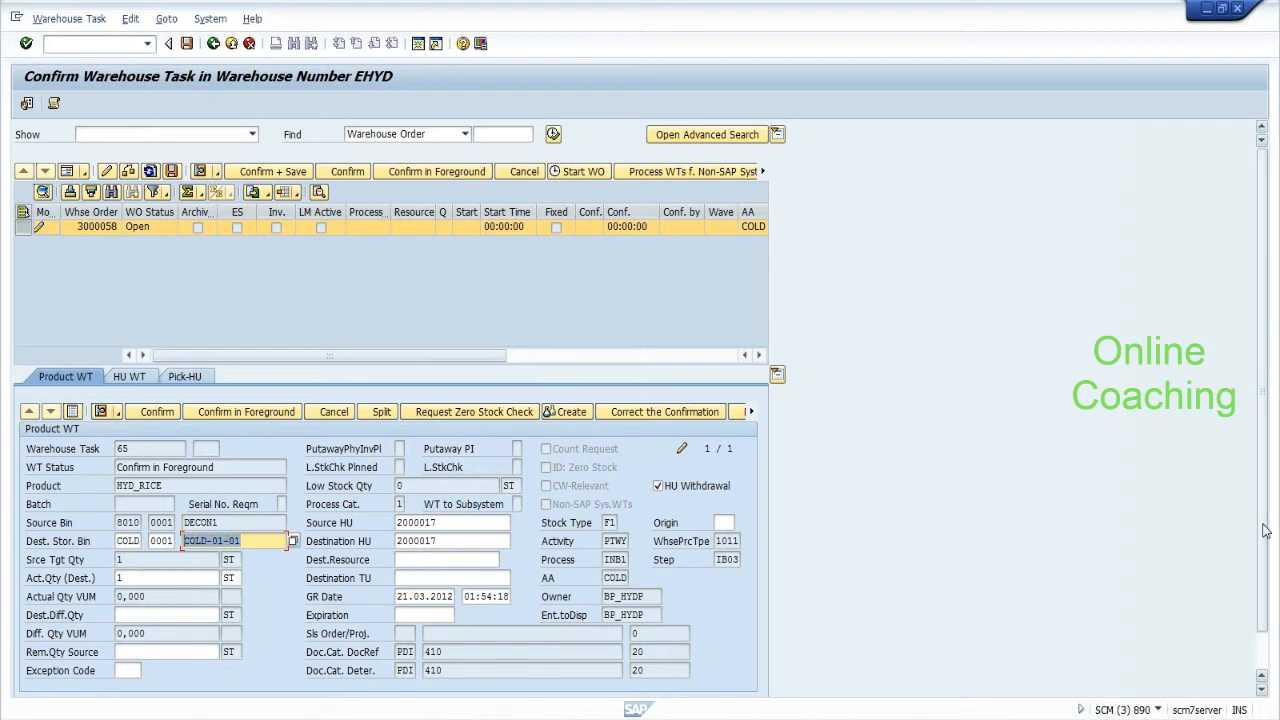
left_click_drag(1265, 529, 1265, 602)
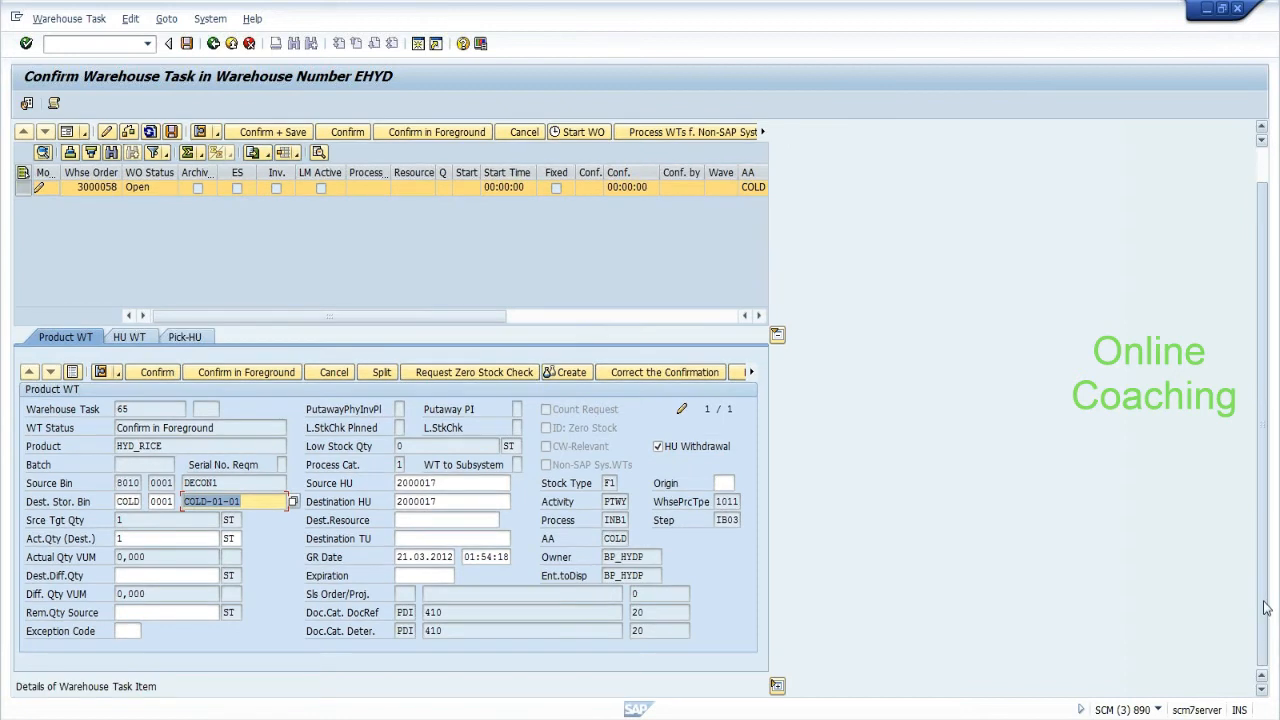
left_click(246, 502)
key("BackSpace")
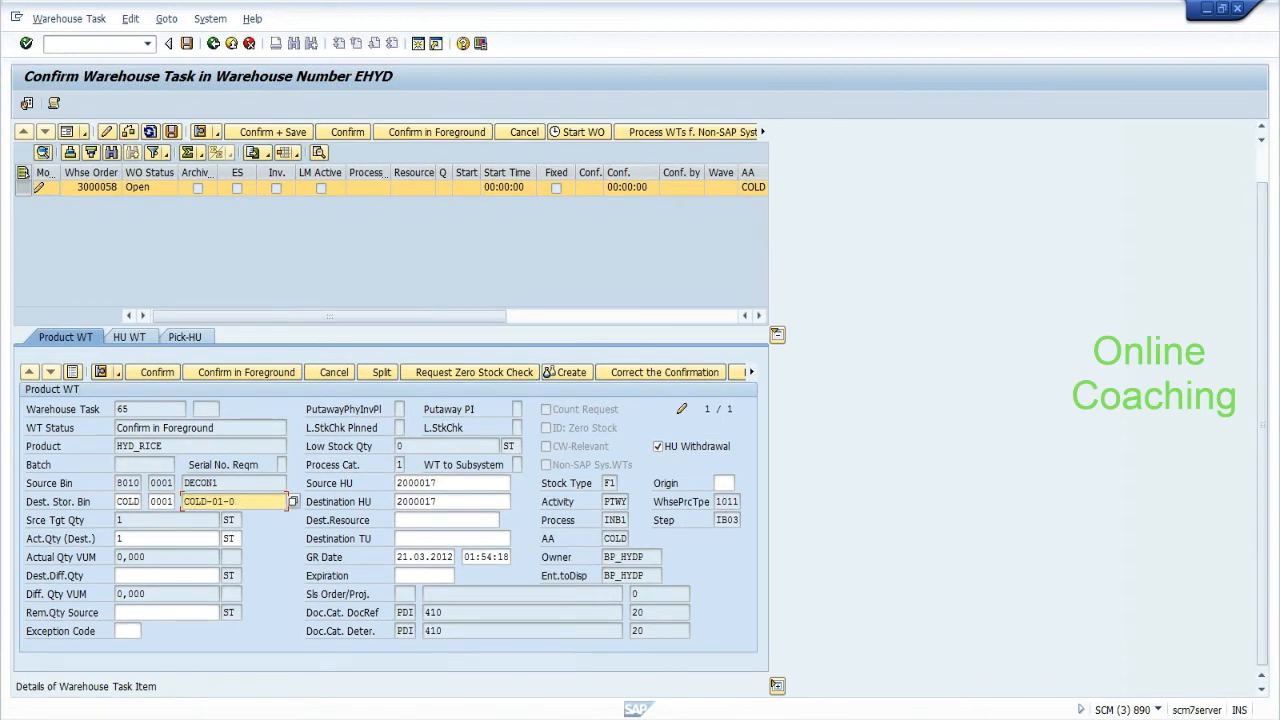
type("2")
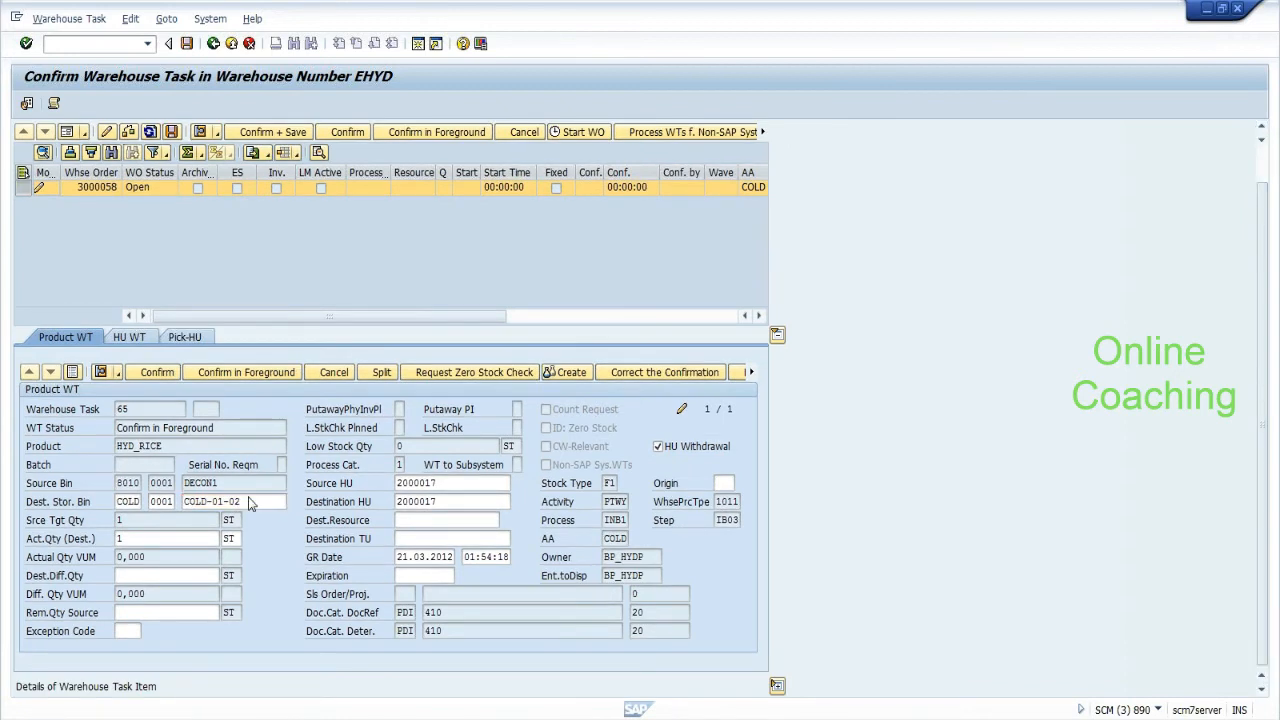
key("Return")
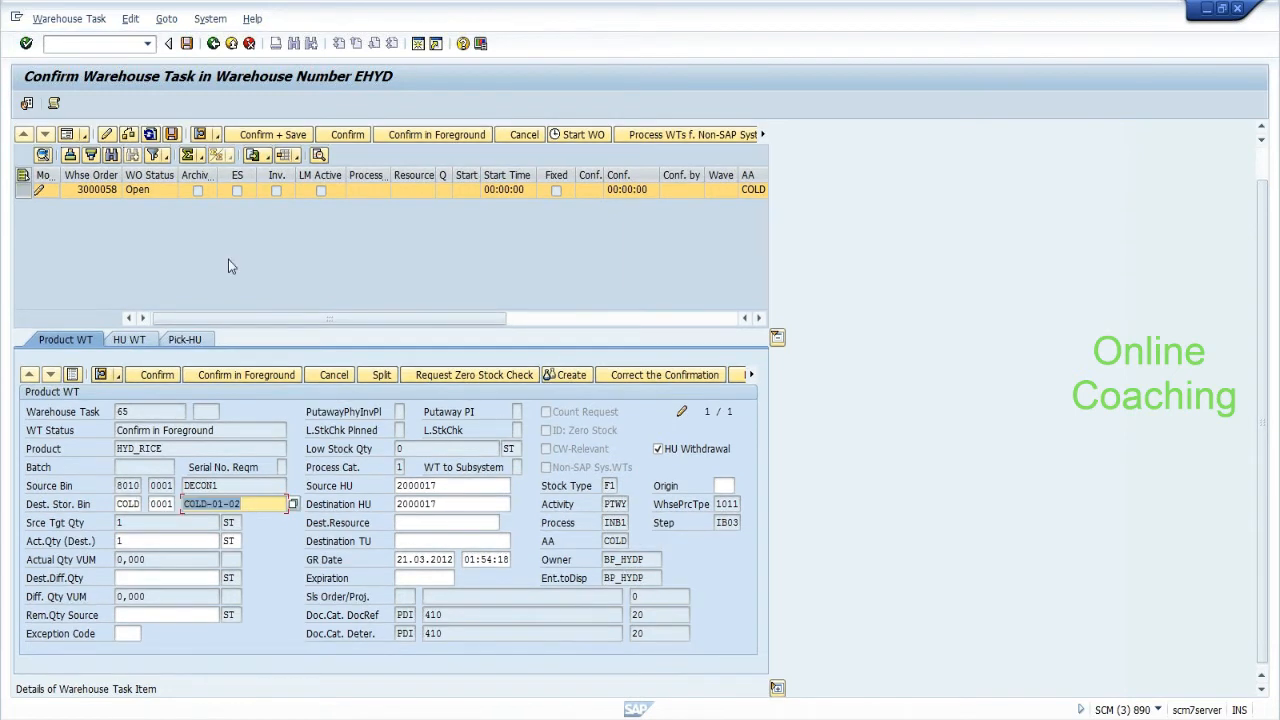
left_click(352, 136)
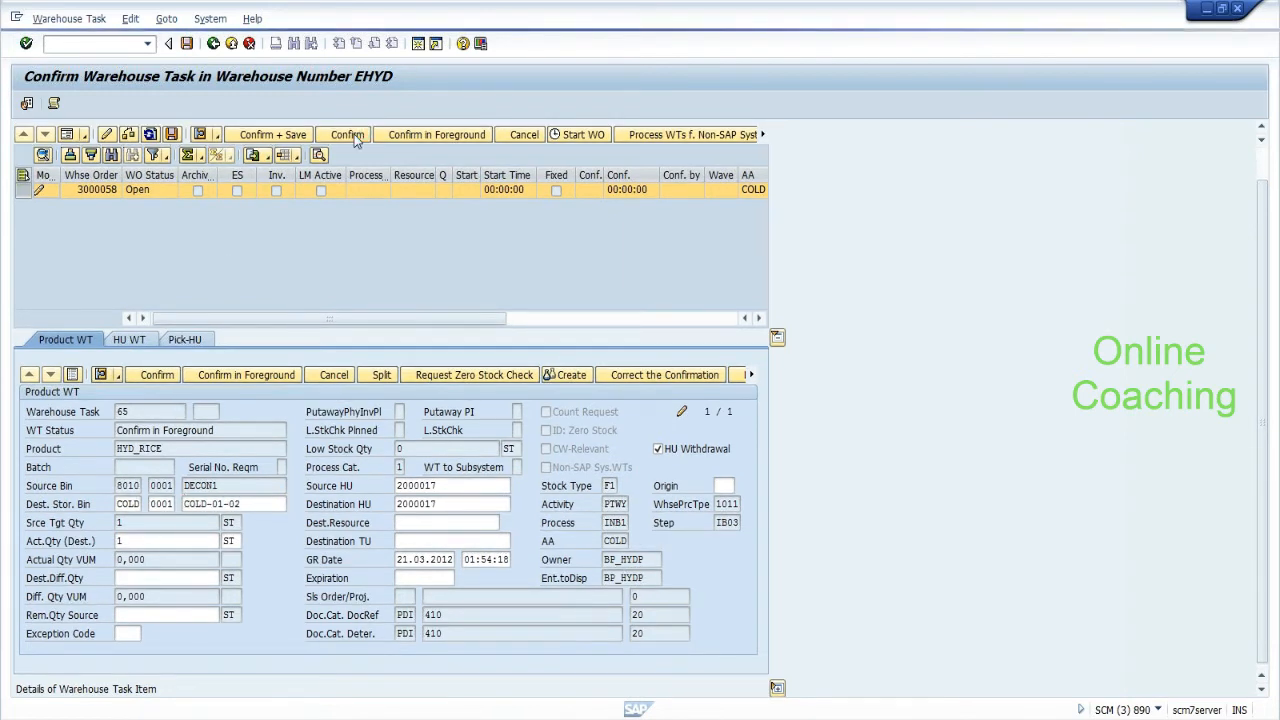
Try Confirm + Save, dismiss the missing exception code error, and restore destination bin COLD-01-01.
left_click(306, 136)
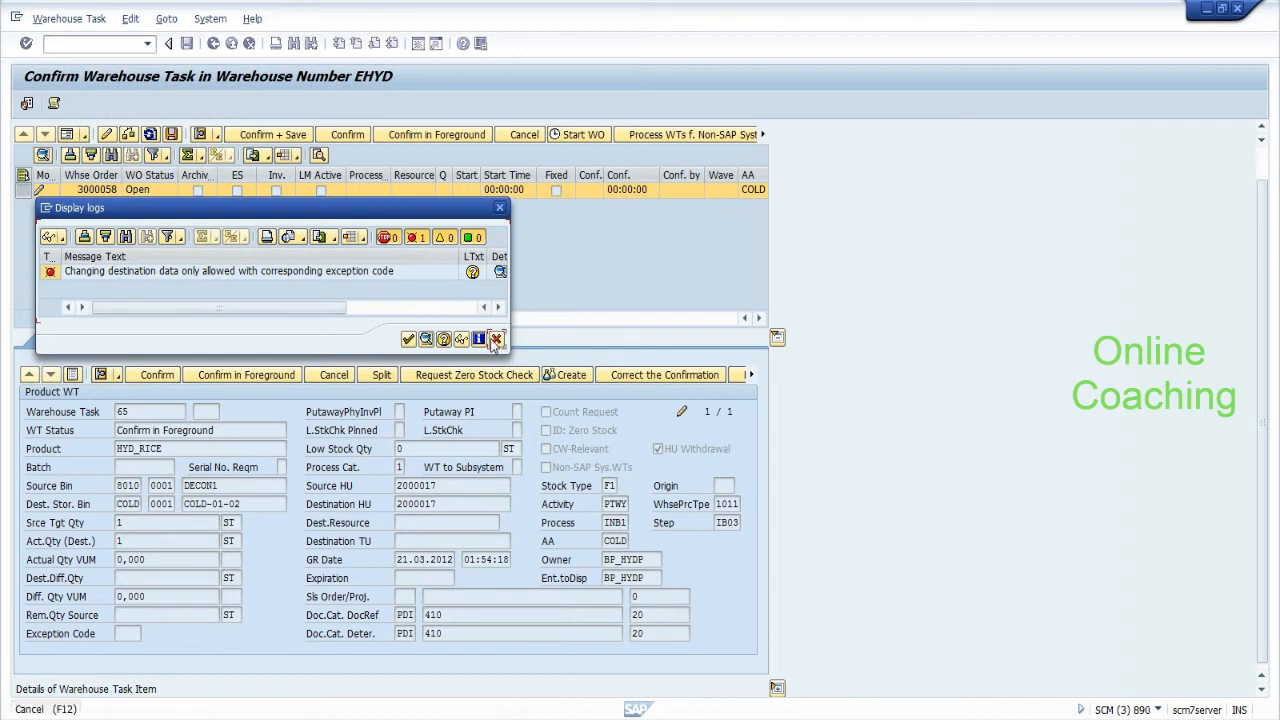
left_click(496, 339)
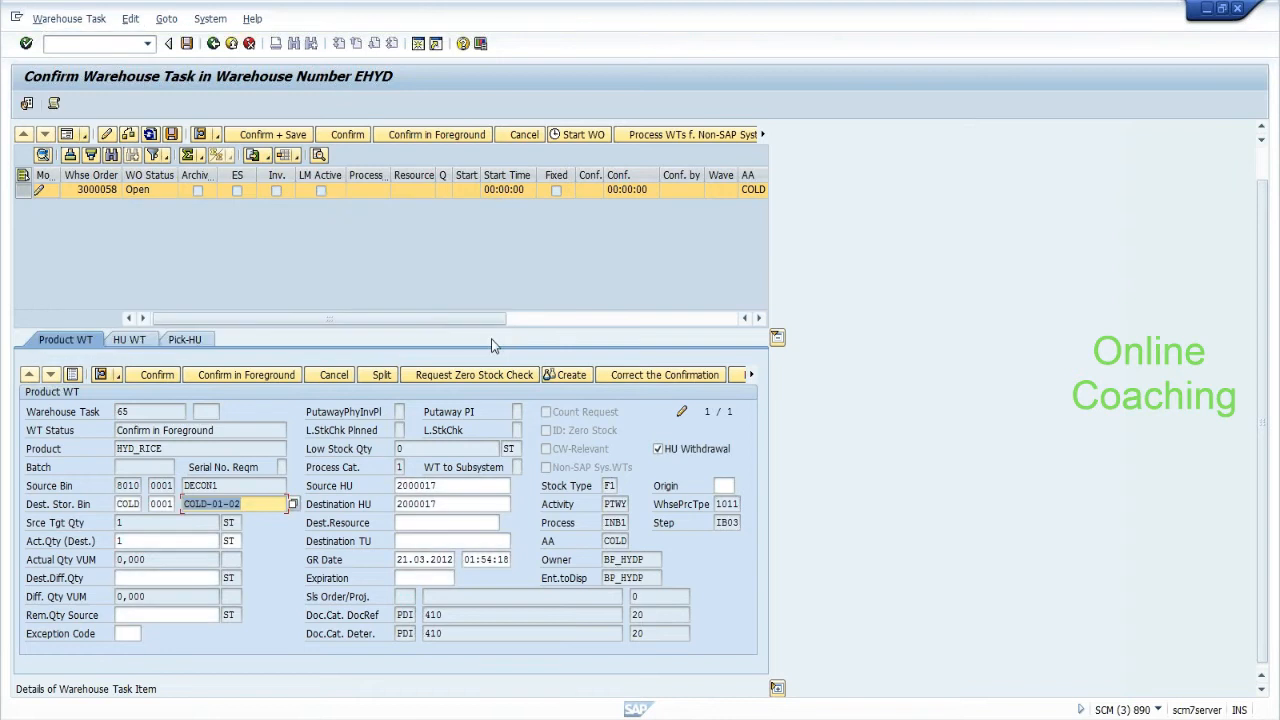
left_click(128, 634)
left_click(147, 635)
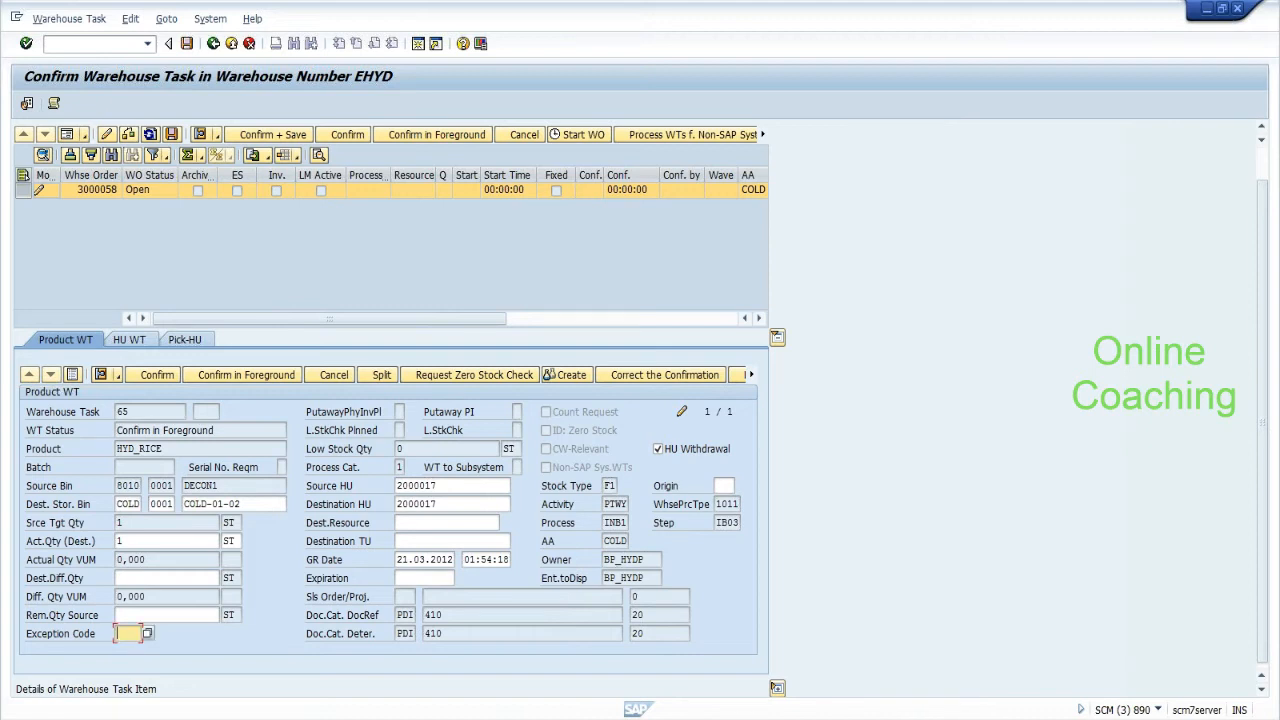
left_click(149, 634)
left_click(183, 505)
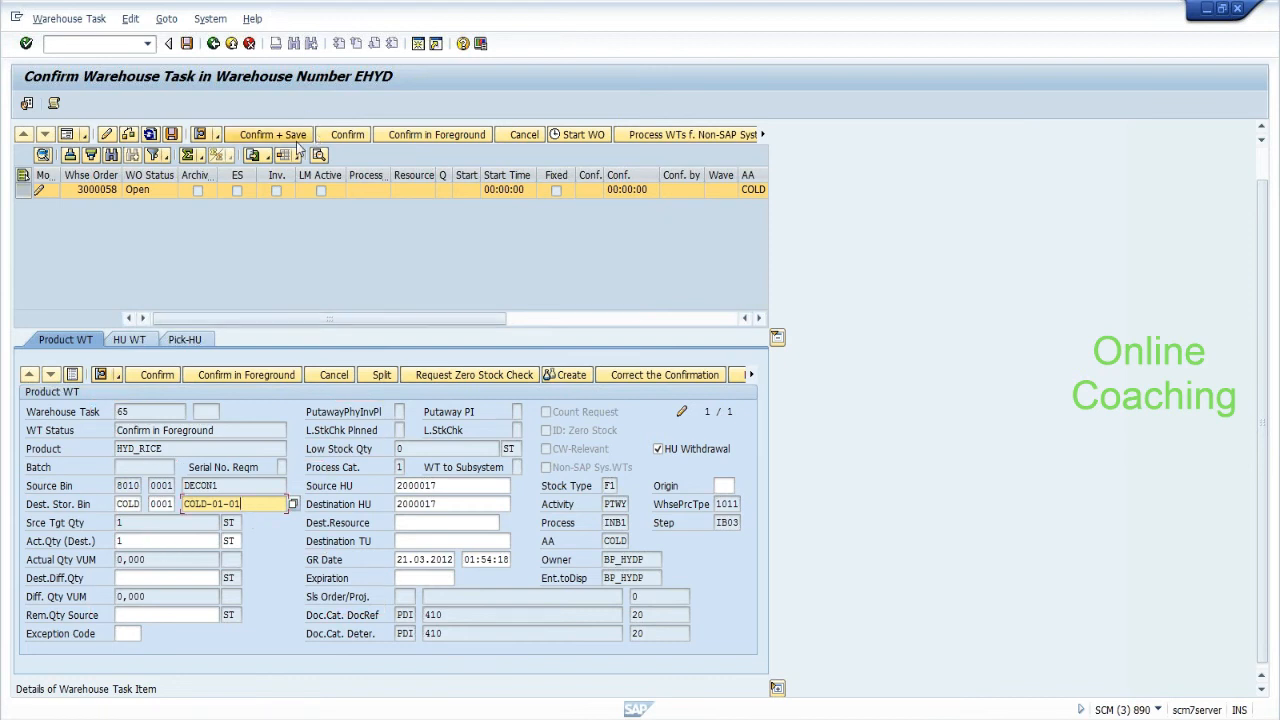
Retry Confirm + Save, close the log, then exit via Back answering No to saving.
left_click(160, 541)
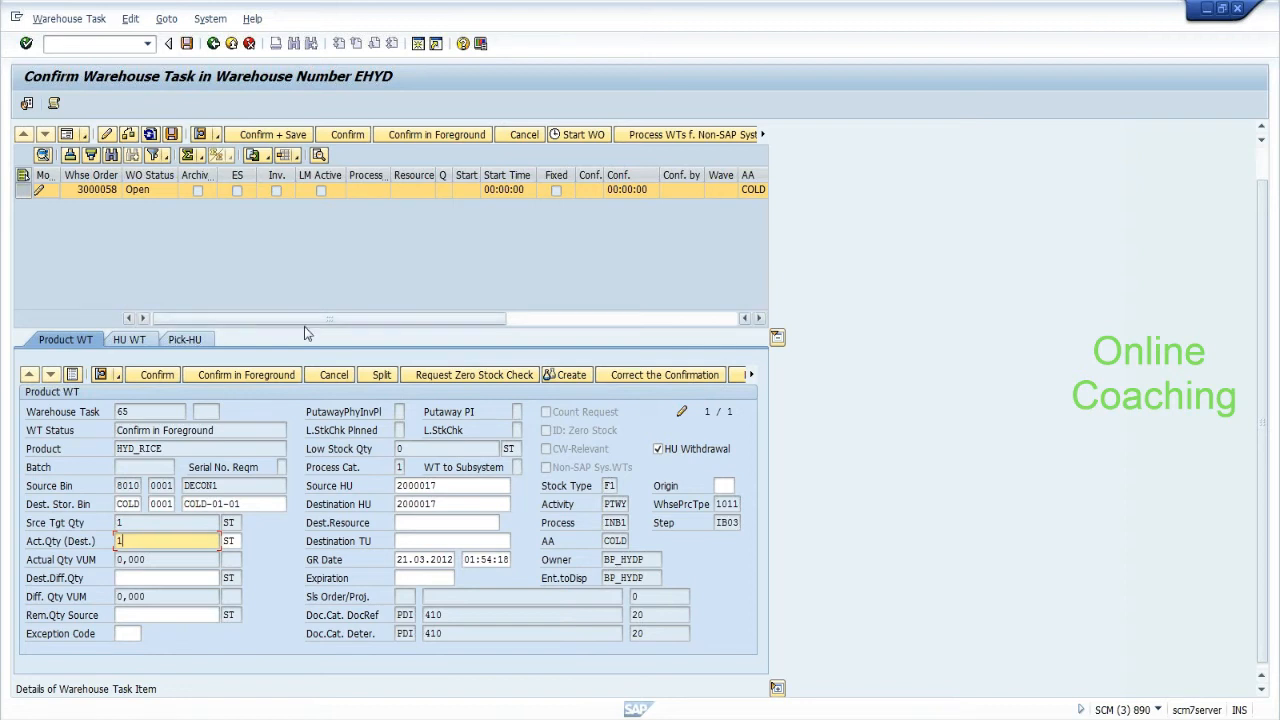
left_click(298, 134)
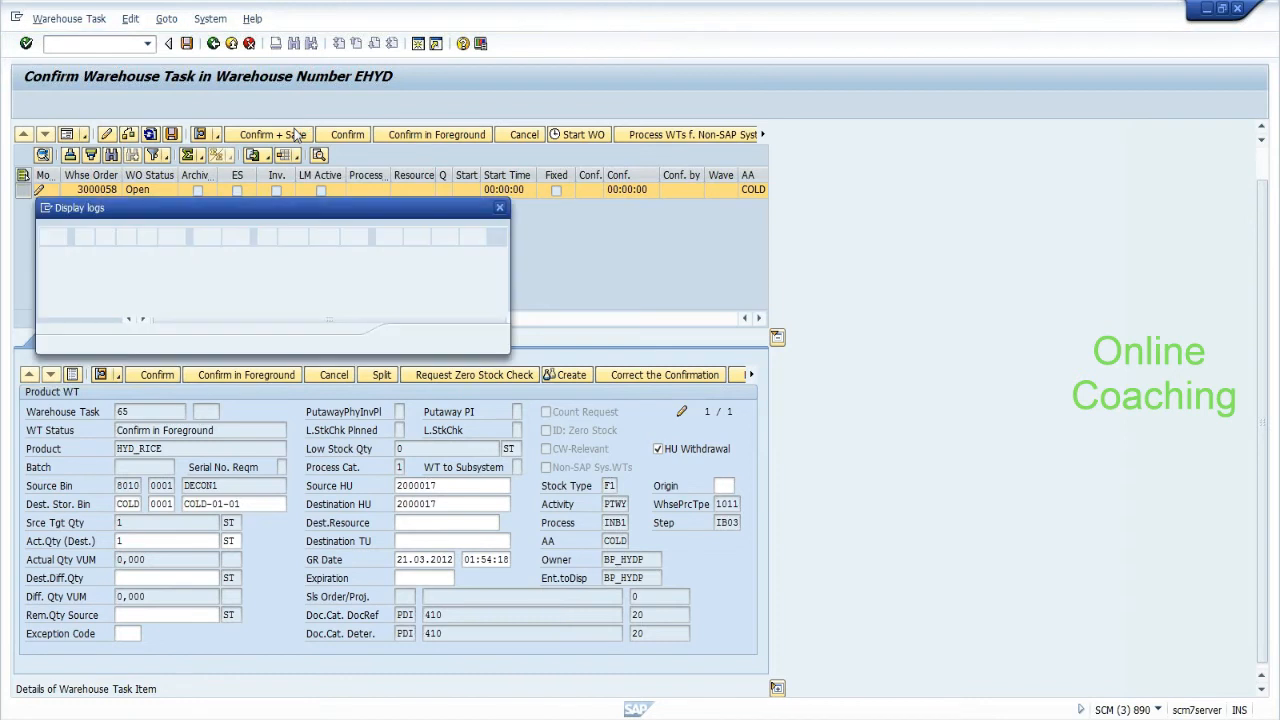
left_click(496, 340)
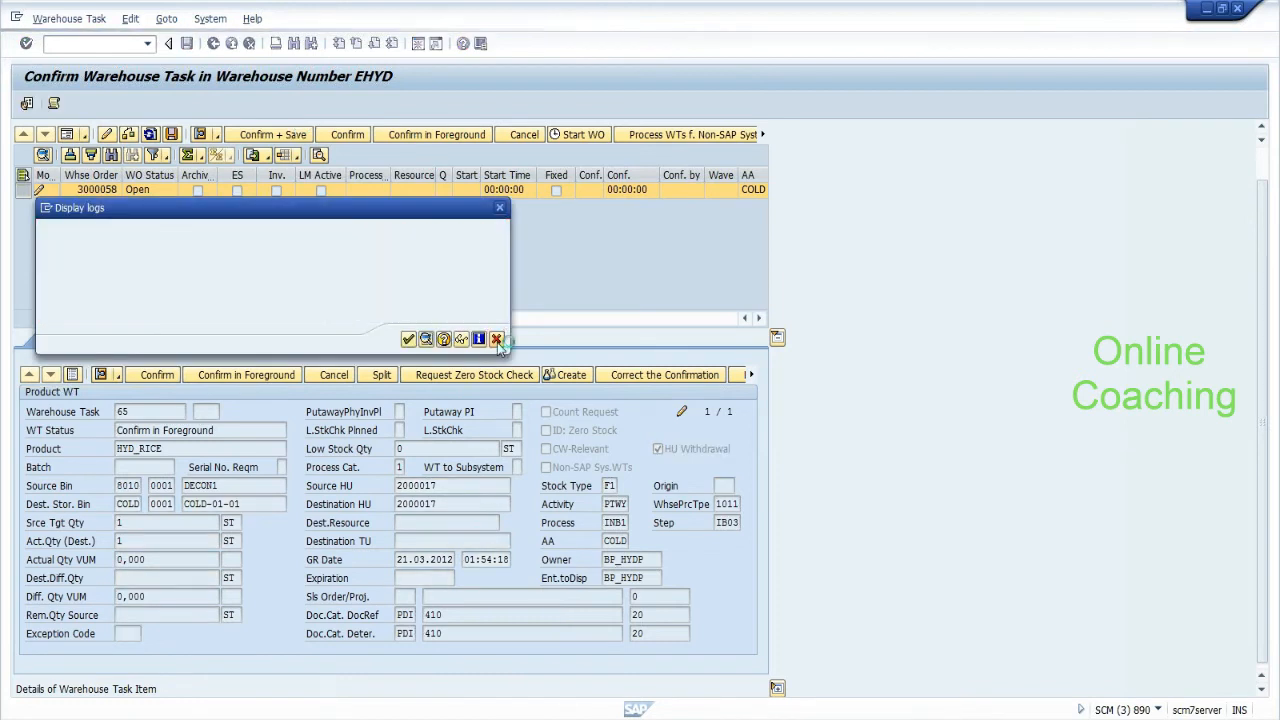
left_click(440, 503)
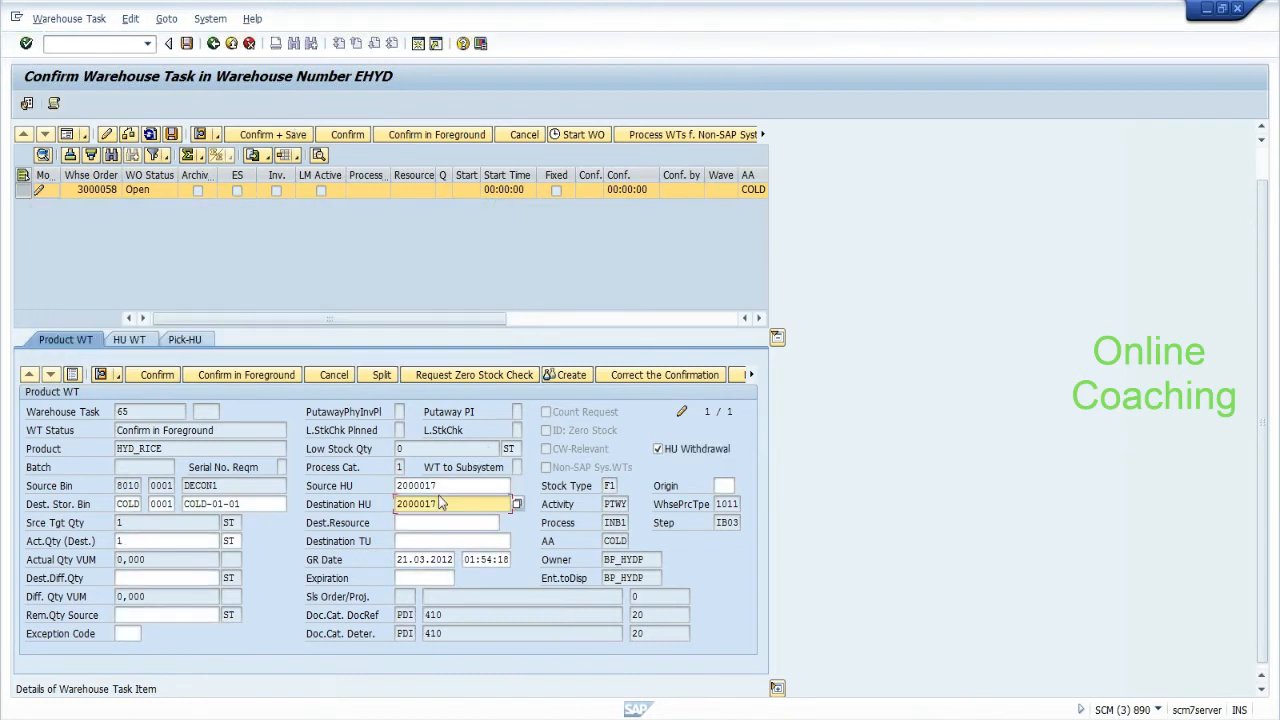
left_click(213, 44)
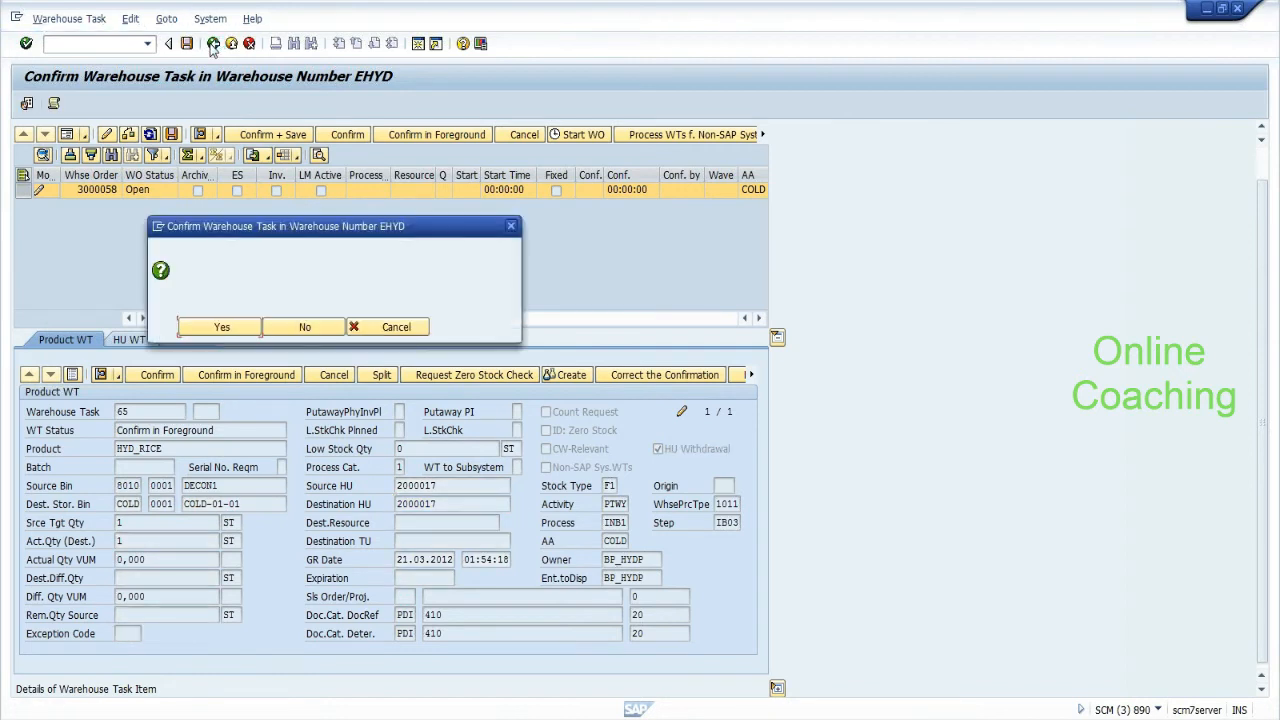
left_click(305, 327)
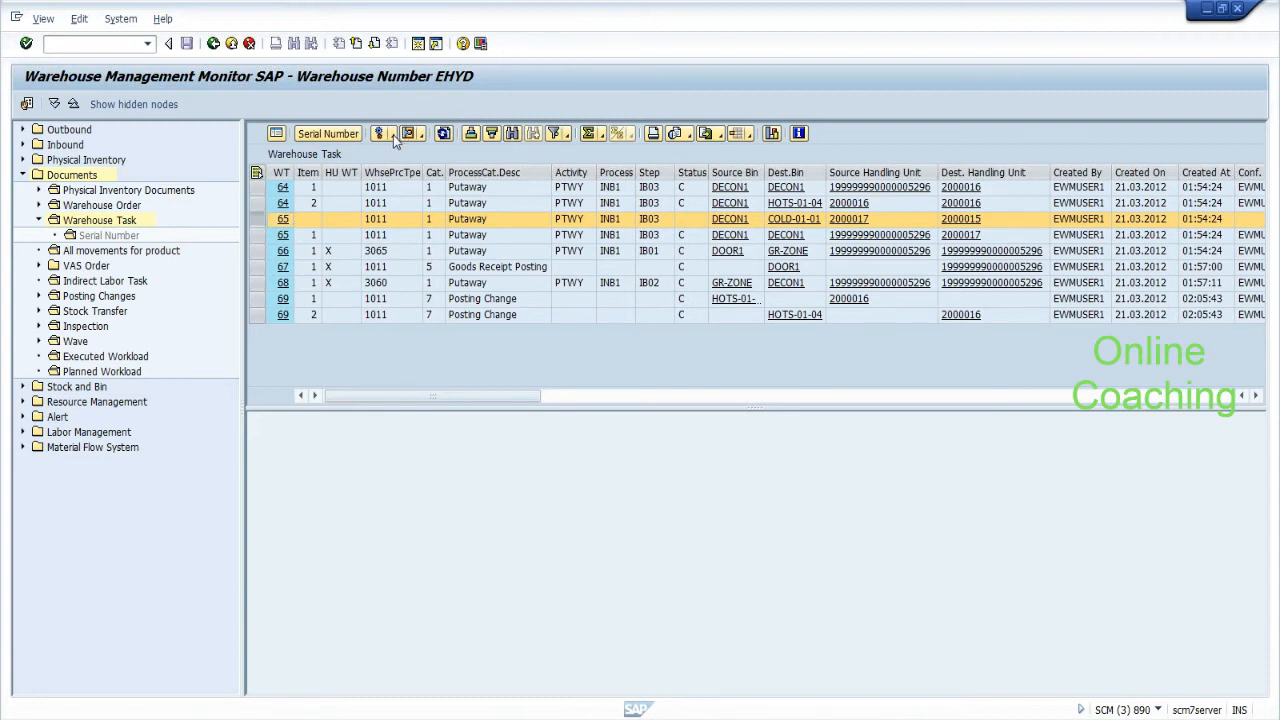
Confirm task 65 with Confirm Backgr., accept the log and refresh the task list to show status C.
left_click(393, 135)
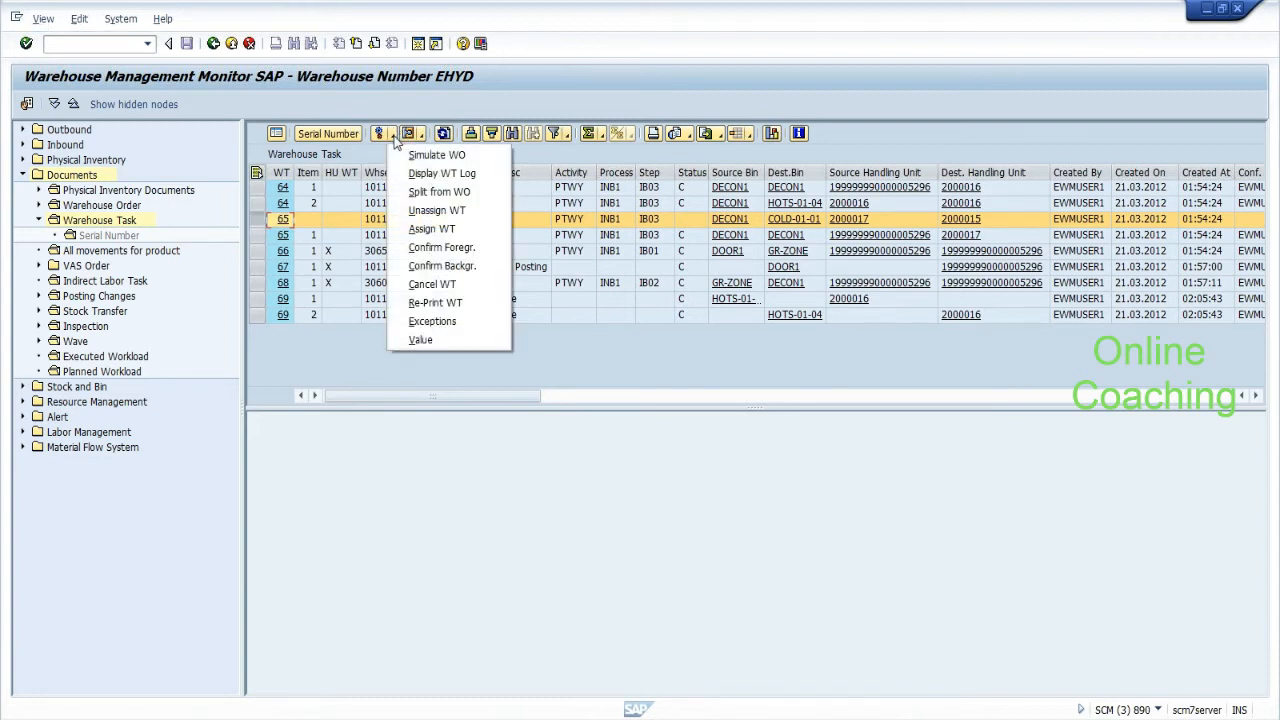
left_click(455, 266)
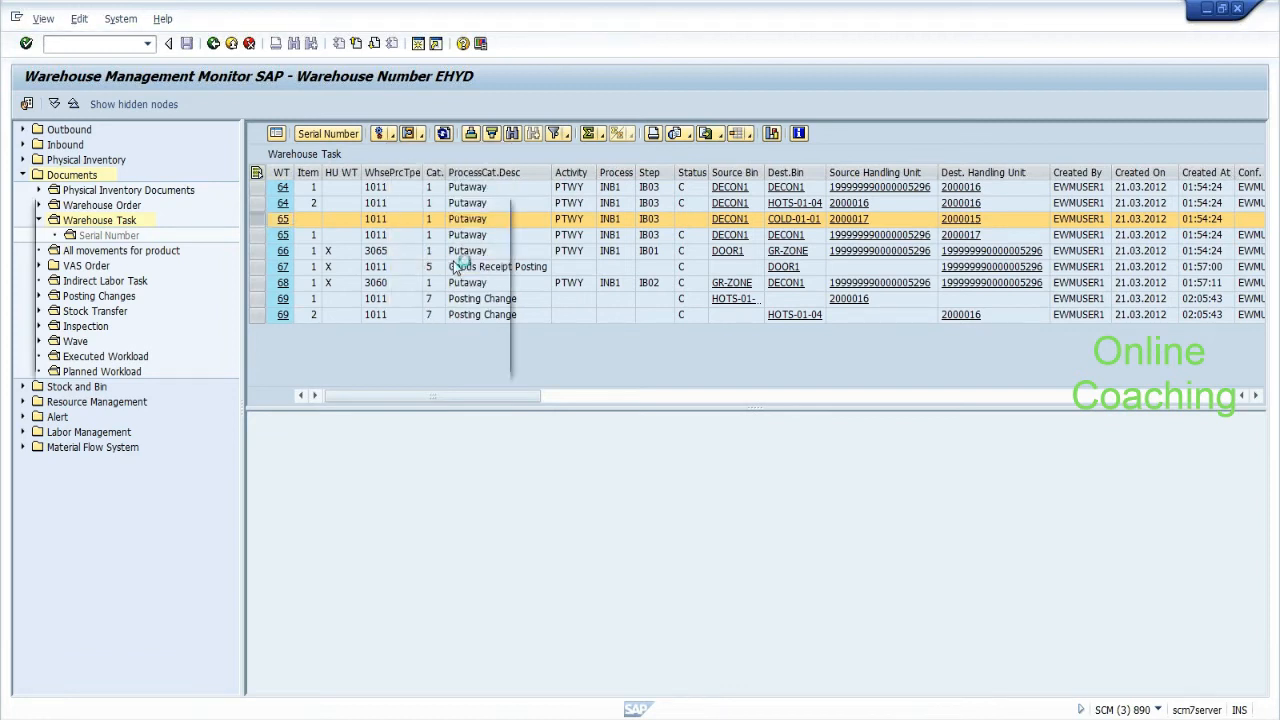
left_click(425, 358)
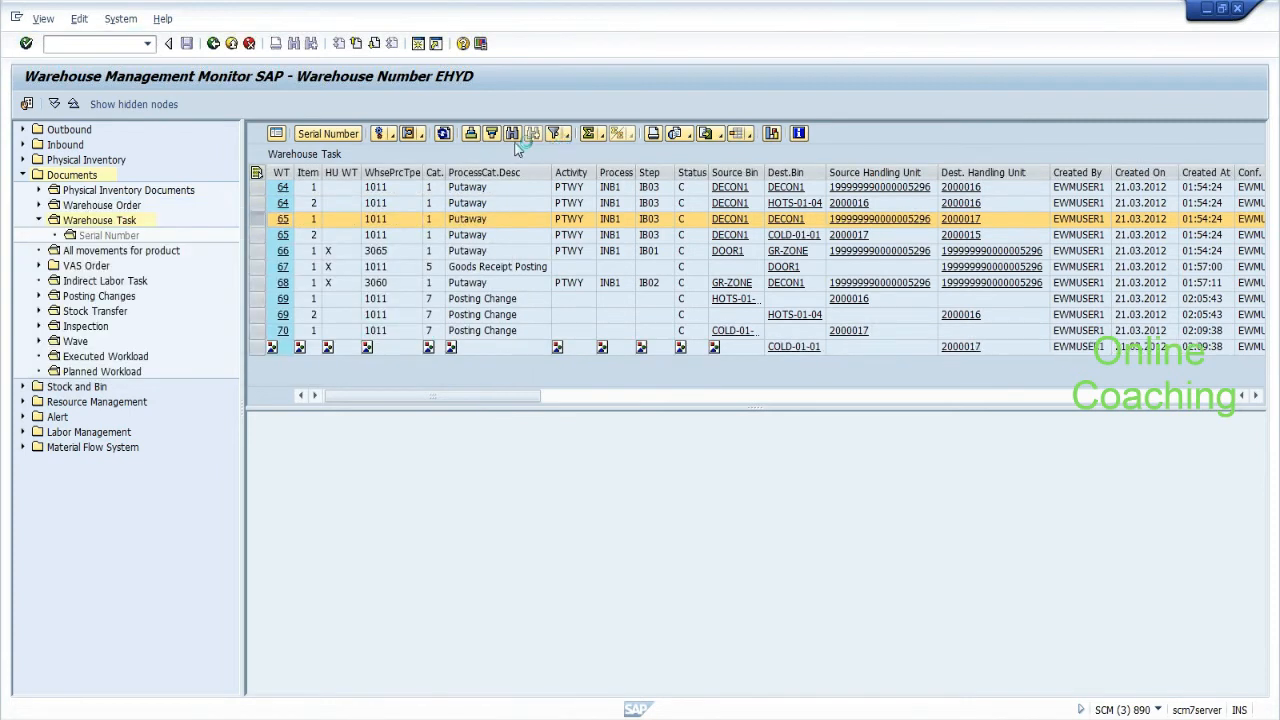
left_click(443, 135)
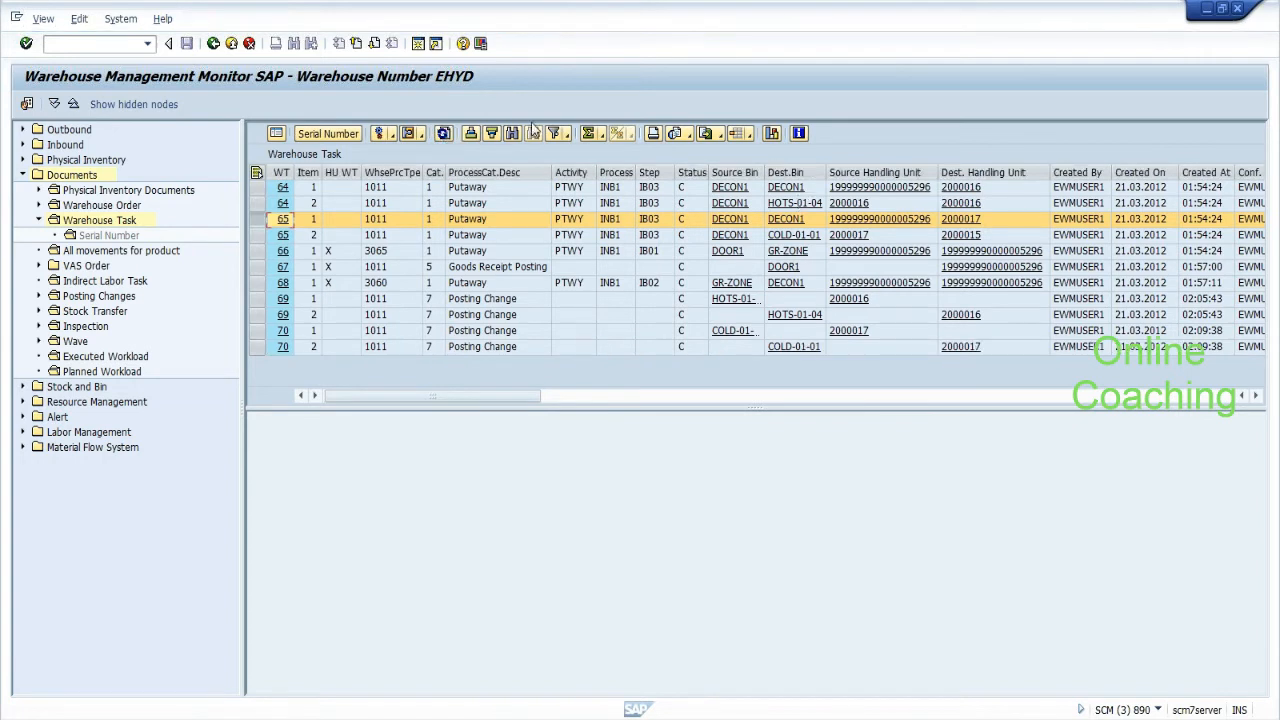
left_click(24, 388)
Query physical stock for product HYD_CUR and inspect HU 2000016 in bin HOTS-01-04.
left_click(88, 417)
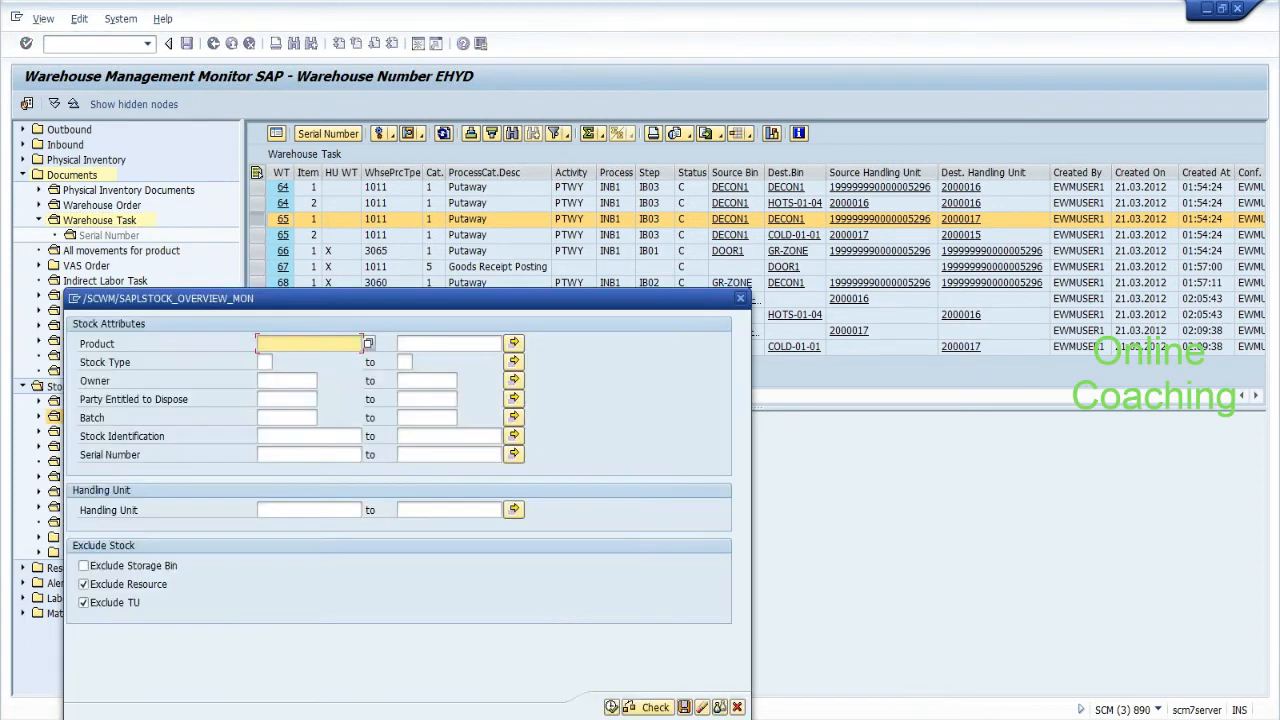
type("hyd_rice")
key("BackSpace")
key("BackSpace")
key("BackSpace")
key("BackSpace")
type("c")
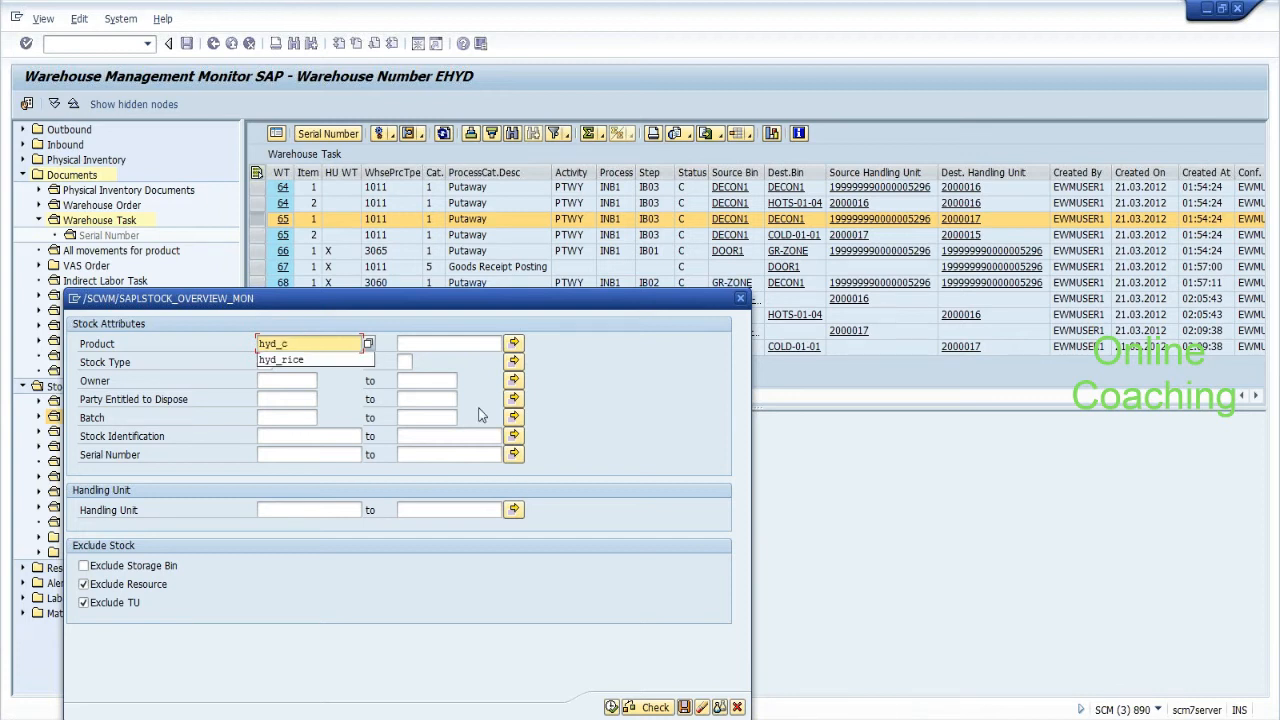
type("ur")
left_click(611, 707)
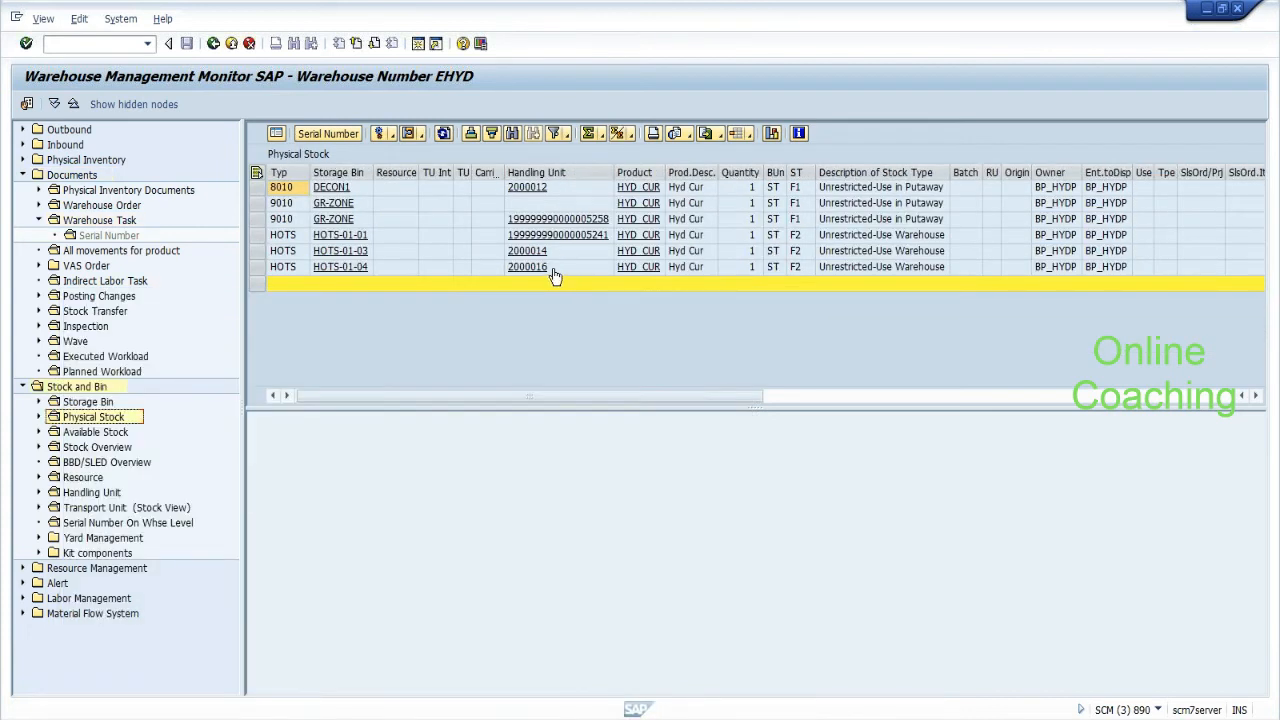
left_click(259, 267)
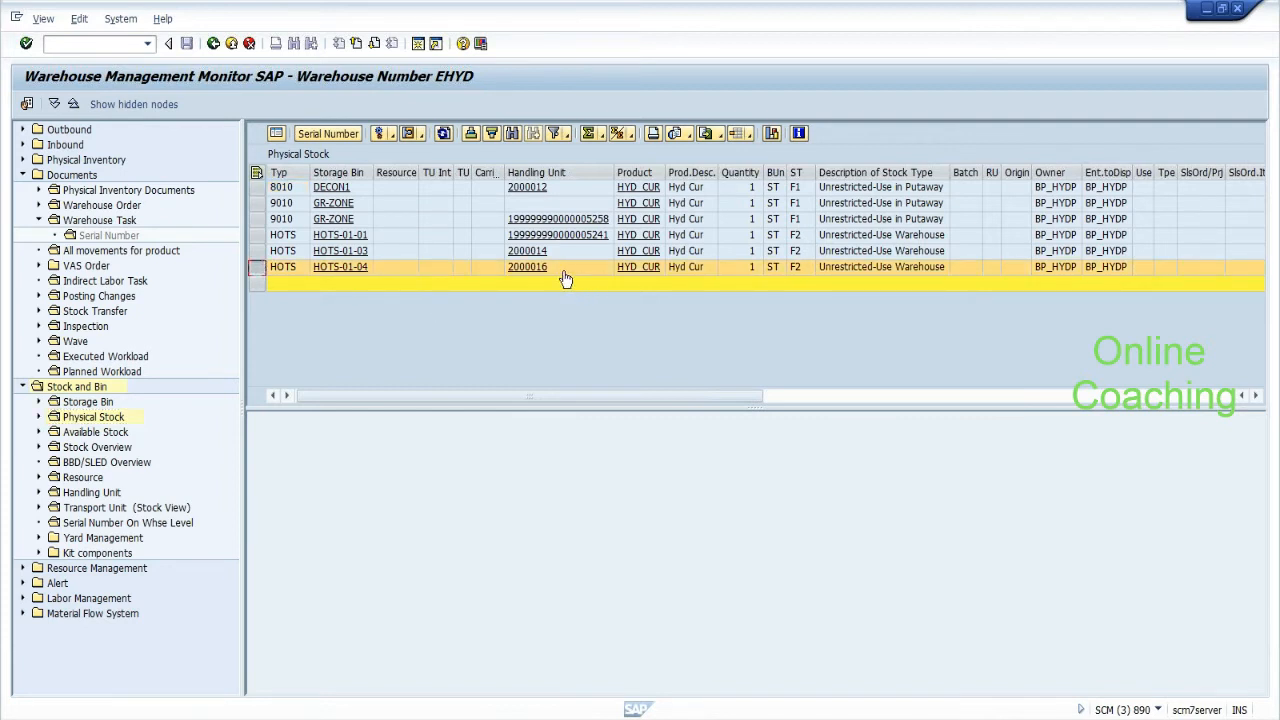
left_click(753, 269)
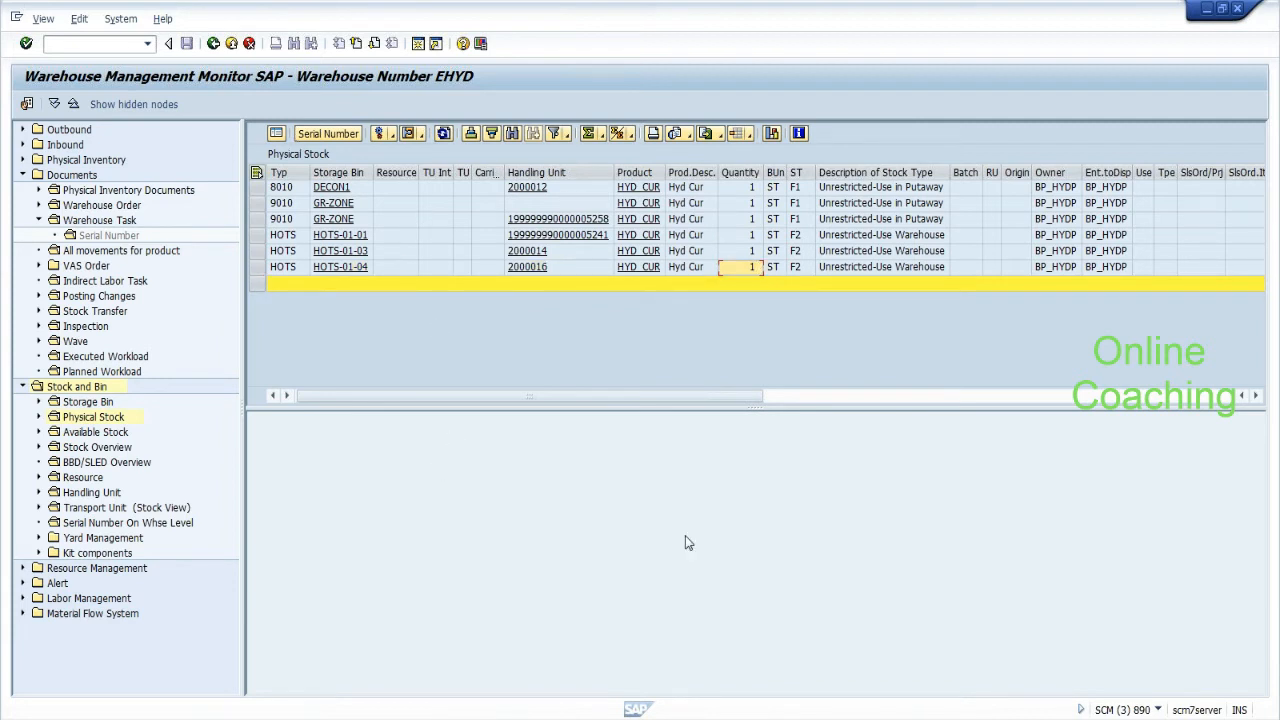
key("alt+Tab")
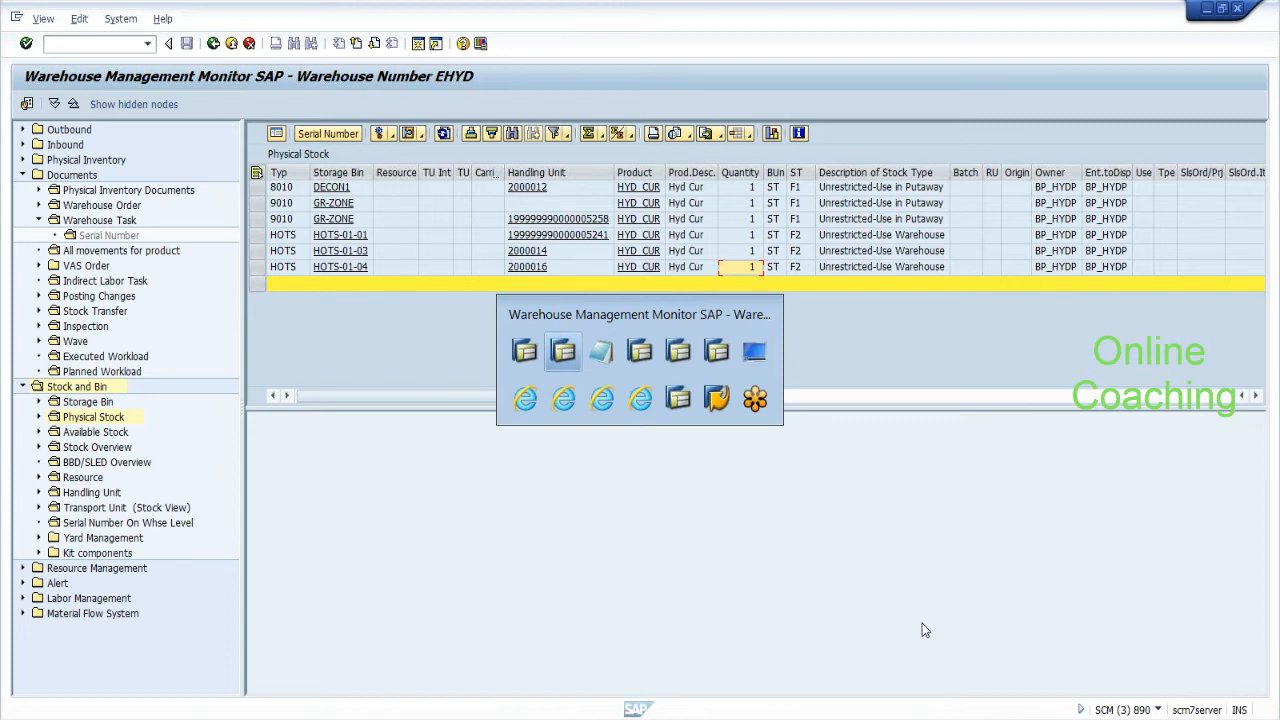
In the ERP inbound delivery, enter external ID test_srmar316 and load the delivery items.
key("Tab")
key("Tab")
key("Tab")
key("Tab")
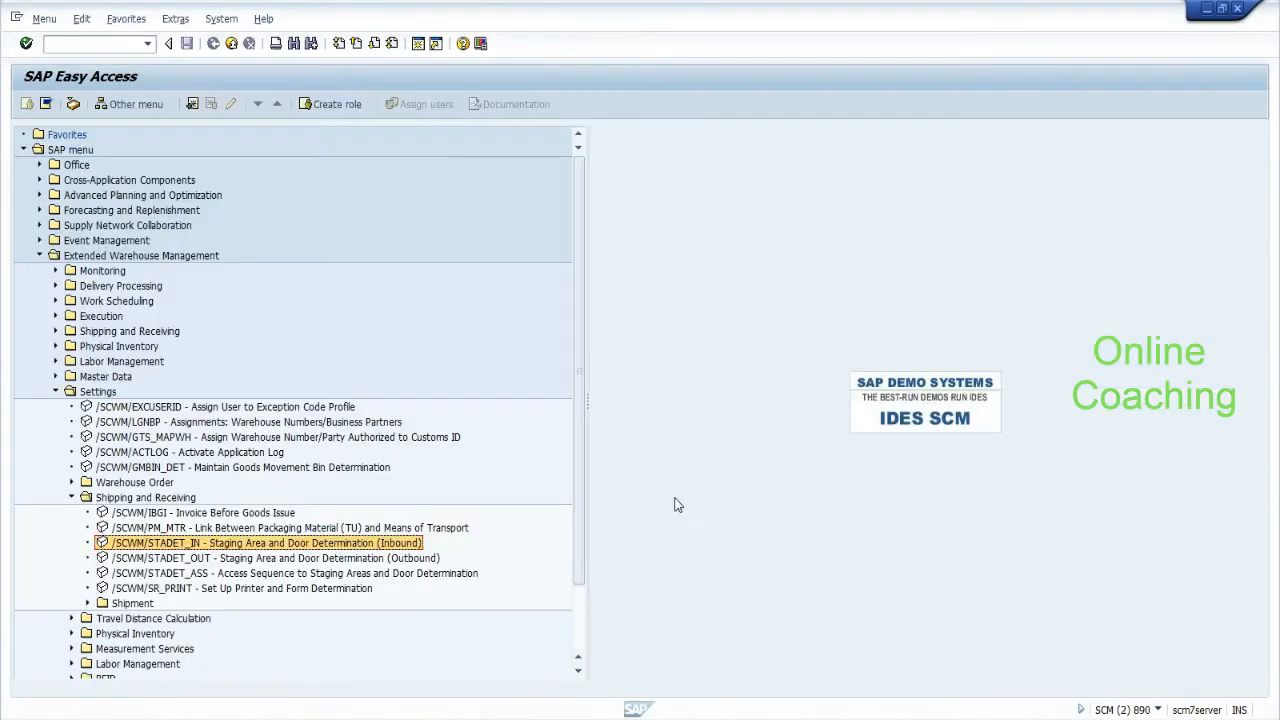
key("alt+Tab")
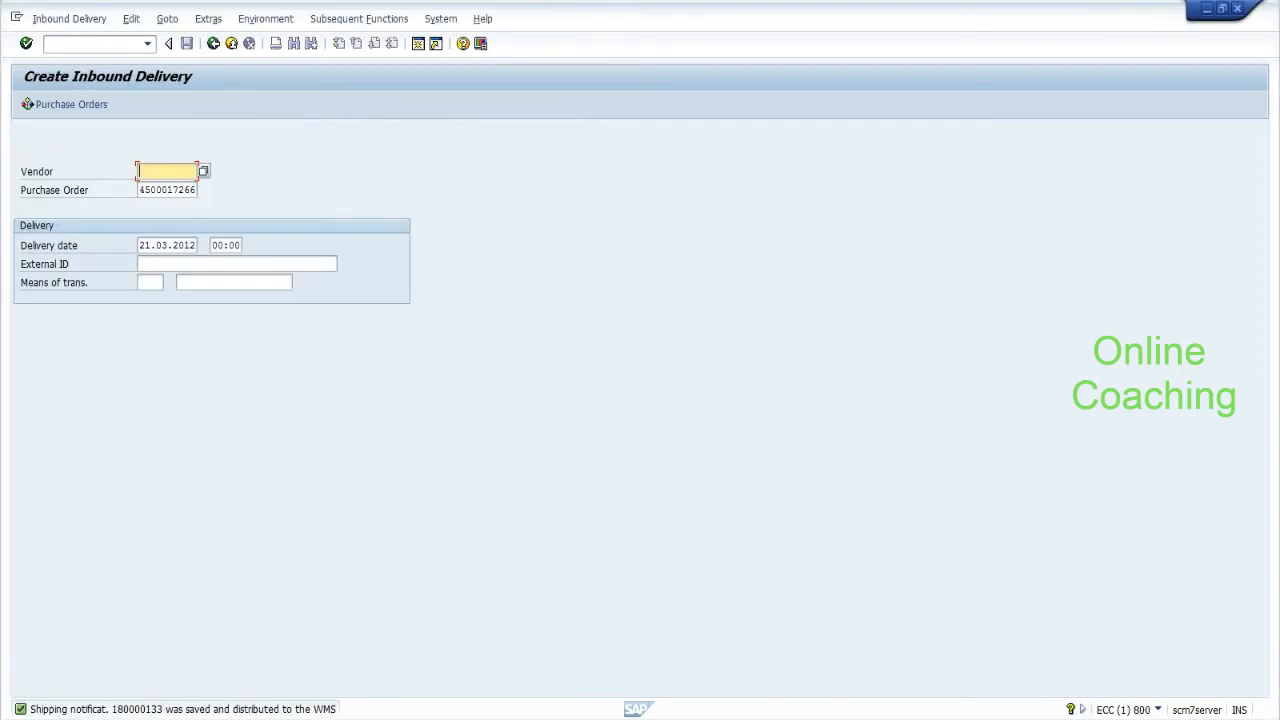
left_click(178, 266)
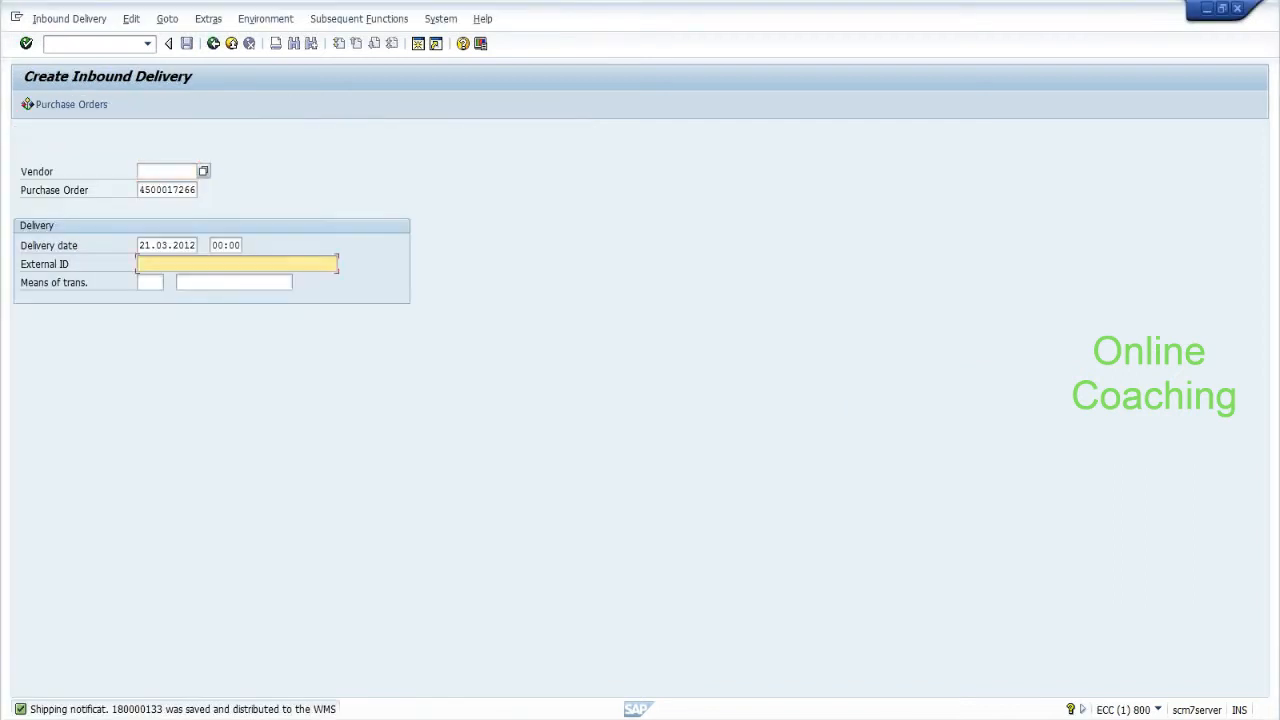
left_click(179, 266)
key("Down")
key("Return")
key("BackSpace")
type("6")
key("Return")
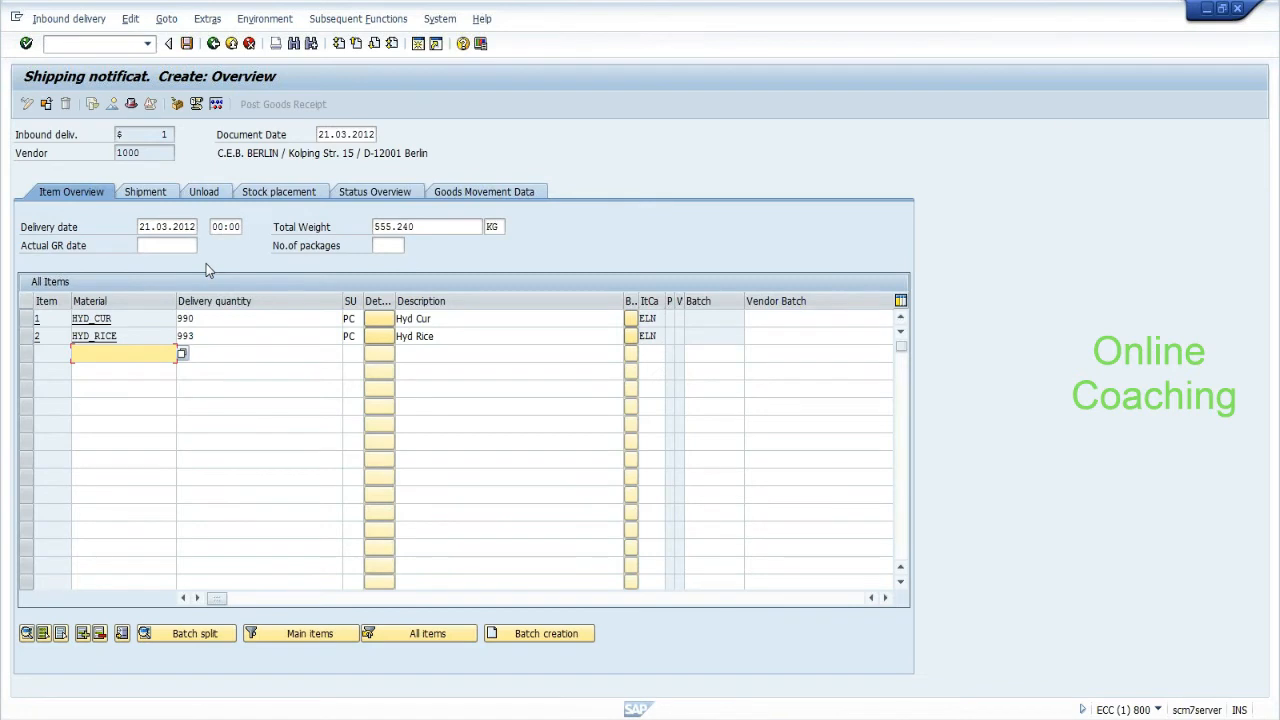
Set delivery quantity 1 for both HYD_CUR and HYD_RICE, select both items and save.
left_click(209, 321)
key("BackSpace")
key("BackSpace")
key("BackSpace")
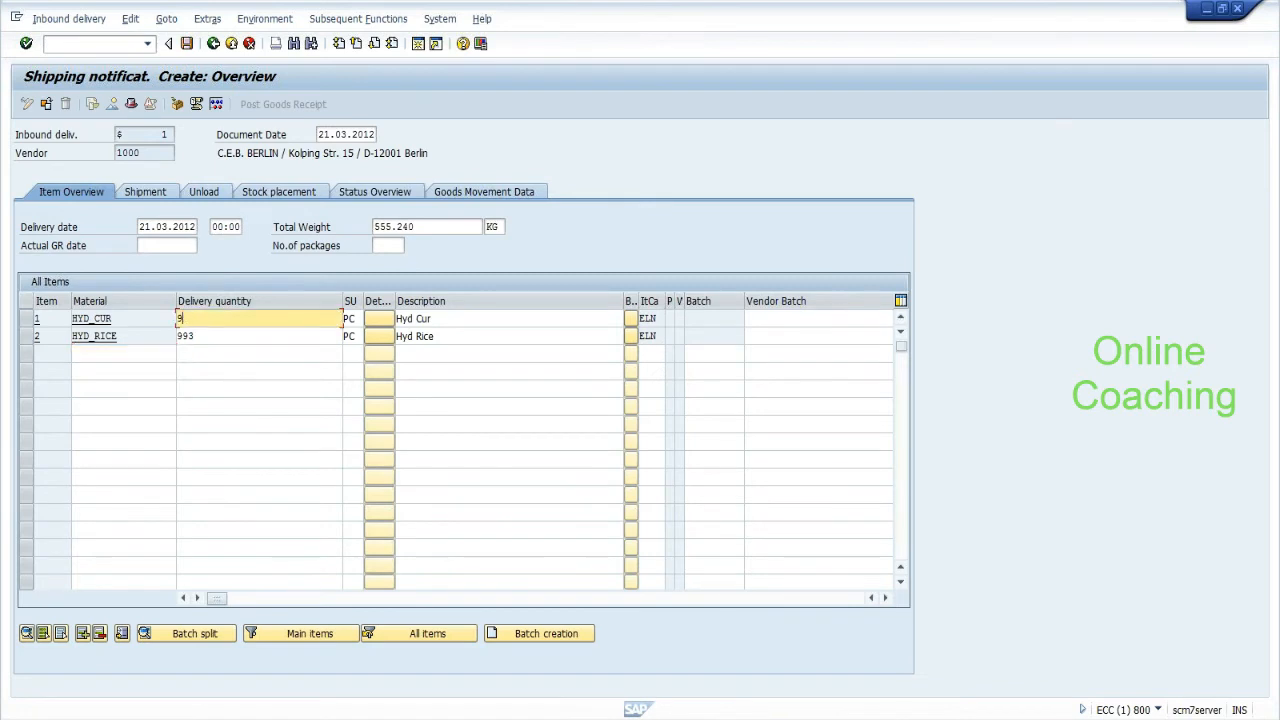
type("1")
key("Return")
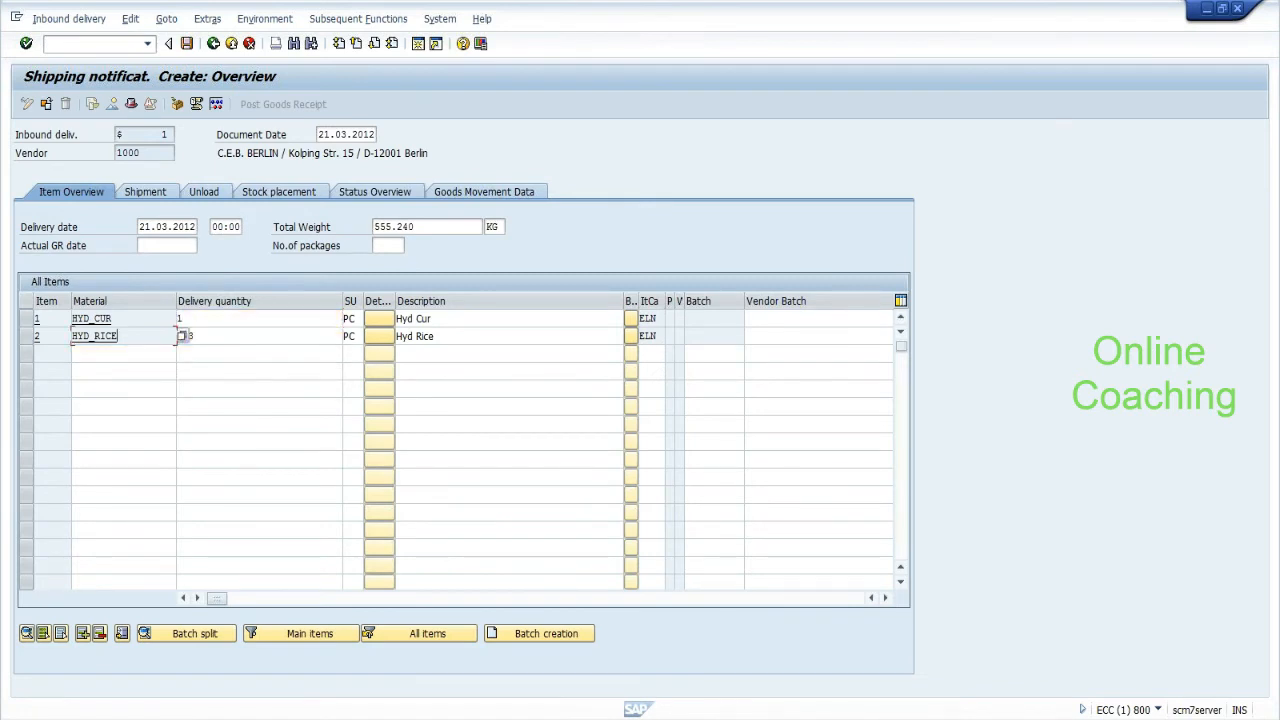
type("1")
key("Return")
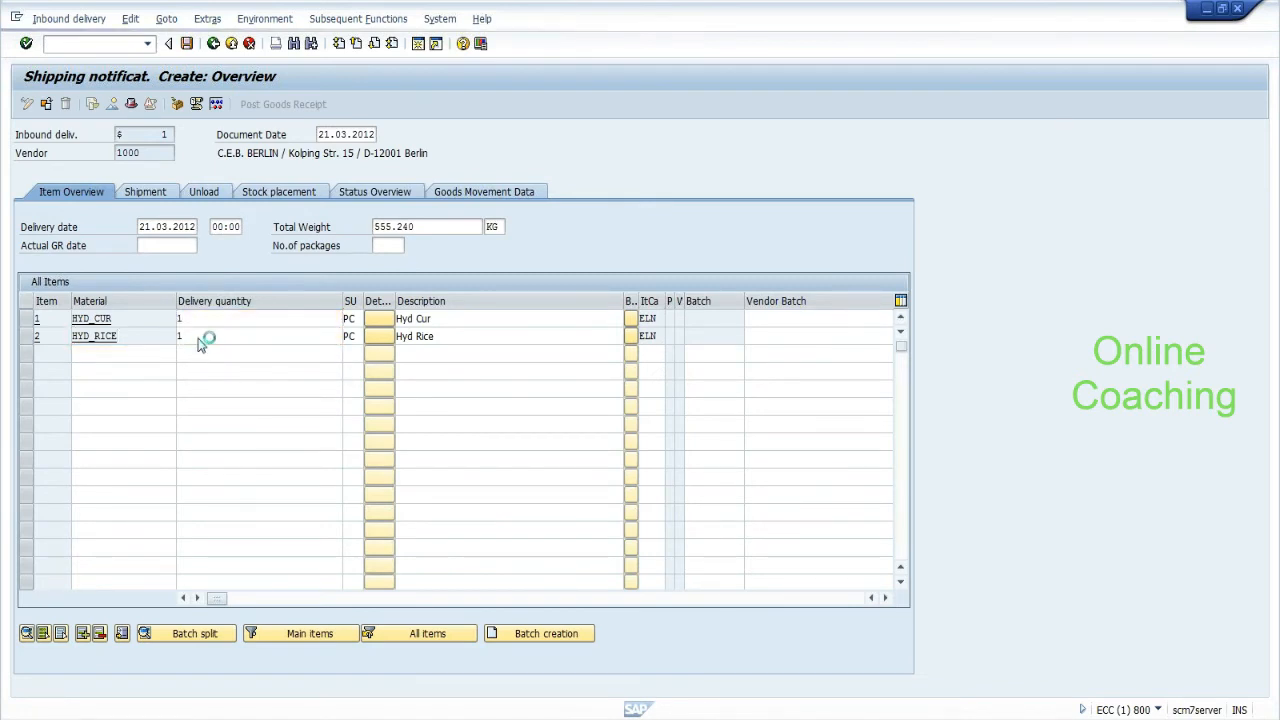
left_click(26, 319)
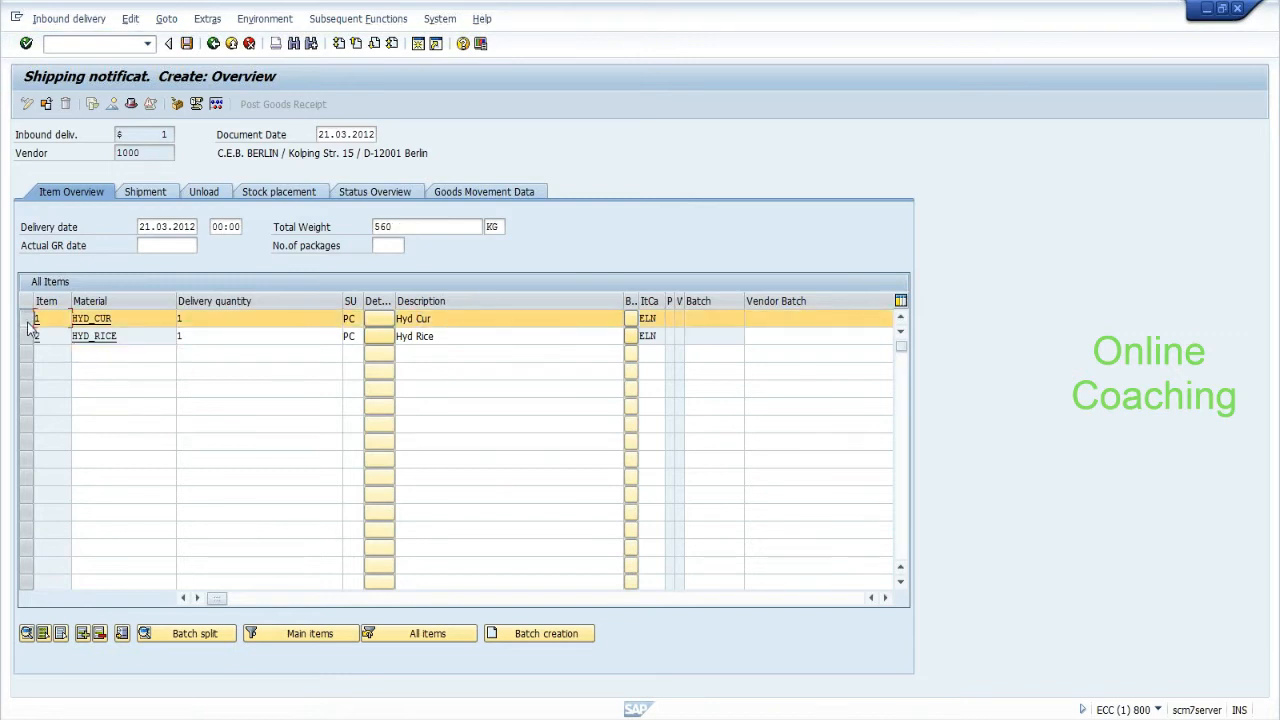
left_click(26, 336)
left_click(190, 45)
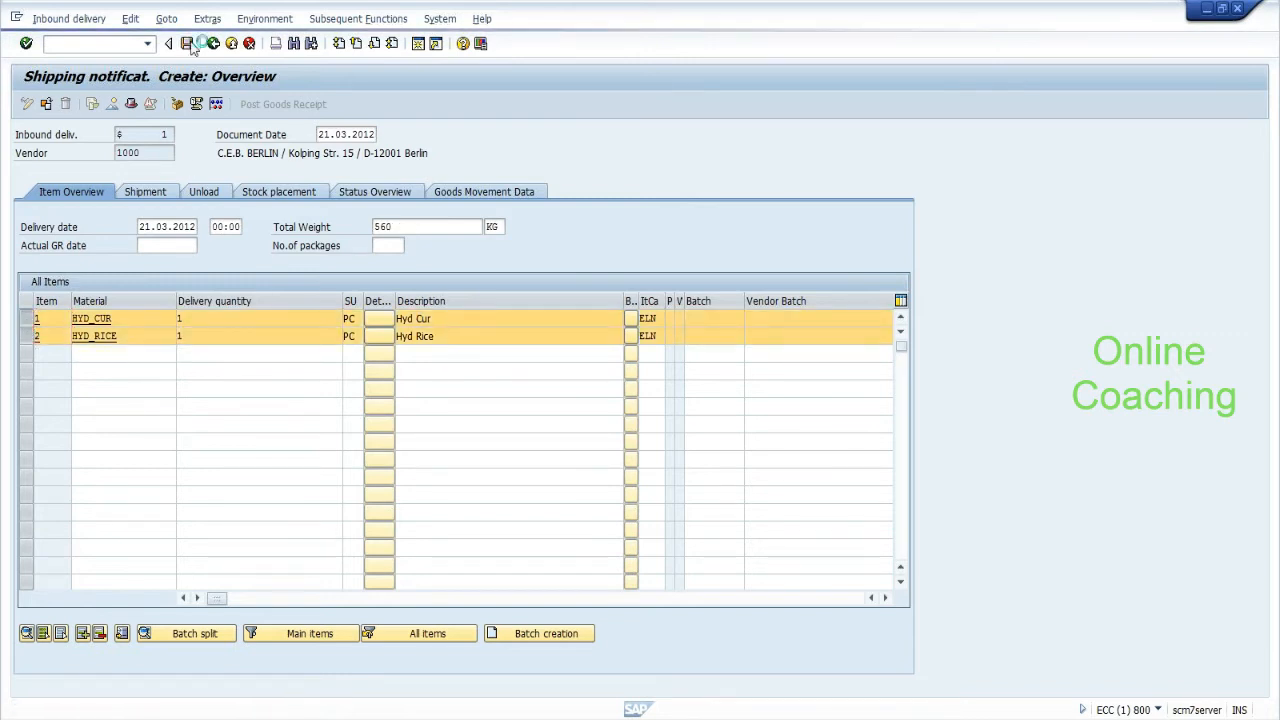
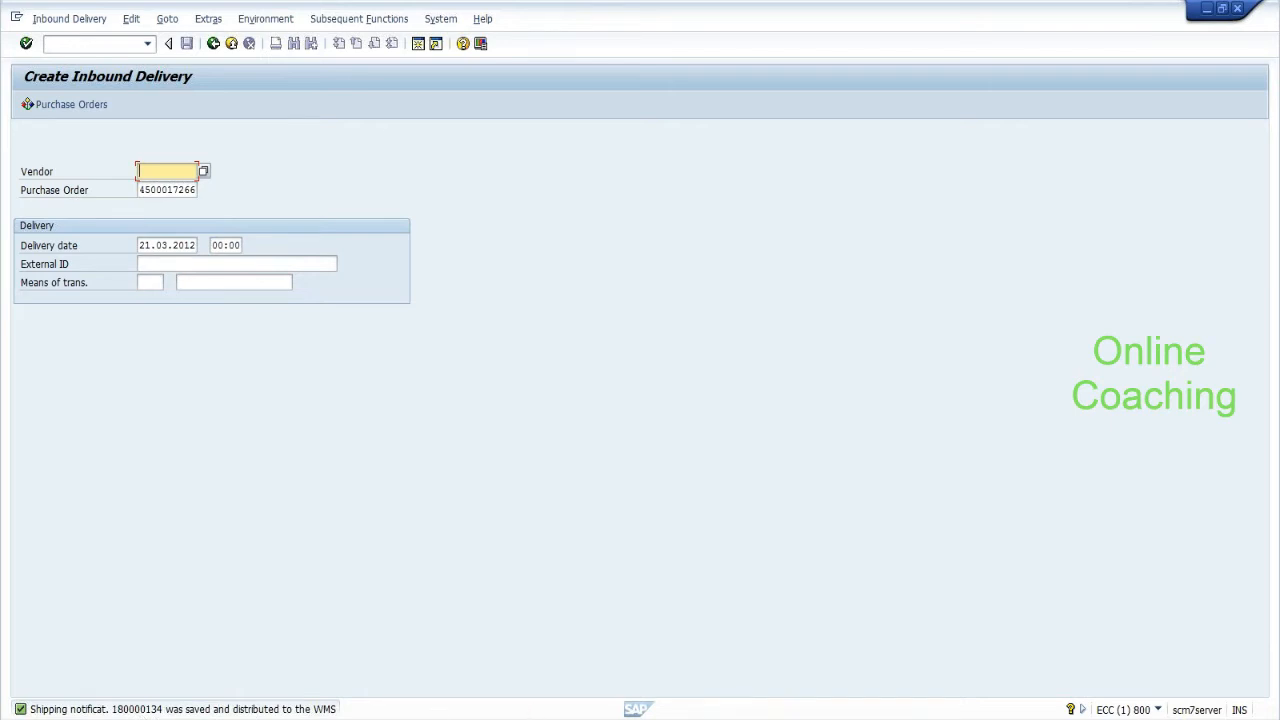
In the EWM session, open Maintain Inbound Delivery with /n/scwm/prdi.
key("Return")
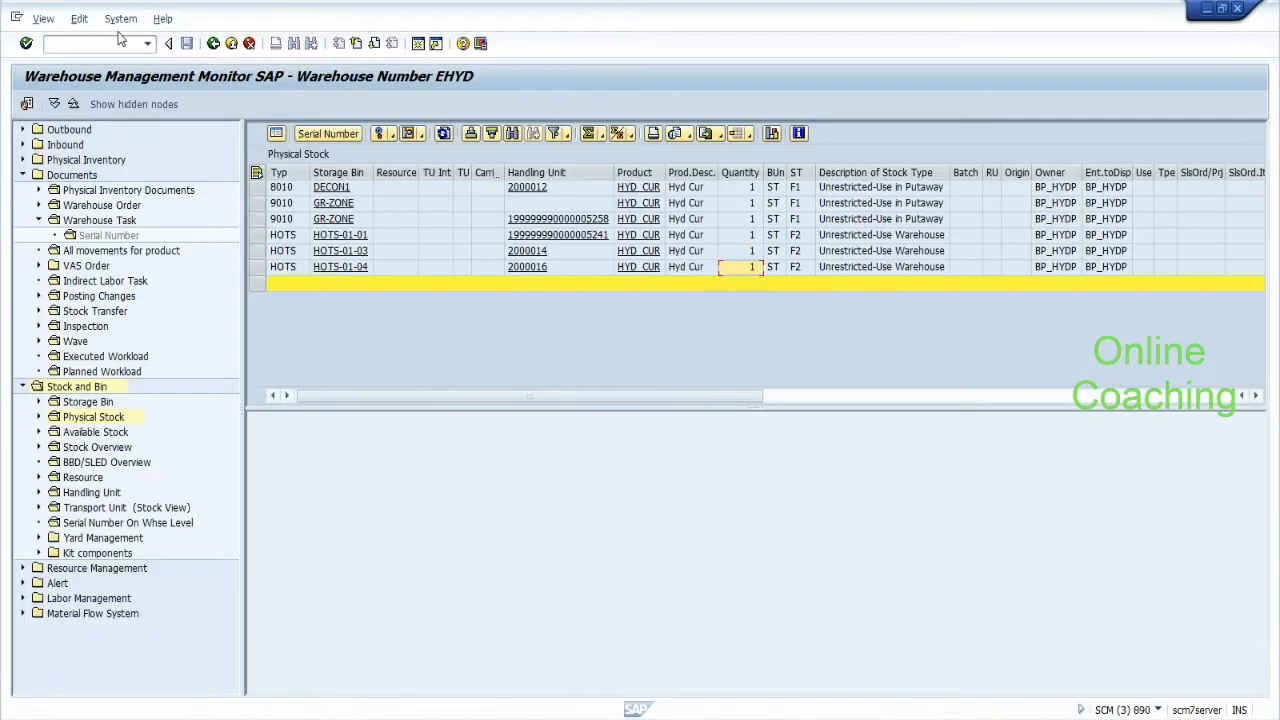
type("/n/scwm/prdi")
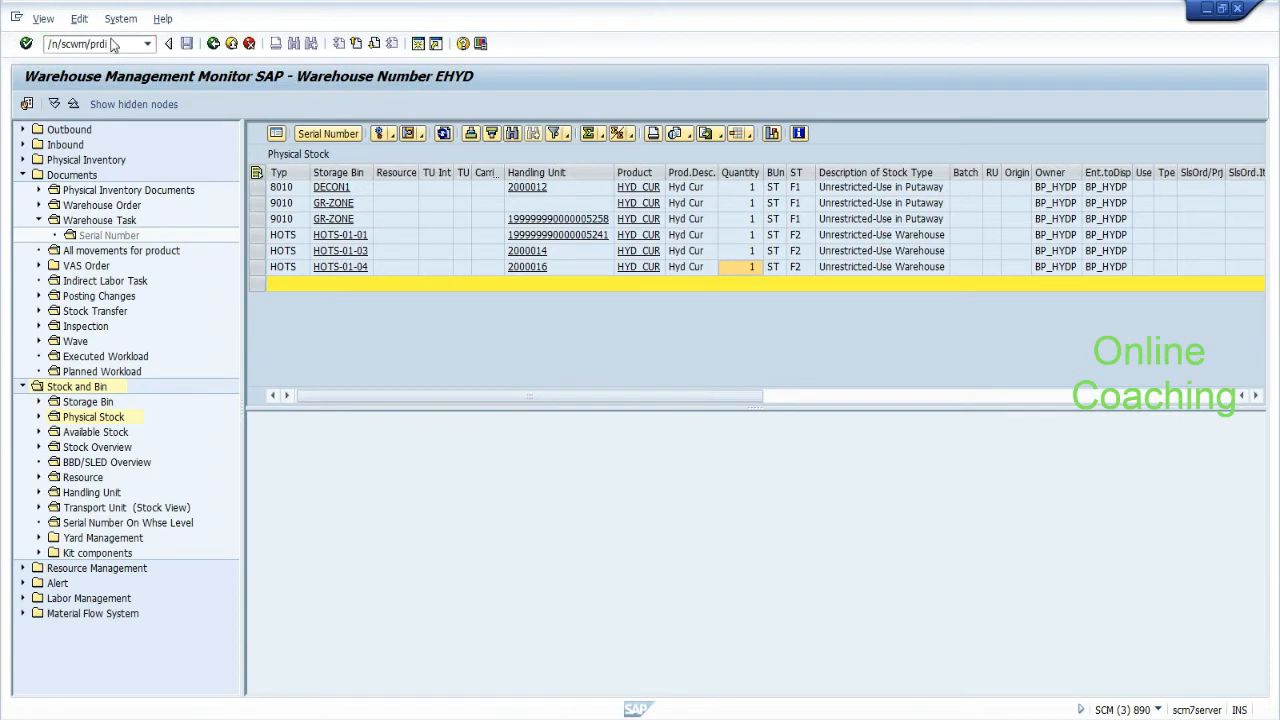
key("Return")
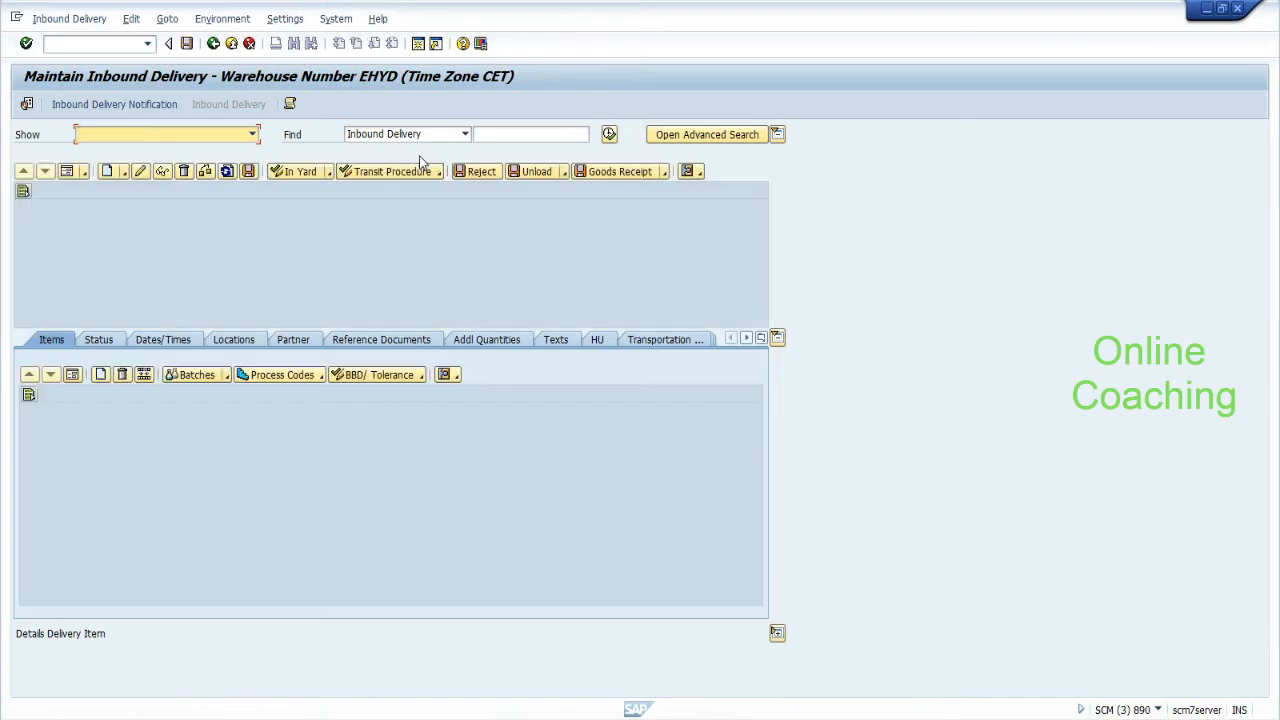
Find the inbound delivery by ERP document 180000134.
left_click(420, 136)
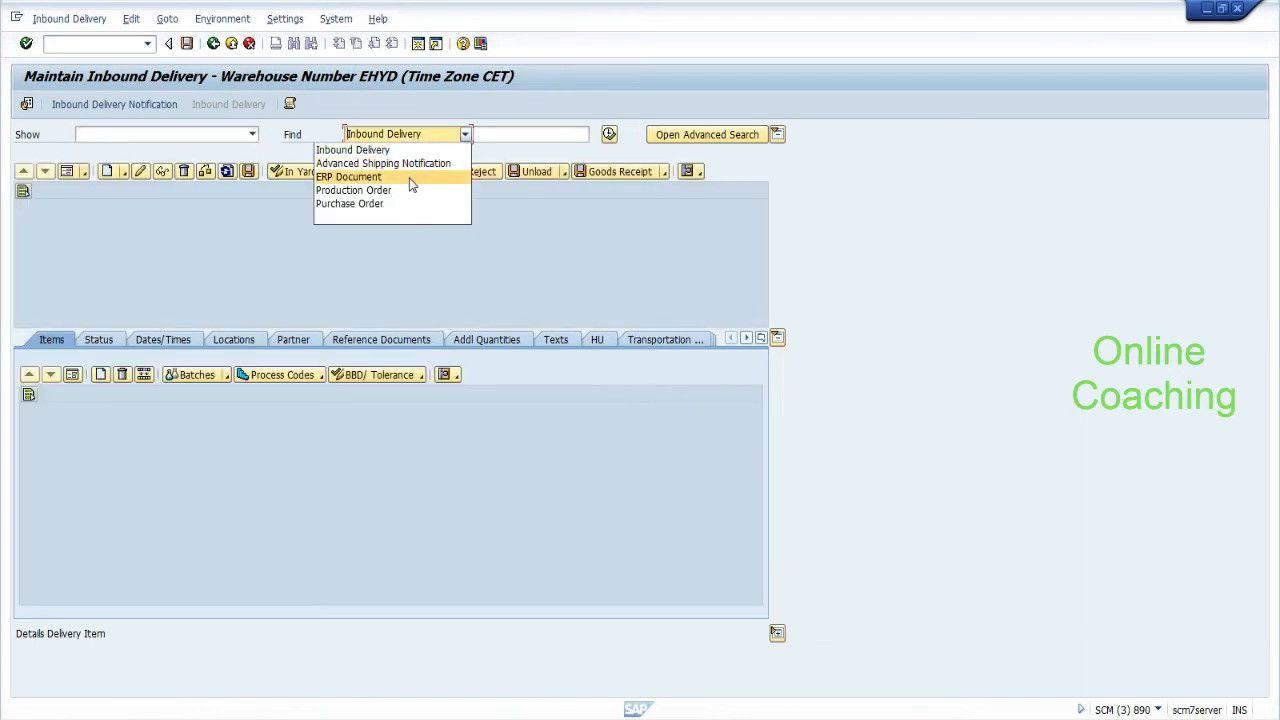
left_click(410, 180)
left_click(503, 134)
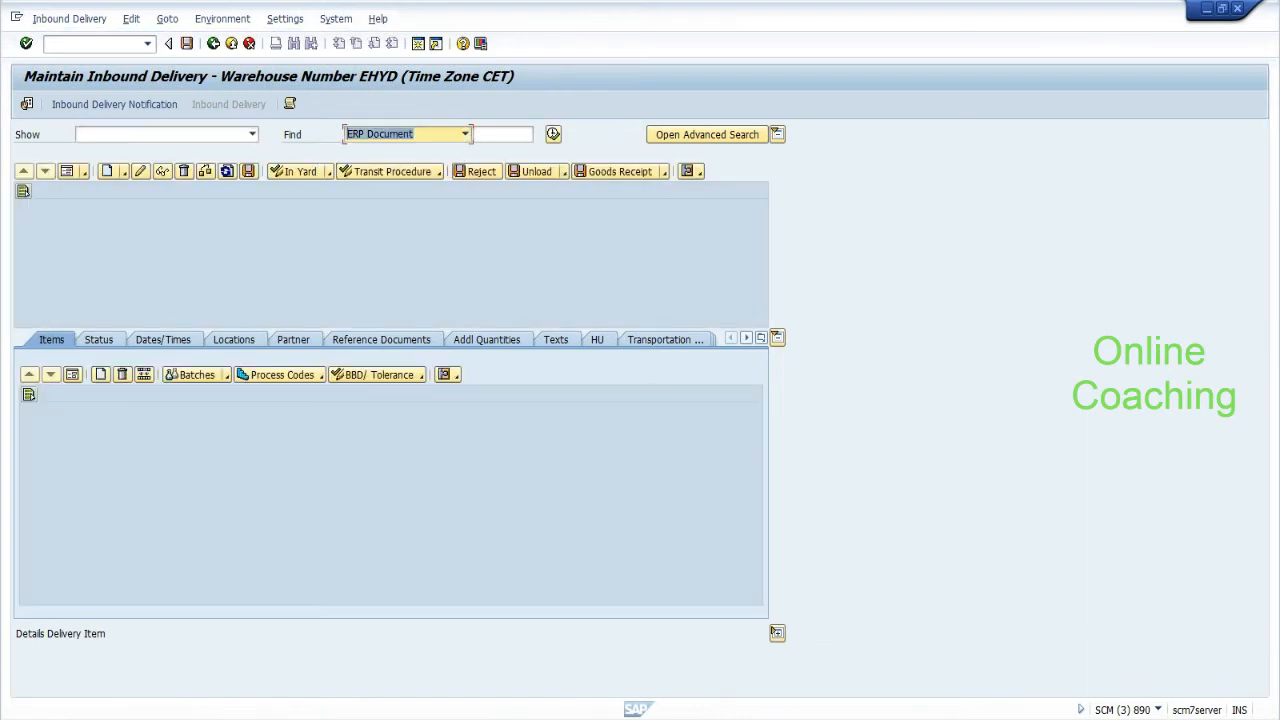
type("18000013")
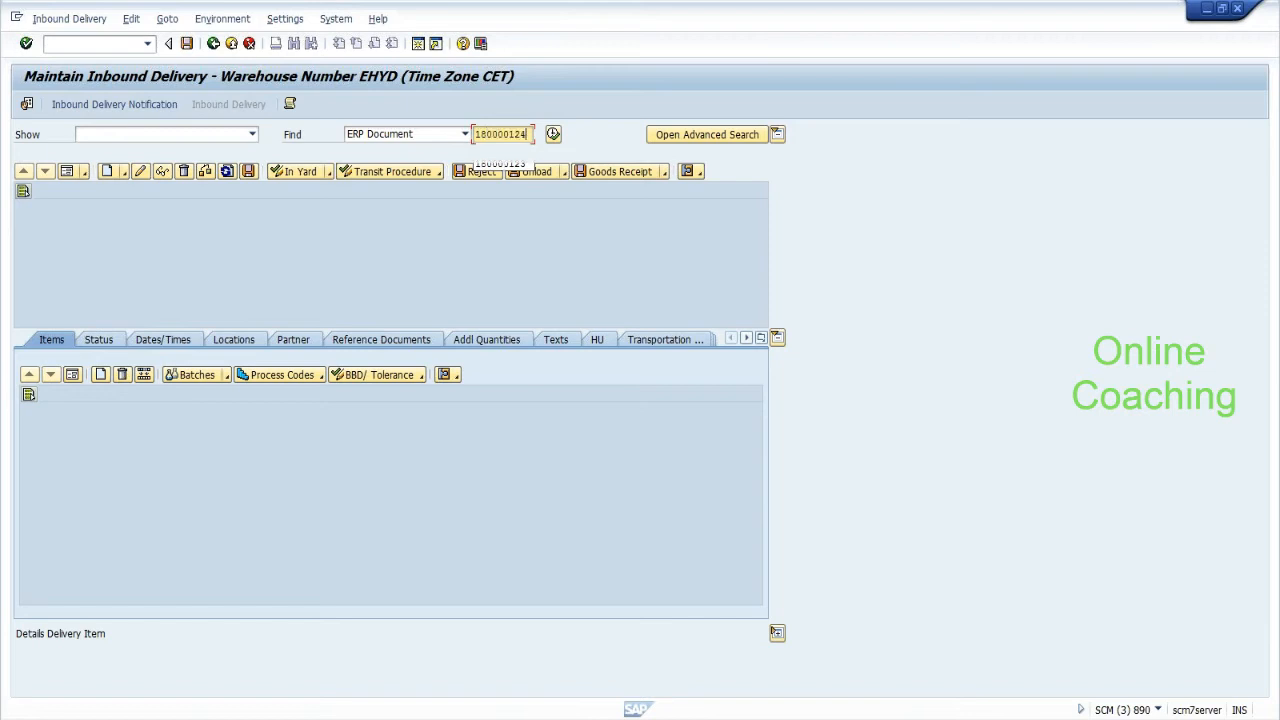
type("4")
left_click(553, 134)
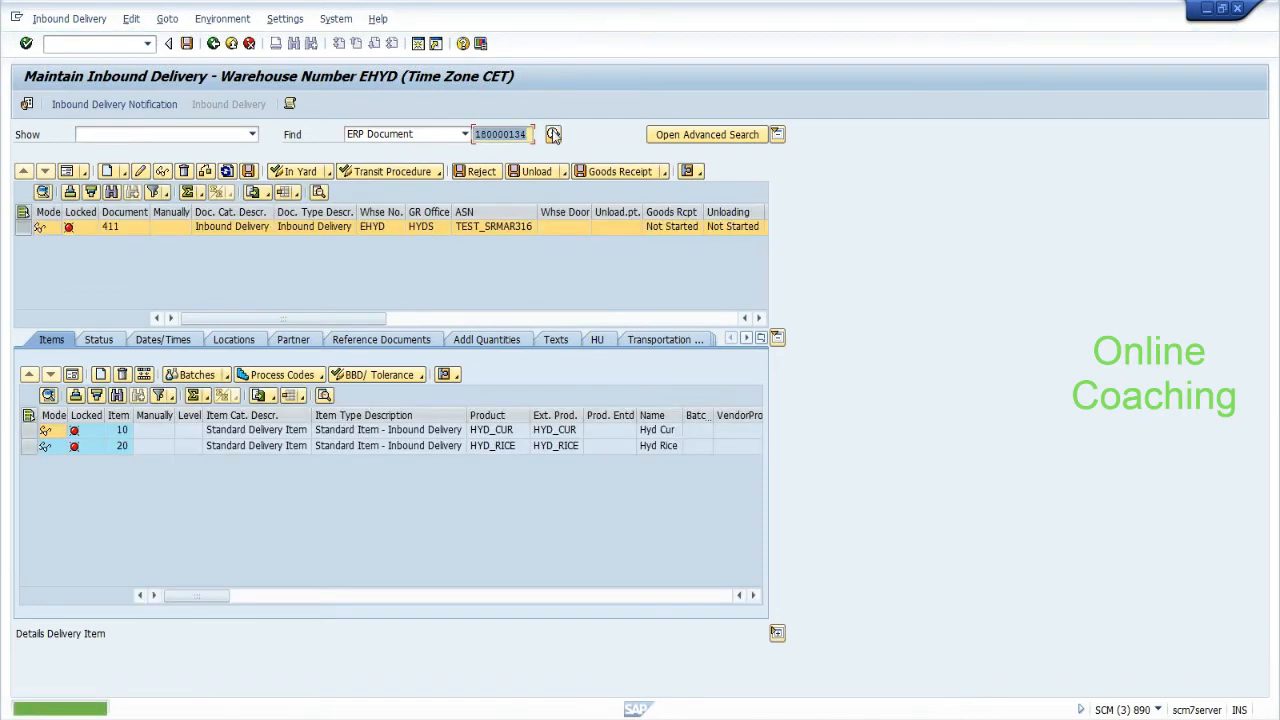
Switch delivery 411 to change mode and set warehouse door DOR2 on item 10.
left_click(29, 431)
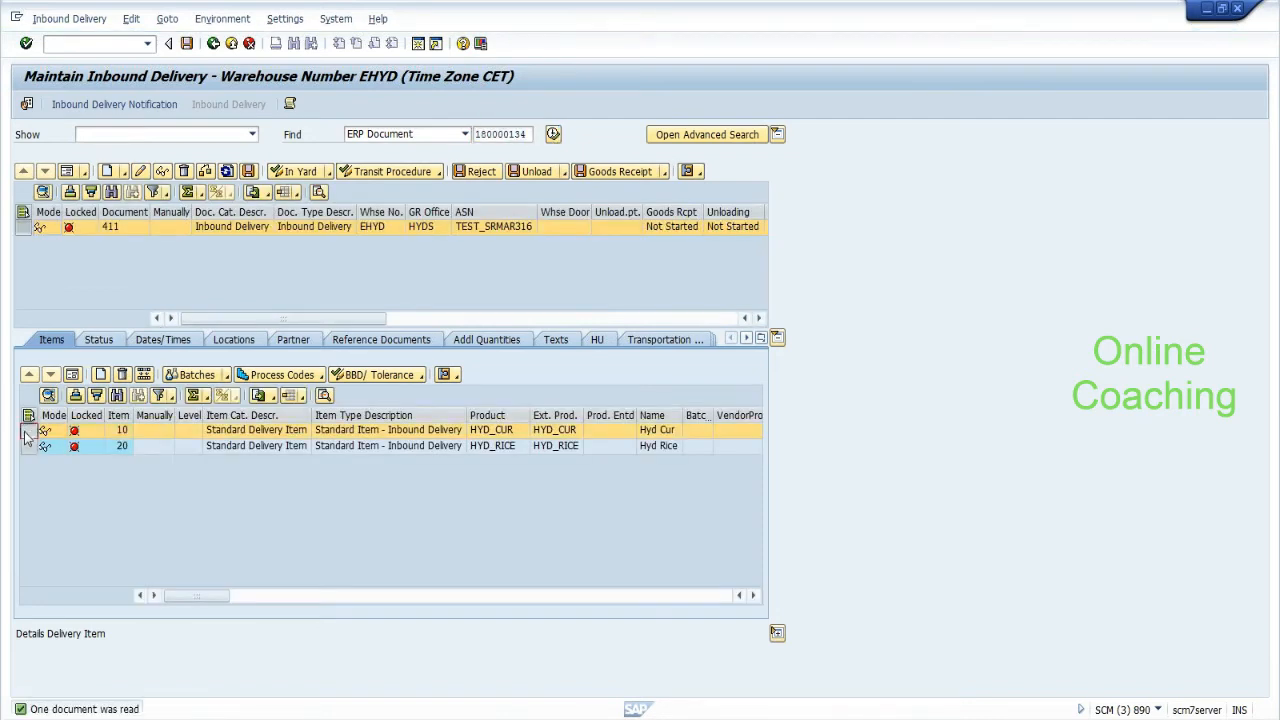
left_click(68, 378)
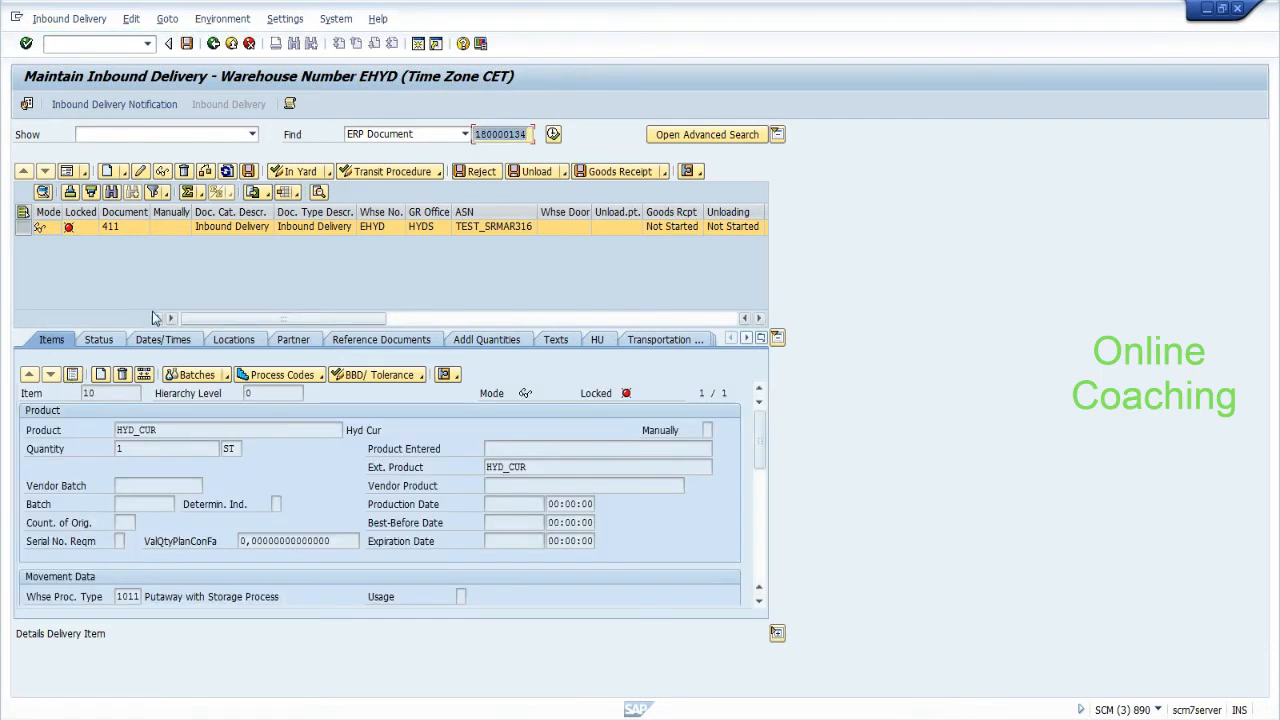
left_click(141, 172)
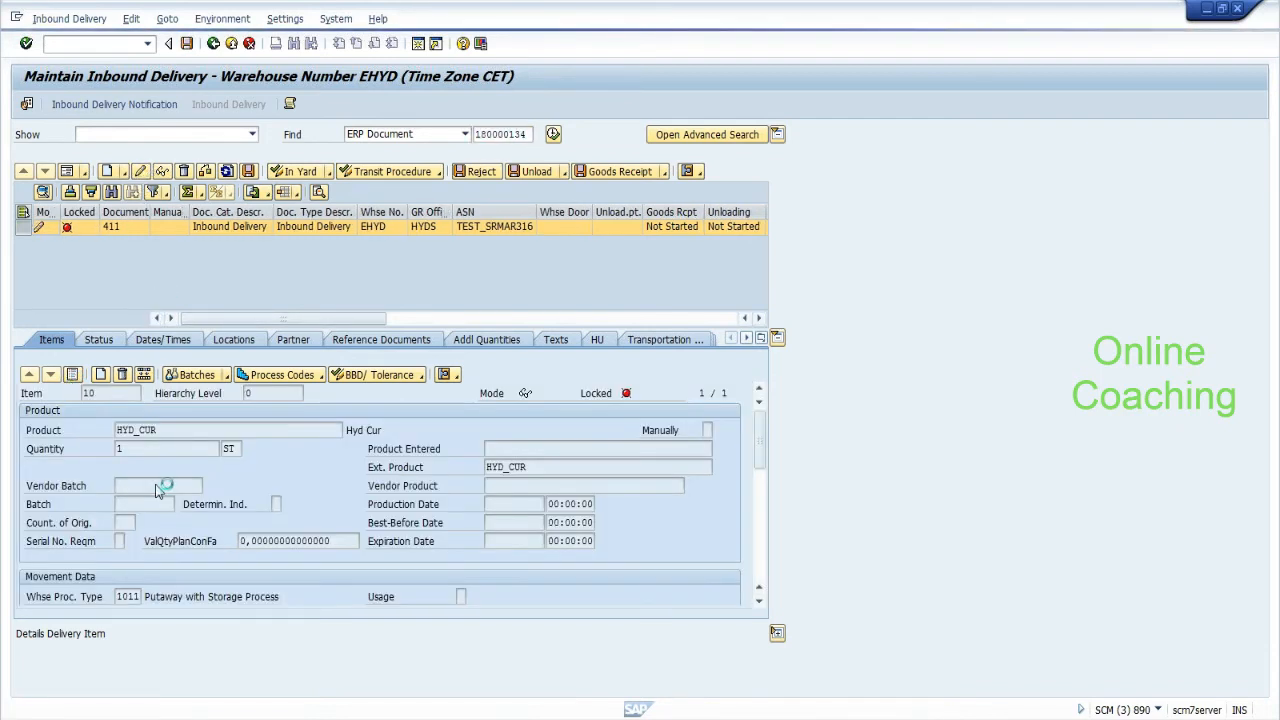
left_click_drag(759, 441, 761, 477)
left_click(128, 522)
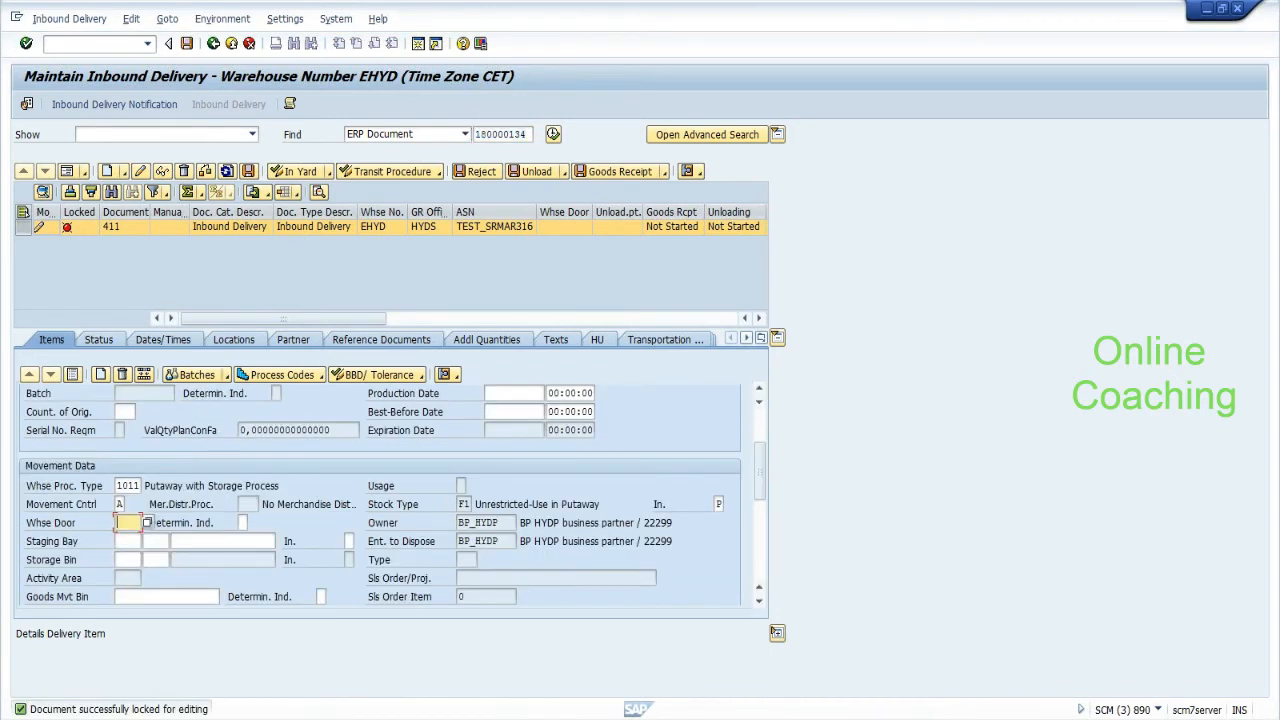
left_click(127, 551)
left_click(72, 375)
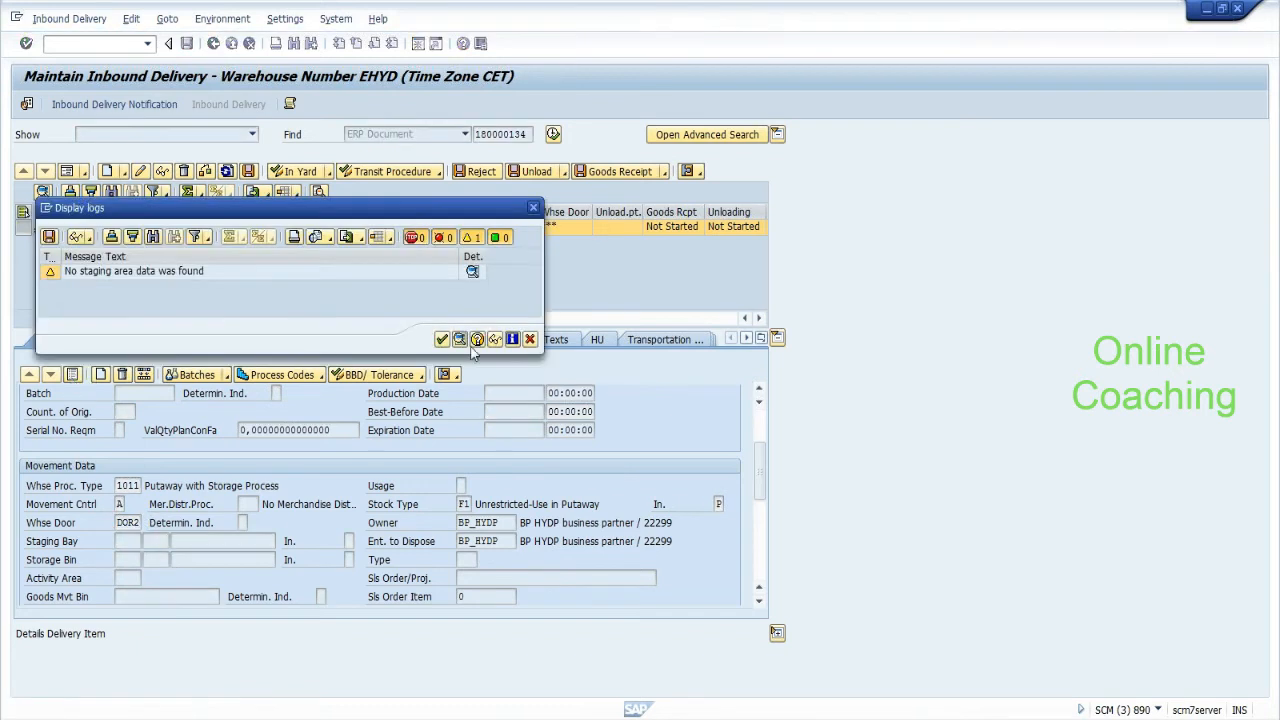
left_click(443, 340)
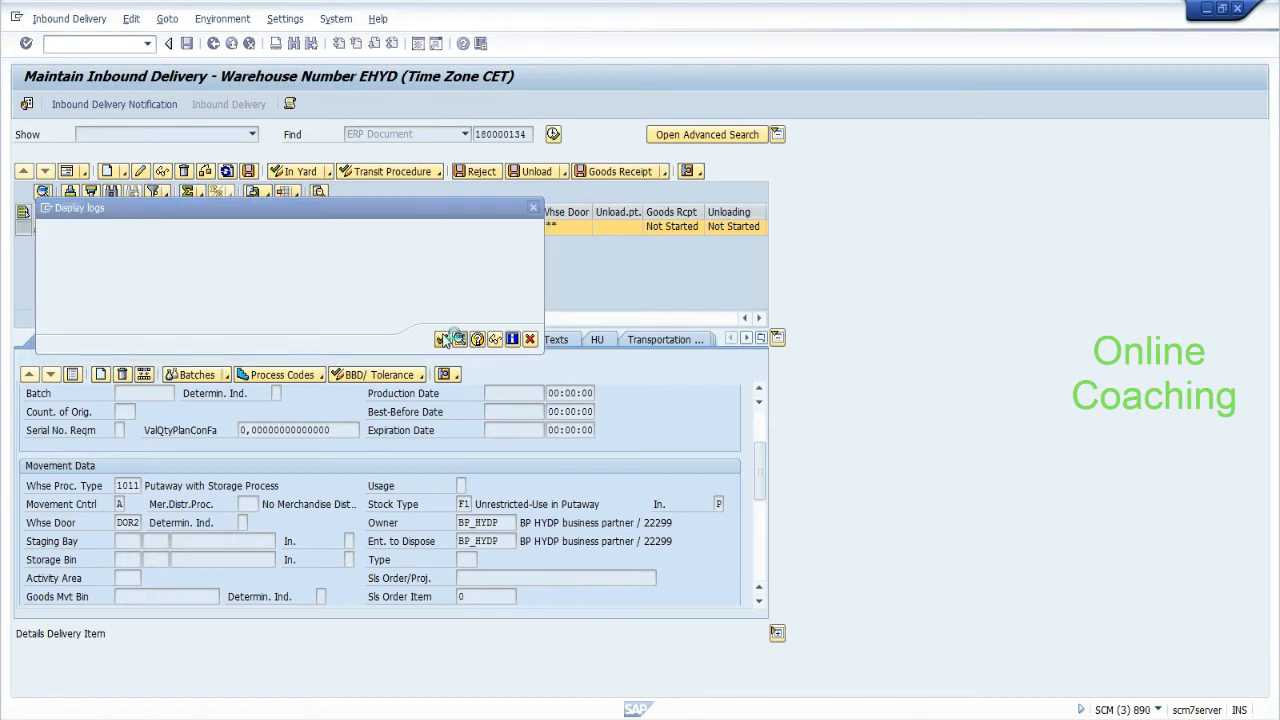
Set warehouse door DOR2 on item 20, save the delivery and view its handling units.
left_click(72, 376)
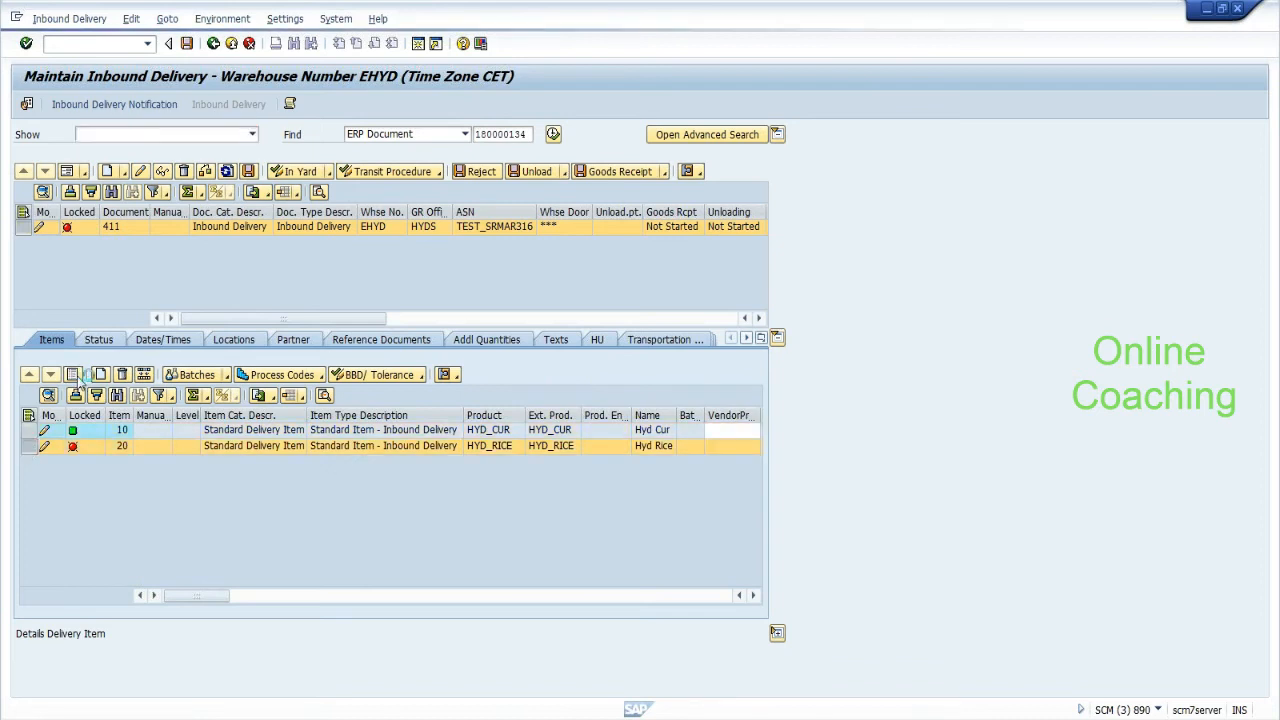
left_click(72, 375)
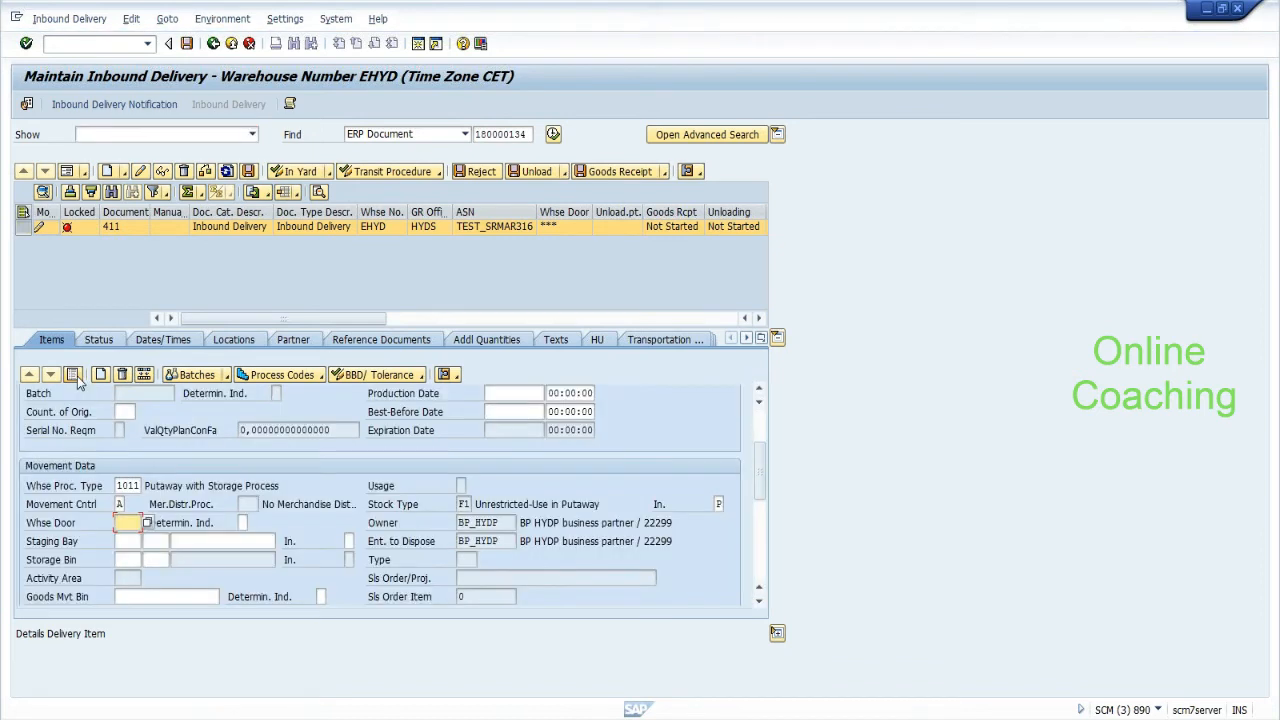
left_click(149, 525)
left_click(152, 537)
left_click(162, 171)
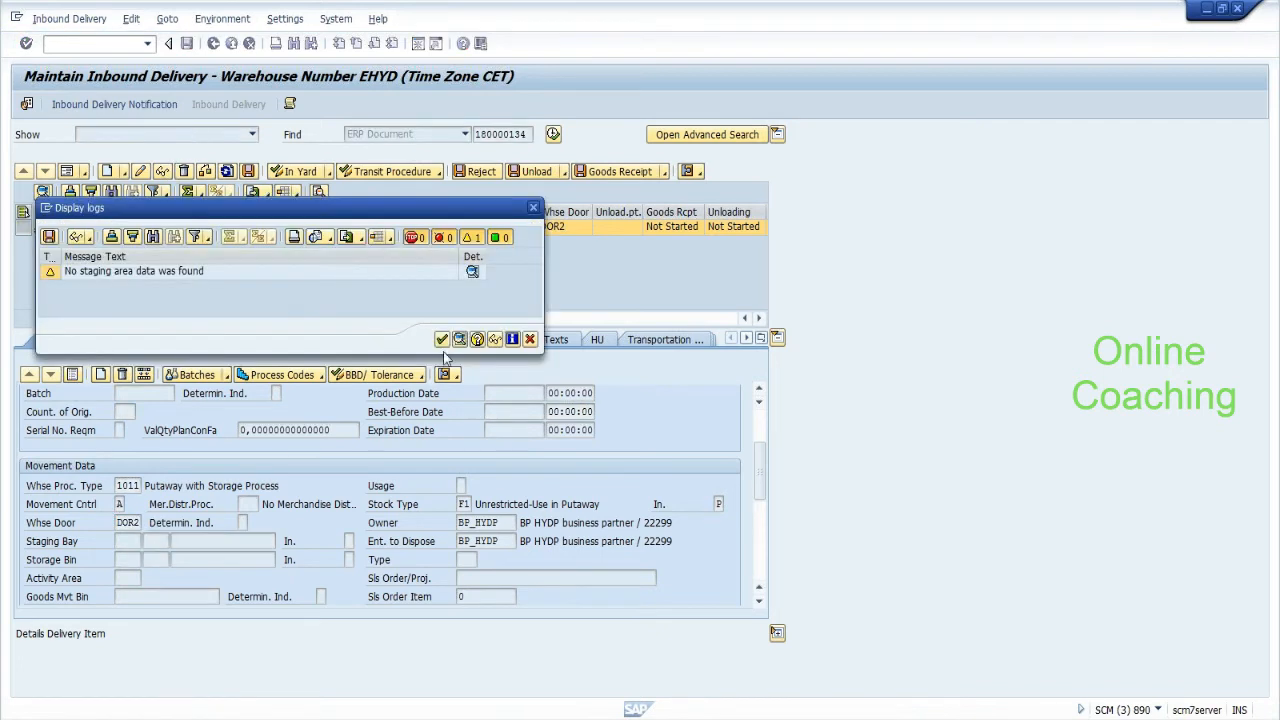
left_click(442, 340)
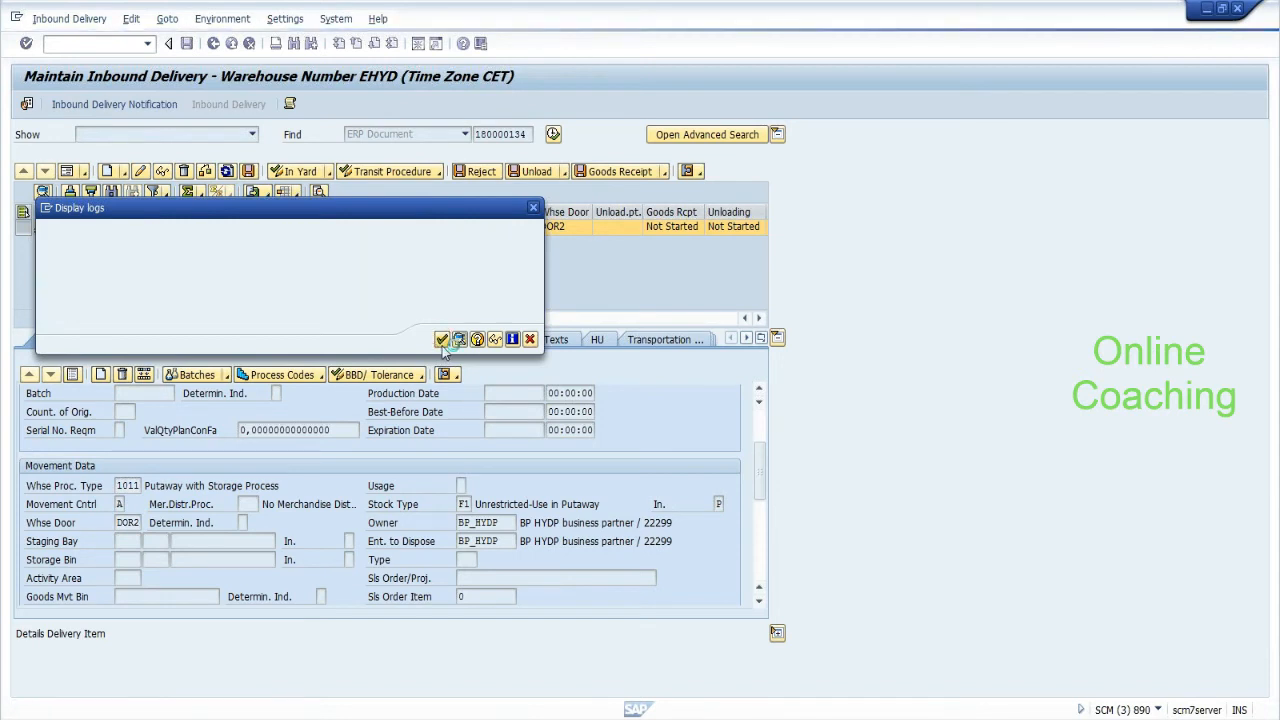
left_click(187, 44)
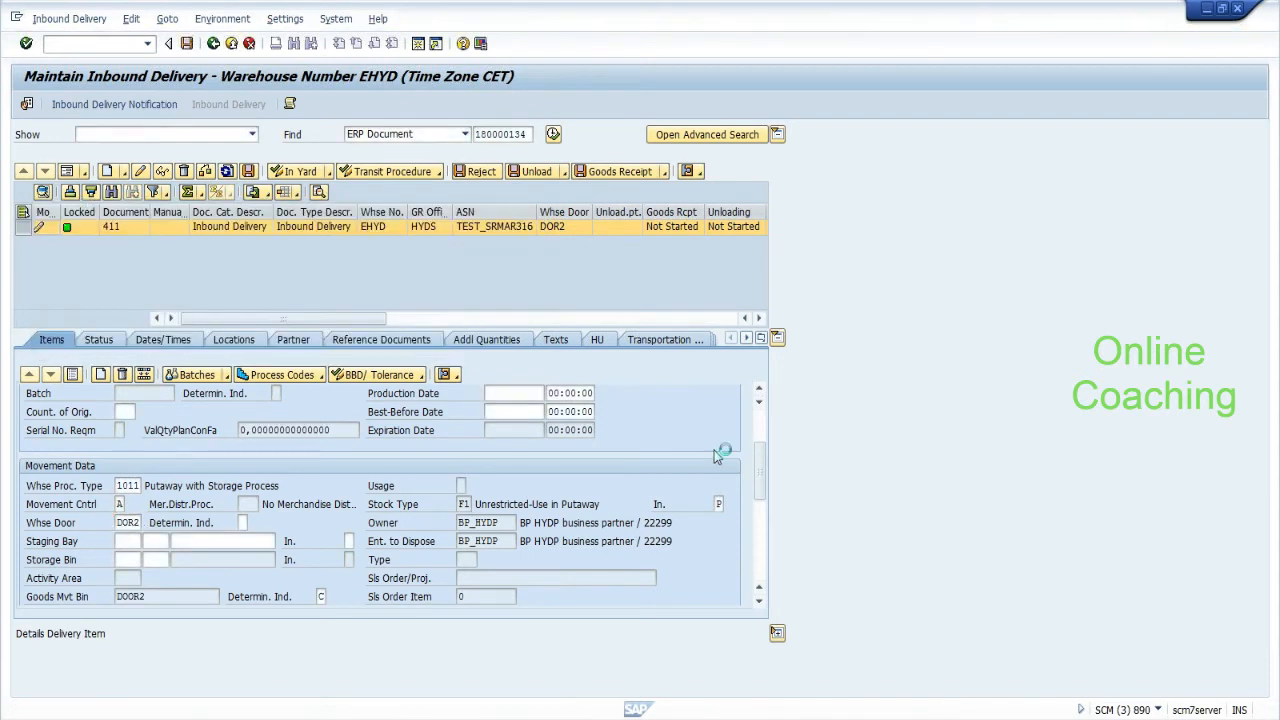
left_click(598, 340)
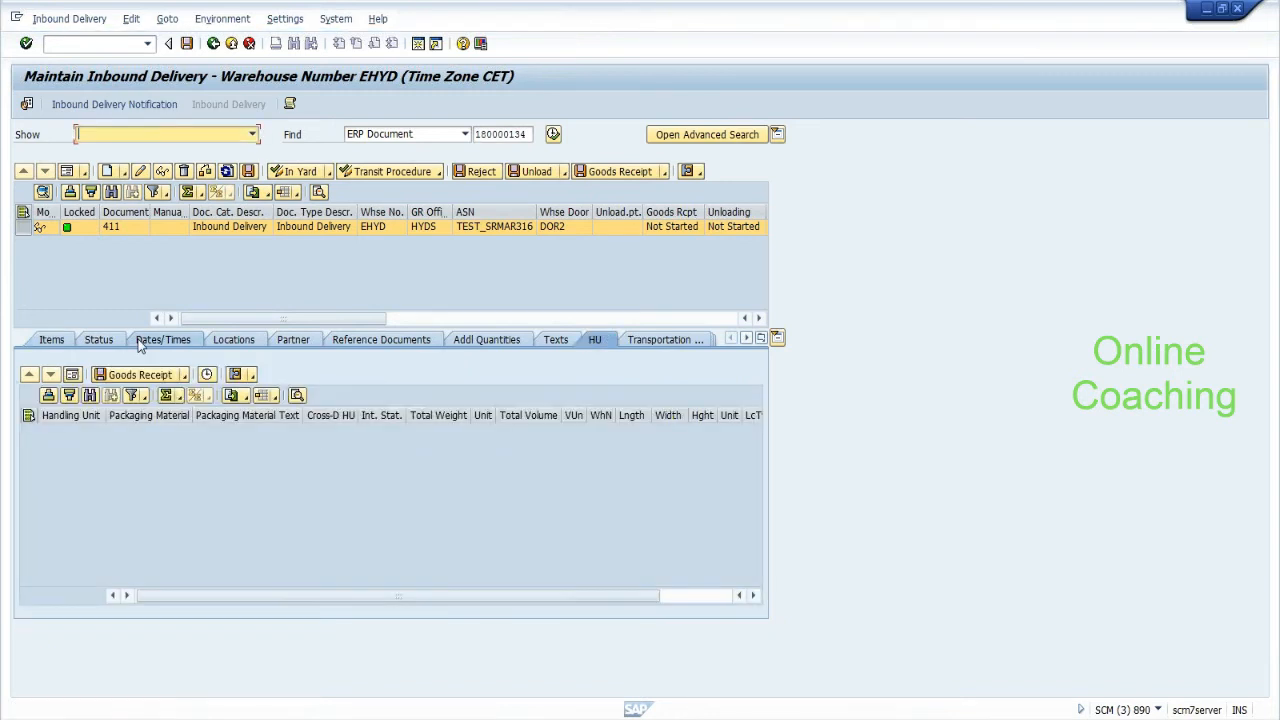
Open packing for the delivery and create a new PK-095 handling unit.
left_click(63, 20)
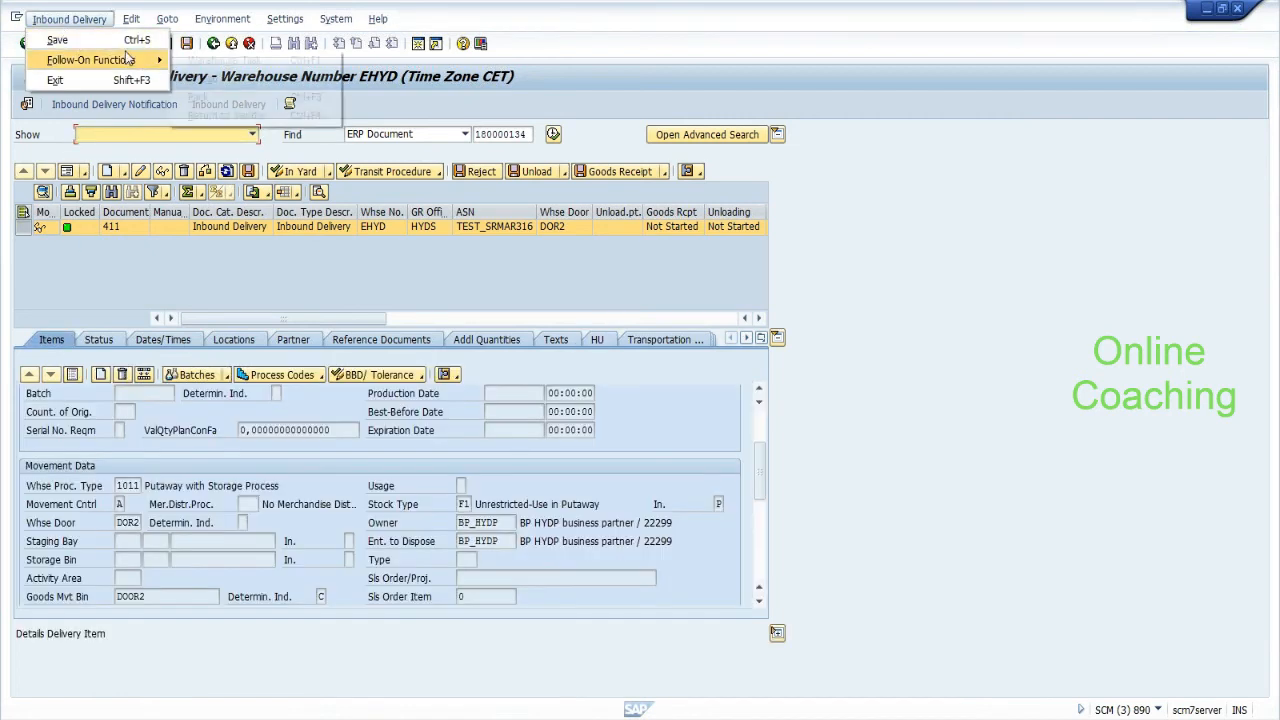
mouse_move(158, 62)
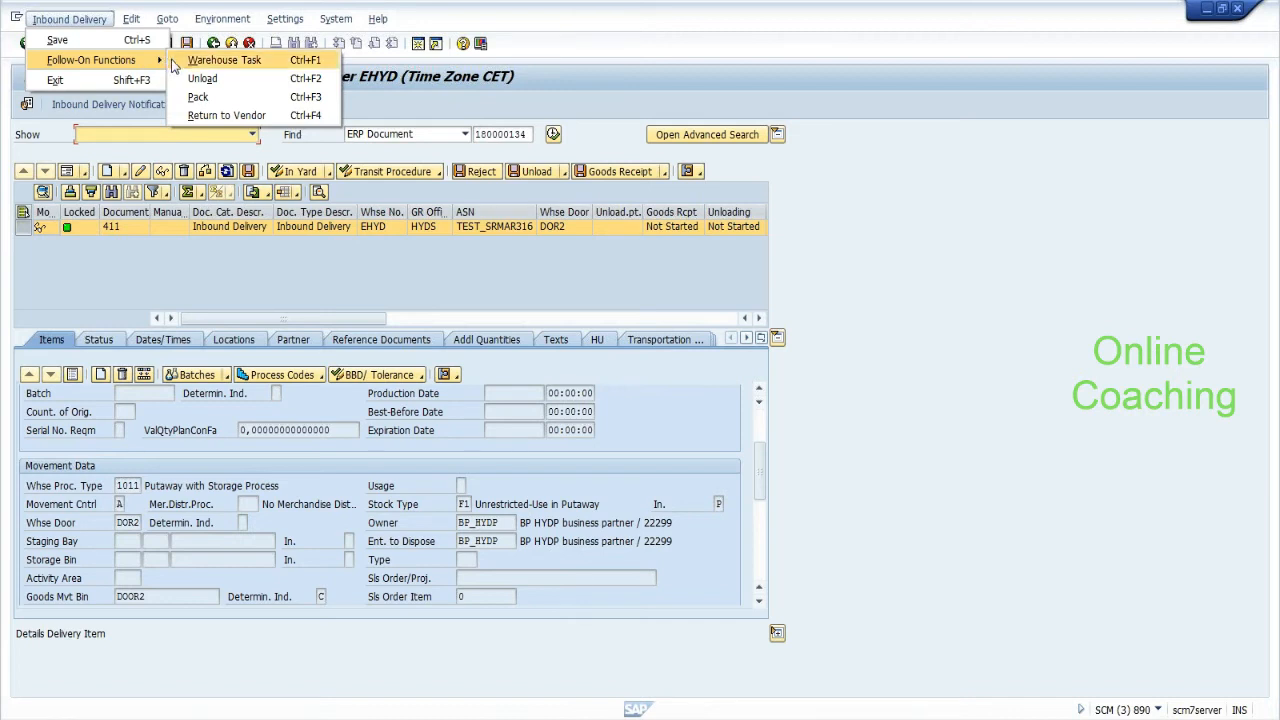
left_click(197, 97)
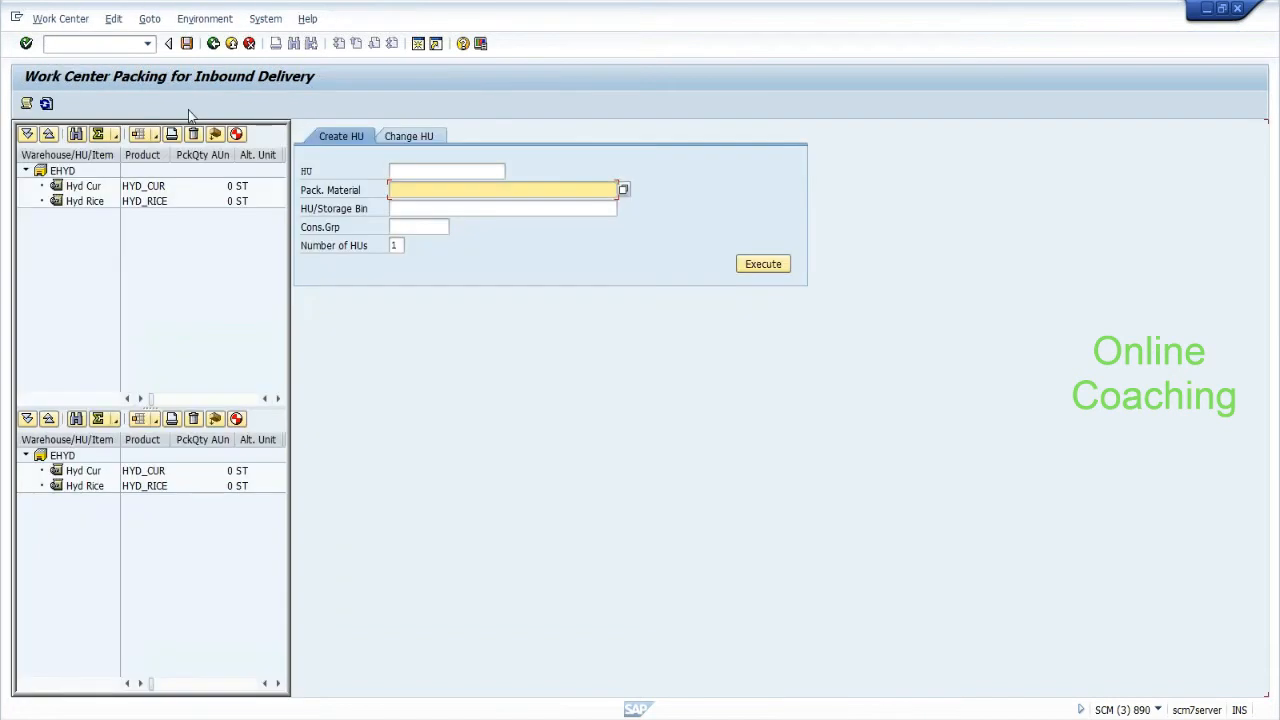
key("Down")
key("Down")
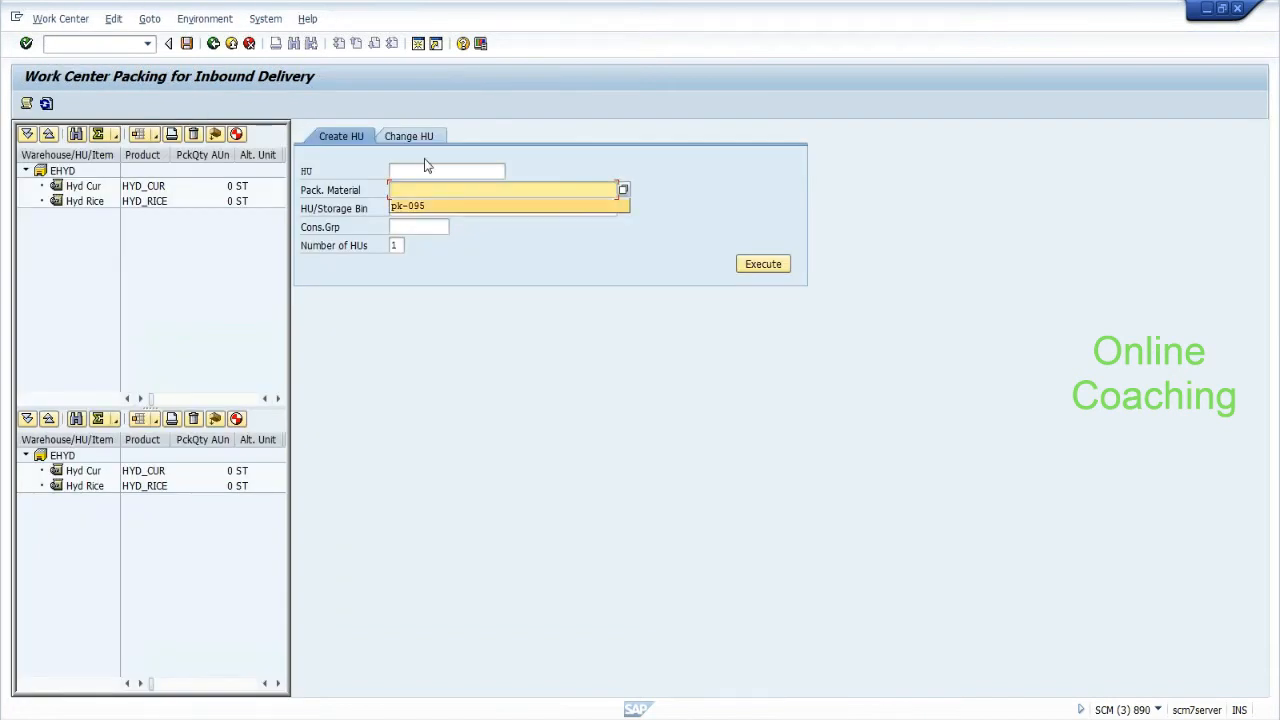
key("Return")
key("Return")
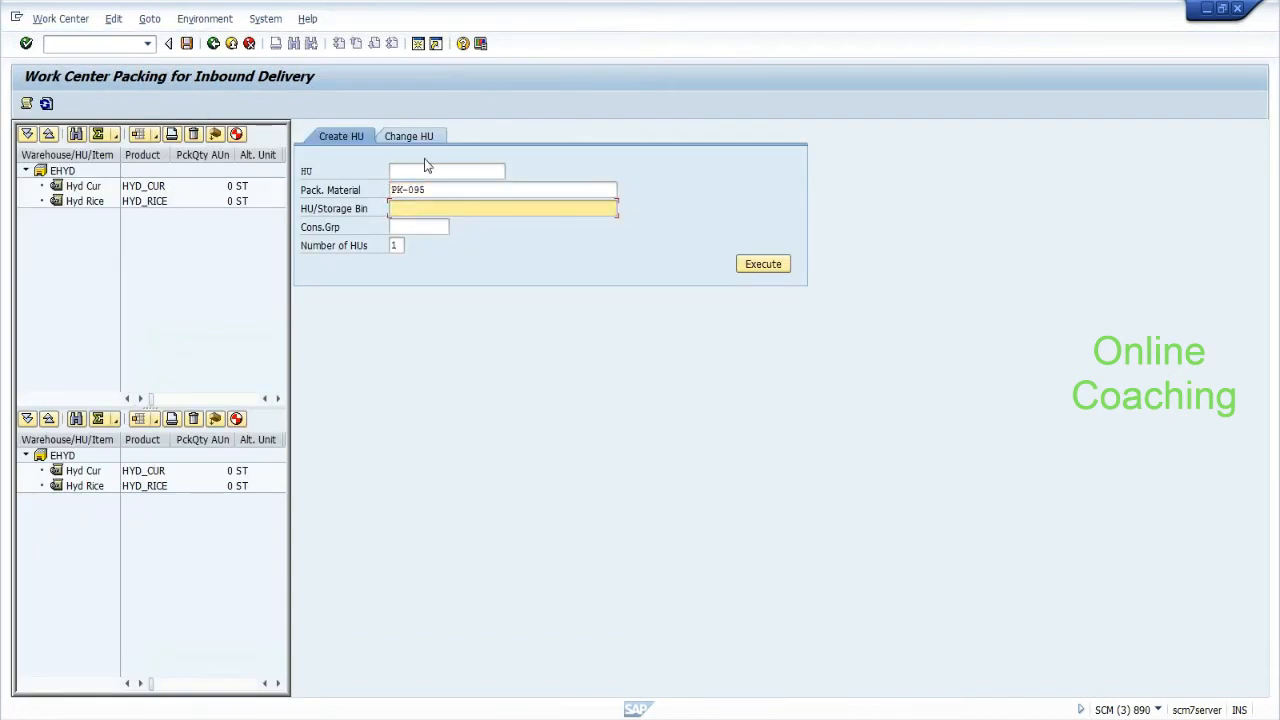
left_click(747, 265)
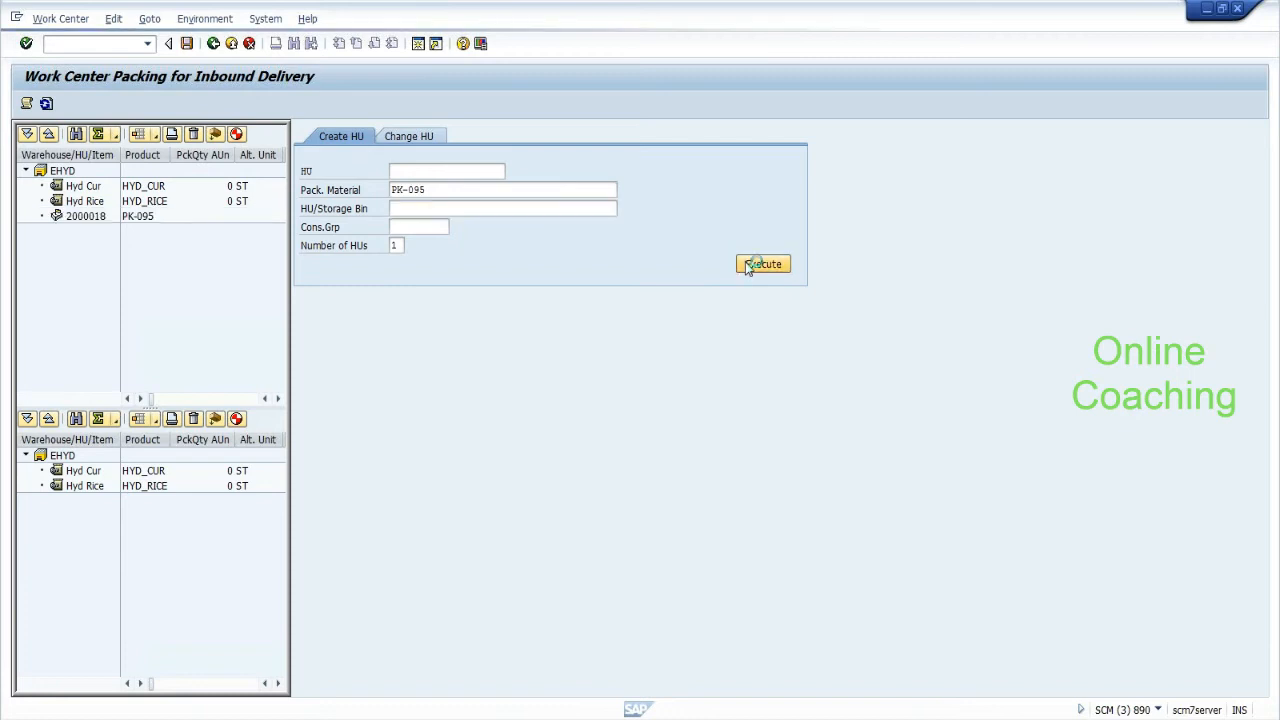
Pack Hyd Cur and Hyd Rice into HU 2000018, save, and return to the delivery.
left_click(83, 186)
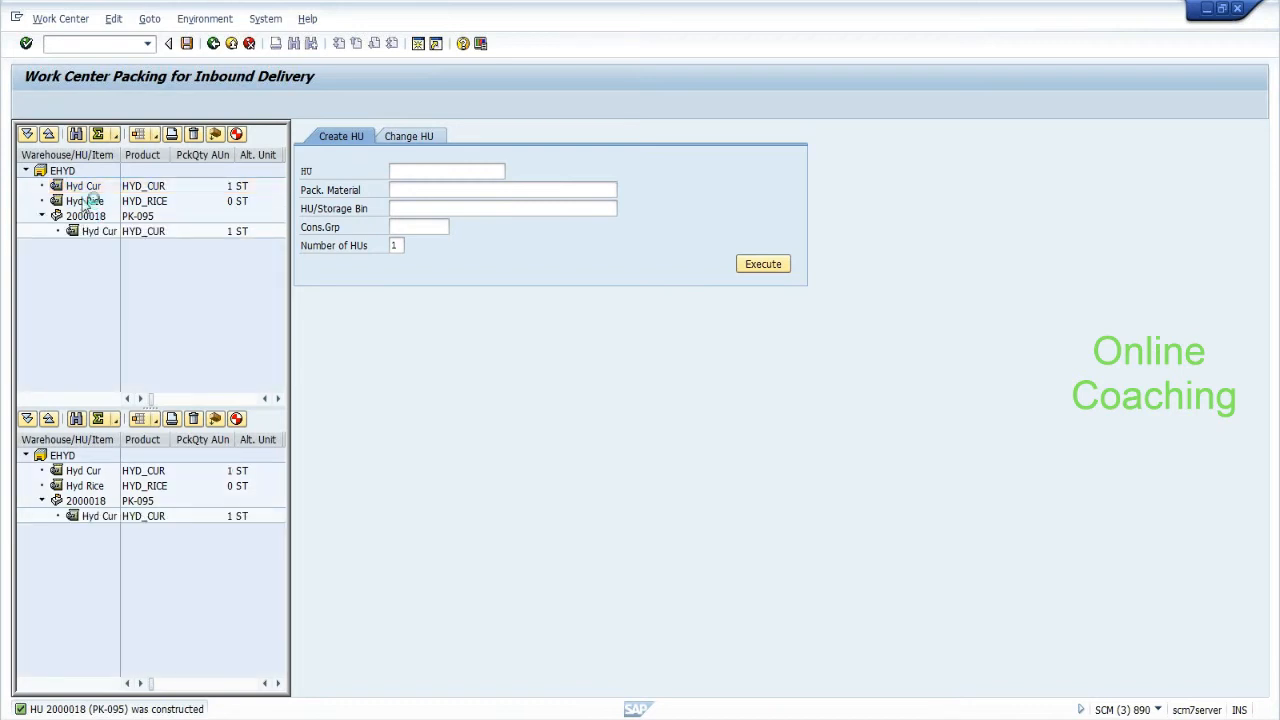
left_click(87, 202)
left_click_drag(87, 203, 91, 223)
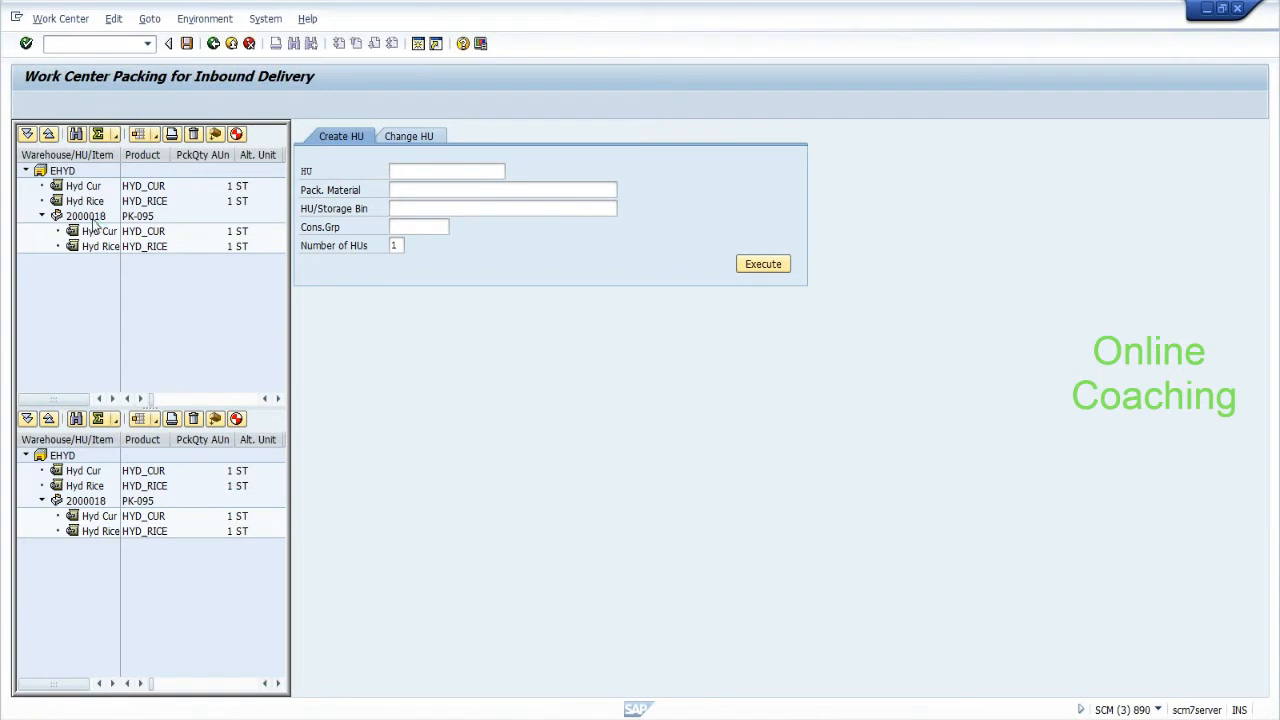
left_click(90, 218)
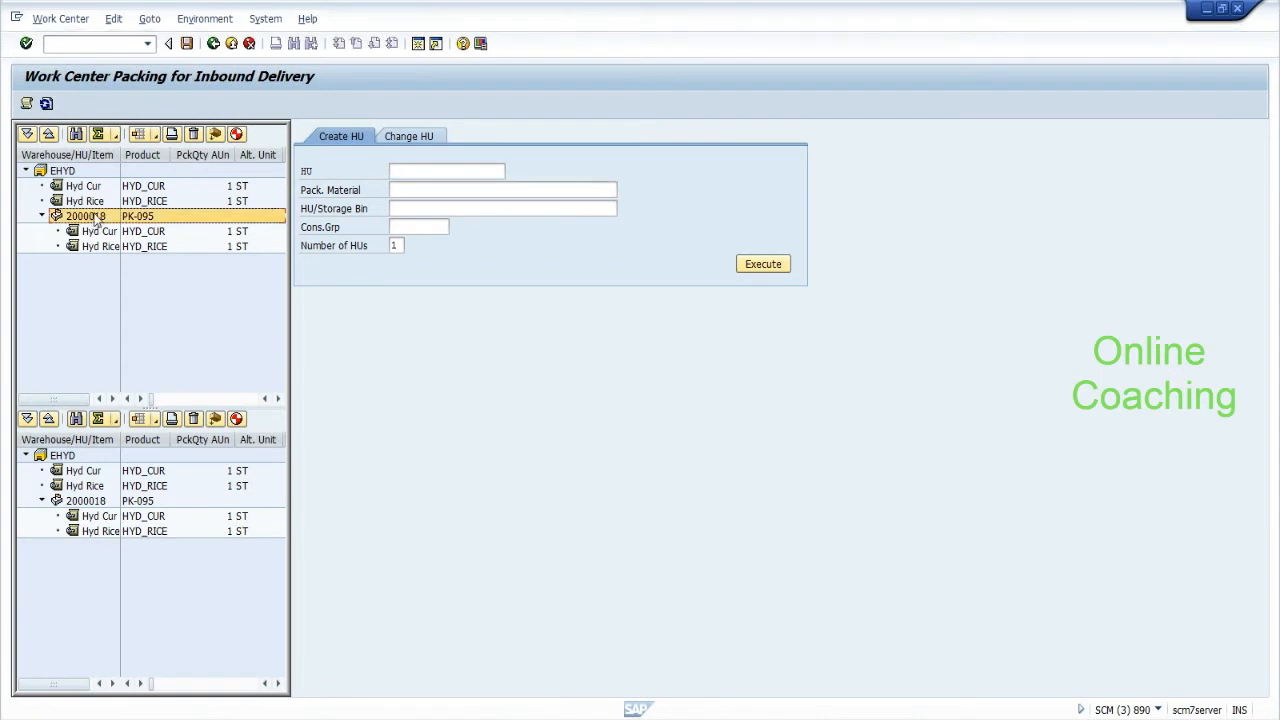
left_click(186, 45)
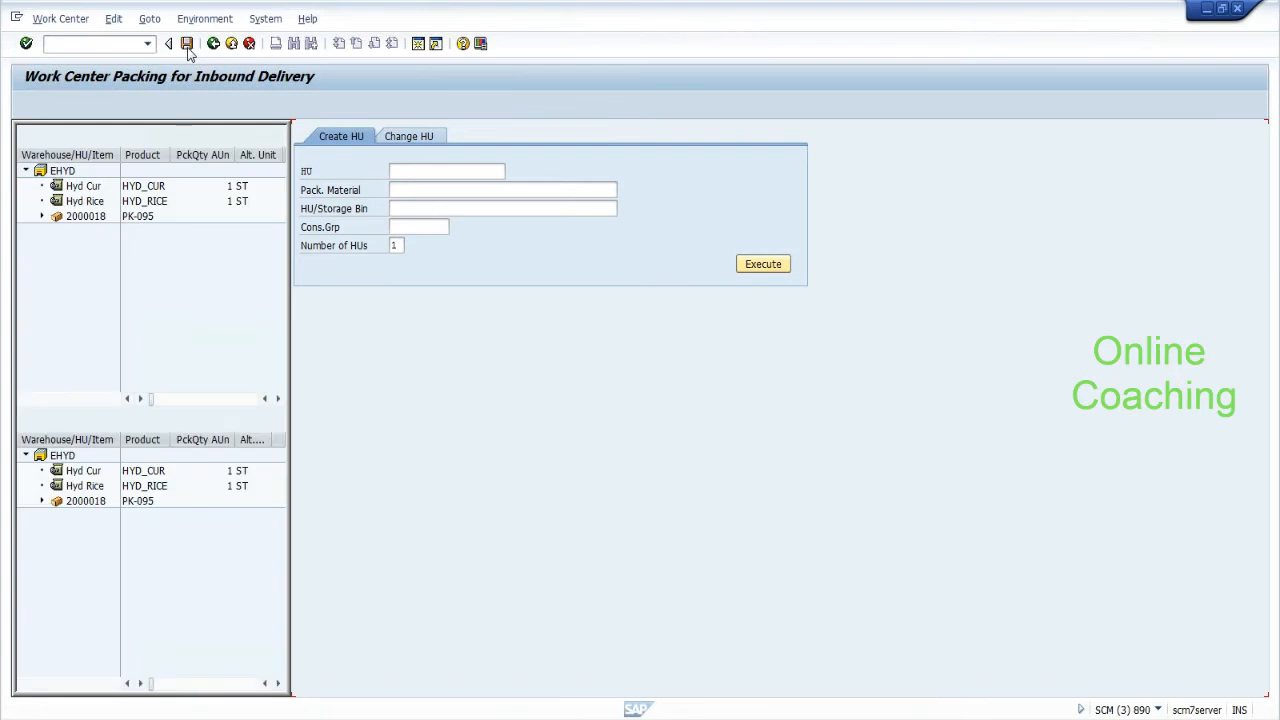
left_click(213, 44)
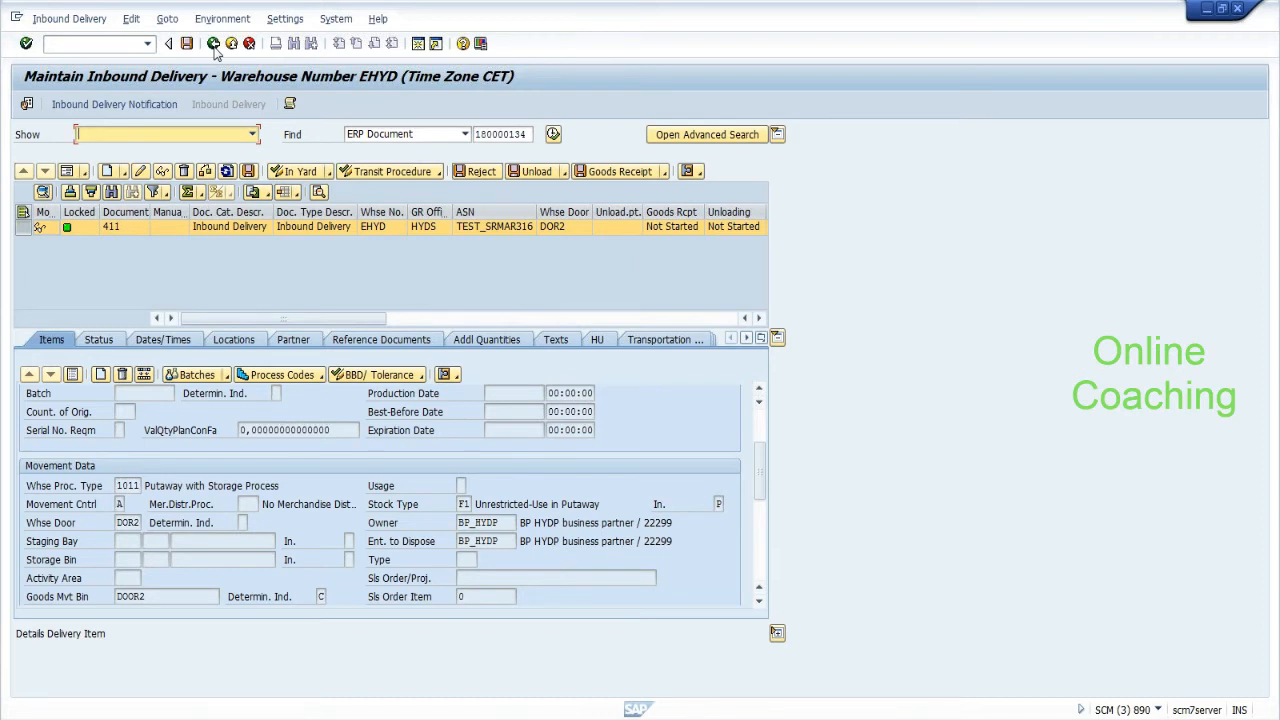
Unload handling unit 2000018 of delivery 411.
left_click(68, 19)
mouse_move(150, 66)
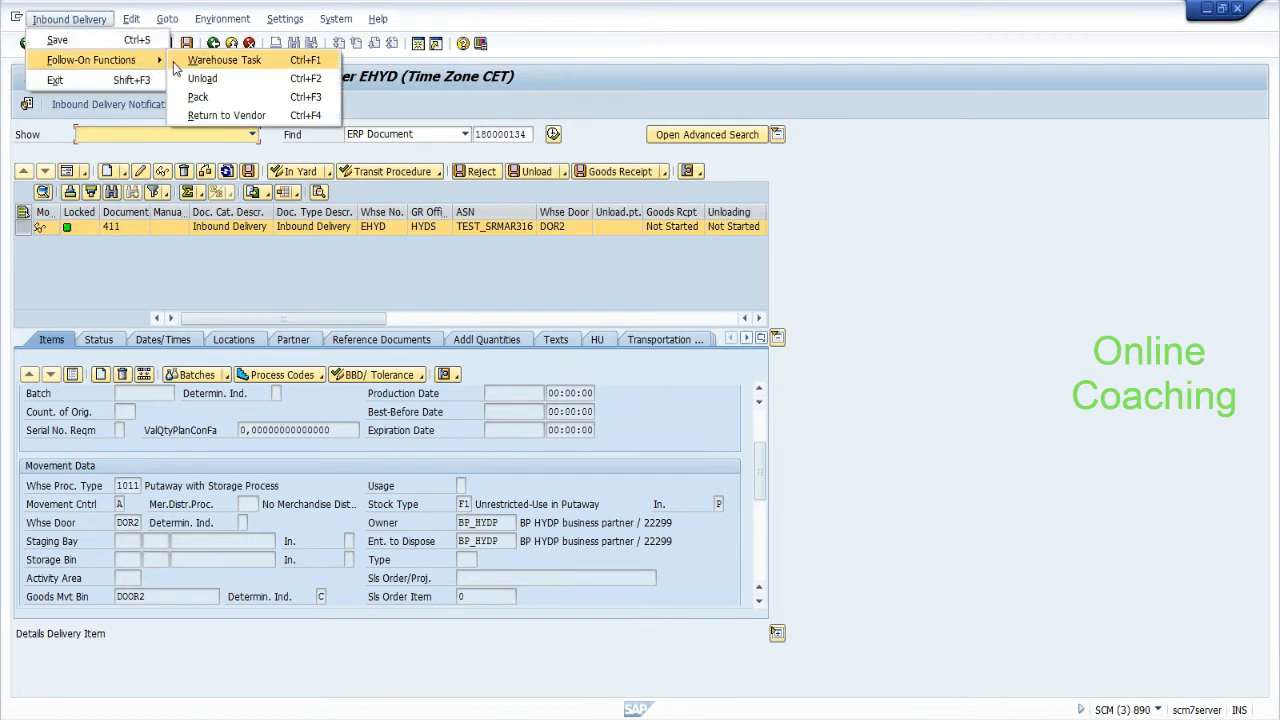
left_click(182, 79)
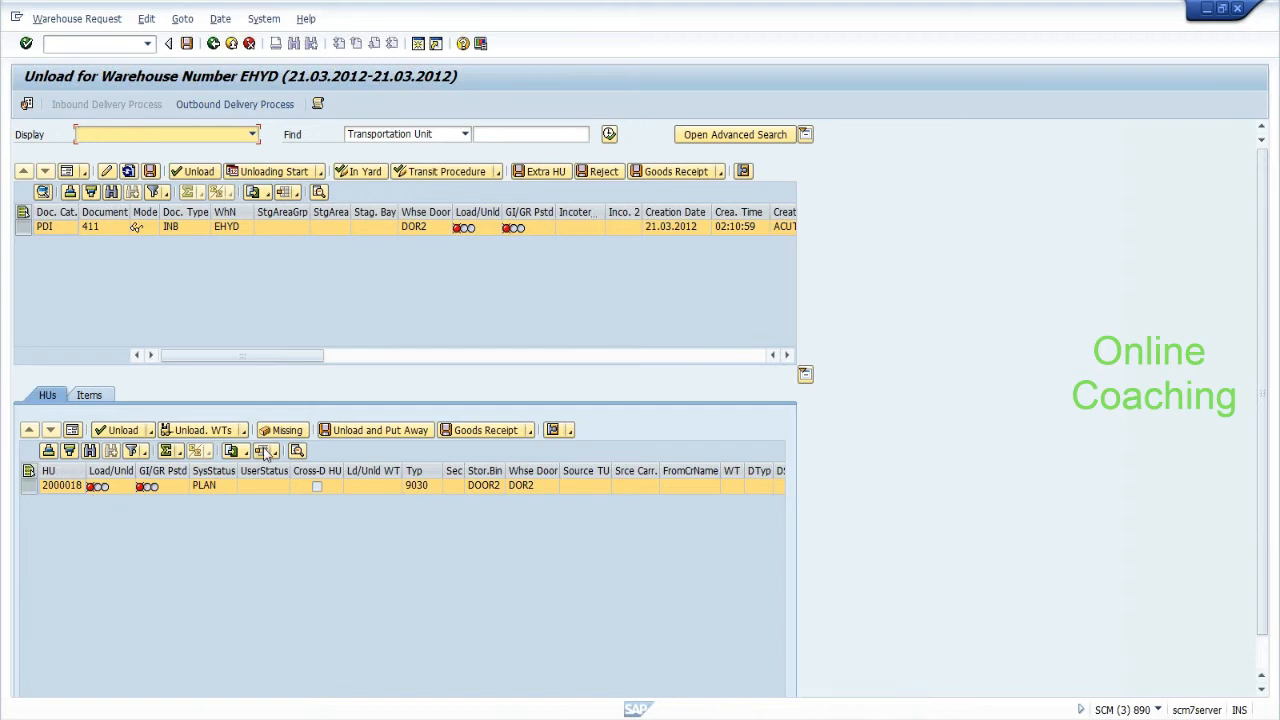
left_click(210, 432)
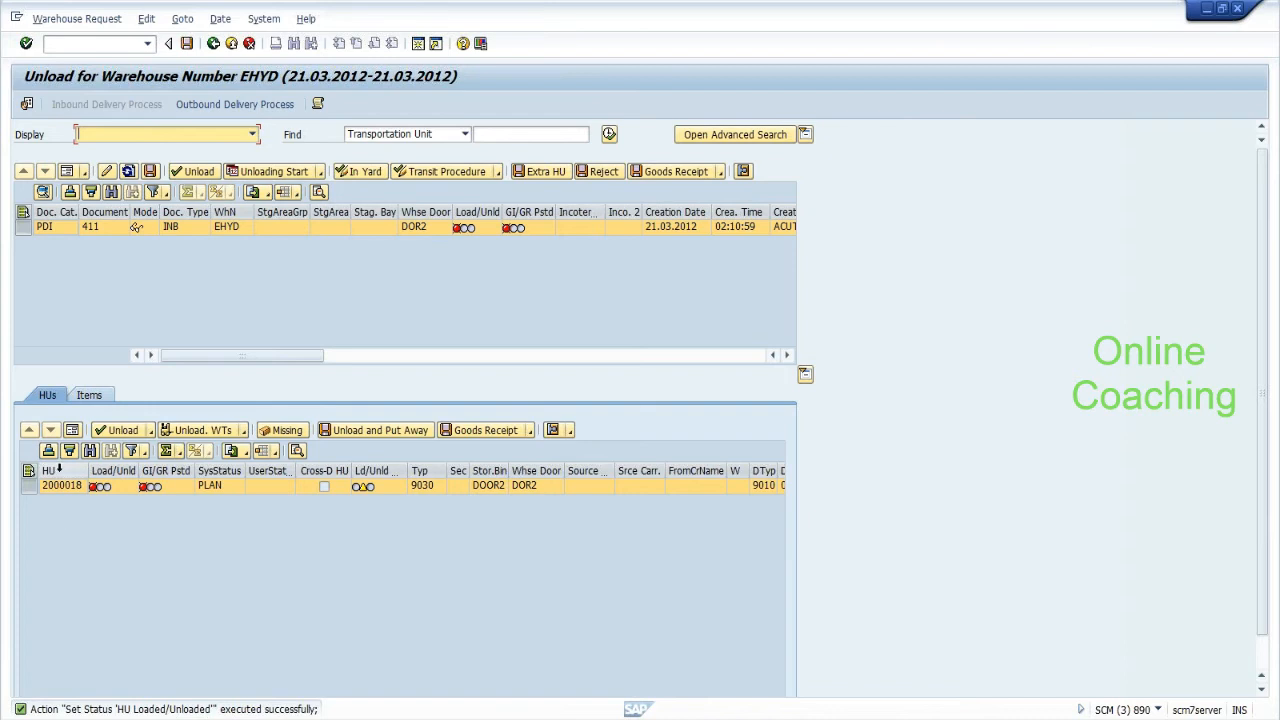
left_click(63, 488)
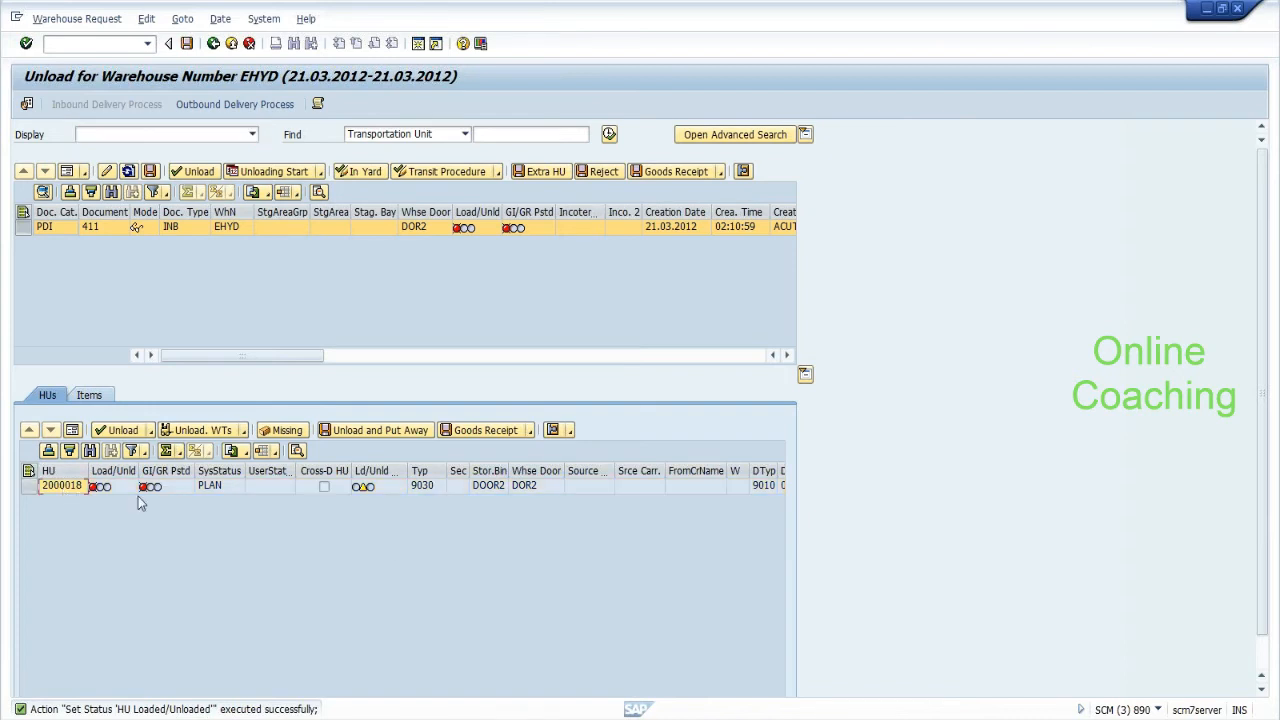
Note HU number 2000018 on a new line in Notepad and return to SAP.
key("alt+Tab")
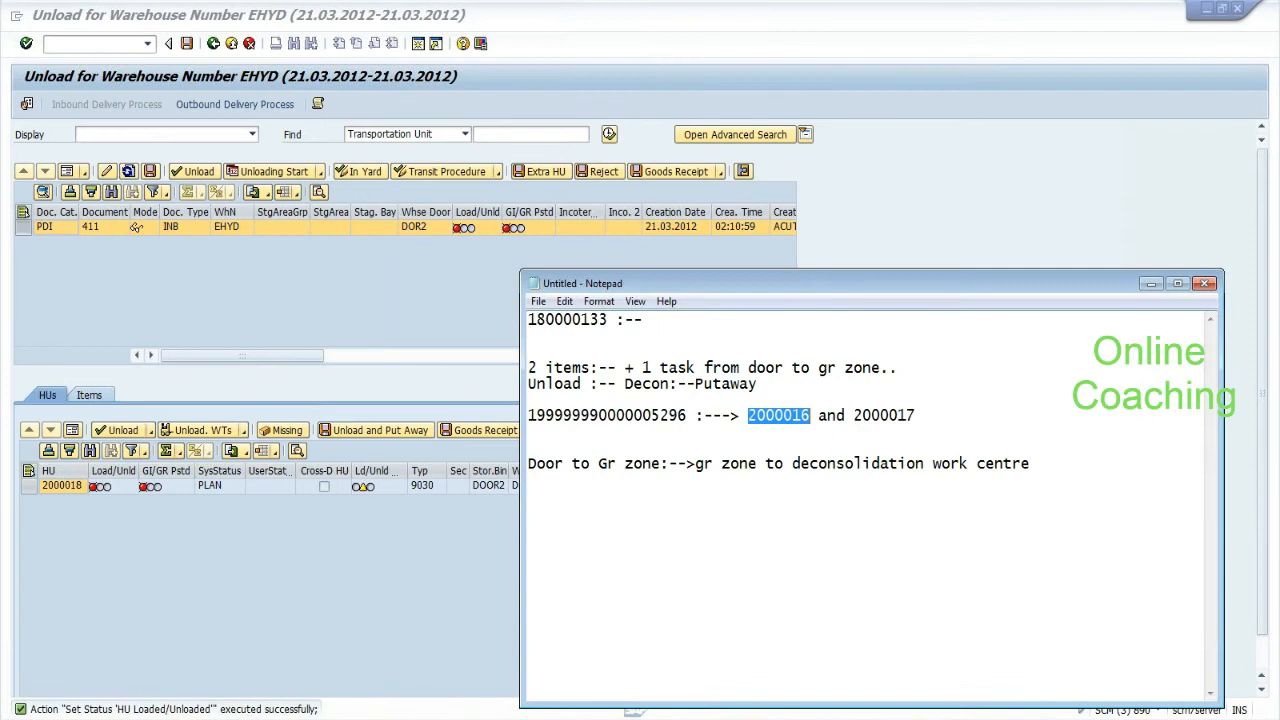
left_click(530, 448)
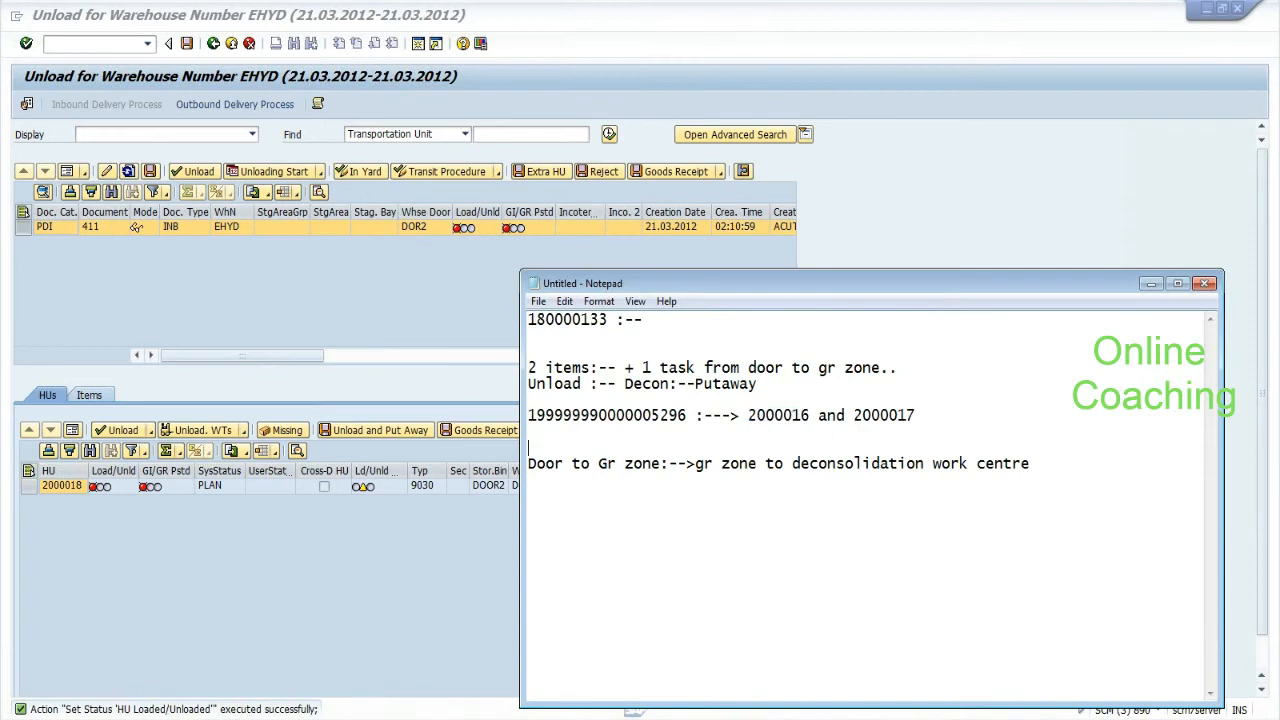
key("Return")
type("2000018")
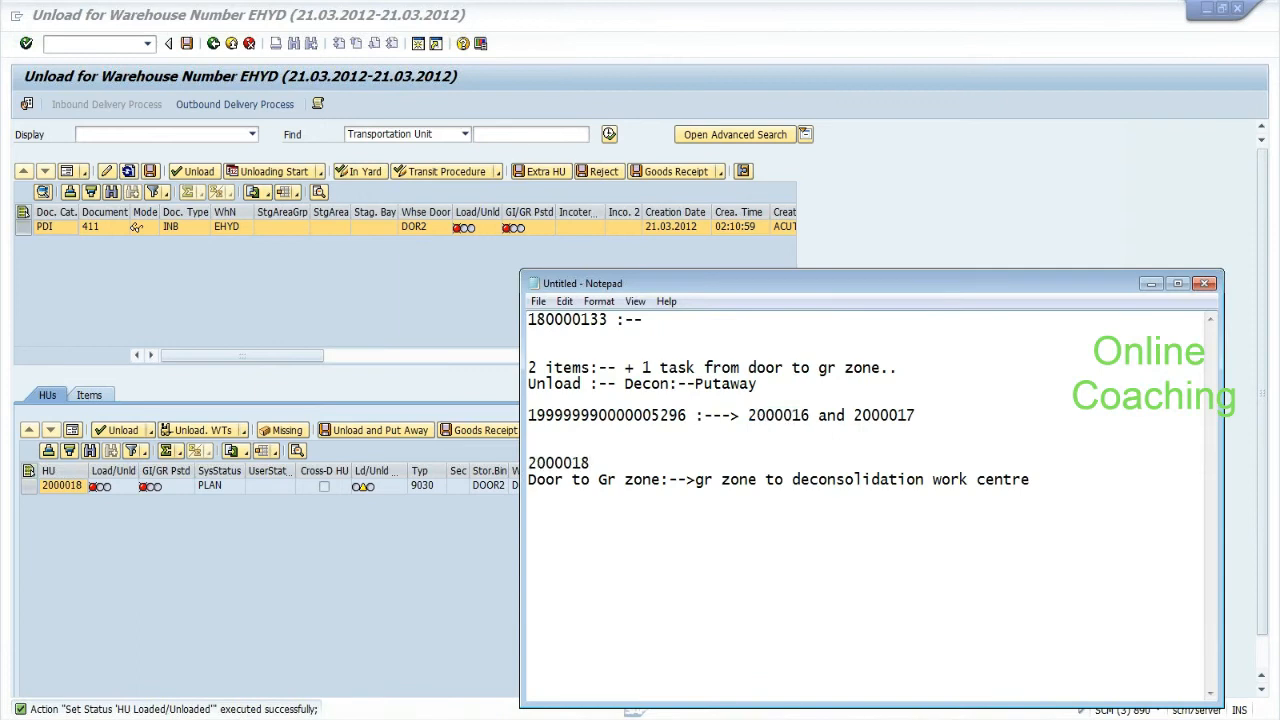
left_click(199, 323)
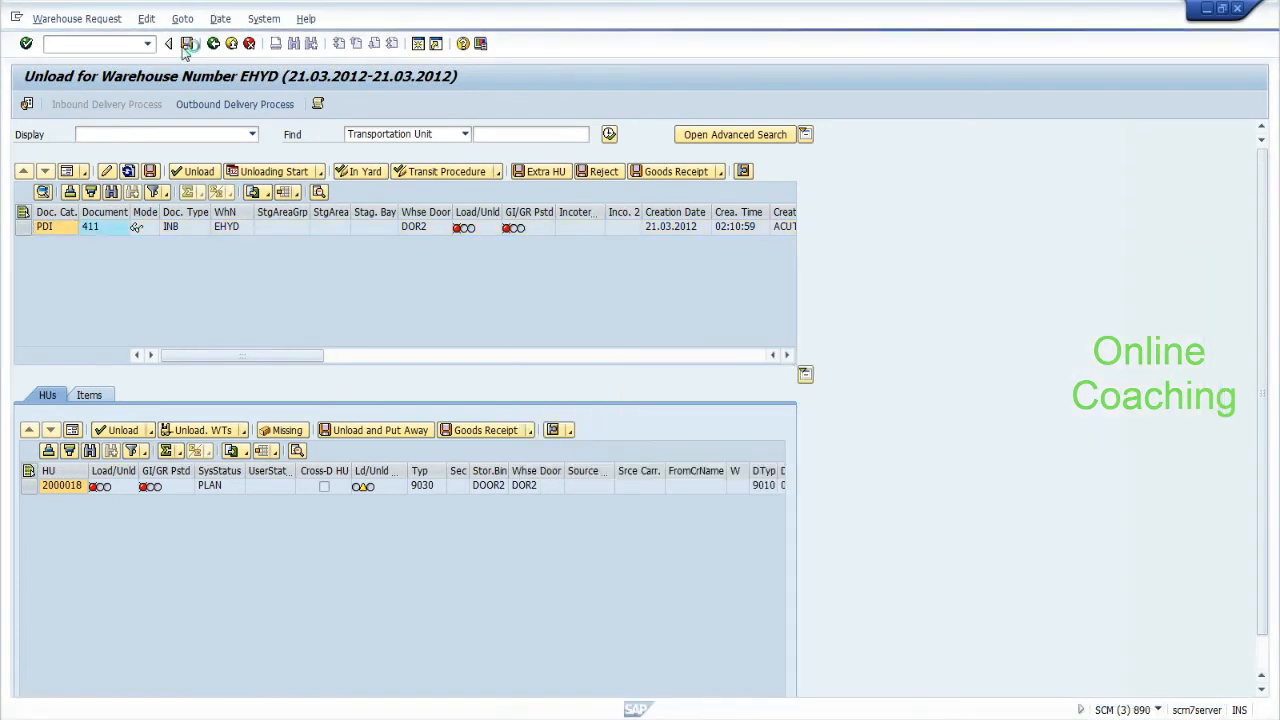
Save the unload to create warehouse tasks and open the warehouse monitor.
left_click(186, 44)
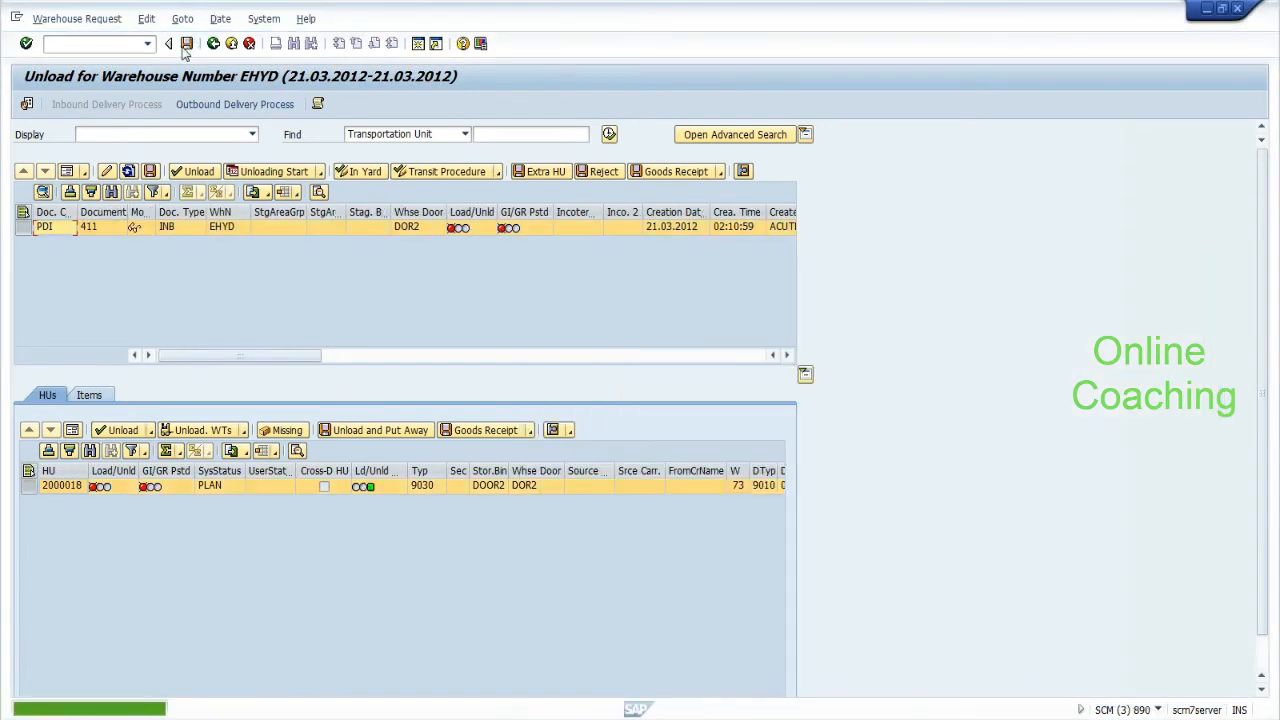
left_click(108, 43)
type("/n/scwm")
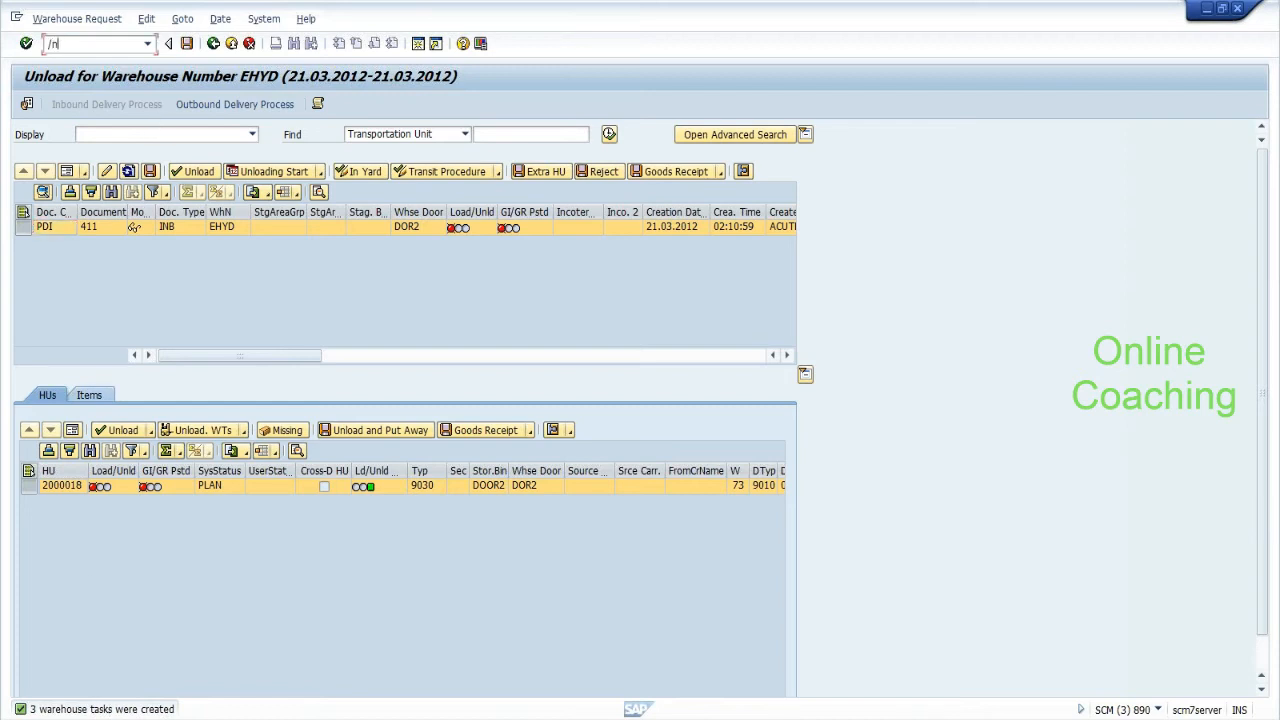
type("/mo")
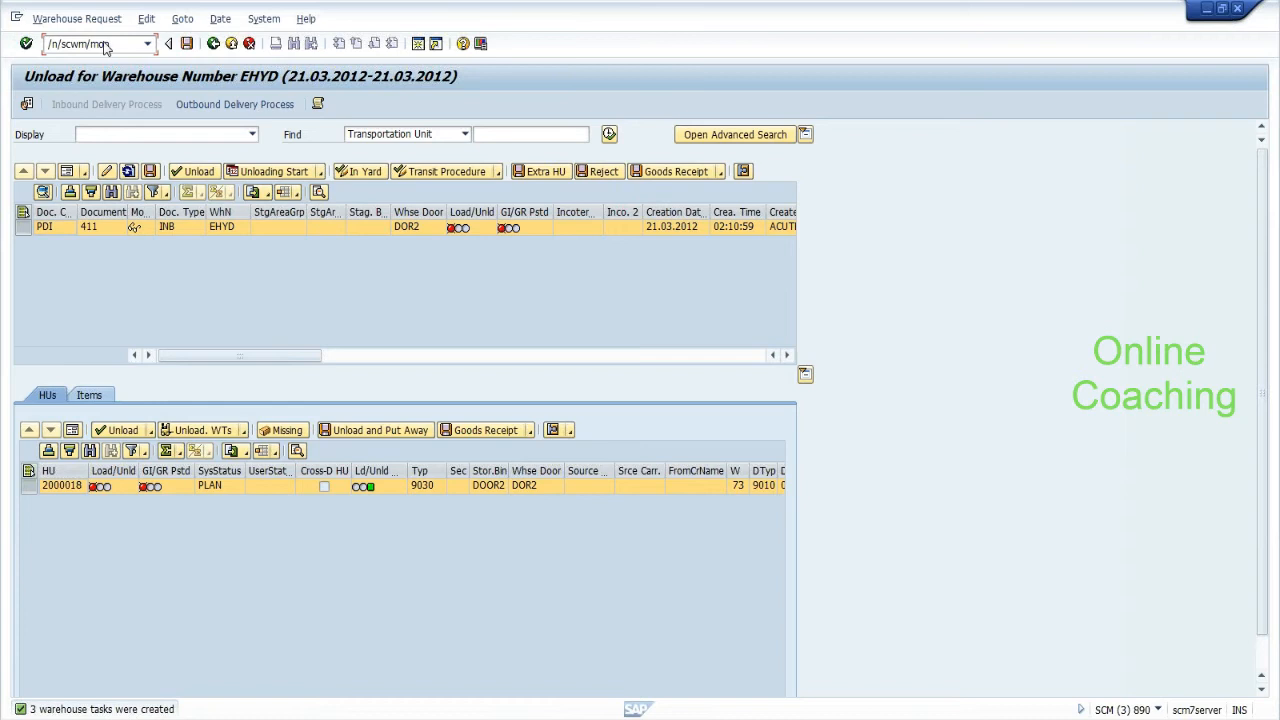
key("Return")
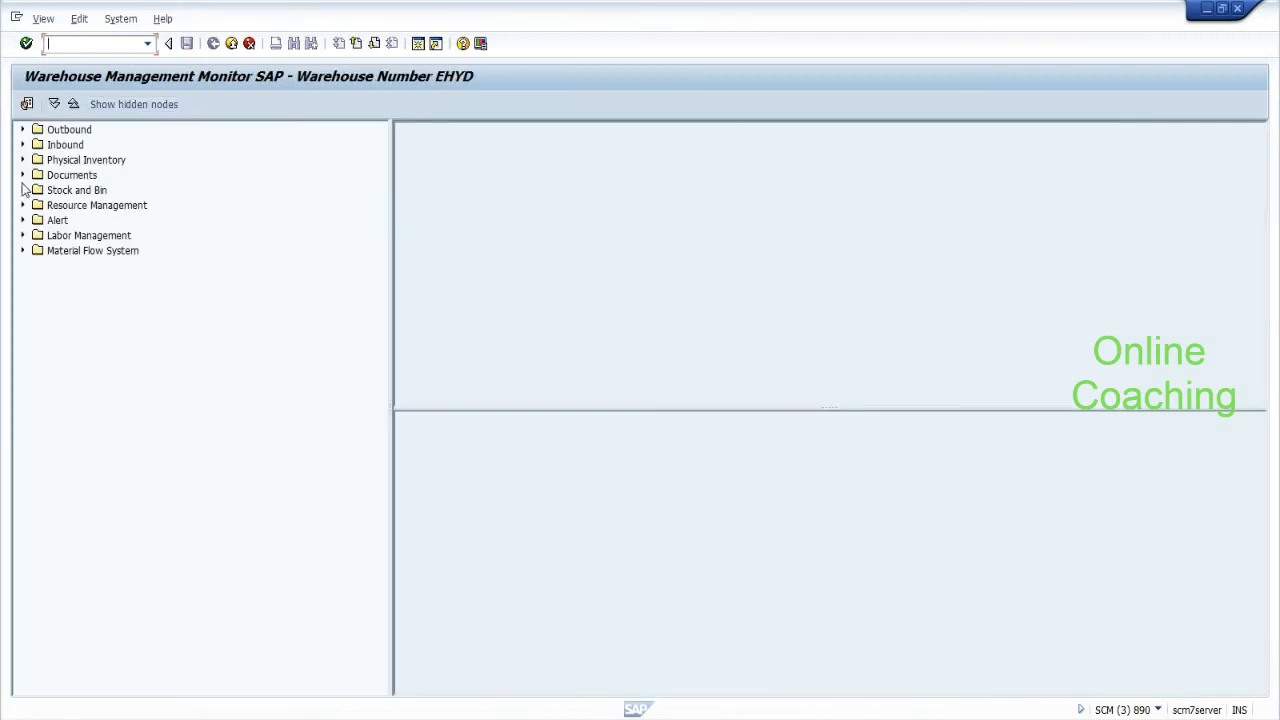
List the warehouse tasks for handling unit 2000018 in the monitor.
left_click(22, 175)
left_click(38, 220)
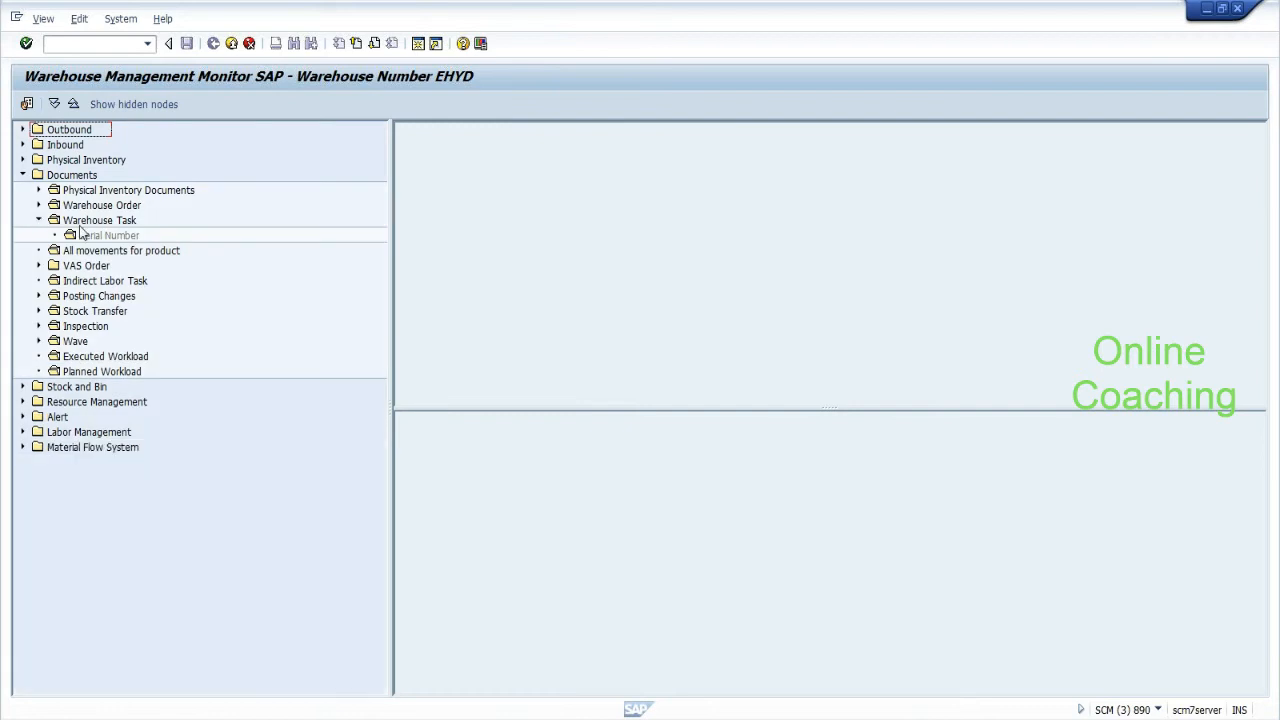
left_click(83, 224)
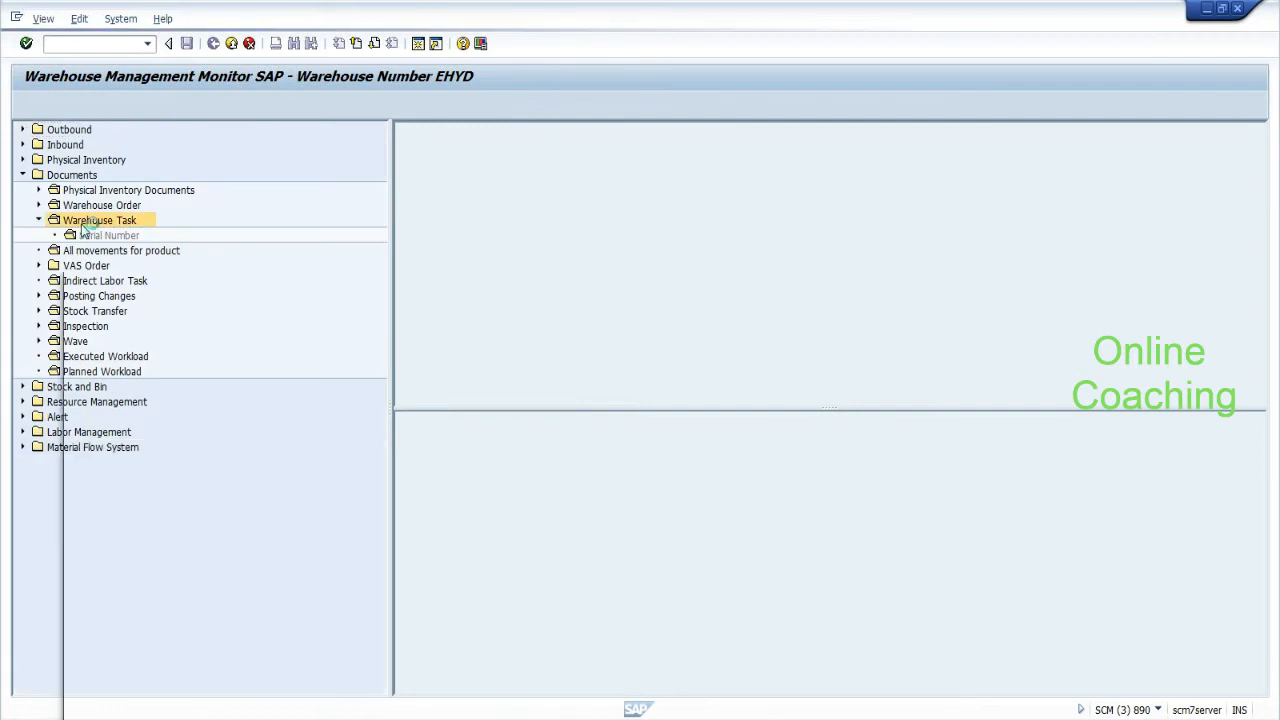
left_click(300, 639)
type("2000018")
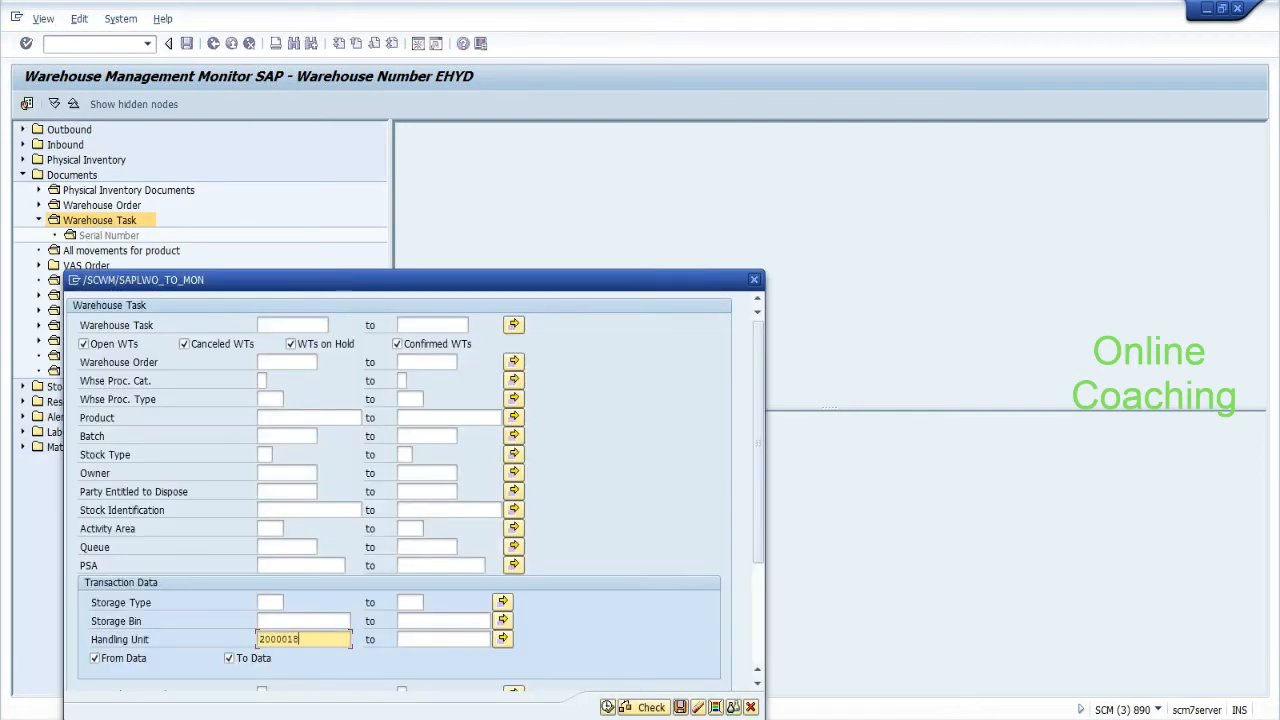
left_click(608, 707)
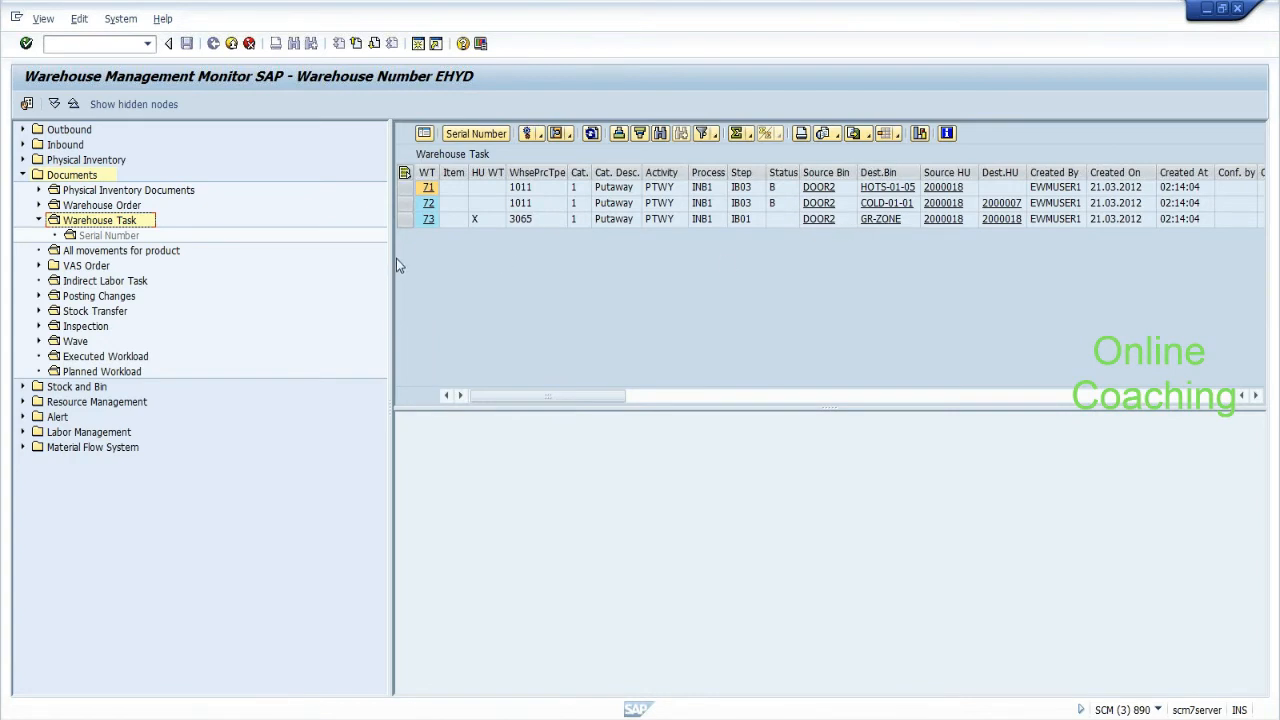
Confirm warehouse task 73 in the background and accept the log.
left_click(405, 219)
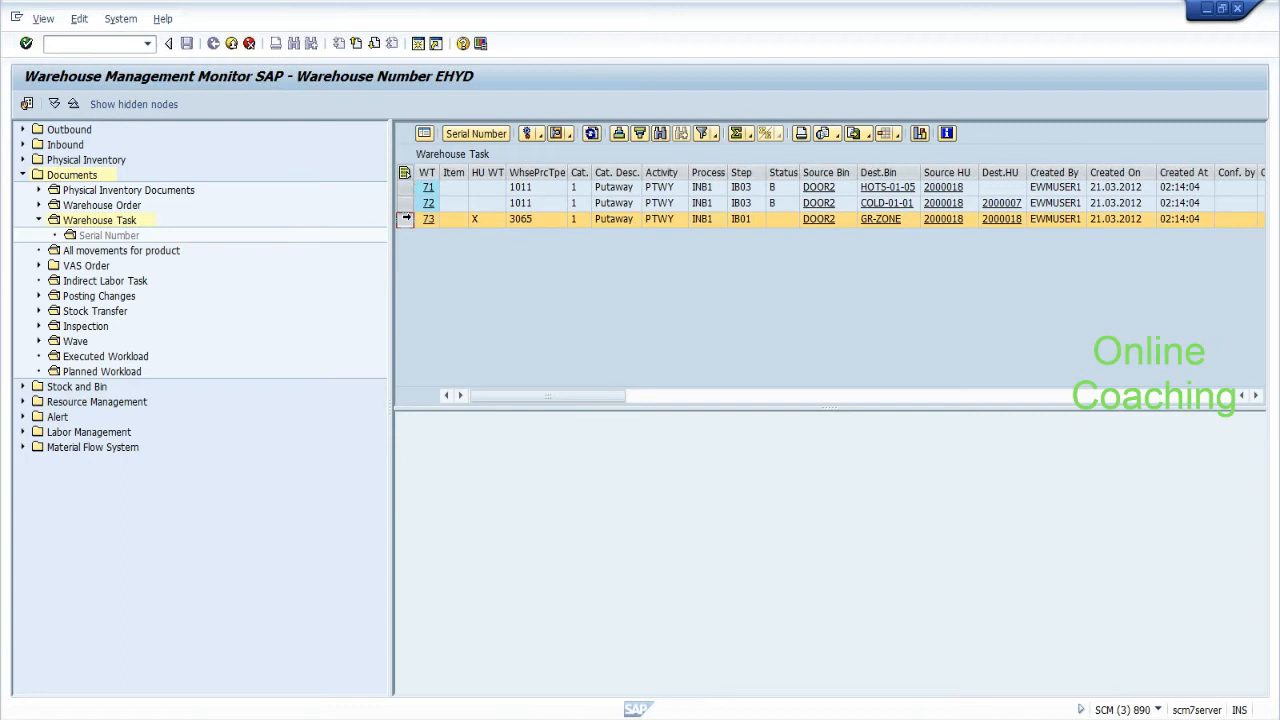
left_click(558, 134)
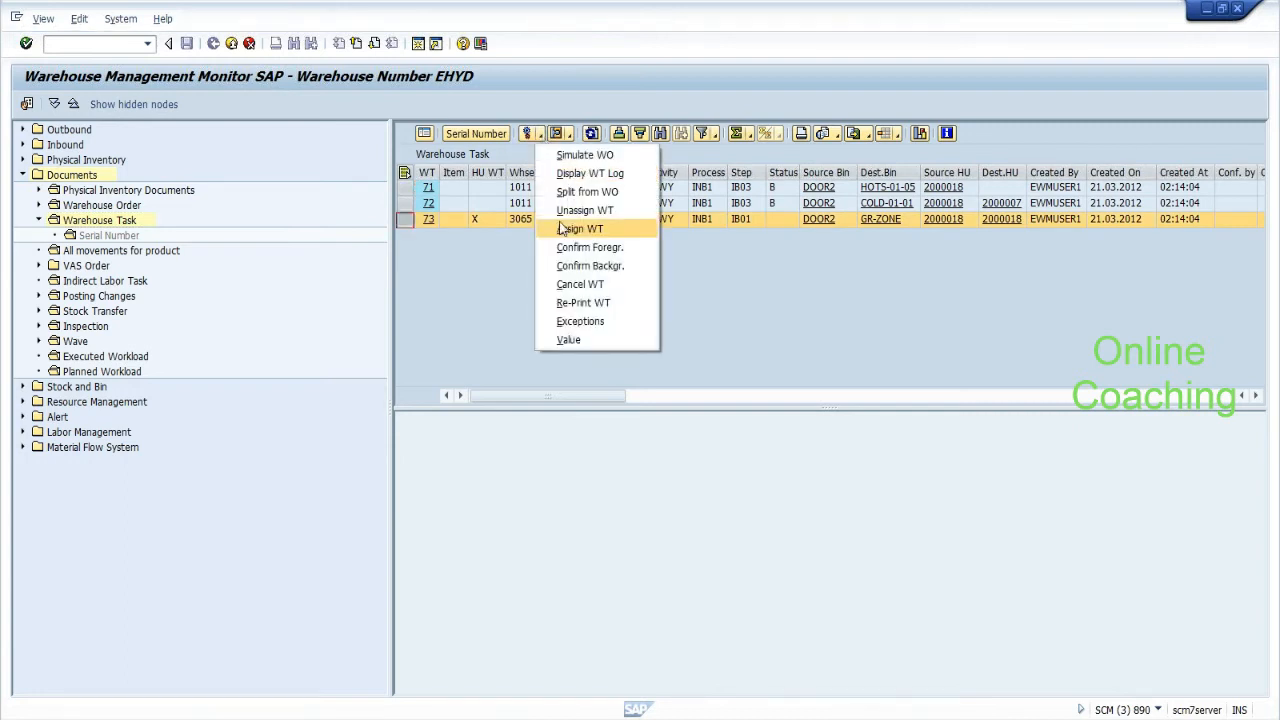
left_click(589, 266)
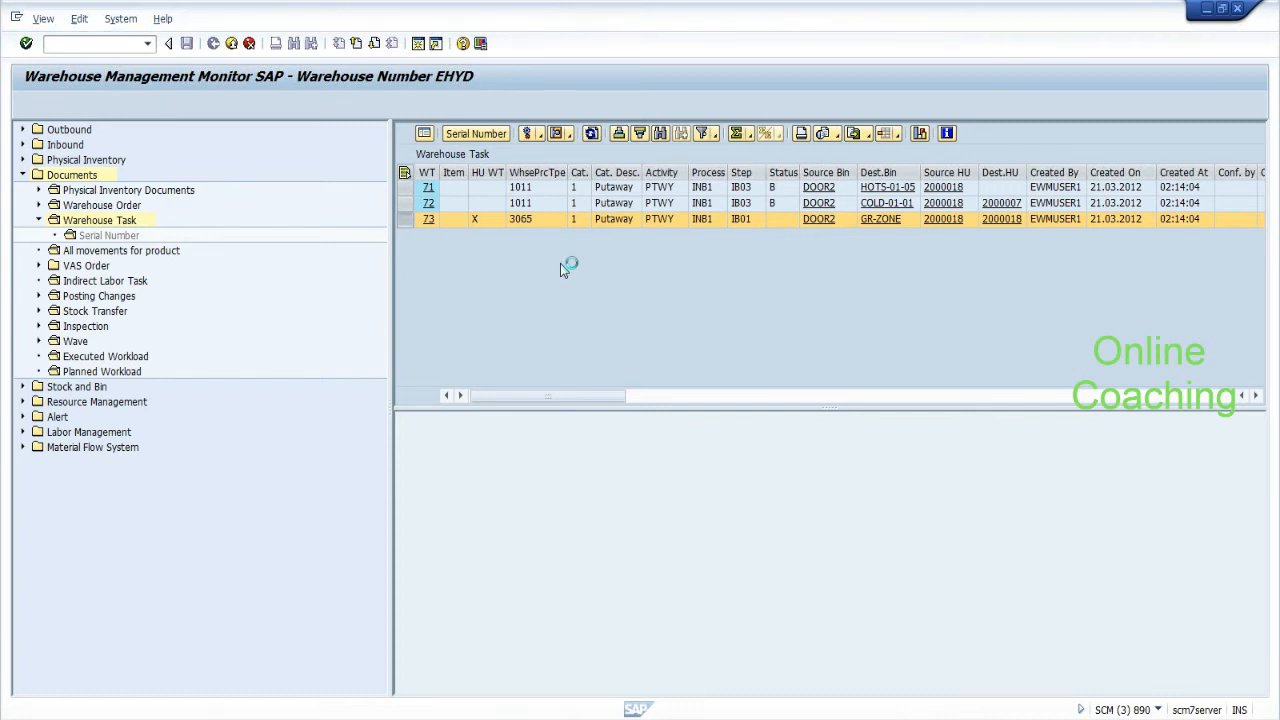
left_click(425, 357)
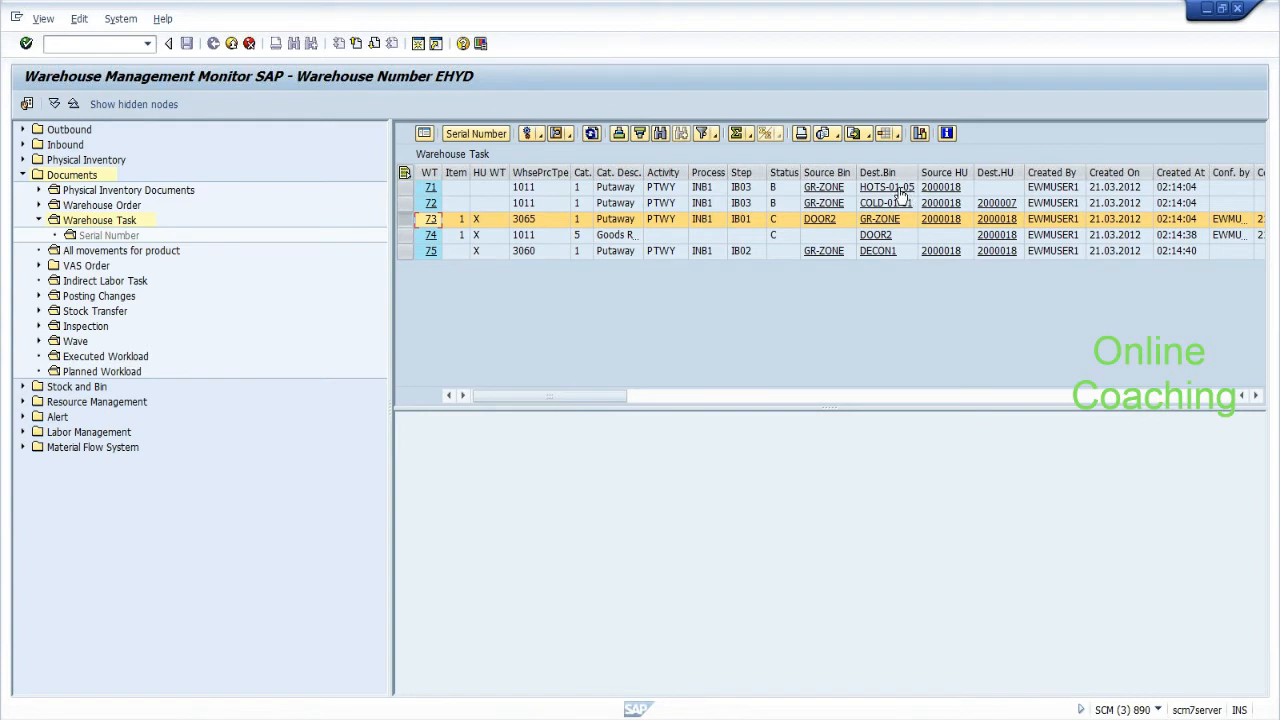
Confirm warehouse task 75 in the background and accept the log.
left_click(406, 251)
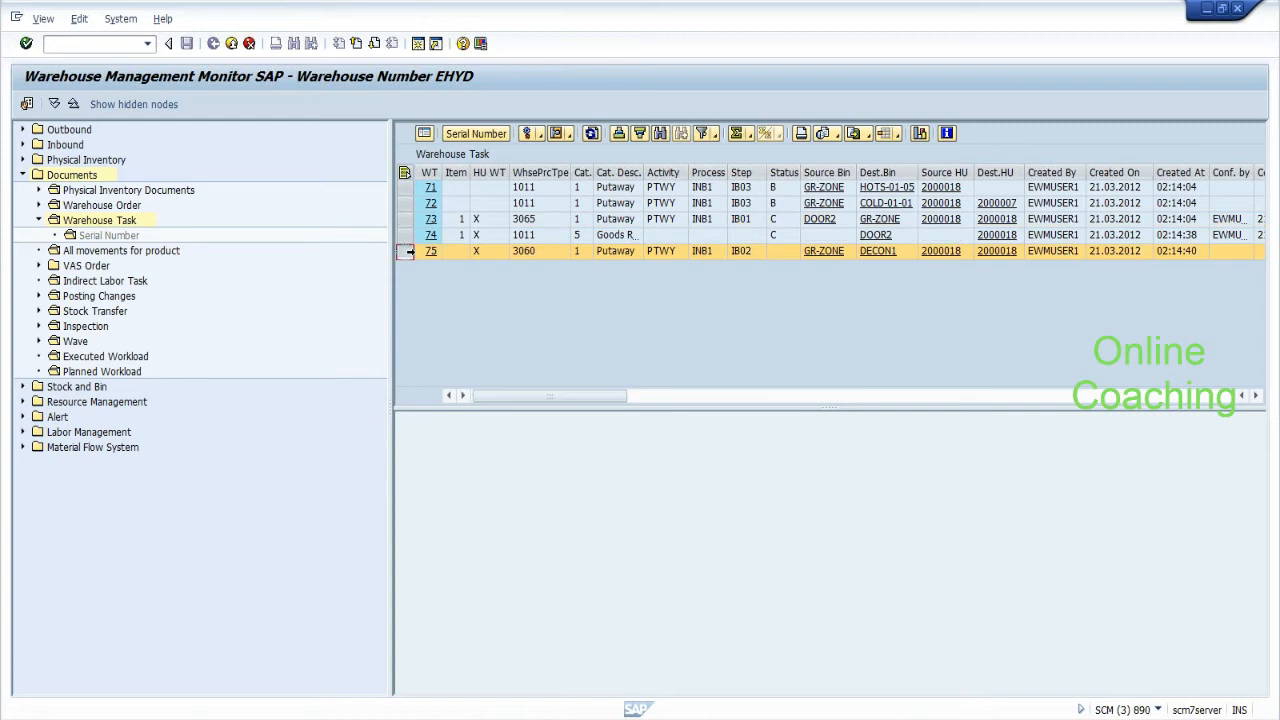
left_click(542, 138)
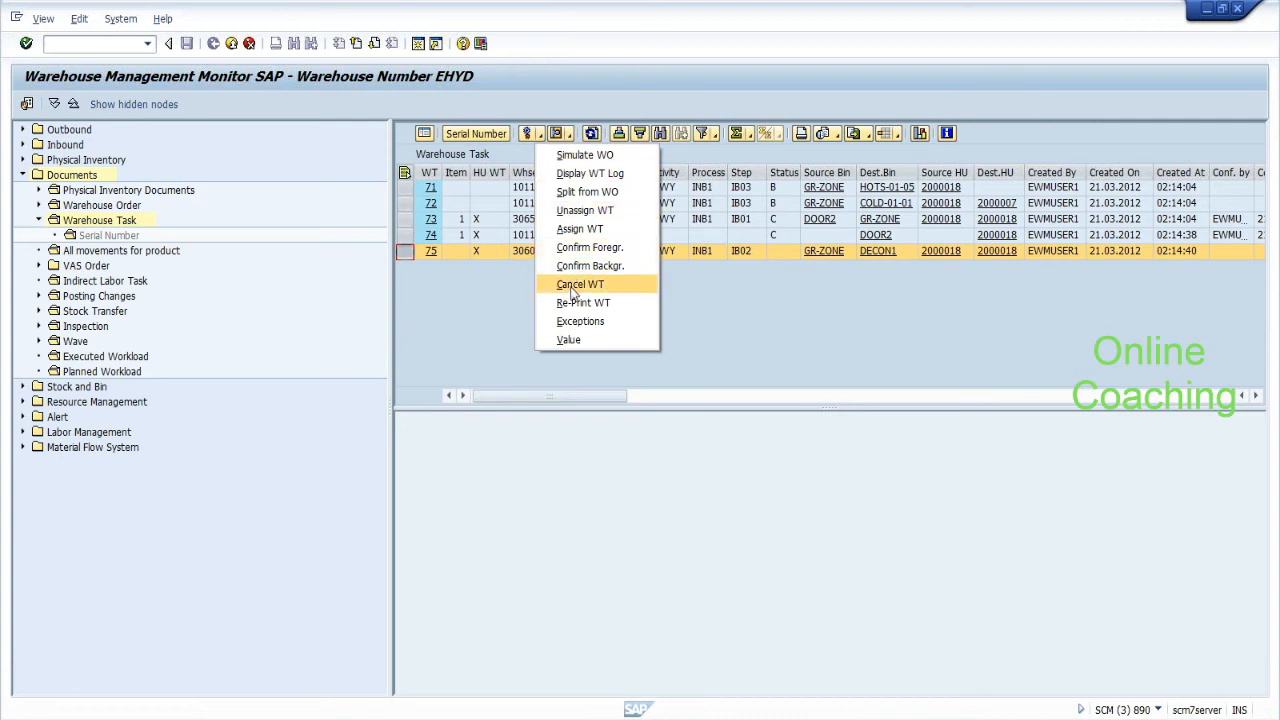
left_click(576, 268)
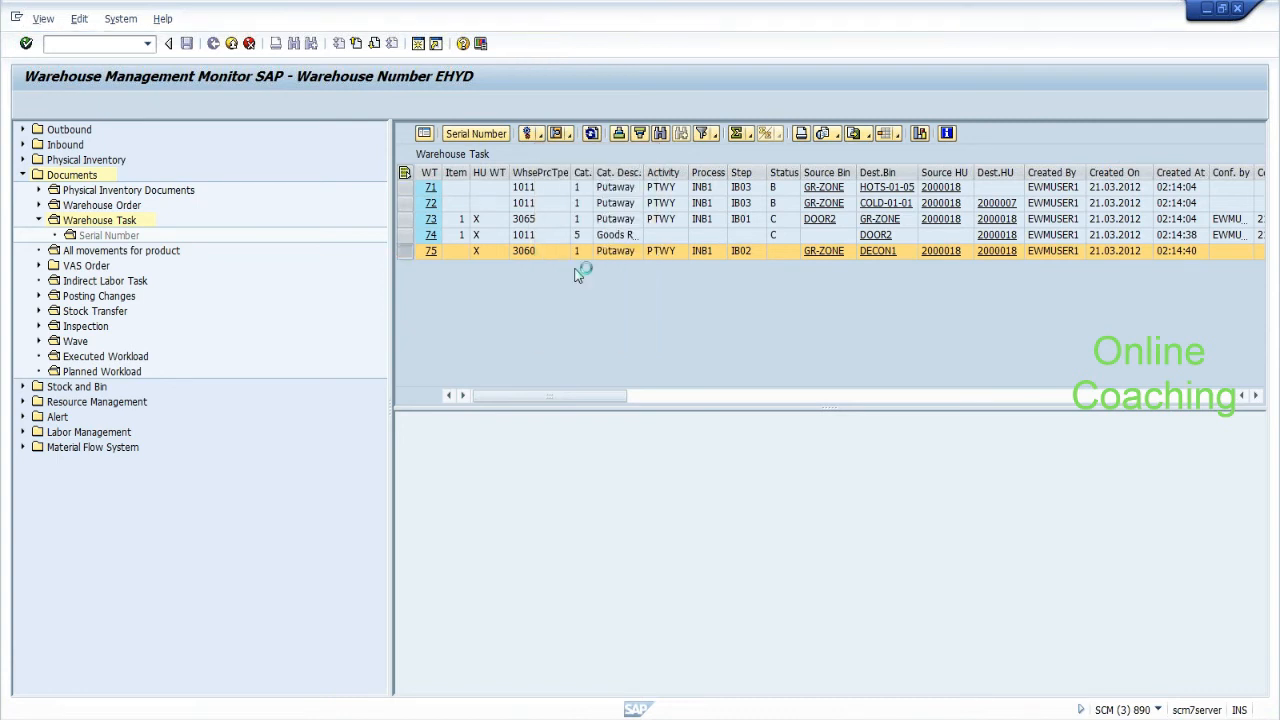
left_click(426, 357)
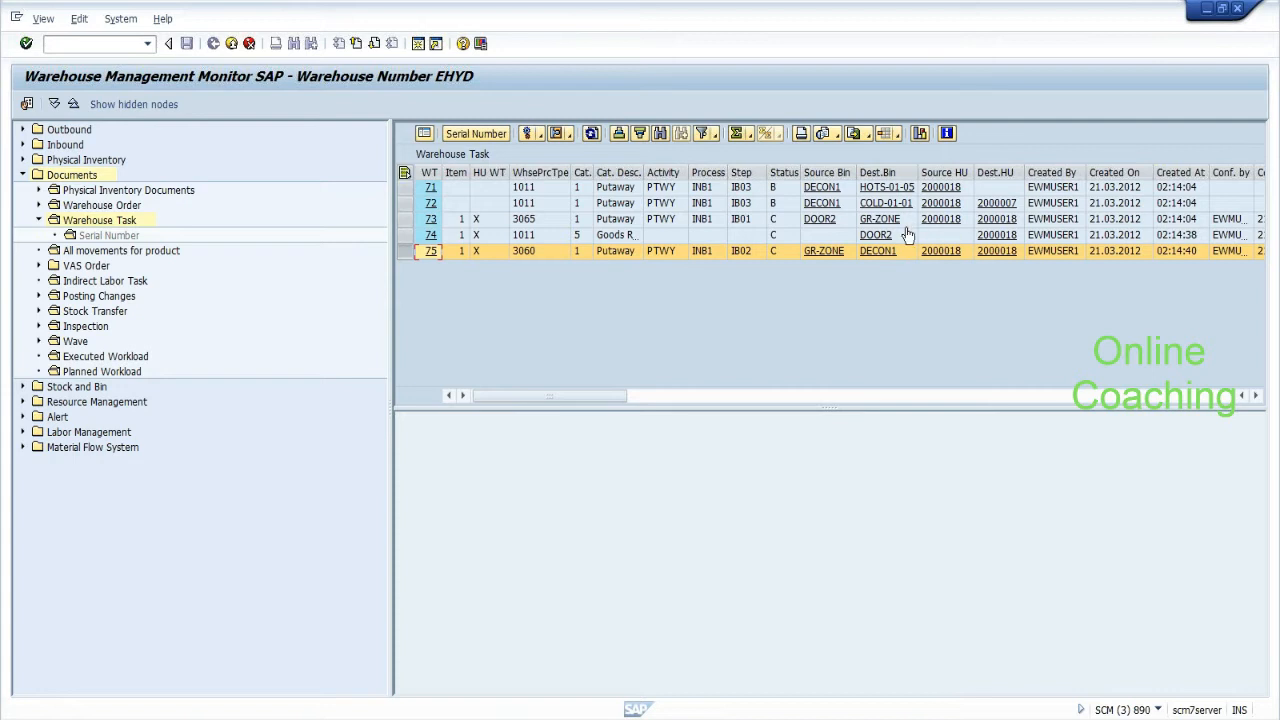
Refresh the task list and start /o/scwm/rfui in a new session.
left_click(591, 135)
left_click(591, 138)
type("/o/scwm/rfui")
key("Return")
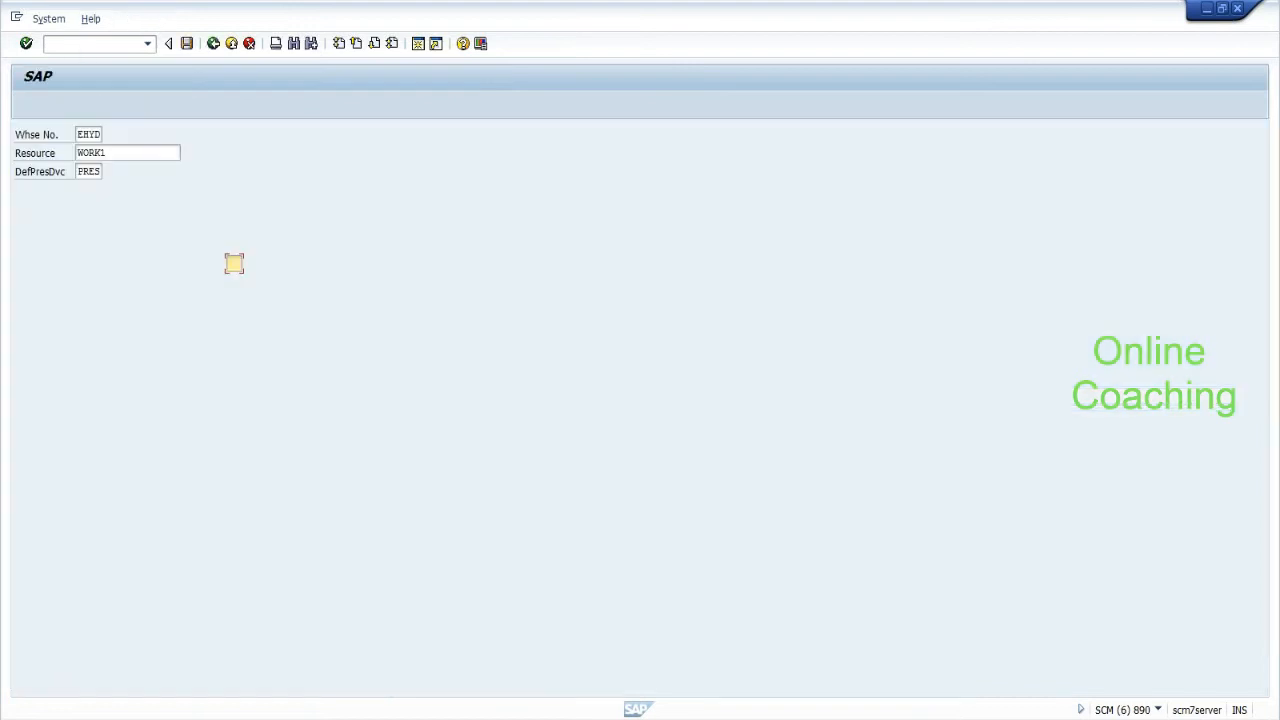
Log on to RF with resource WORK1 and open automatic deconsolidation at work centre DEKO.
left_click(123, 154)
key("Return")
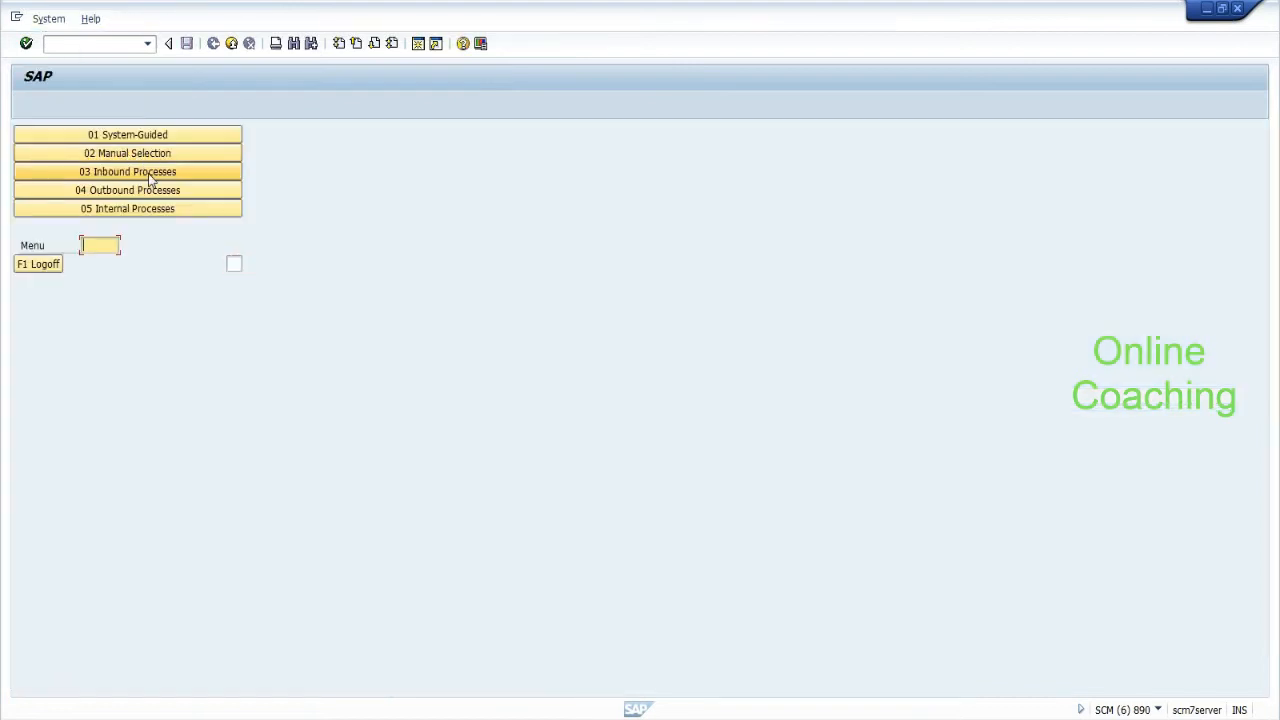
left_click(148, 173)
left_click(130, 160)
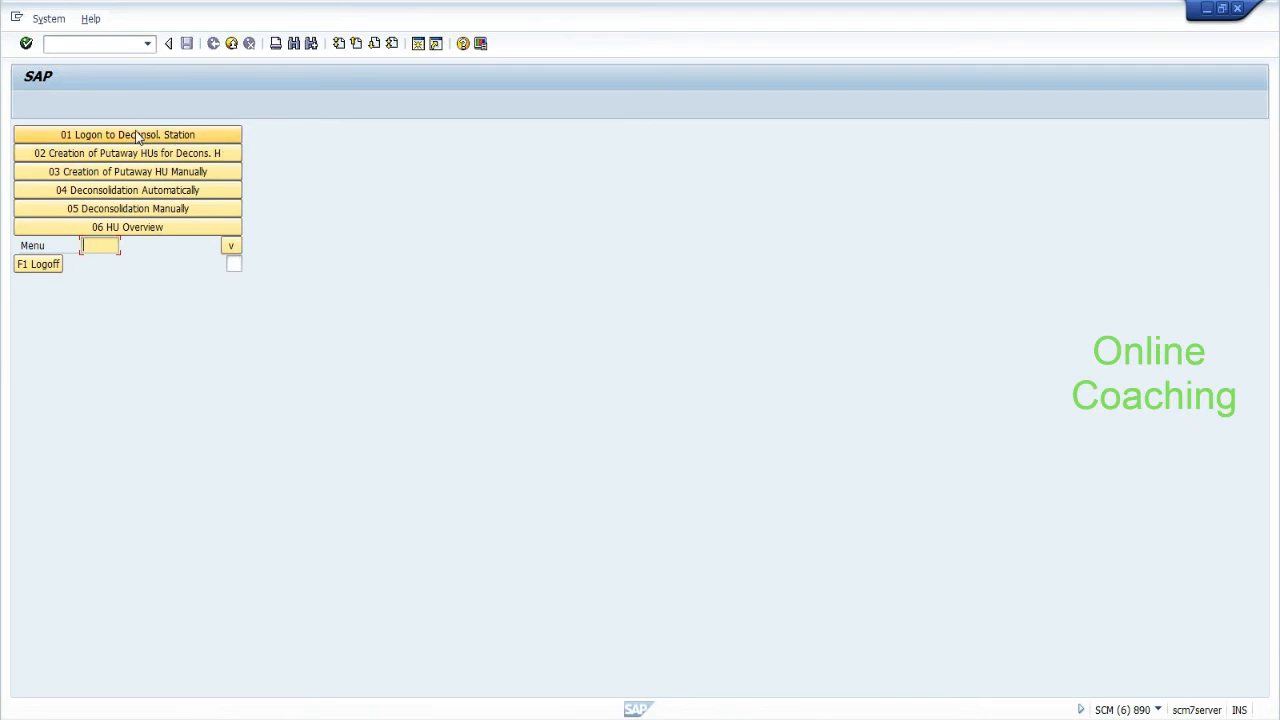
left_click(140, 192)
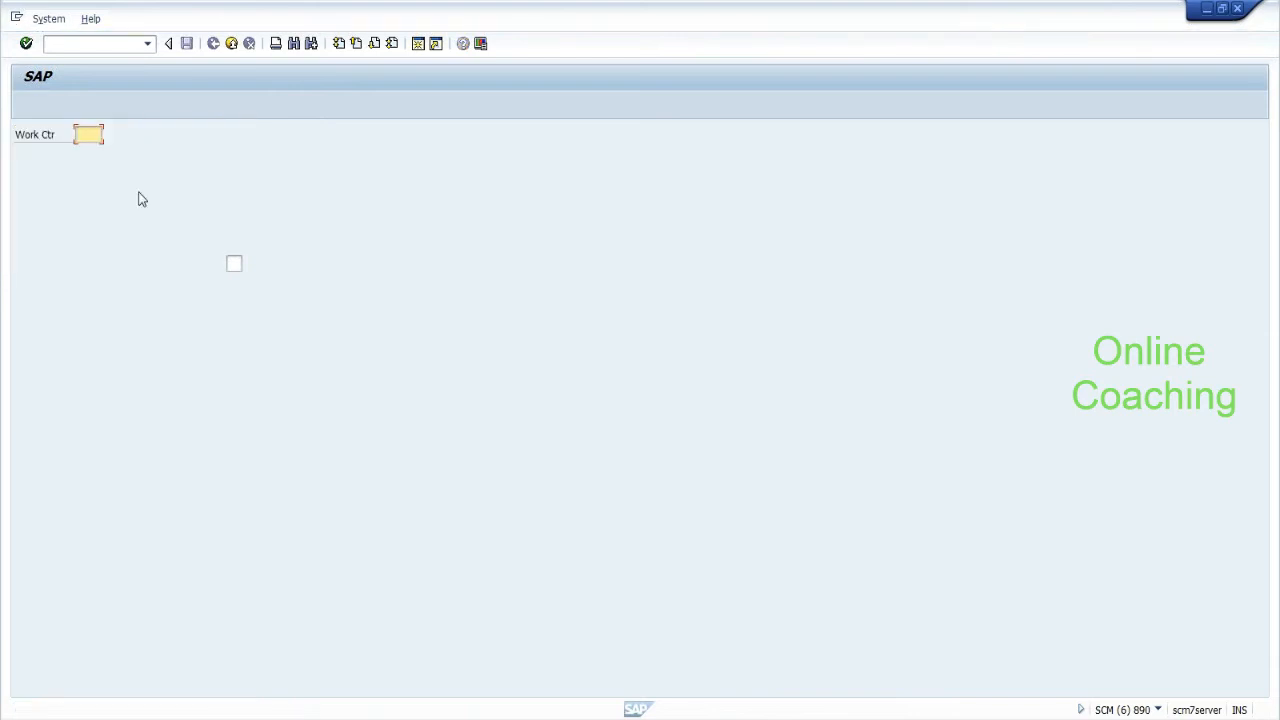
type("DEKO")
key("Return")
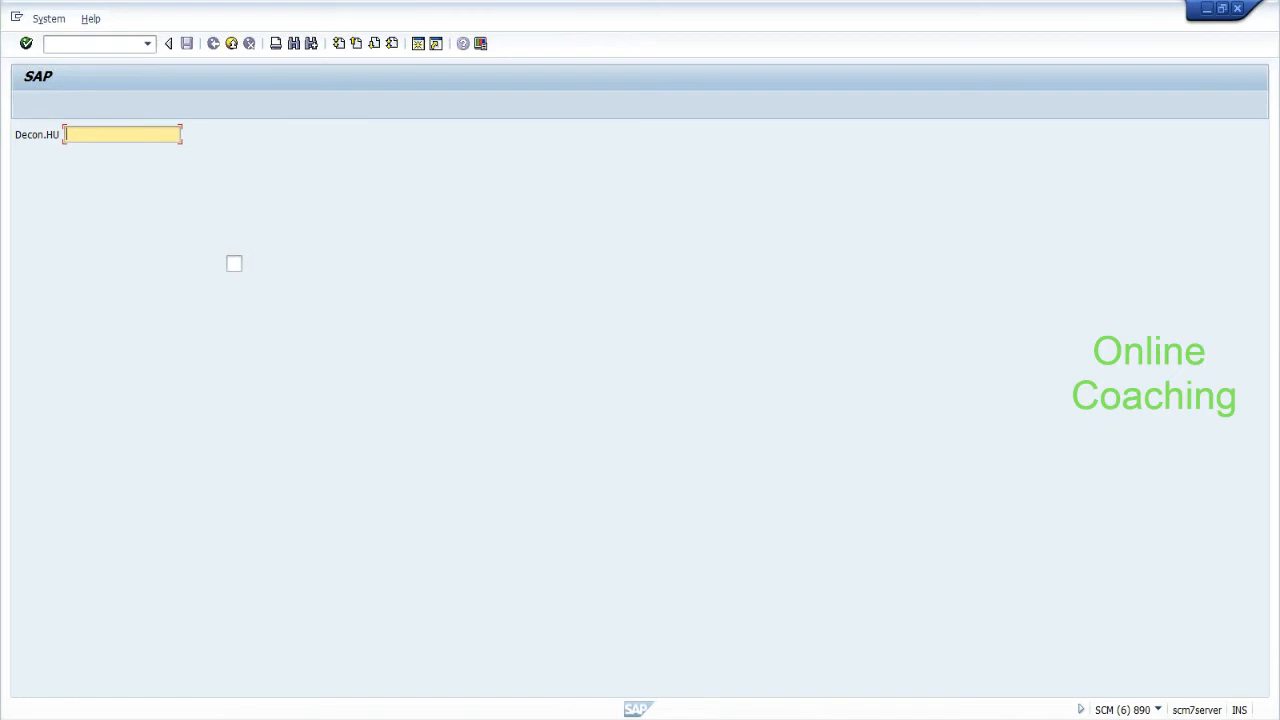
Copy HU 2000018 from Notepad and submit it for deconsolidation.
key("alt+Tab")
left_click_drag(591, 463, 528, 463)
key("ctrl+c")
right_click(540, 466)
left_click(577, 515)
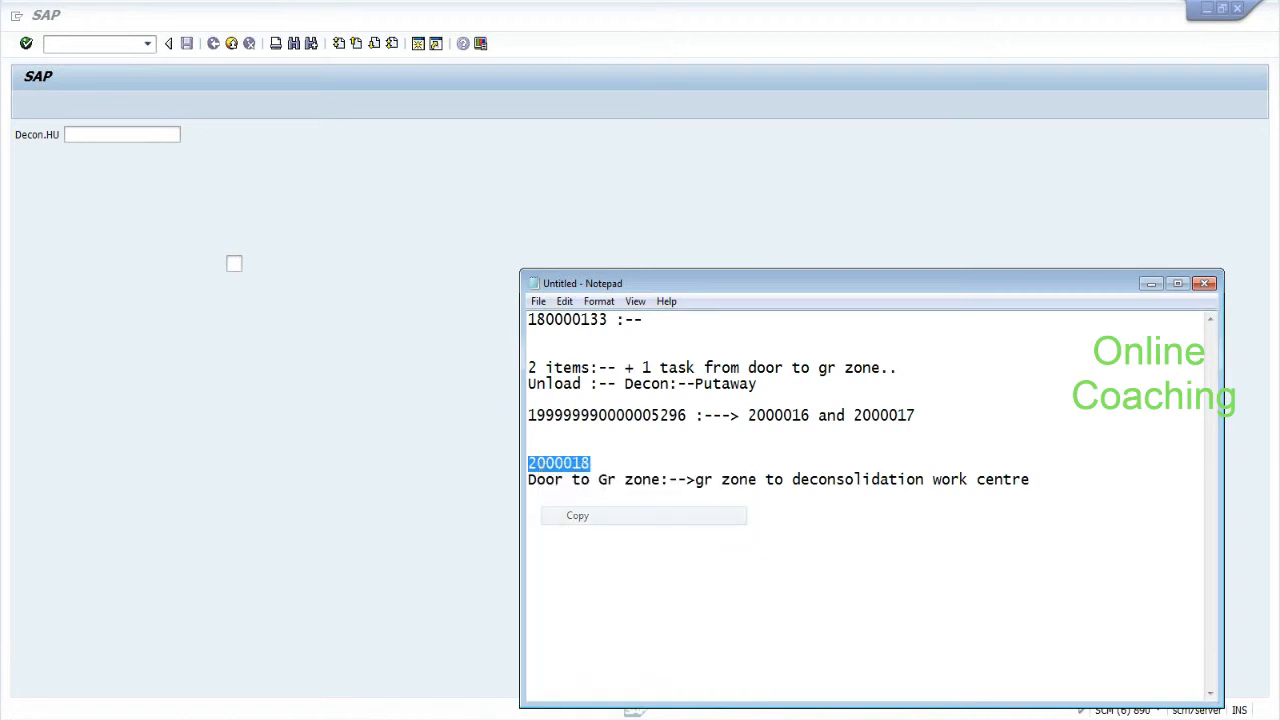
left_click(94, 133)
key("ctrl+v")
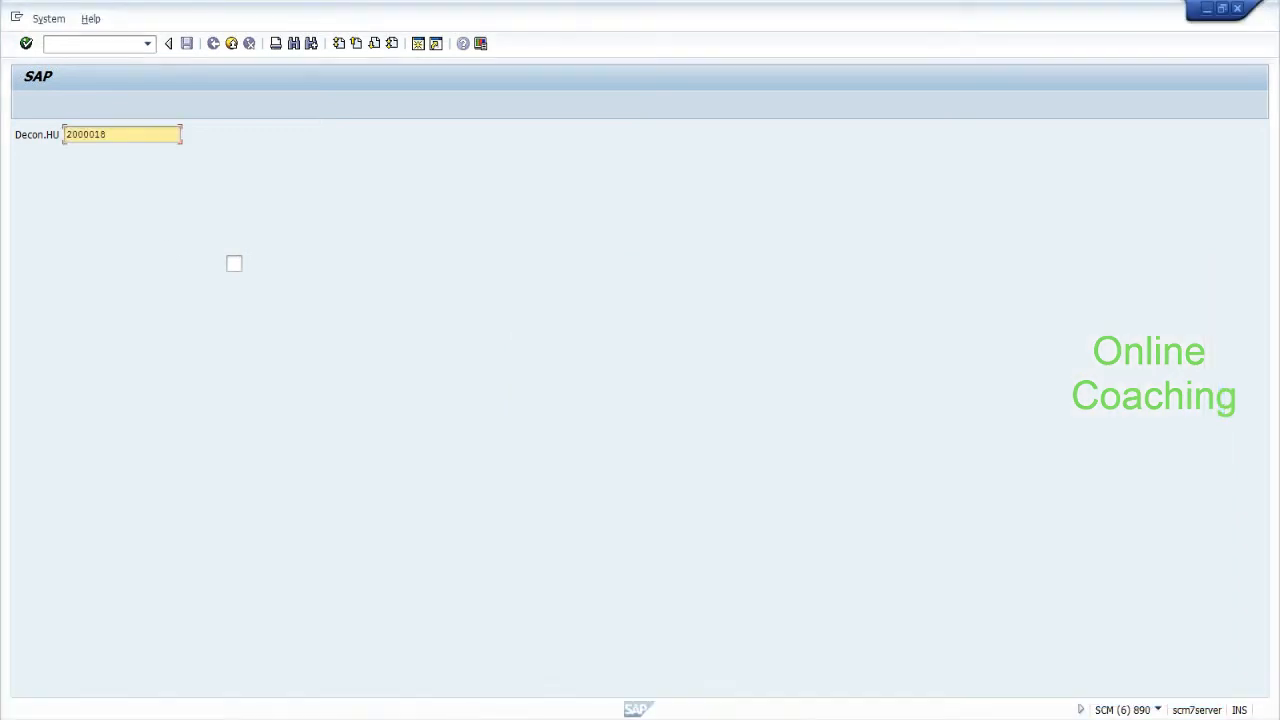
key("Tab")
left_click(95, 141)
key("Return")
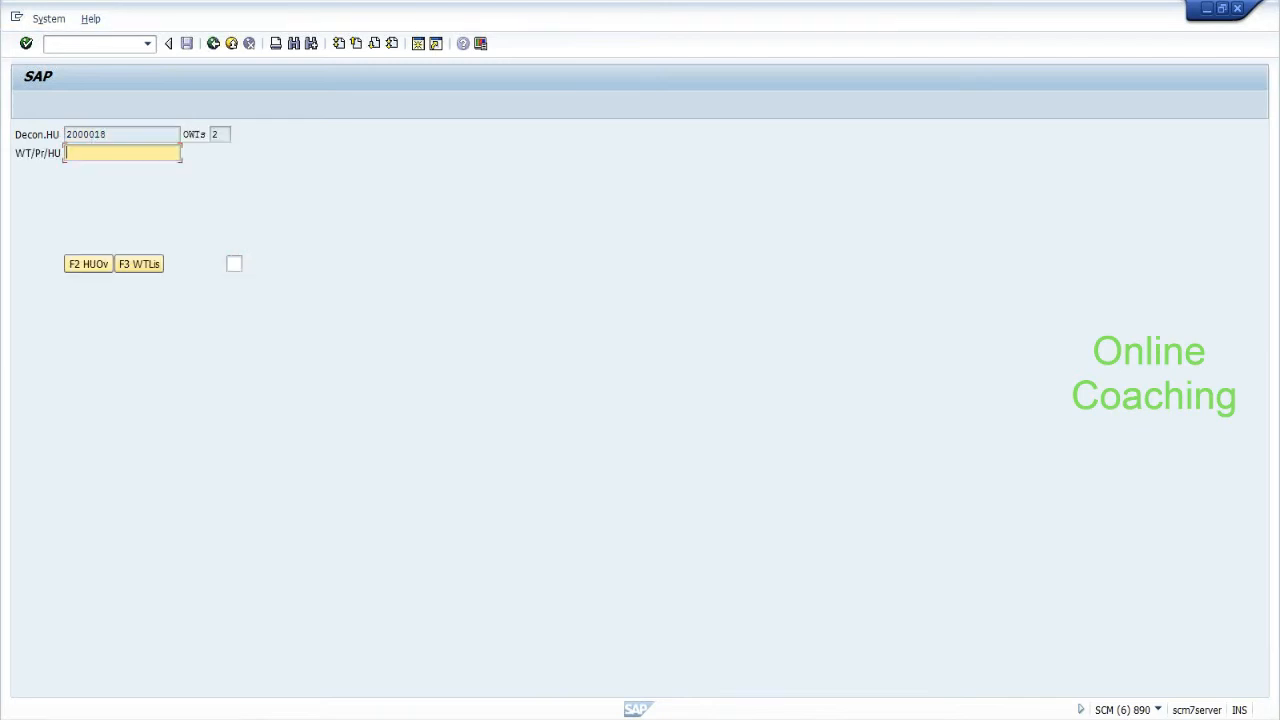
Check the open task count of 2 and list tasks 71 and 72 for HU 2000018.
left_click(216, 135)
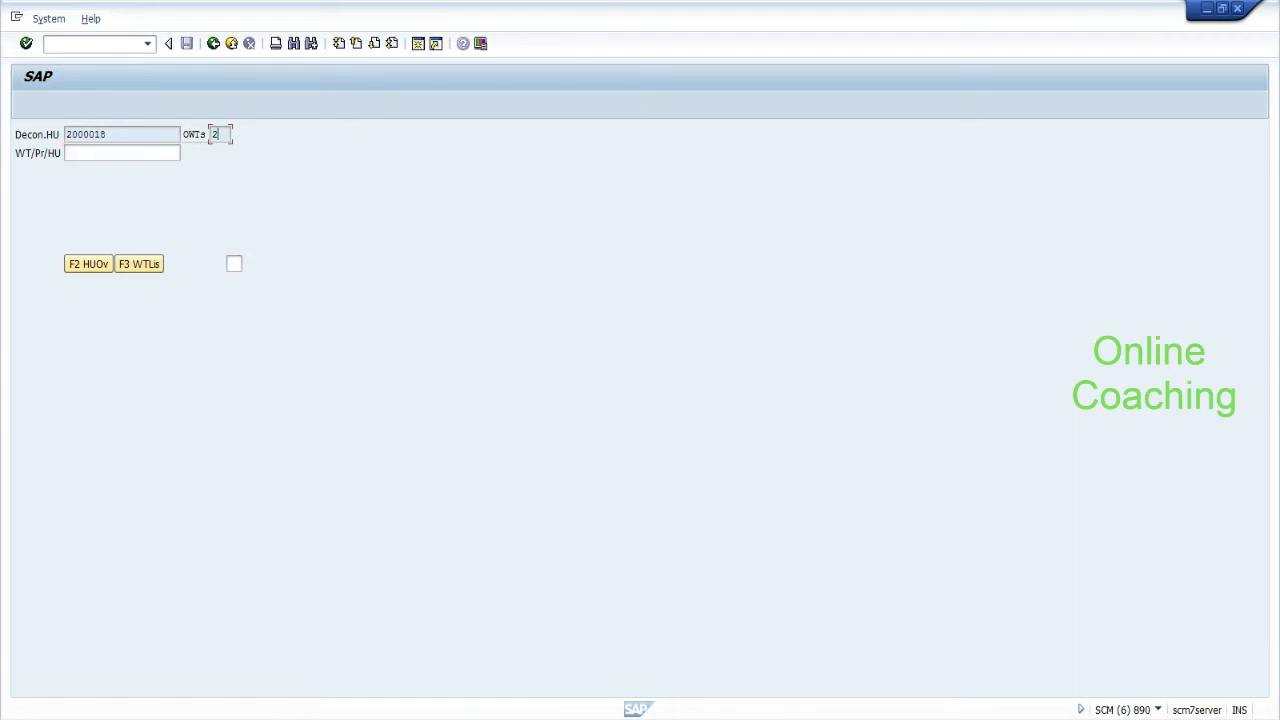
left_click_drag(219, 135, 212, 136)
left_click(218, 136)
left_click(141, 263)
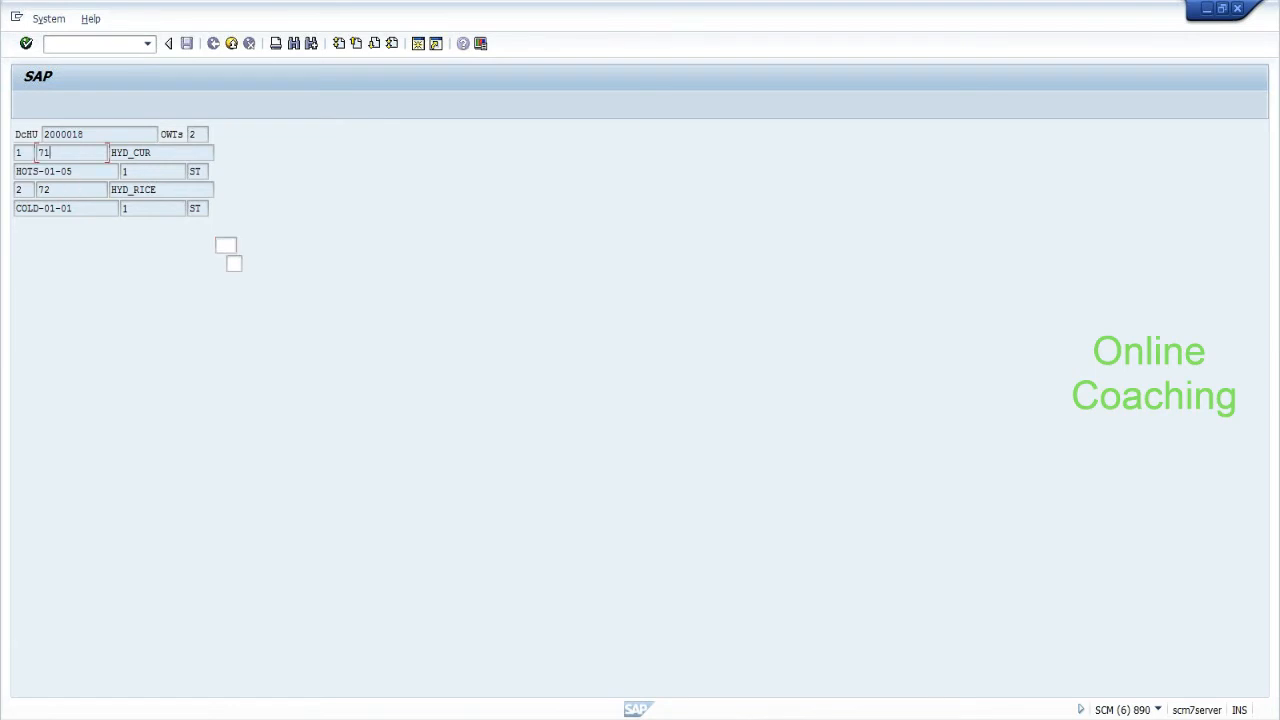
key("shift+Left")
key("shift+Left")
left_click(23, 153)
key("Tab")
left_click_drag(86, 134, 49, 134)
left_click(50, 153)
Refresh the warehouse monitor's task list, then return to the RF task entry screen.
key("alt+Tab")
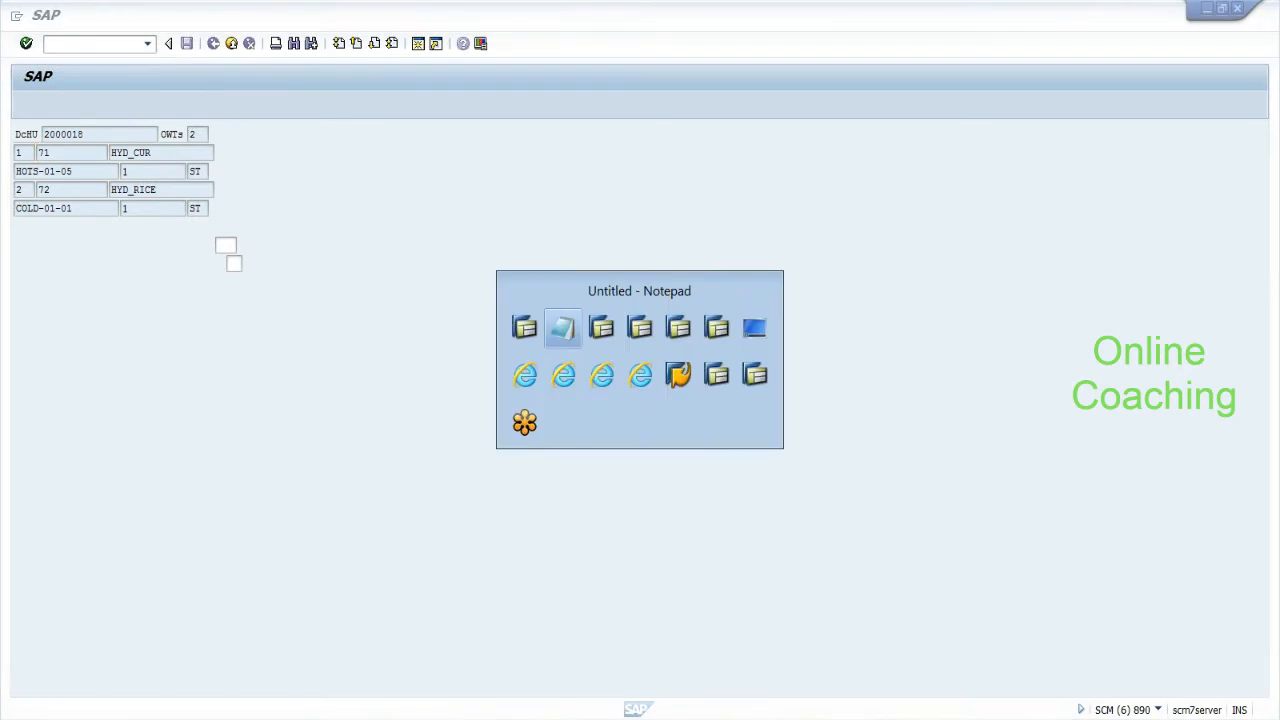
key("alt+Tab")
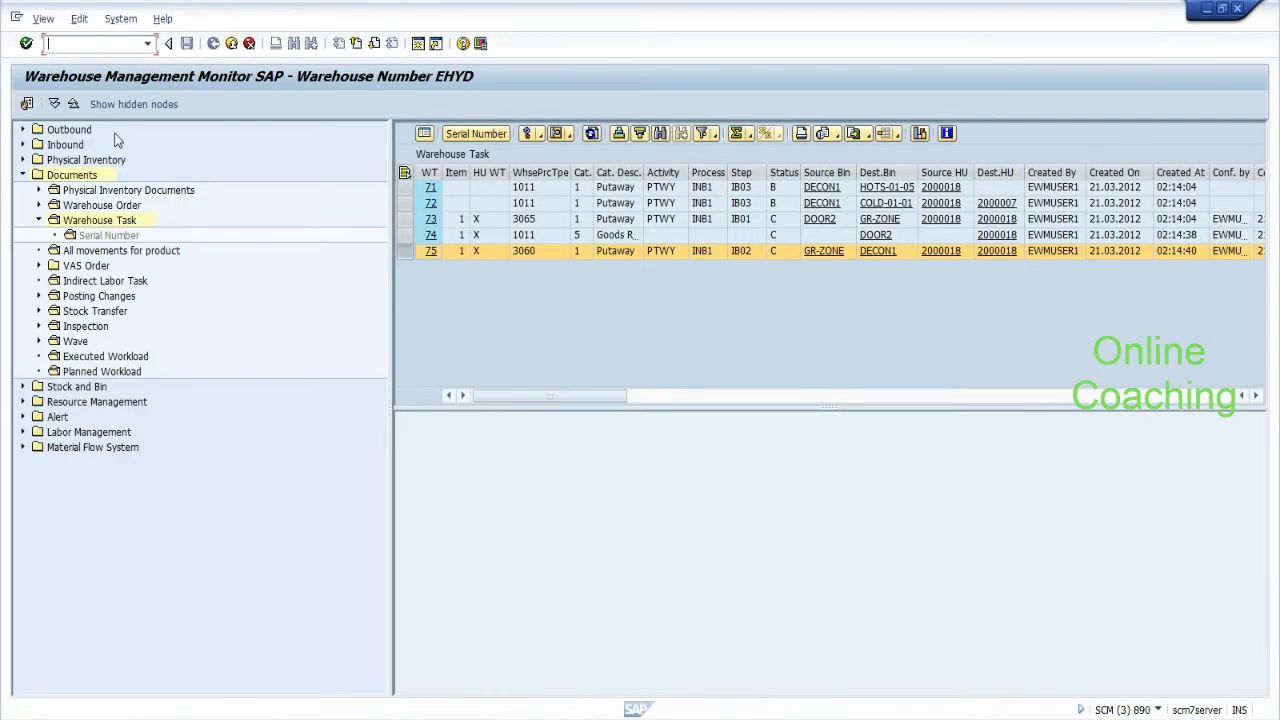
left_click(593, 135)
key("alt+Tab")
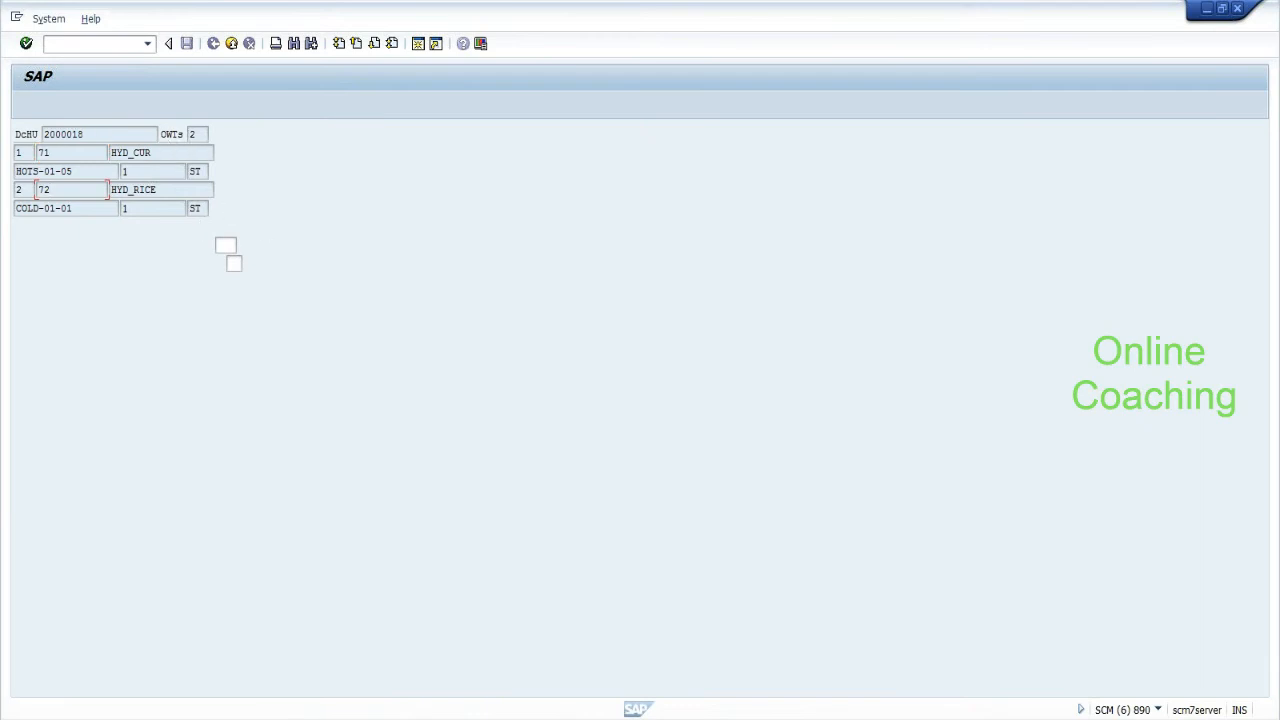
left_click(223, 246)
key("Return")
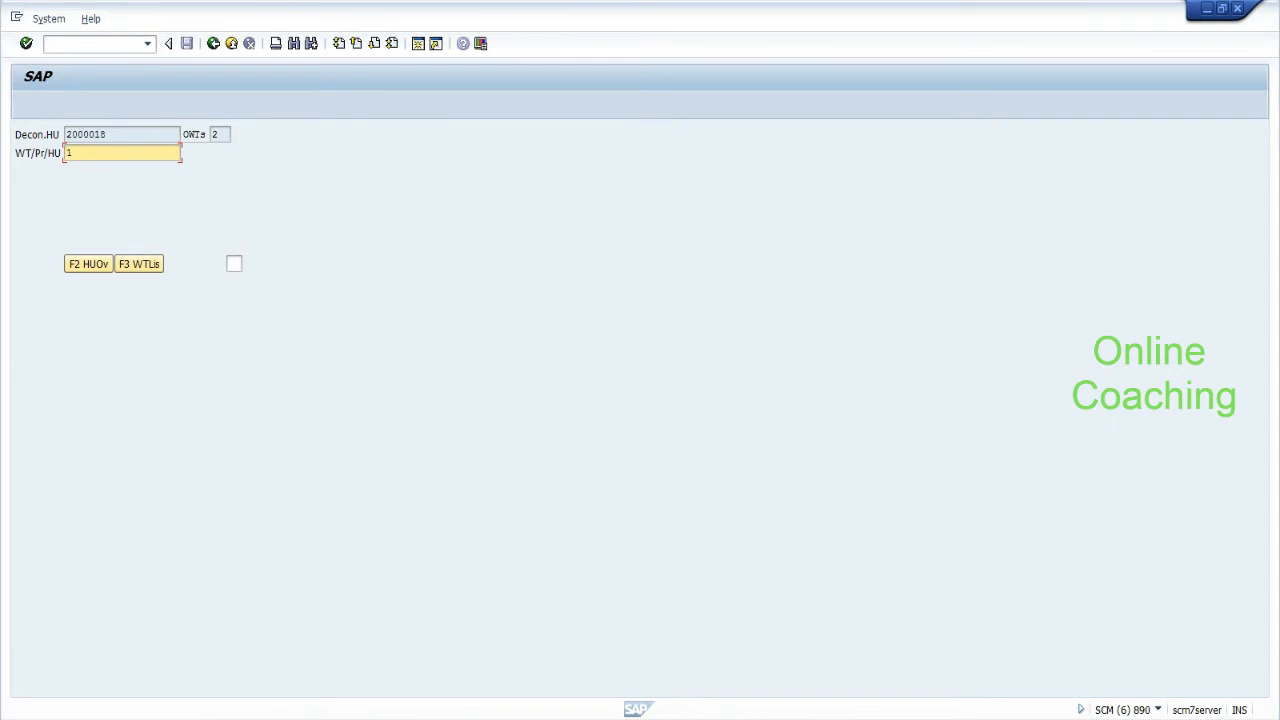
Clear the object-not-found error and choose warehouse task 71 from the task list.
key("Return")
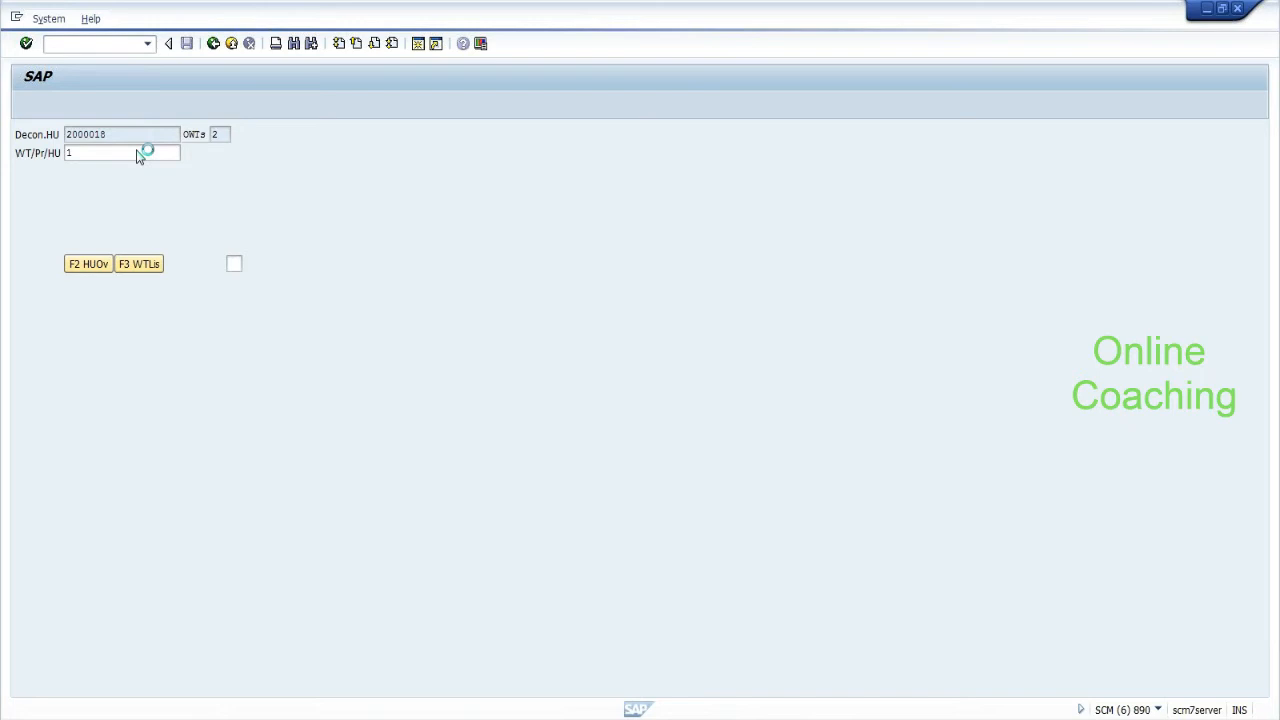
key("Return")
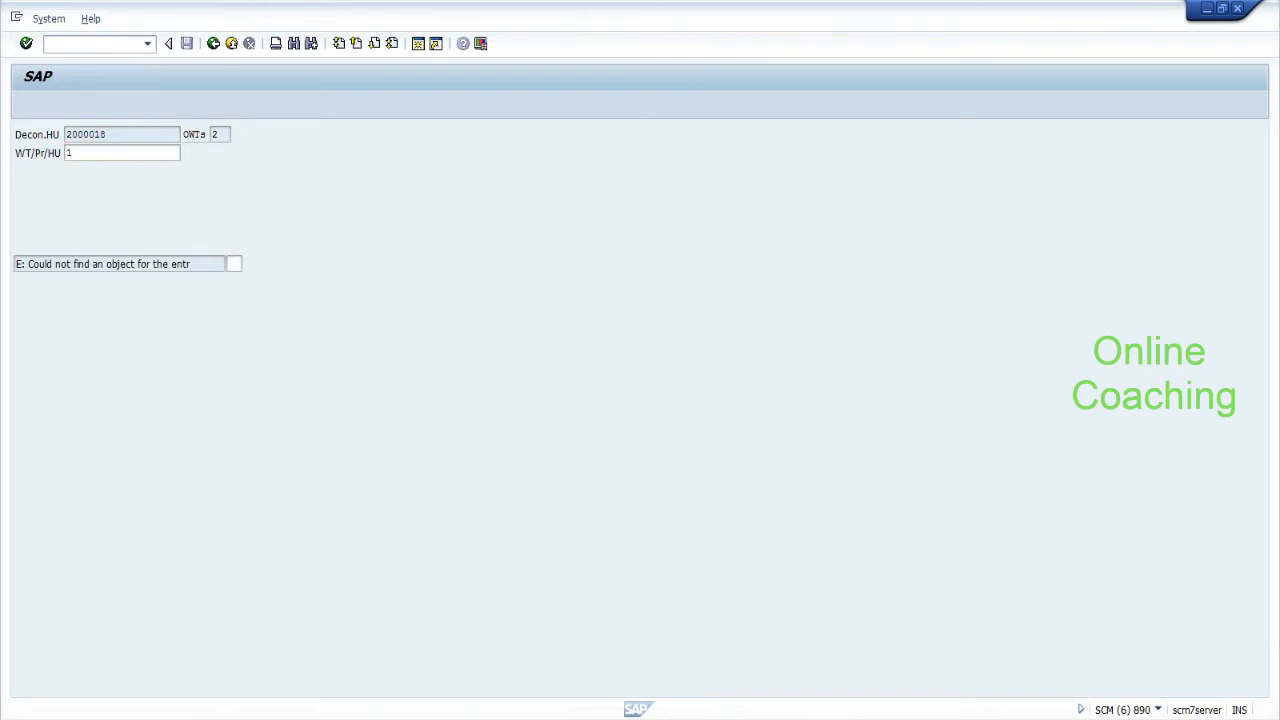
left_click(139, 266)
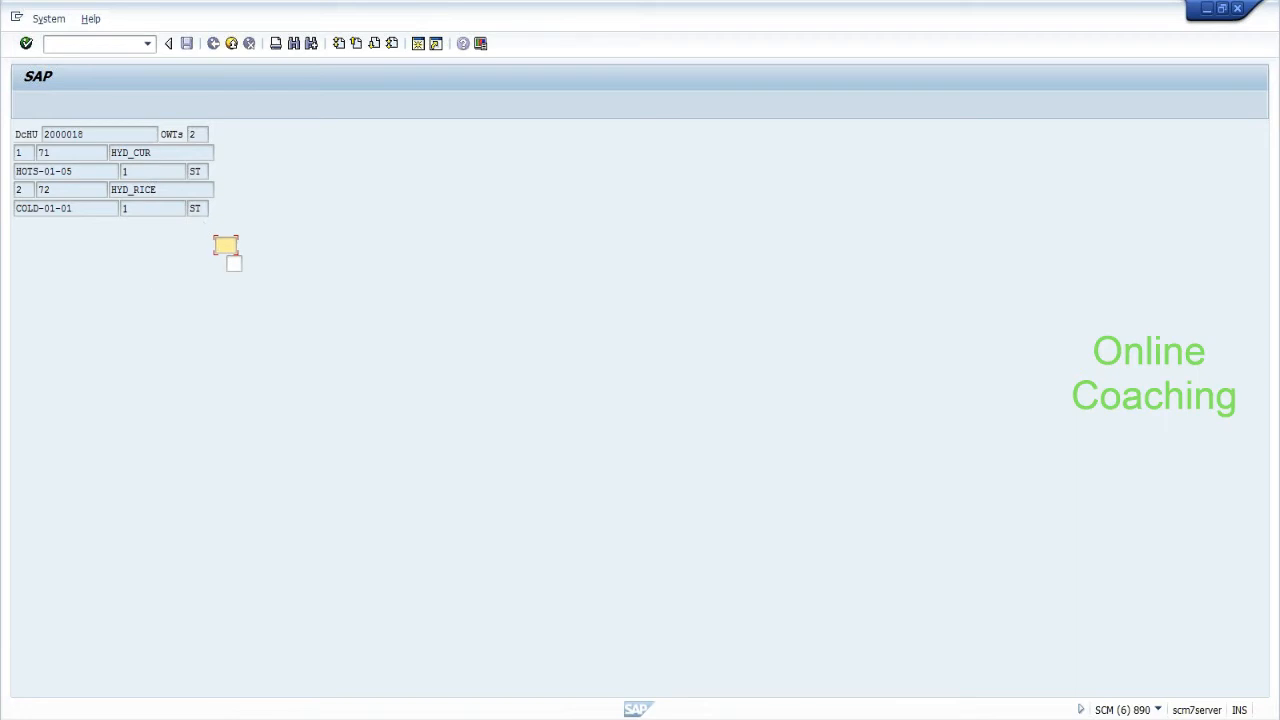
left_click(137, 171)
left_click(223, 246)
type("1")
key("Return")
key("Return")
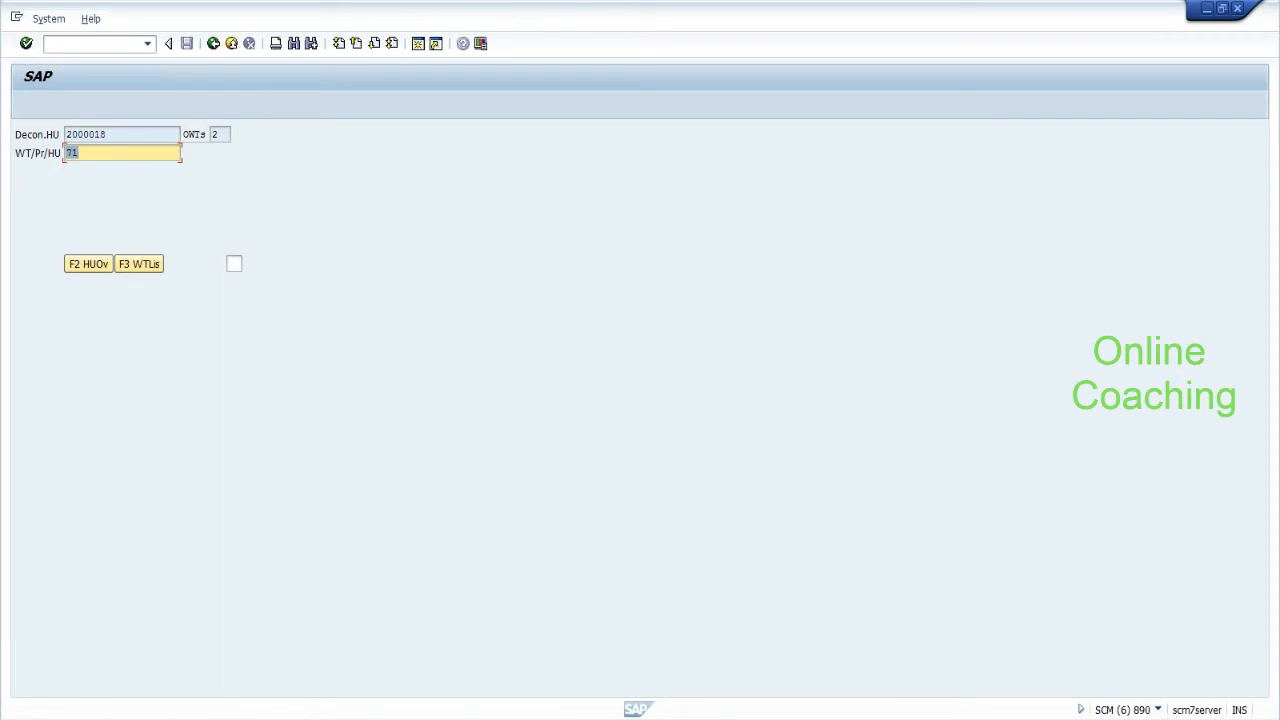
Review the HU 2000018 overview and submit warehouse task 71.
left_click(79, 153)
left_click(88, 264)
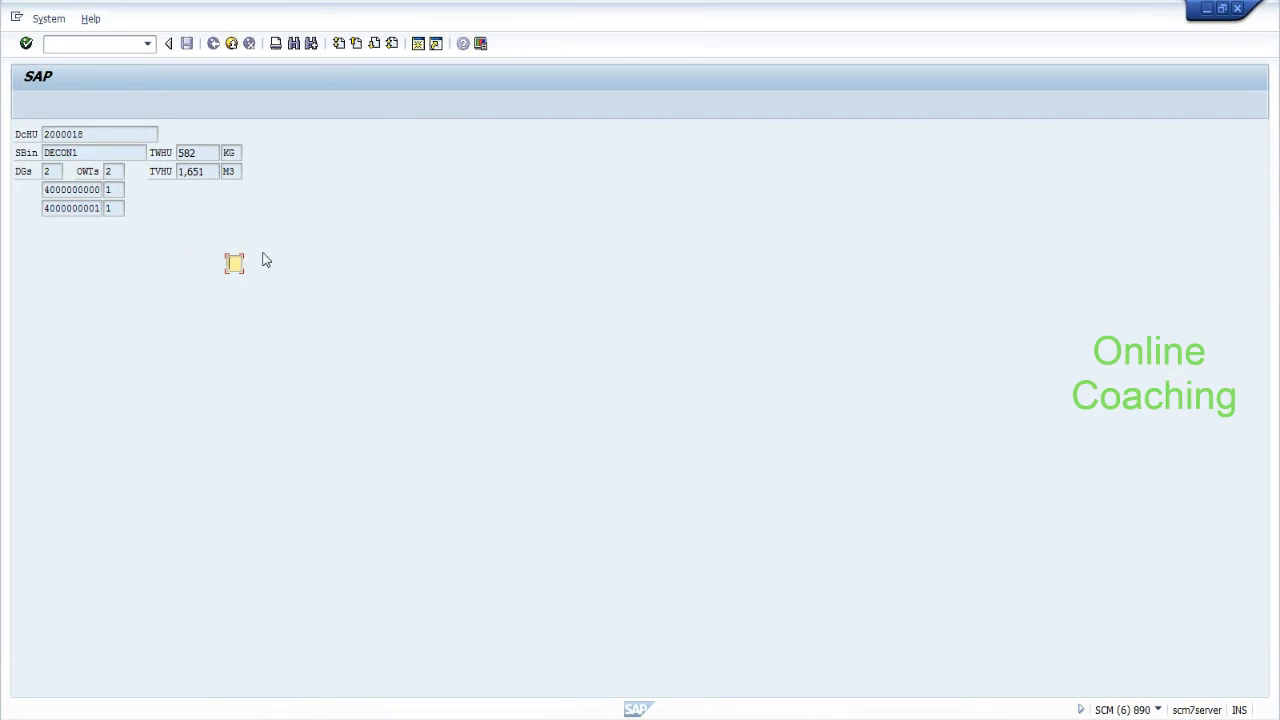
key("Return")
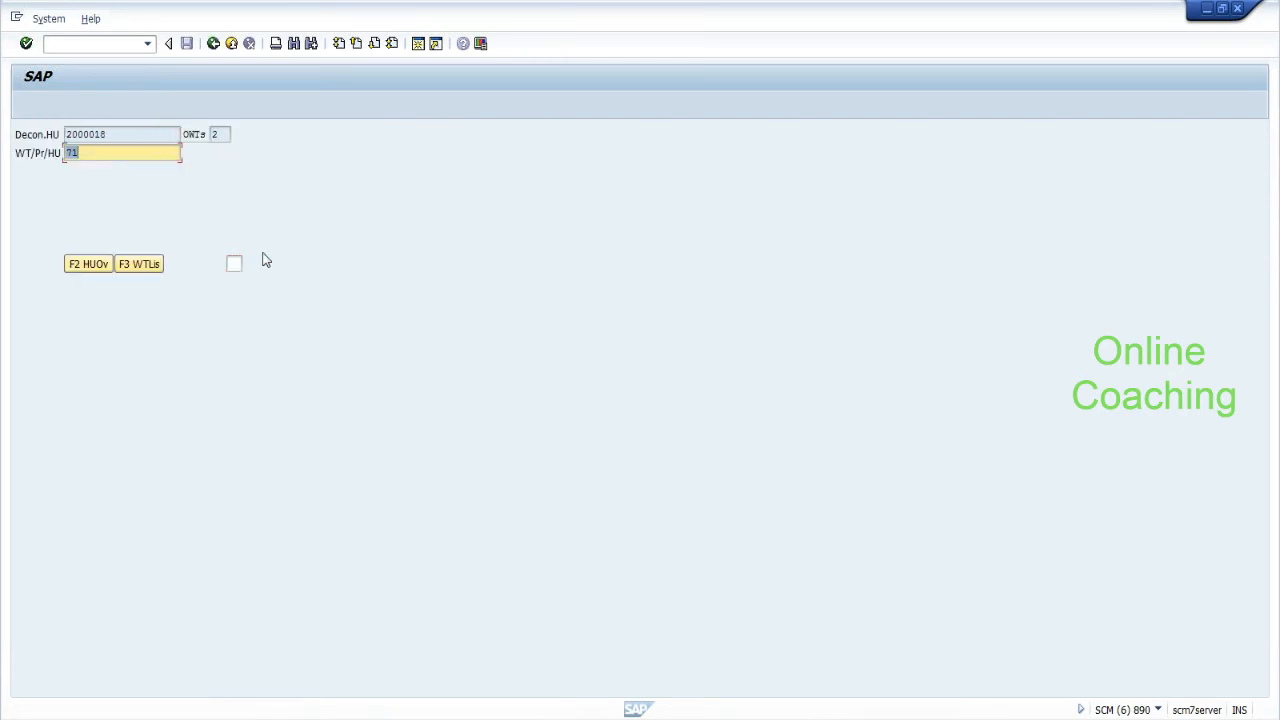
left_click(109, 267)
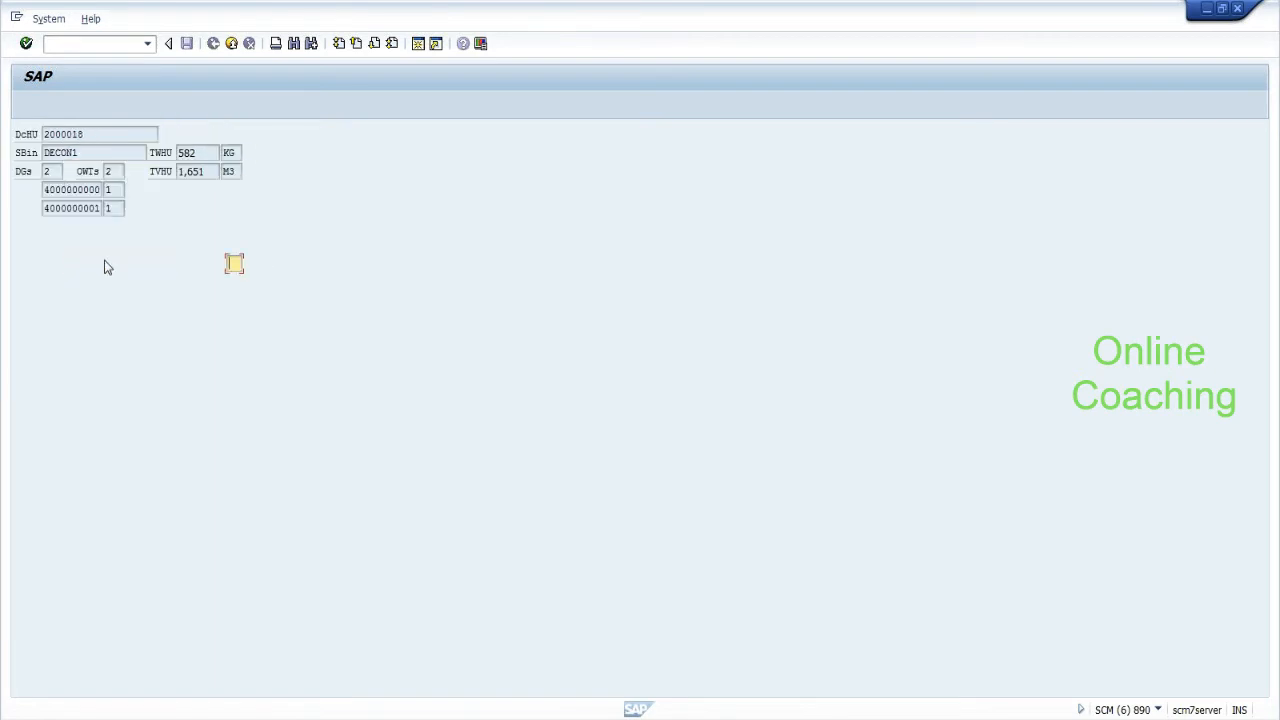
left_click(234, 264)
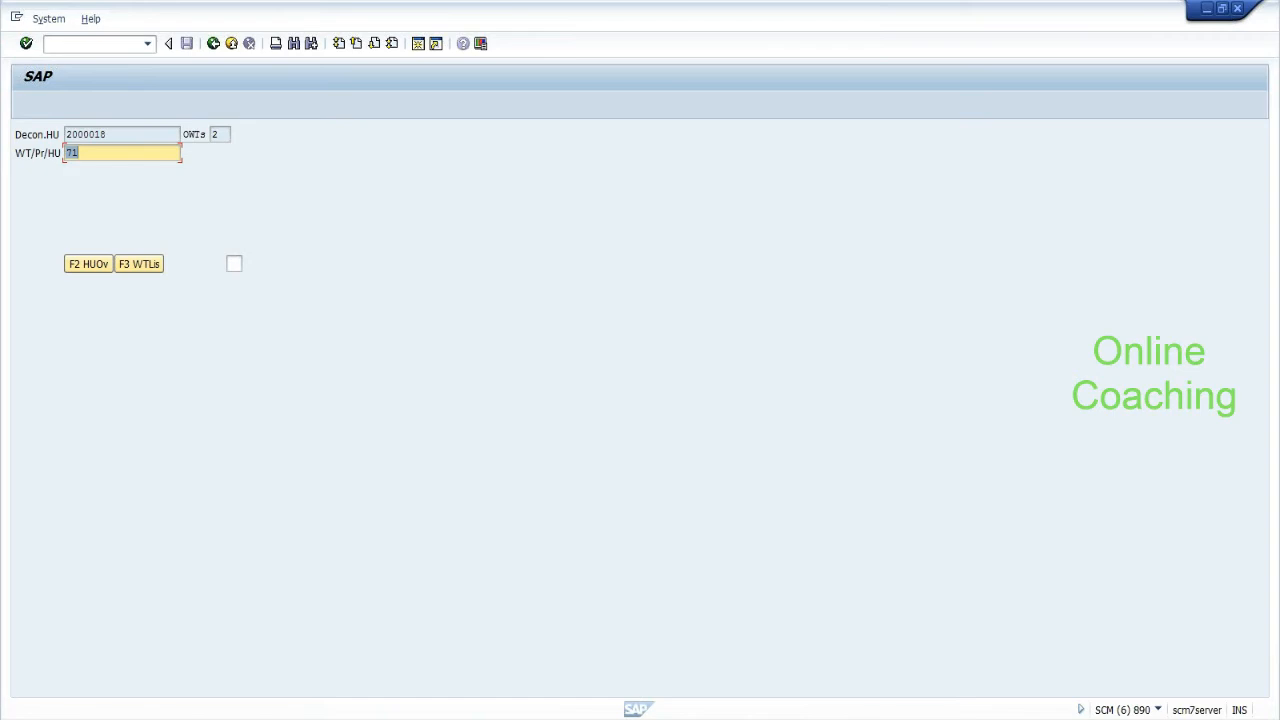
left_click(234, 264)
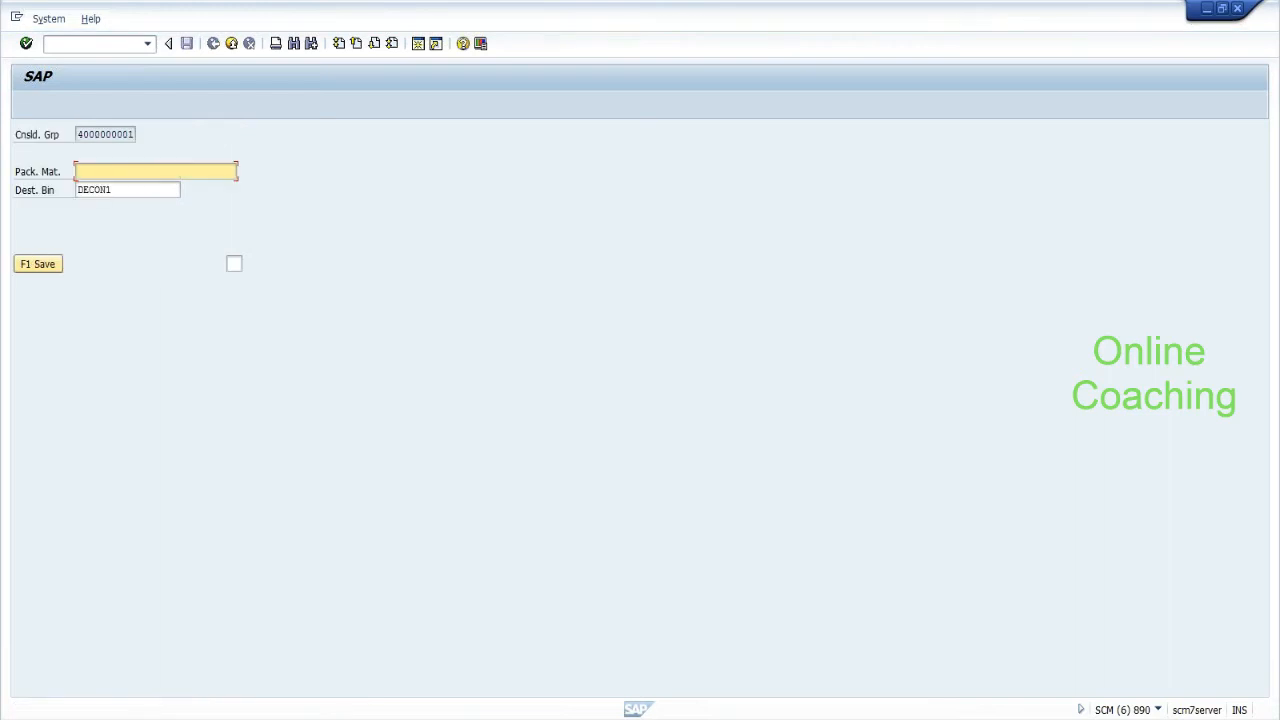
Enter packaging material pk-095 and actual quantity 1, noting putaway HU 2000019.
type("pk-095")
key("Tab")
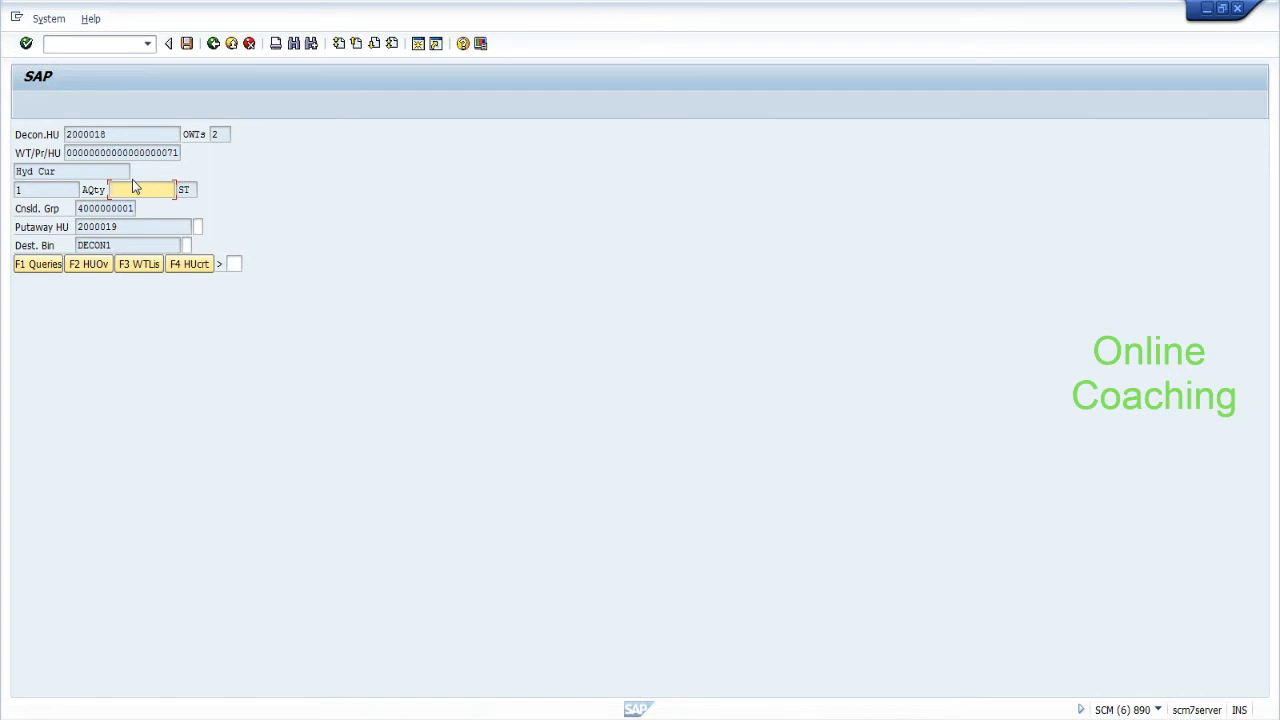
type("1")
left_click_drag(118, 227, 77, 227)
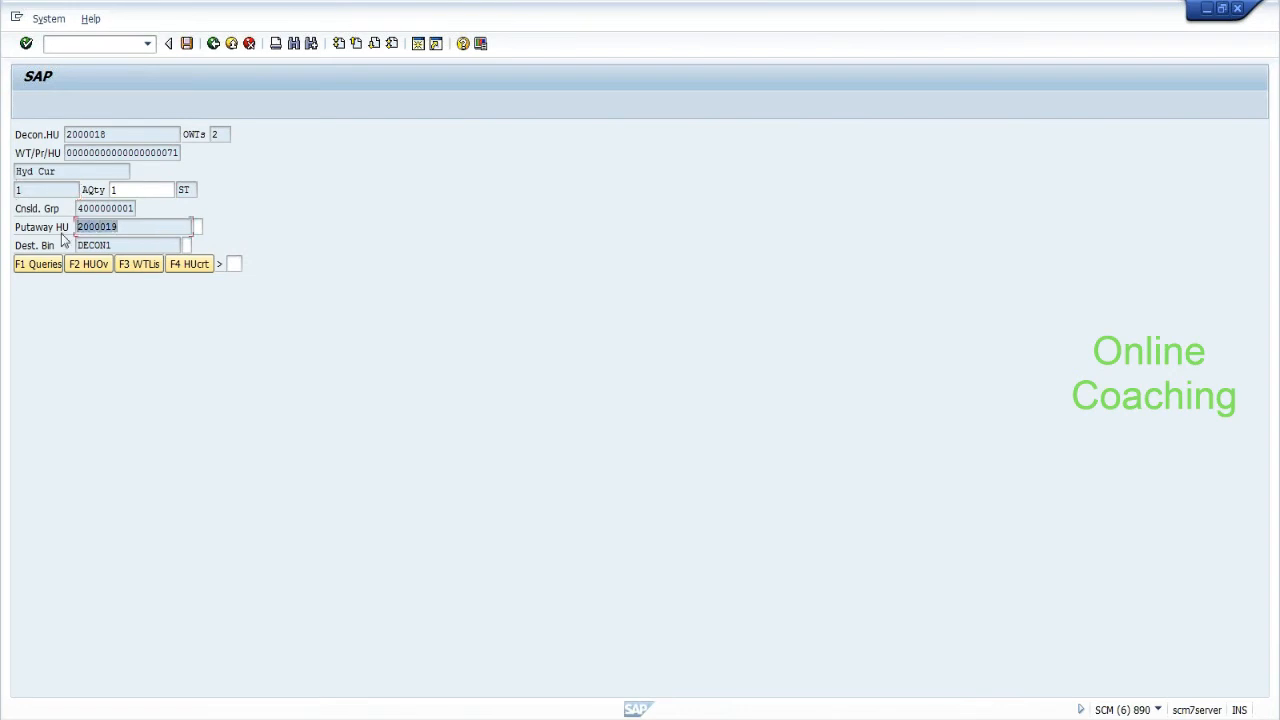
left_click(120, 190)
left_click_drag(120, 227, 77, 227)
Verify putaway HU 2000019 and destination bin DECON1, then create the putaway HU.
right_click(196, 228)
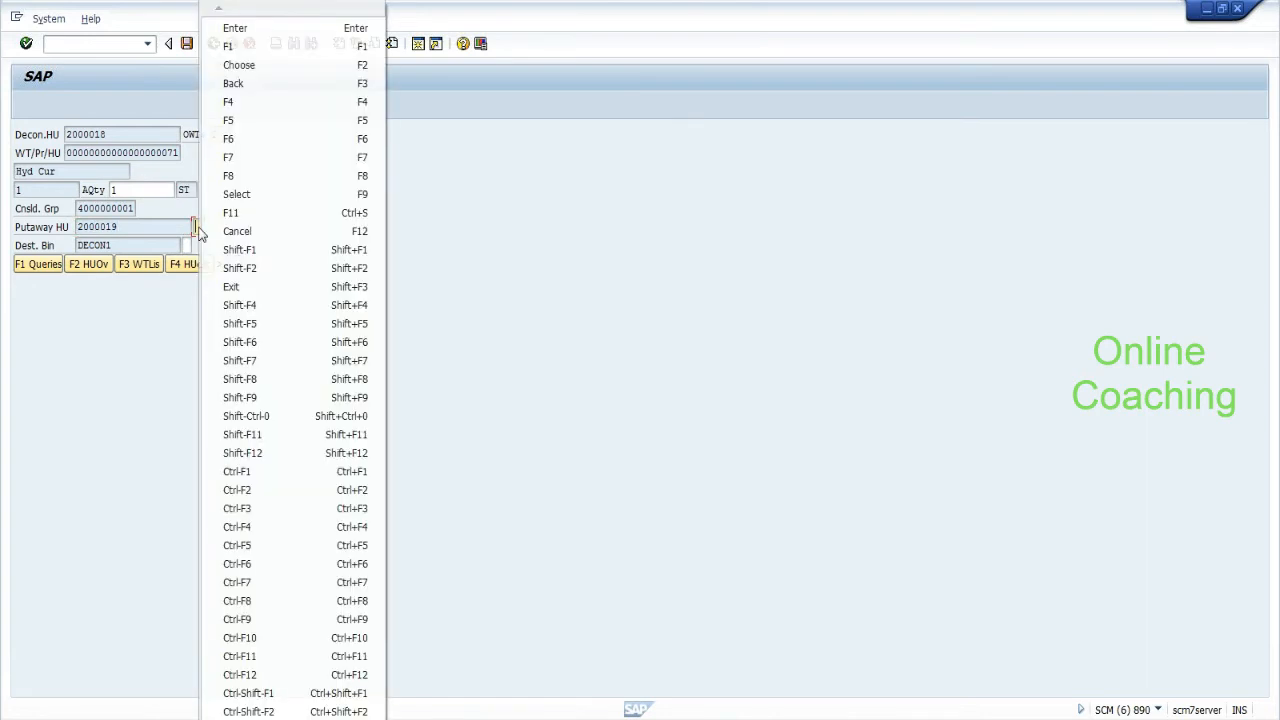
left_click(122, 227)
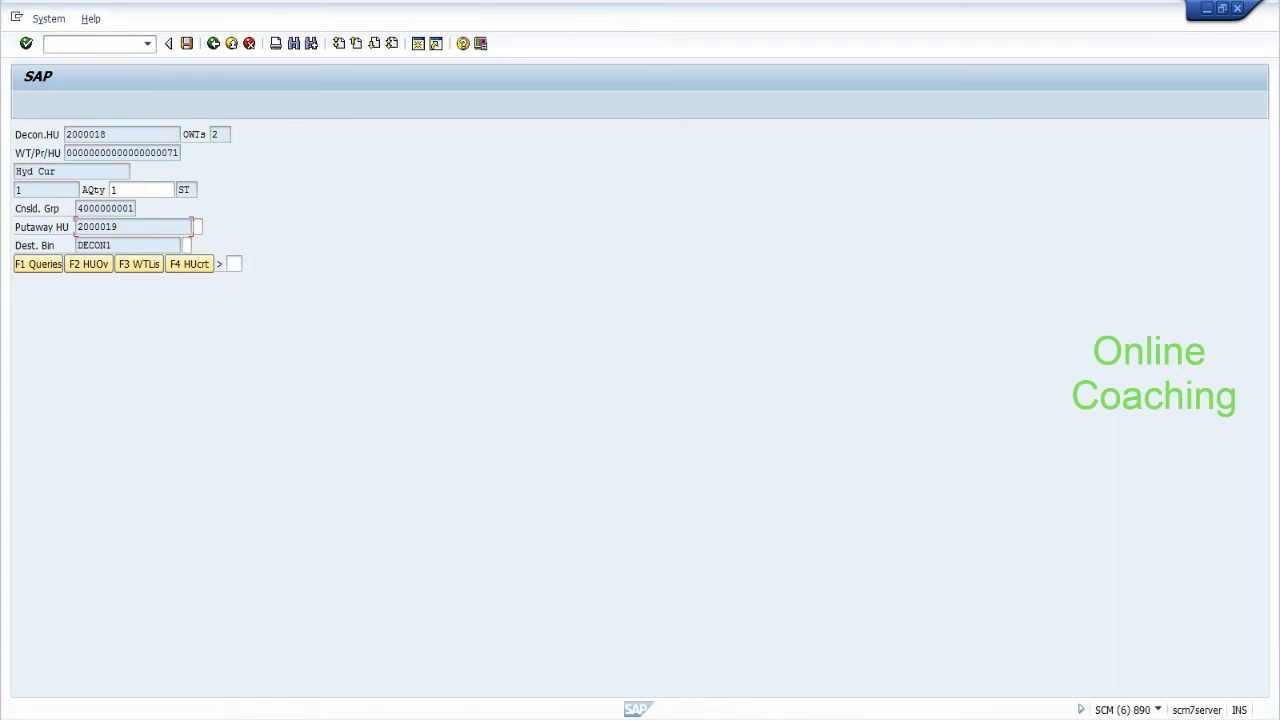
left_click(198, 227)
type("20")
key("Return")
left_click(185, 245)
type("con1")
left_click(190, 266)
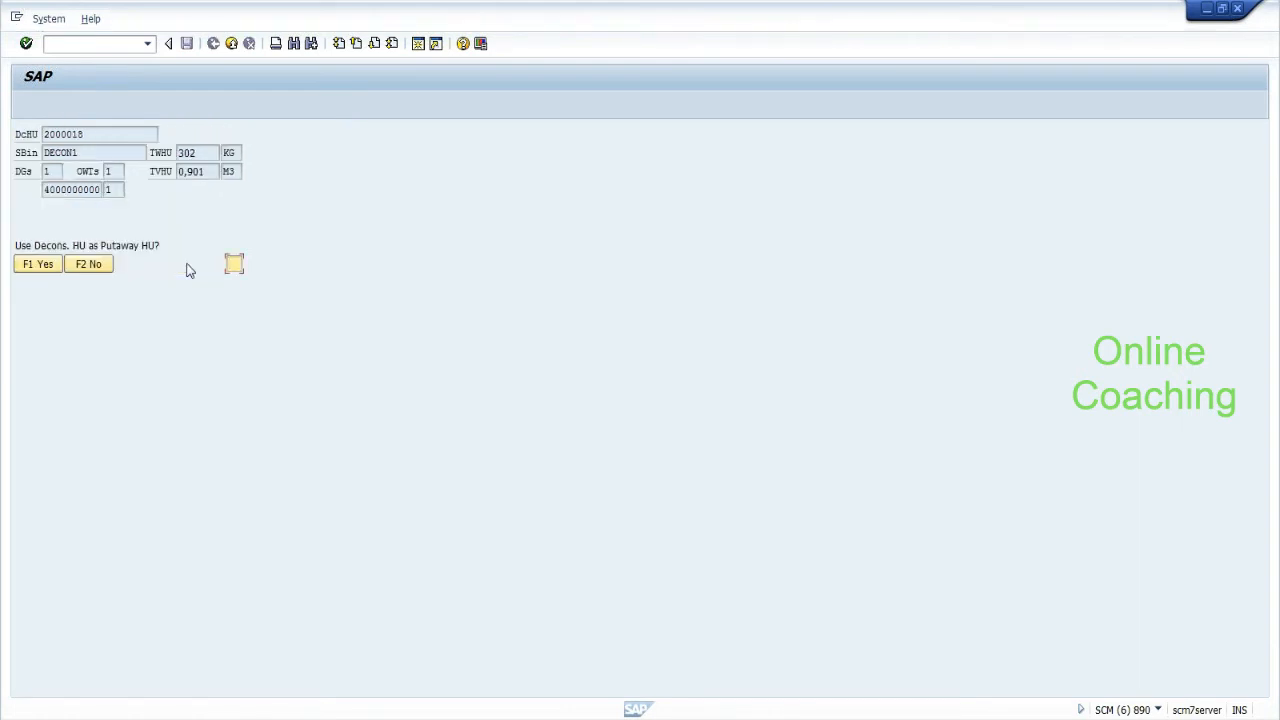
Decline the decon HU as putaway HU, choose warehouse task 72, and use packaging material pk-095.
left_click(101, 265)
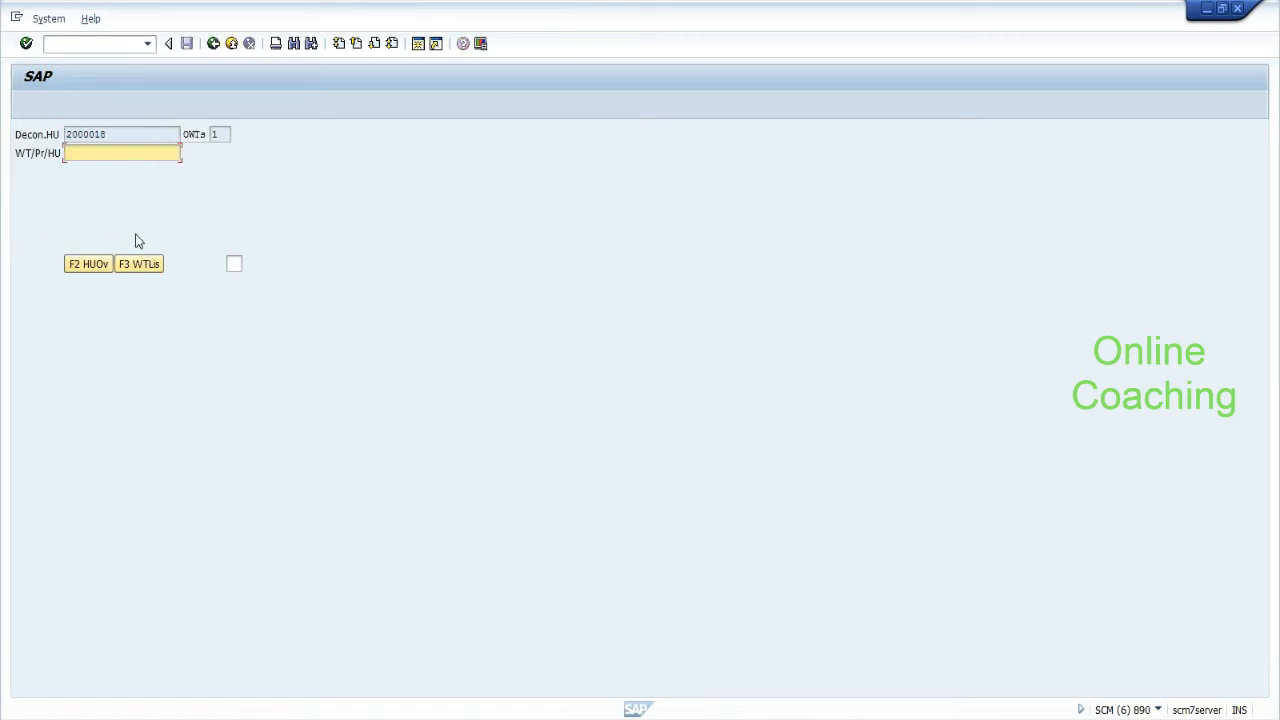
left_click(142, 265)
key("Return")
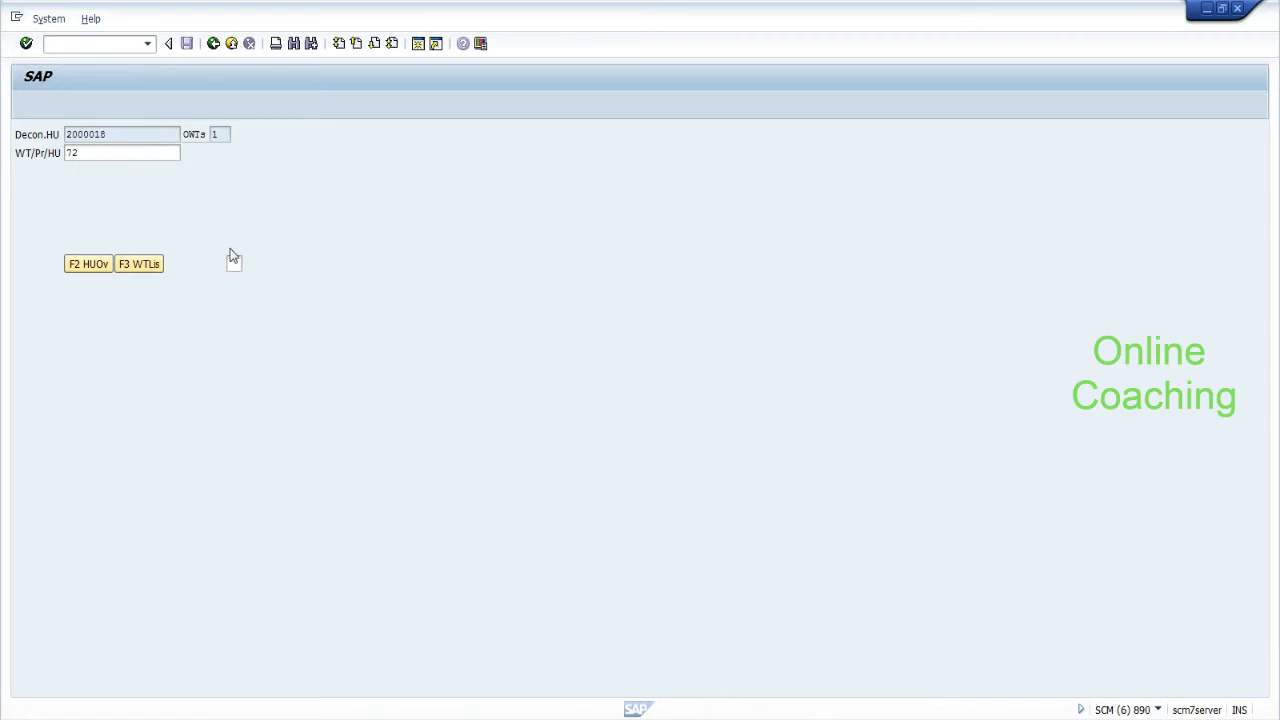
key("Down")
key("Return")
key("Return")
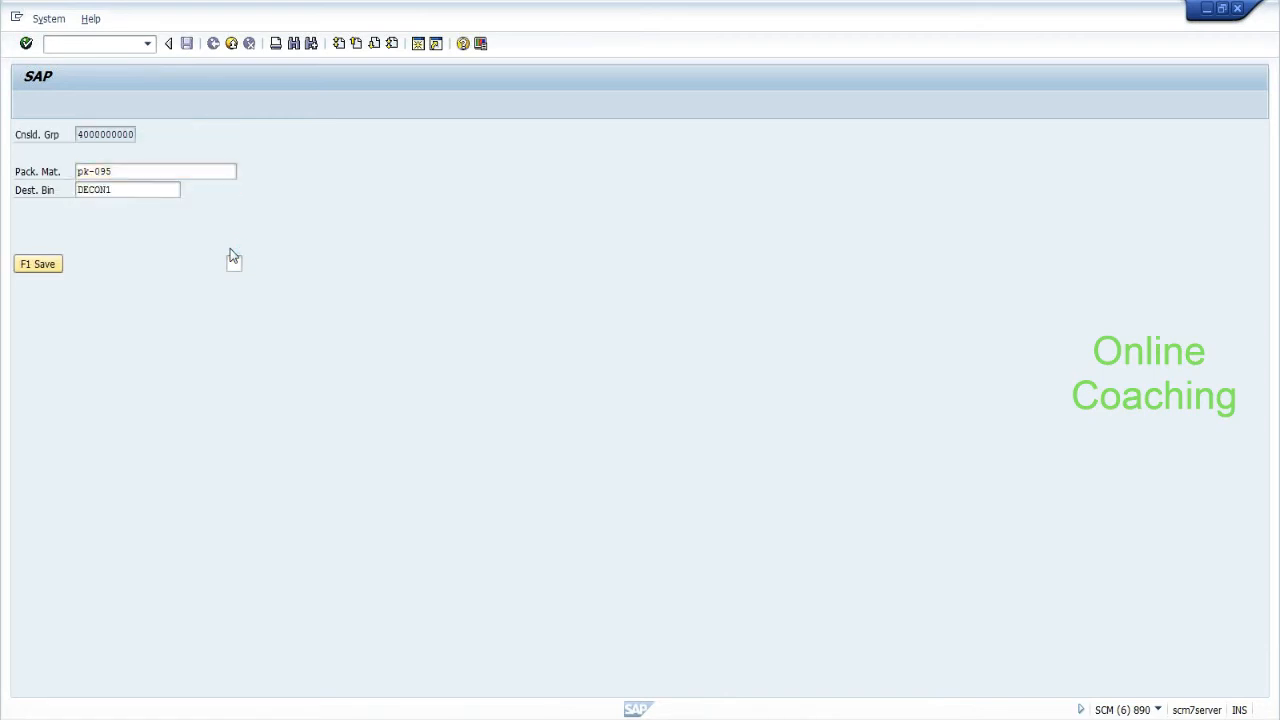
Verify putaway HU 2000020 and confirm deconsolidating task 72 at DECON1.
type("1")
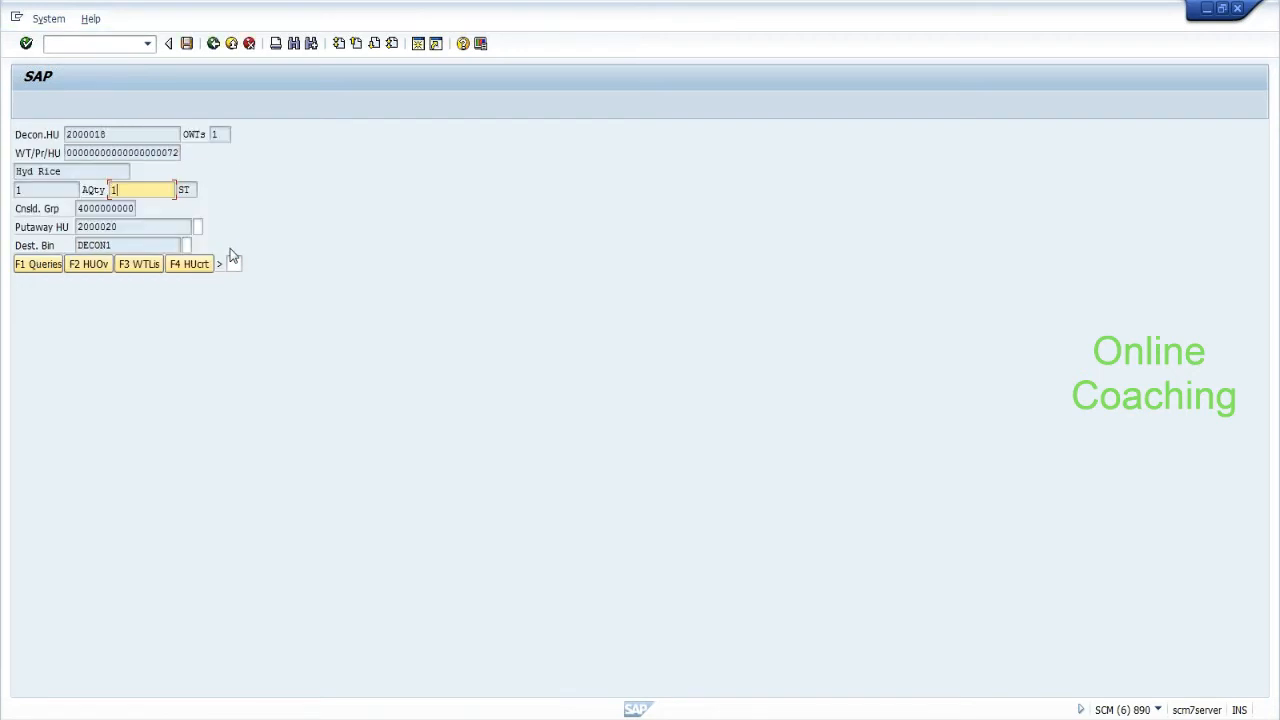
left_click_drag(124, 227, 76, 227)
left_click(198, 227)
type("2")
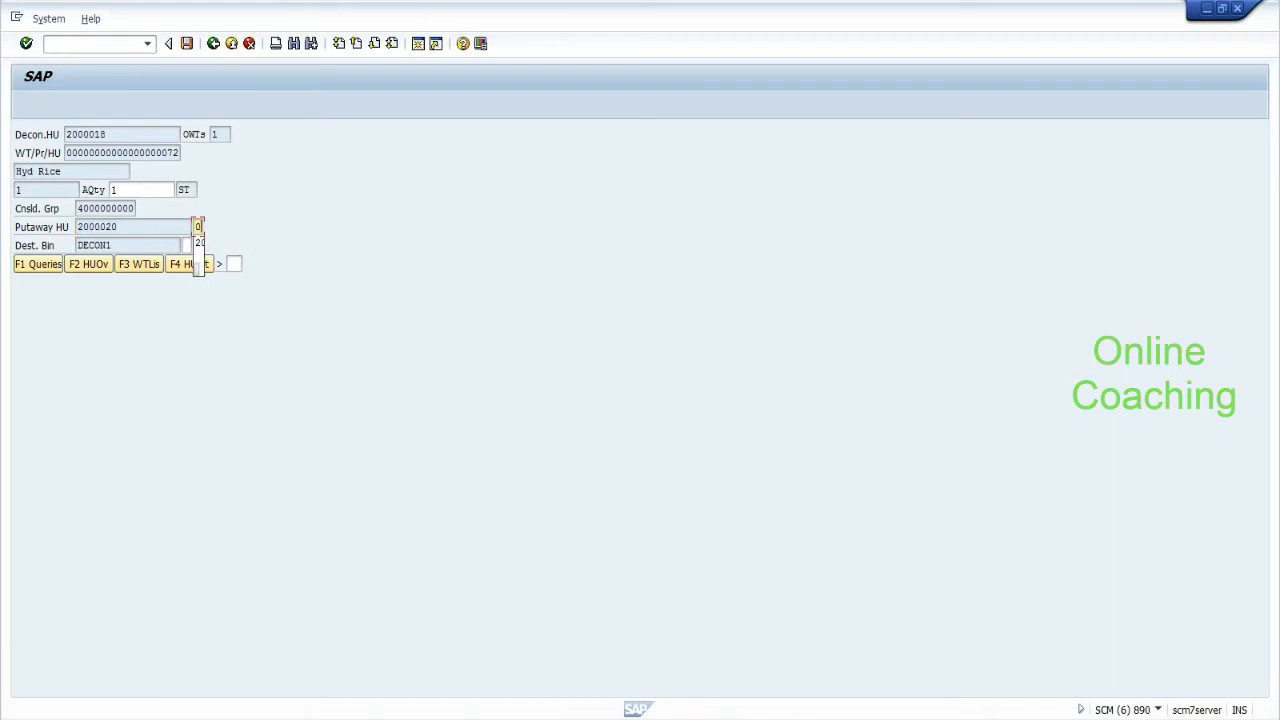
type("00002")
key("Return")
type("decon1")
left_click(233, 264)
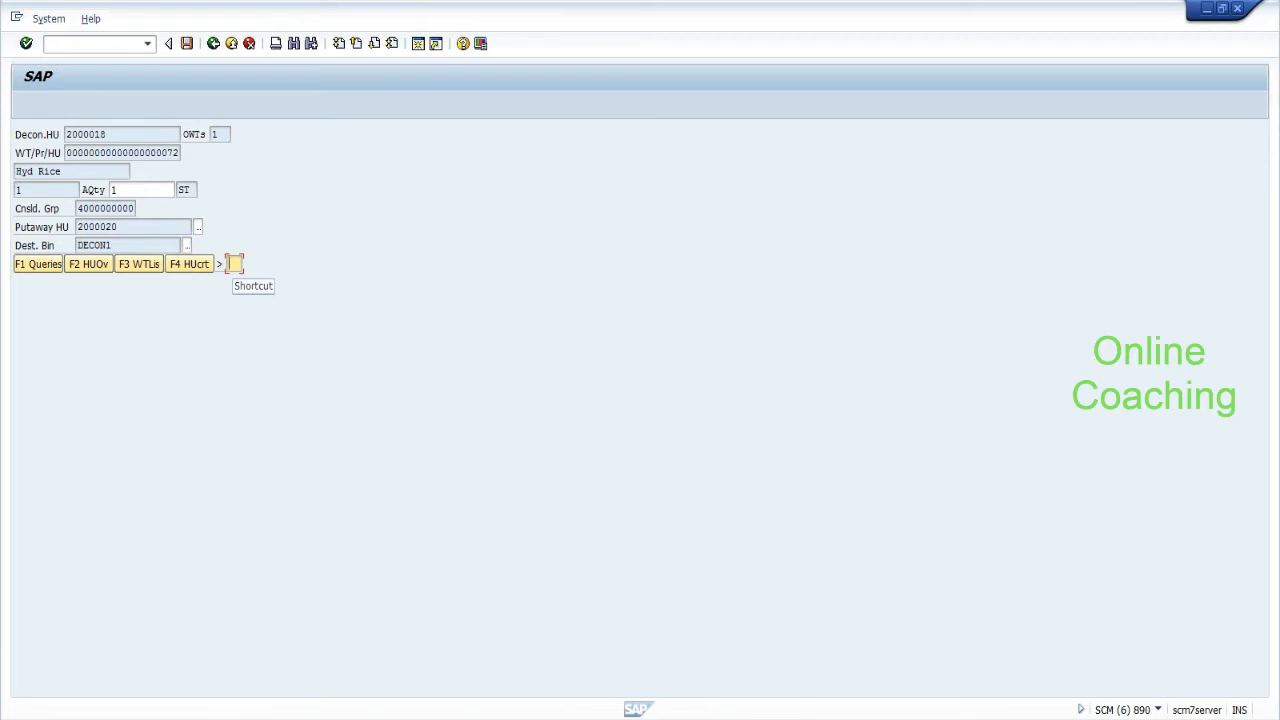
key("Return")
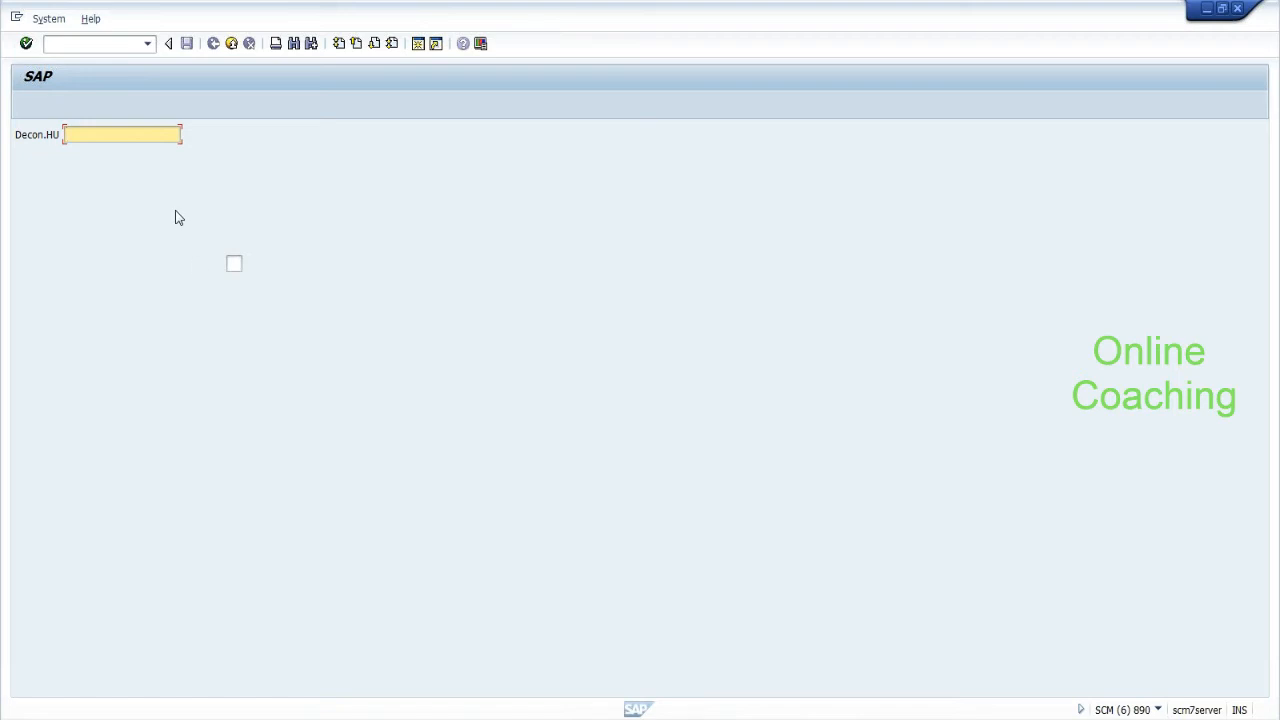
Open 06 HU Overview and display the details of HU 2000020.
key("F7")
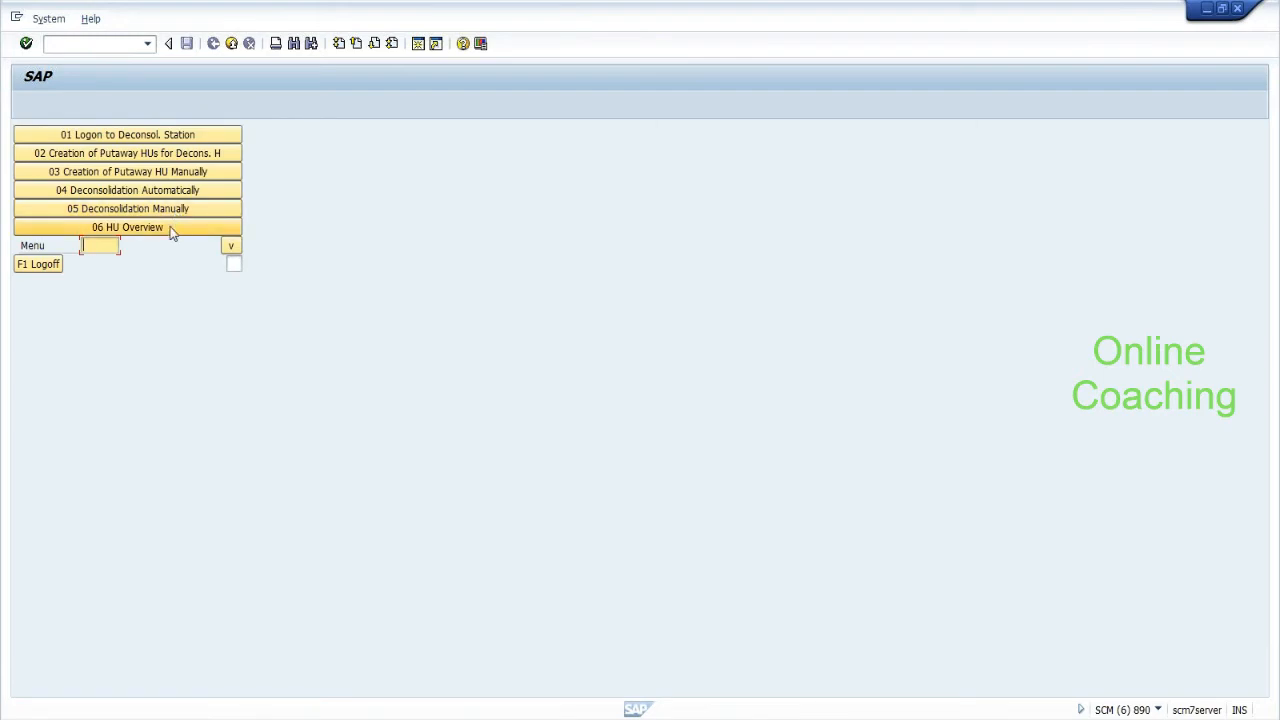
left_click(171, 231)
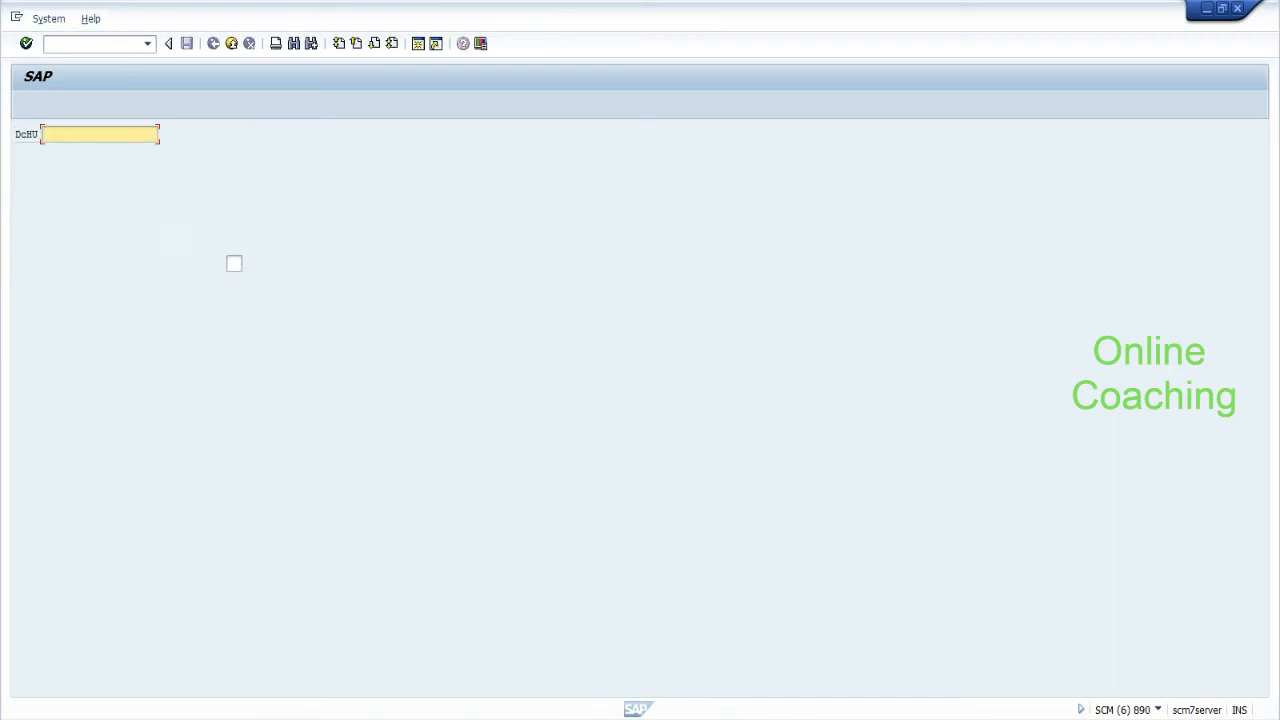
type("2")
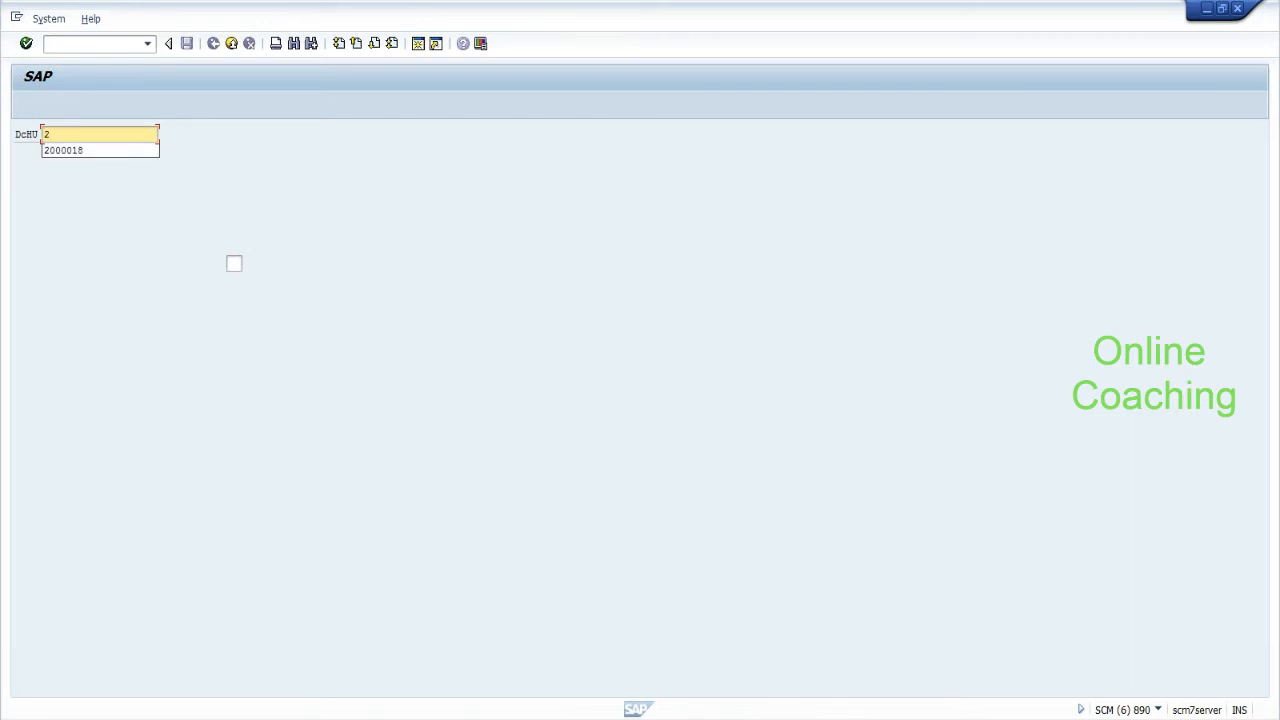
key("Down")
key("Return")
key("BackSpace")
key("BackSpace")
type("20")
key("Return")
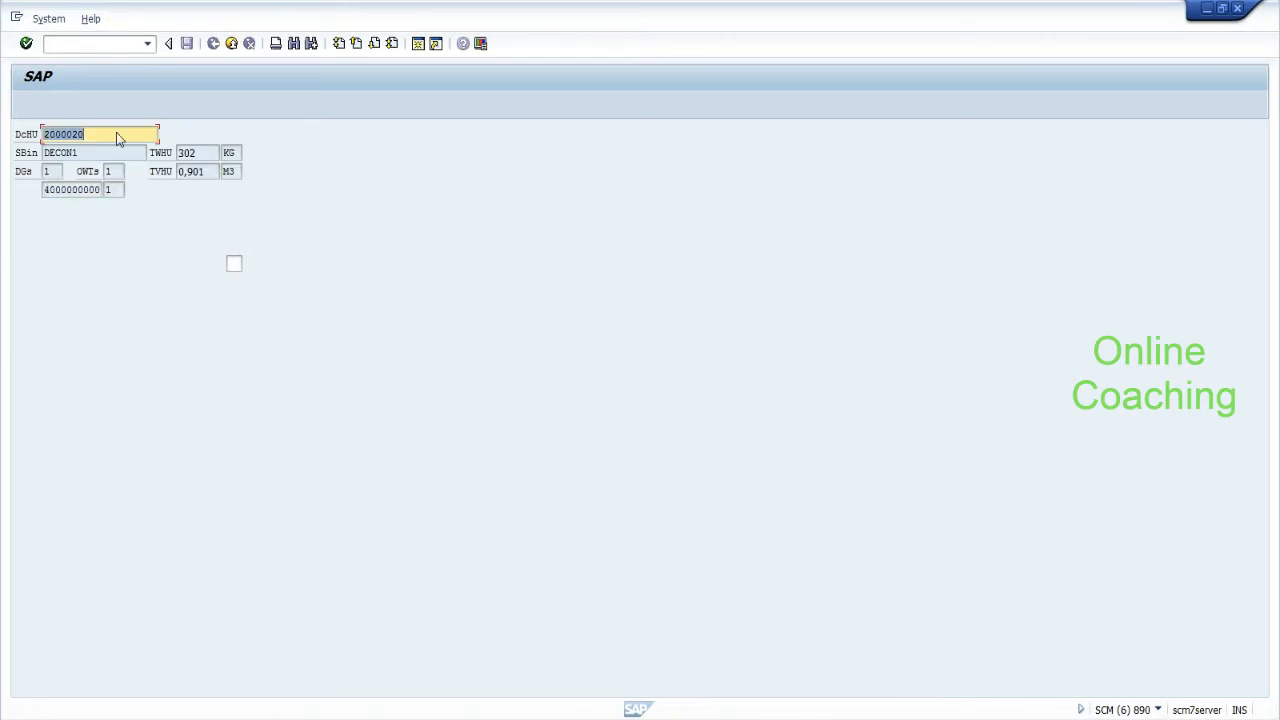
key("Return")
key("Return")
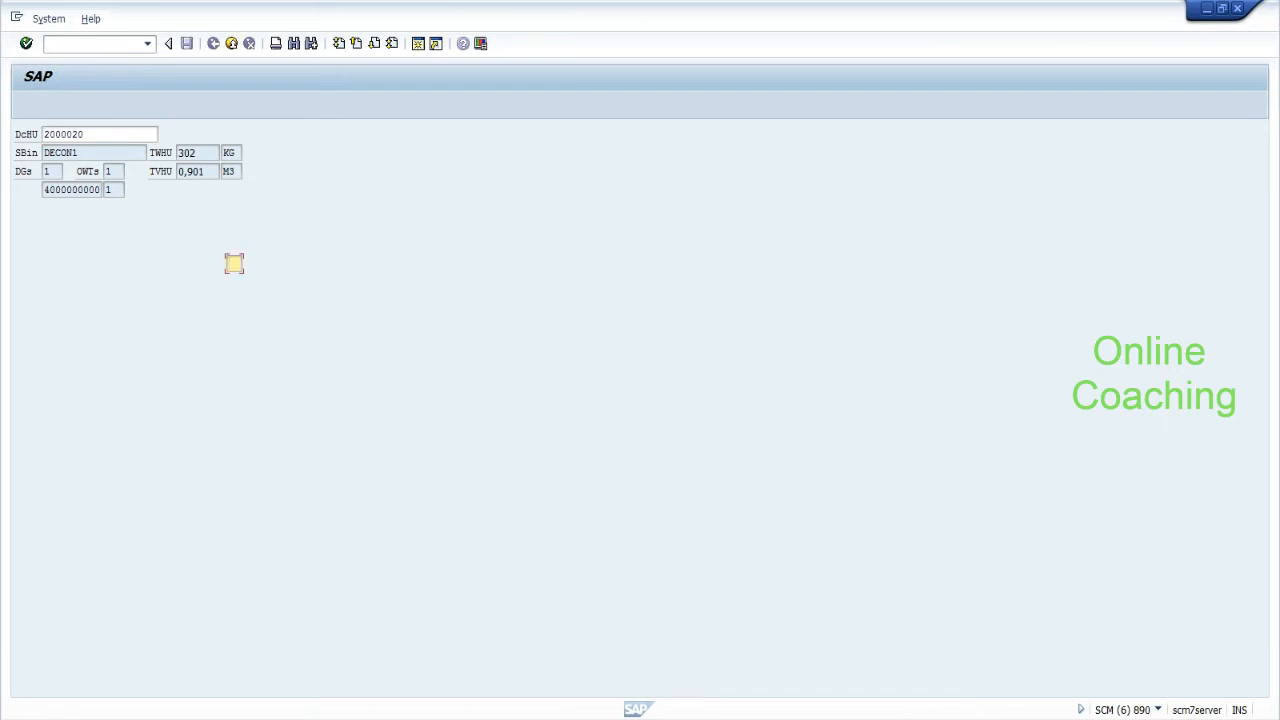
Return through Inbound Processes > Deconsolidation to HU Overview and show HU 2000020 again from the input history.
key("F7")
key("F7")
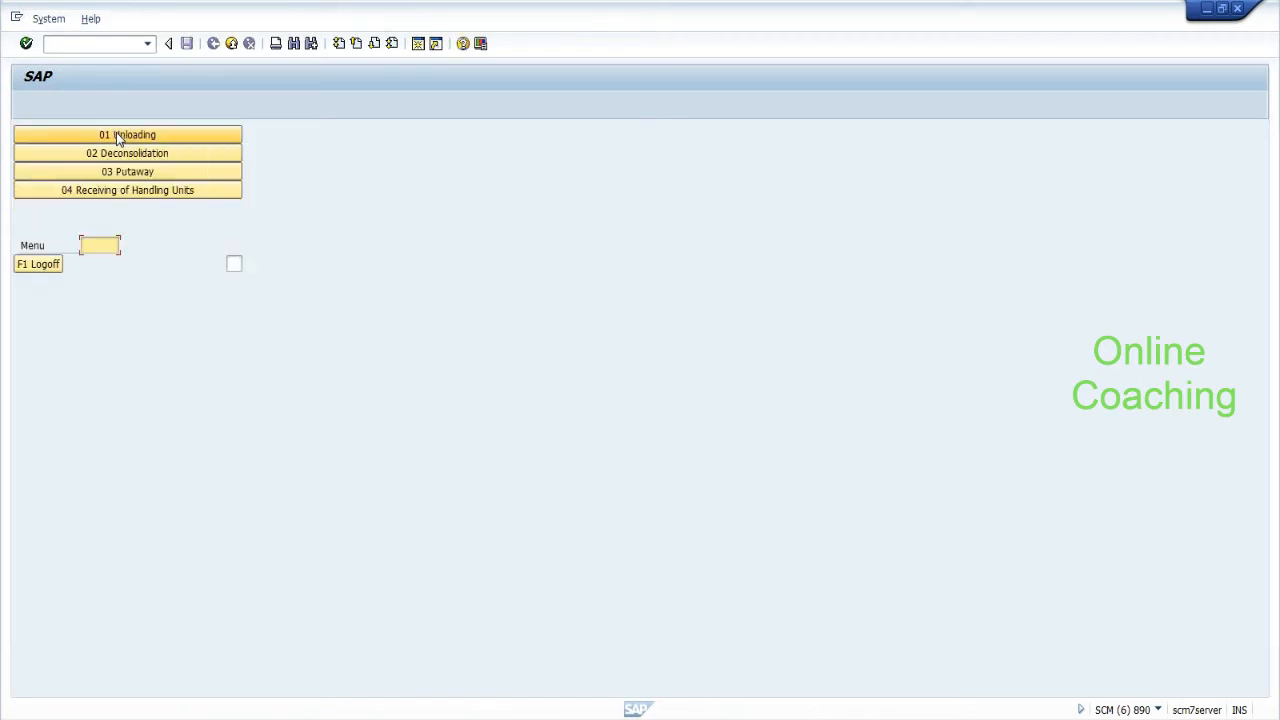
key("F7")
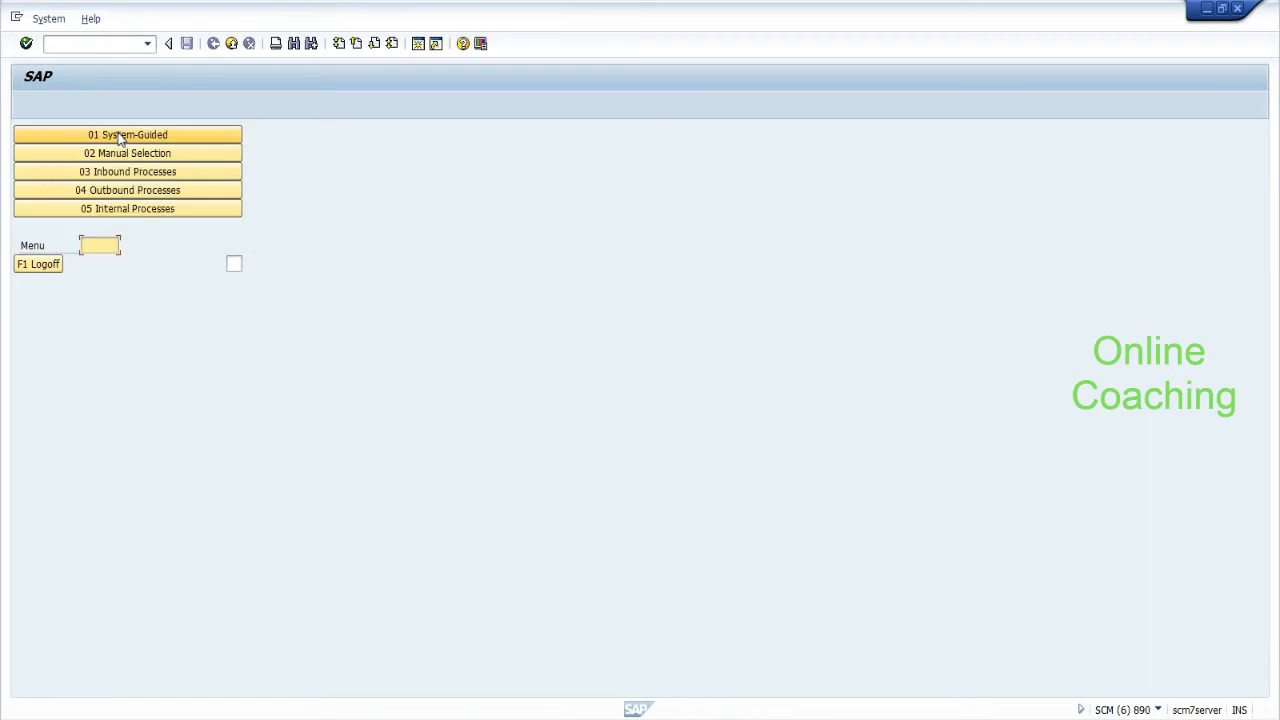
left_click(134, 175)
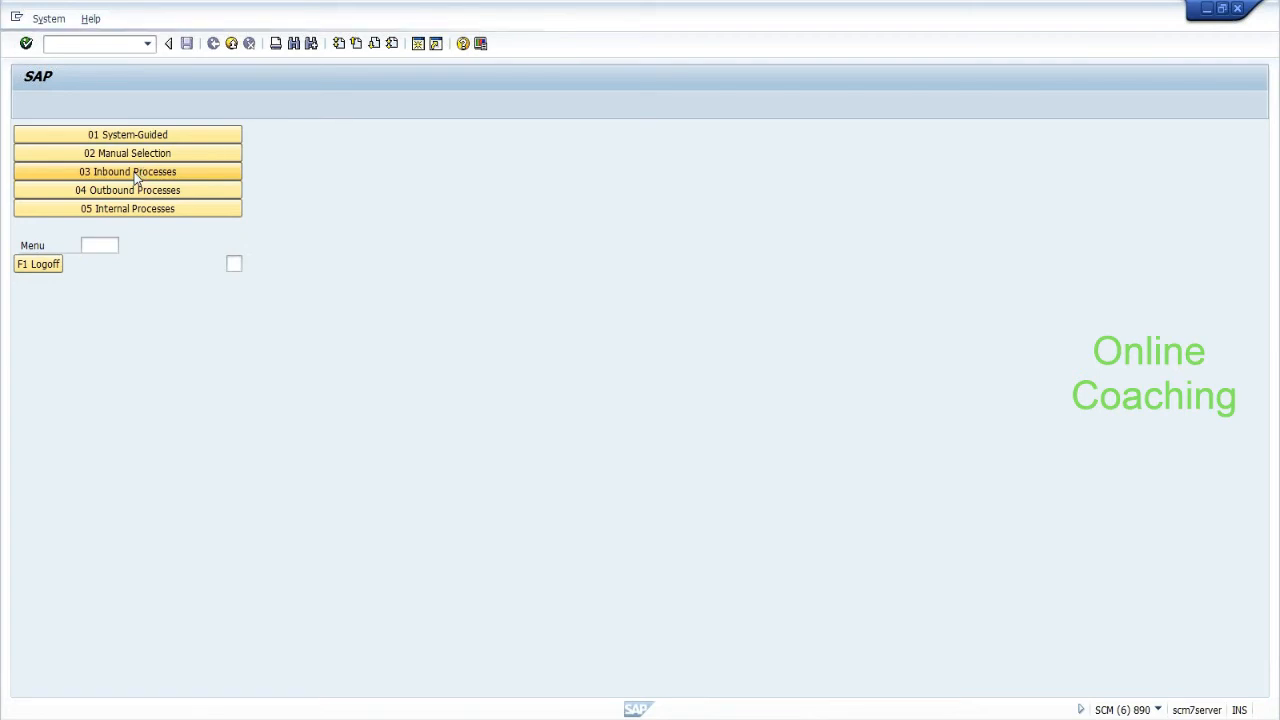
left_click(127, 158)
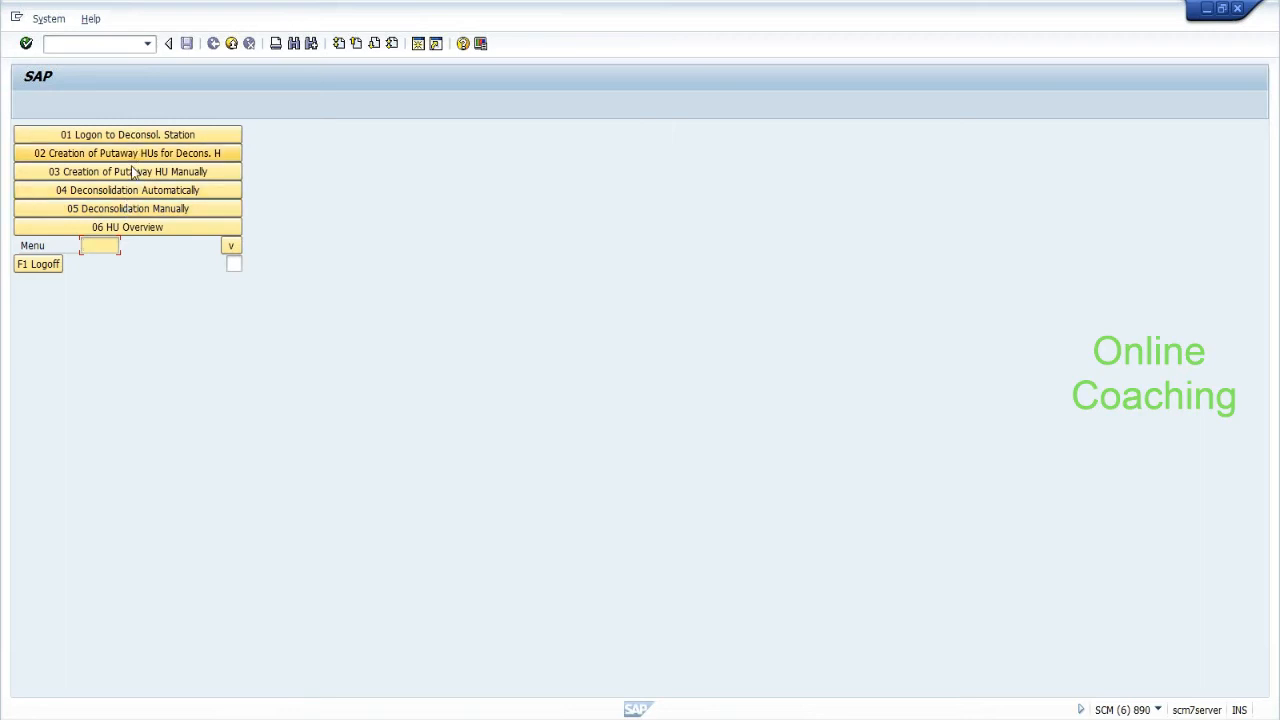
left_click(127, 228)
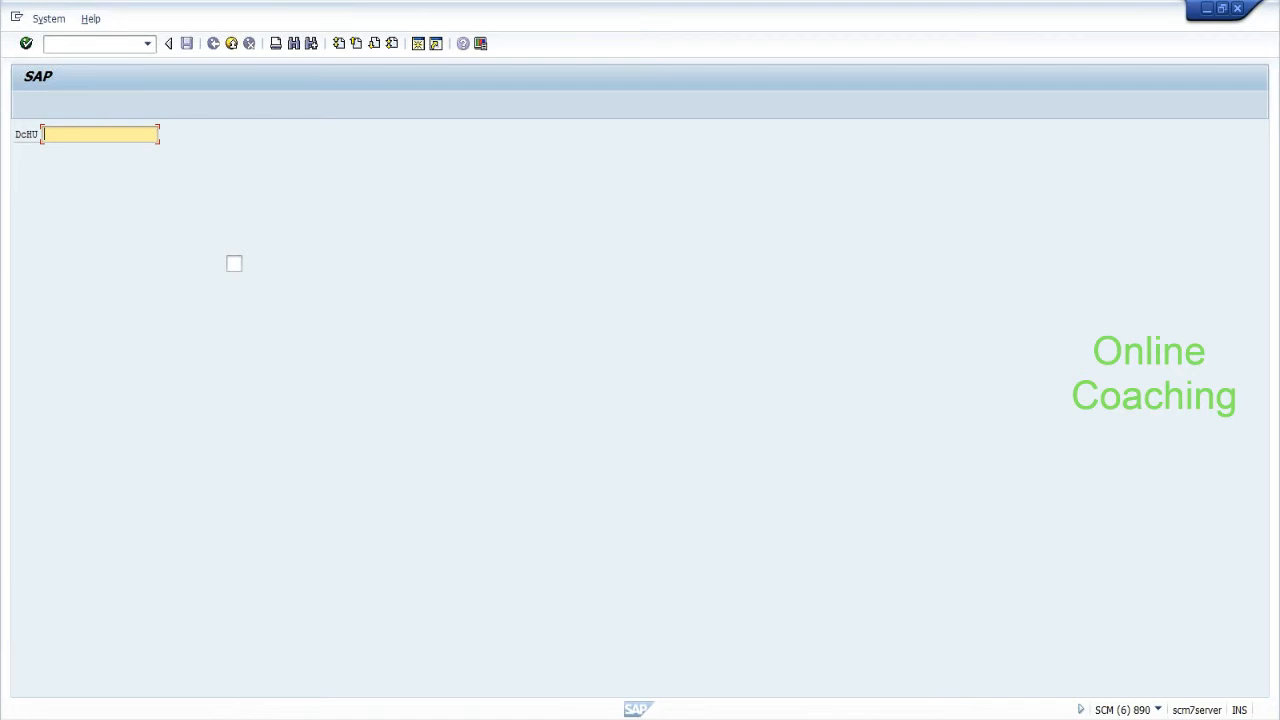
left_click(44, 134)
key("Down")
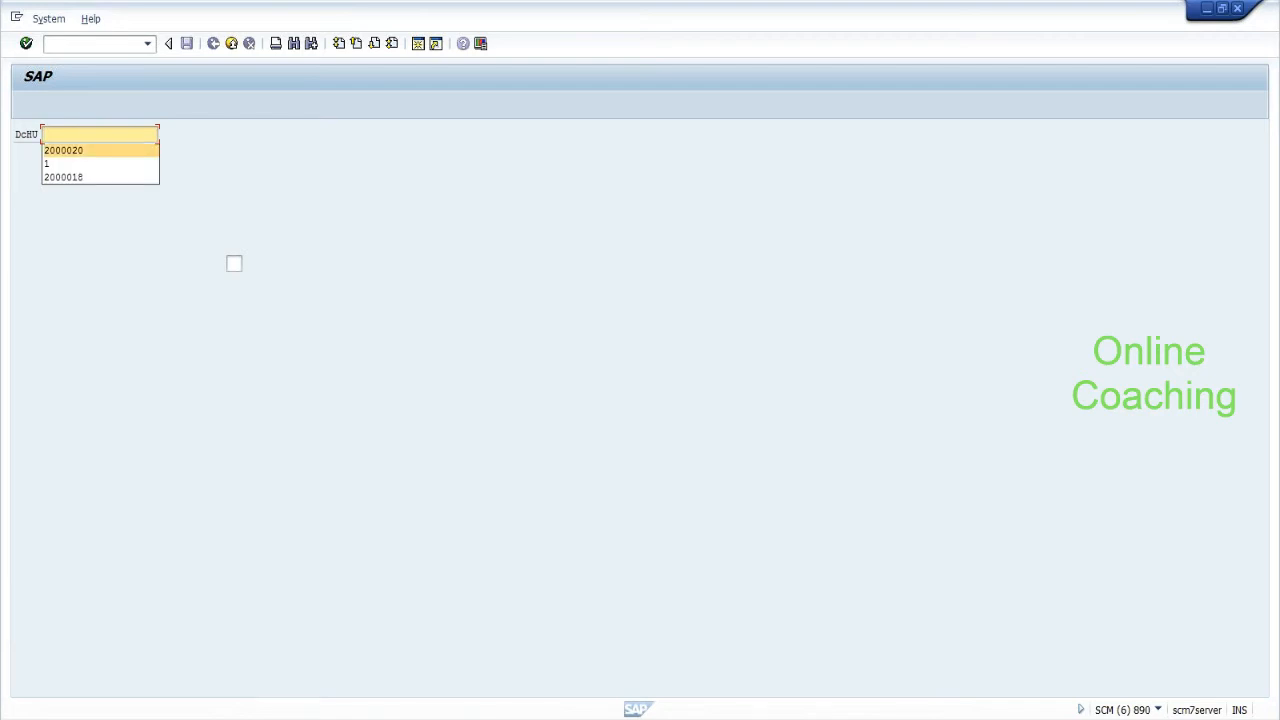
key("Return")
key("Return")
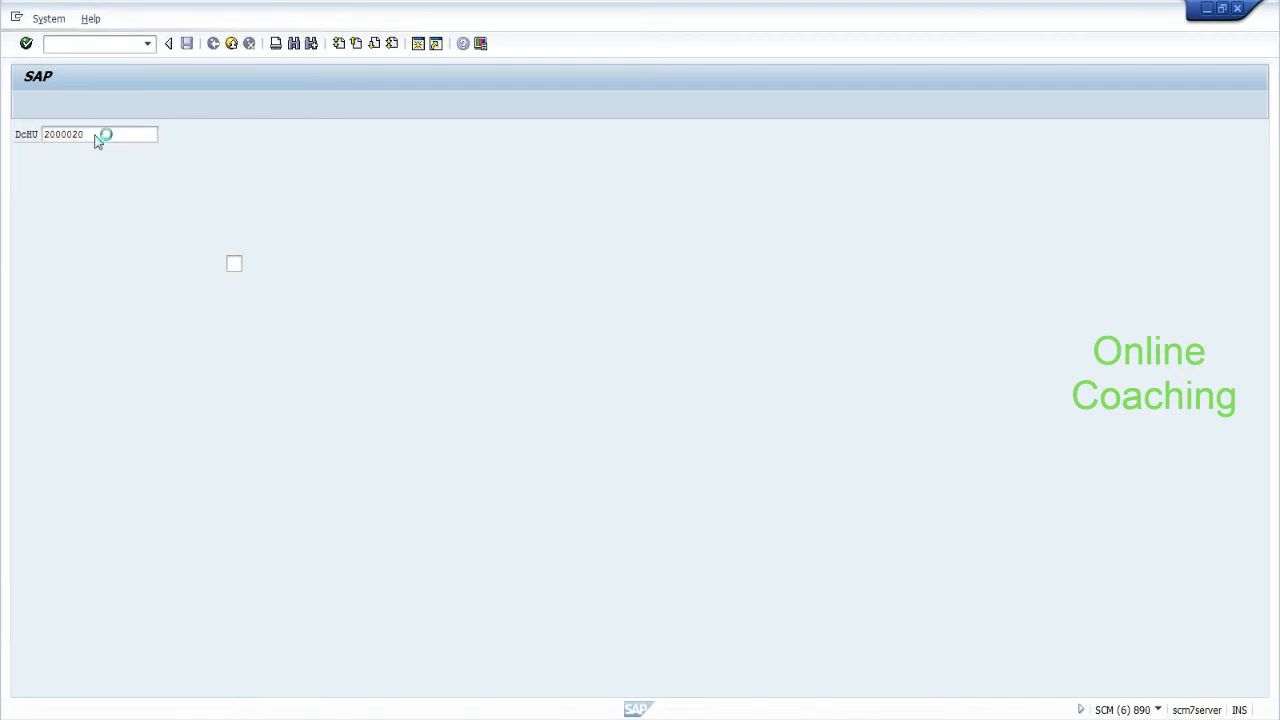
key("Return")
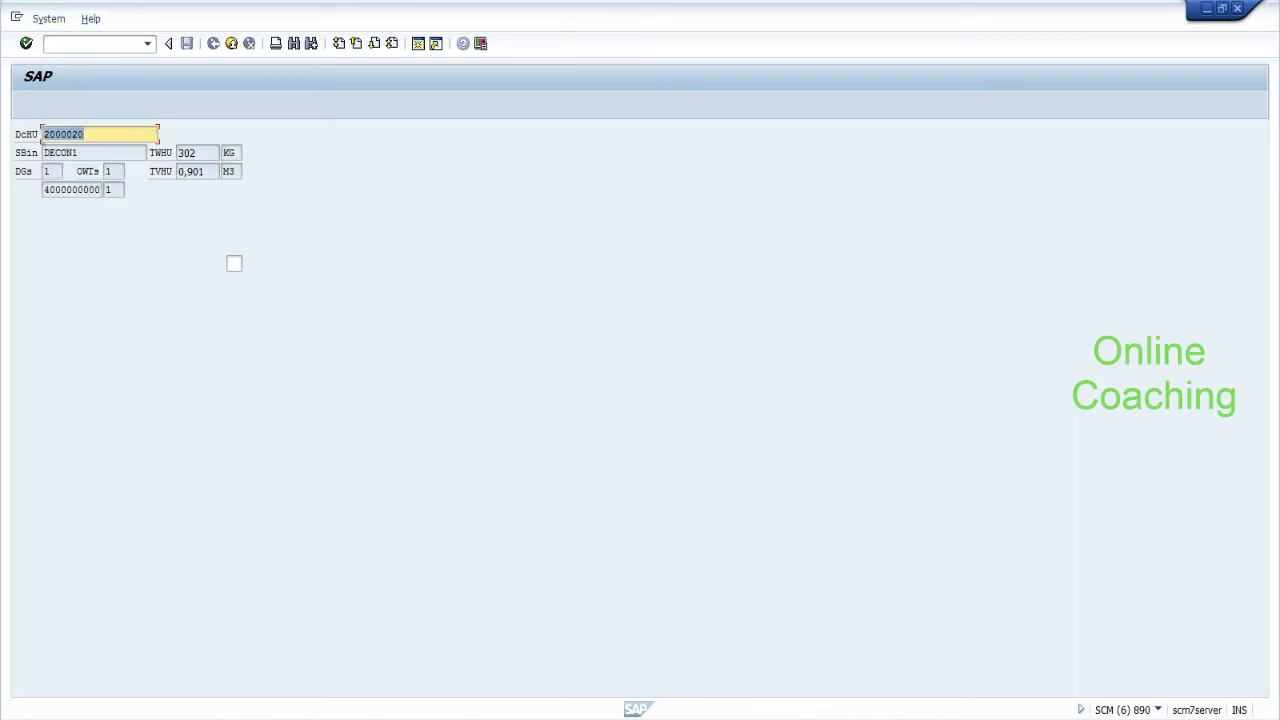
key("Return")
Select the HU number 2000020 on the overview screen and switch to another SAP window.
left_click(237, 267)
key("End")
left_click_drag(86, 134, 29, 138)
left_click(98, 44)
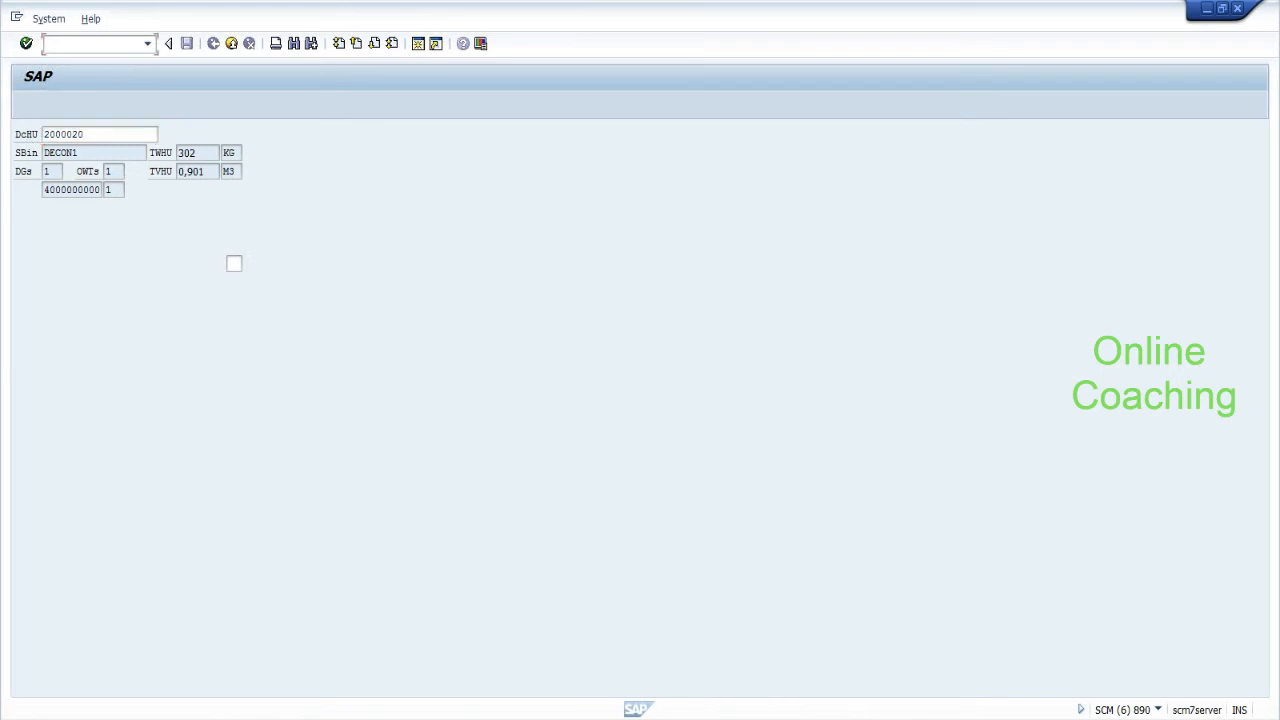
key("alt+Tab")
Launch the deconsolidation work centre /n/scwm/dcons and execute it for warehouse EHYD.
key("alt+Tab")
key("alt+Tab")
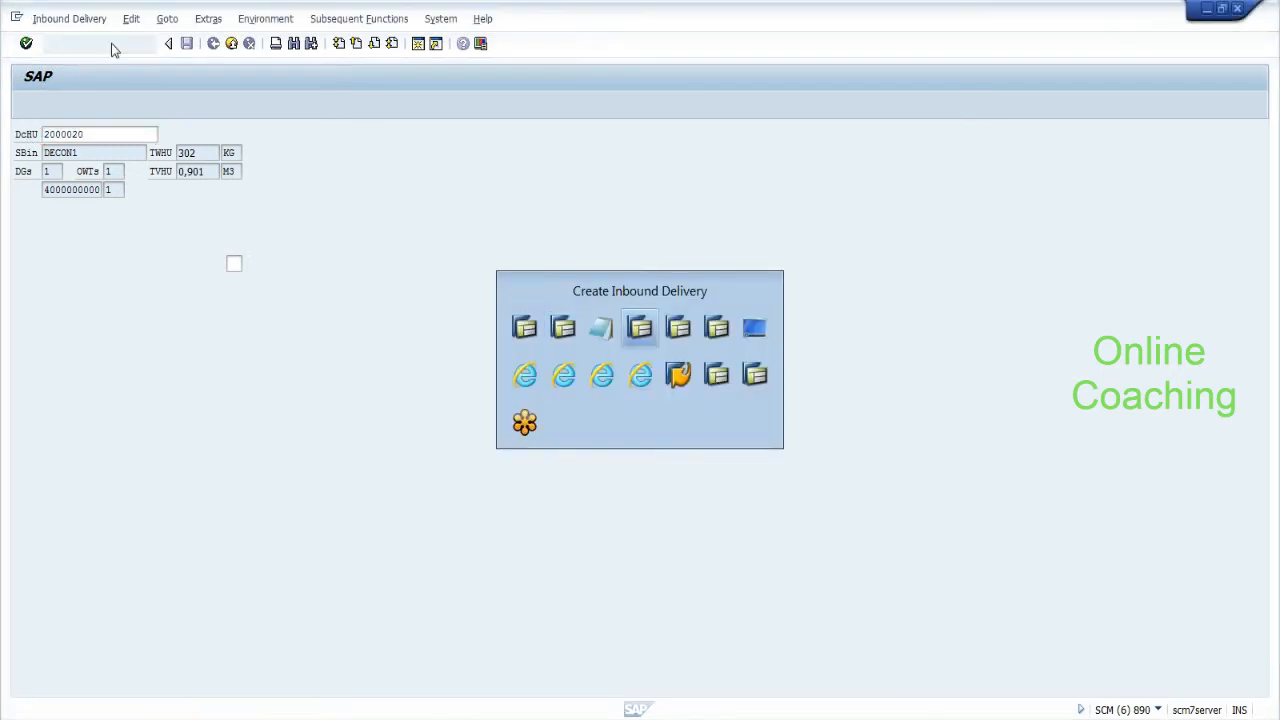
key("alt+Tab")
key("alt+Tab")
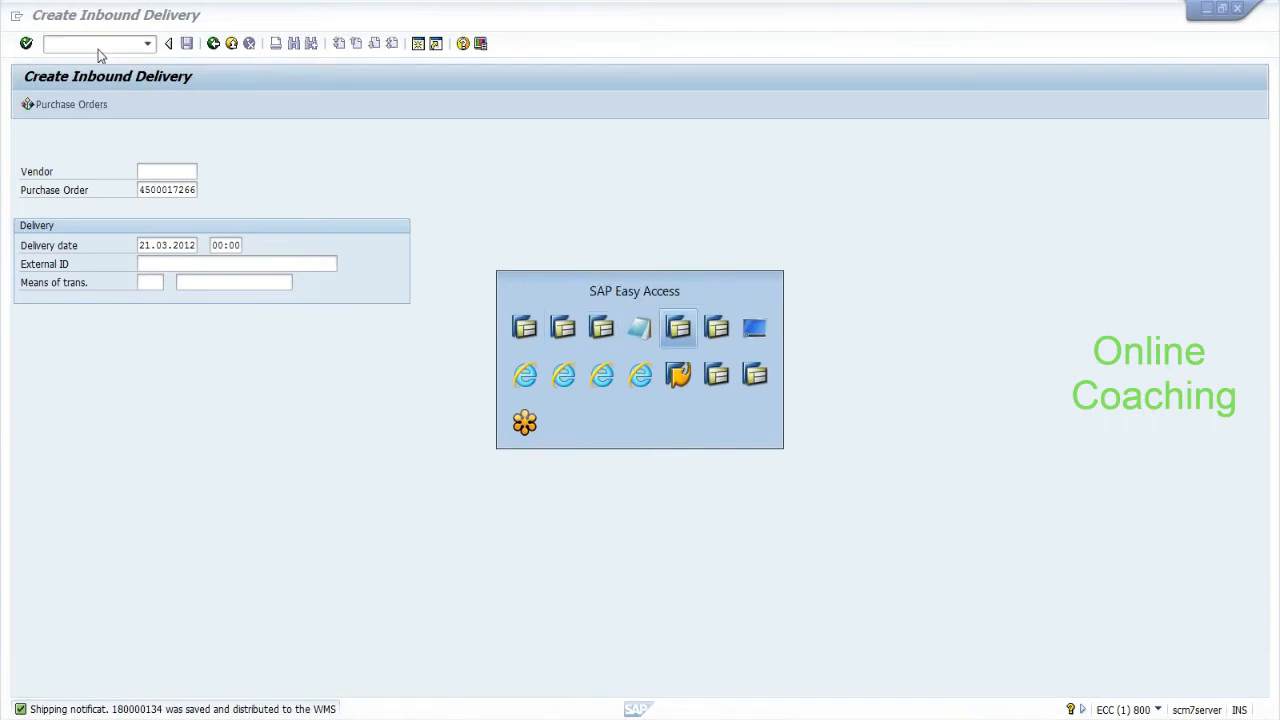
left_click(98, 45)
type("/n")
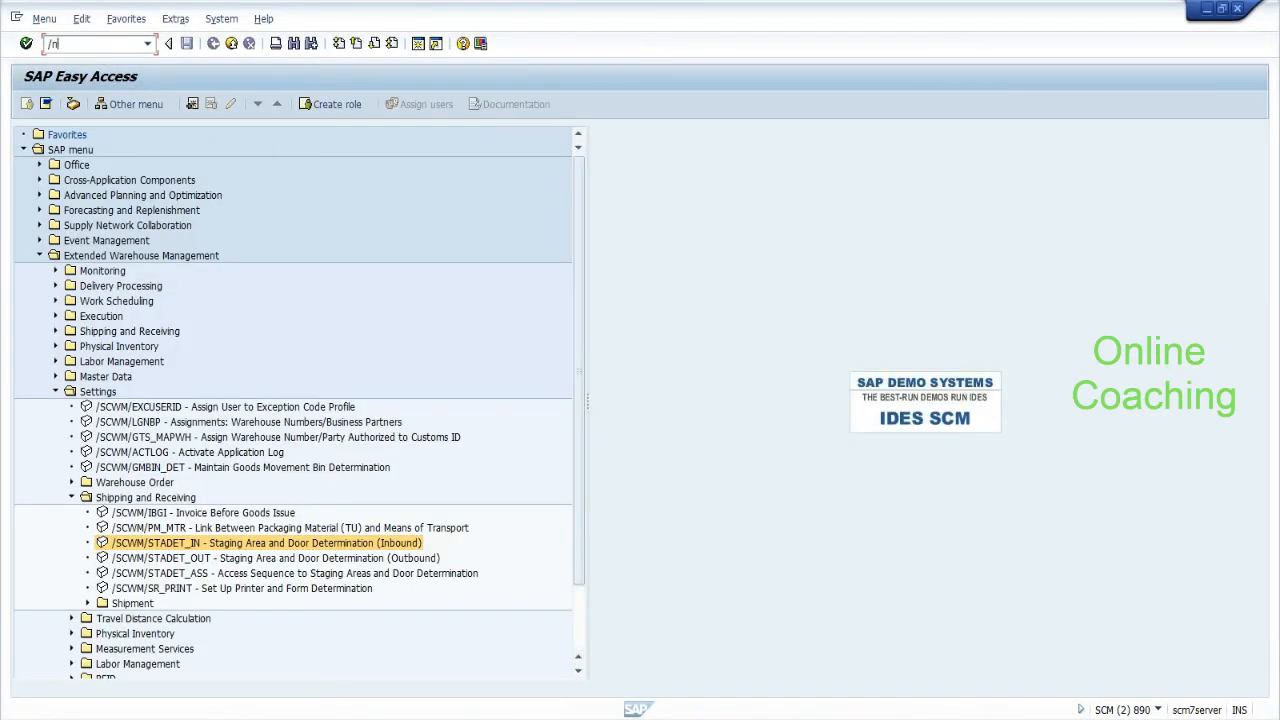
type("/scwm/dcons")
key("Return")
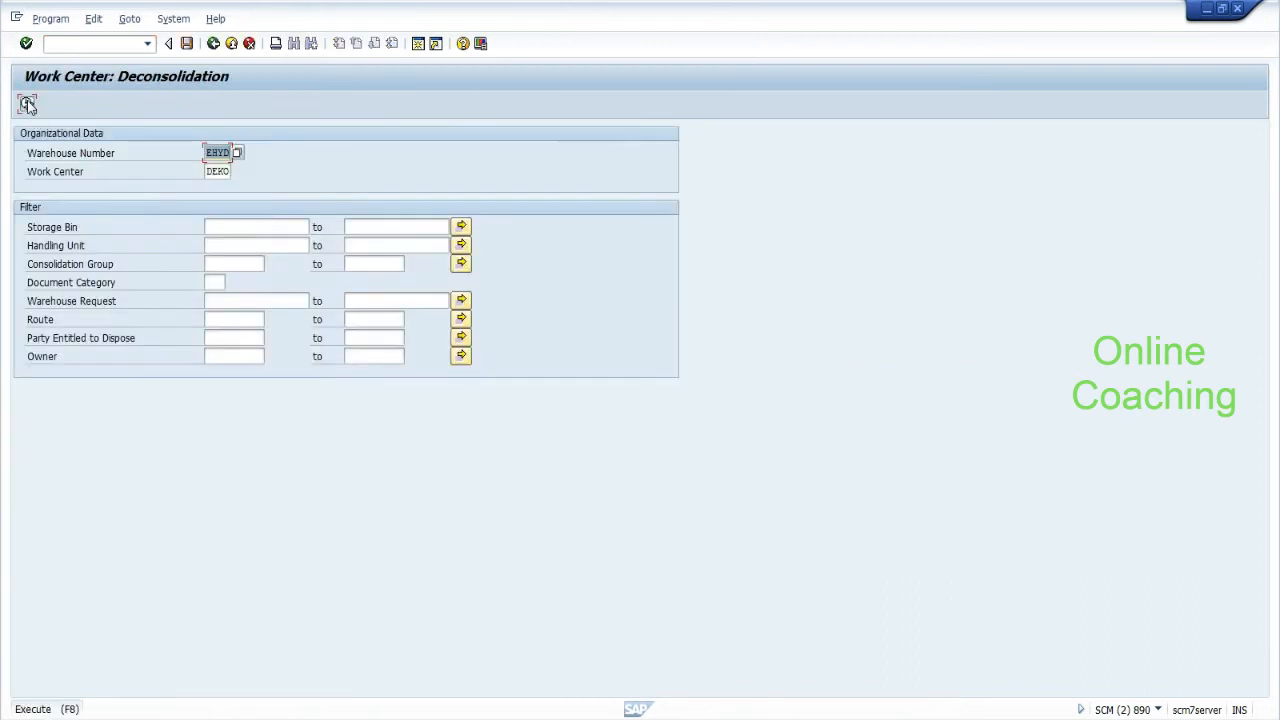
left_click(28, 105)
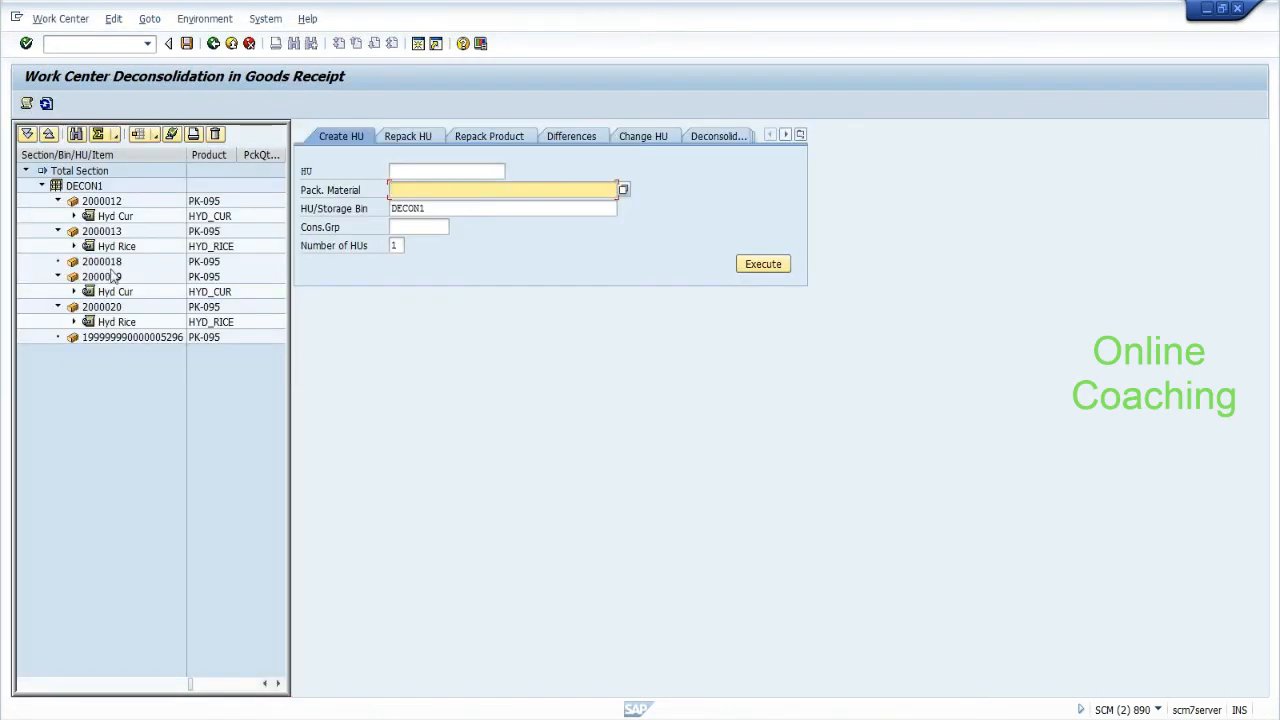
Check HU 2000020's created and changed details on Detail 1, then go back to the selection screen.
left_click(111, 281)
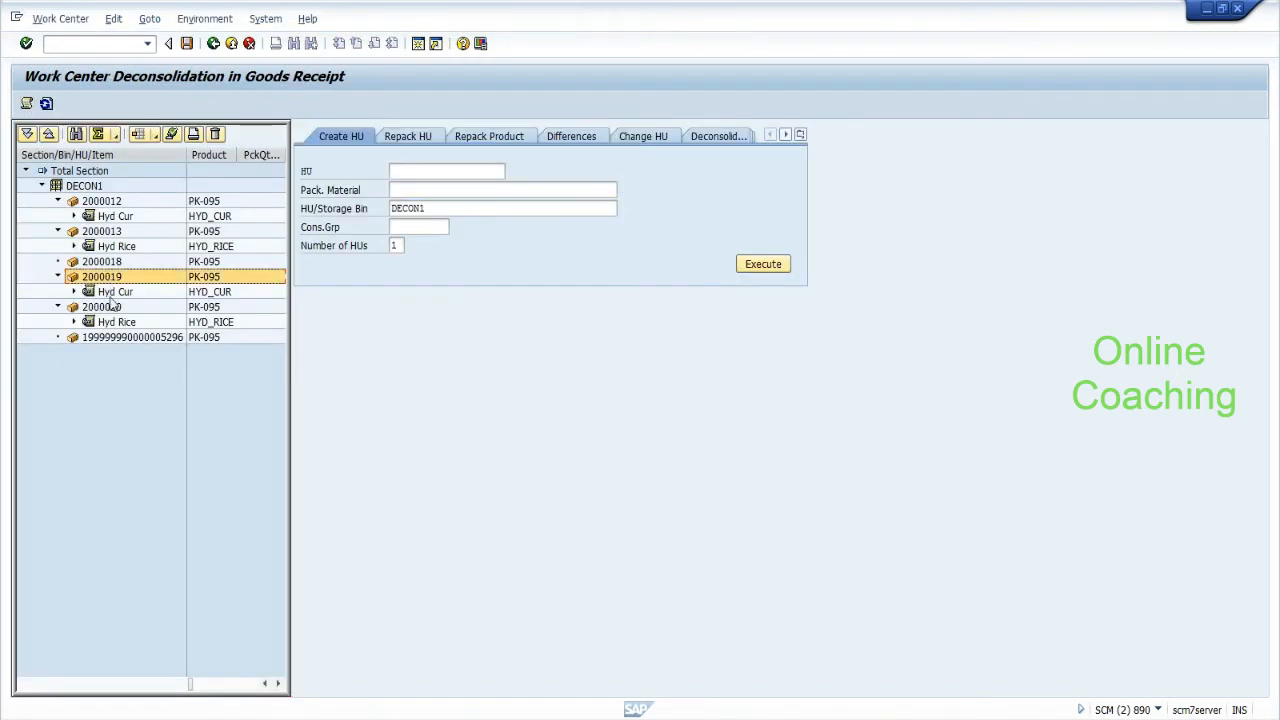
left_click(111, 309)
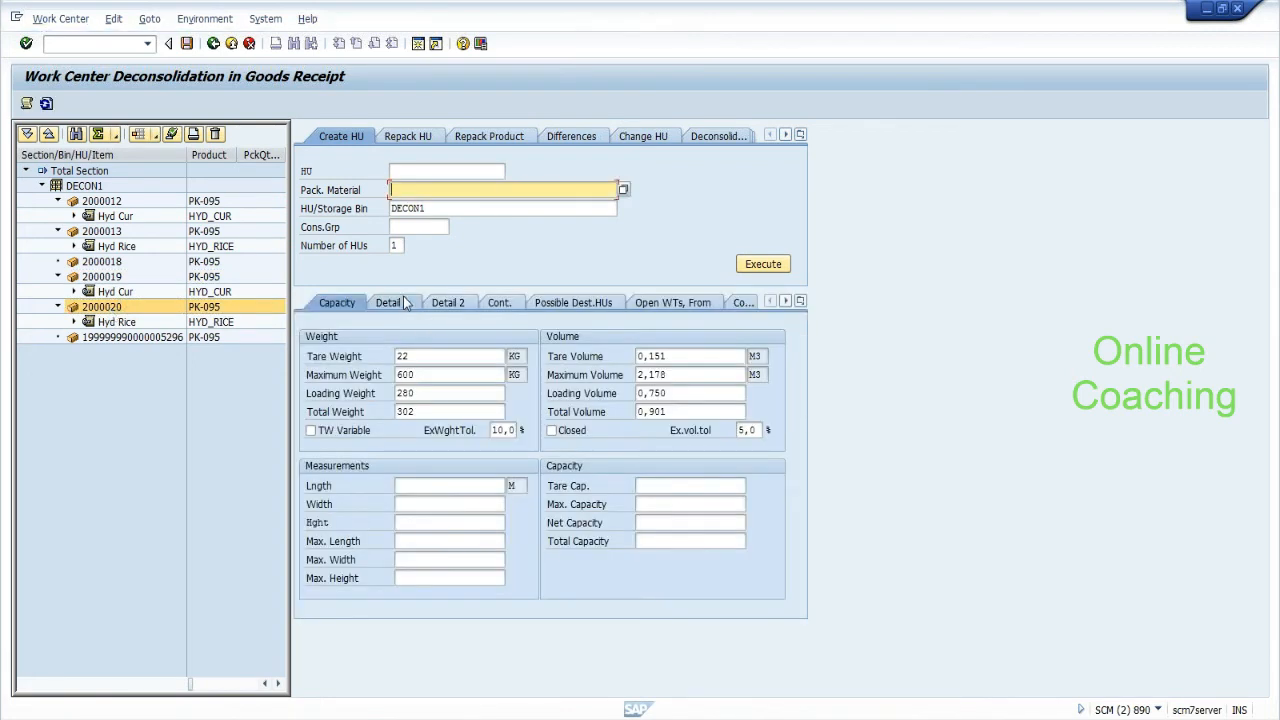
left_click(403, 301)
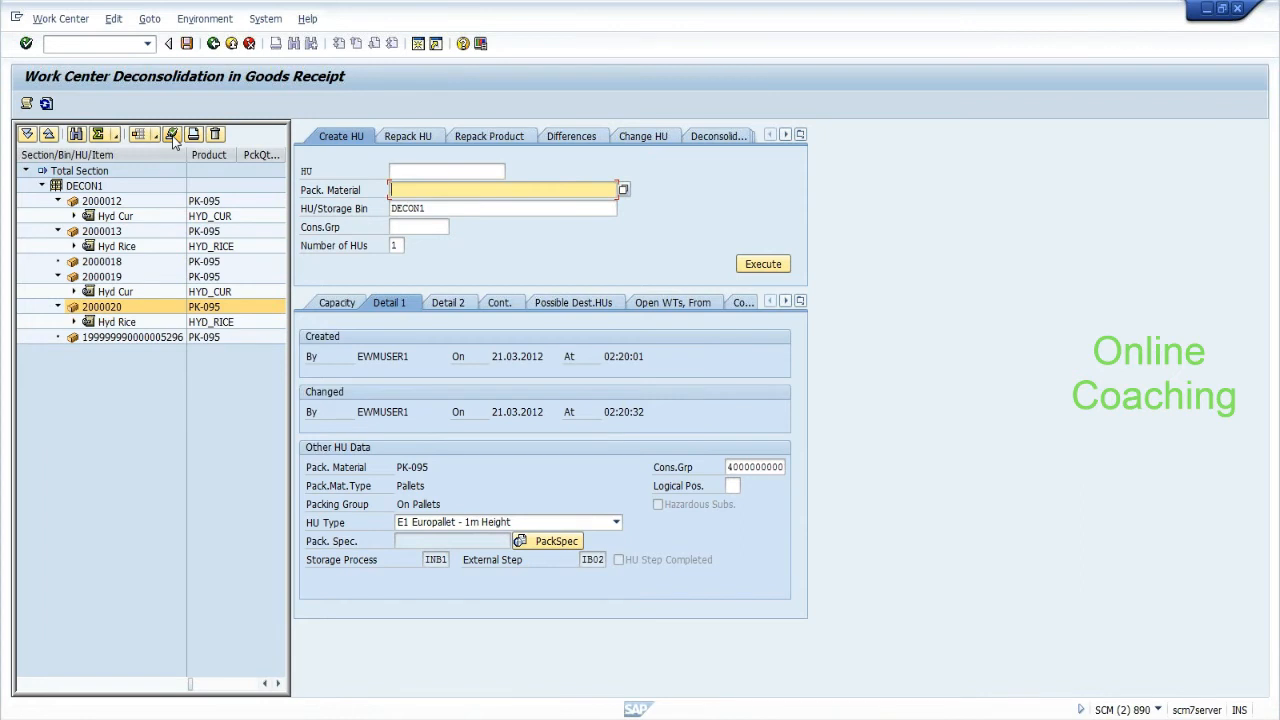
left_click(213, 43)
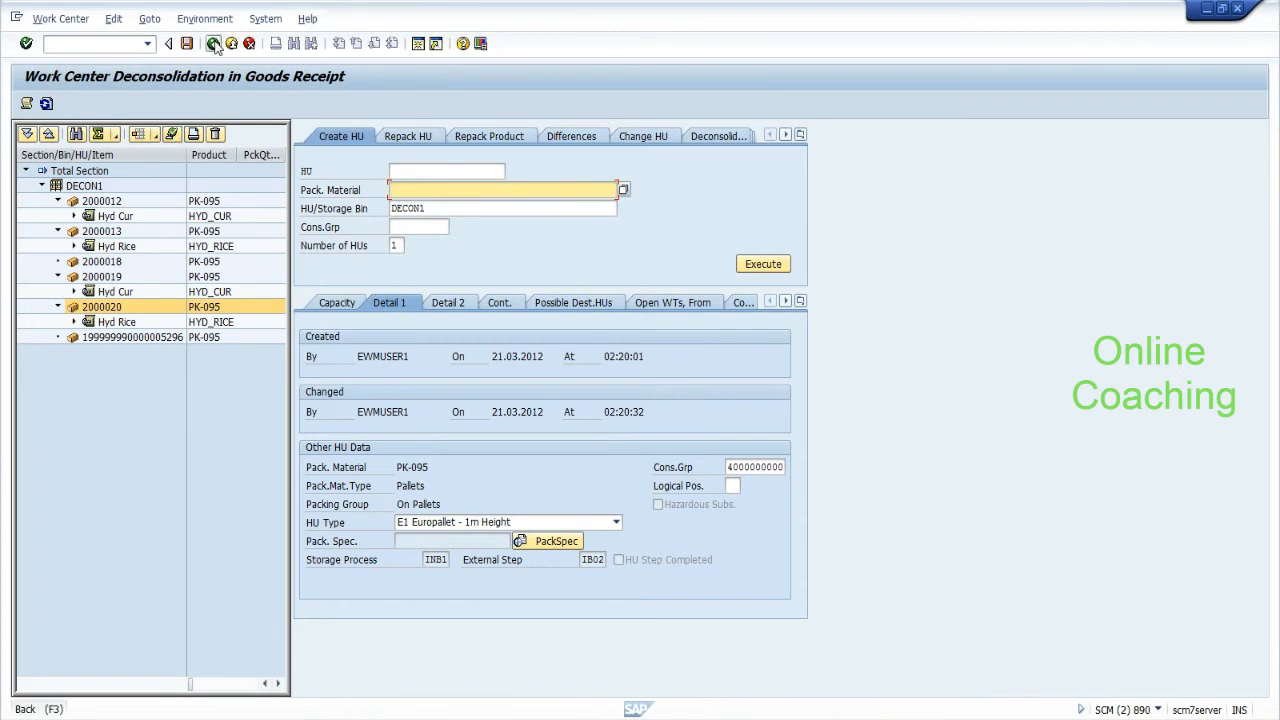
Leave the RF HU overview for the deconsolidation menu and page down to HU Maintenance.
key("alt+Tab")
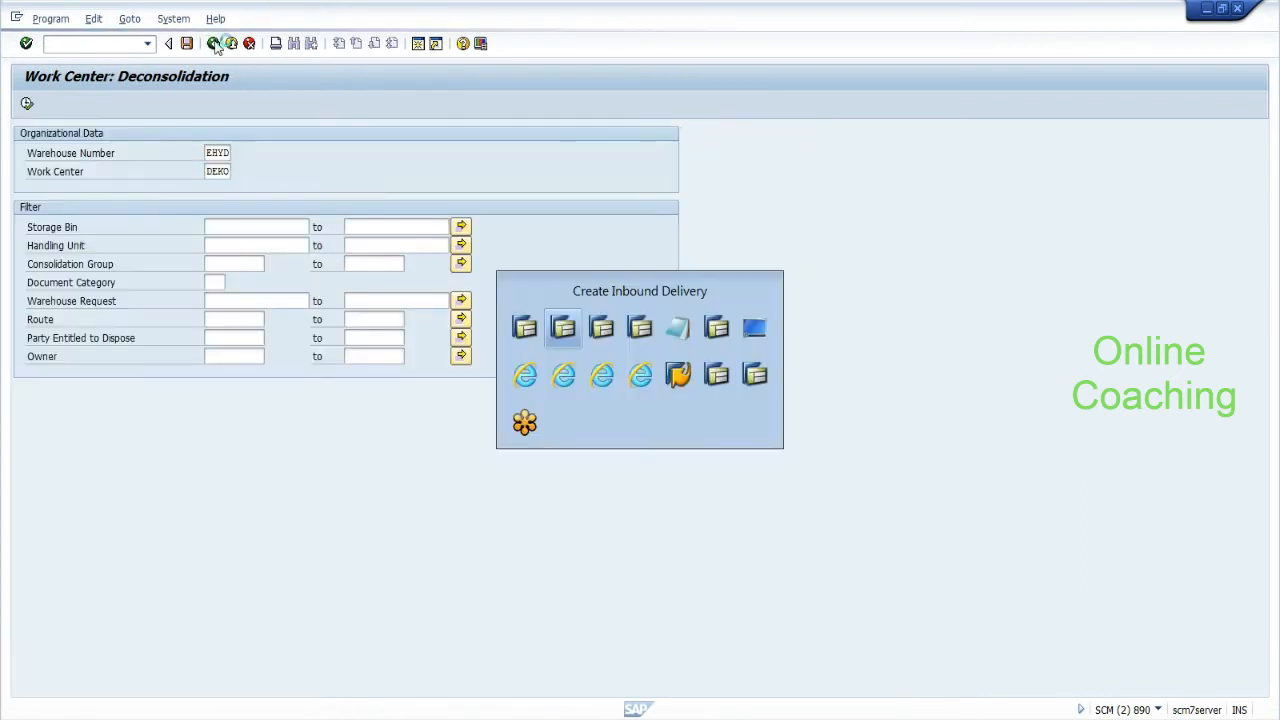
key("alt+Tab")
key("alt+Tab")
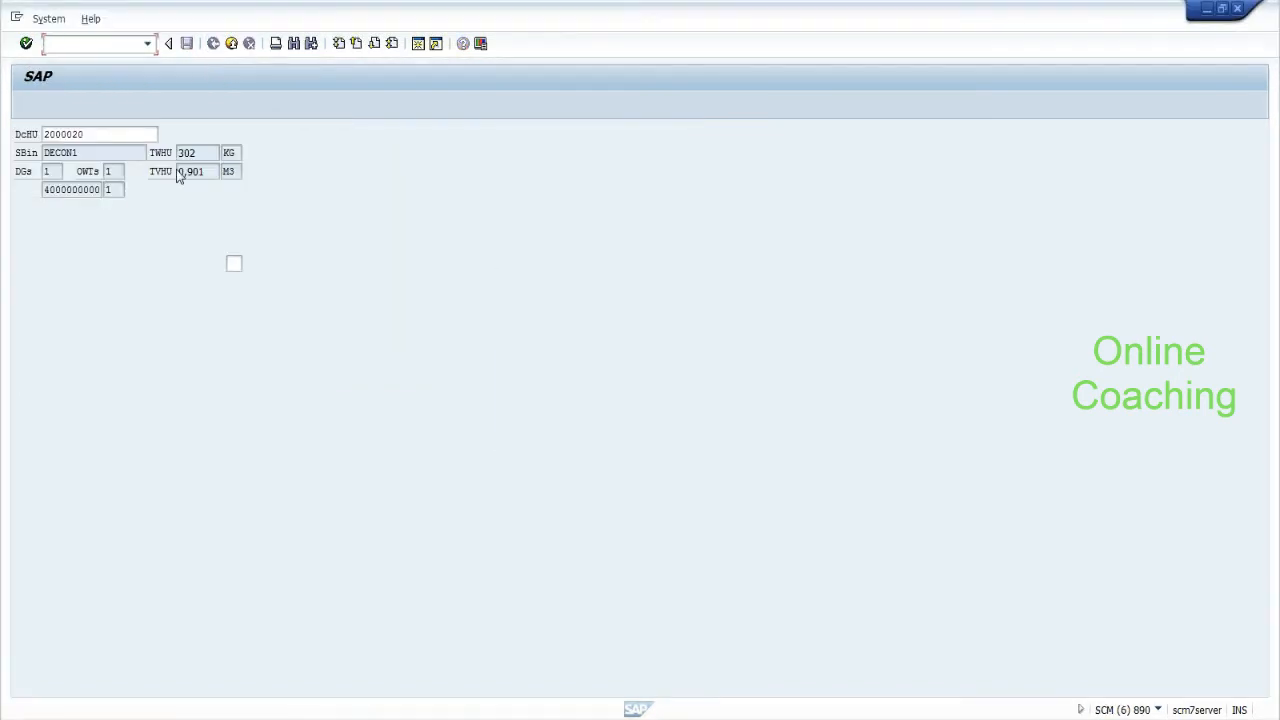
key("F7")
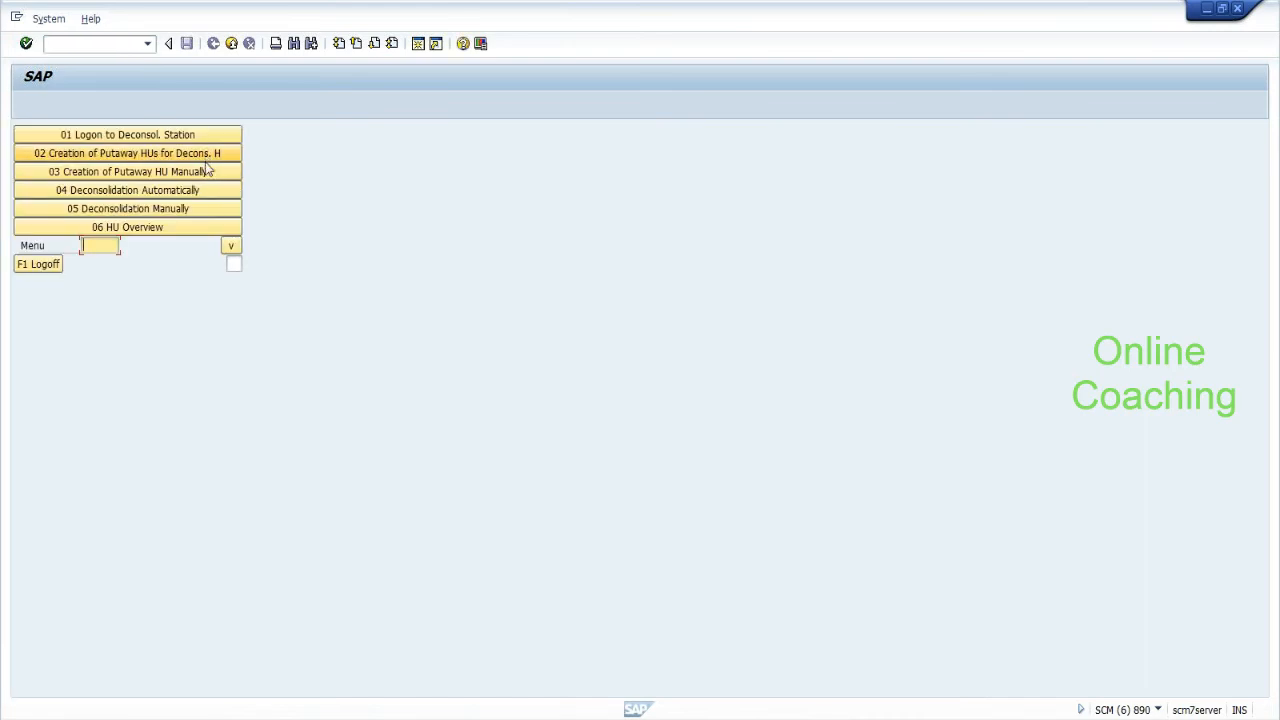
left_click(229, 248)
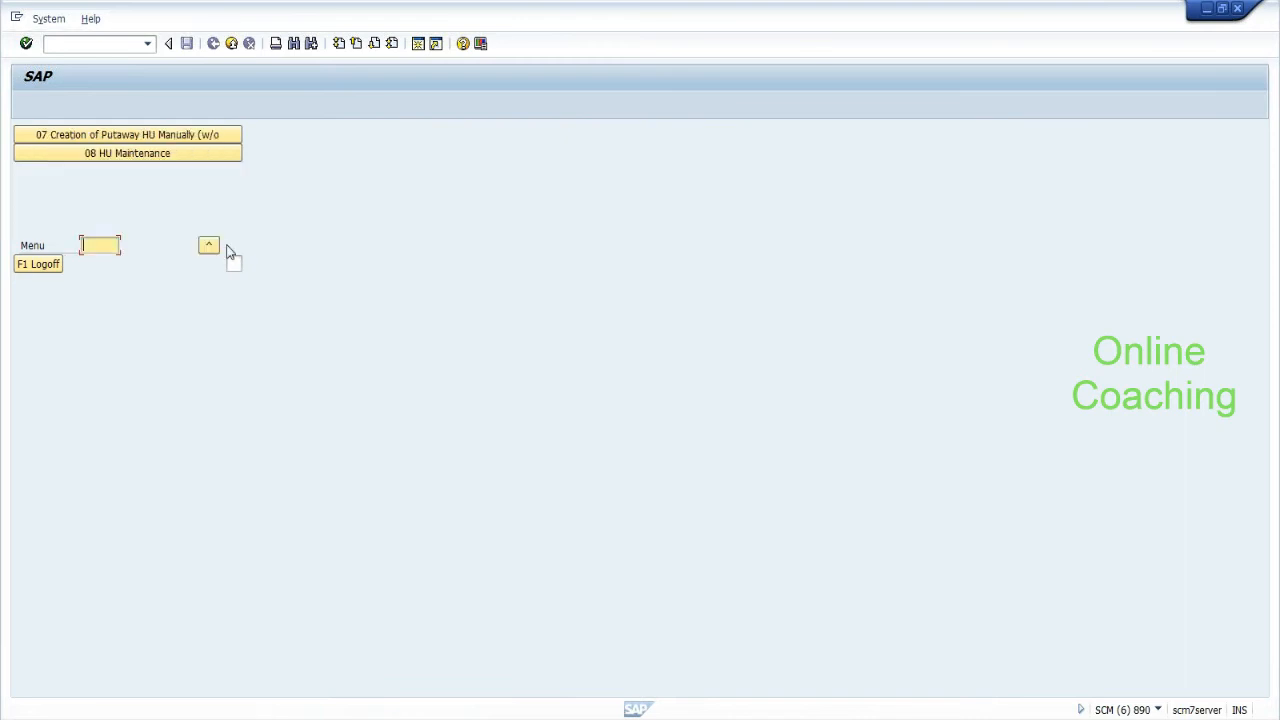
Open HU Maintenance and close handling unit 2000020.
left_click(147, 155)
key("alt+Tab")
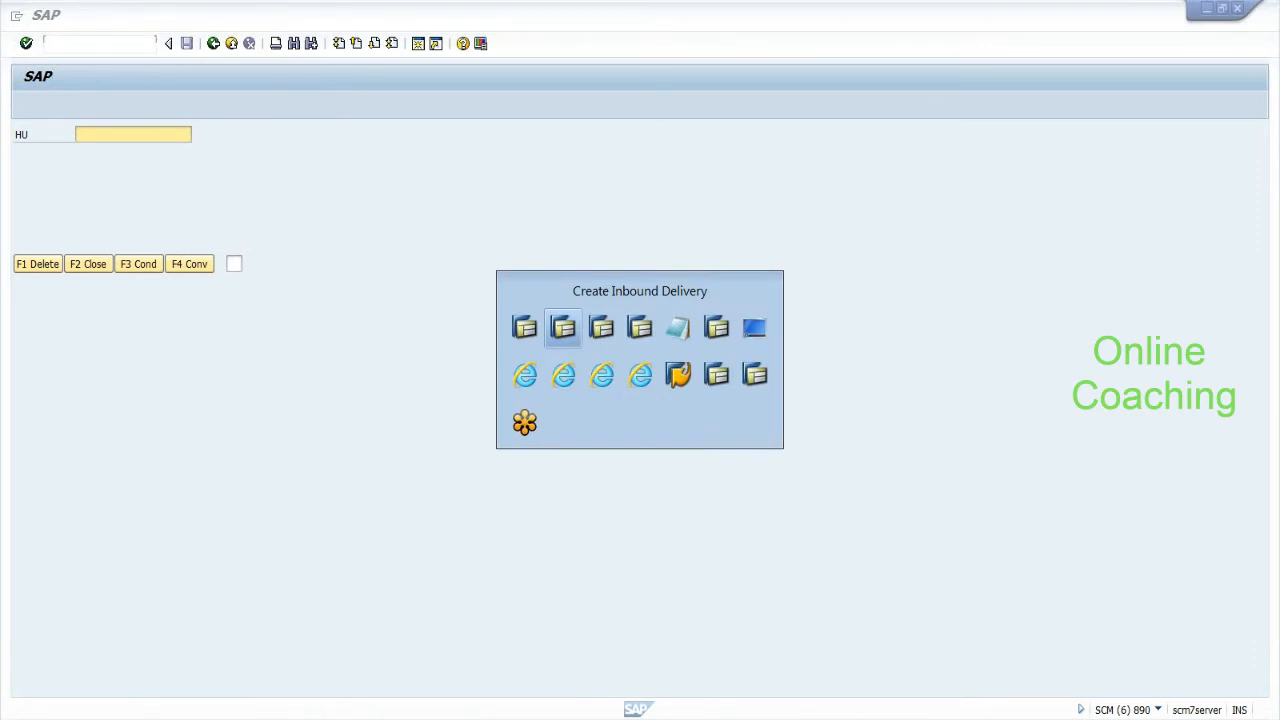
key("alt+Tab")
type("2")
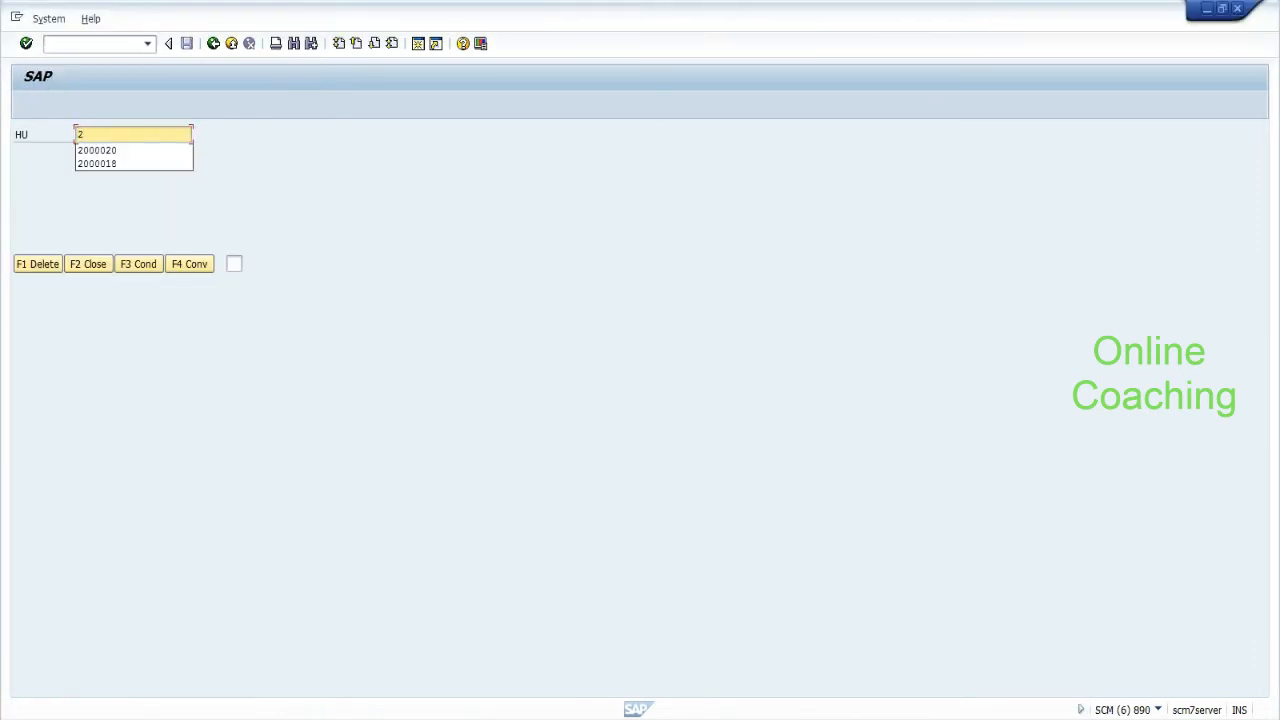
key("Down")
key("Return")
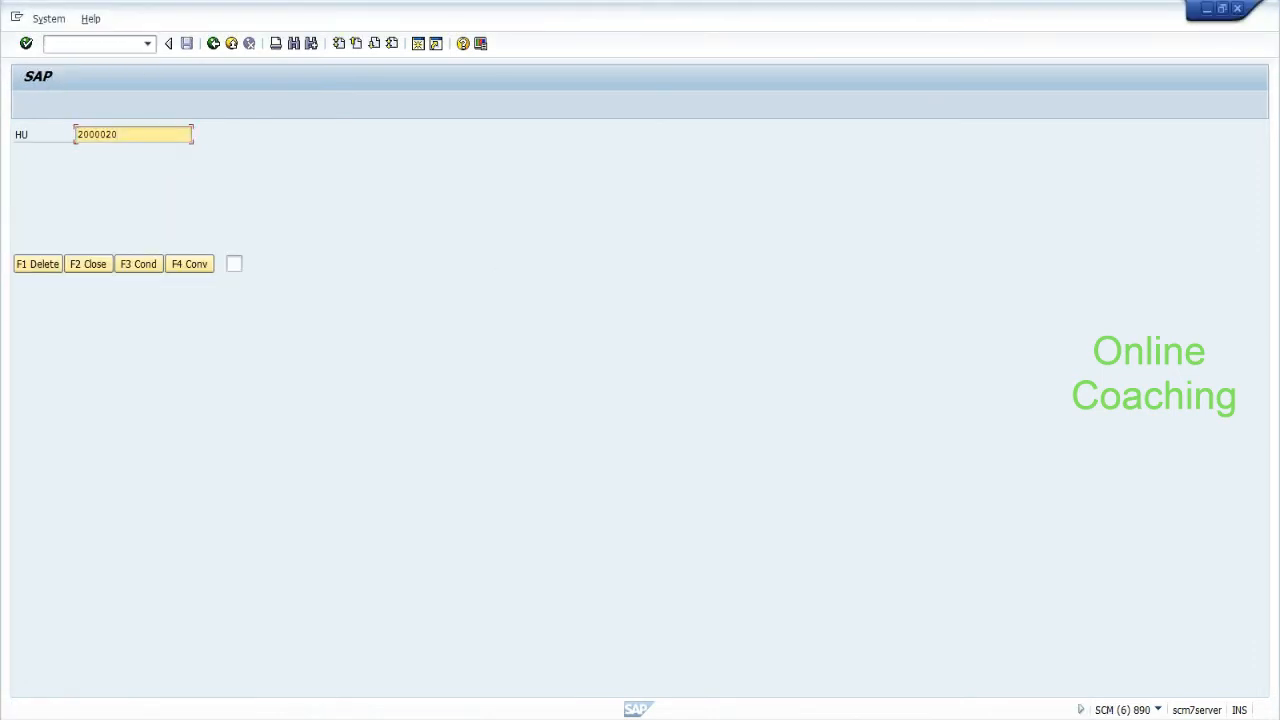
left_click(100, 276)
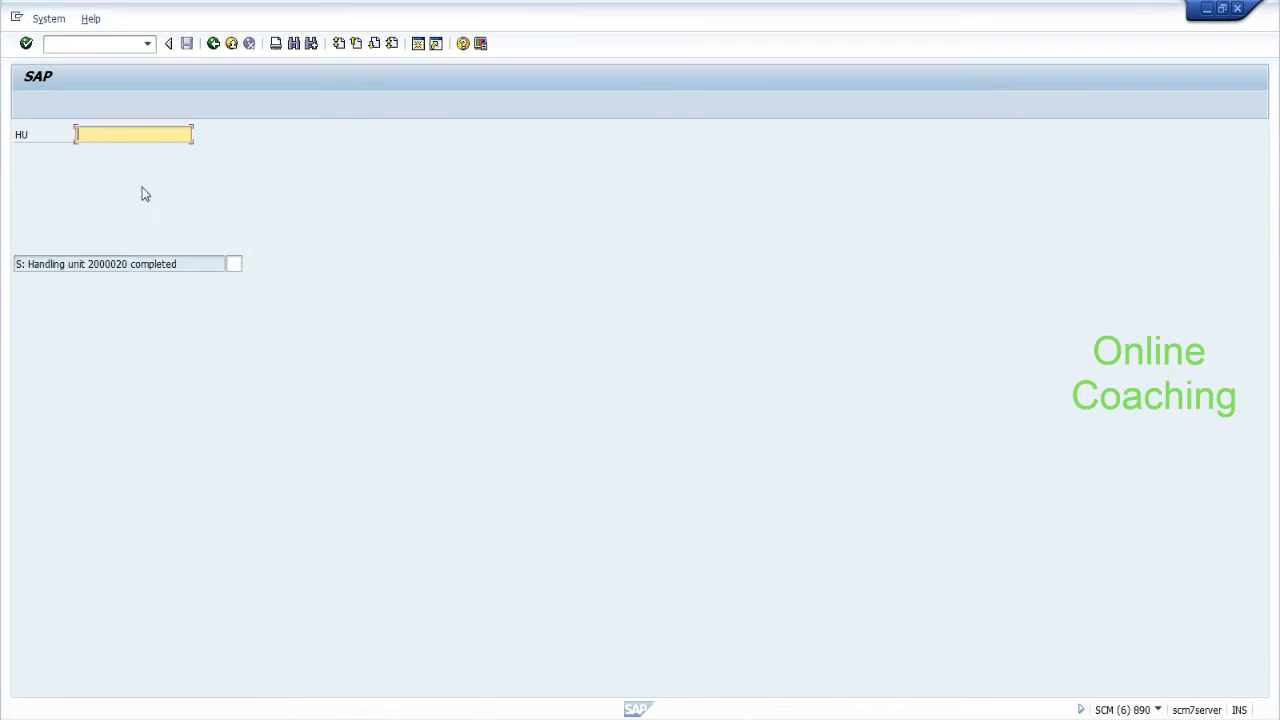
Close handling unit 2000019, then back out of the RF menus to the logoff prompt.
left_click(125, 143)
left_click(125, 146)
key("BackSpace")
key("BackSpace")
type("19")
key("Return")
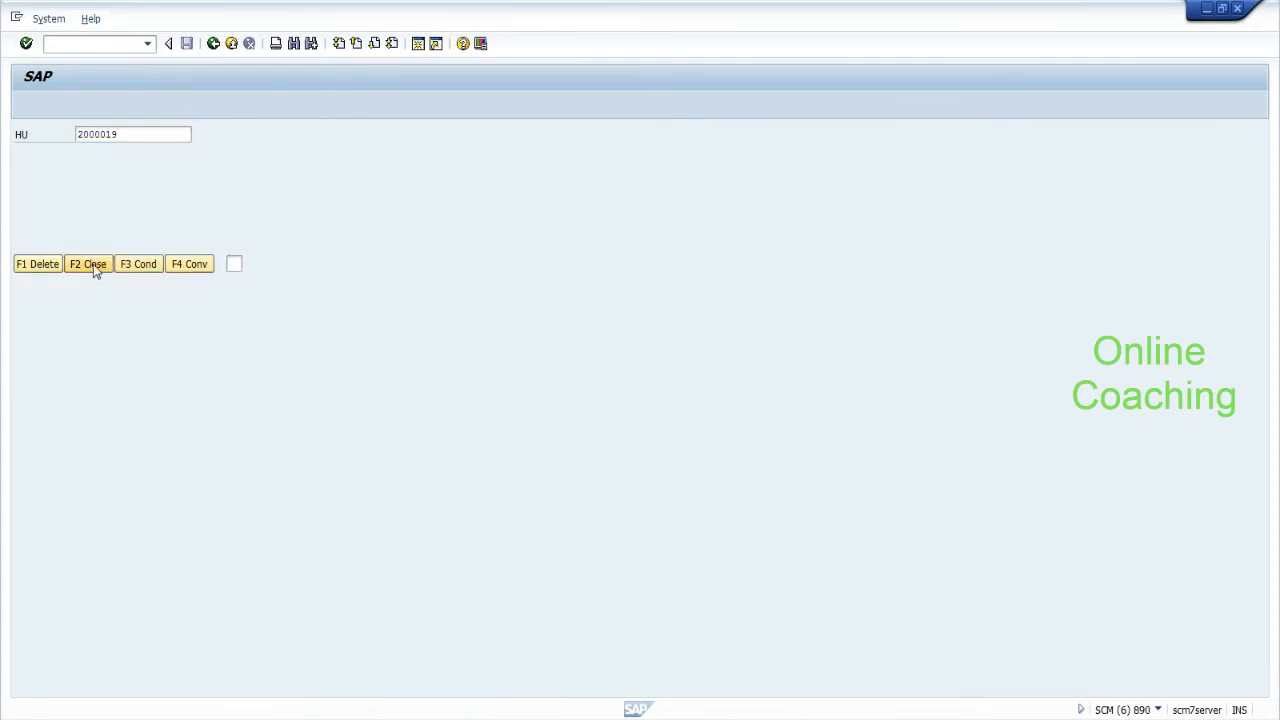
left_click(95, 264)
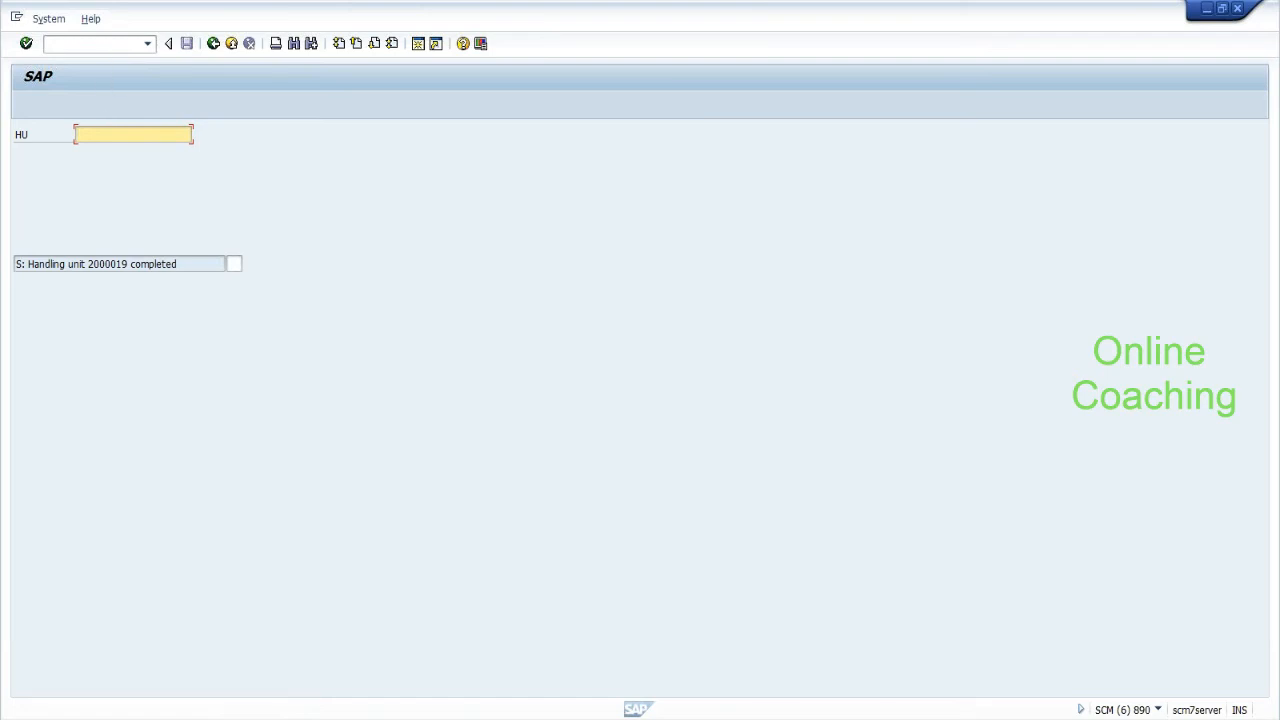
key("F7")
key("F7")
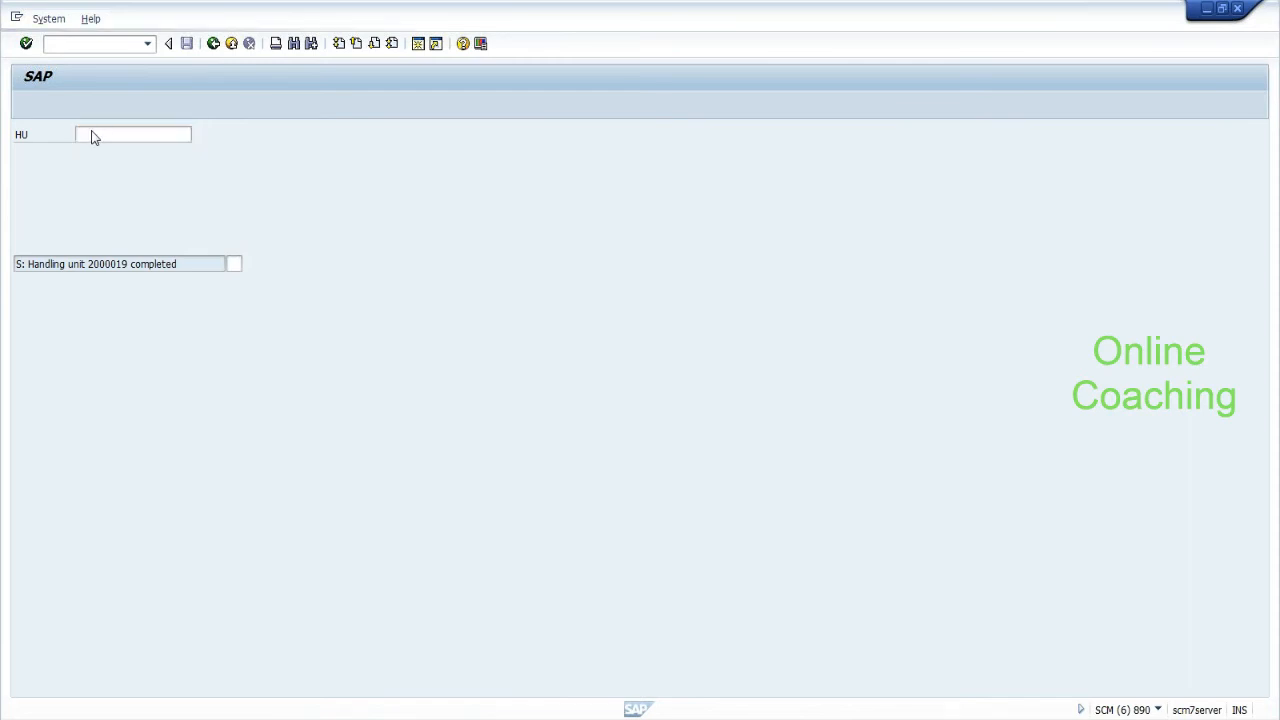
key("F7")
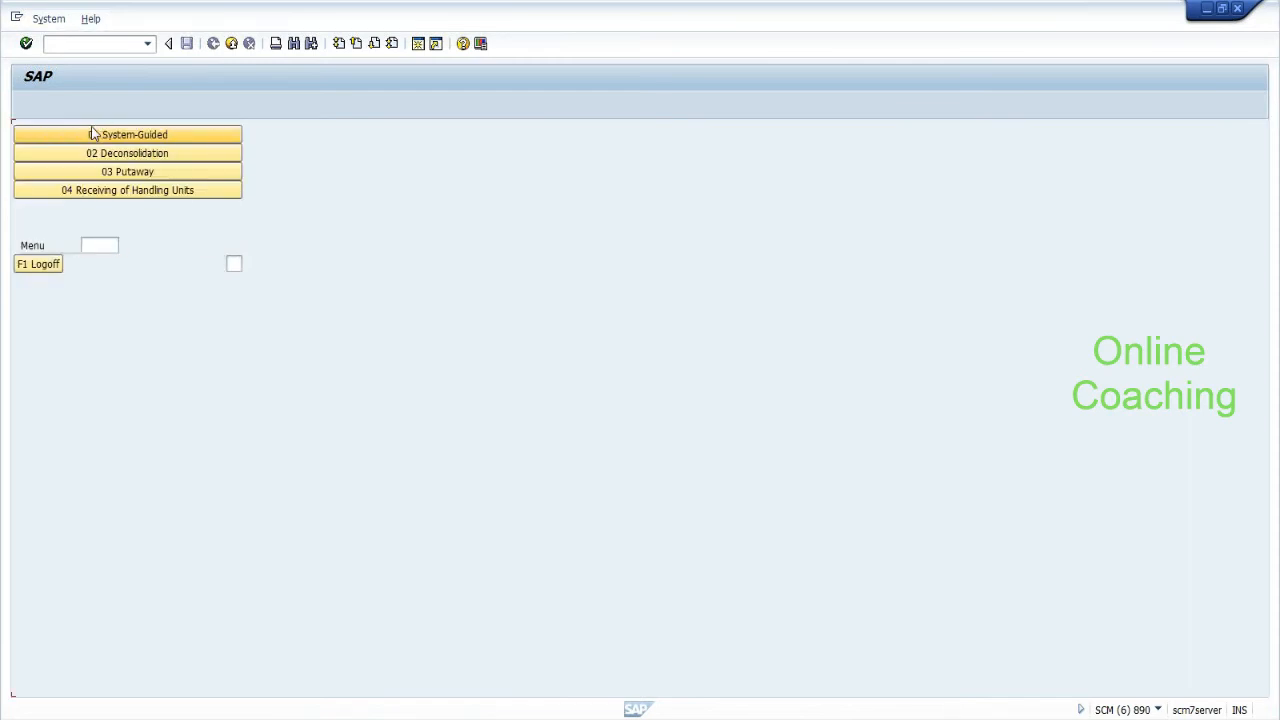
key("F7")
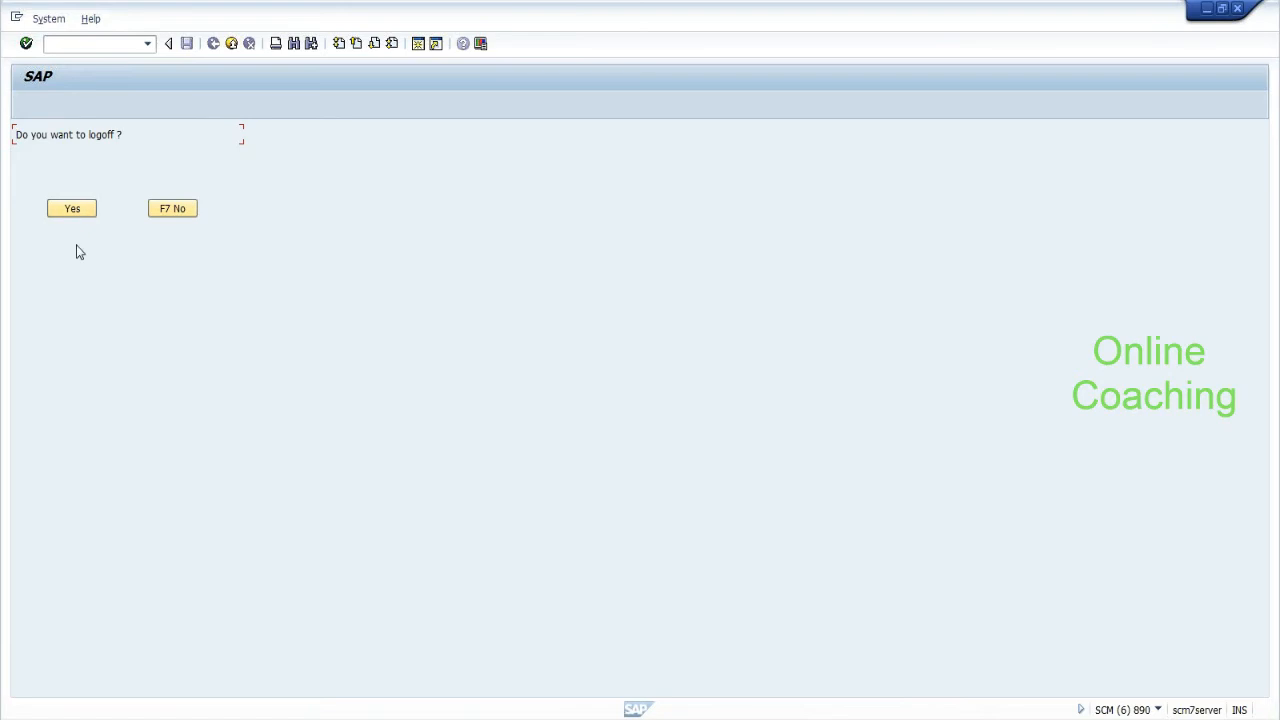
Confirm the RF logoff, save the reason screen, and start /n/scwm/mon for warehouse EHYD.
left_click(76, 210)
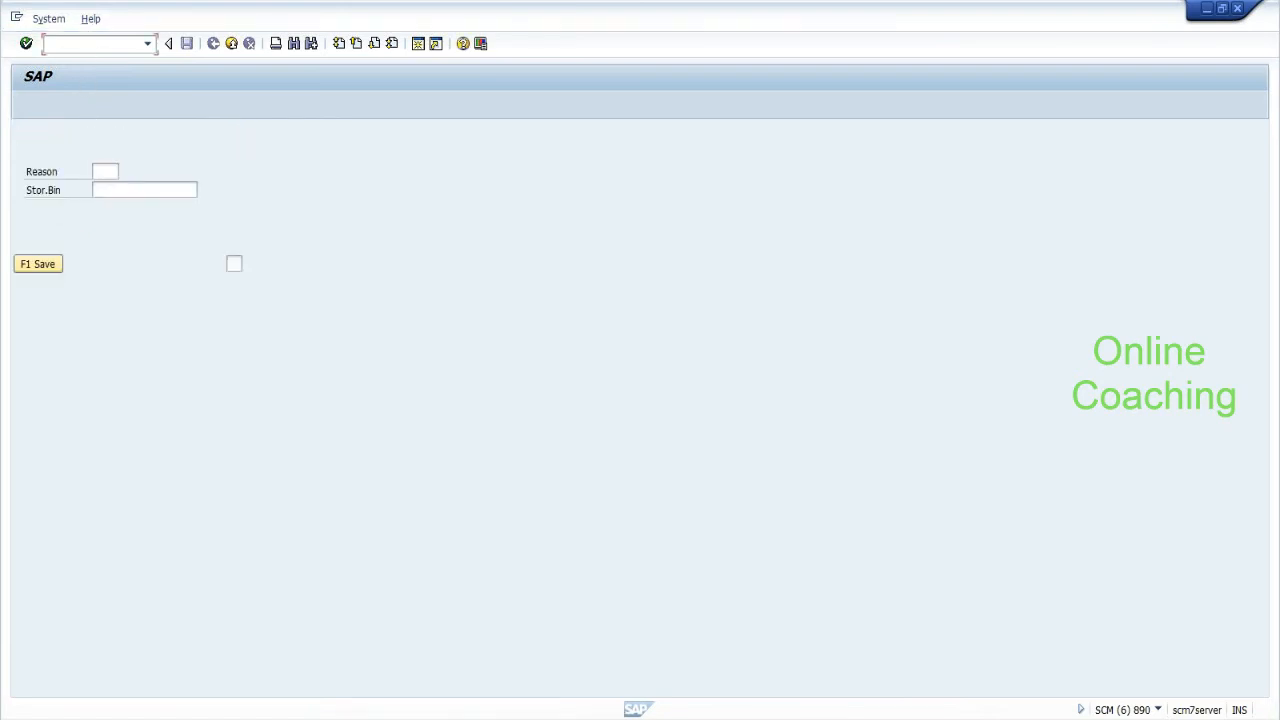
left_click(35, 265)
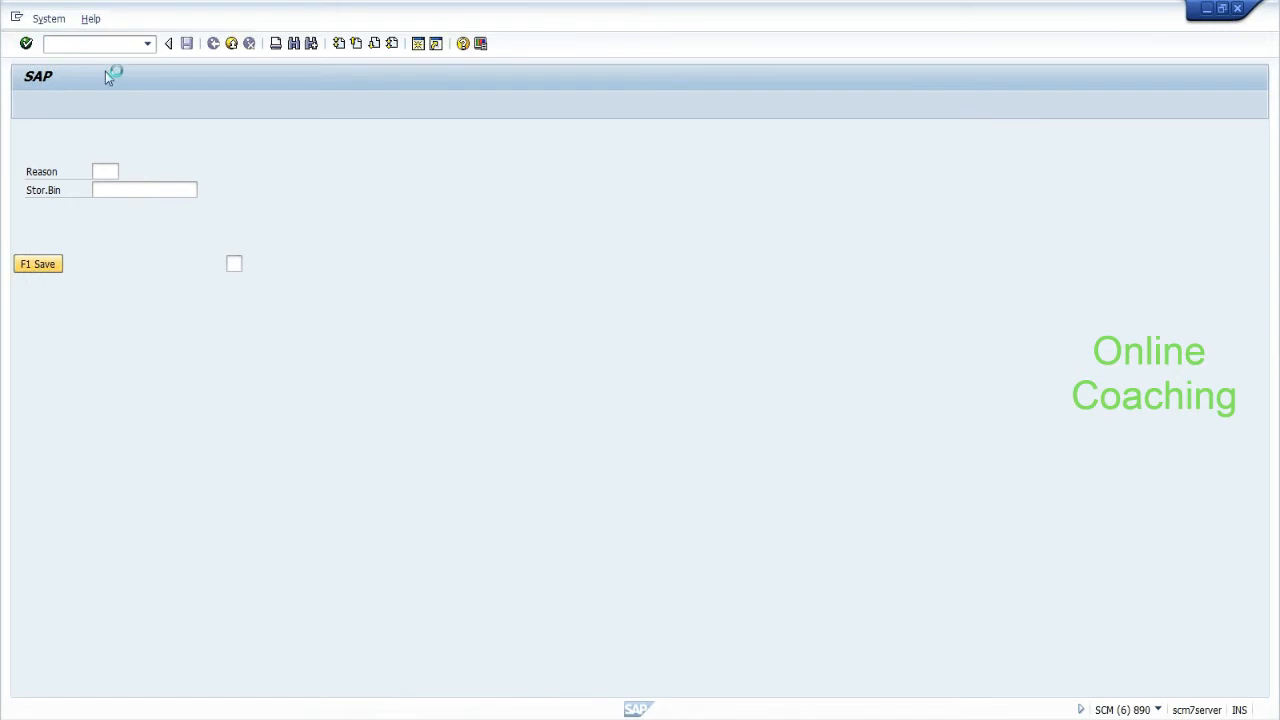
type("/n/scwm/mon")
key("Return")
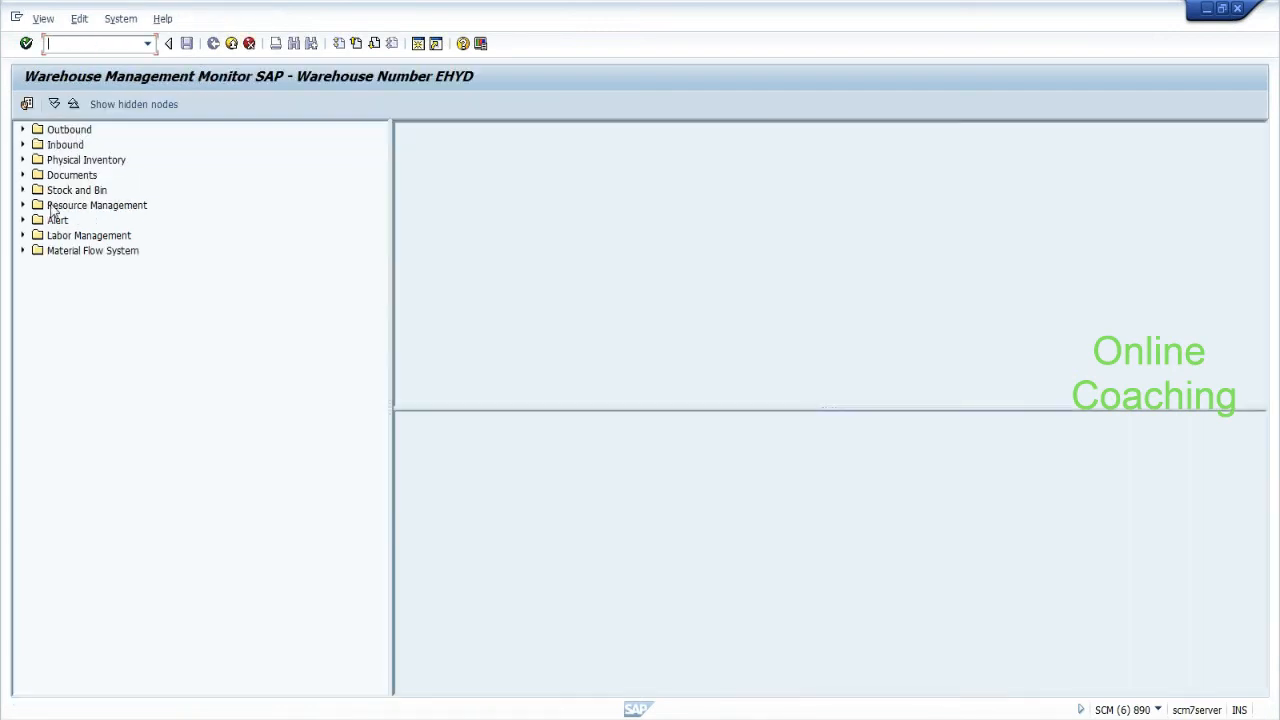
Open the Documents > Warehouse Task selection criteria in the monitor.
left_click(23, 175)
left_click(39, 220)
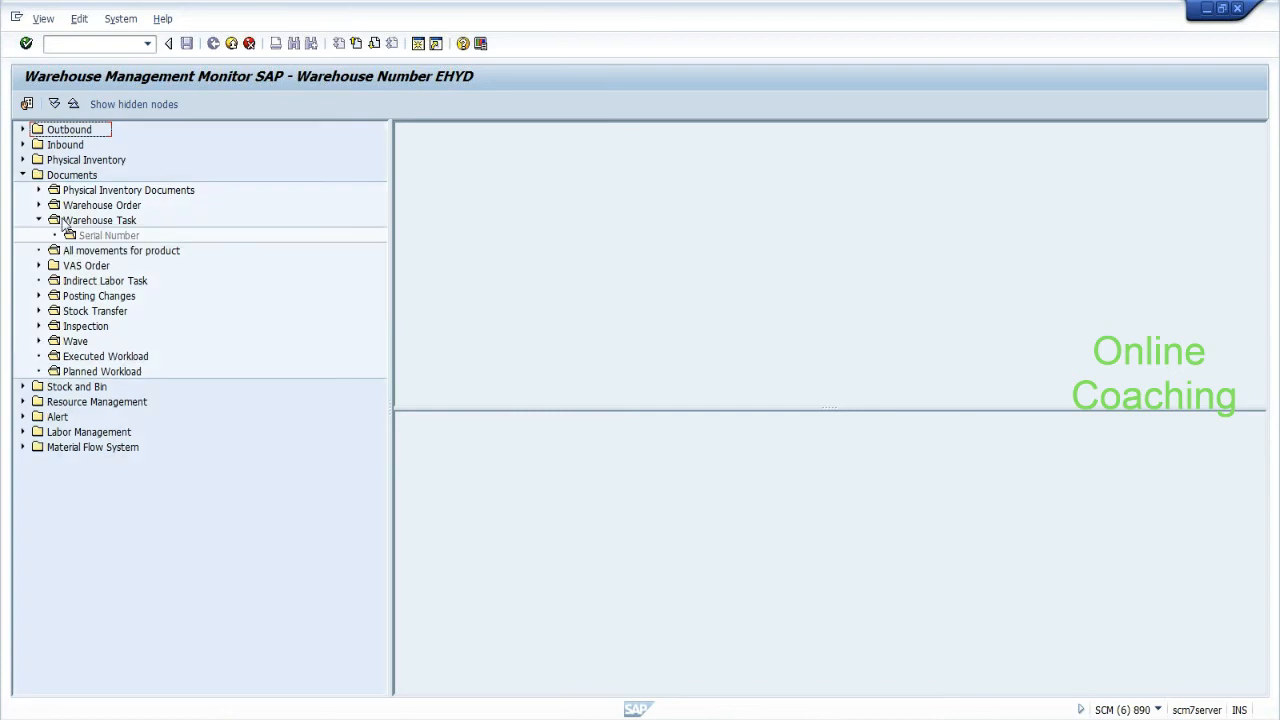
double_click(66, 221)
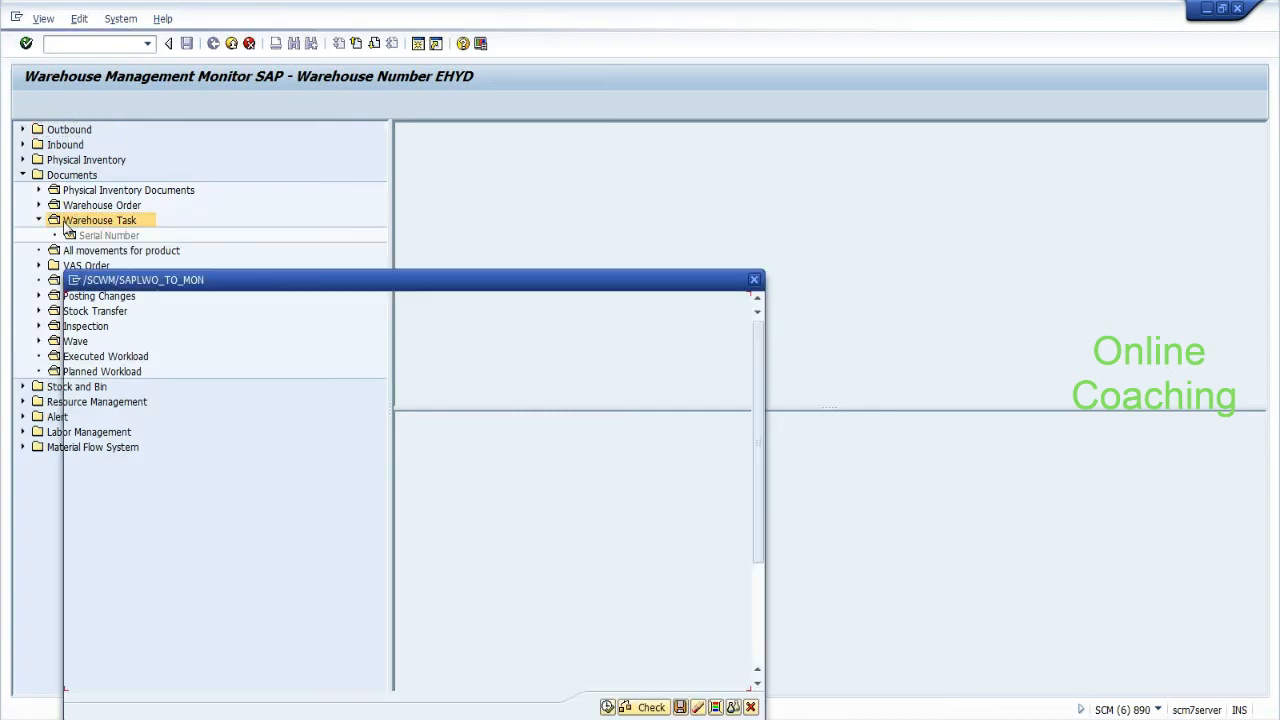
left_click_drag(308, 274, 344, 184)
Set Handling Unit from 2000019 to 2000020 and execute the warehouse task selection.
left_click(335, 544)
type("200002")
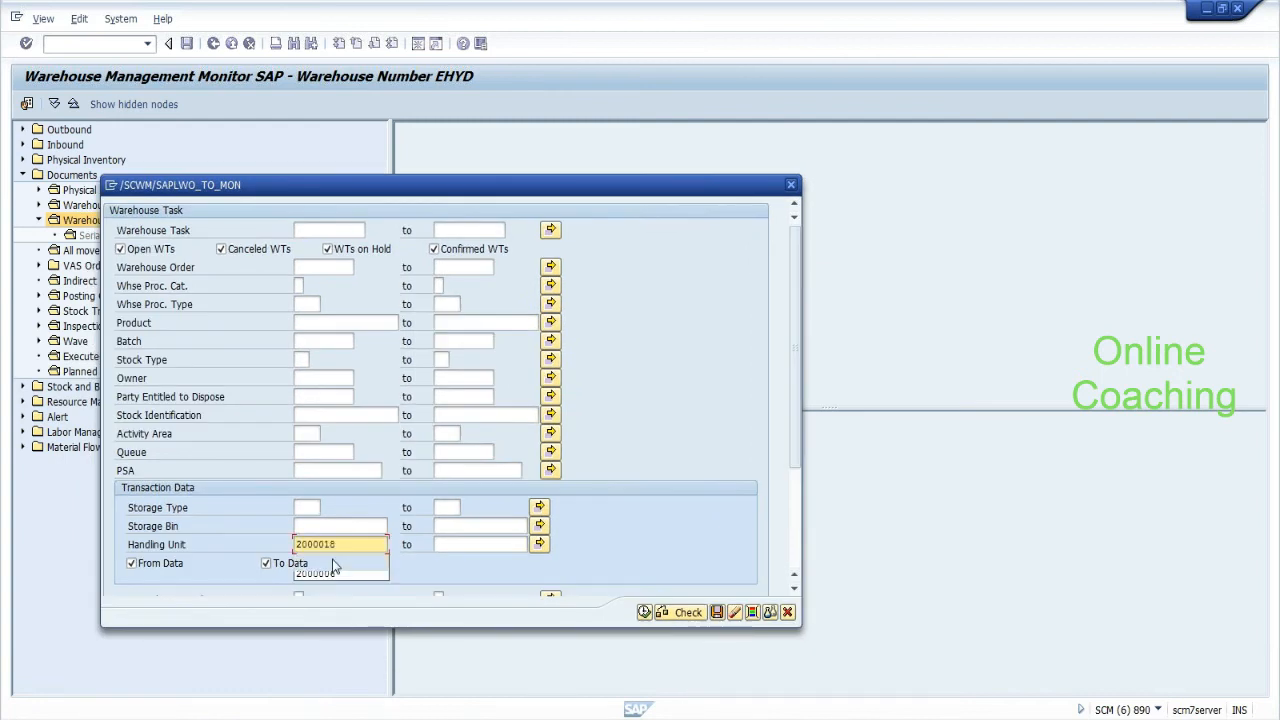
type("0")
key("Tab")
type("2")
key("BackSpace")
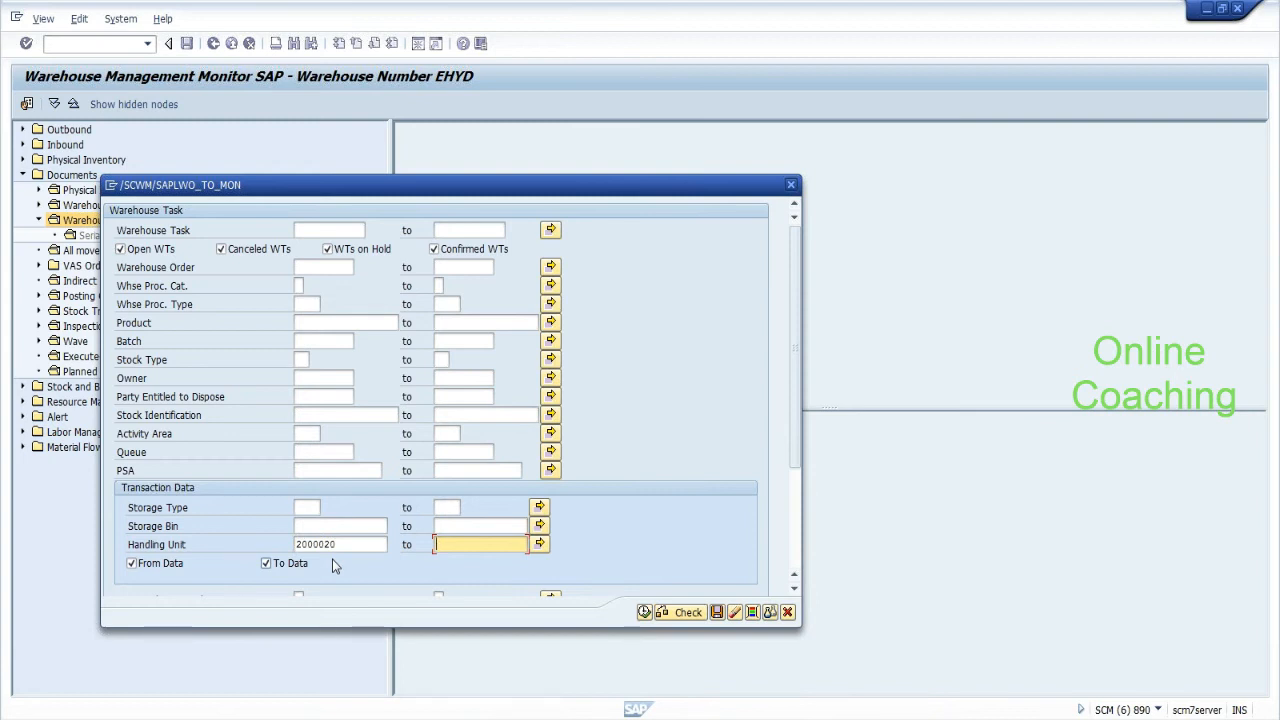
key("shift+Tab")
key("BackSpace")
key("BackSpace")
type("19")
key("Tab")
type("2000020")
left_click(645, 614)
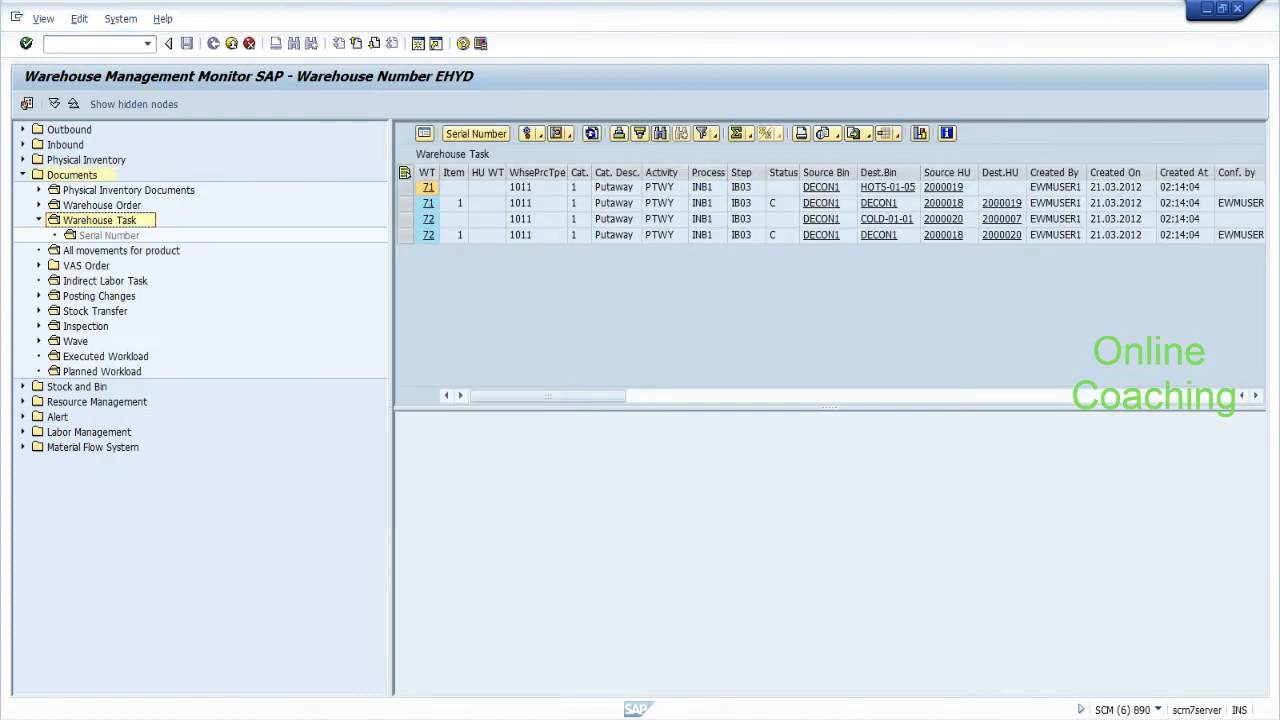
key("alt+Tab")
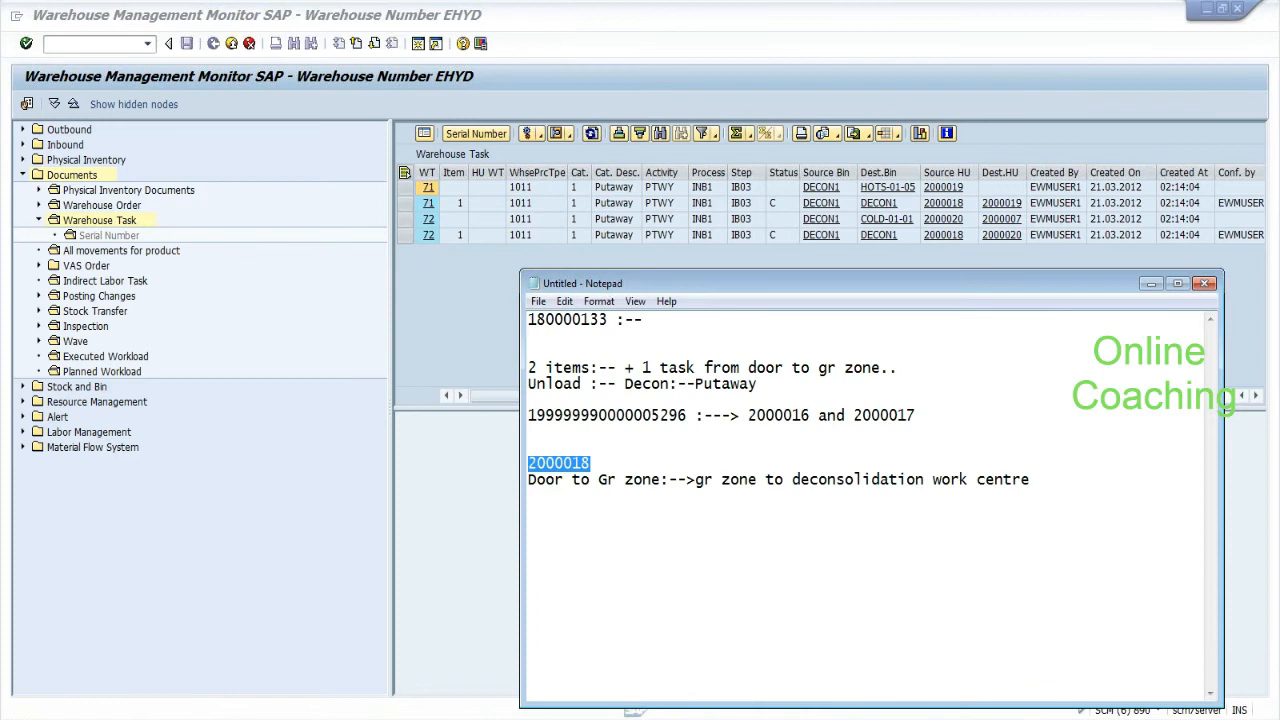
Append ':---' after 2000017 in the notes and add a dashed separator line.
left_click(590, 463)
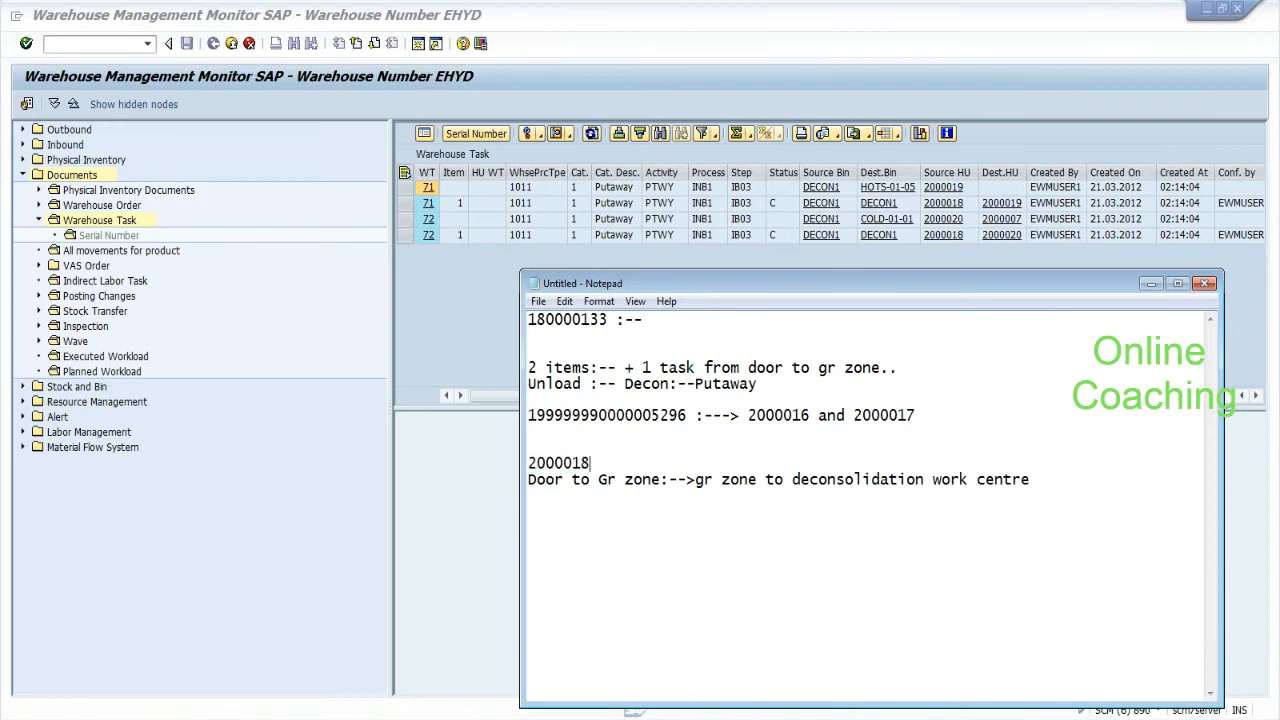
left_click_drag(528, 415, 925, 415)
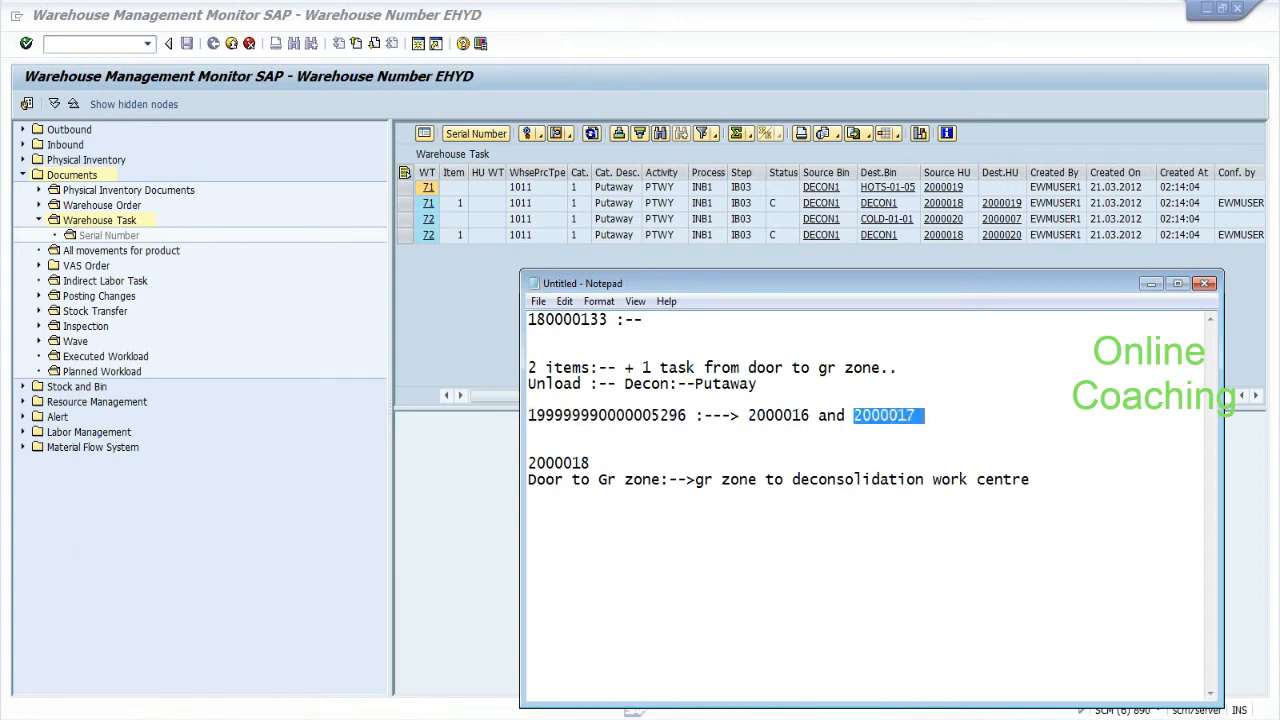
left_click(925, 415)
type(":---")
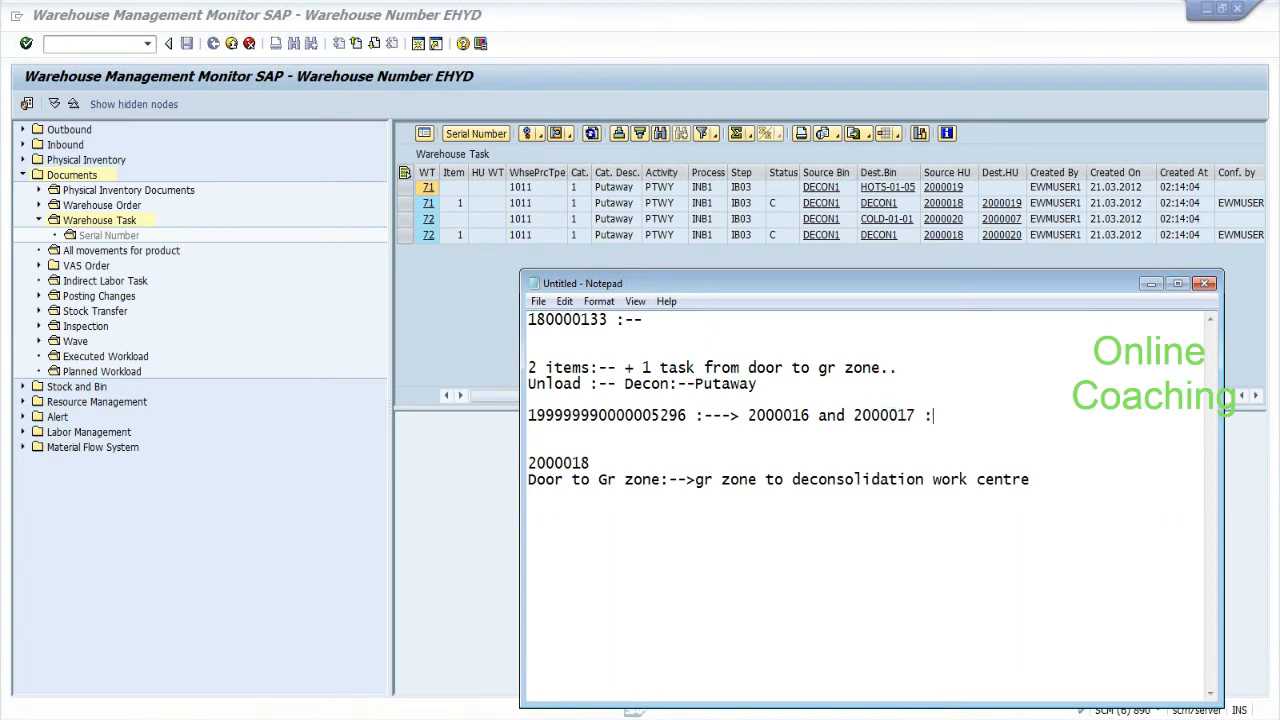
key("Return")
key("Return")
key("Return")
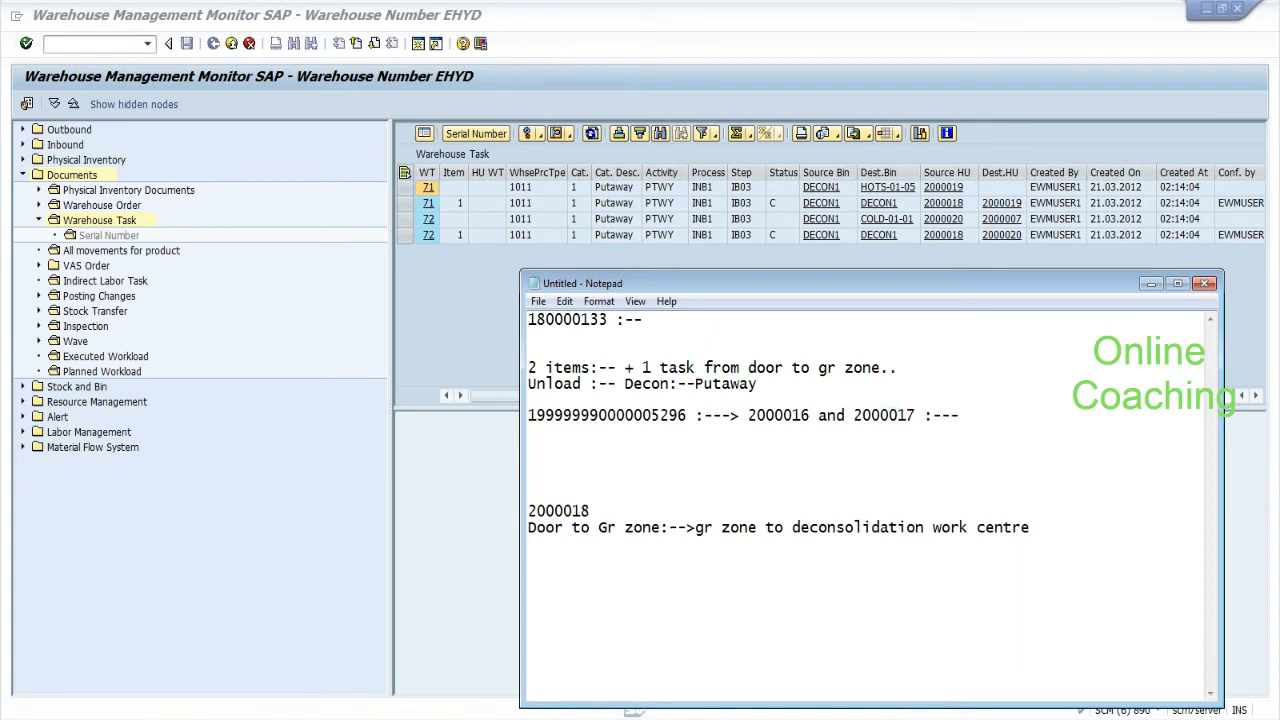
type("----------------------------------------------")
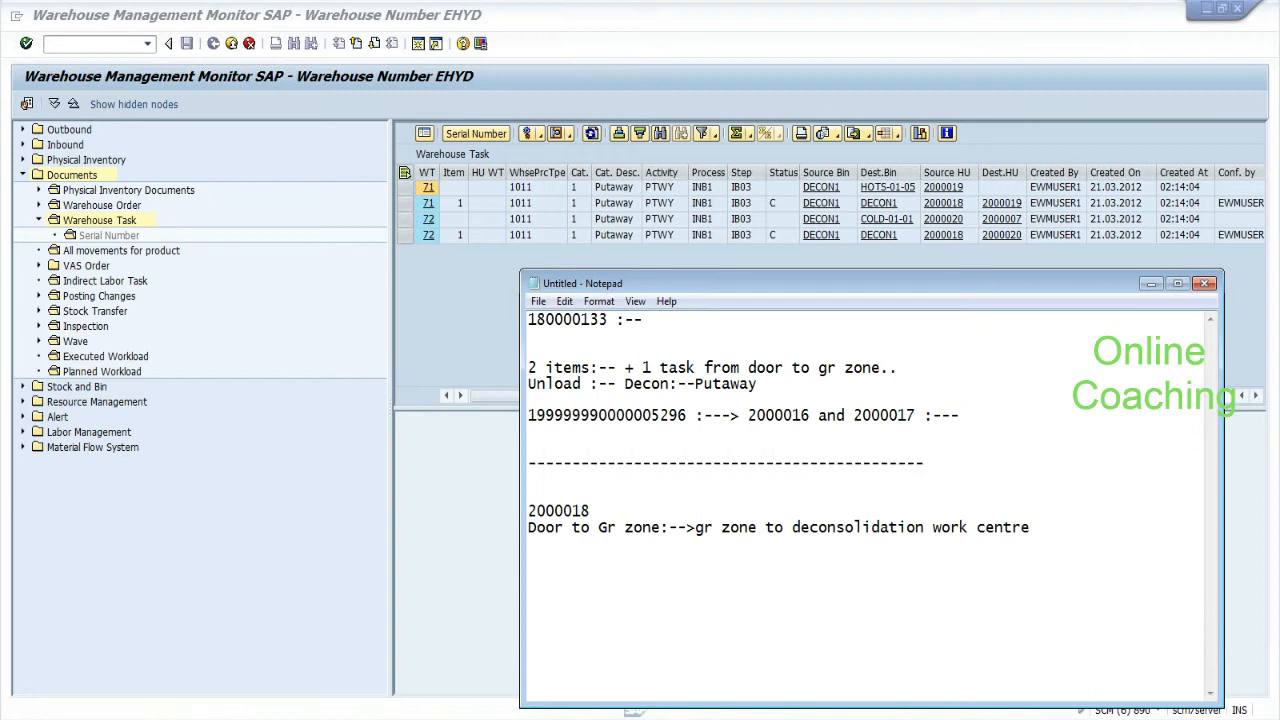
key("Return")
key("Return")
key("Return")
key("Return")
Write the note about sending a worker from decon station to final storage, headed 'once i close my box only :--'.
type("------------------")
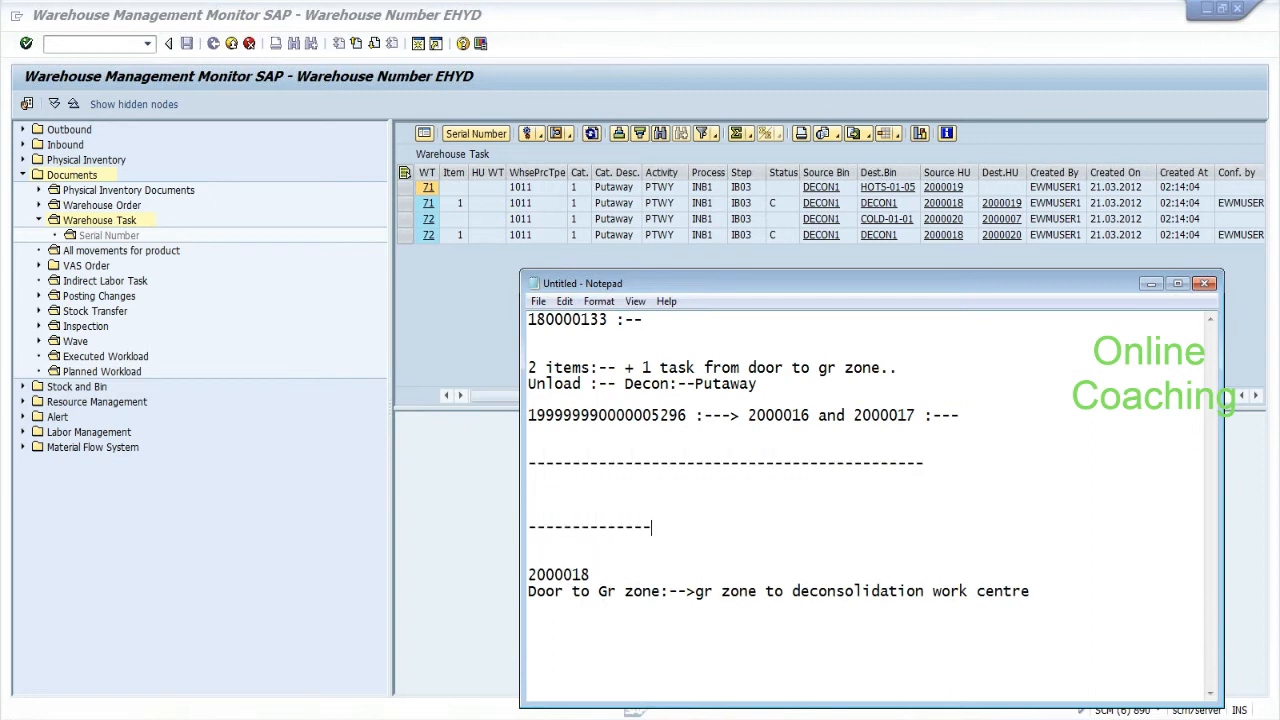
type("---------------------- i want to sen")
type("d")
type(" a inf")
key("BackSpace")
key("BackSpace")
key("BackSpace")
key("BackSpace")
key("BackSpace")
type("a work to a worker to move the goods")
key("Return")
type("from decon station to fu")
key("BackSpace")
type("inal sto")
key("BackSpace")
type("torage location....")
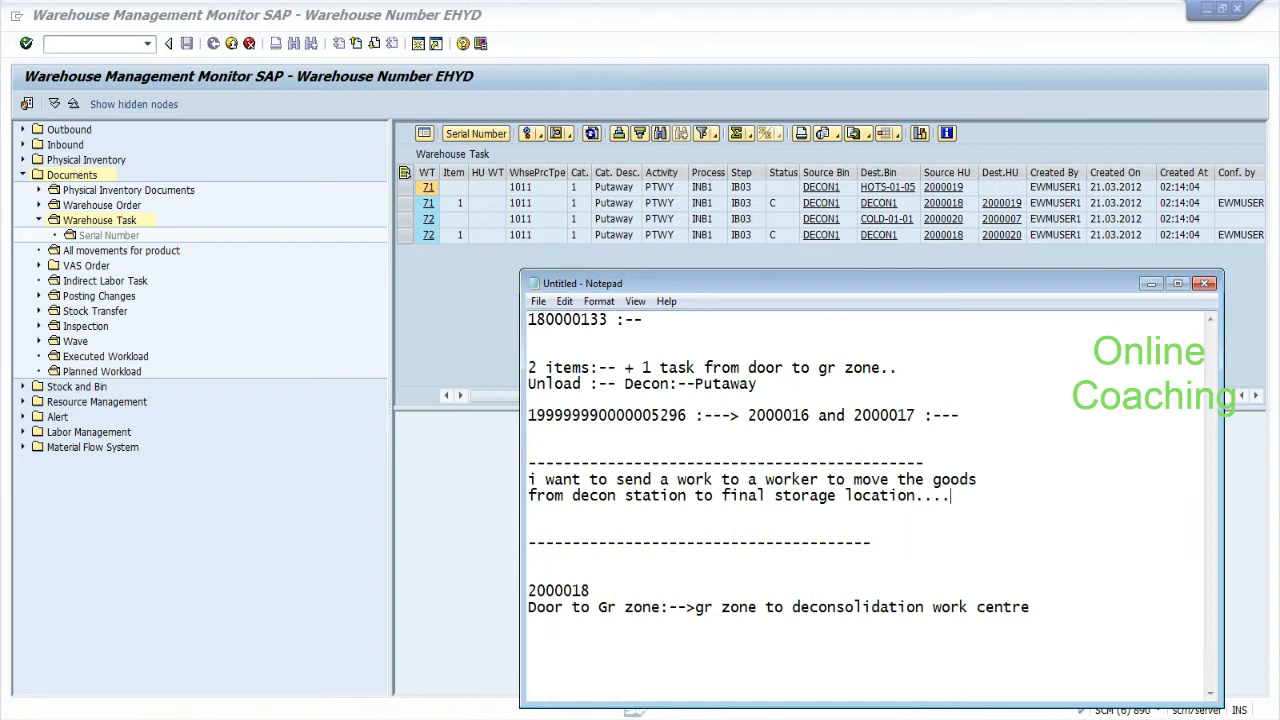
key("Return")
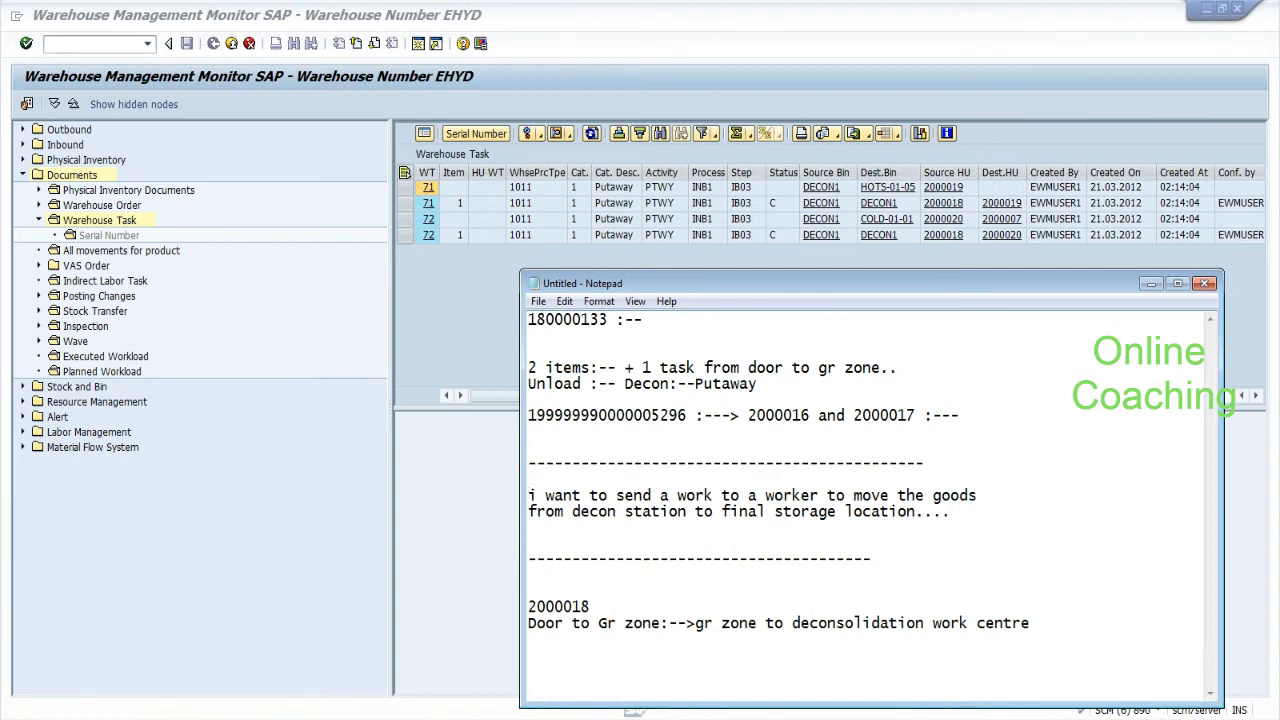
type("once i close my box ")
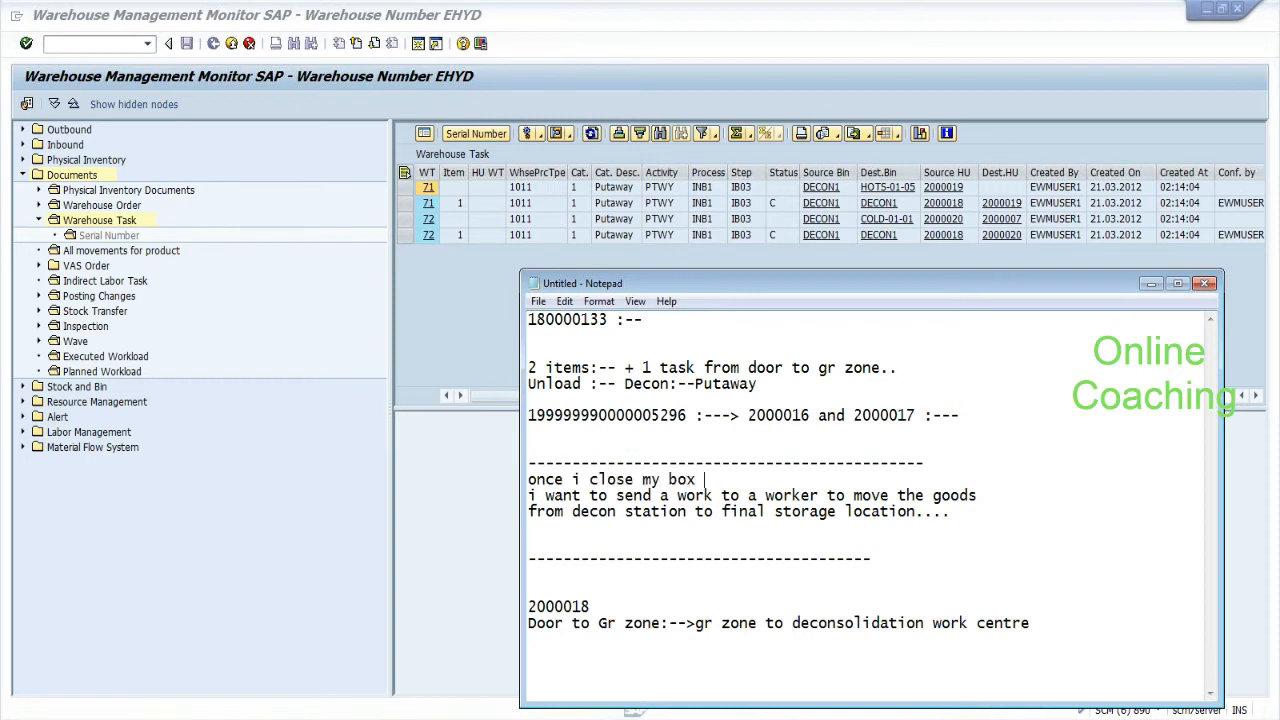
type("only ")
type(":--")
key("Return")
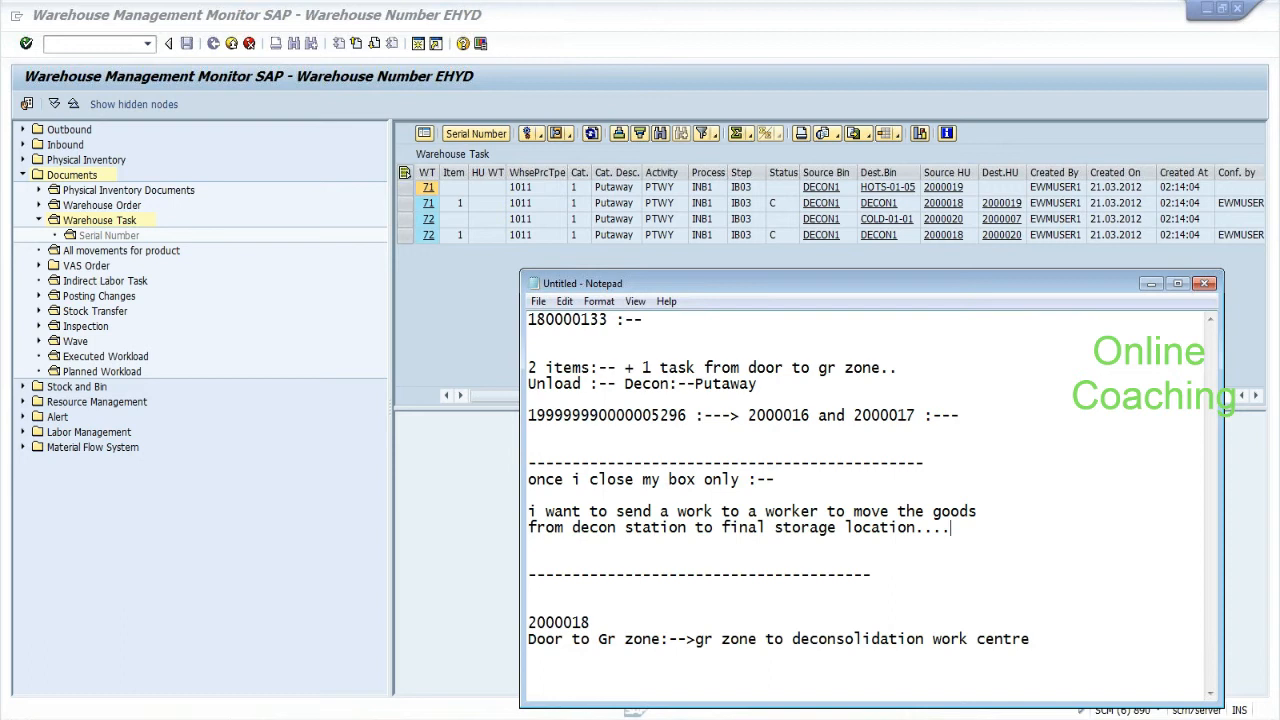
Try opening /ose16 in a new session and dismiss the maximum-sessions message.
key("Return")
key("Return")
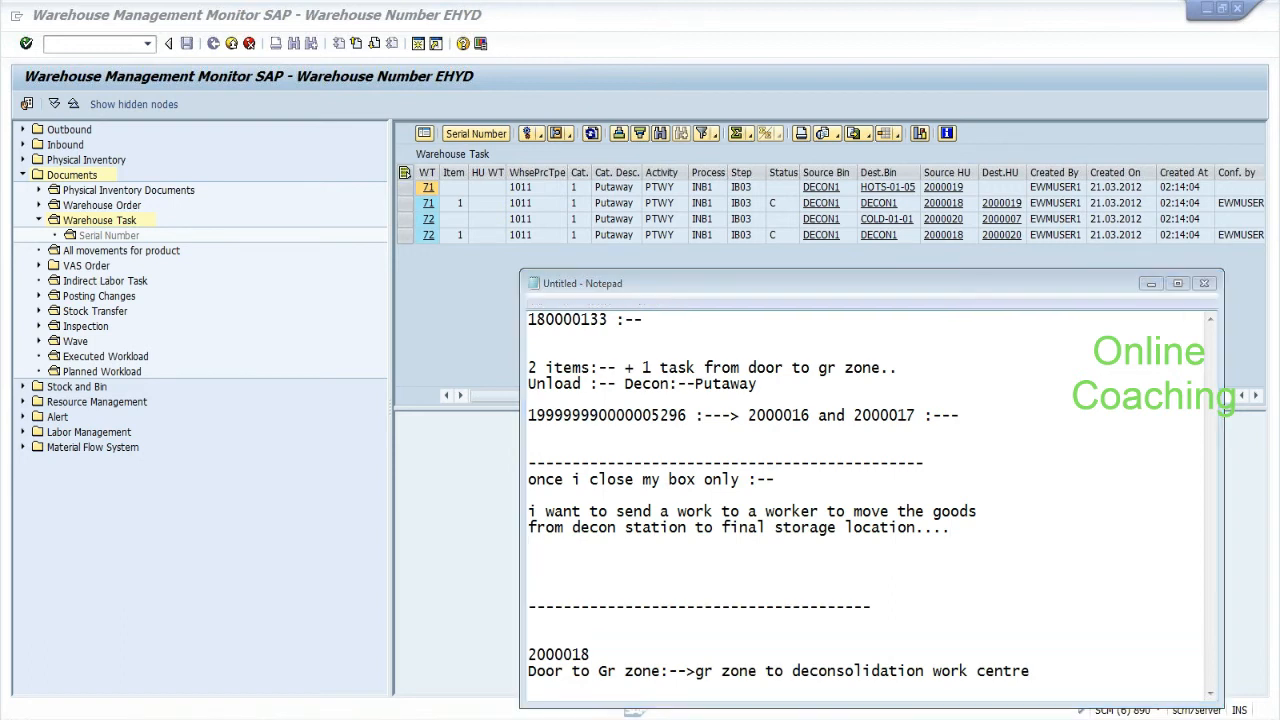
key("alt+Tab")
key("alt+Tab")
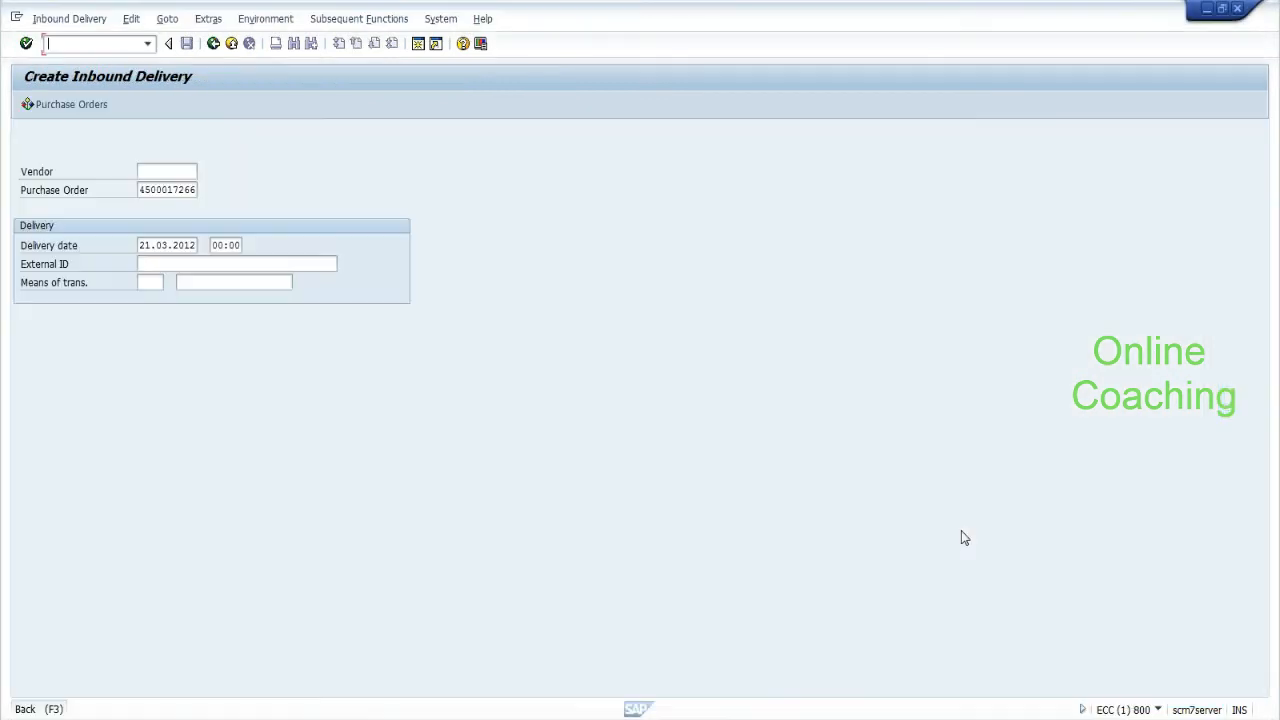
key("alt+Tab")
key("alt+Tab")
key("alt+Tab")
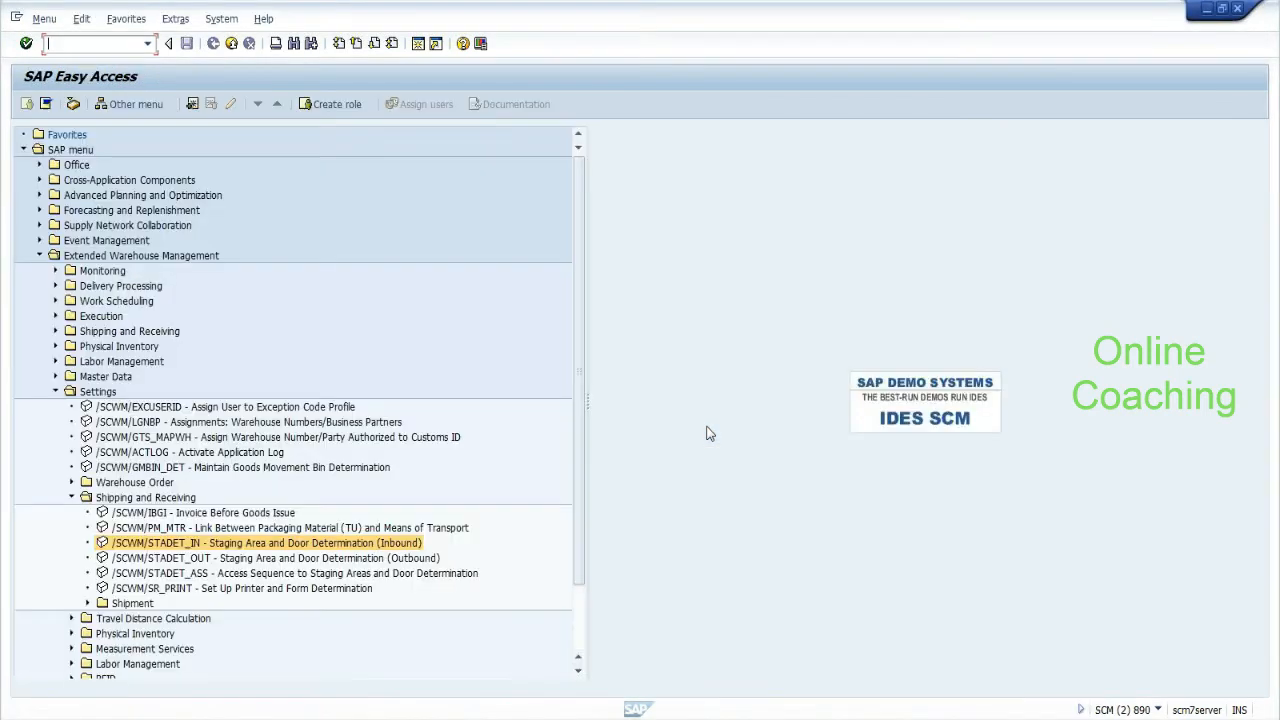
key("alt+Tab")
key("alt+Tab")
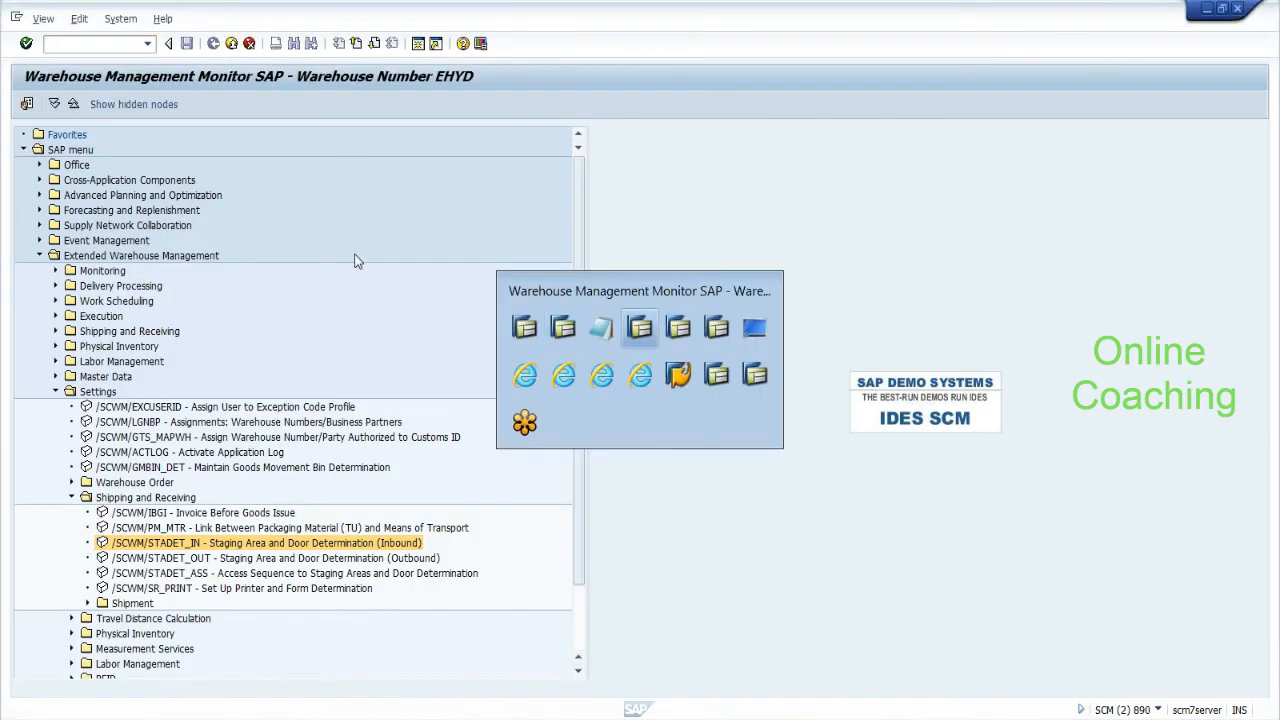
type("/ose16")
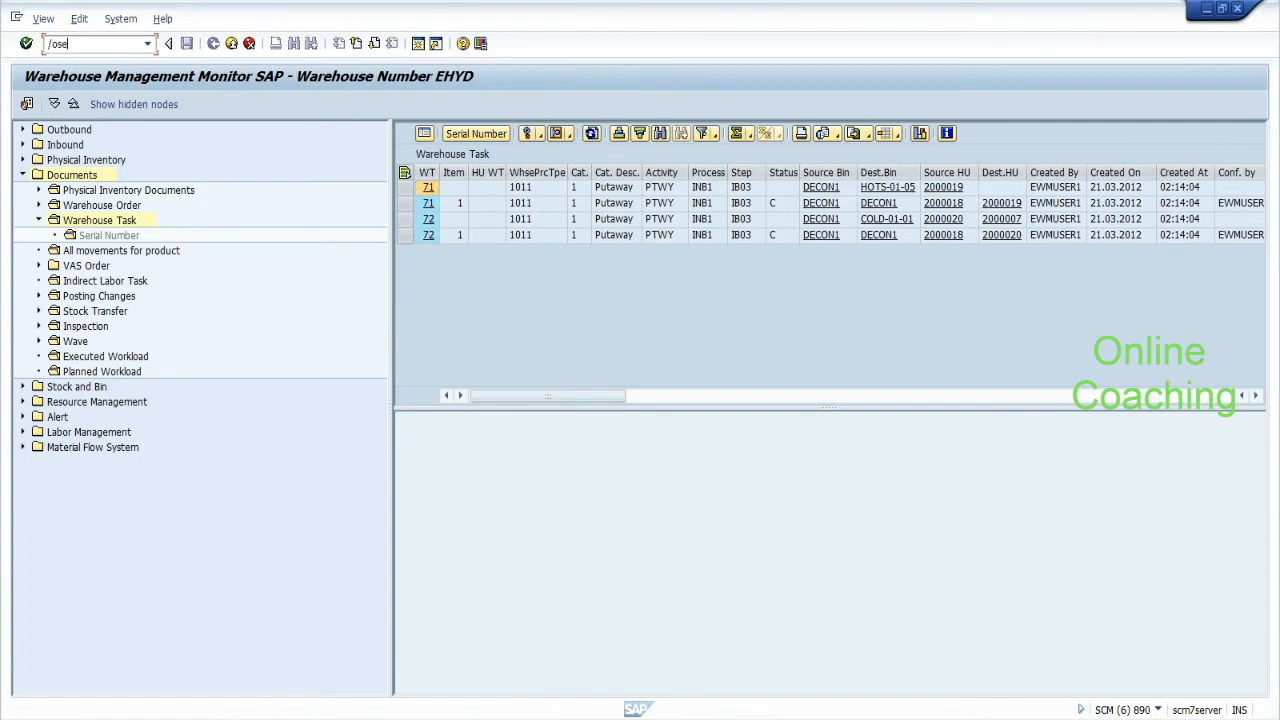
key("Return")
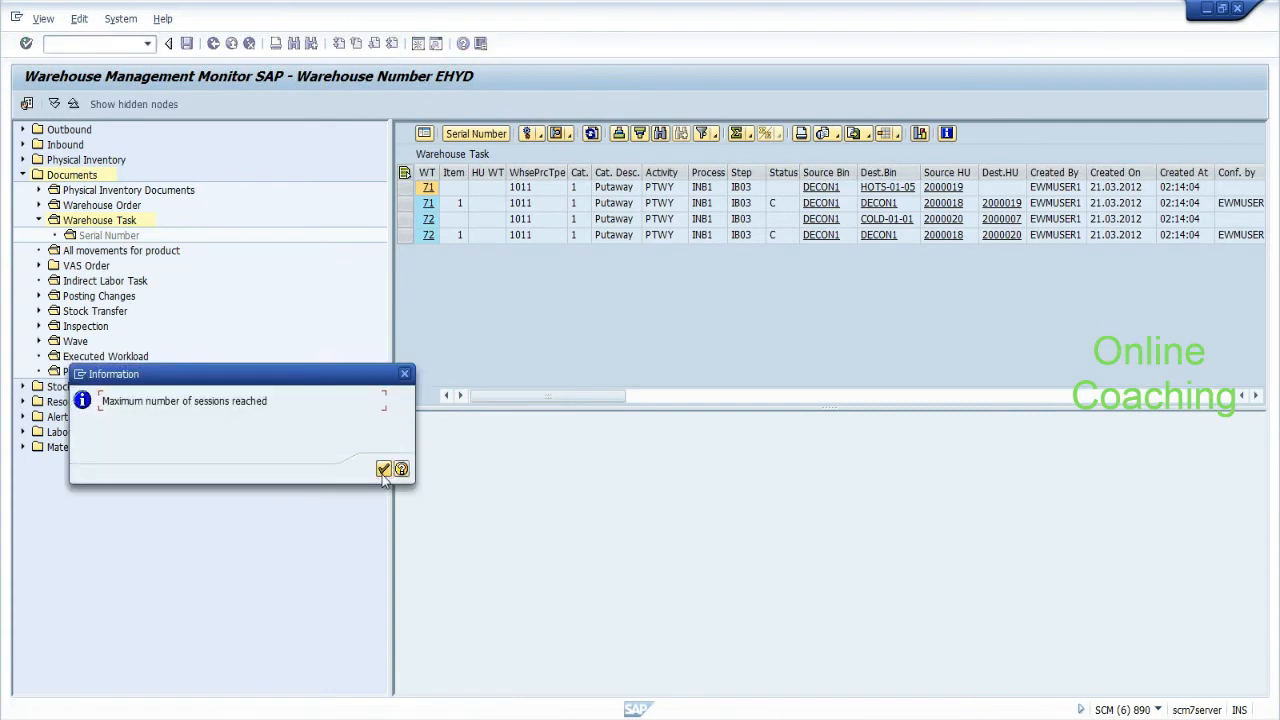
left_click(383, 471)
Note /scwm/cl_hu_mgmt=>hu_step_completed.. in Notepad and select the class name /scwm/cl_hu_mgmt.
key("alt+Tab")
key("alt+Tab")
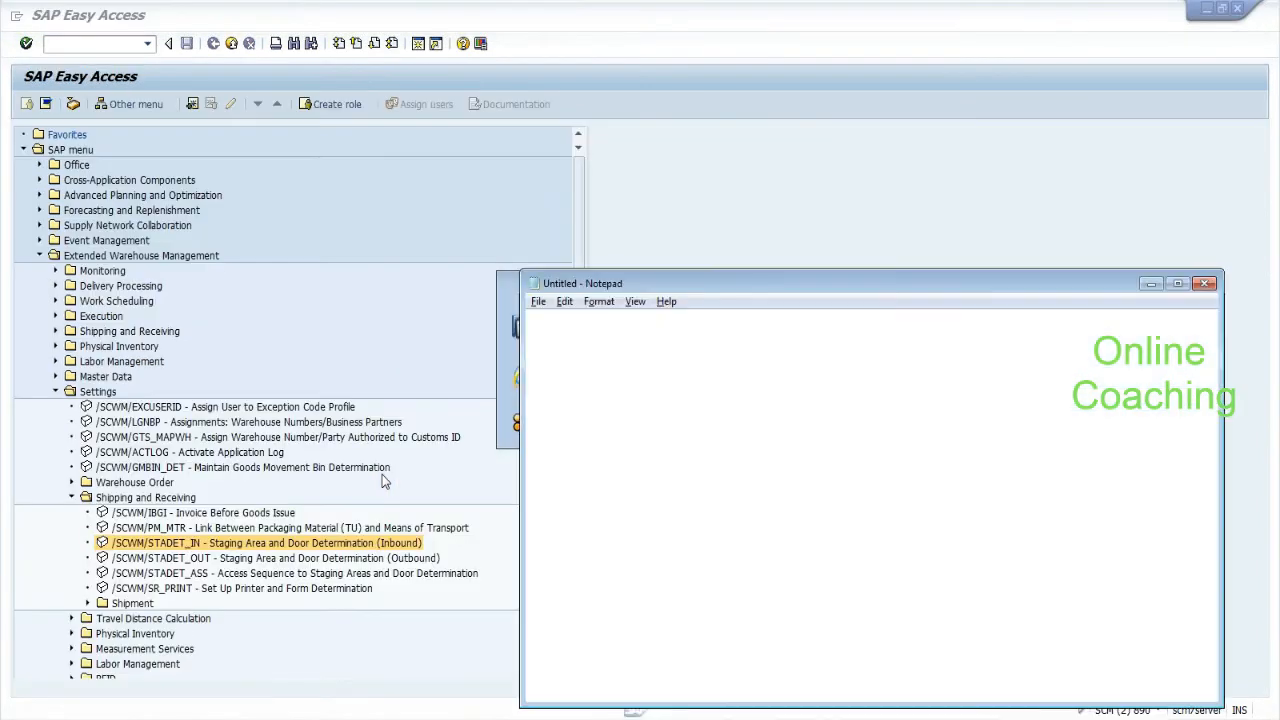
type("/scwm/")
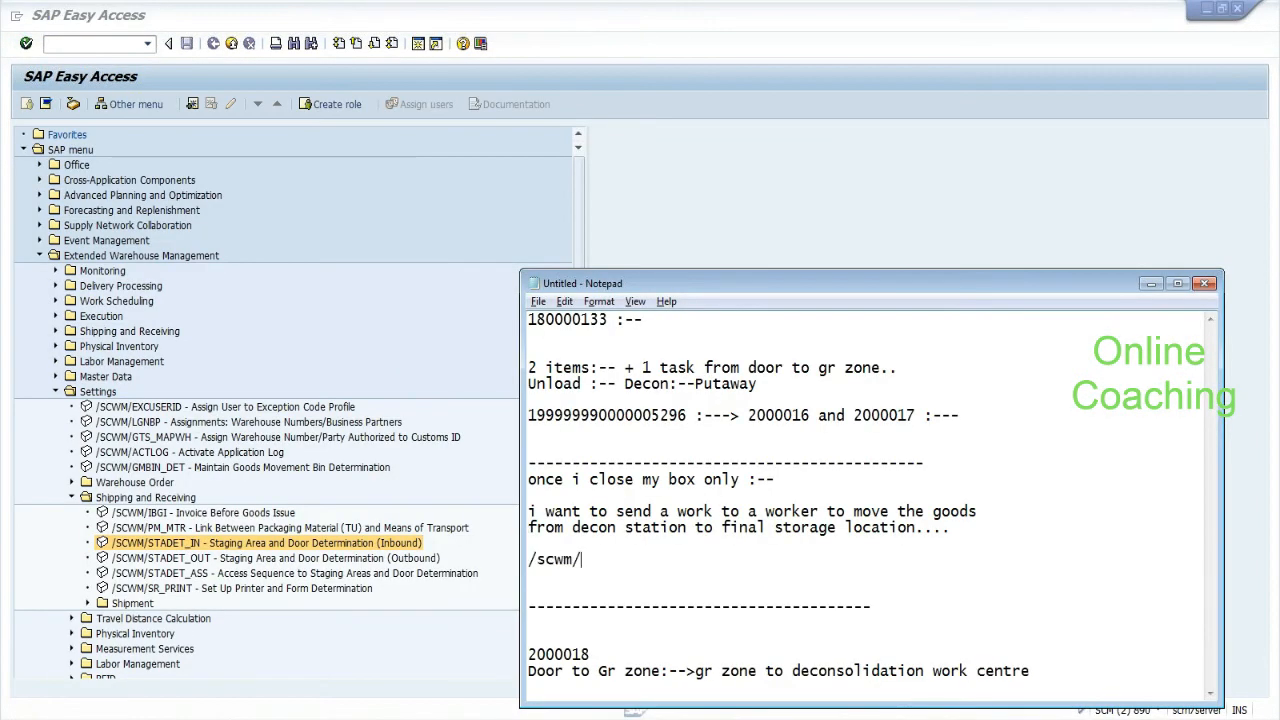
type("cl_hu_mgmt=>hu_step")
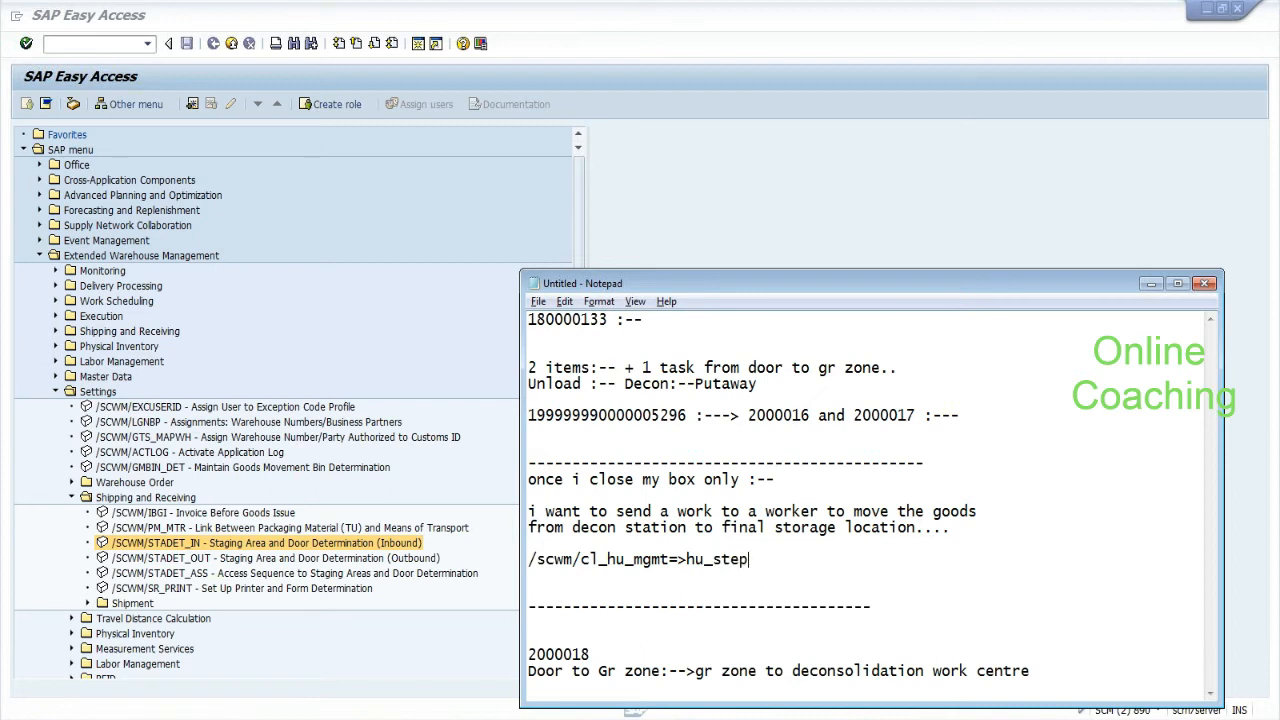
type("_completed..")
left_click(529, 560)
left_click_drag(529, 560, 858, 576)
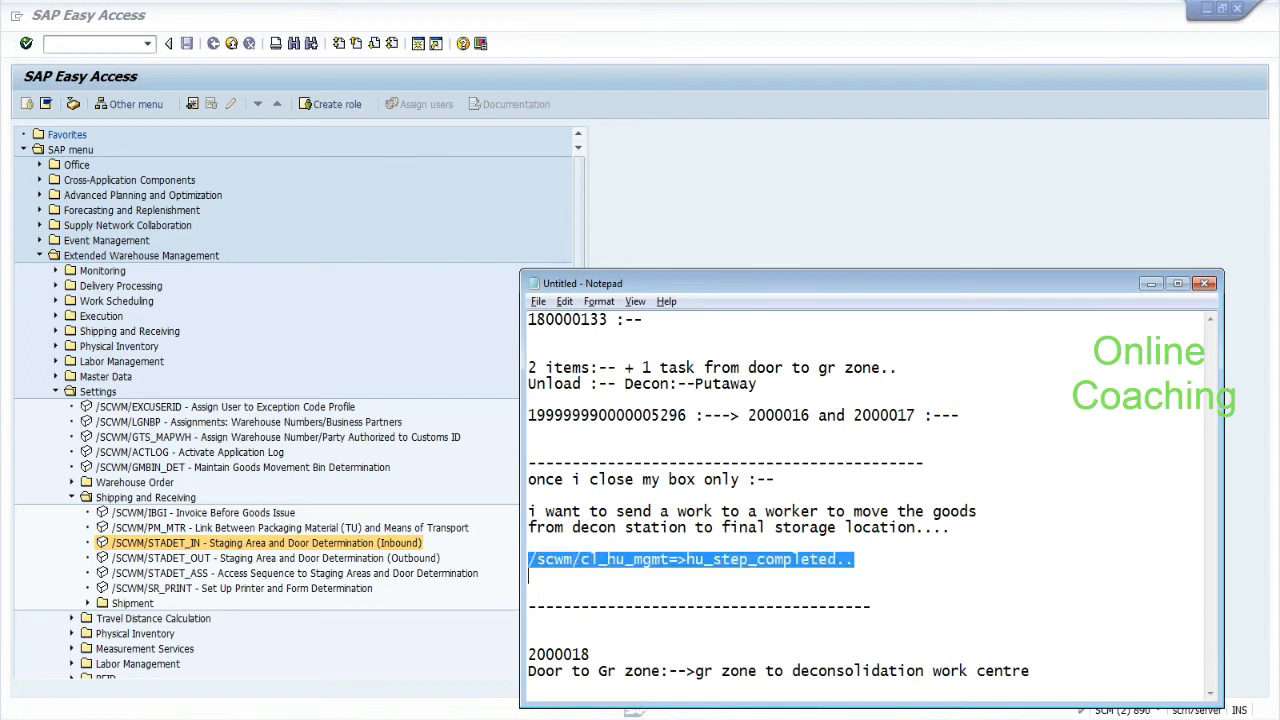
key("shift+Left")
key("shift+Left")
left_click(530, 576)
key("Up")
key("shift+Right")
key("shift+Right")
key("shift+Right")
key("shift+Right")
key("shift+Right")
key("shift+Right")
key("shift+Right")
key("shift+Right")
key("shift+Right")
key("shift+Right")
key("shift+Right")
key("shift+Right")
key("shift+Right")
key("shift+Right")
key("shift+Right")
key("shift+Right")
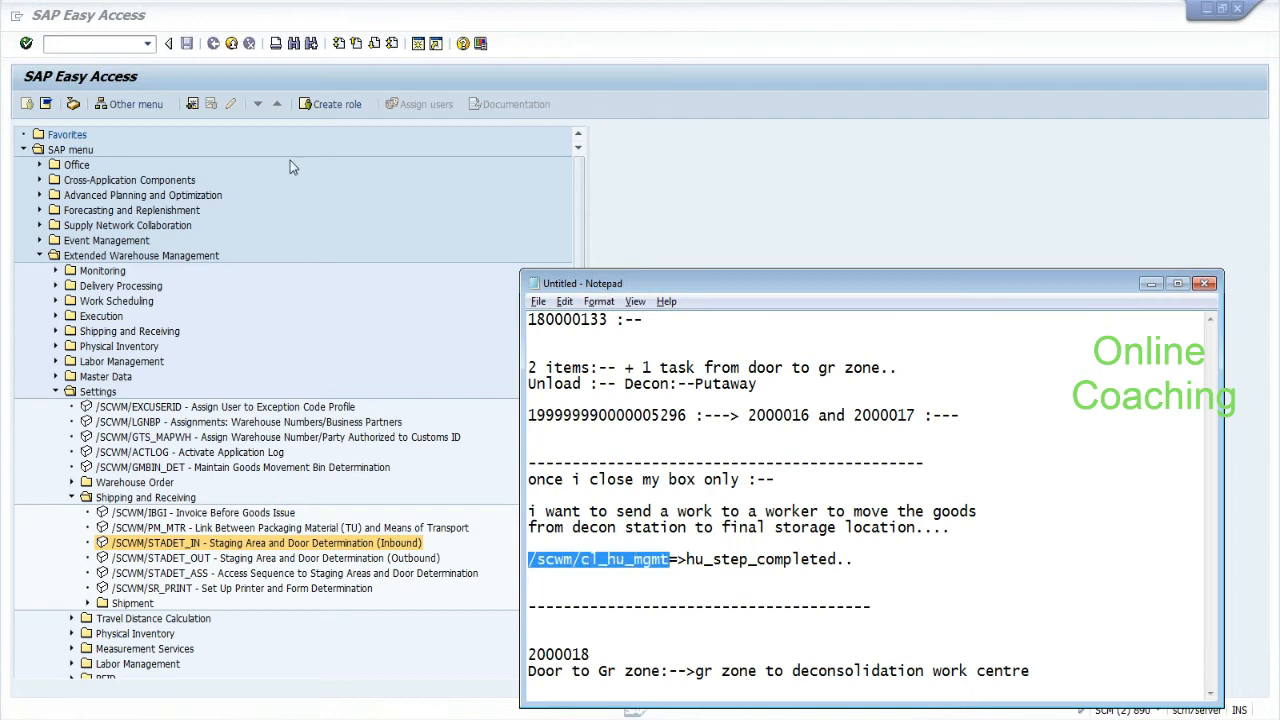
left_click(142, 76)
Run /nse24 and pick /SCWM/CL_HUMAIN from a search on /scwm/cl*hu*m*.
type("/nse24")
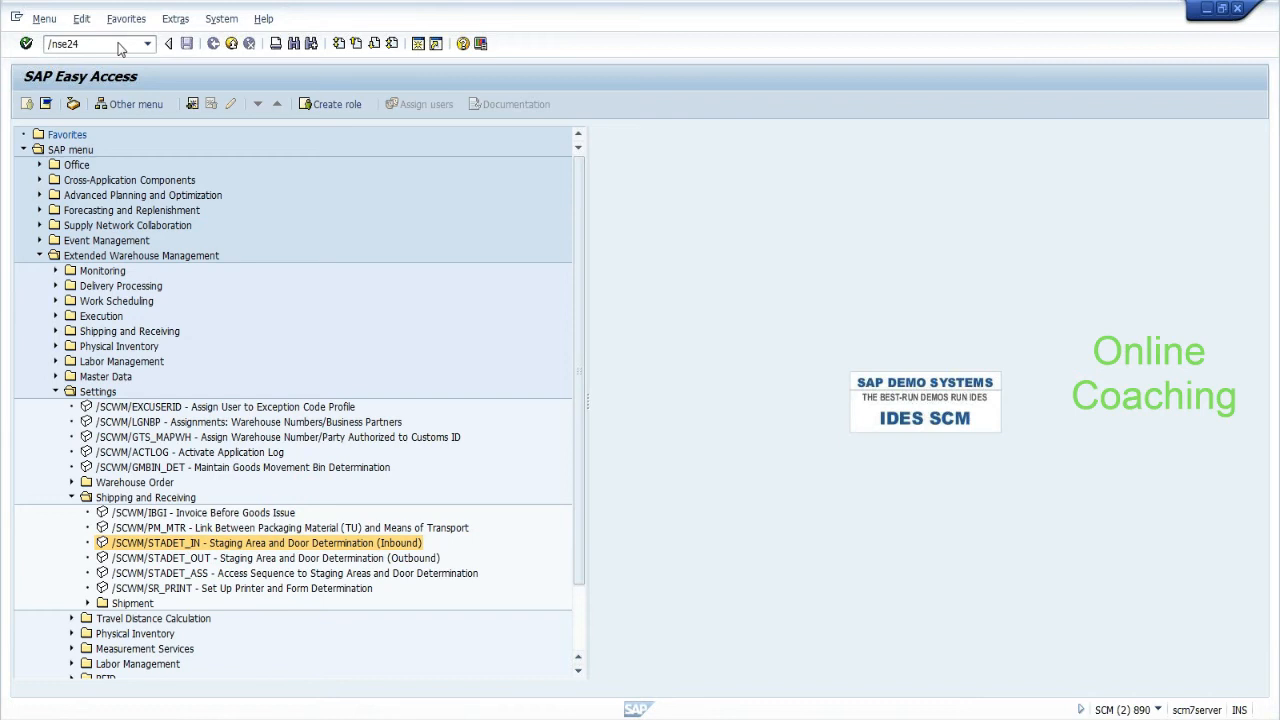
key("Return")
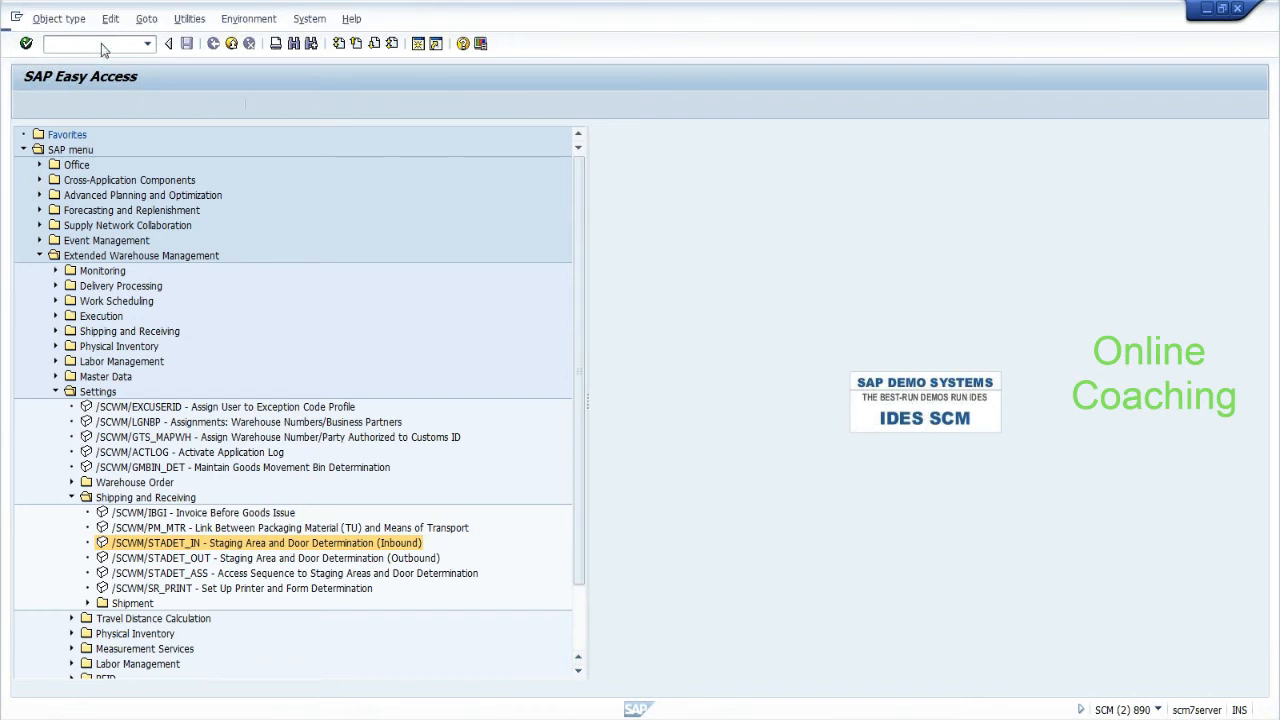
type("/scwm")
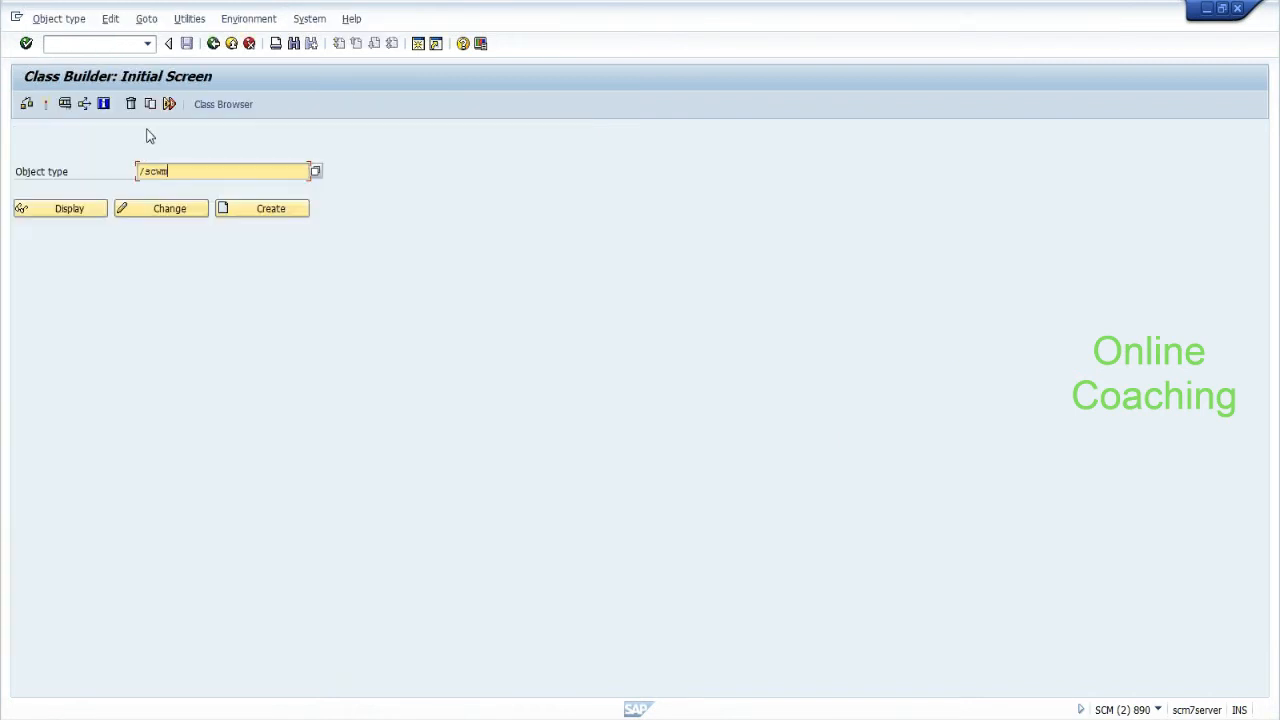
type("/cl*hu*m*")
left_click(316, 173)
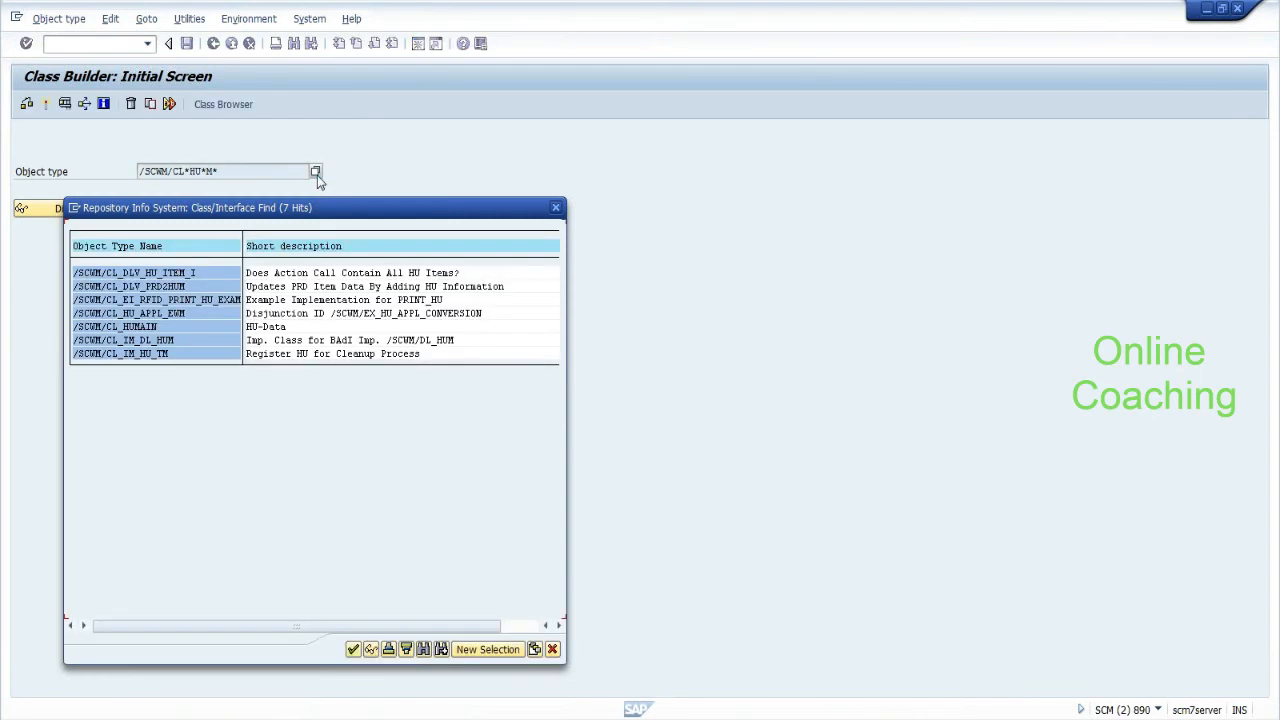
double_click(147, 334)
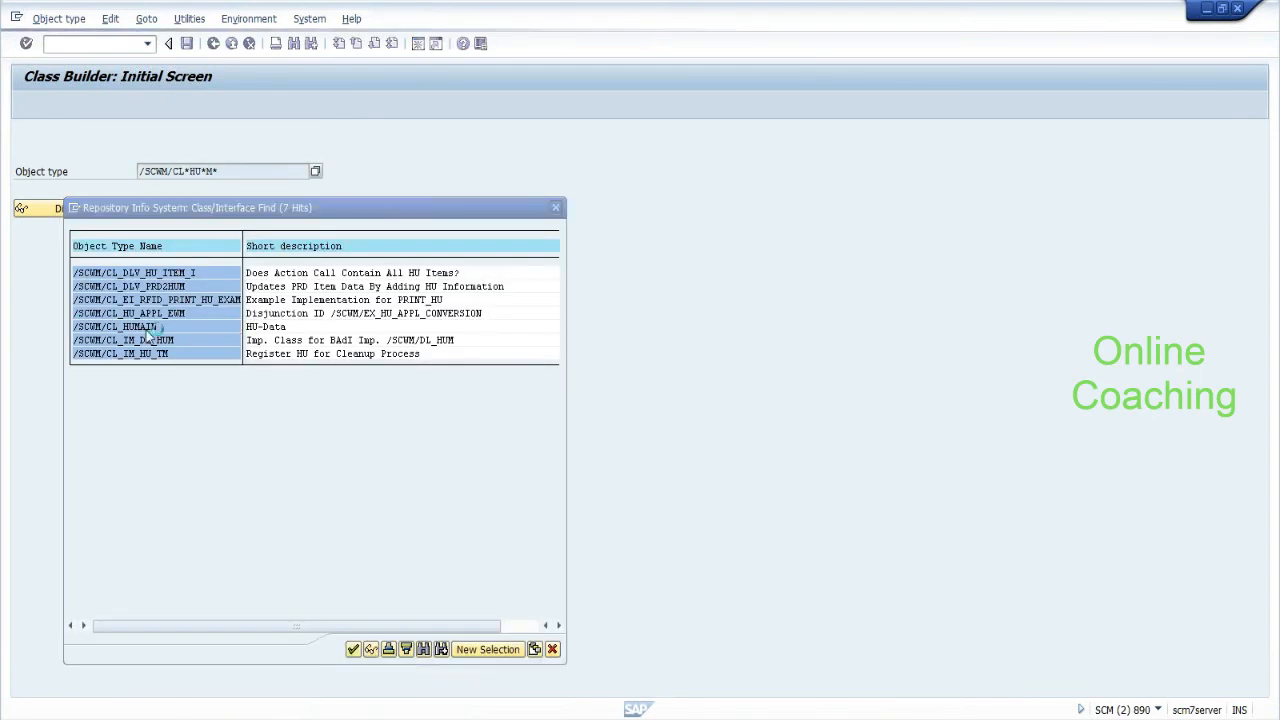
Try displaying /SCWM/CL_PACKING, then correct the class name to /SCWM/CL_PACK.
key("BackSpace")
key("BackSpace")
key("BackSpace")
key("BackSpace")
key("BackSpace")
key("BackSpace")
type("packing")
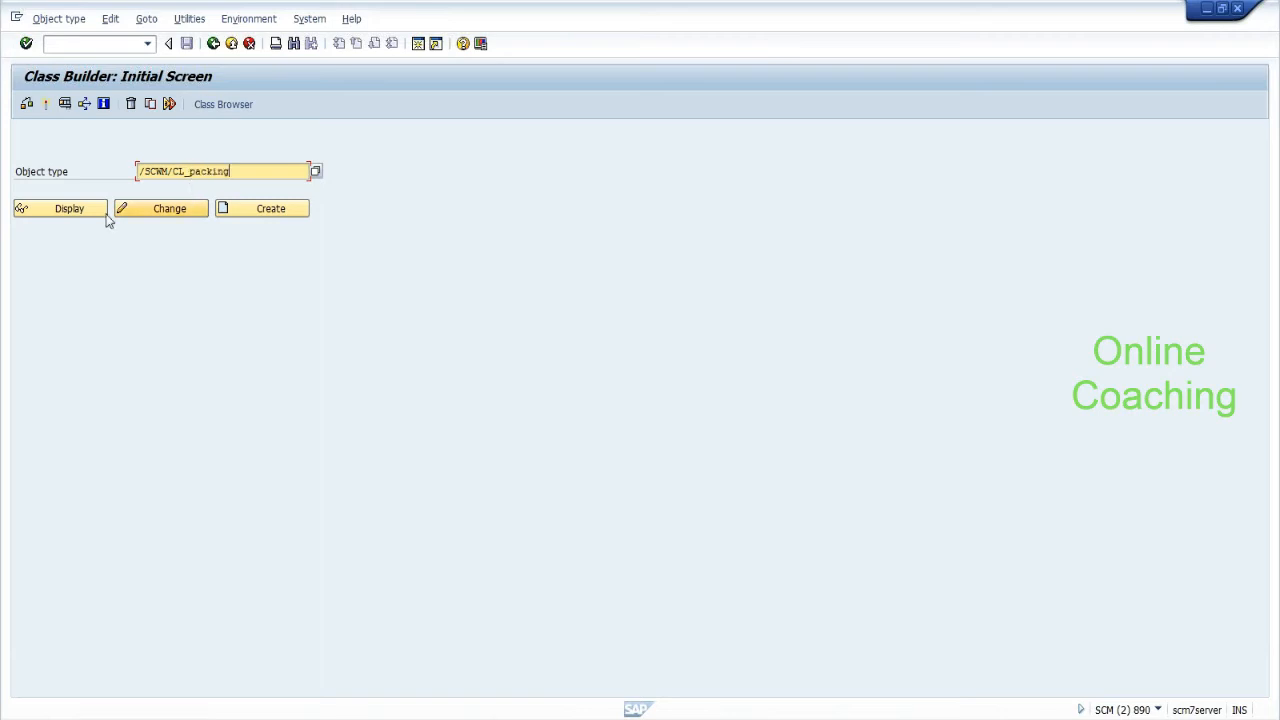
left_click(68, 214)
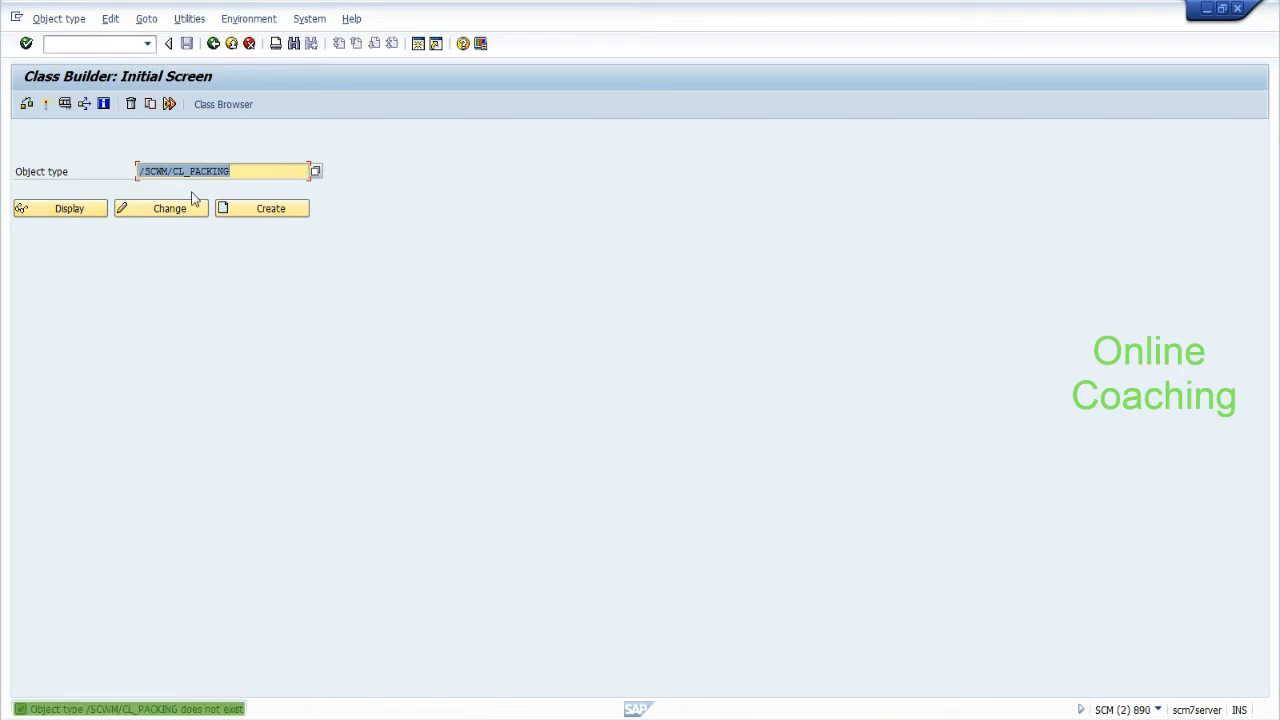
left_click(238, 171)
key("BackSpace")
key("BackSpace")
key("BackSpace")
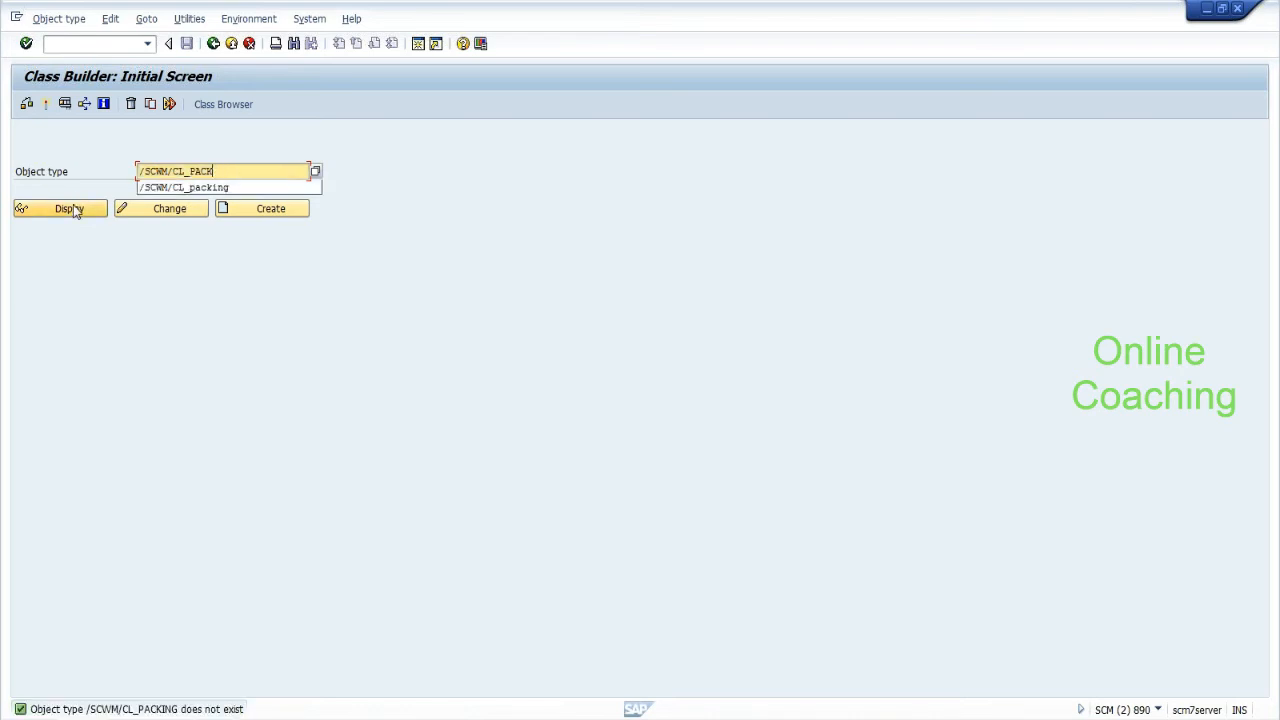
left_click(73, 206)
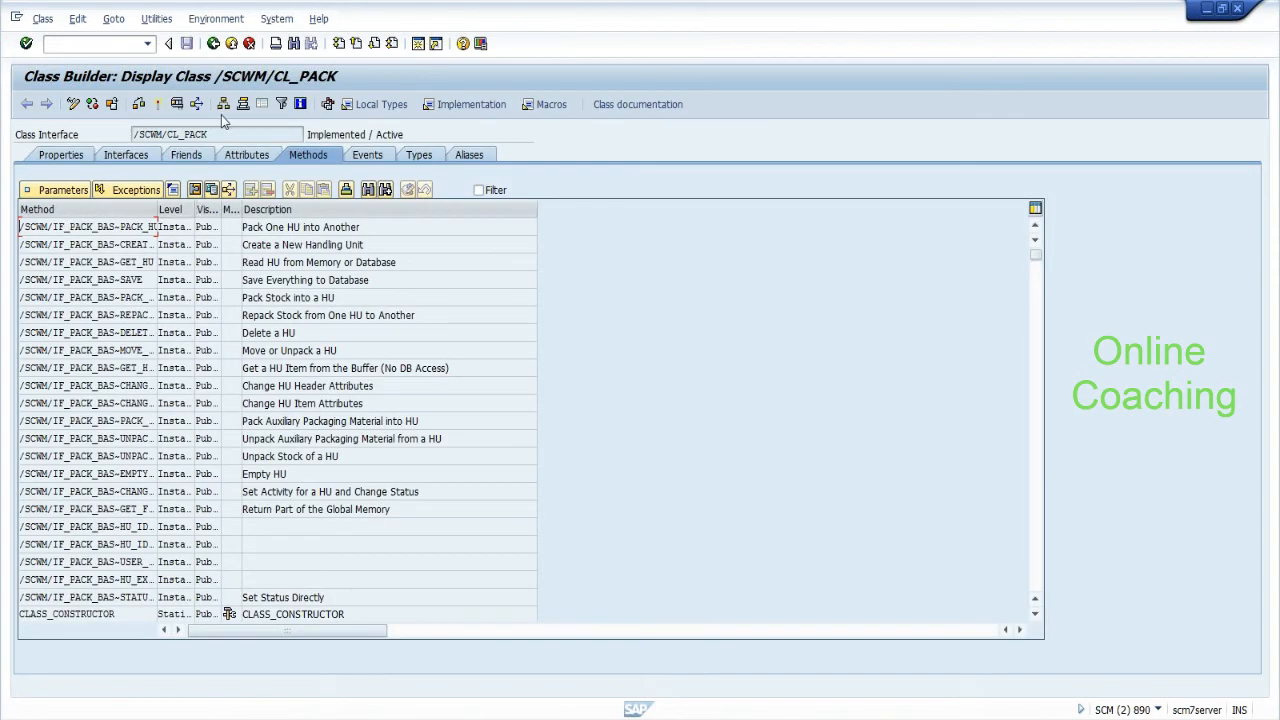
Browse the /SCWM/CL_PACK methods and open the 'Change HU Header Attributes' method source.
left_click_drag(248, 134, 132, 134)
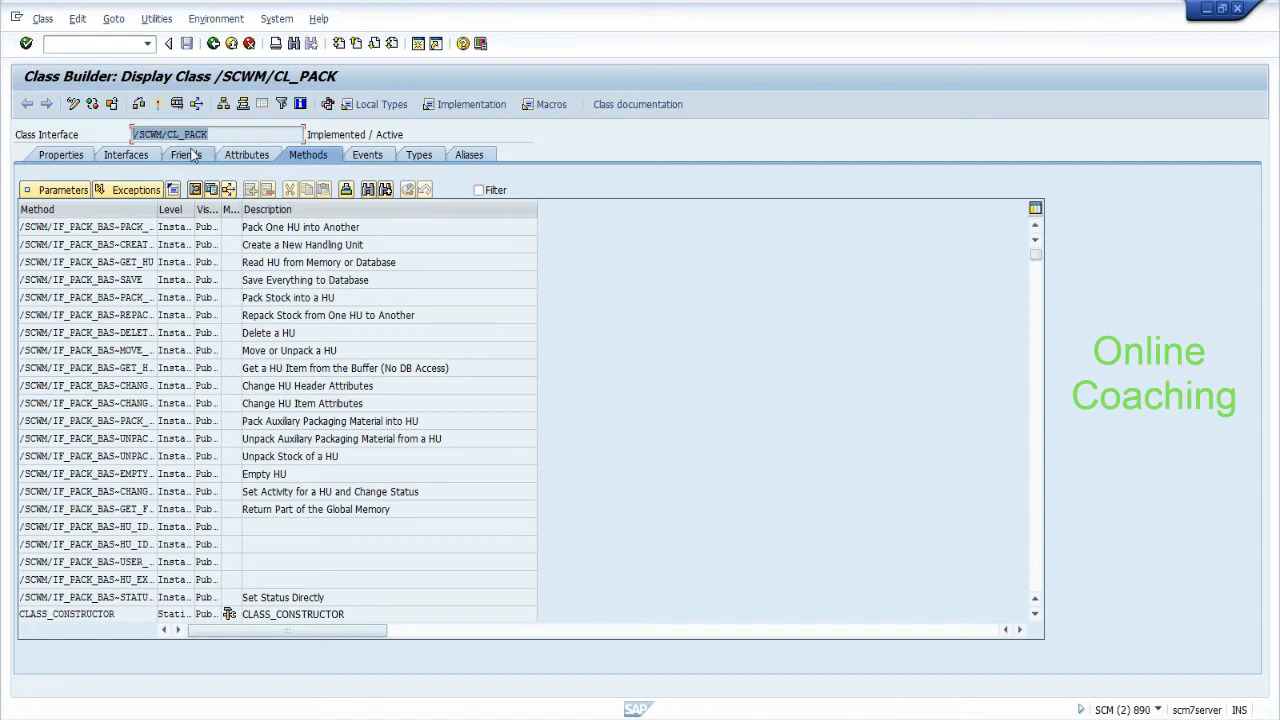
left_click_drag(207, 134, 133, 134)
left_click(290, 333)
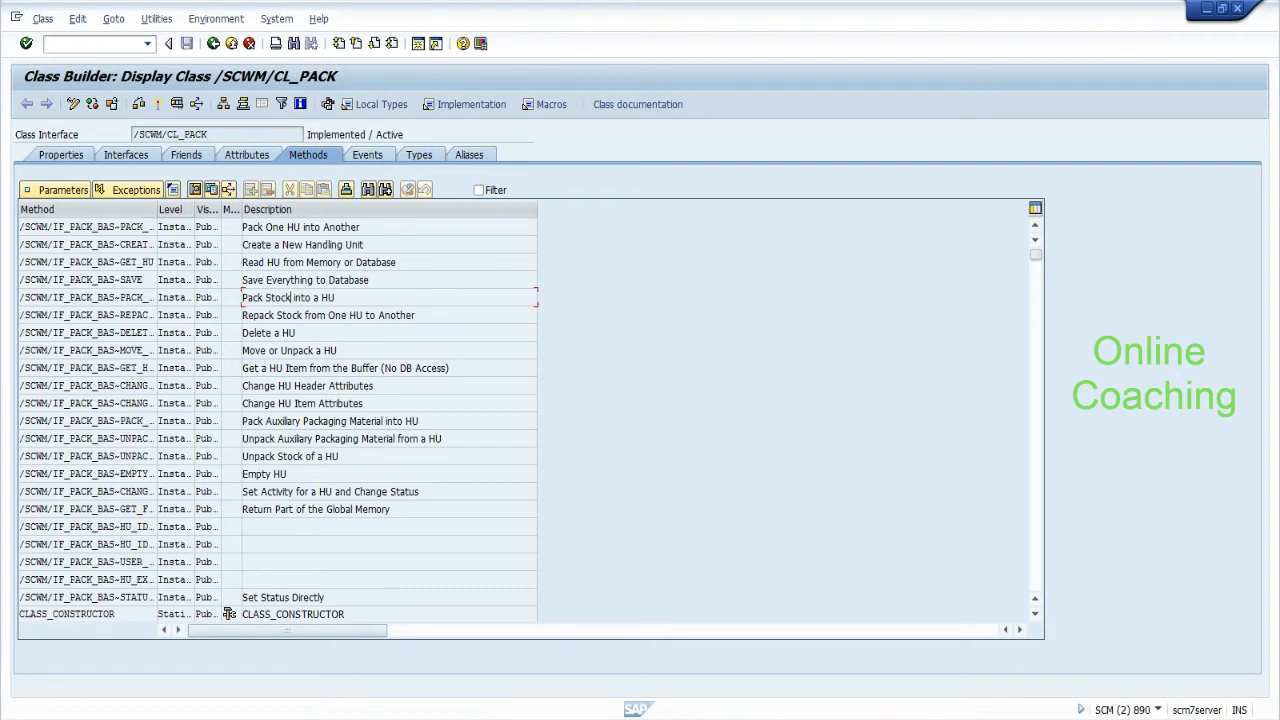
left_click_drag(288, 474, 242, 474)
left_click(1035, 573)
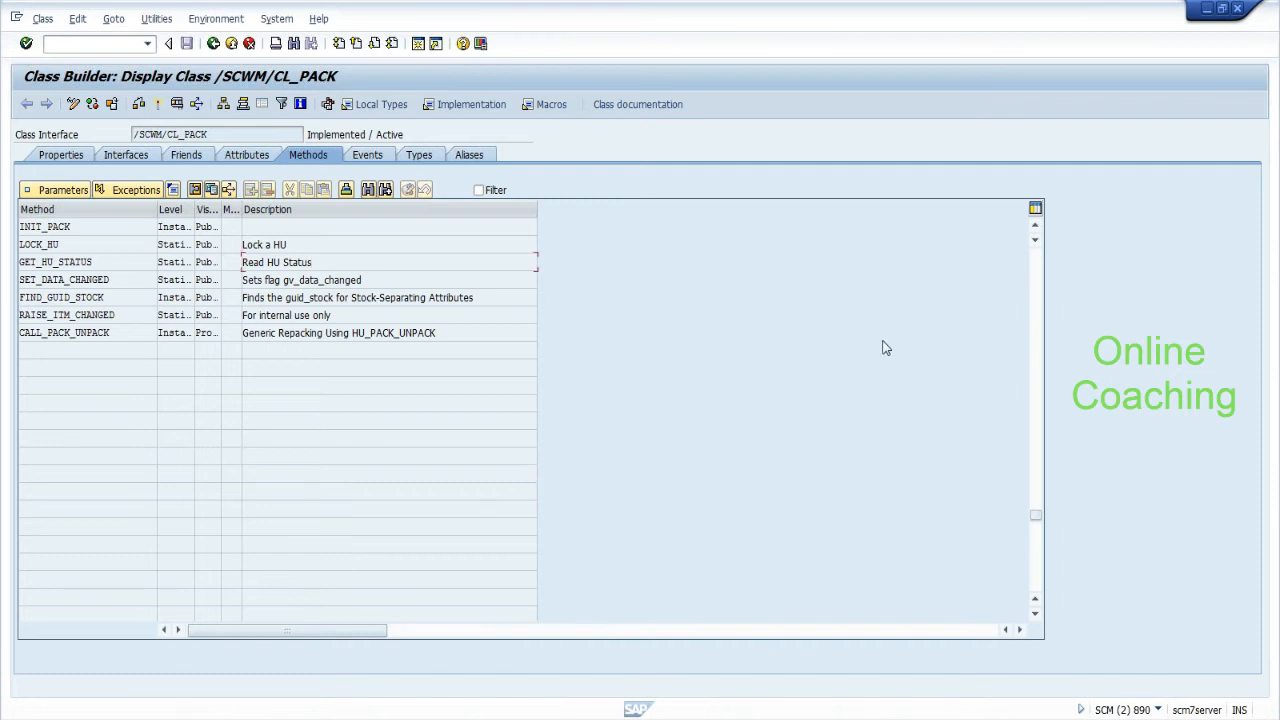
left_click(1038, 307)
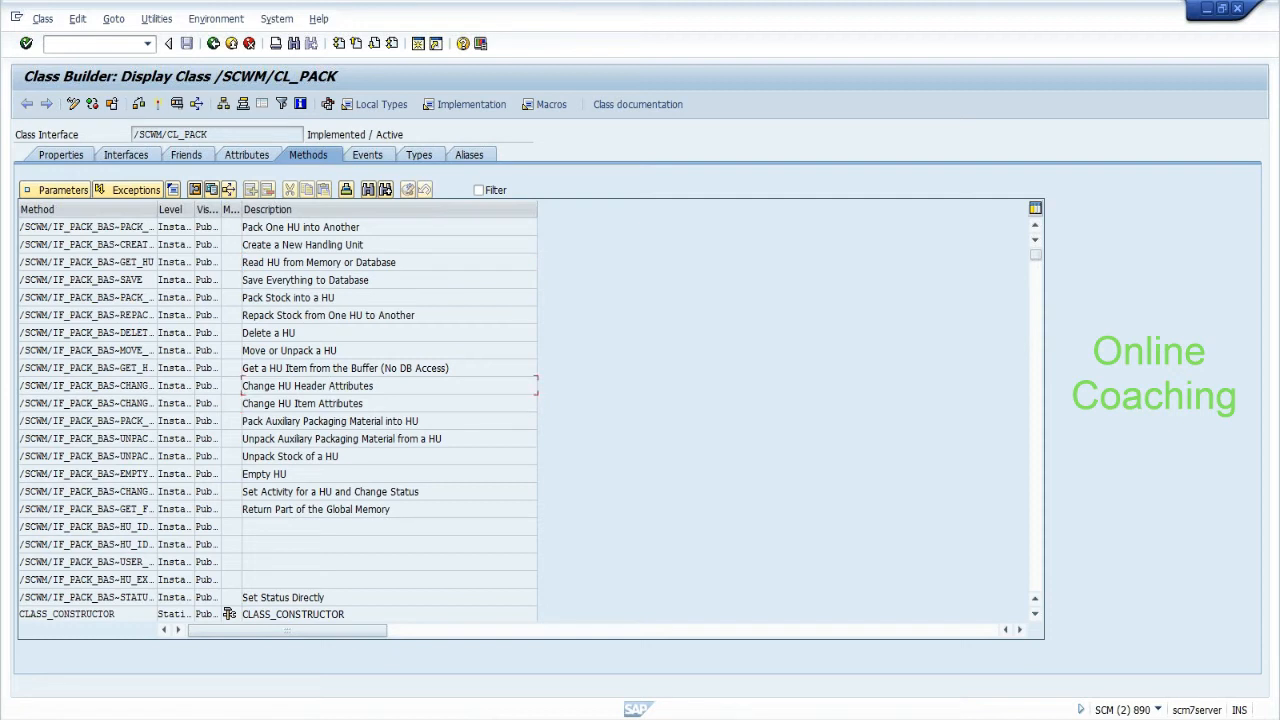
left_click_drag(373, 386, 242, 386)
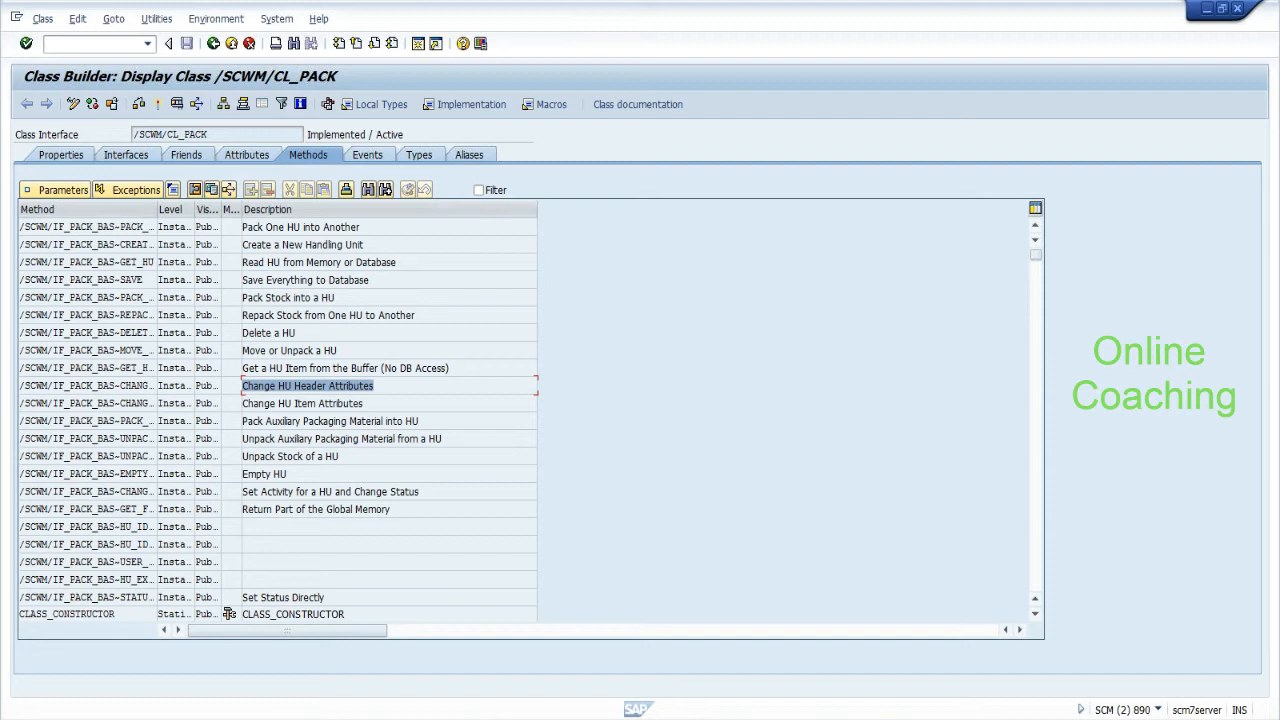
double_click(110, 387)
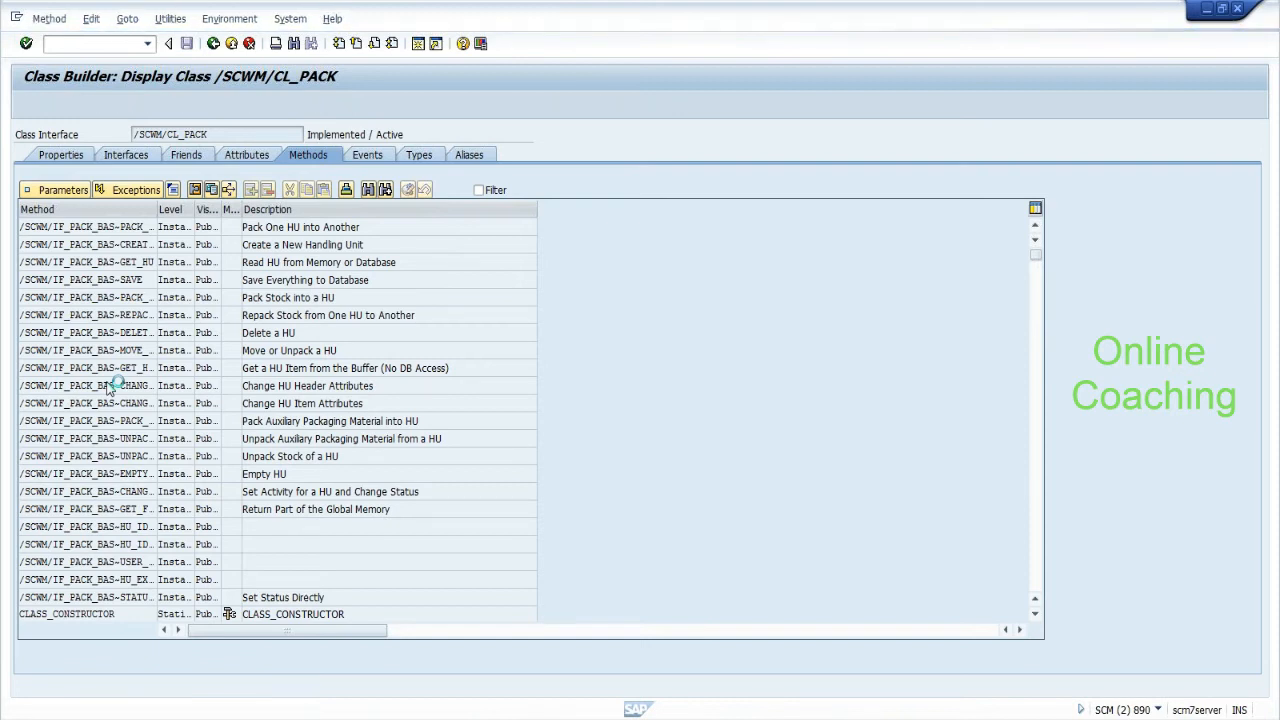
Search the entire class globally for 'completed'.
left_click(296, 48)
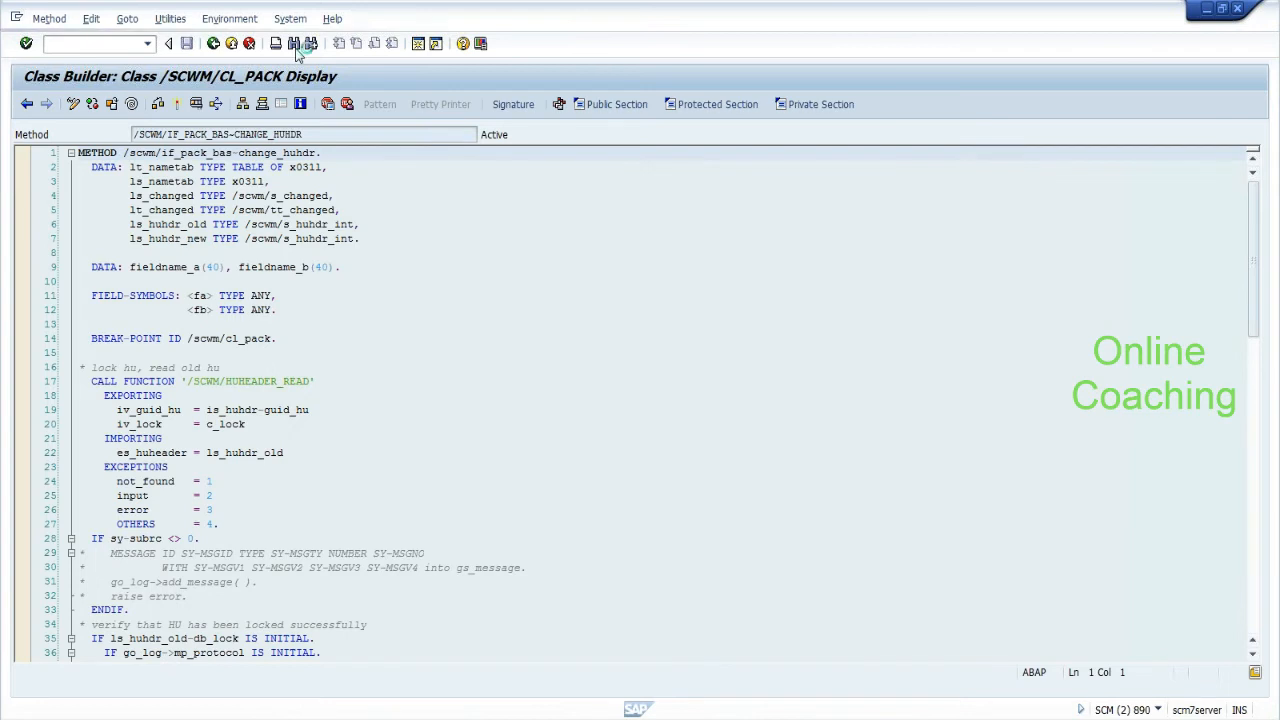
type("completed")
left_click(160, 384)
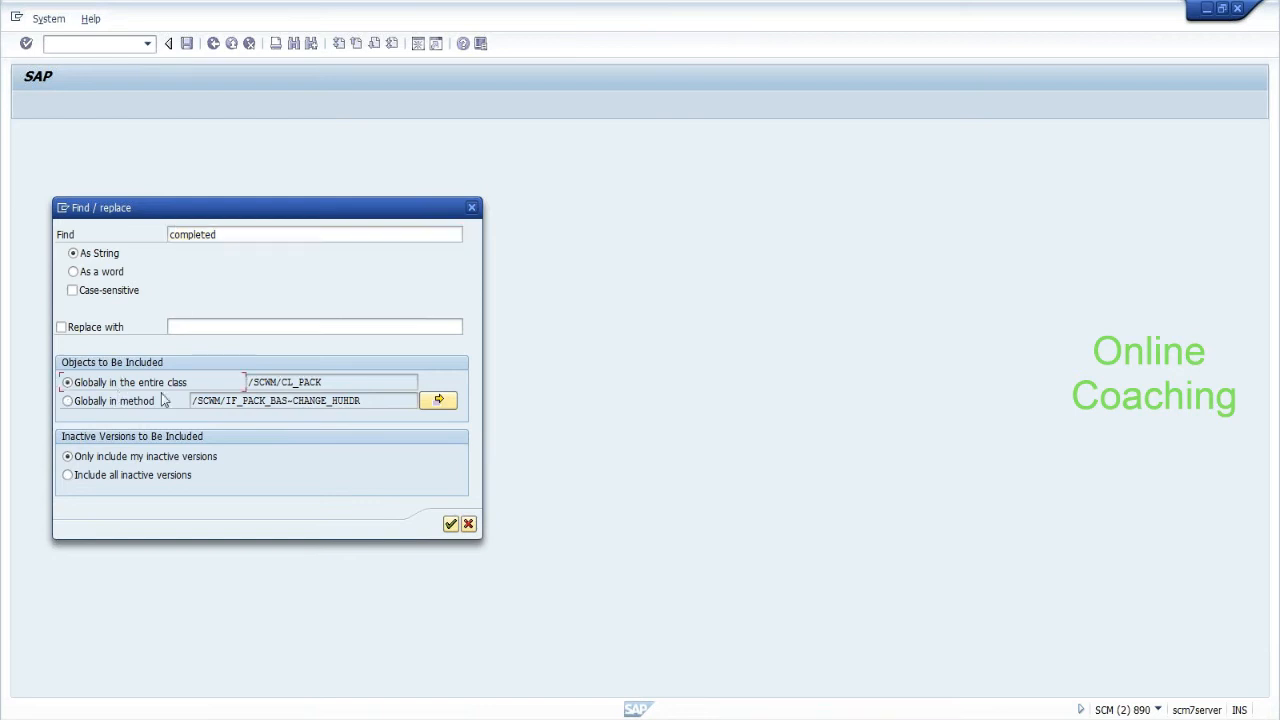
left_click(450, 525)
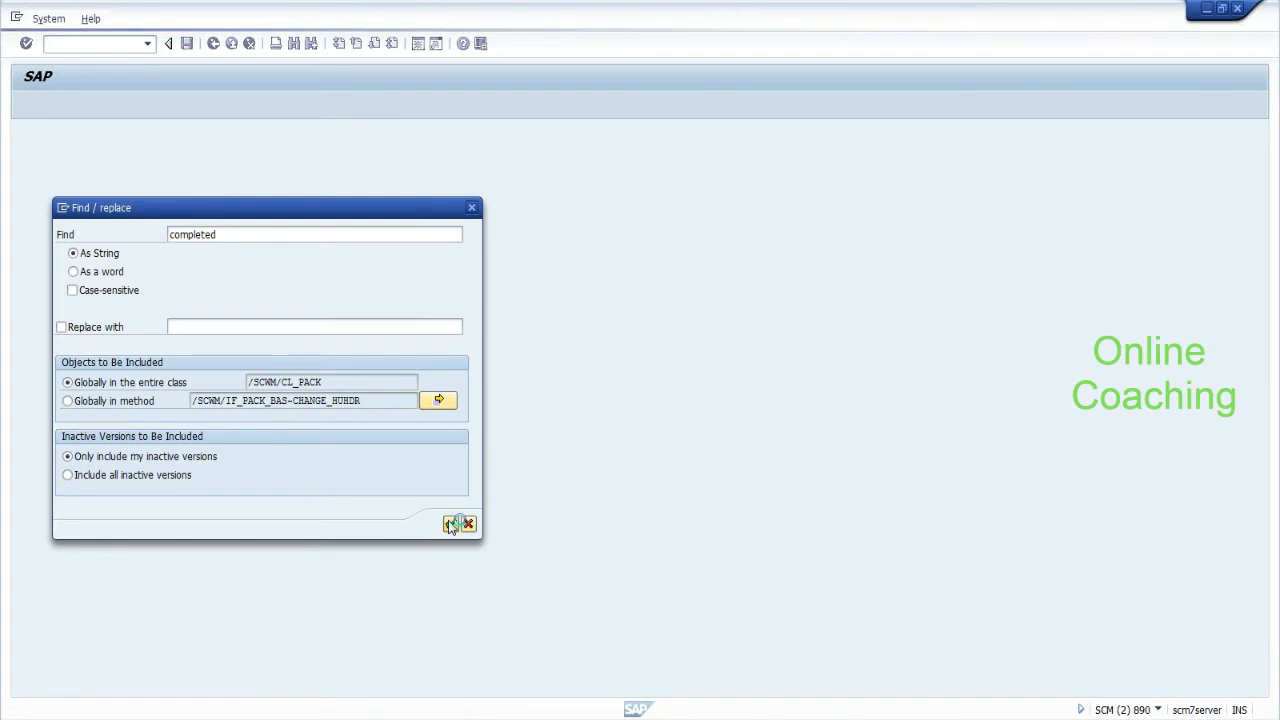
Open function module /SCWM/HUHDR_ATTR_CHANGE from its CALL FUNCTION on line 82.
left_click(310, 410)
left_click_drag(1256, 331, 1244, 630)
left_click_drag(244, 367, 188, 381)
left_click(306, 409)
left_click(316, 368)
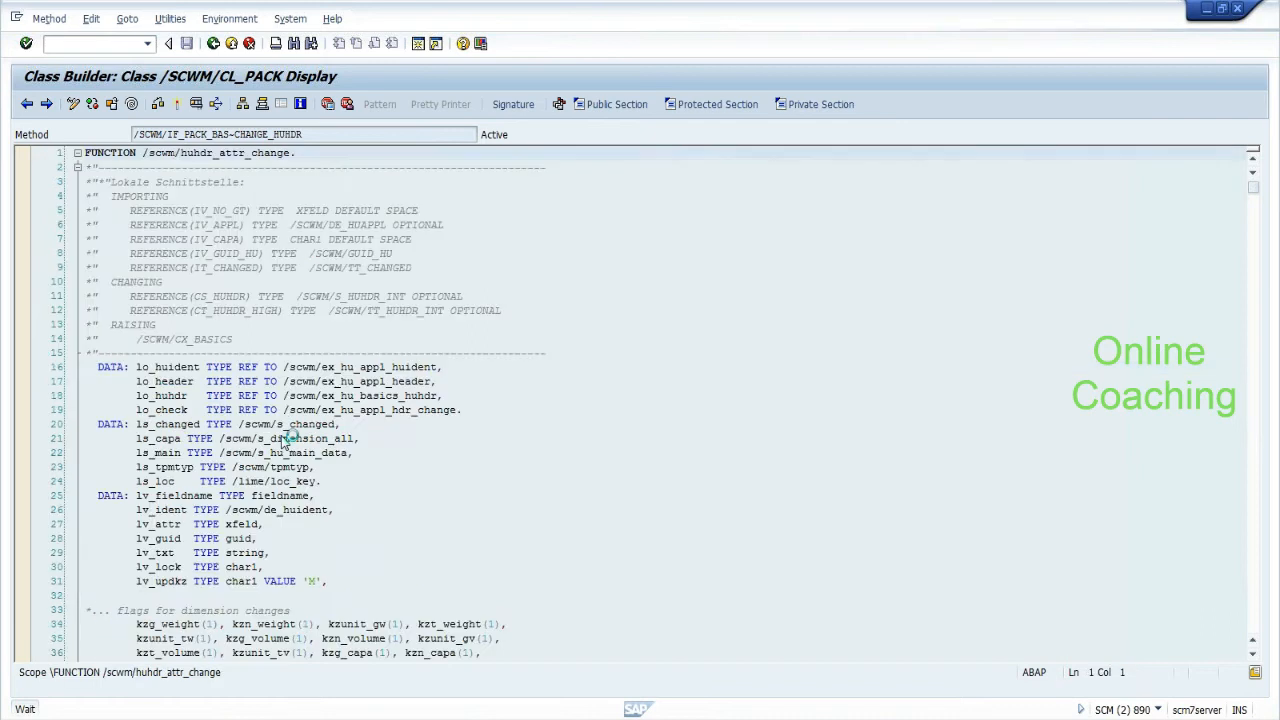
Forward-navigate from the CS_HUHDR parameter's type to the /SCWM/S_HUHDR_INT structure.
left_click_drag(199, 334, 246, 334)
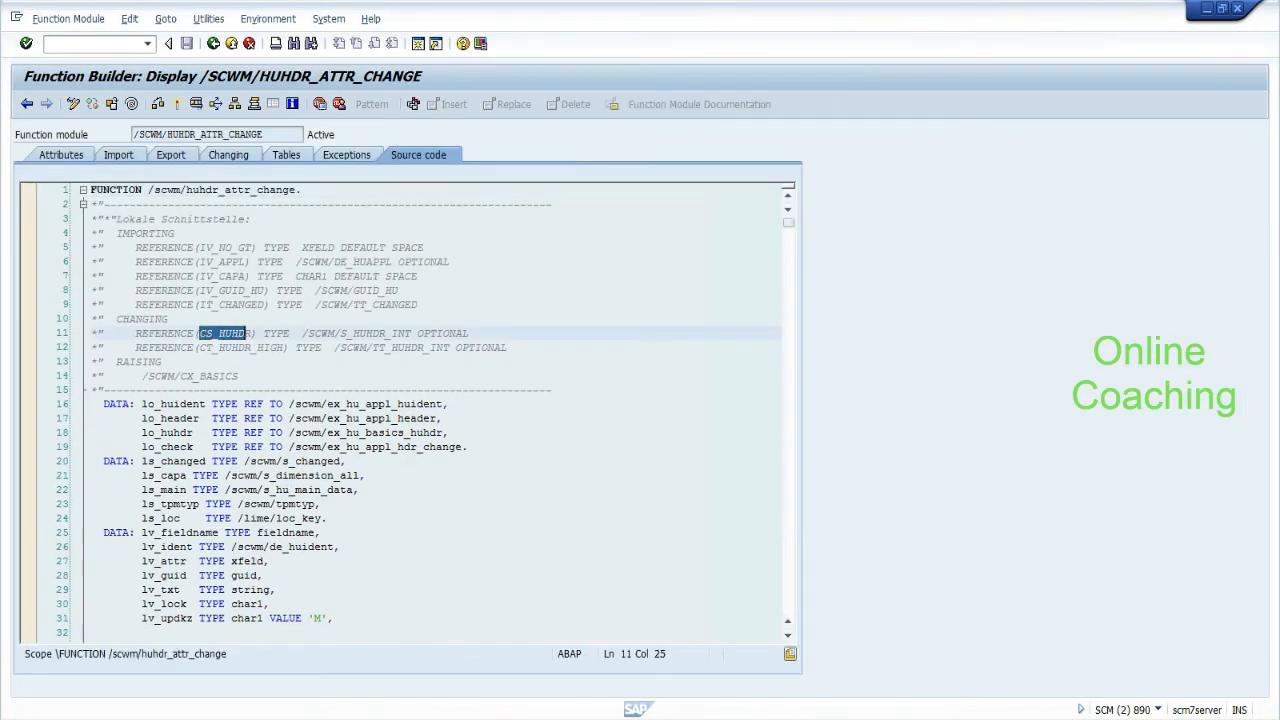
left_click(224, 334)
left_click(346, 334)
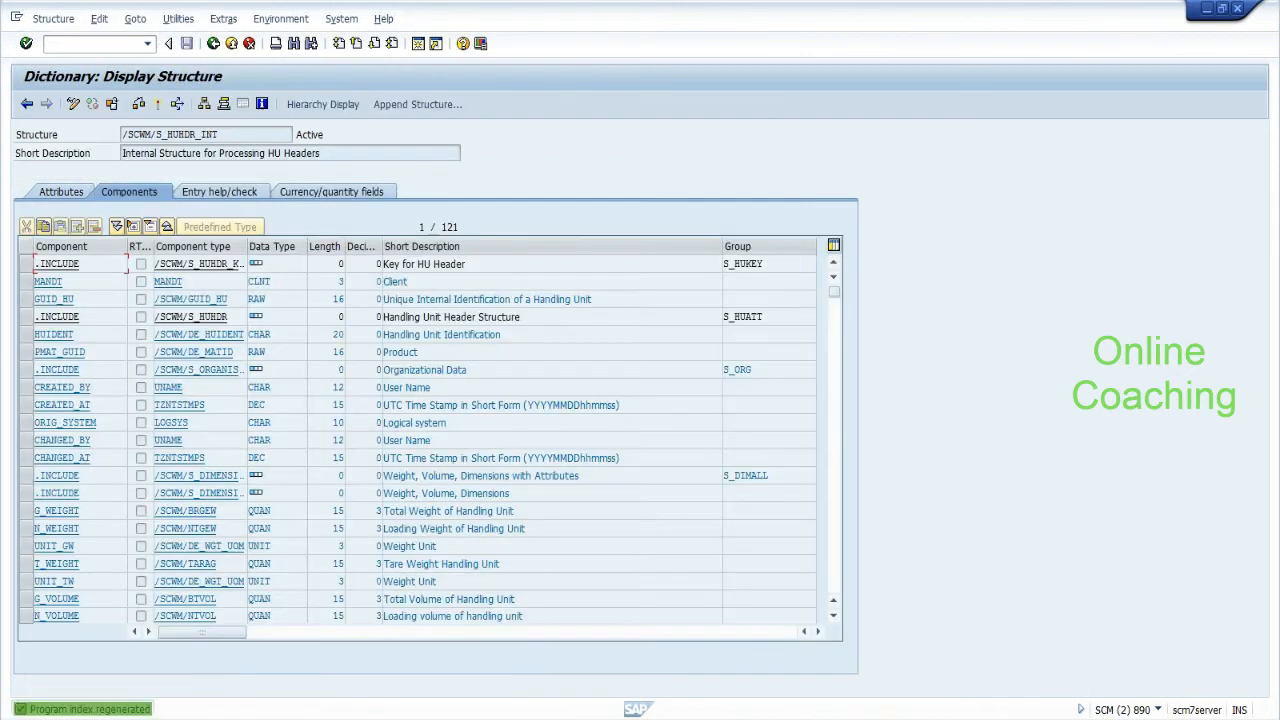
Page down through the /SCWM/S_HUHDR_INT component list.
left_click(836, 589)
left_click(836, 589)
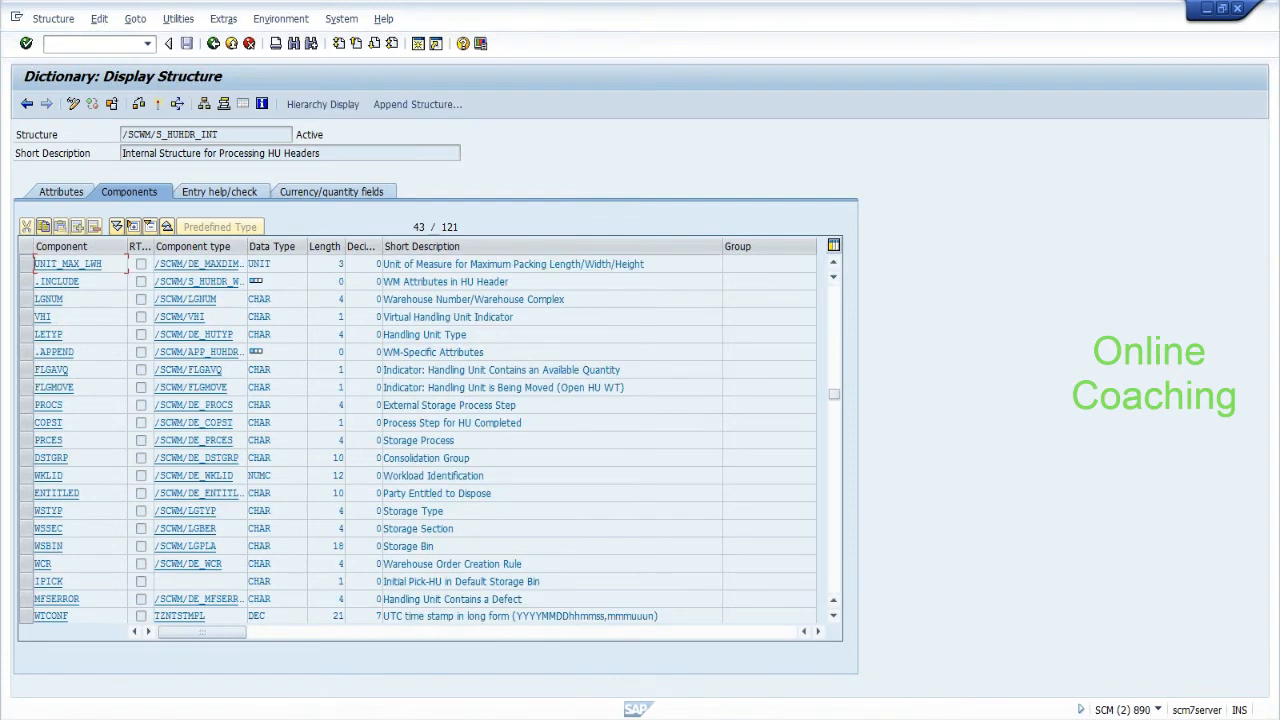
left_click(95, 440)
left_click(836, 580)
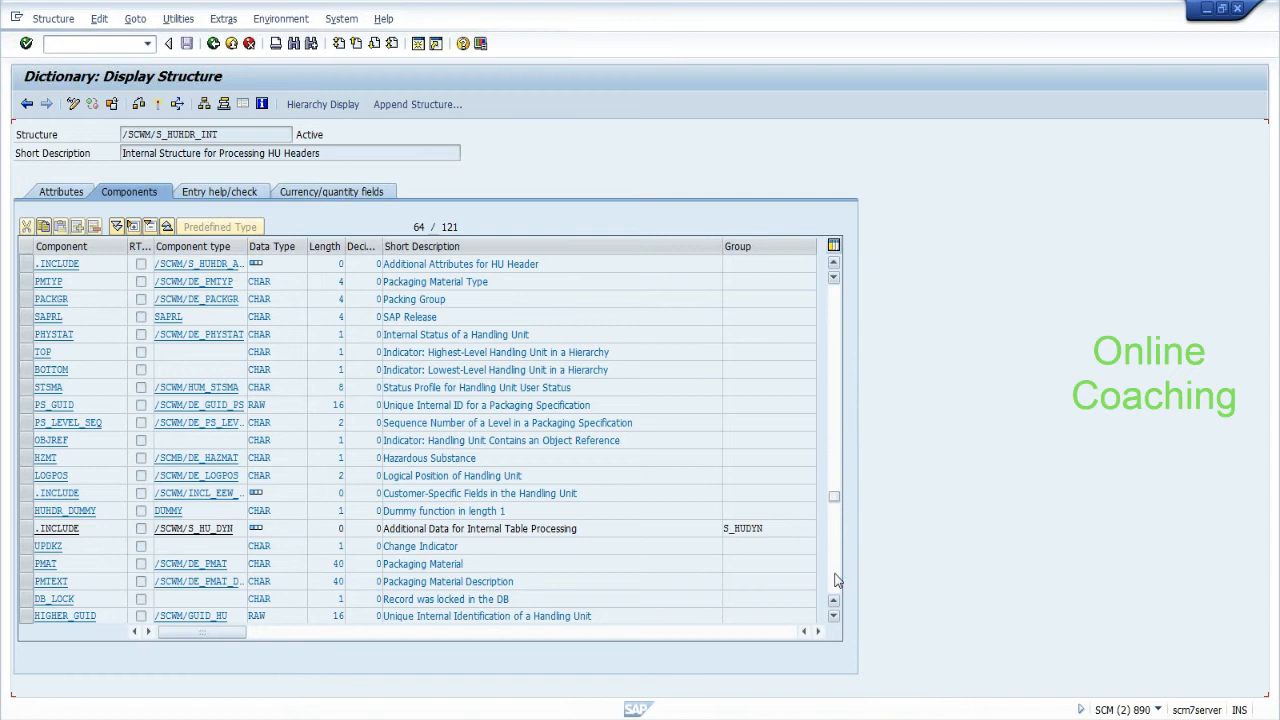
left_click(836, 580)
left_click(836, 580)
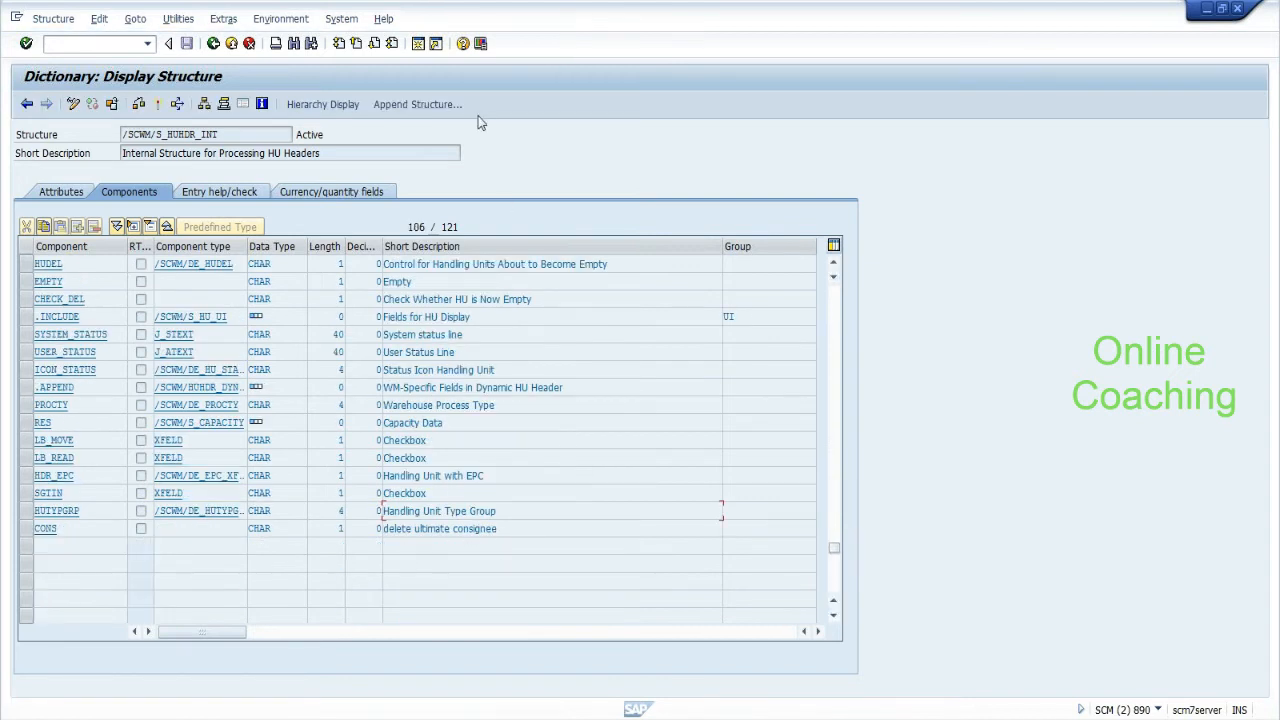
Find 'process' to locate and select the COPST field, then return to the function source.
left_click(296, 45)
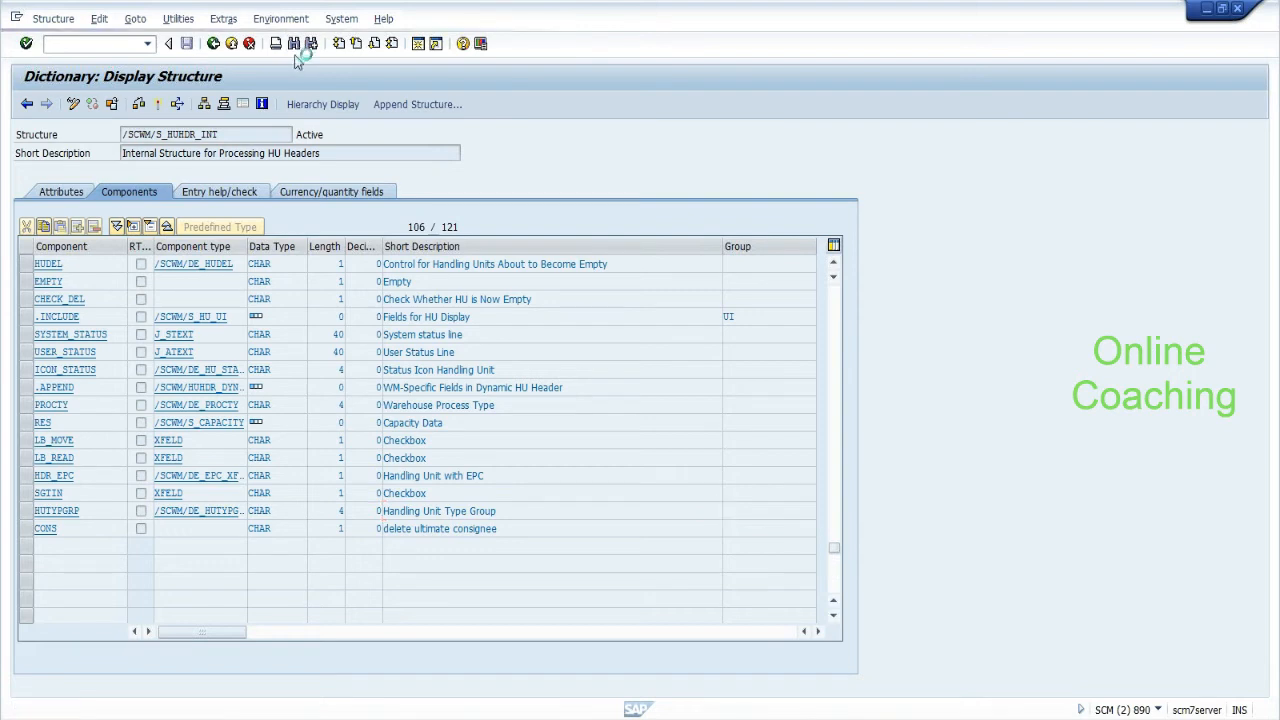
type("process")
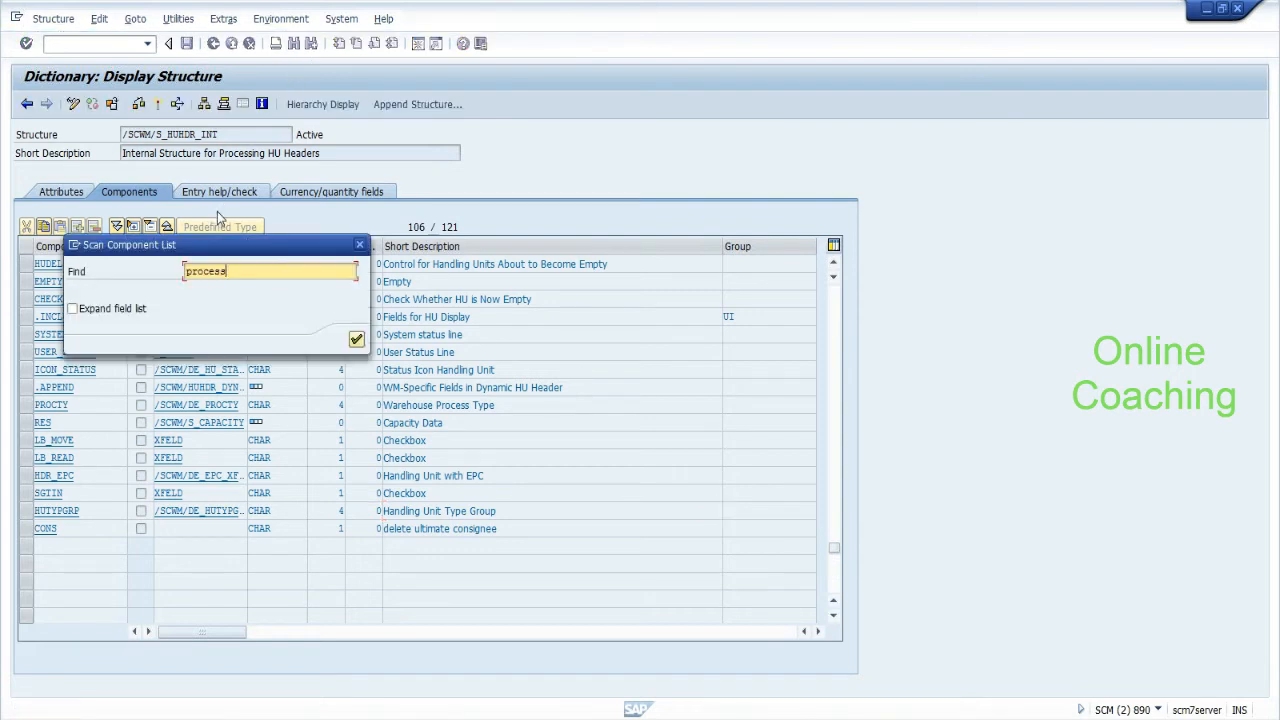
key("Return")
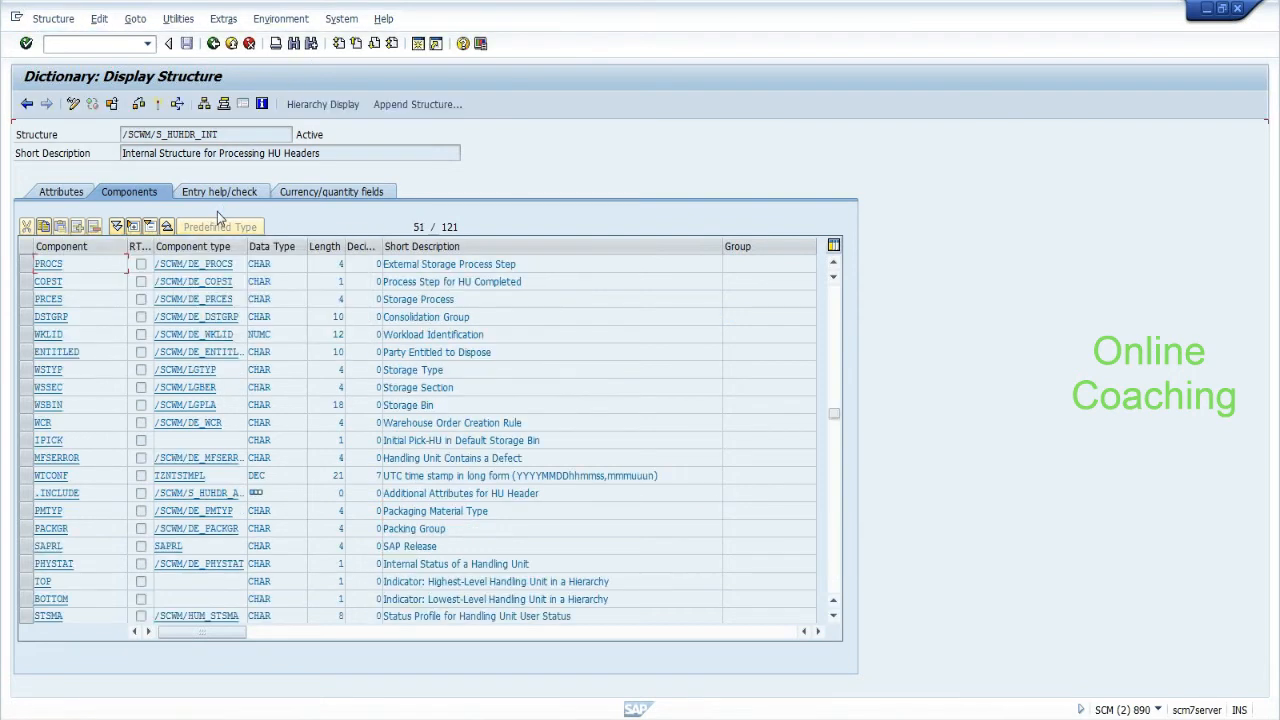
left_click_drag(525, 282, 382, 282)
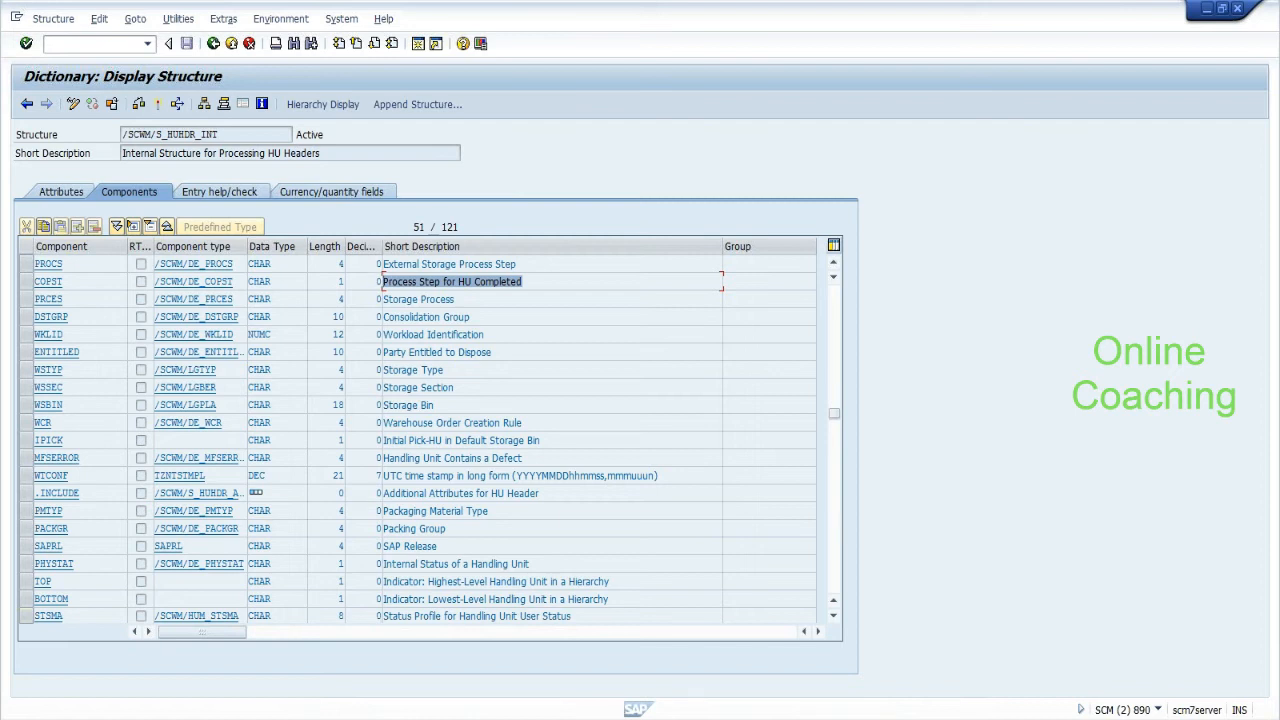
left_click(64, 282)
key("shift+Left")
key("shift+Left")
key("shift+Left")
key("shift+Left")
key("shift+Left")
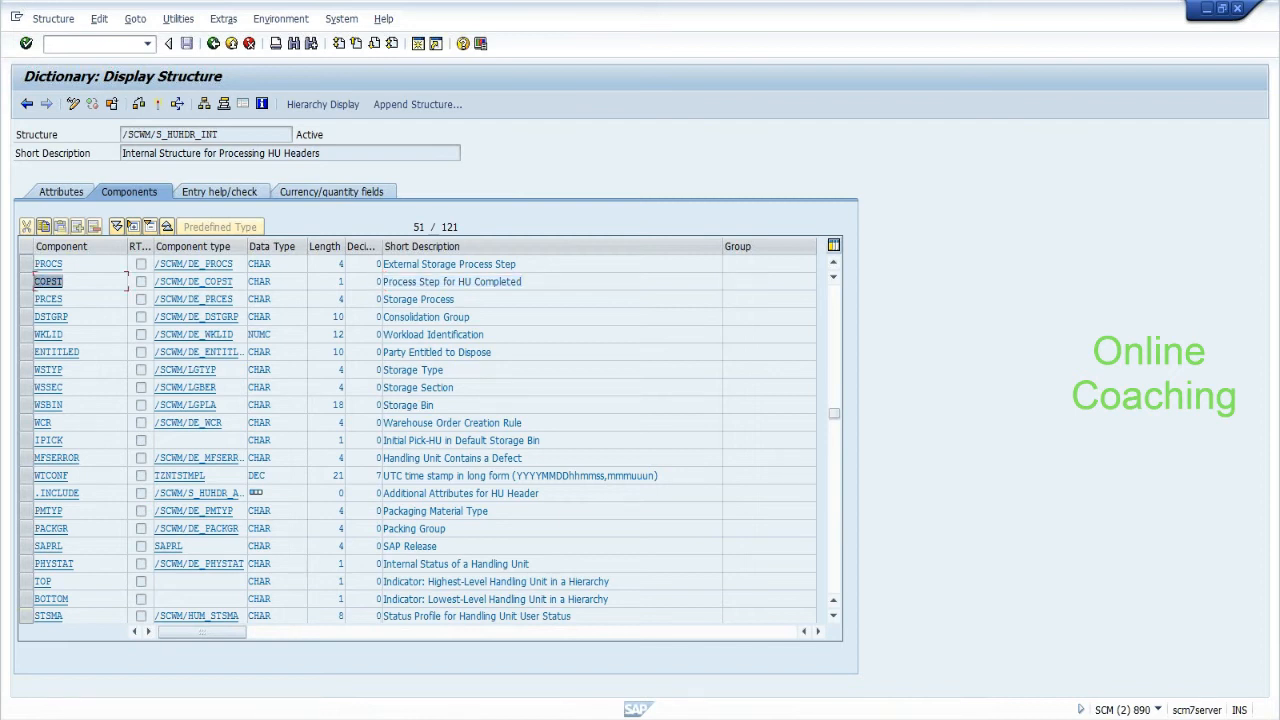
left_click(214, 46)
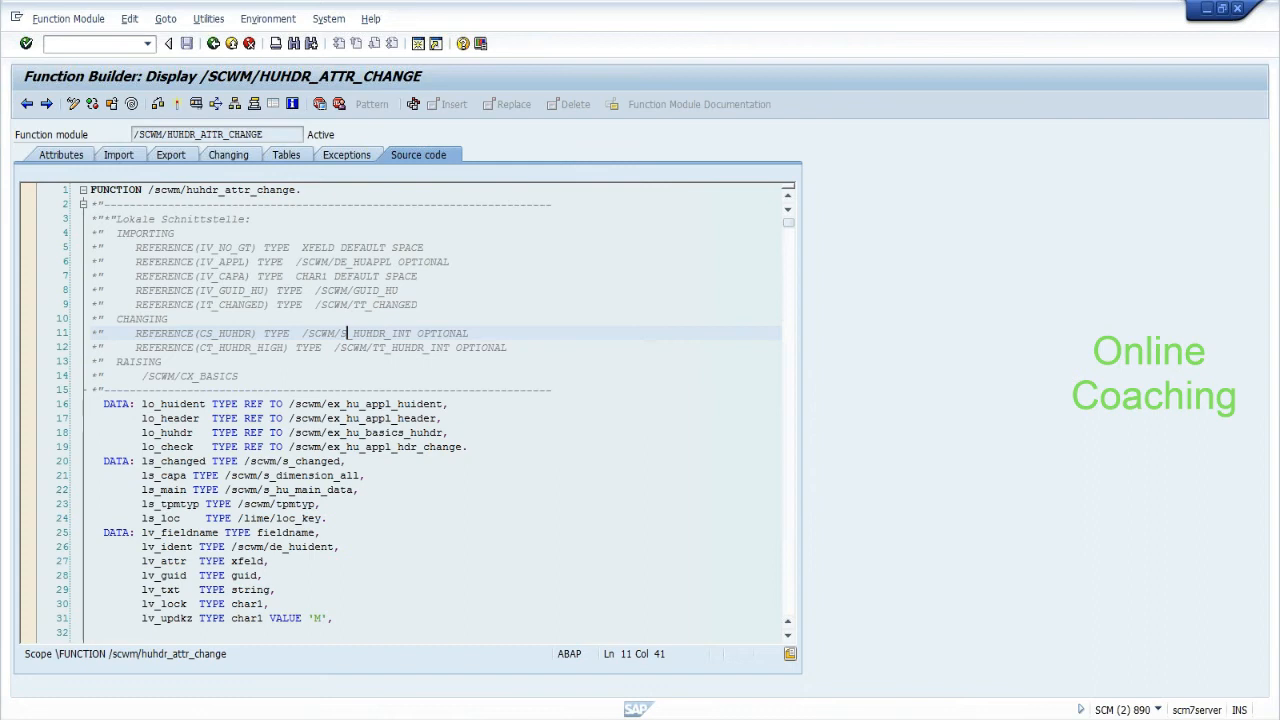
Return from the function module to the calling CHANGE_HUHDR method and bring up Notepad.
left_click_drag(340, 333, 388, 334)
left_click(213, 45)
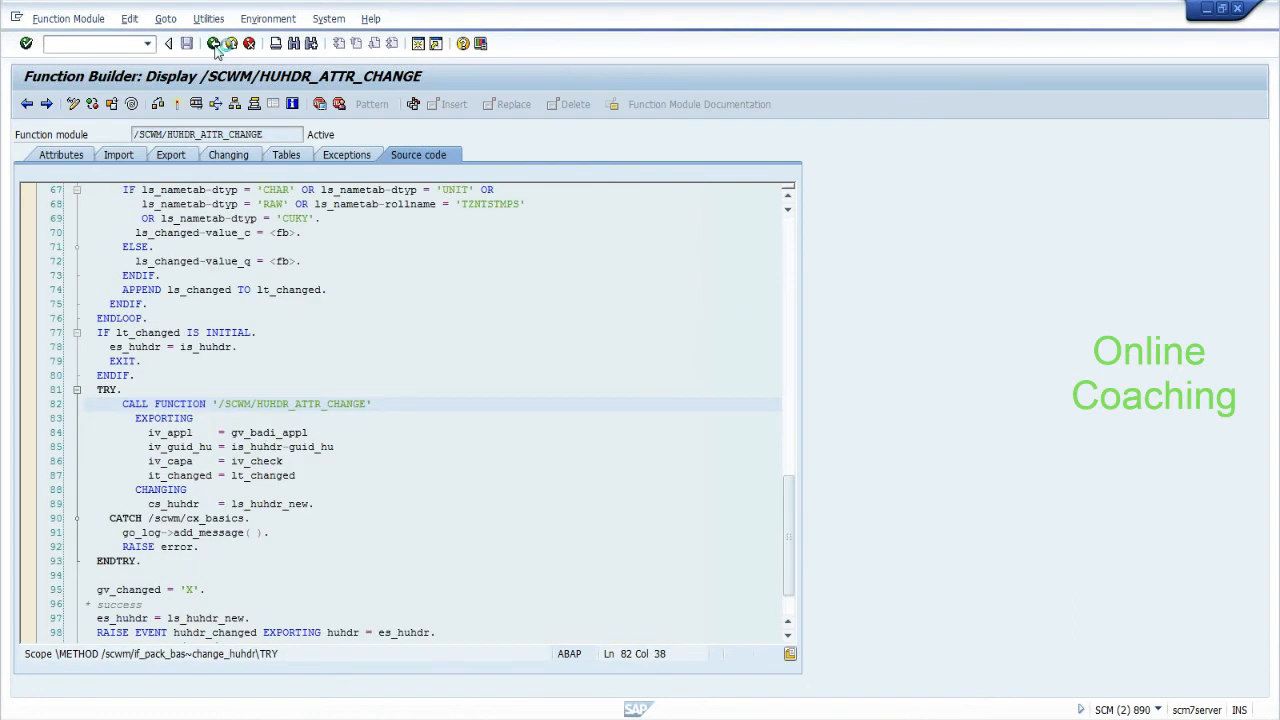
left_click_drag(303, 134, 131, 140)
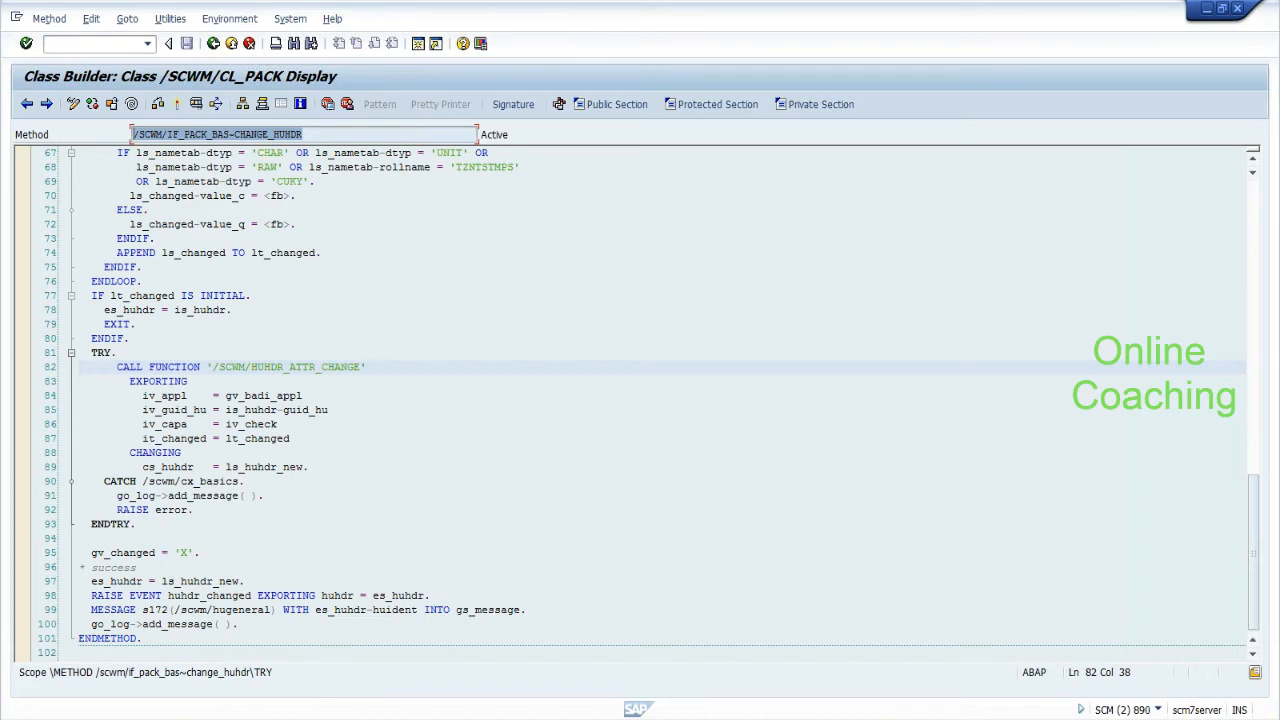
key("alt+Tab")
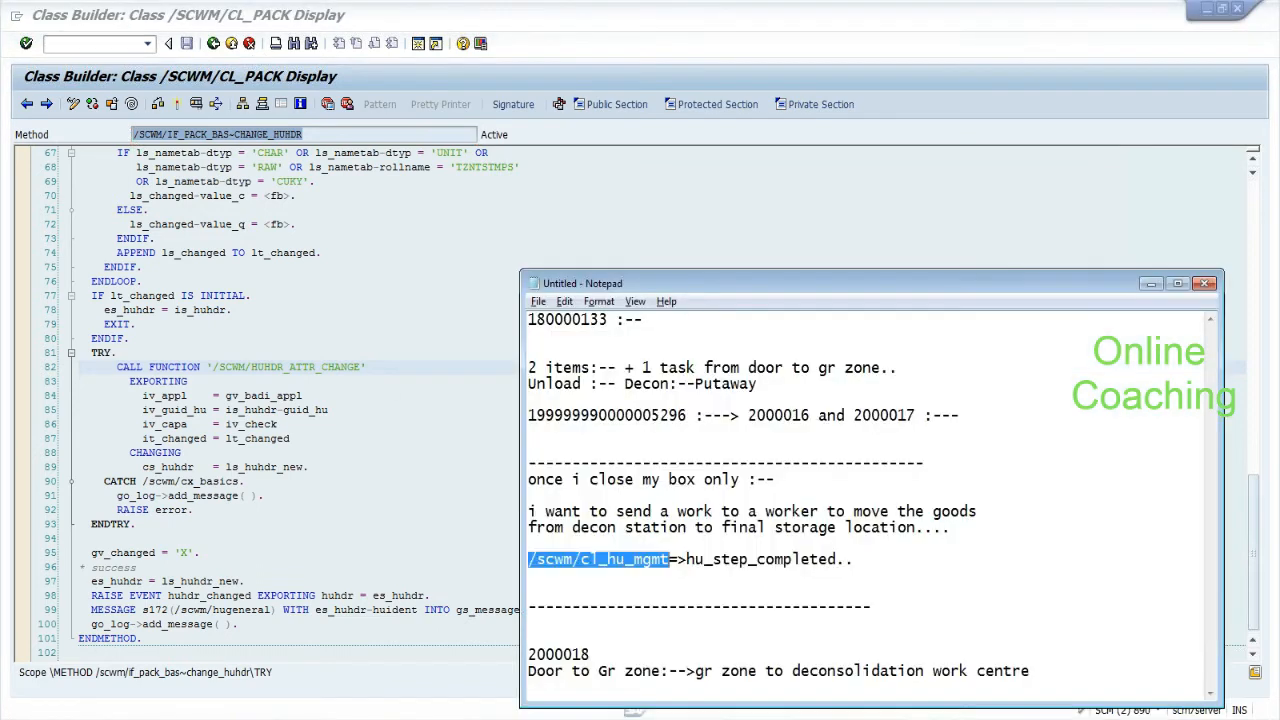
Insert the line 'decon:--Next screen to close box :--' above 'once i close my box only'.
left_click_drag(768, 280, 691, 114)
left_click_drag(450, 313, 560, 327)
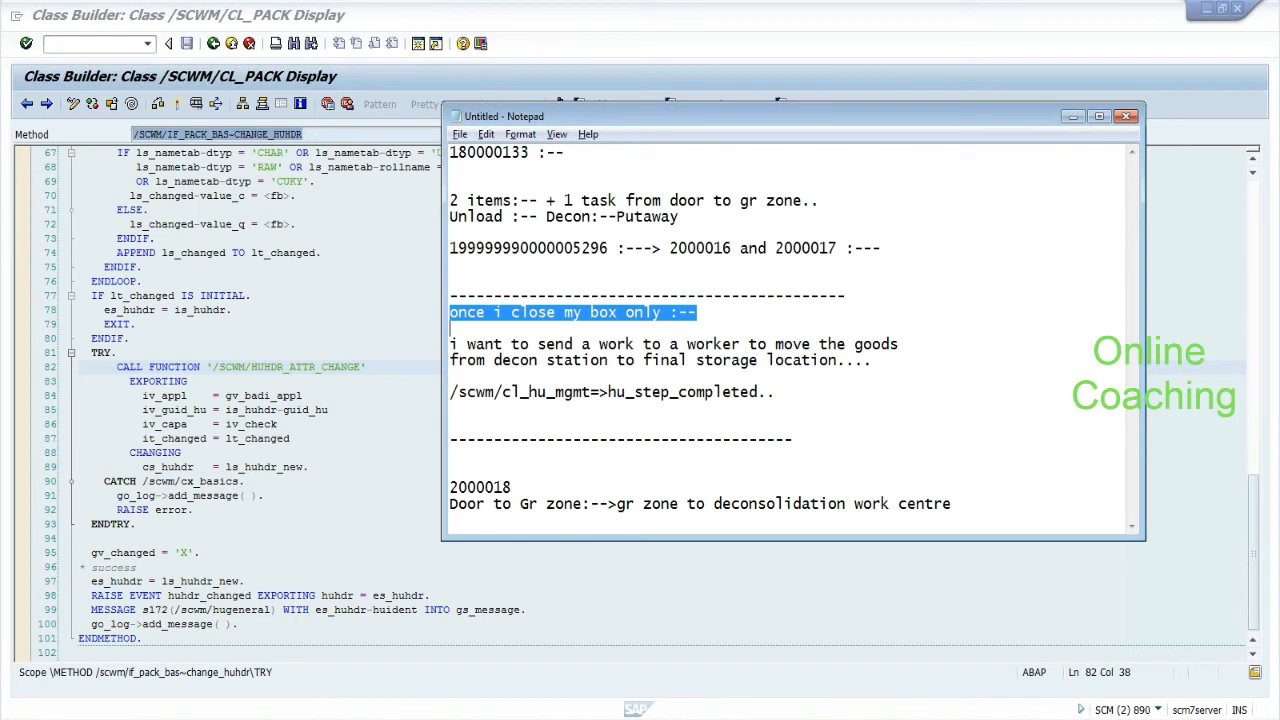
left_click(560, 328)
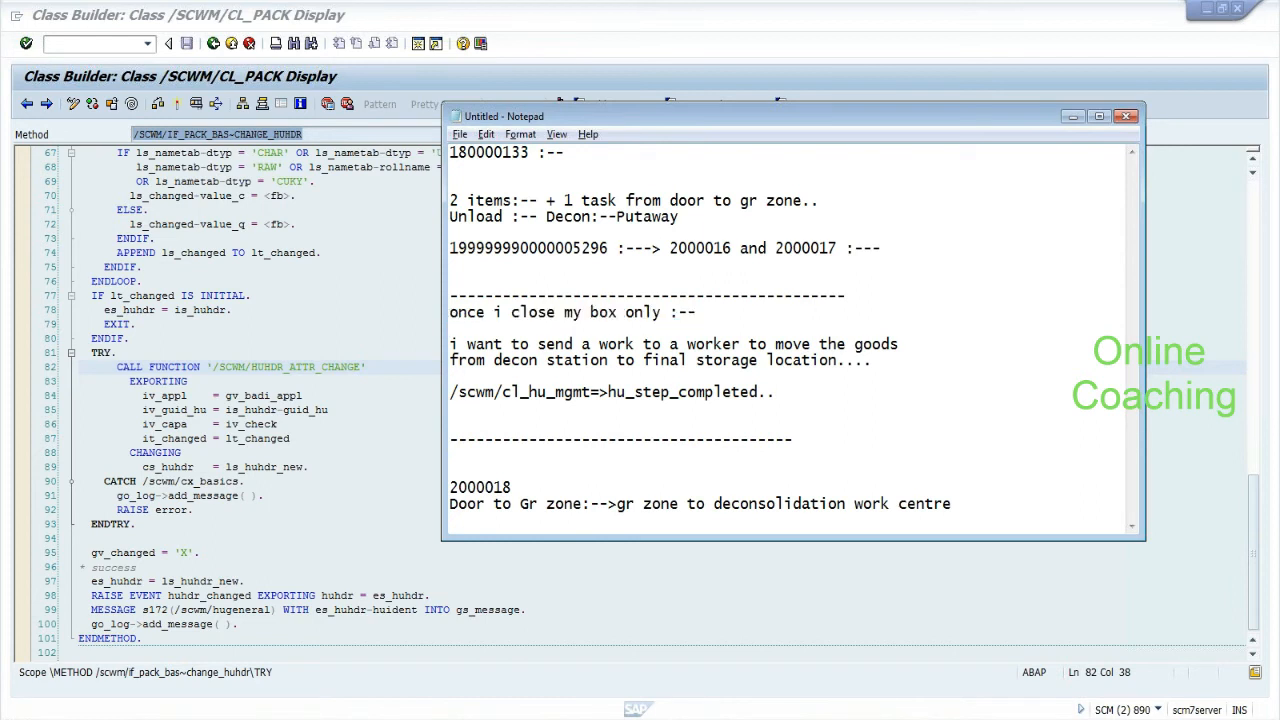
key("Return")
key("Return")
key("Return")
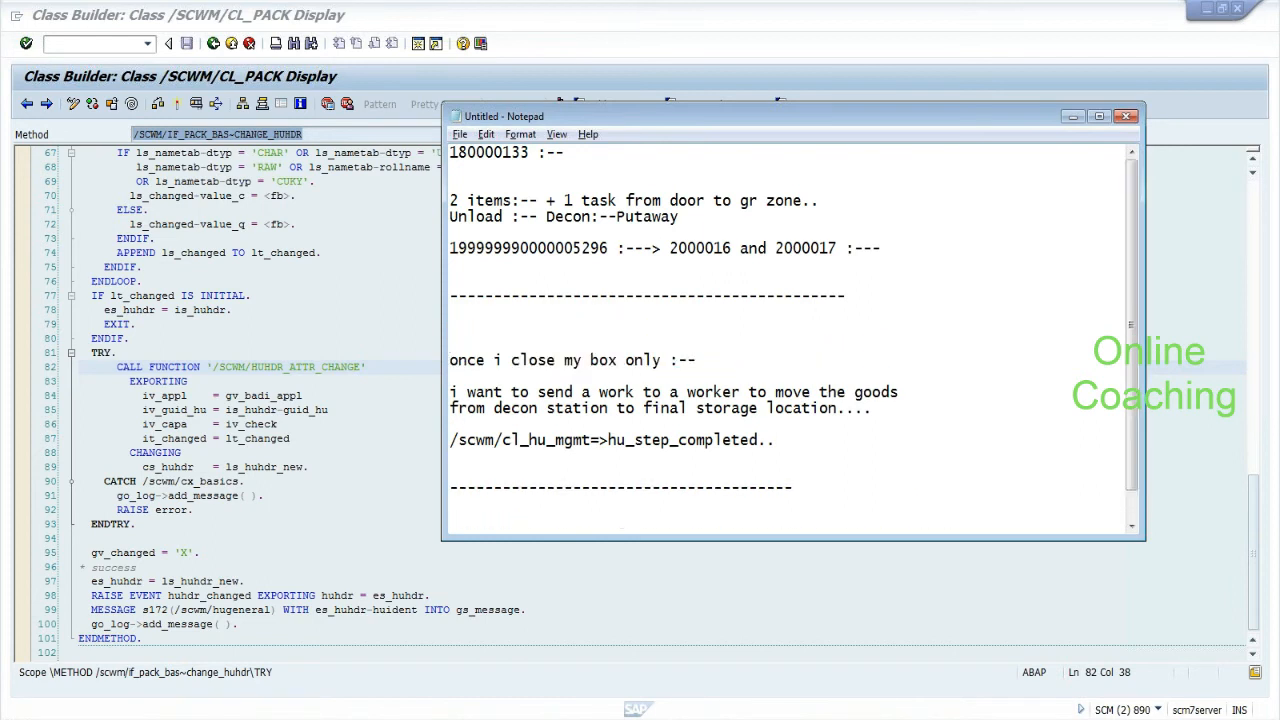
type("decon:--Next screen to close box :--")
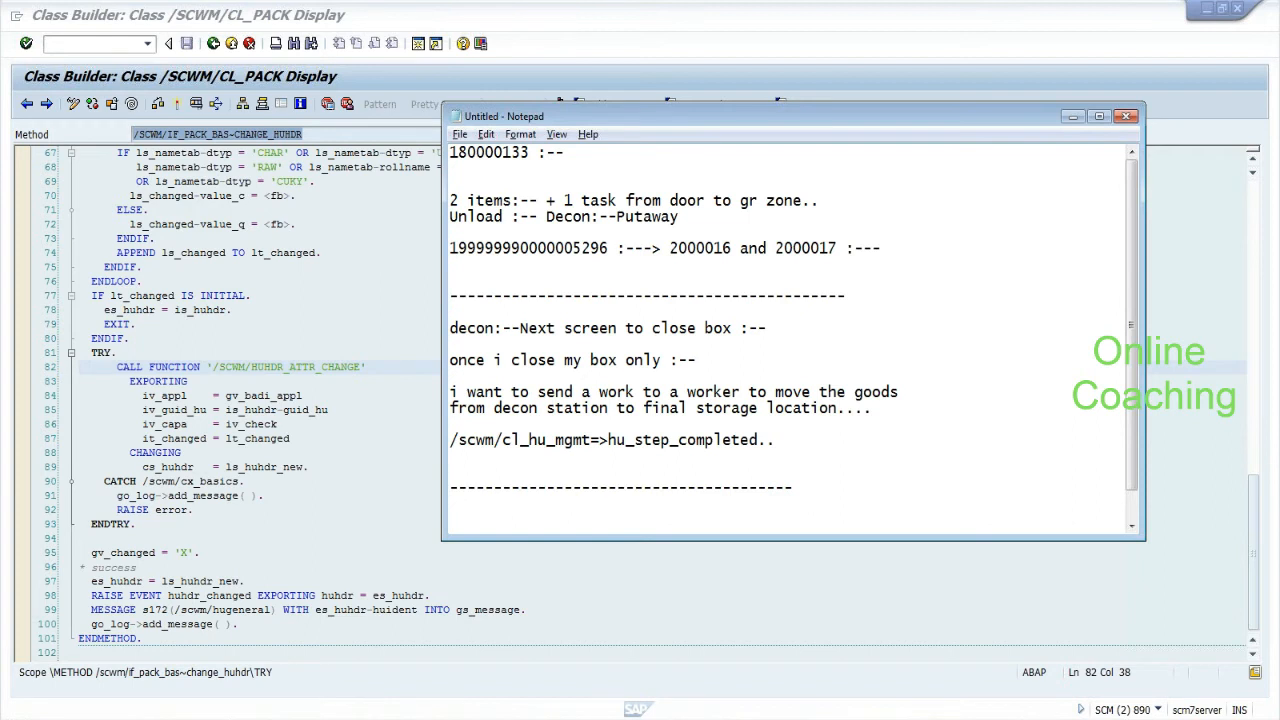
Append 'F2 to close:--' to the decon line, add a dashed divider below, and return to SAP.
left_click_drag(520, 328, 731, 328)
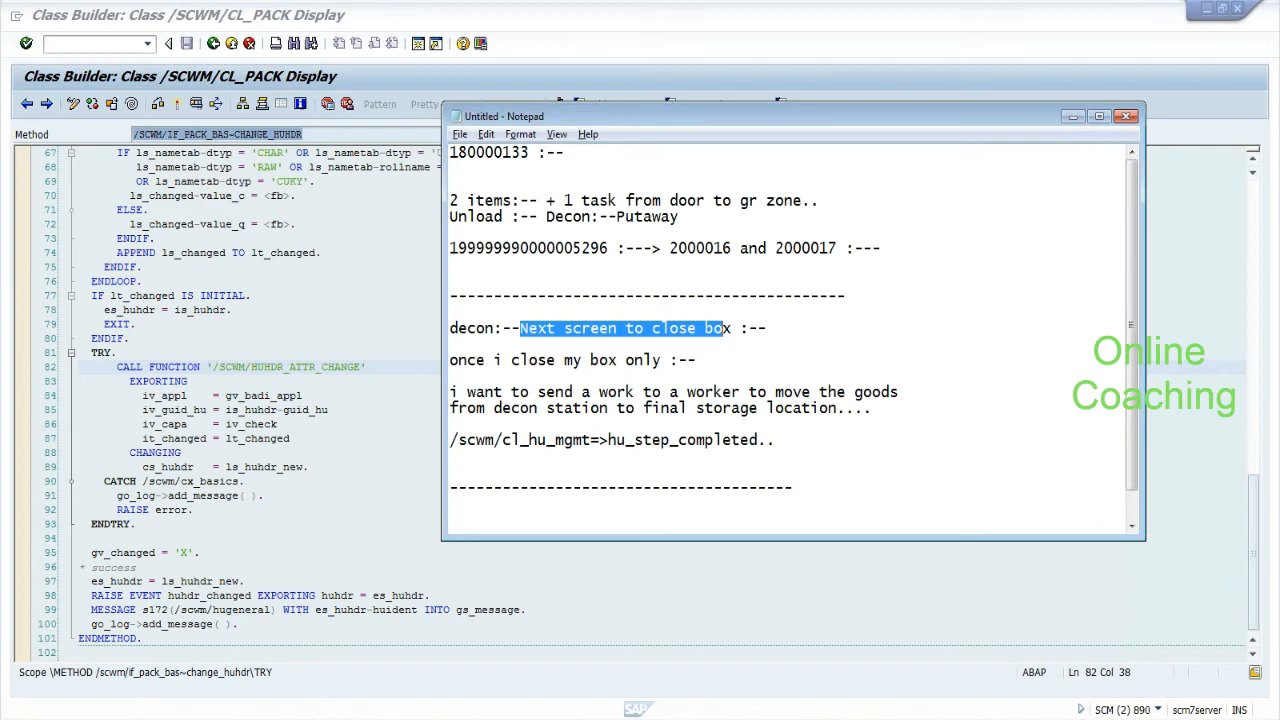
left_click(775, 328)
type("F")
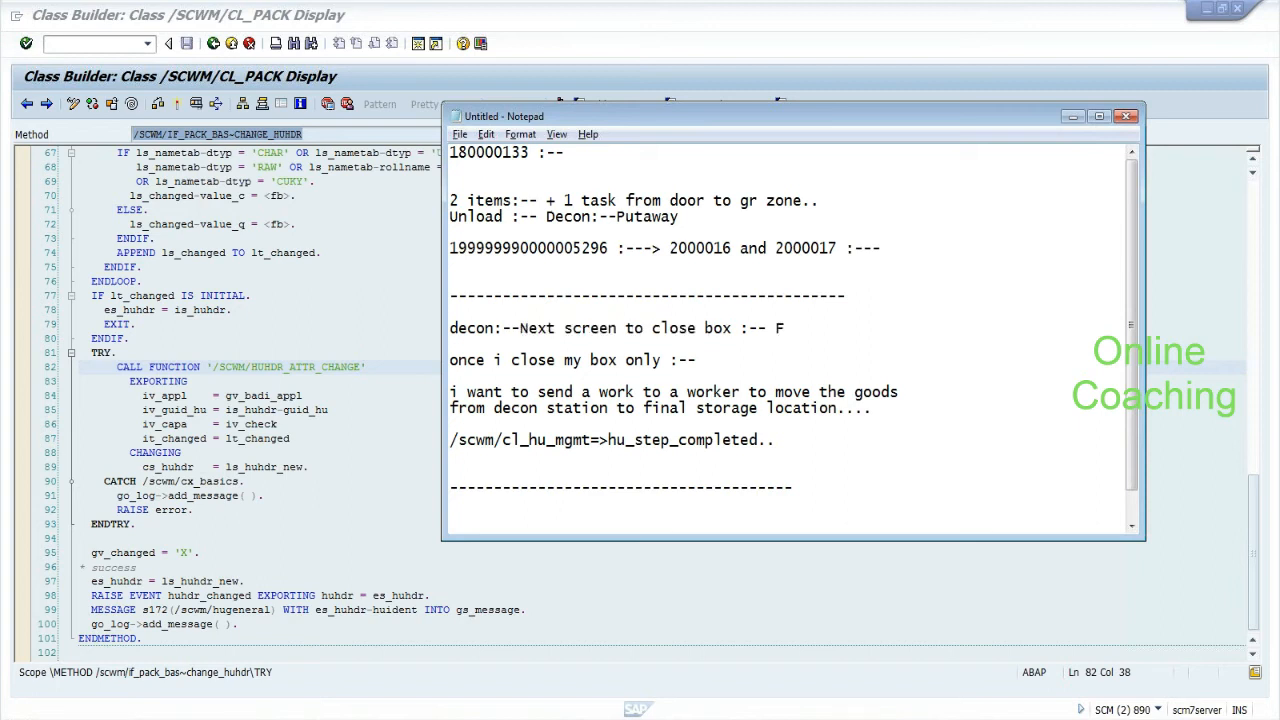
type("2 to close:--")
key("Return")
key("Return")
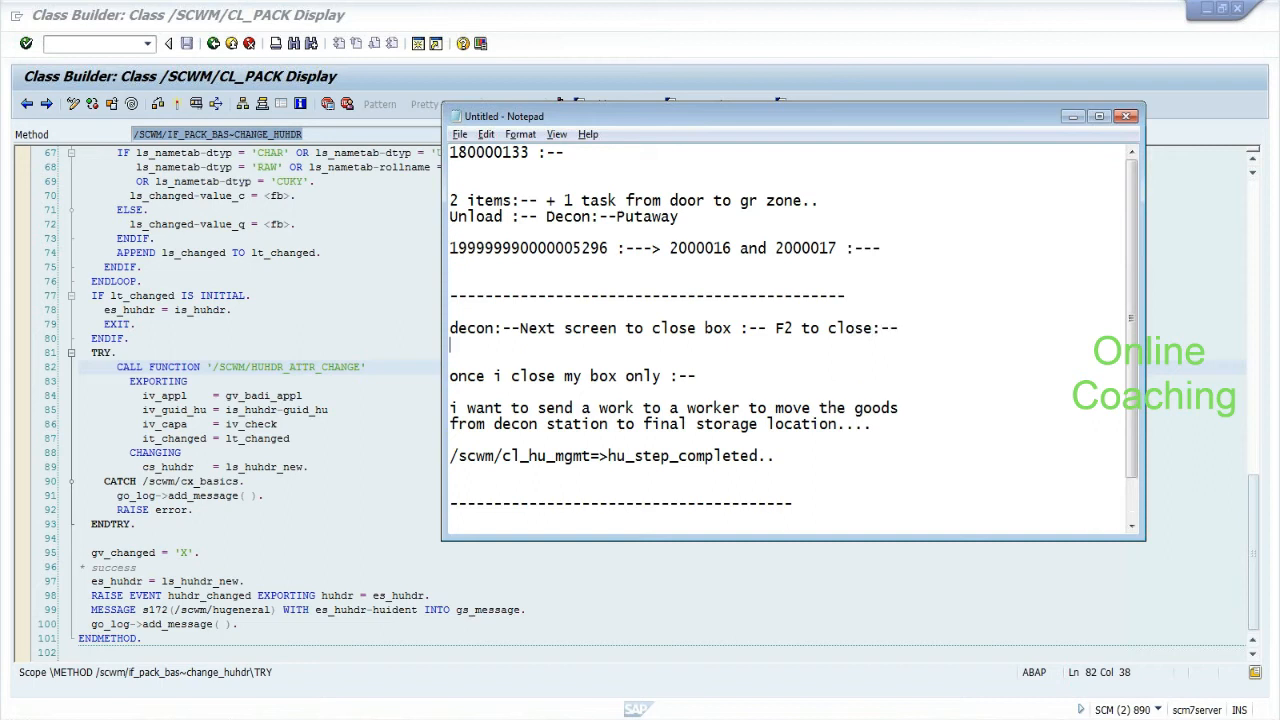
type("-------------------------------------------")
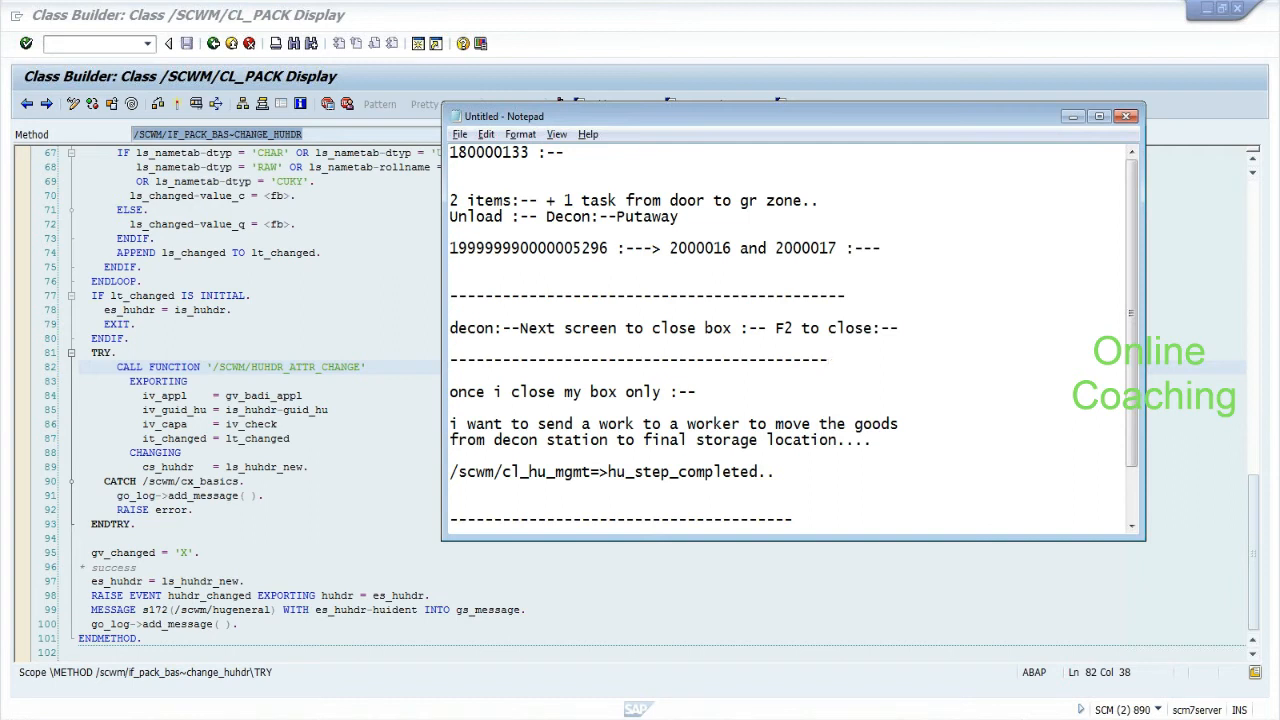
left_click_drag(449, 328, 891, 328)
left_click(520, 328)
left_click_drag(520, 328, 905, 343)
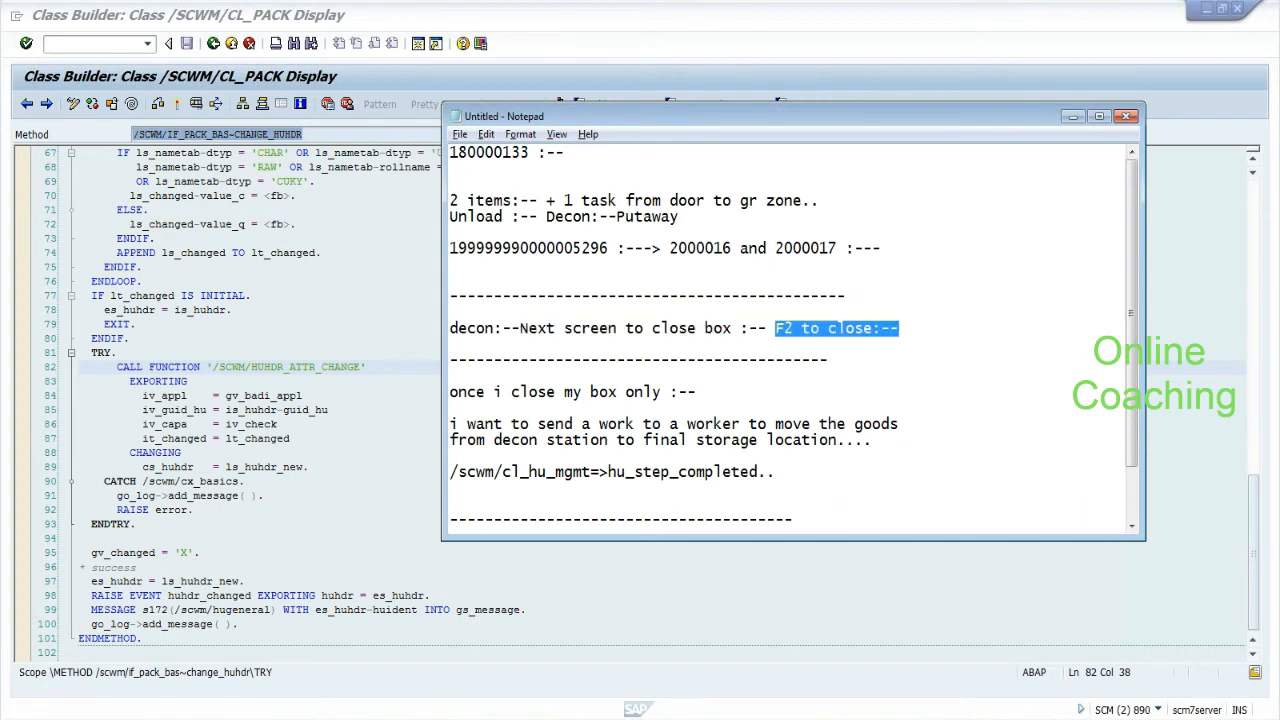
left_click(828, 359)
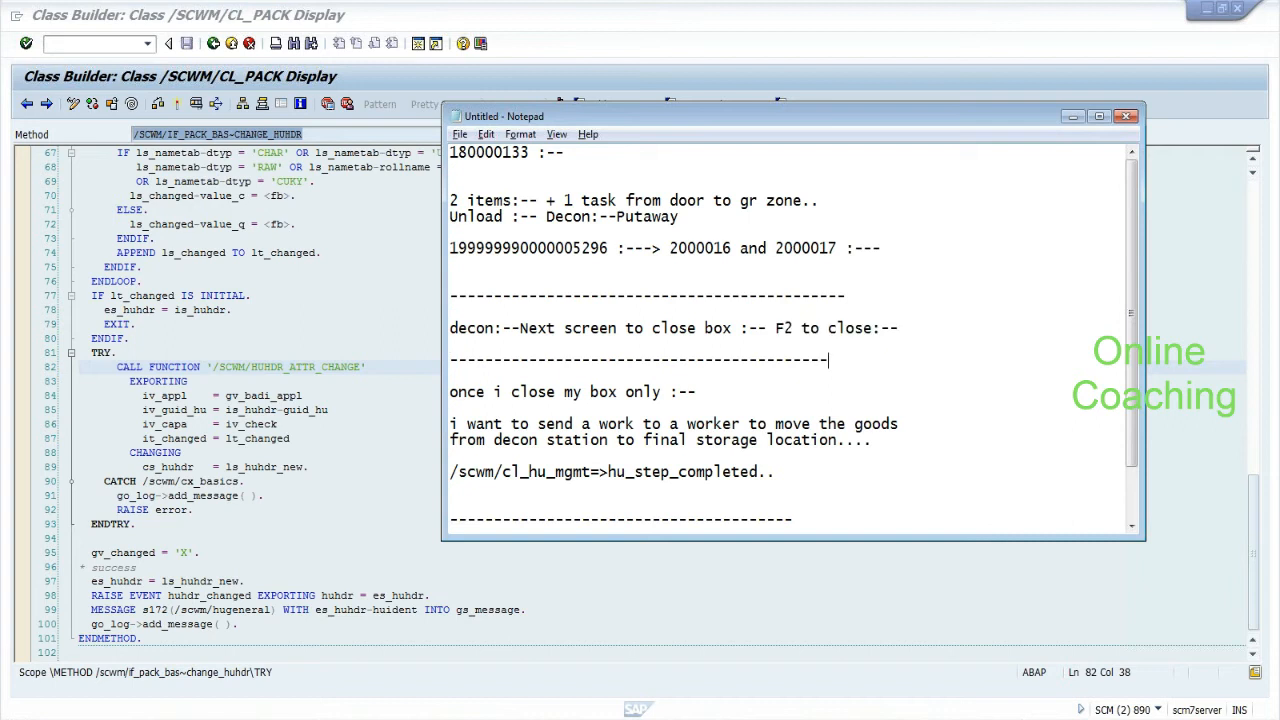
key("alt+Tab")
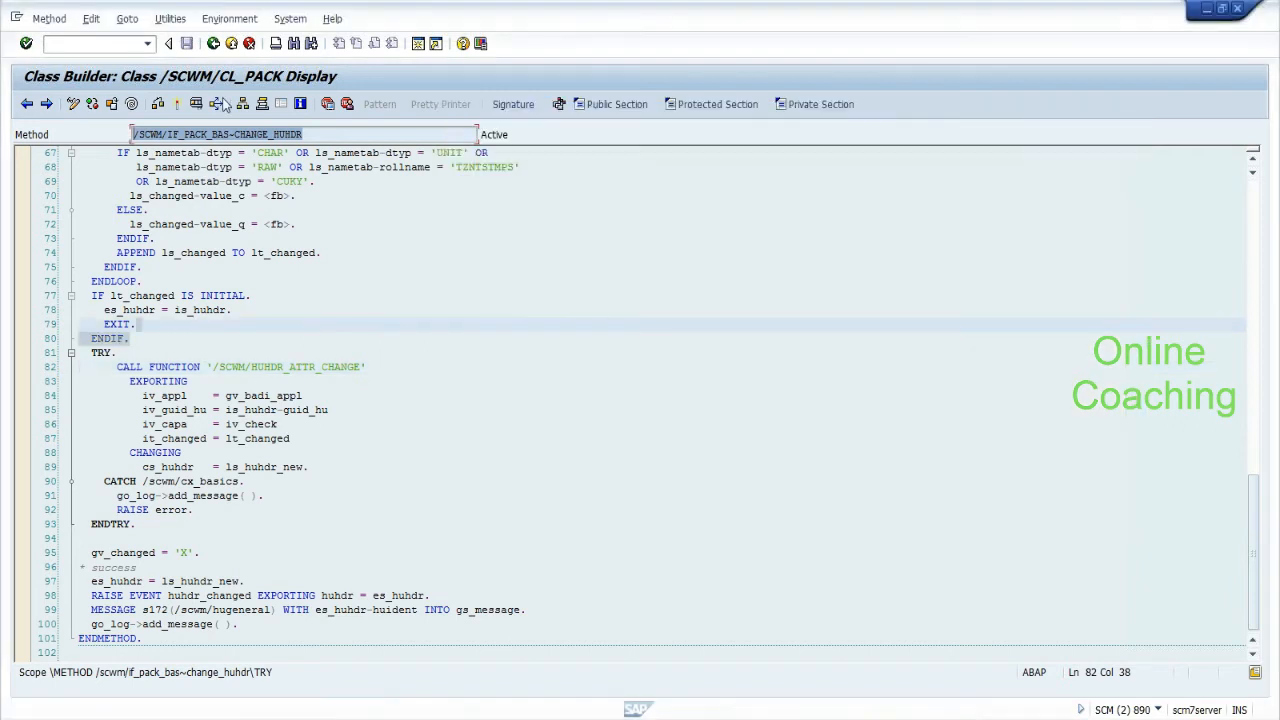
Back out of the Class Builder three levels to SAP Easy Access and bring Notepad forward.
left_click(214, 46)
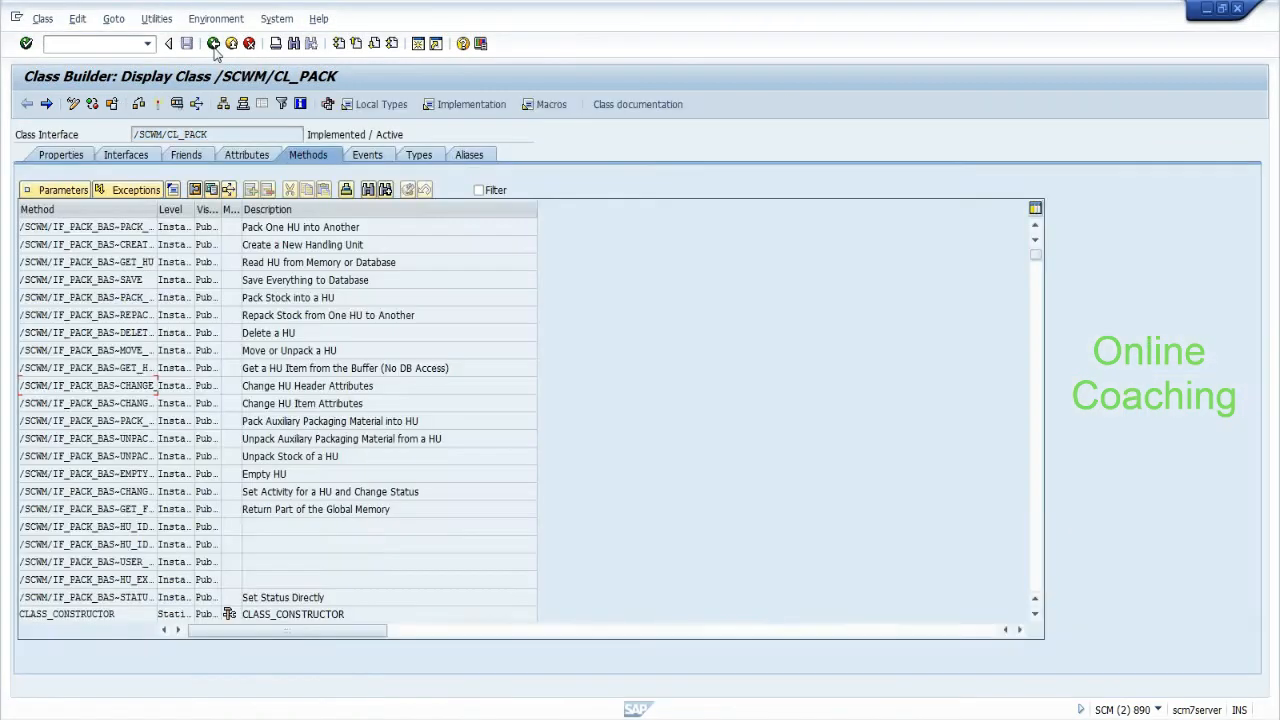
left_click(214, 46)
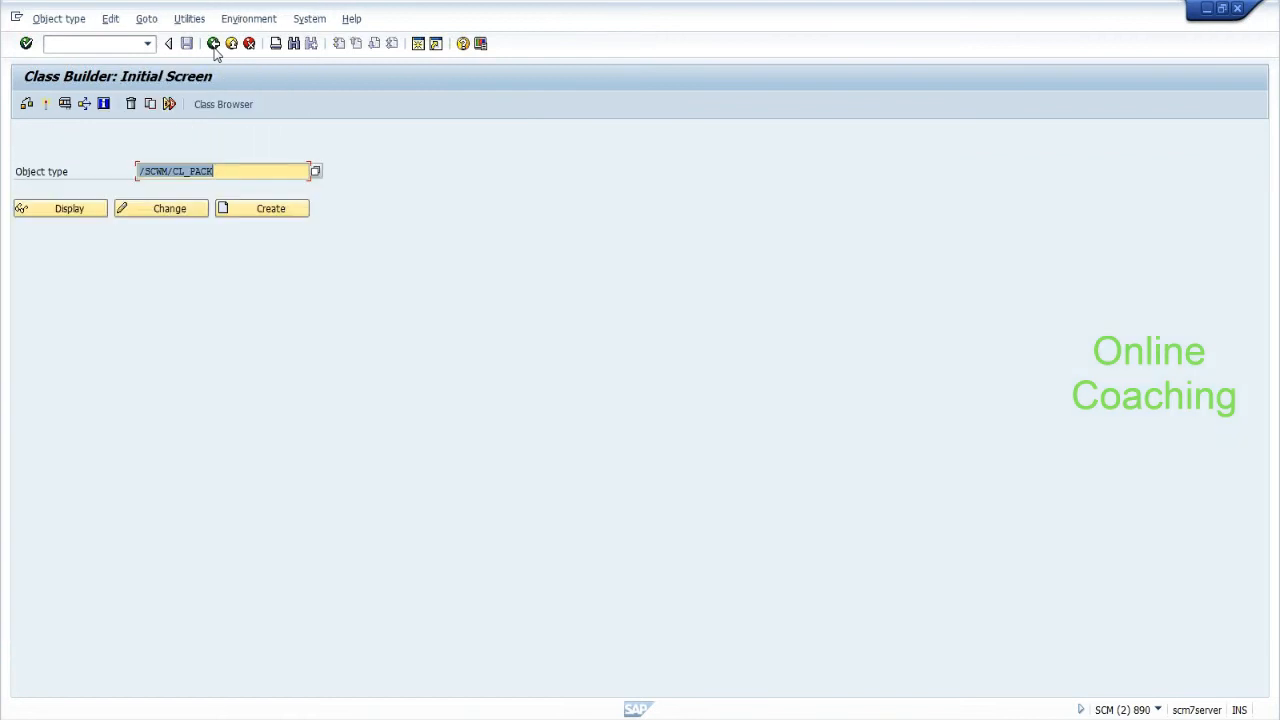
left_click(214, 46)
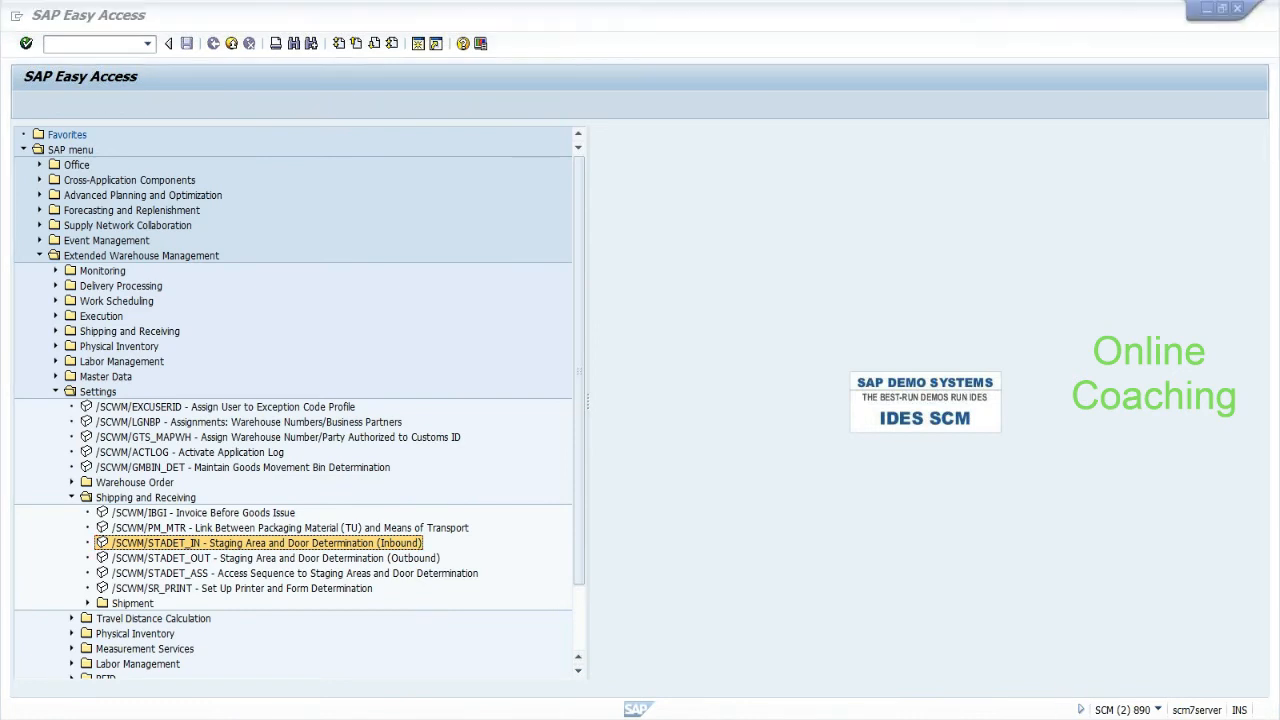
left_click(1023, 713)
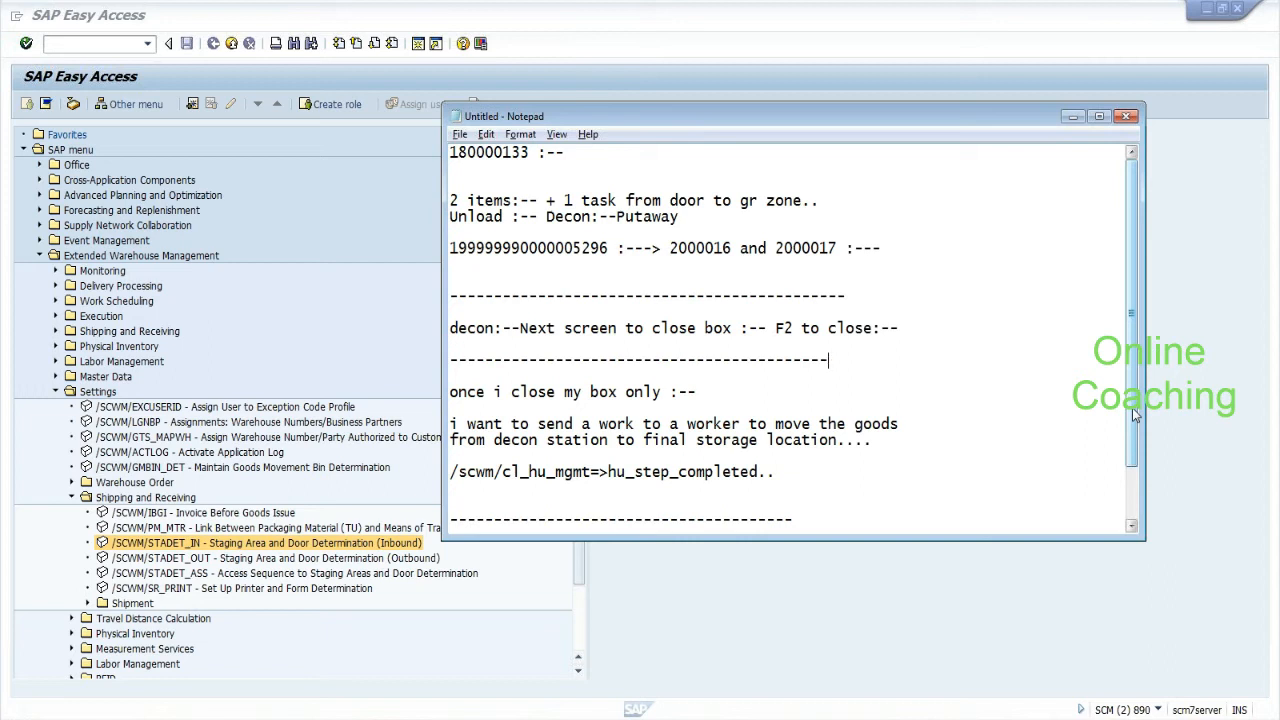
Add blank lines under the existing divider and type a second row of dashes.
key("Return")
key("Return")
key("Return")
key("Return")
type("-")
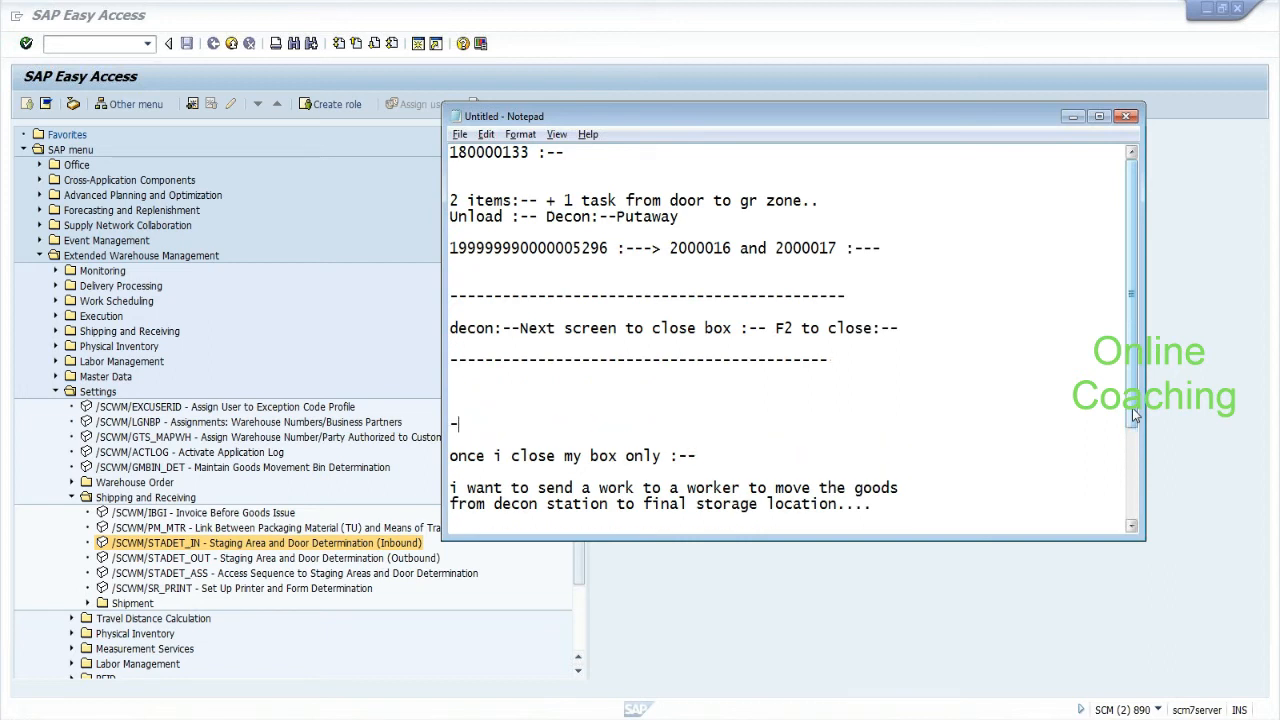
type("------------------------------------------")
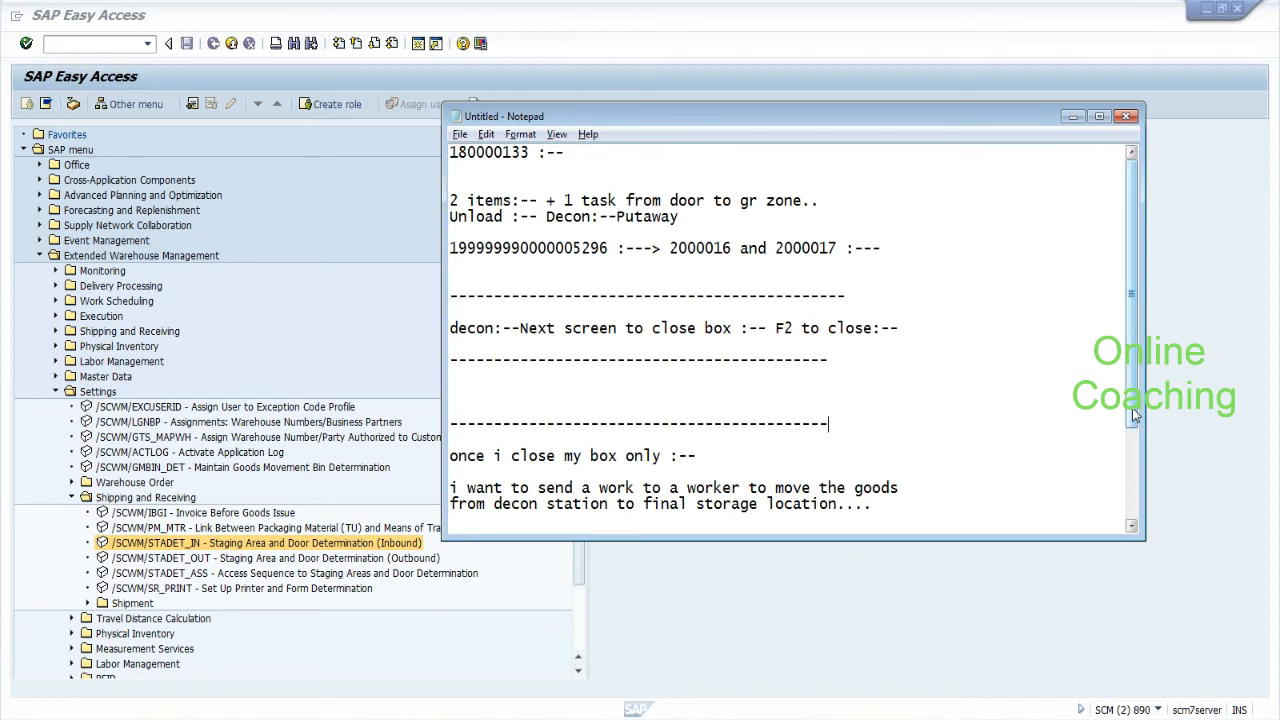
key("alt+Tab")
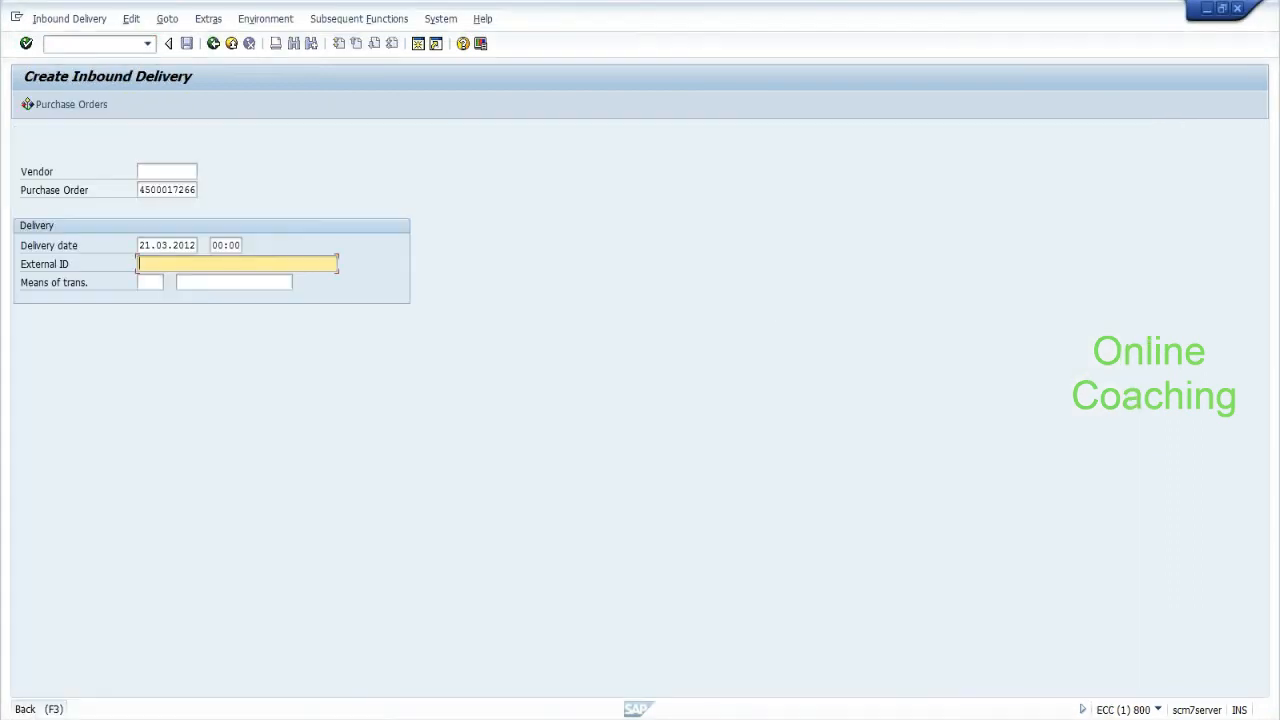
Set the external ID to test_srmar317 and load the delivery items.
key("Down")
key("Down")
key("Return")
key("BackSpace")
type("7")
key("Return")
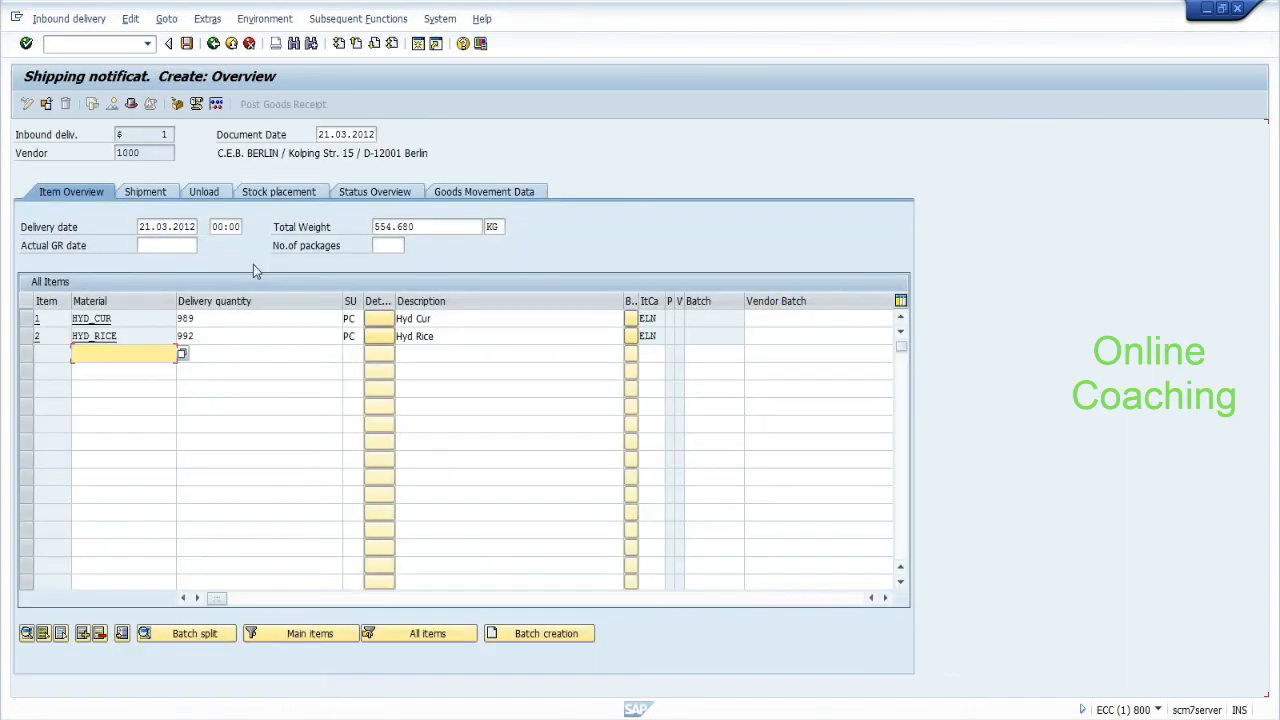
Delete the HYD_RICE item, set HYD_CUR's quantity to 1, and select it for packing.
left_click(27, 337)
left_click(99, 636)
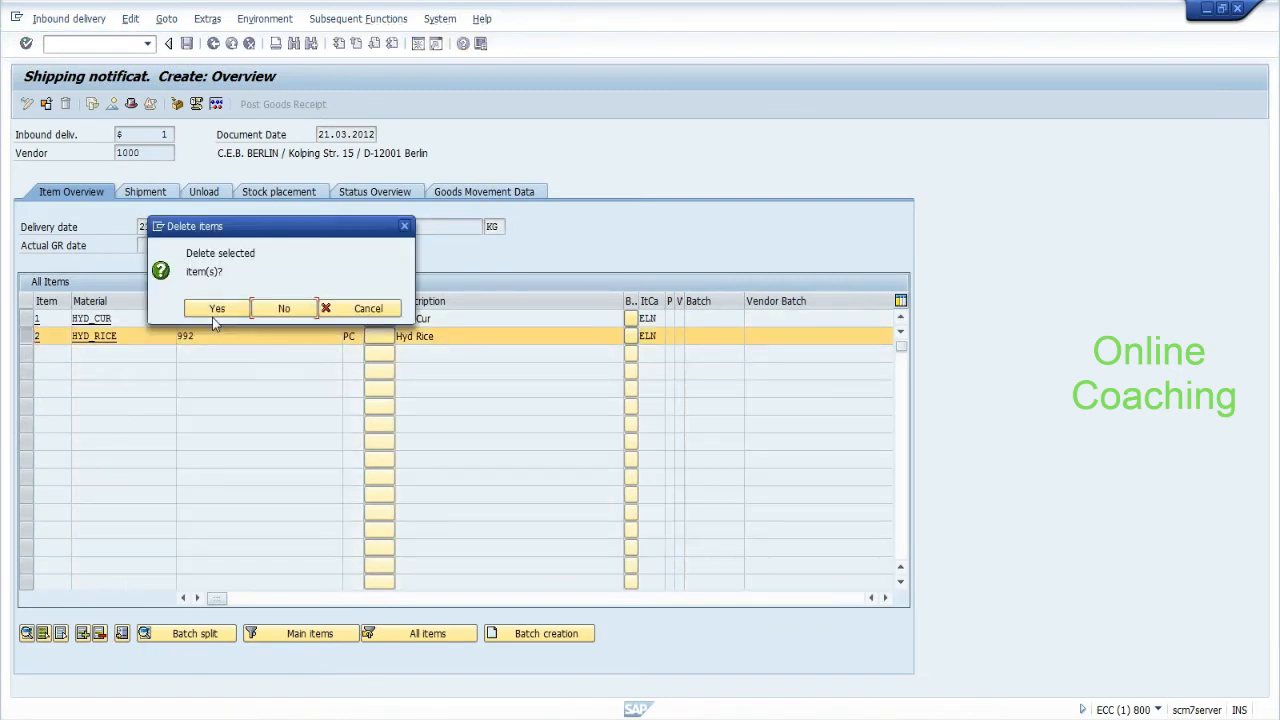
left_click(220, 312)
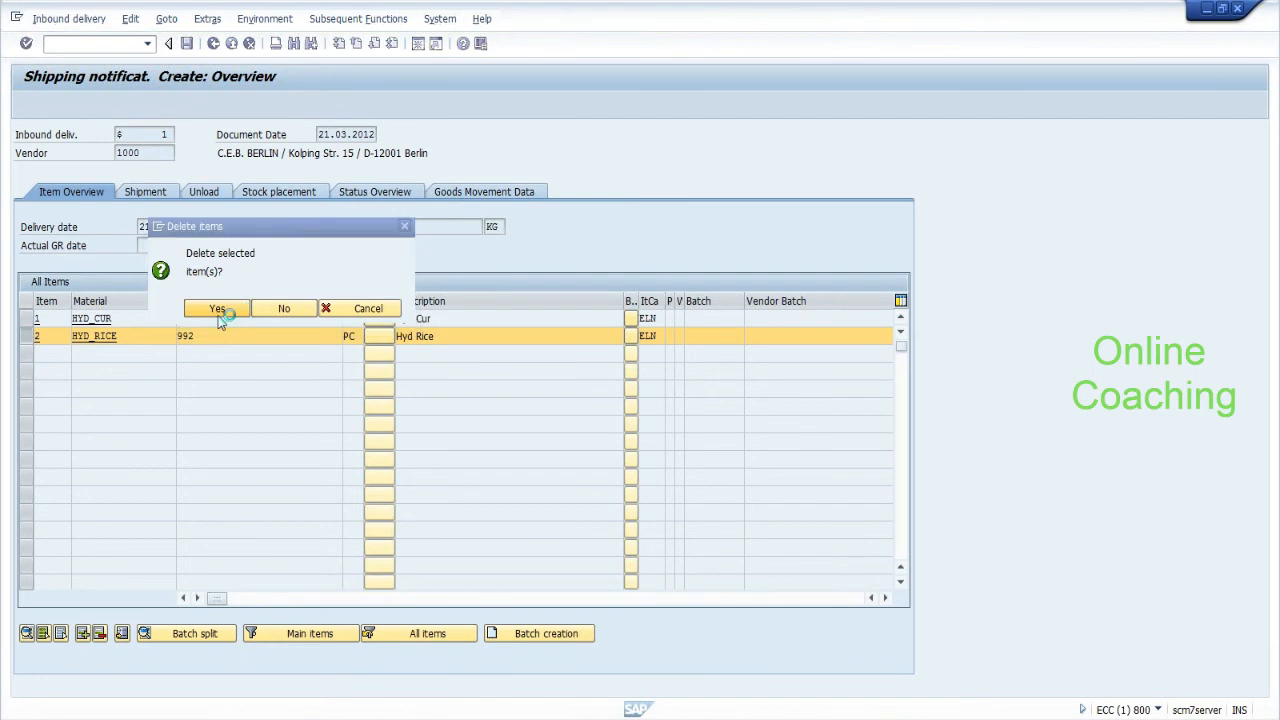
left_click_drag(214, 319, 178, 327)
key("BackSpace")
type("1")
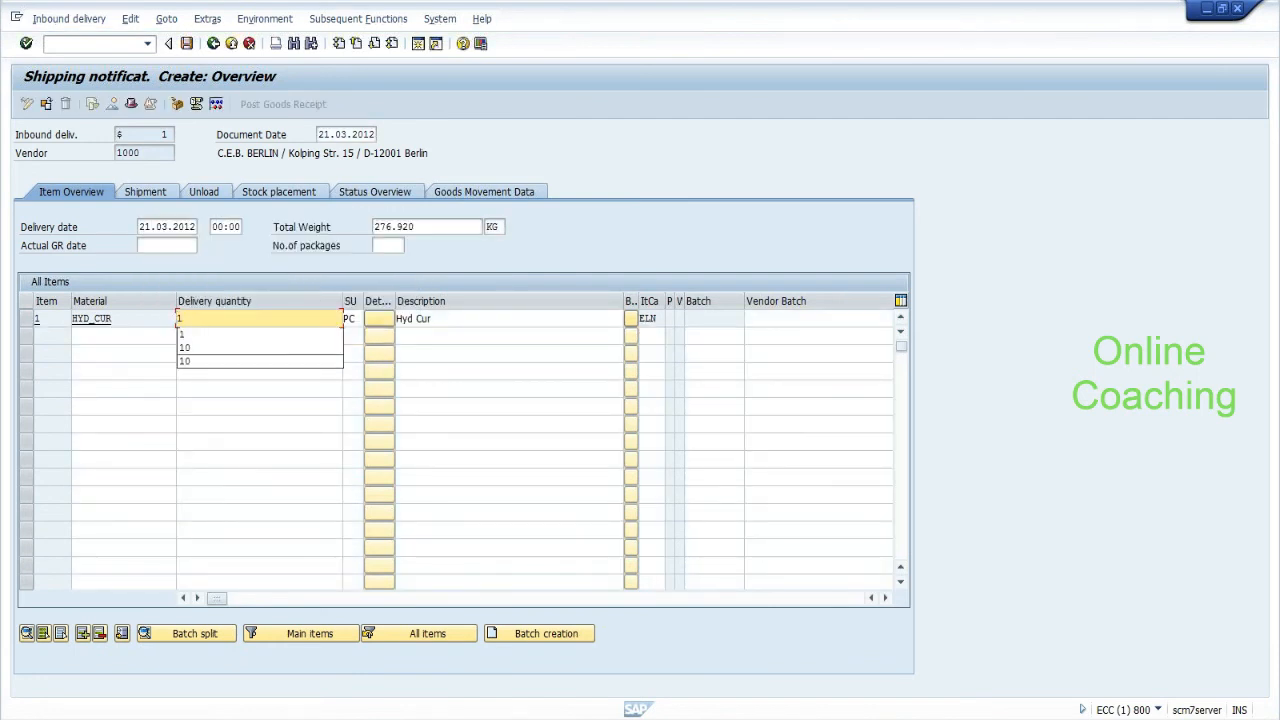
left_click(27, 318)
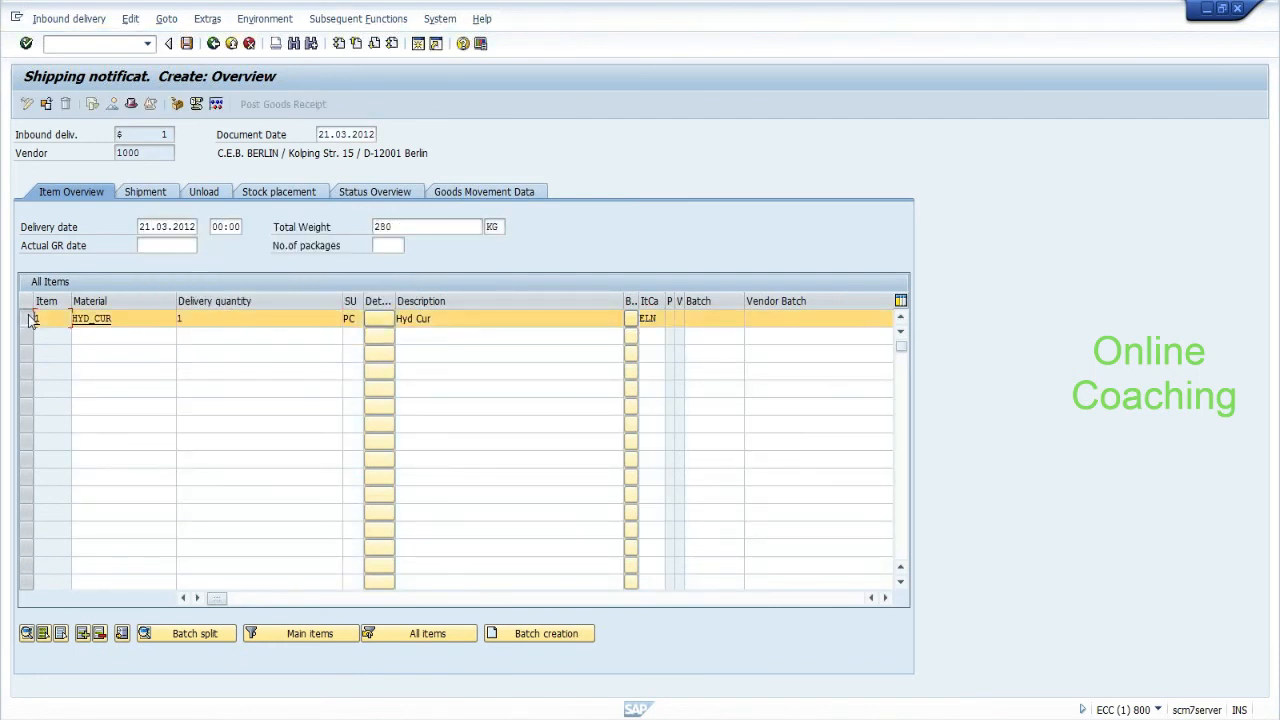
left_click(176, 106)
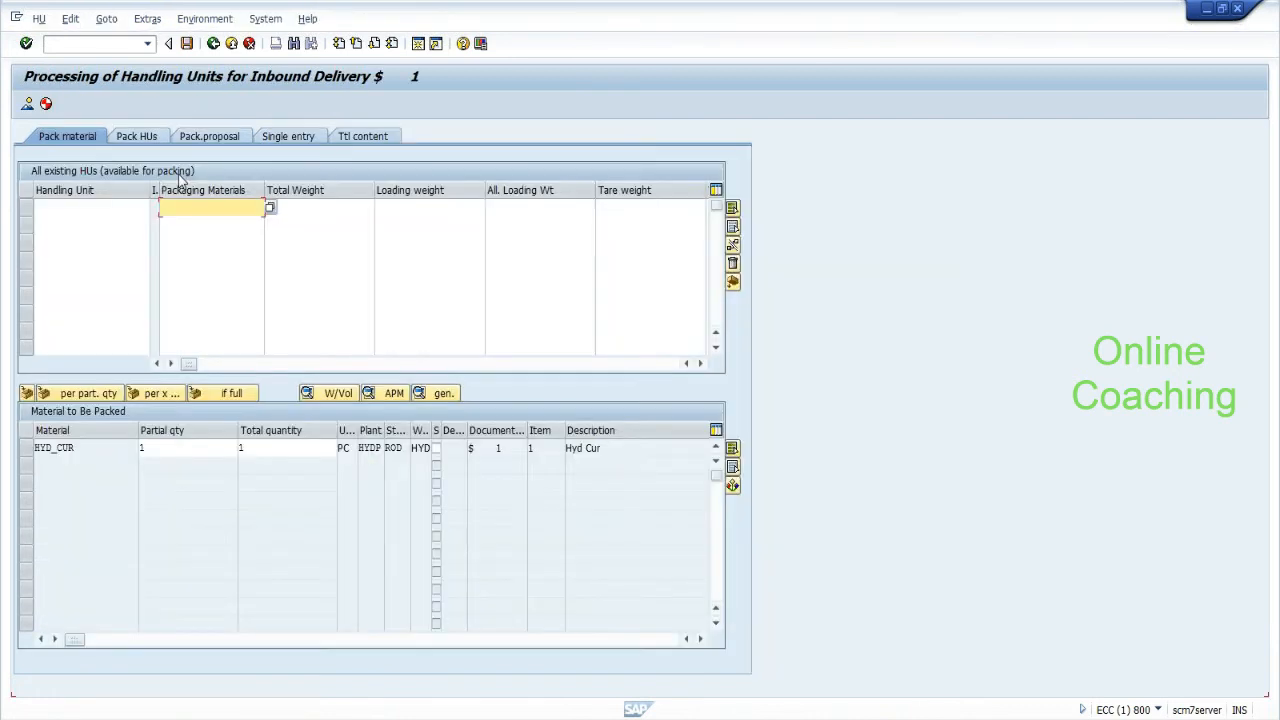
Create a pk-095 handling unit, pack HYD_CUR into it, and save the shipping notification.
left_click(187, 208)
left_click(188, 222)
key("Return")
left_click(26, 448)
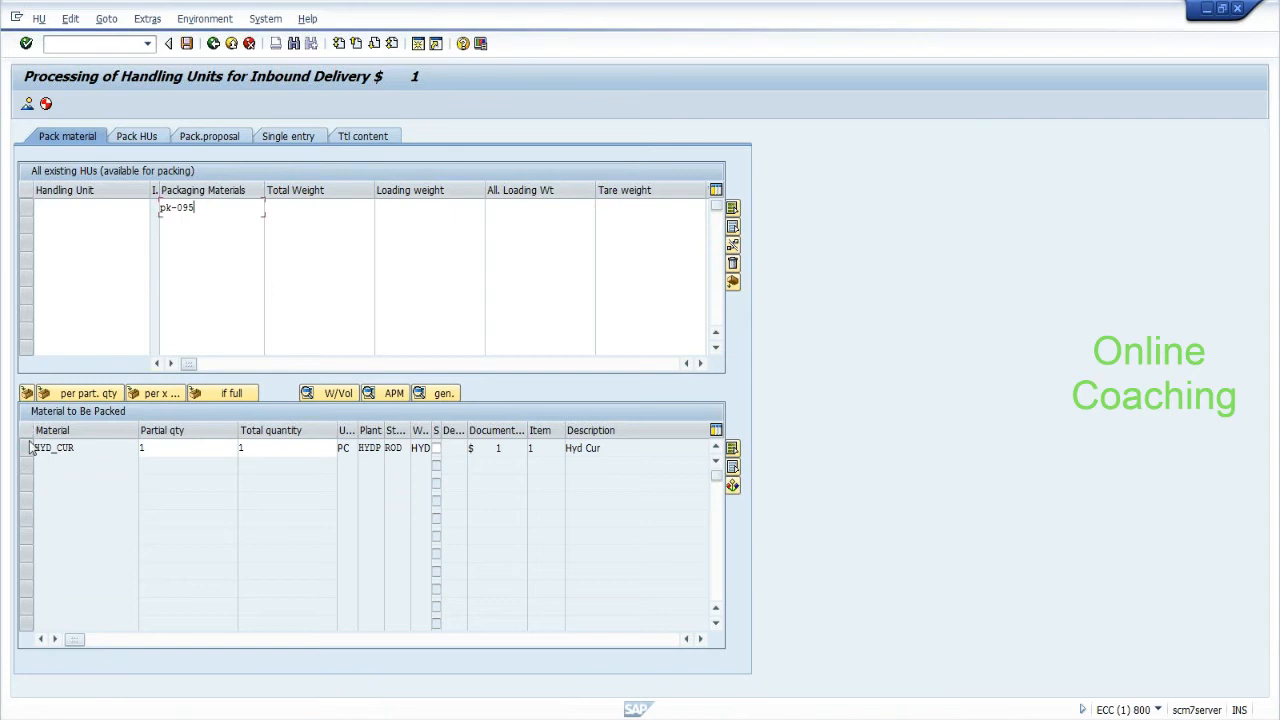
left_click(26, 207)
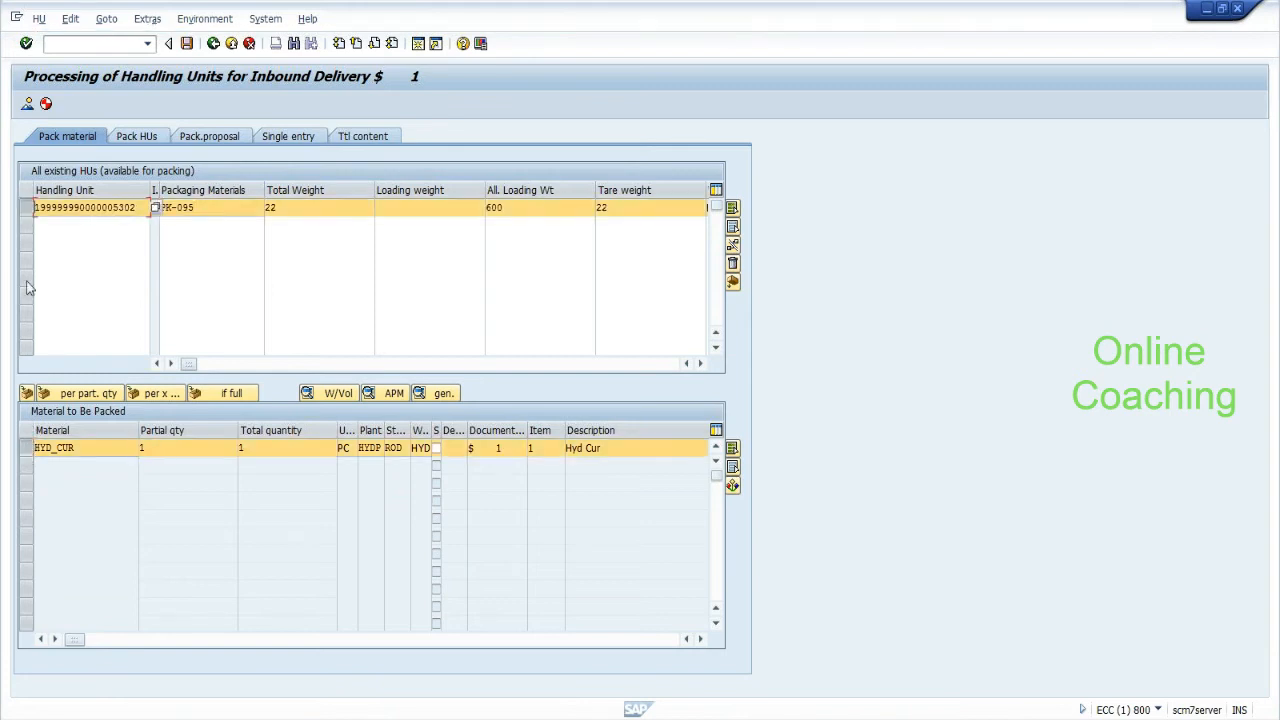
left_click(28, 393)
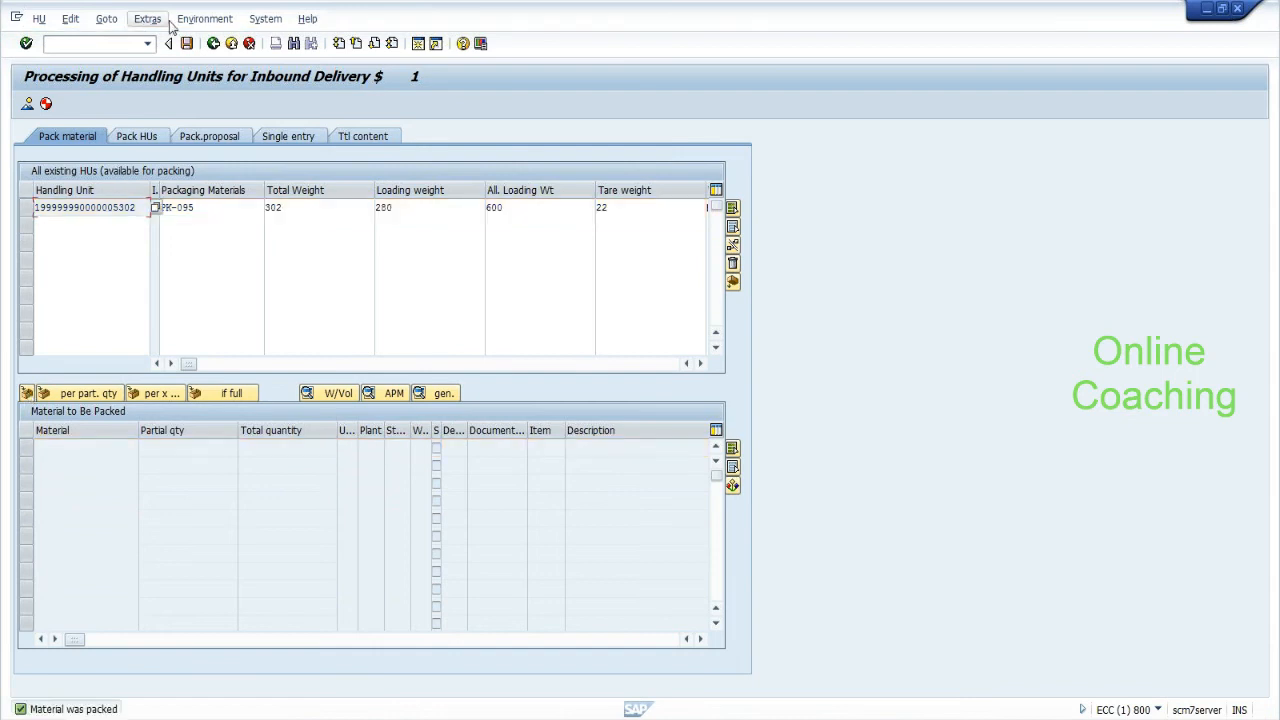
left_click(186, 44)
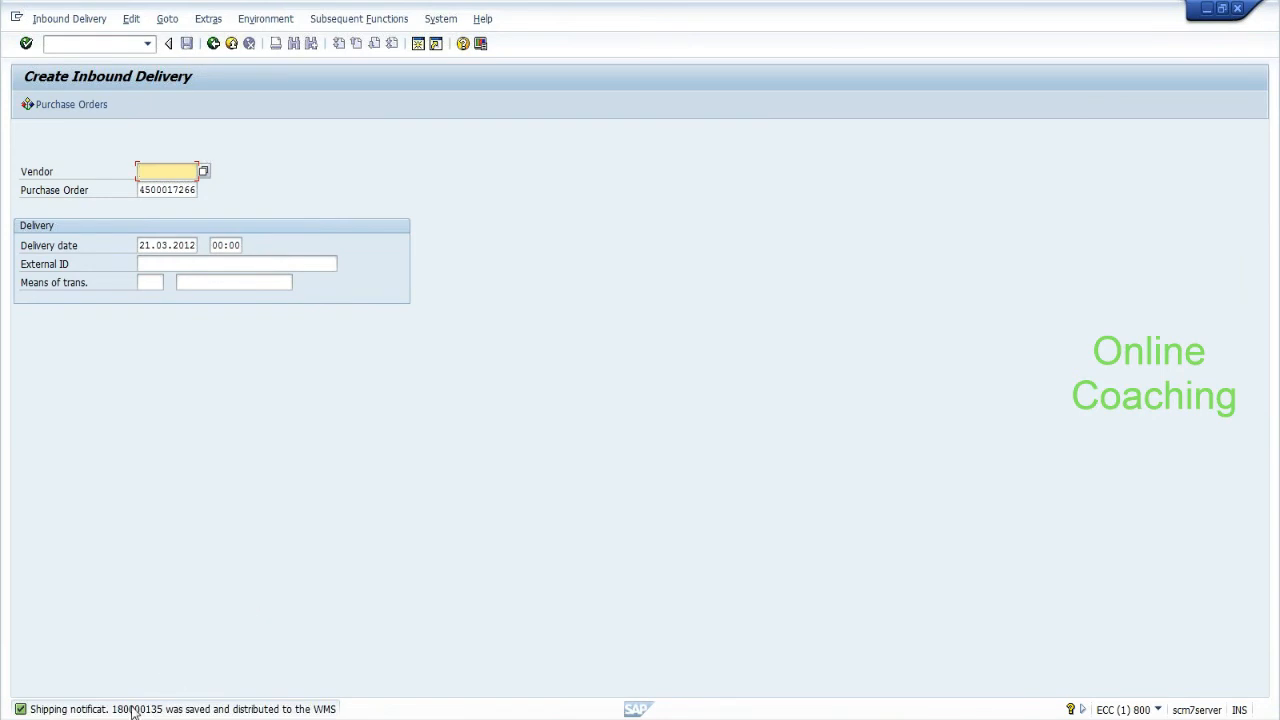
In EWM, start the inbound delivery maintenance transaction /n/scwm/prdi.
key("alt+Tab")
key("alt+Tab")
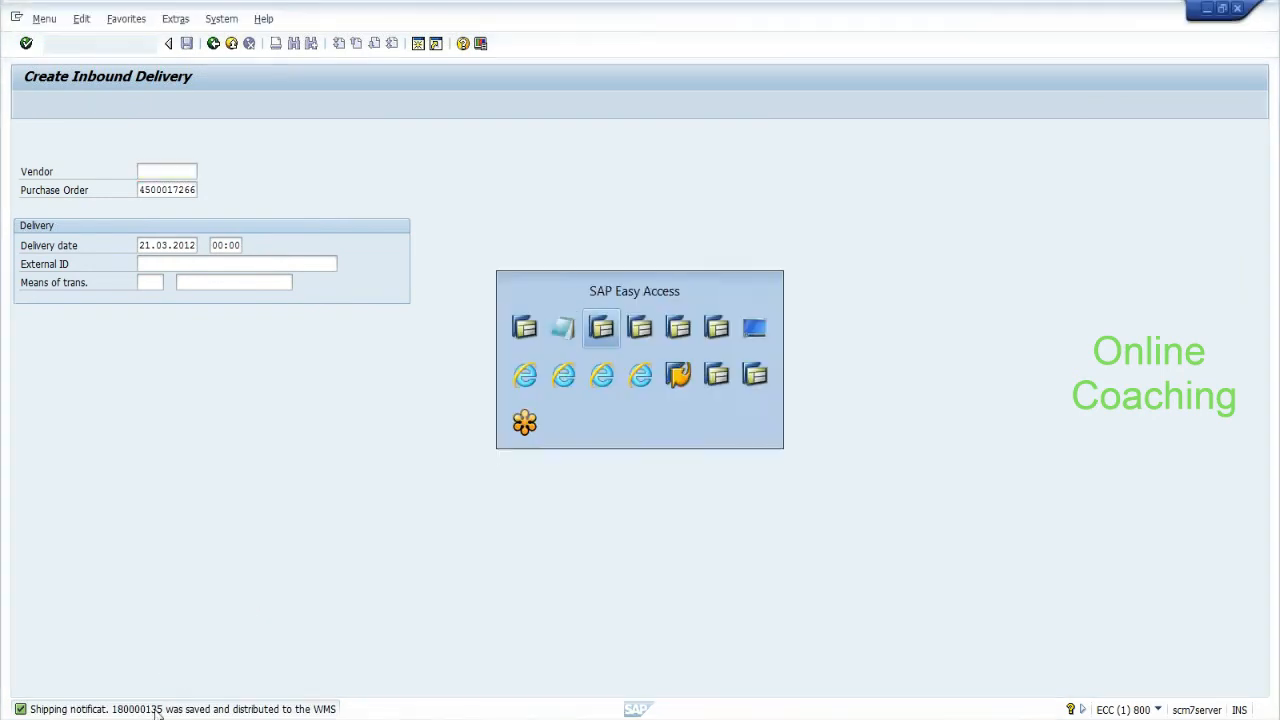
type("/n/scwm/")
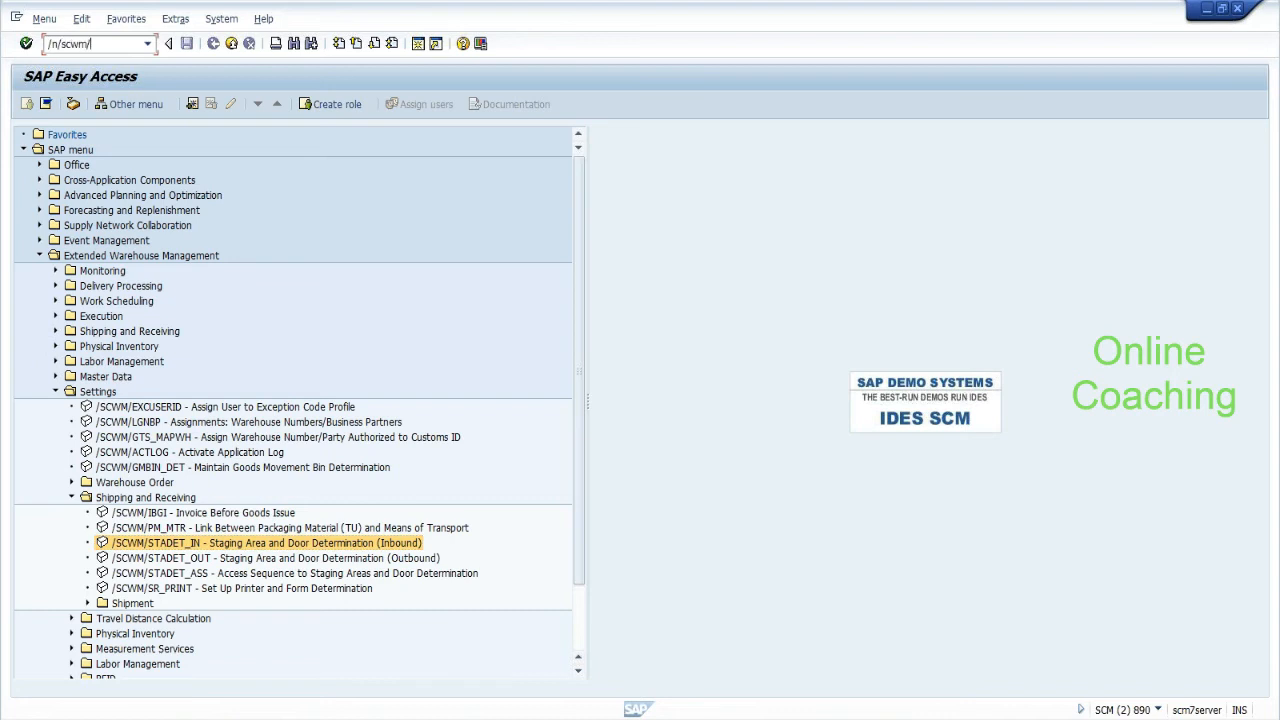
type("prdi")
key("Return")
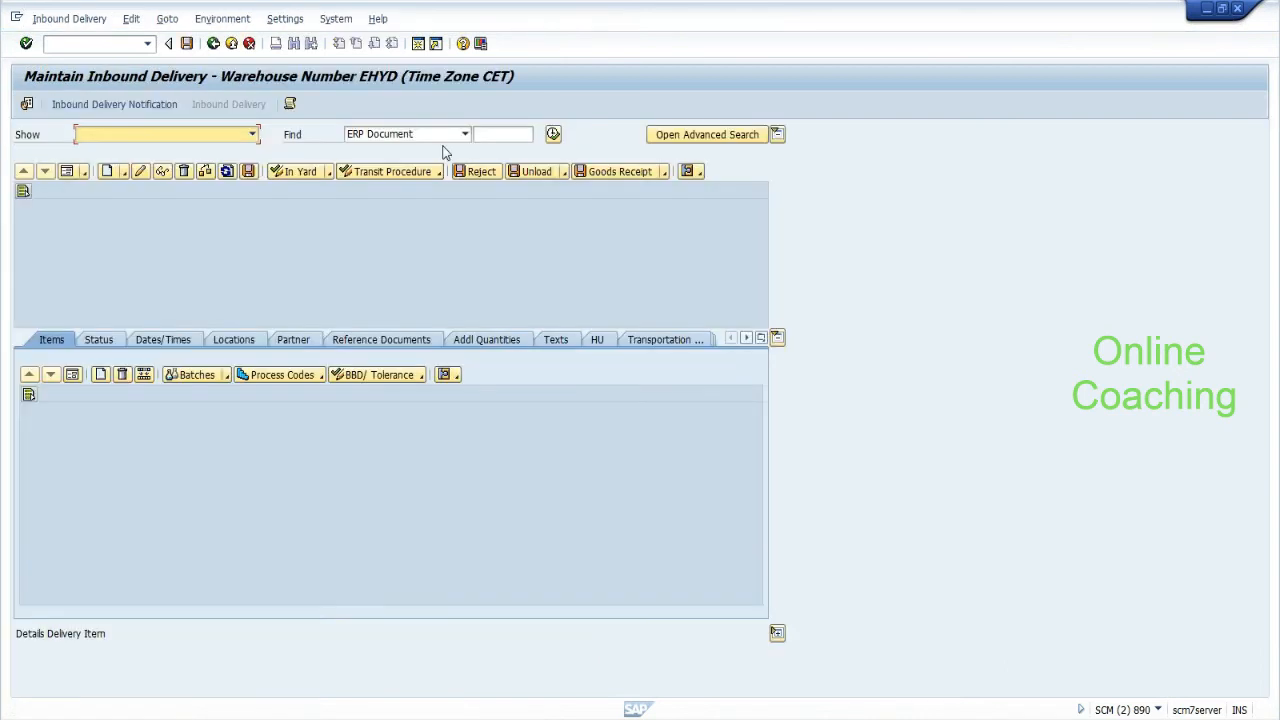
Search for ERP document 180000135 to bring up inbound delivery 412.
left_click(501, 134)
key("Down")
key("Down")
key("Return")
key("BackSpace")
type("5")
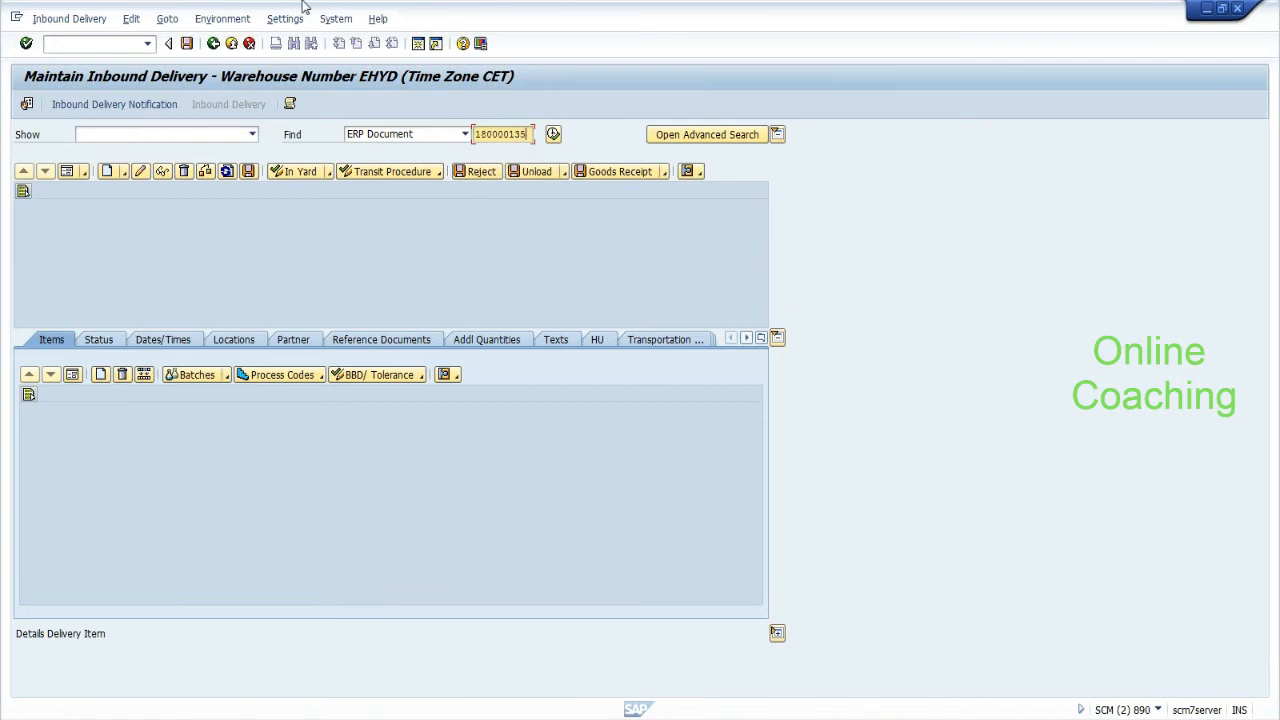
left_click(556, 136)
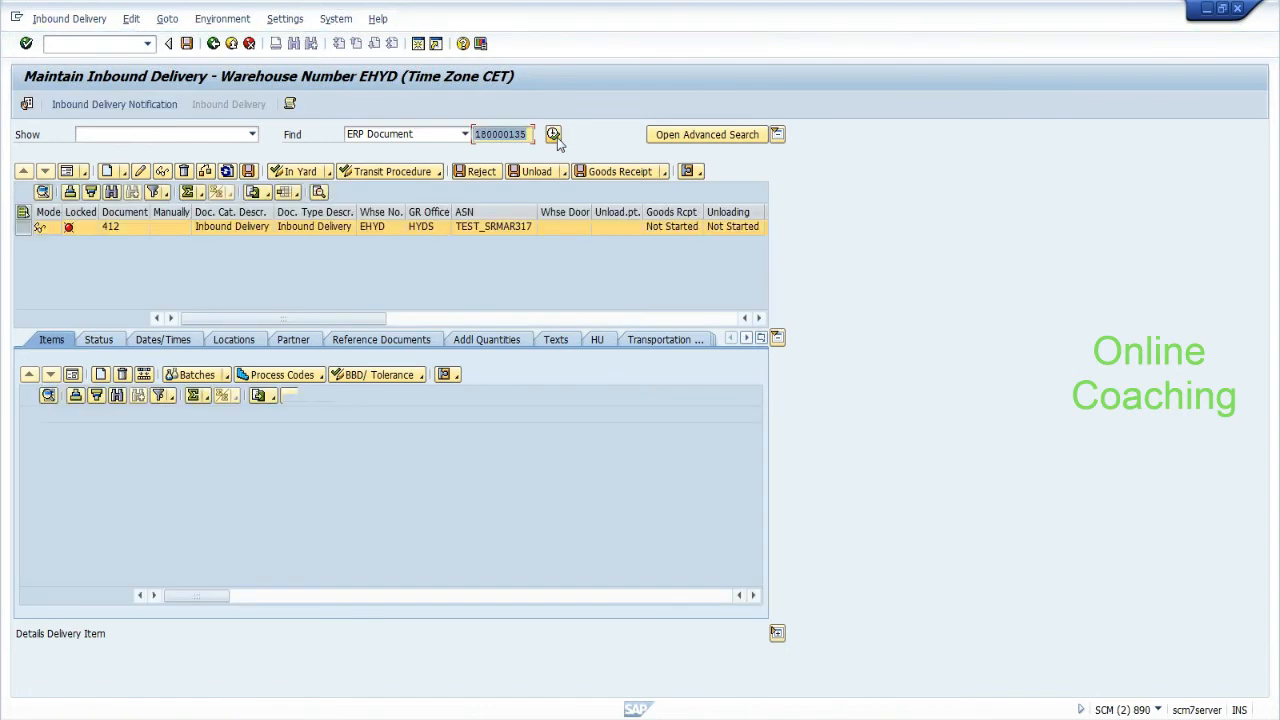
Enter warehouse door DOR2 in the delivery's movement data and save.
left_click(141, 172)
left_click(141, 172)
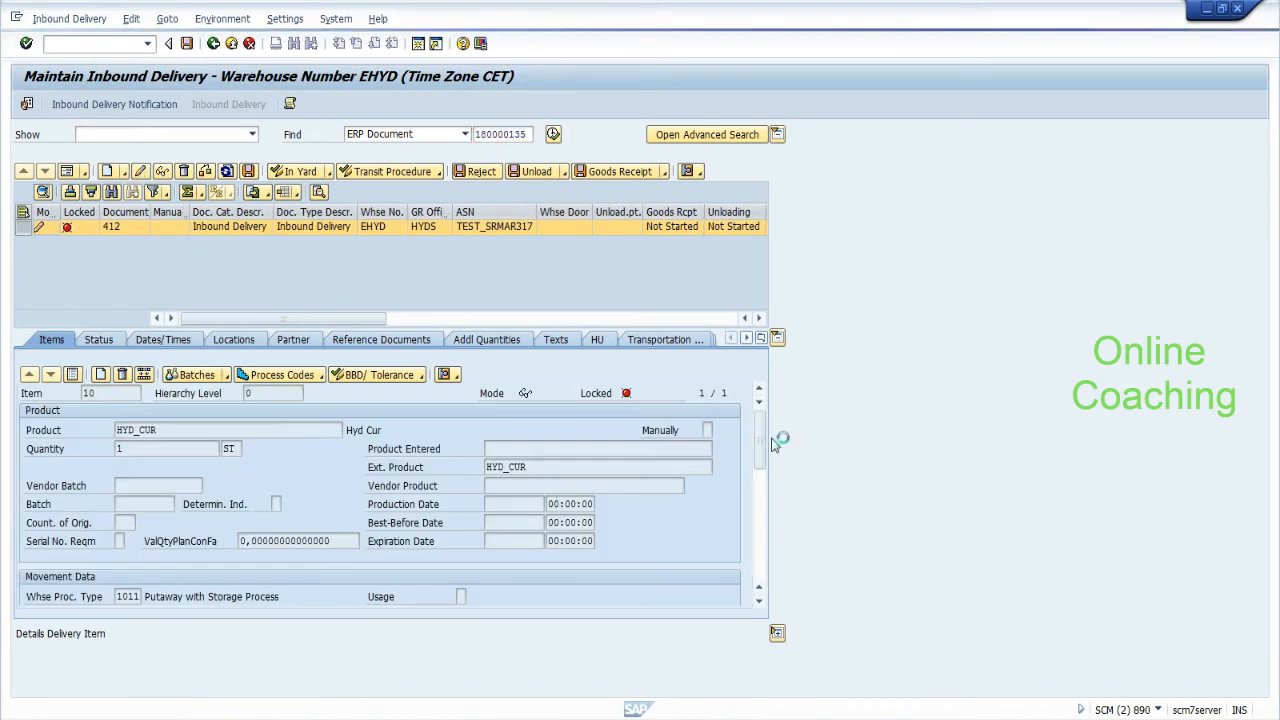
left_click_drag(762, 453, 763, 491)
left_click(128, 504)
type("DOR2")
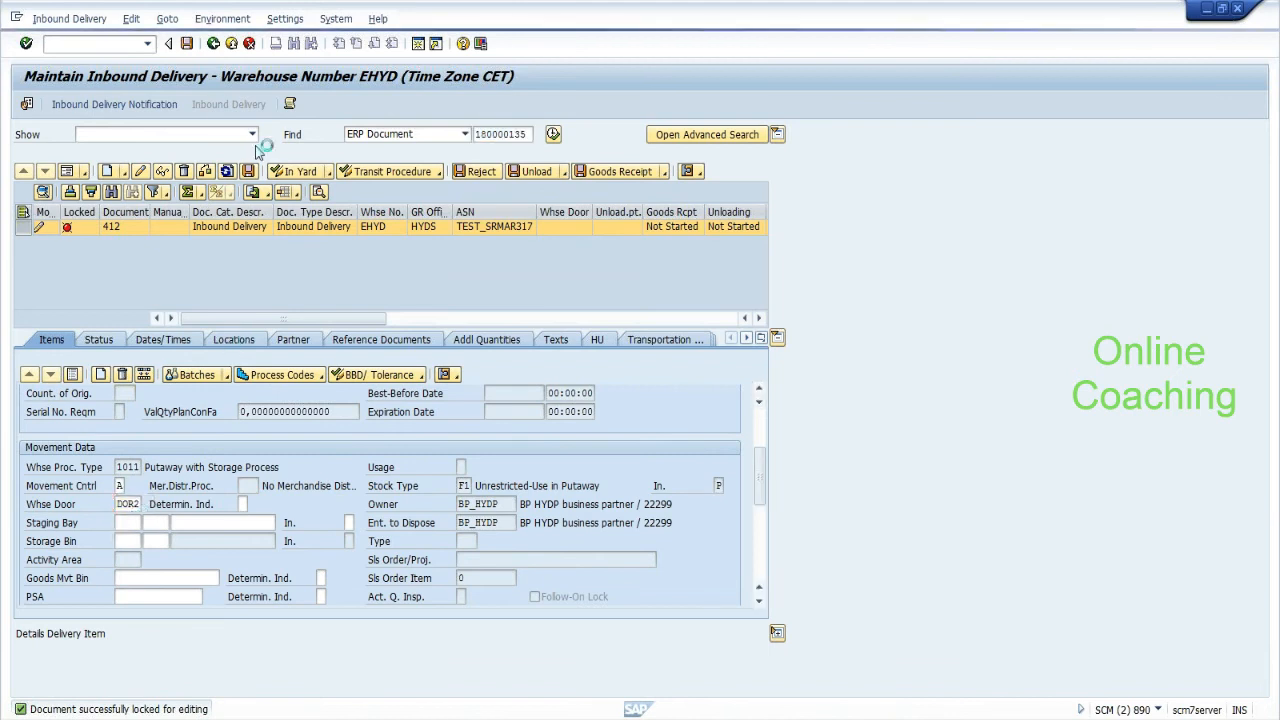
left_click(187, 45)
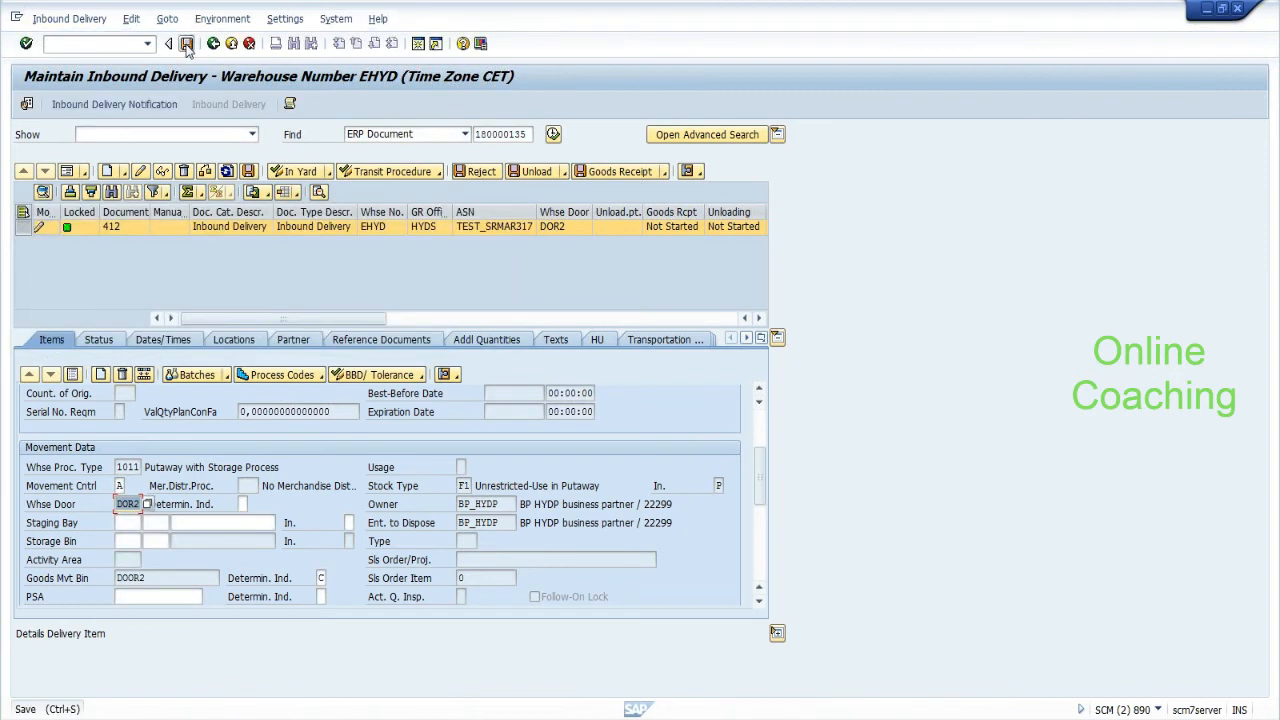
left_click(69, 19)
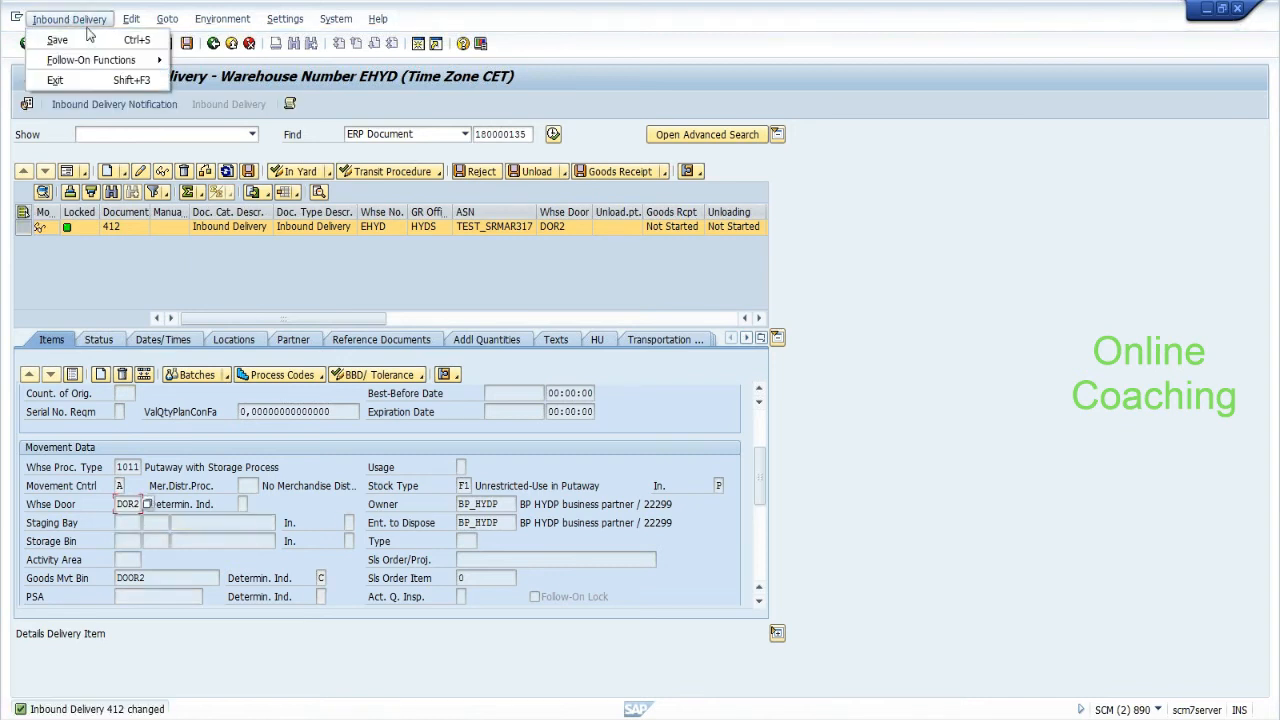
left_click(597, 340)
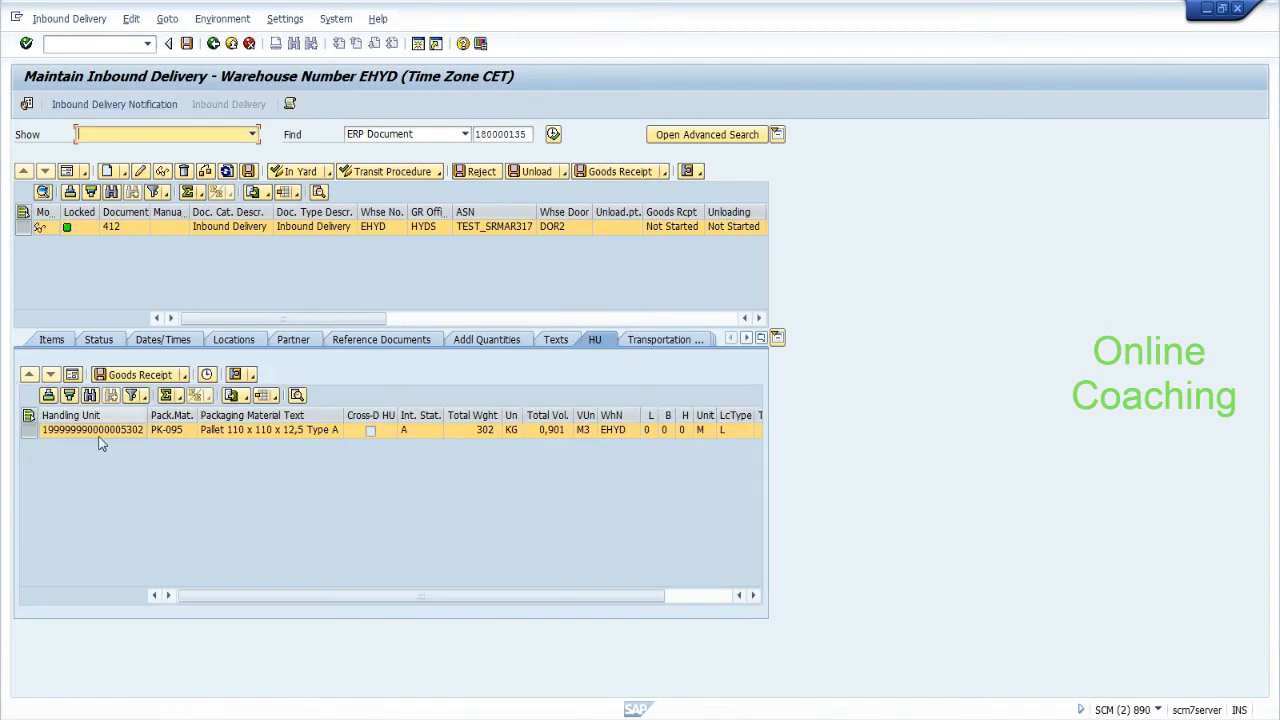
left_click(104, 434)
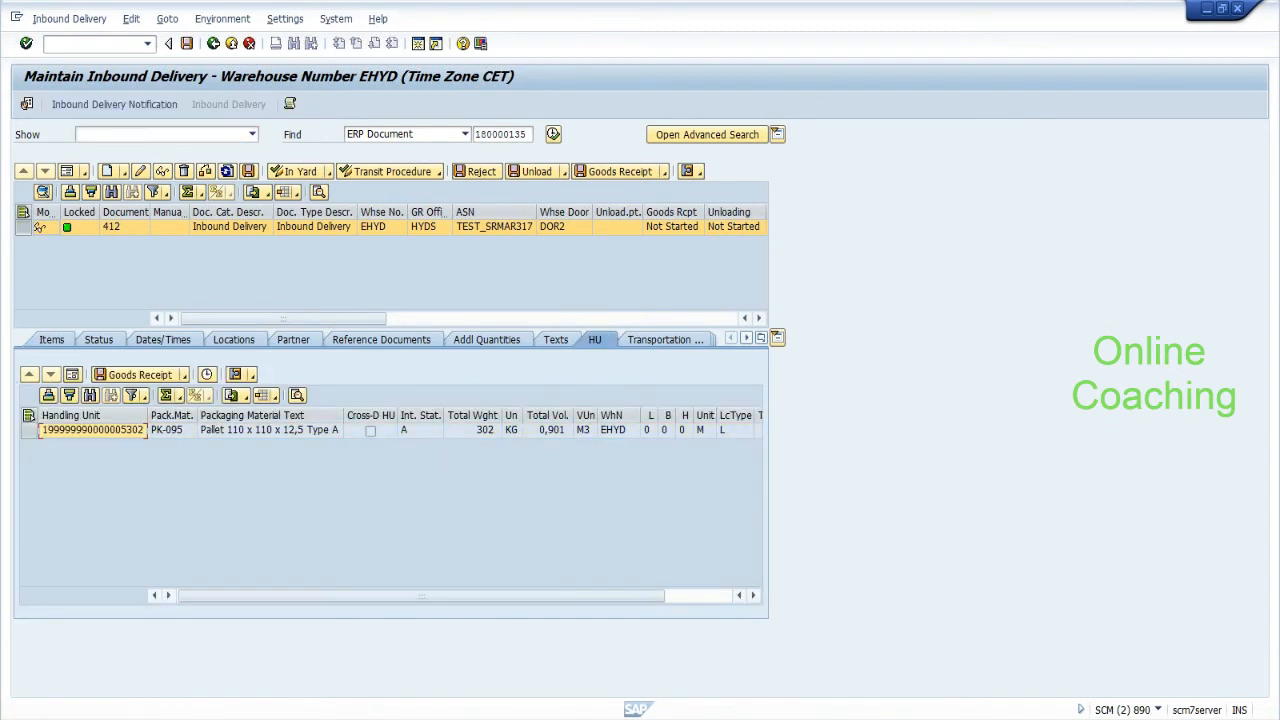
key("alt+Tab")
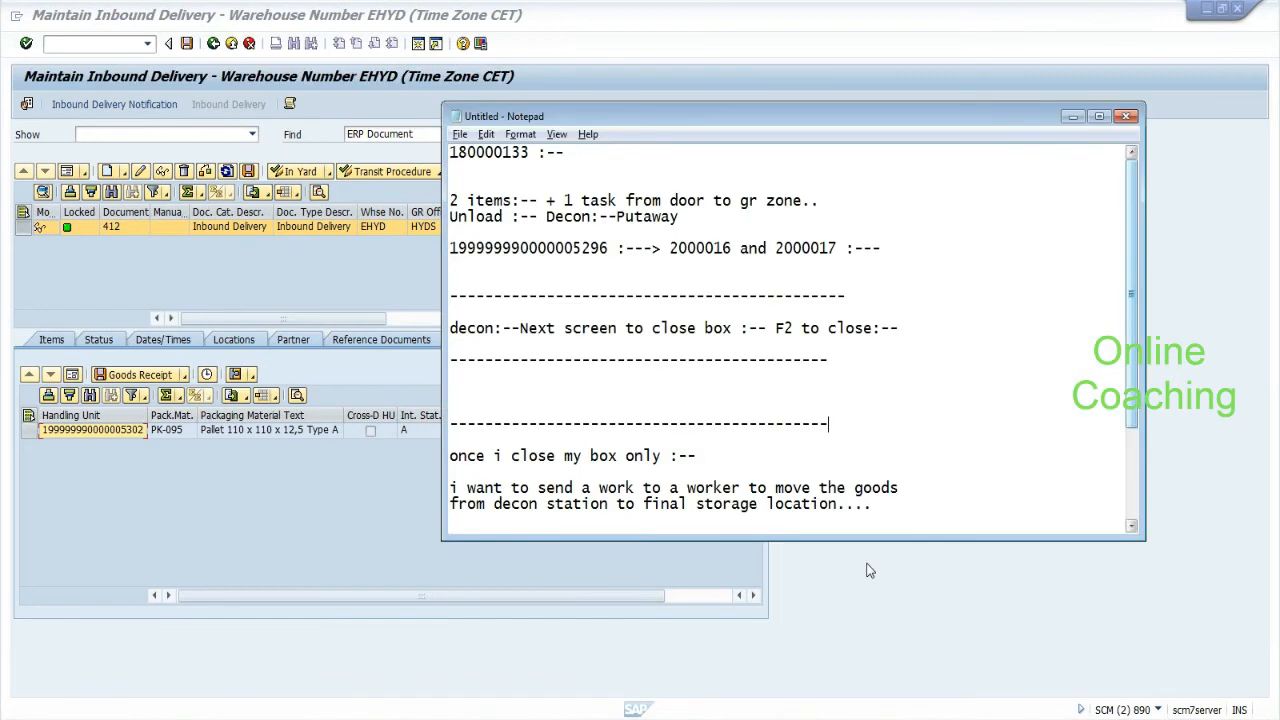
left_click_drag(1134, 368, 1132, 469)
left_click(953, 520)
key("Return")
key("Return")
key("ctrl+v")
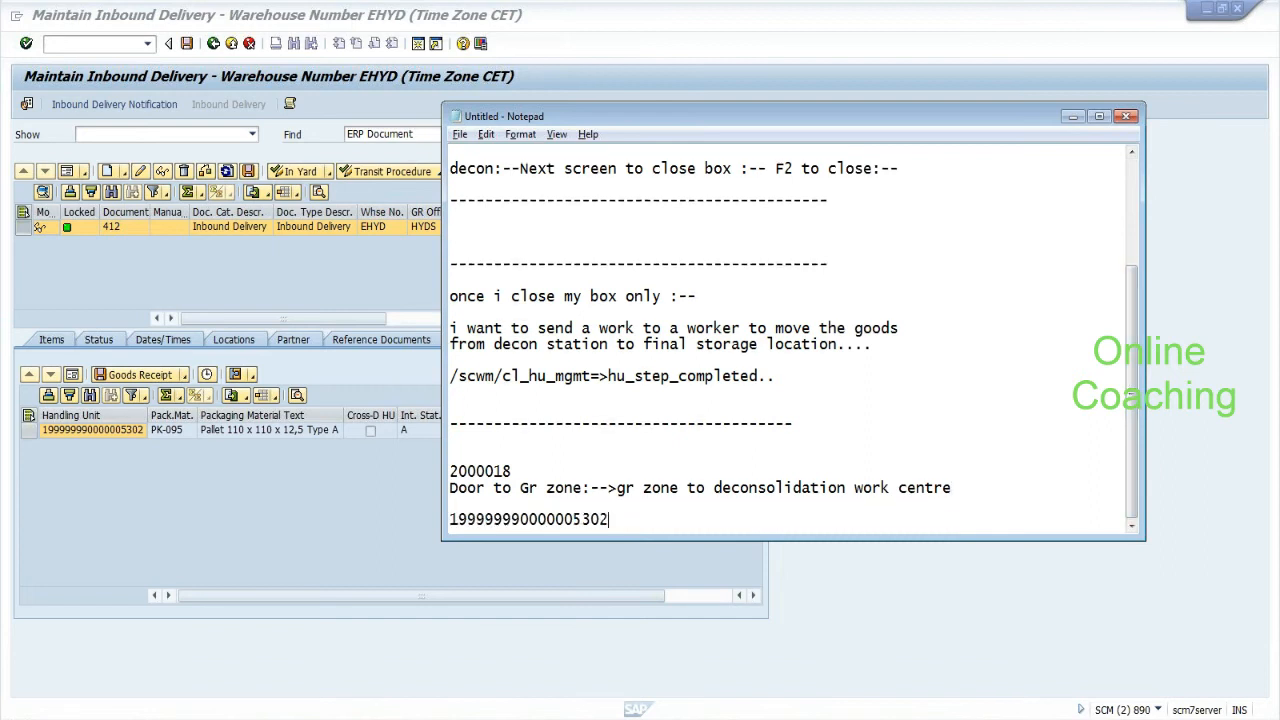
left_click(164, 288)
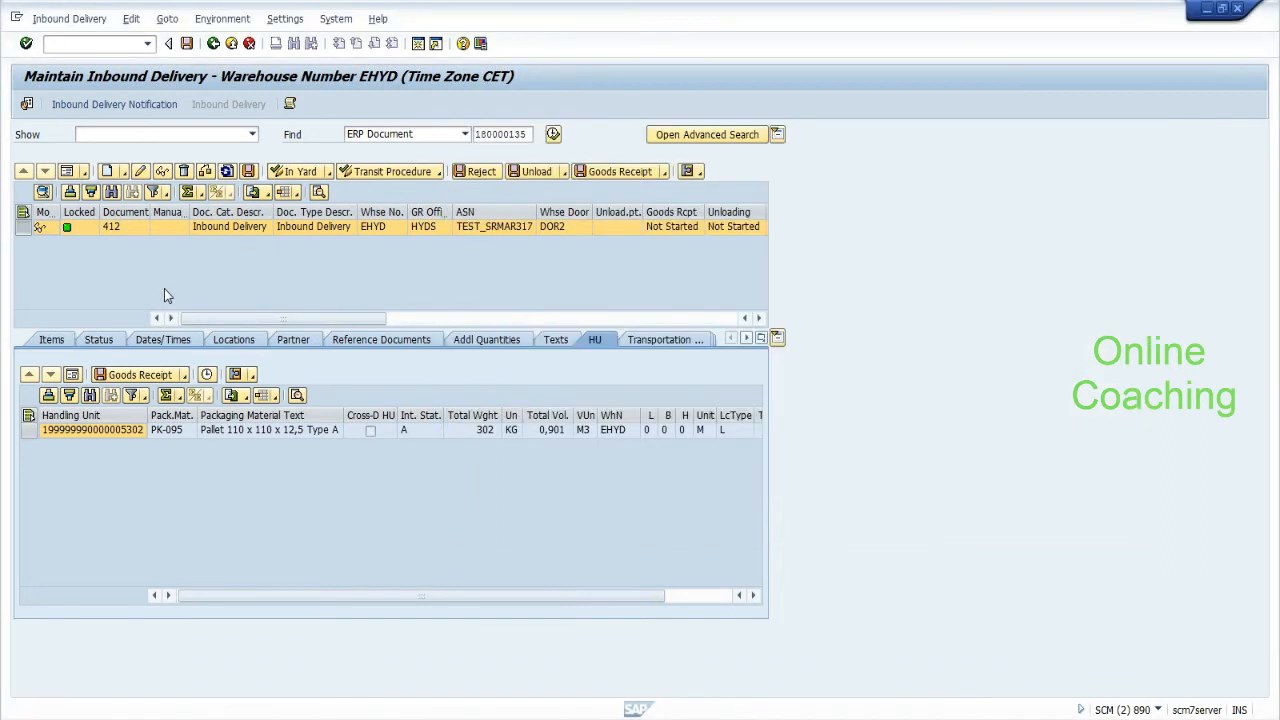
Try the delivery's Unload follow-on function, then go back to the delivery overview.
left_click(58, 21)
mouse_move(126, 60)
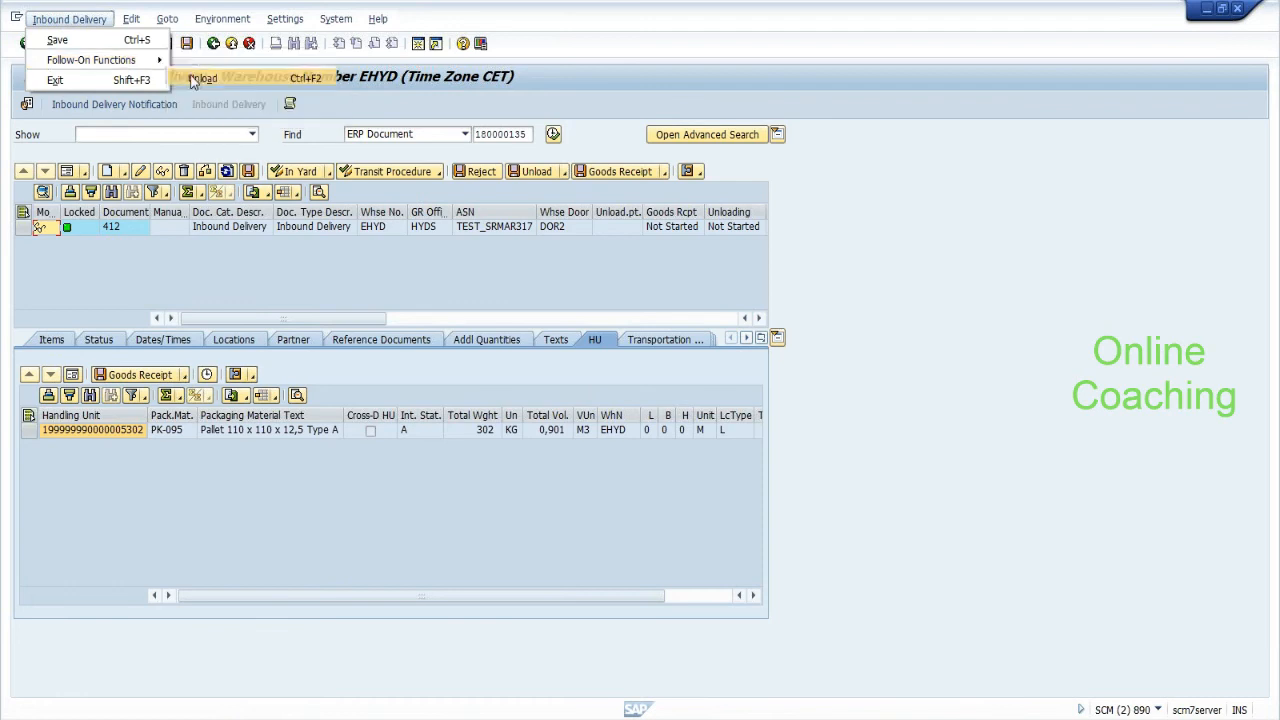
left_click(195, 78)
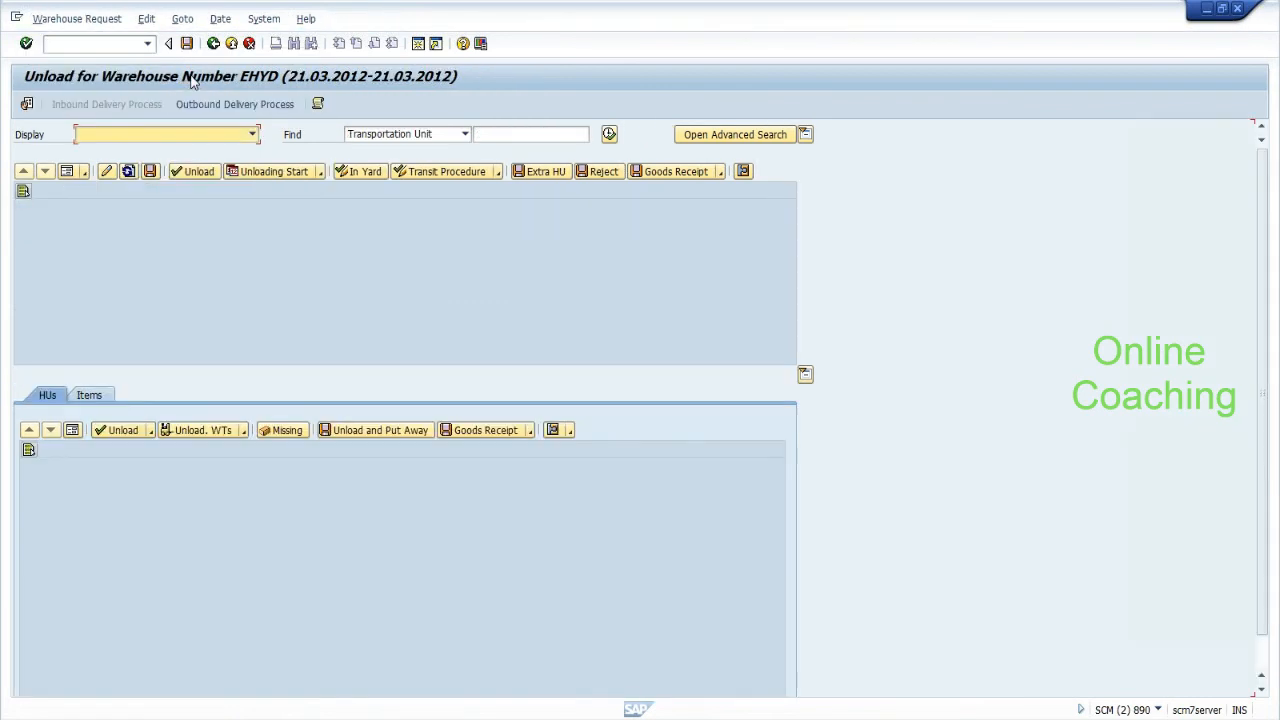
left_click(213, 44)
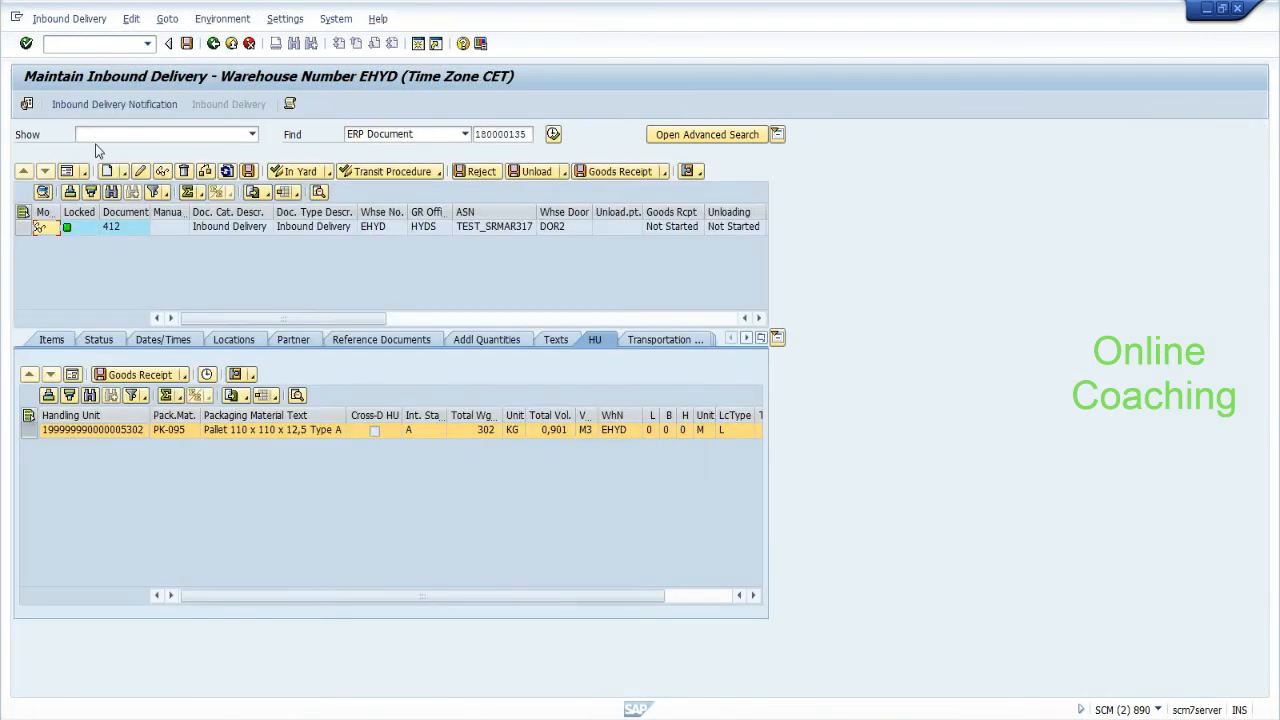
left_click(69, 19)
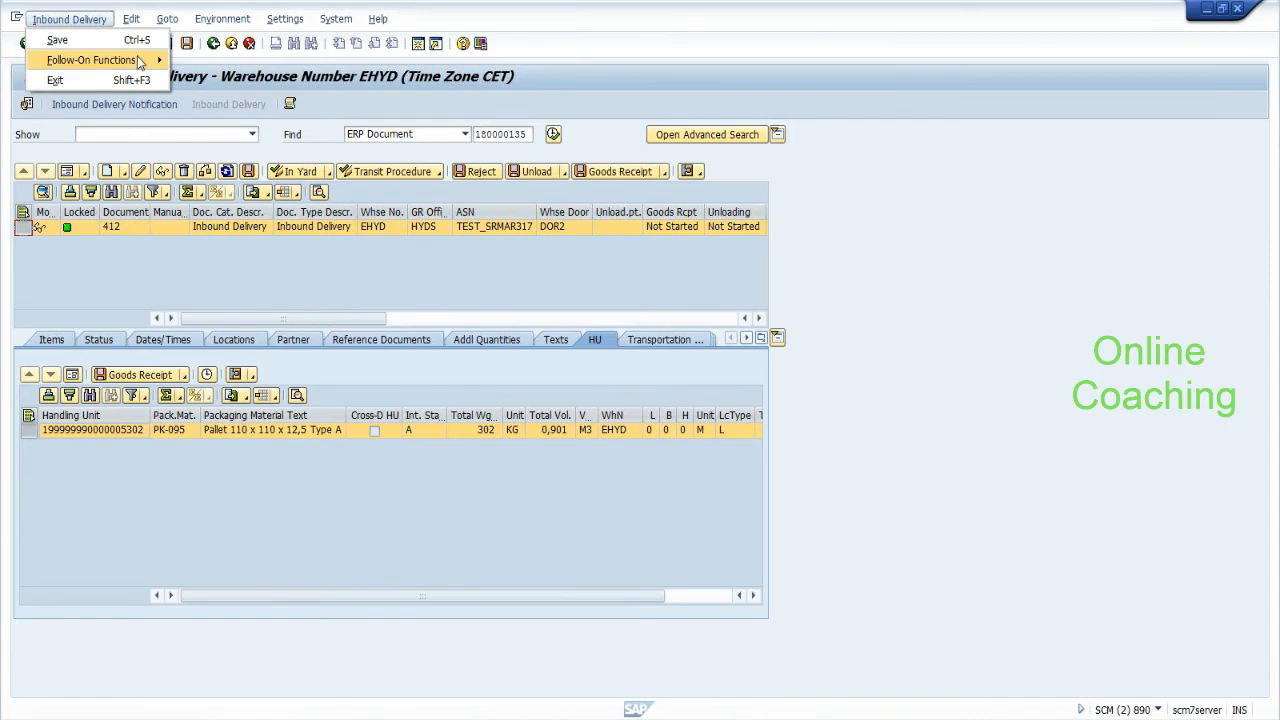
mouse_move(139, 60)
left_click(178, 77)
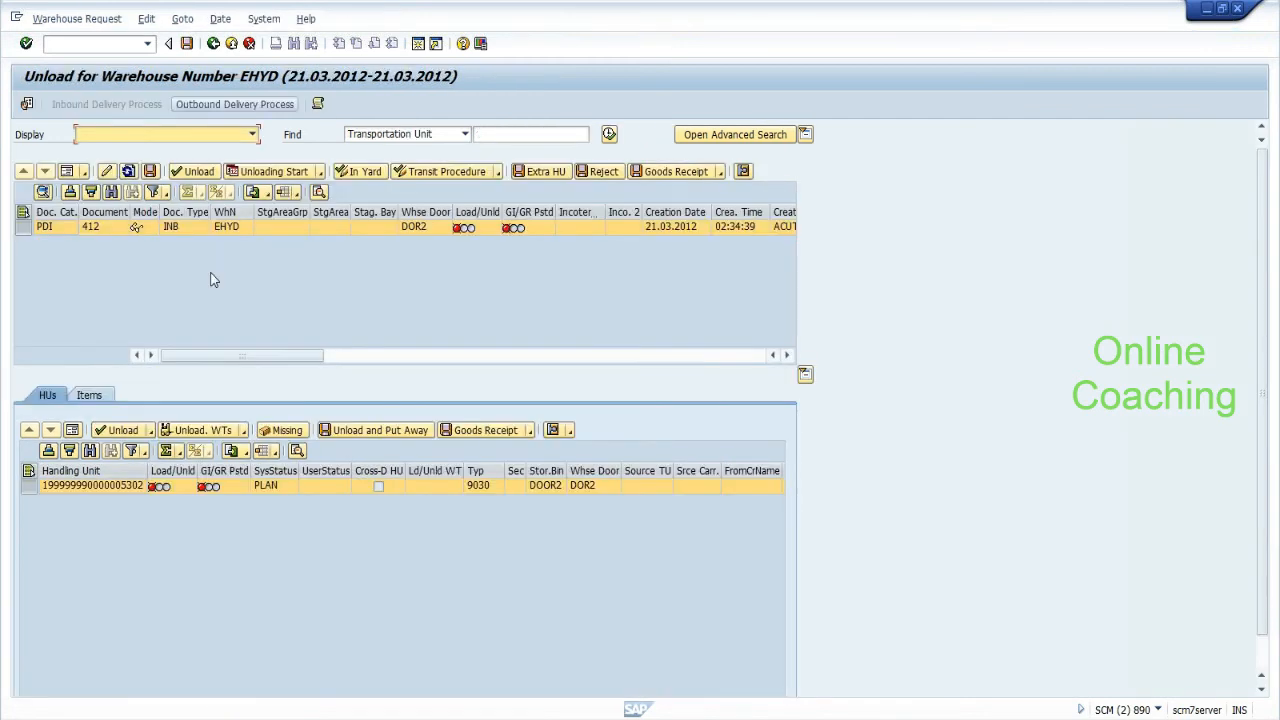
left_click(186, 431)
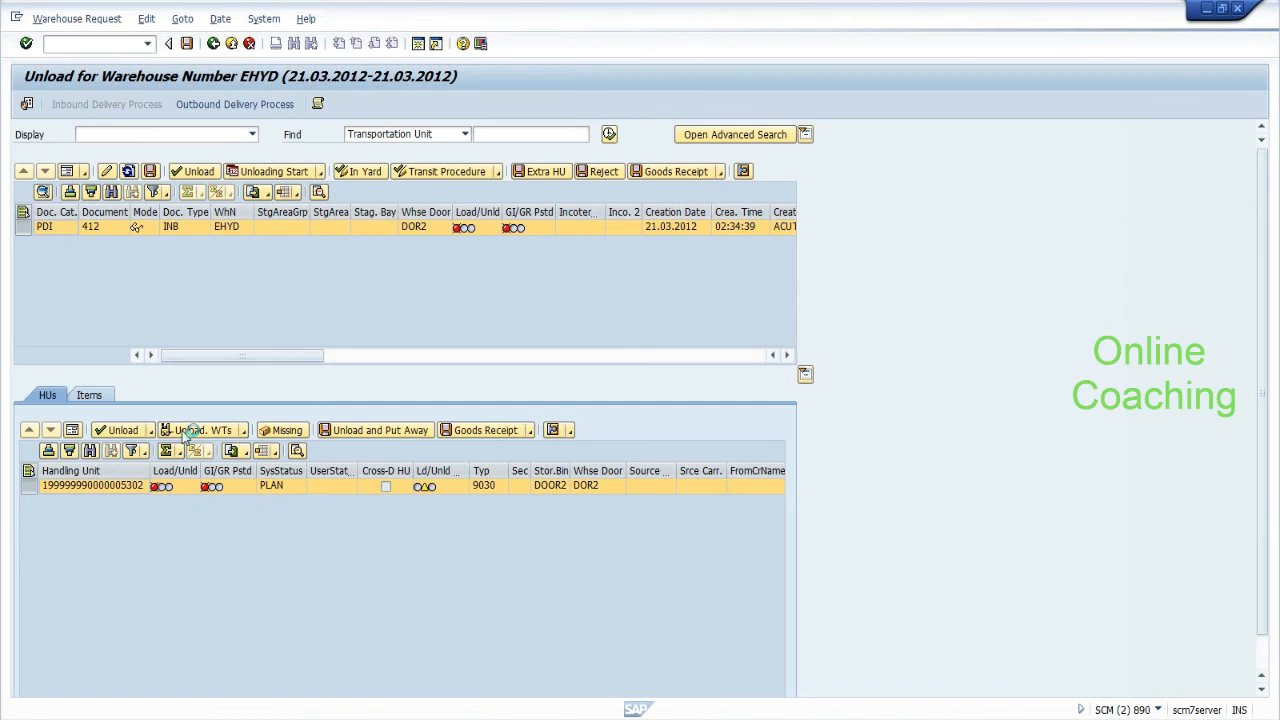
left_click(189, 47)
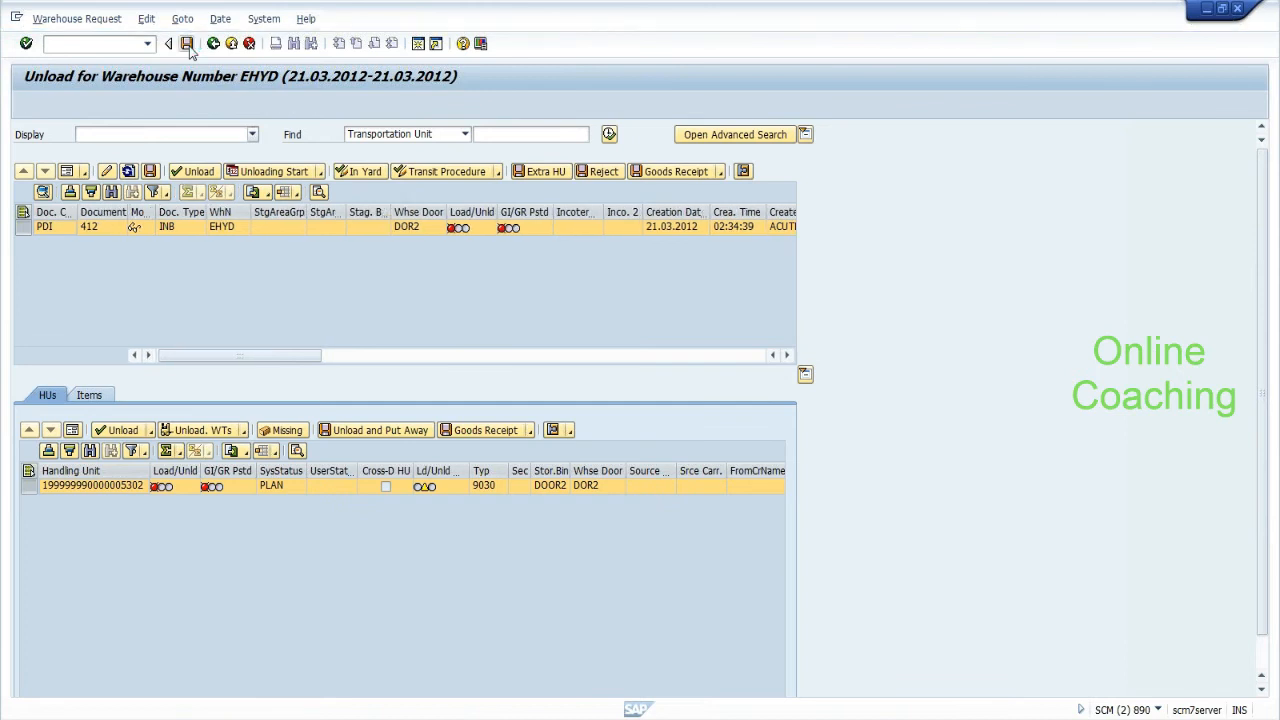
left_click(115, 487)
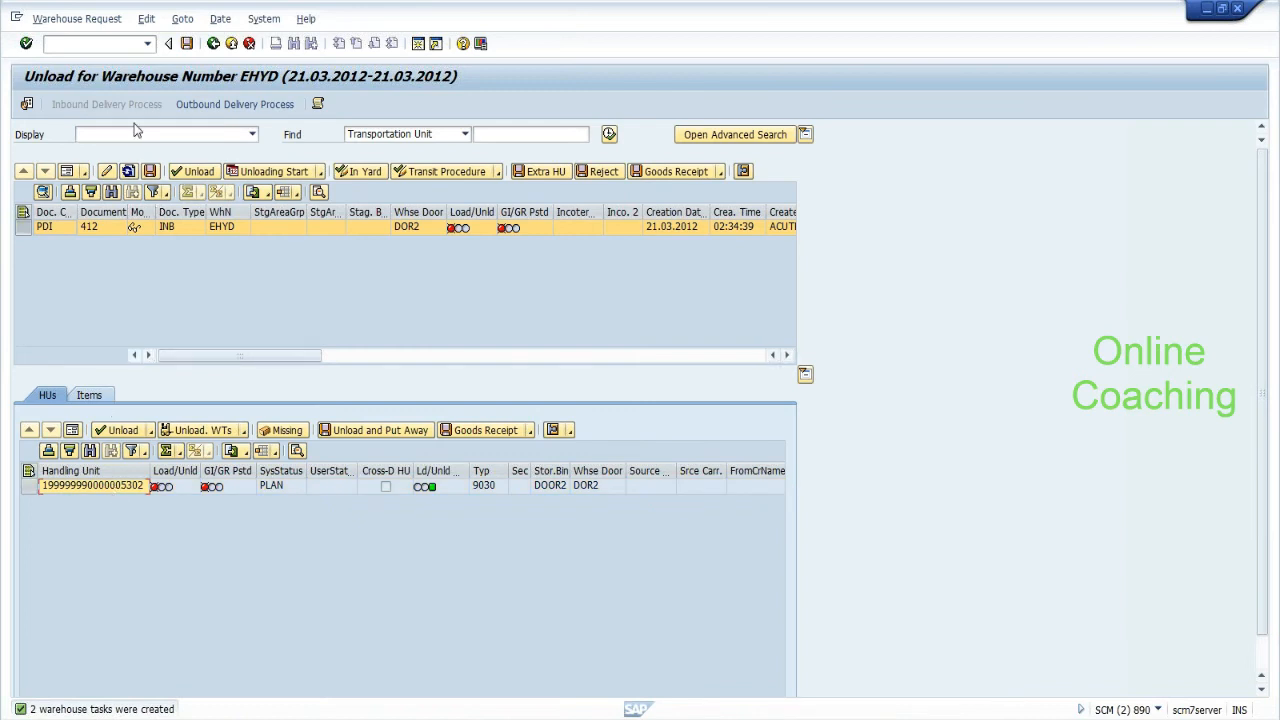
Open the warehouse monitor and the Documents > Warehouse Task selection criteria.
left_click(112, 44)
type("/n/scwm/mon")
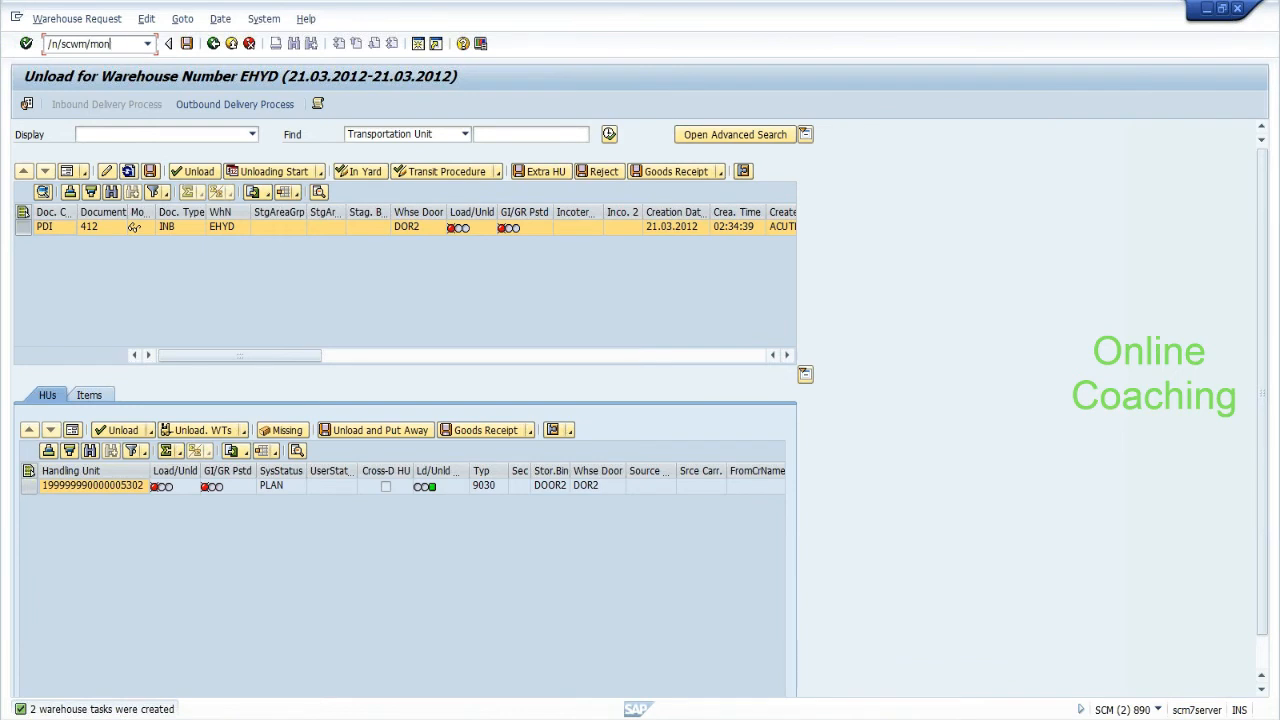
key("Return")
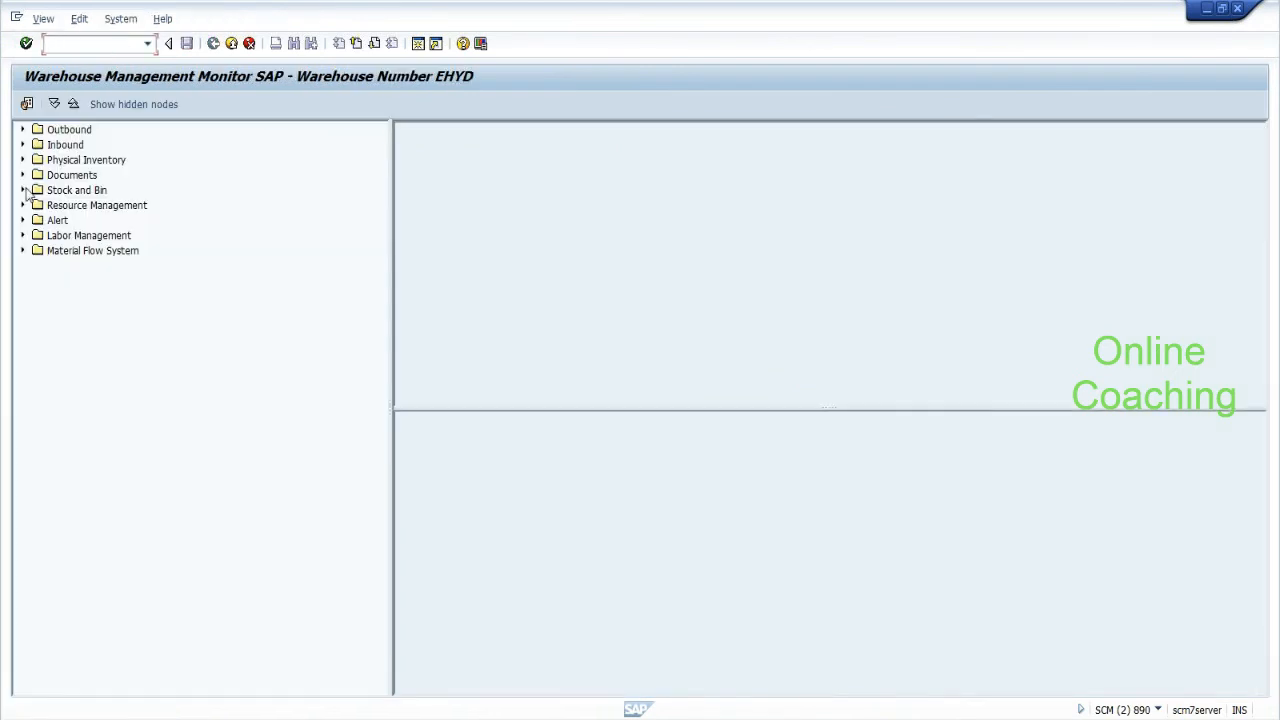
left_click(22, 175)
left_click(38, 220)
left_click(70, 222)
double_click(70, 222)
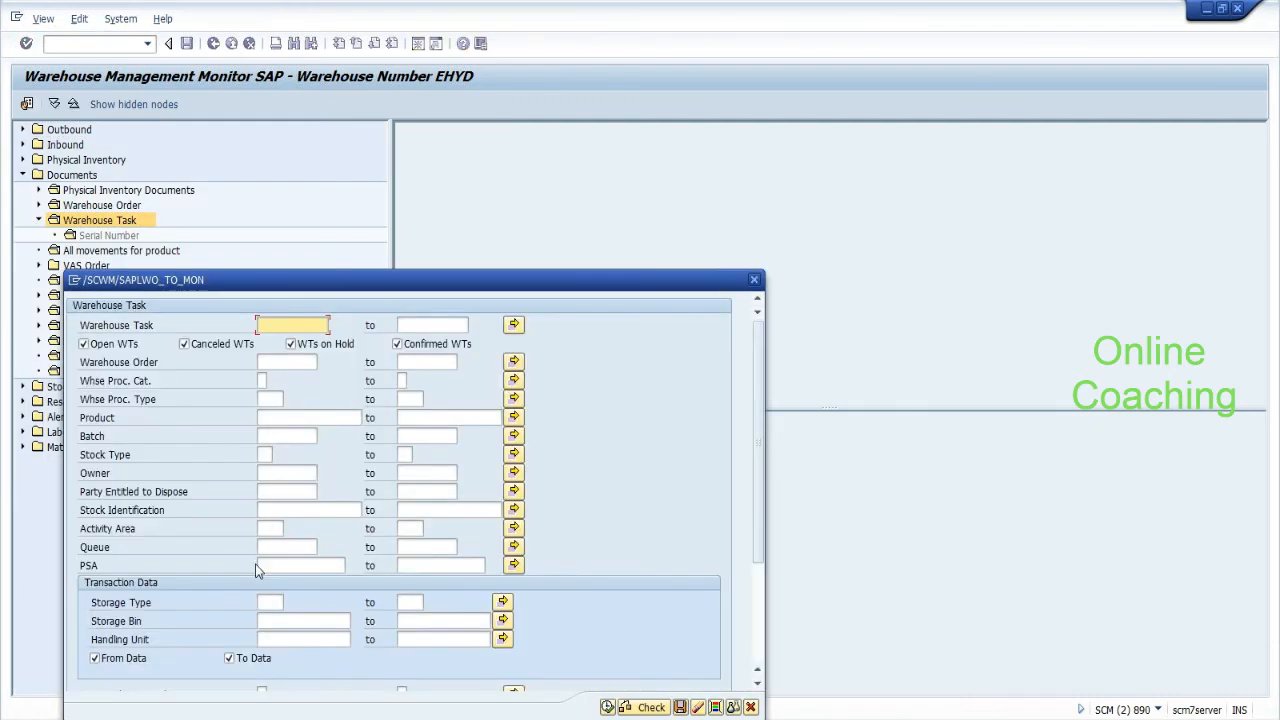
Filter warehouse tasks by the copied handling unit number and run the search.
left_click(290, 639)
key("ctrl+v")
left_click_drag(450, 280, 471, 144)
left_click(627, 574)
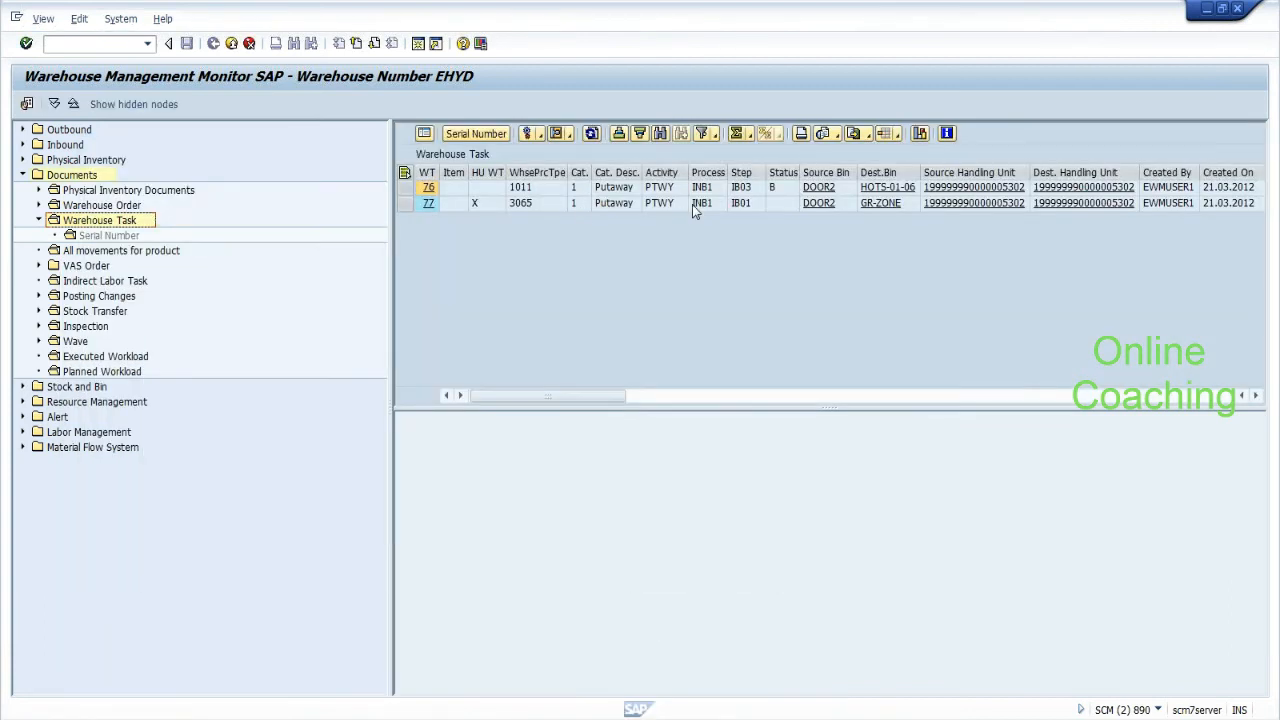
Confirm warehouse task 77 in the background and close the log.
left_click(740, 204)
left_click(744, 189)
left_click(405, 203)
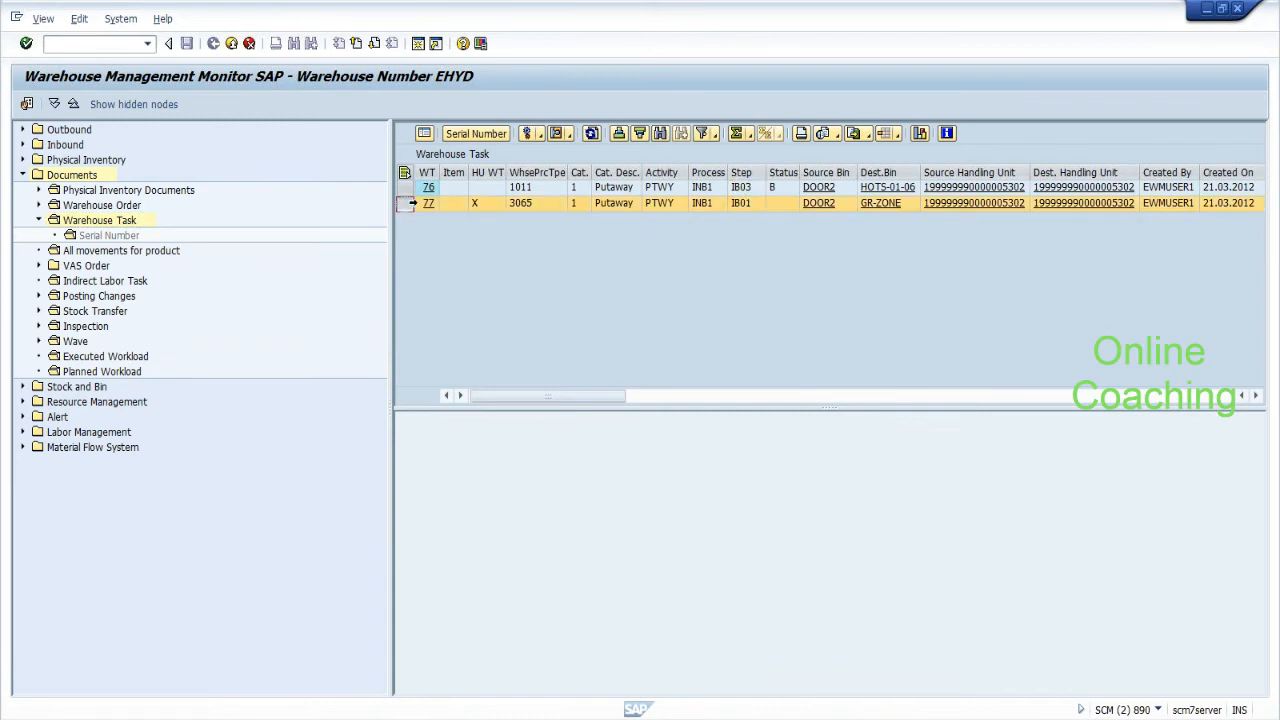
left_click(540, 133)
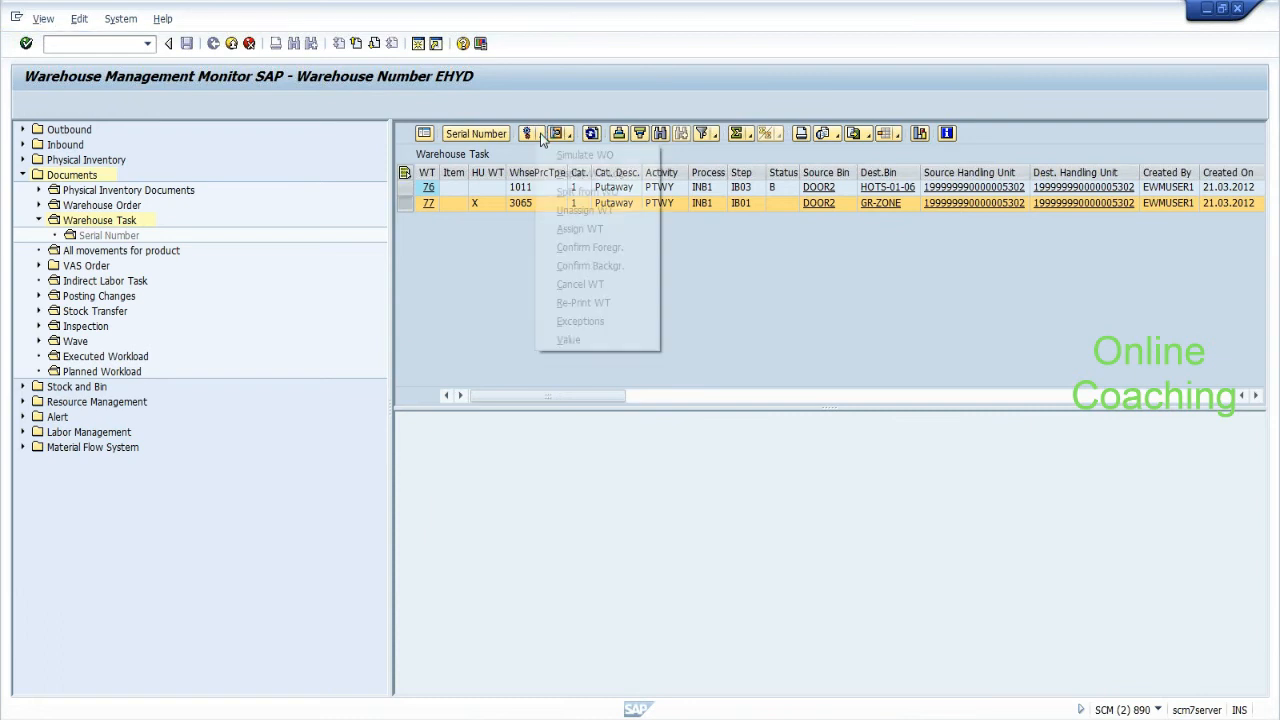
left_click(575, 267)
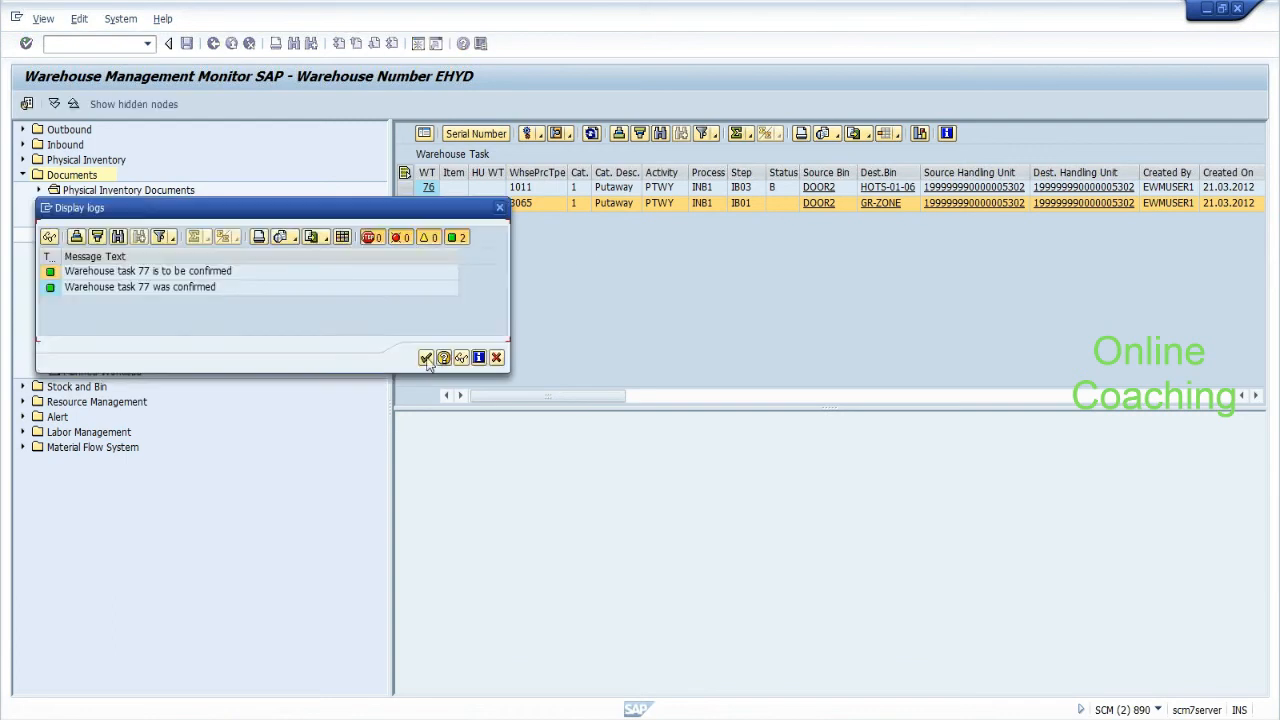
left_click(426, 358)
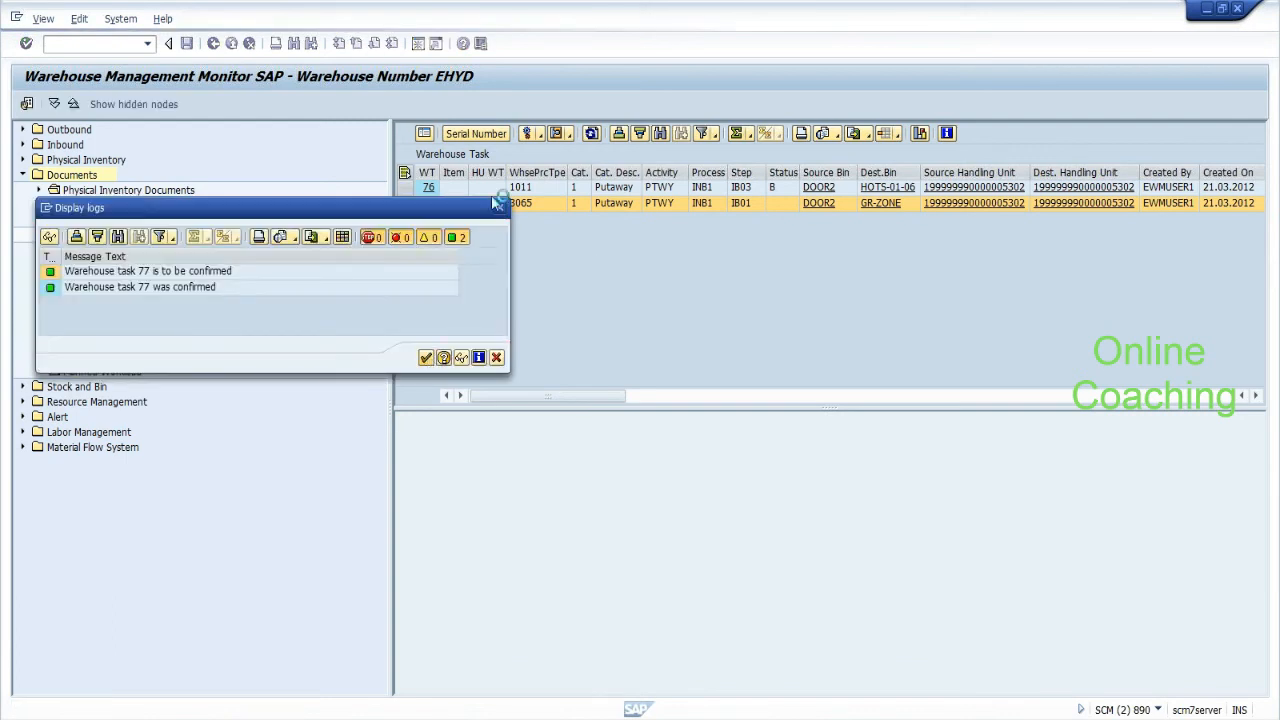
Confirm warehouse task 76, close the log, and refresh the task list.
left_click(741, 189)
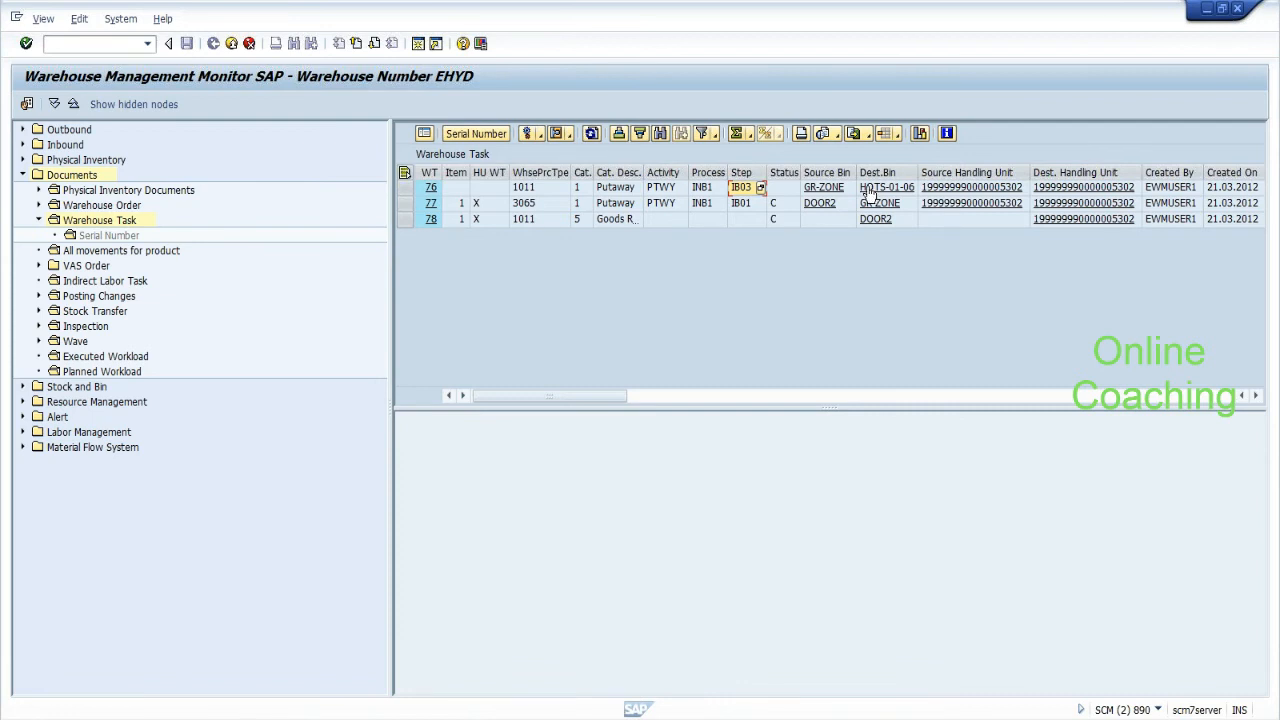
left_click(404, 187)
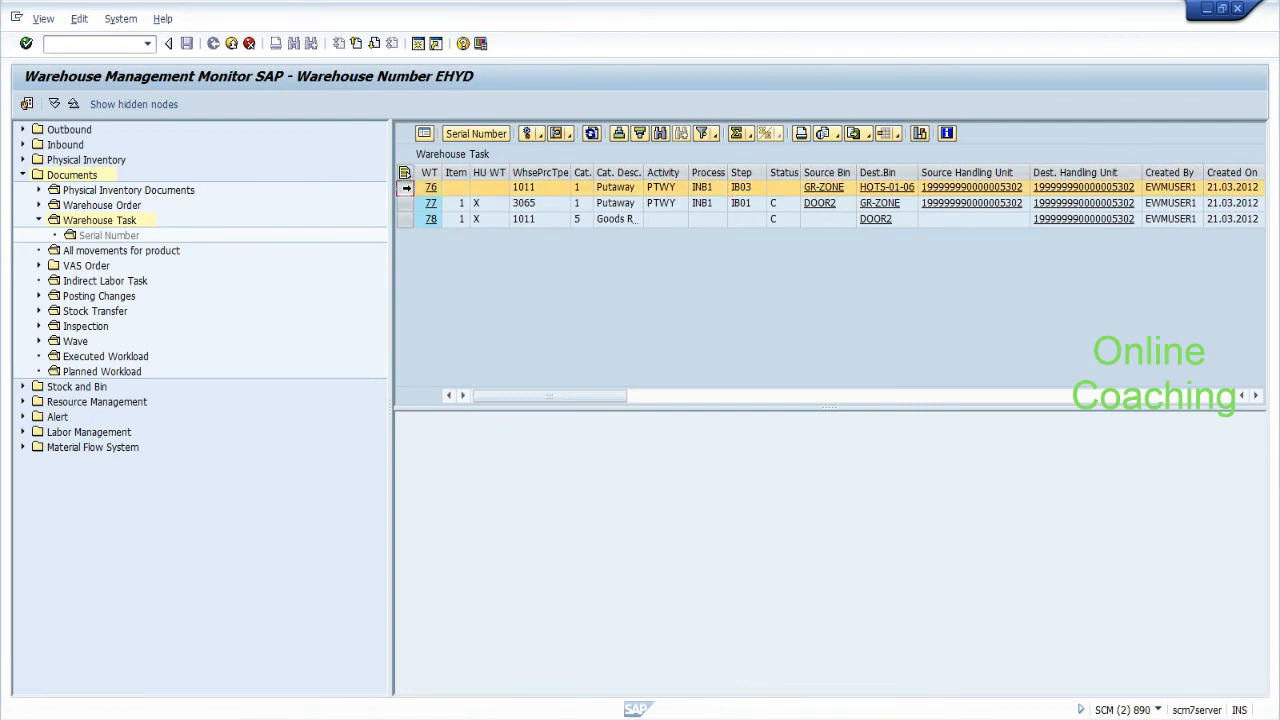
left_click(537, 136)
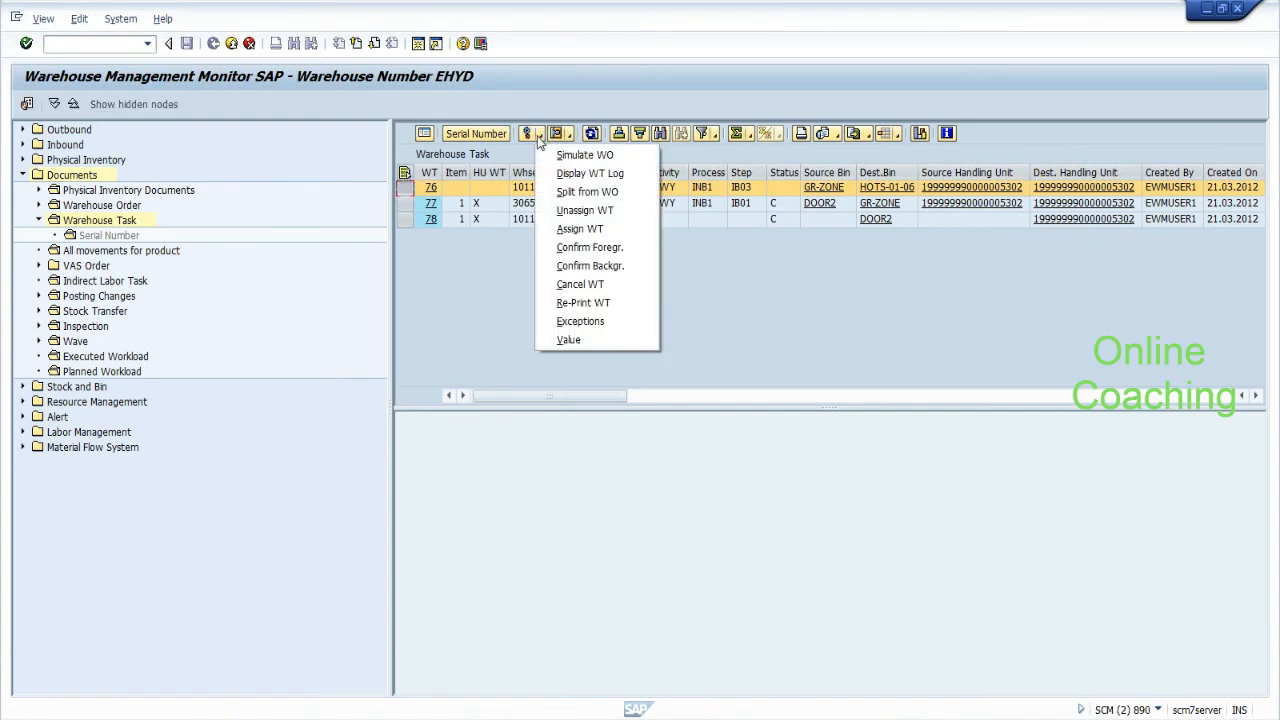
left_click(579, 266)
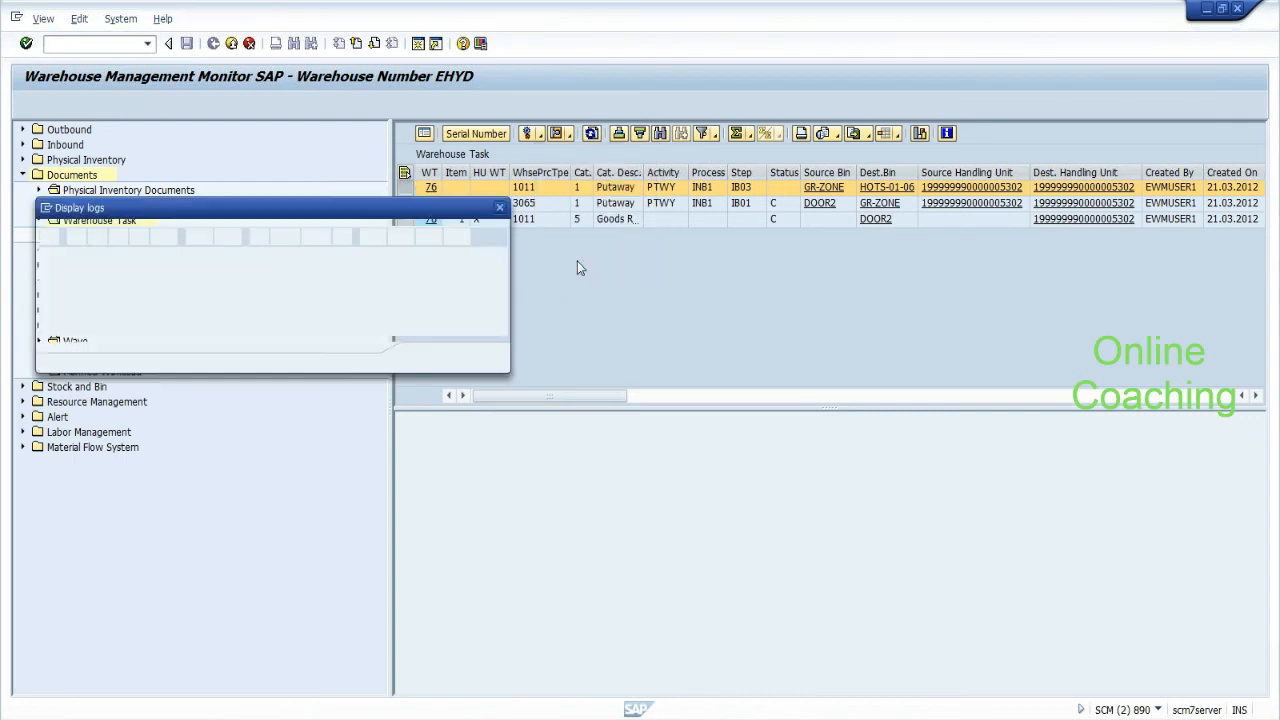
left_click(425, 358)
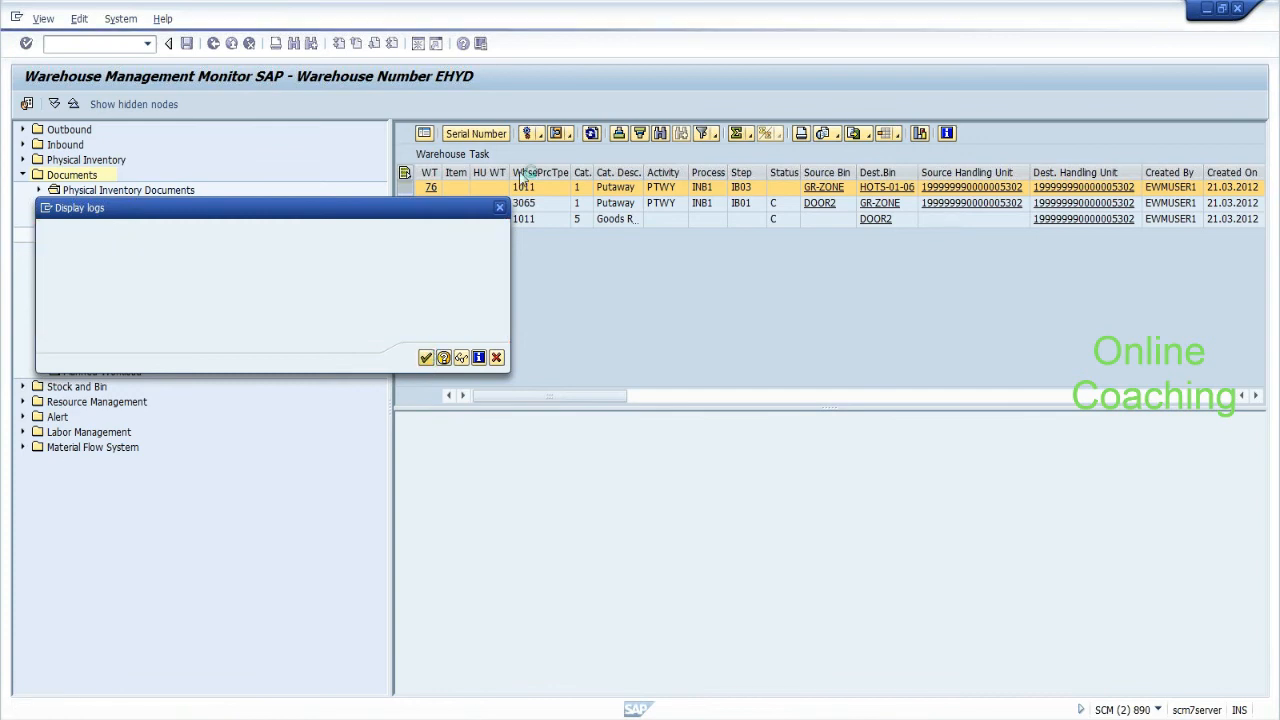
left_click(591, 136)
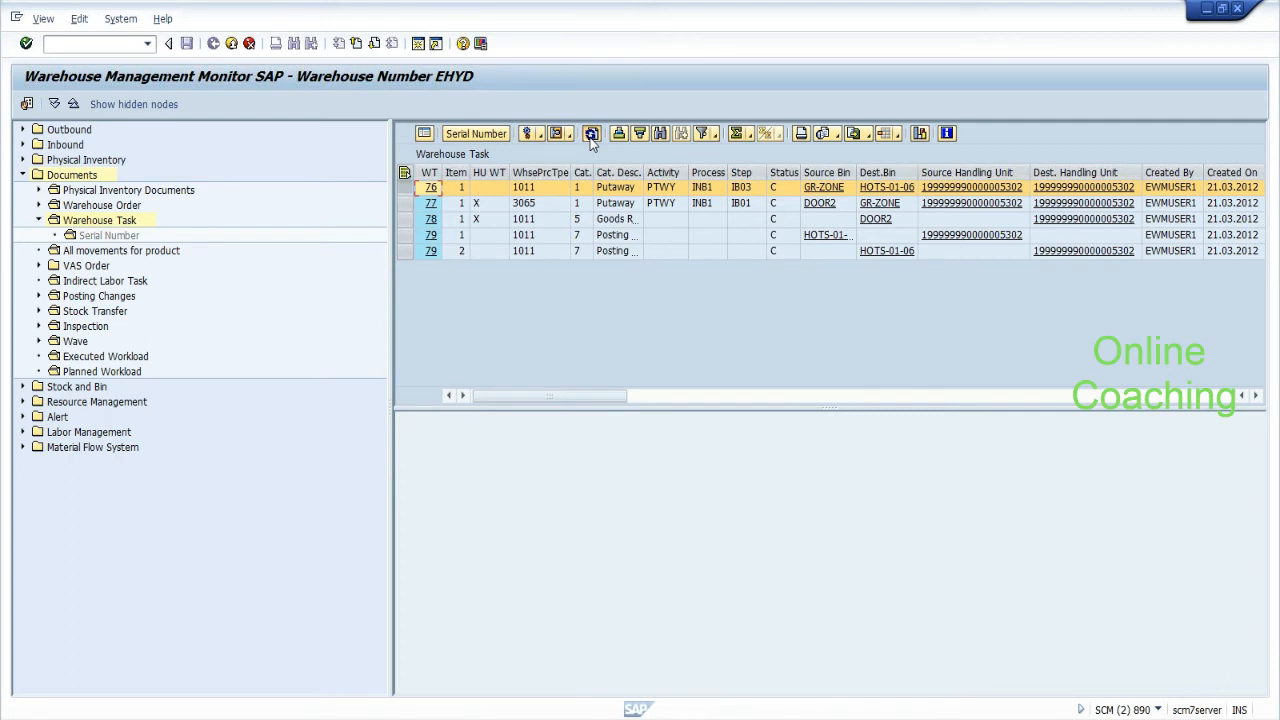
left_click(591, 137)
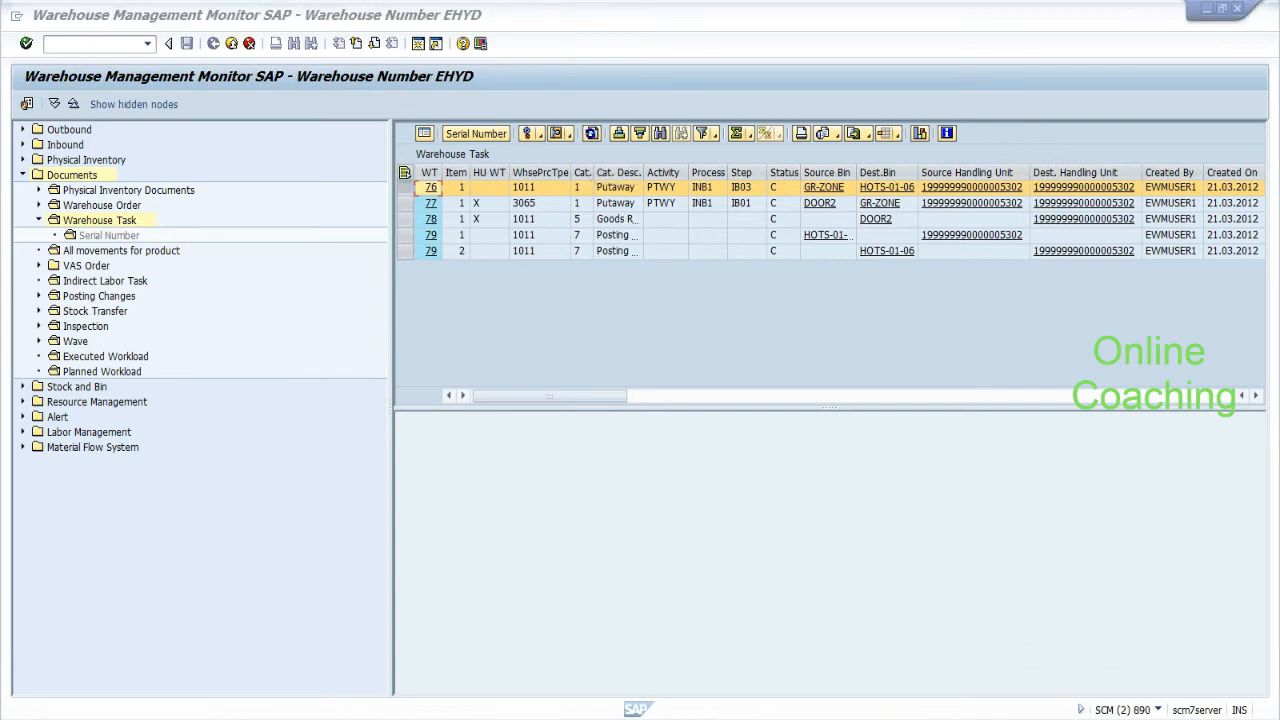
Append '----' after the HU number and add a dashed separator line below.
key("alt+Tab")
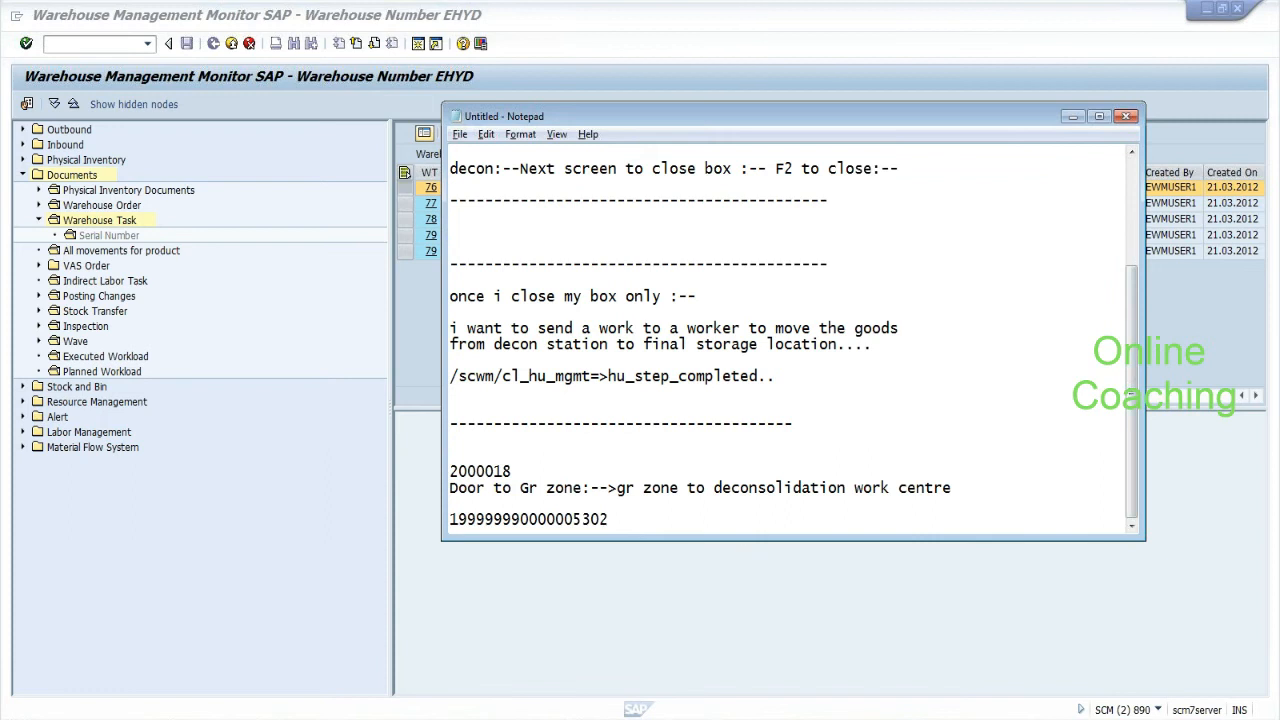
type("----")
key("Return")
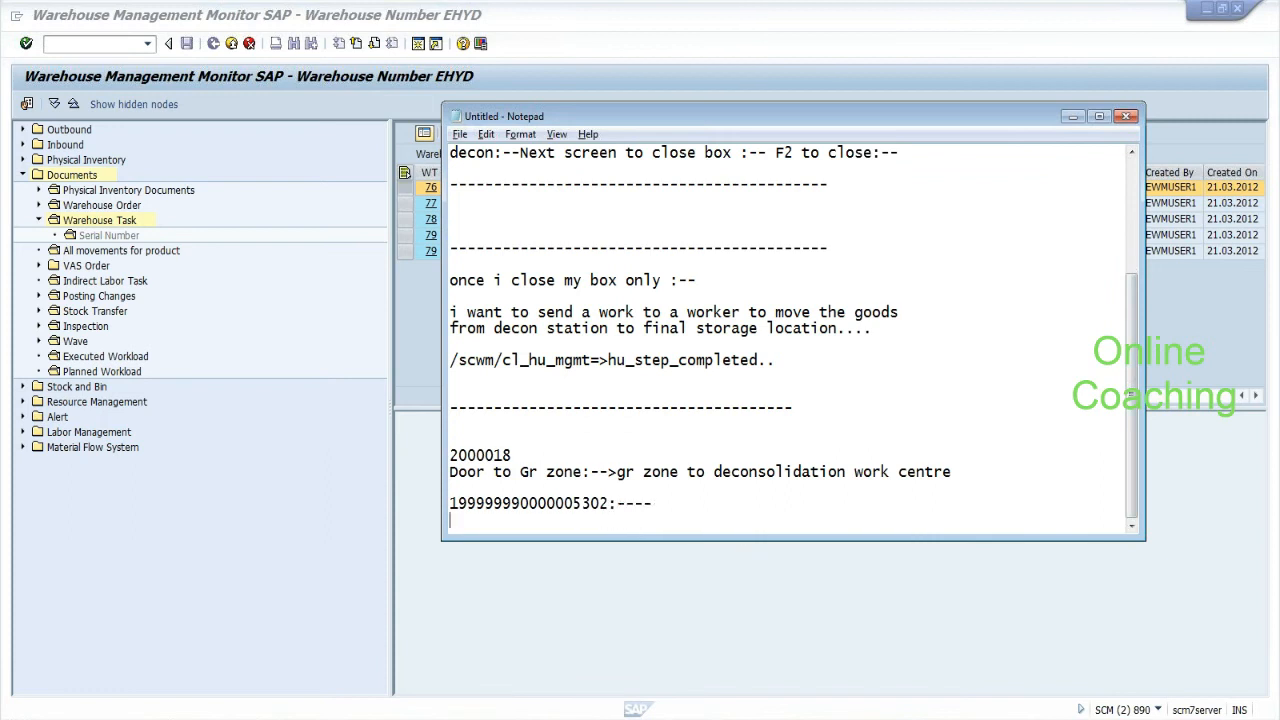
key("Return")
type("-----------------------------------")
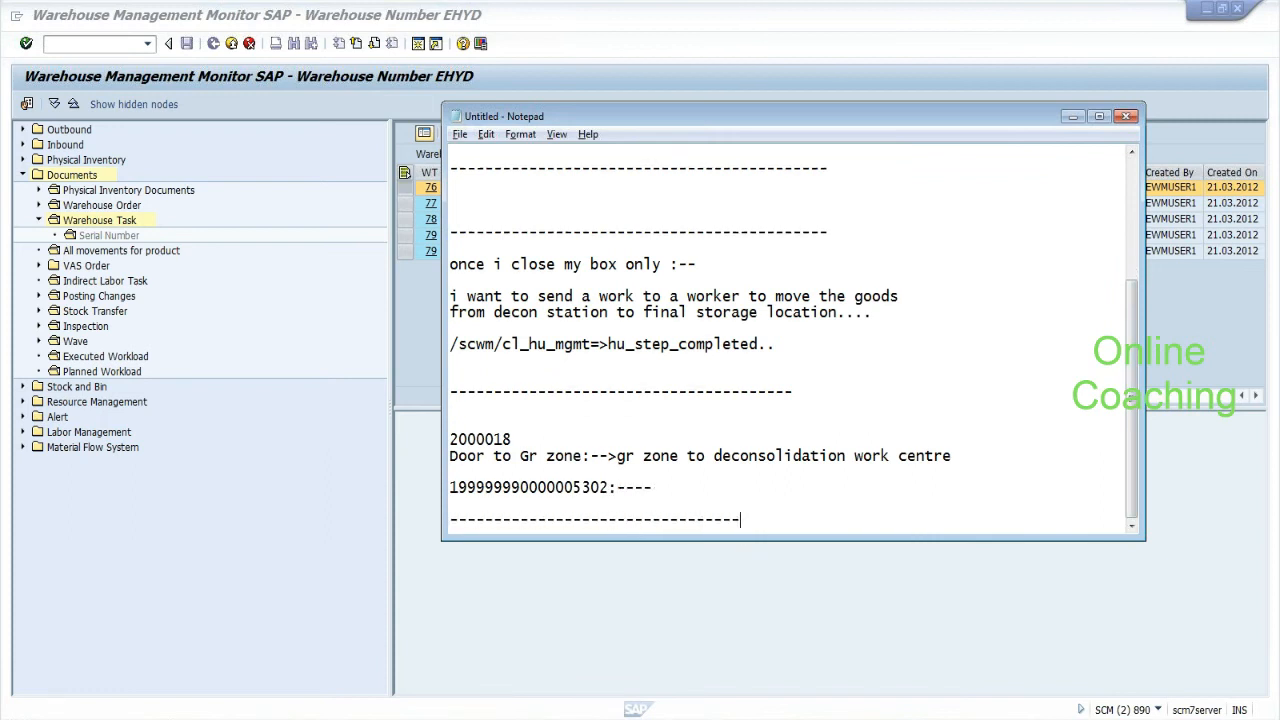
Type the note 'Cross dock:--5 items:--' under the separator.
key("Return")
key("Return")
type("Cros")
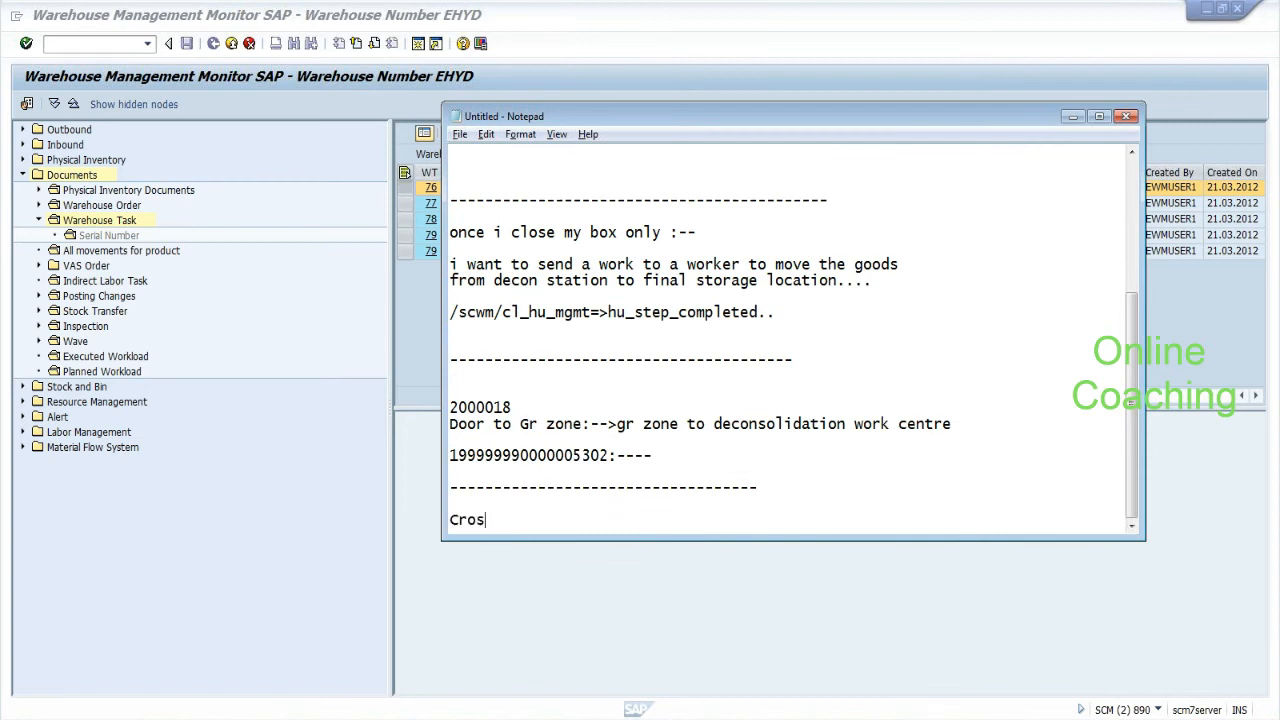
type("s dock:--")
key("Return")
key("Return")
key("Return")
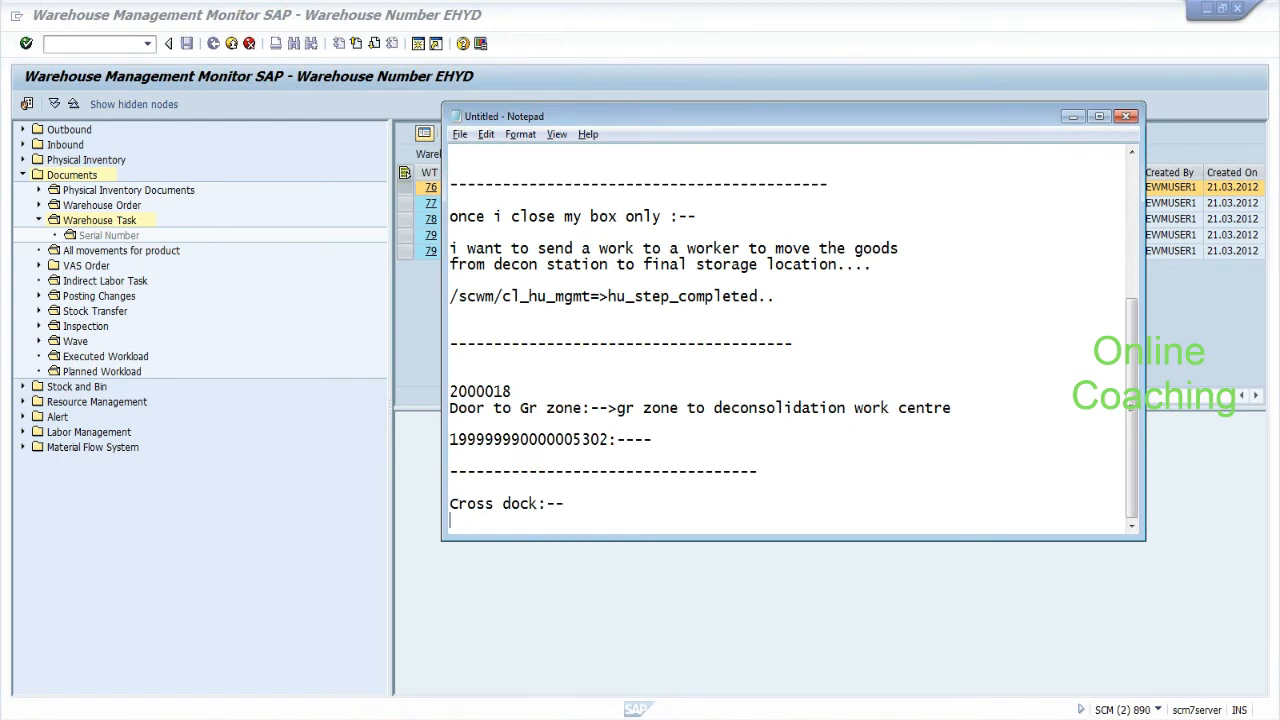
type("--------------------------  Cross dock:--")
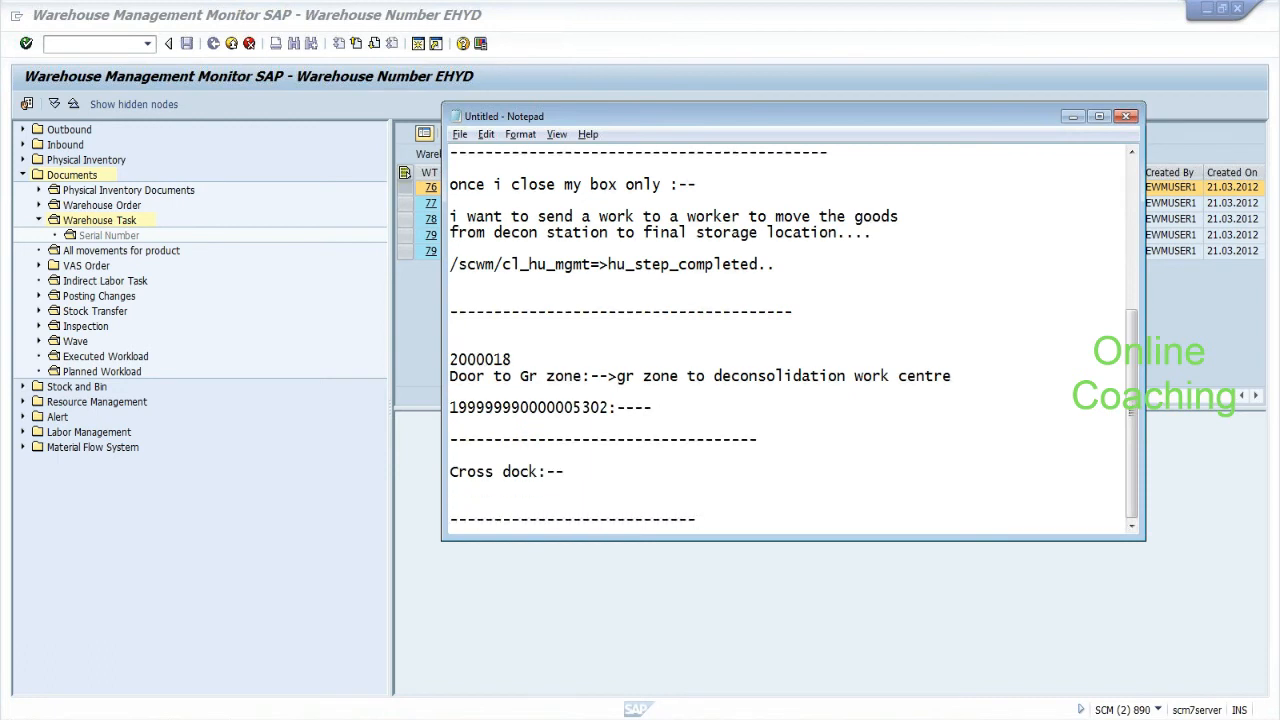
type("5 items:--")
Run /nspro in SAP and open the SAP Reference IMG.
left_click(80, 45)
type("/nspro")
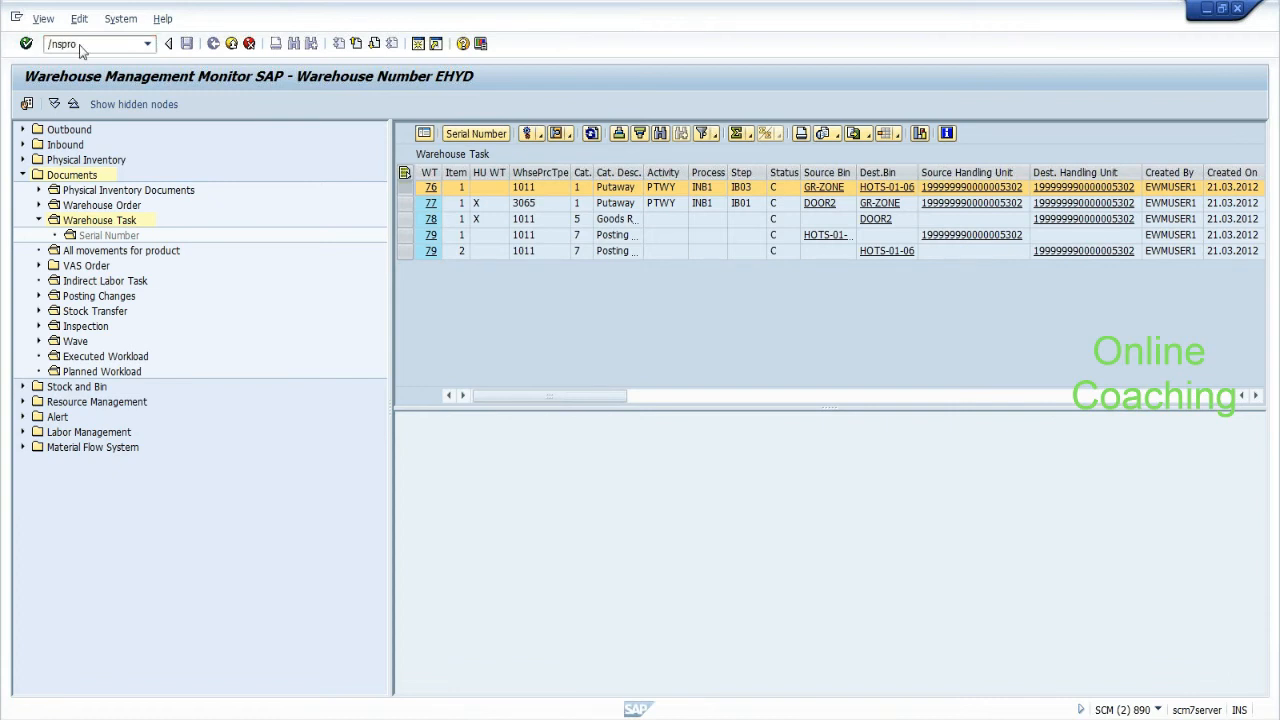
key("Return")
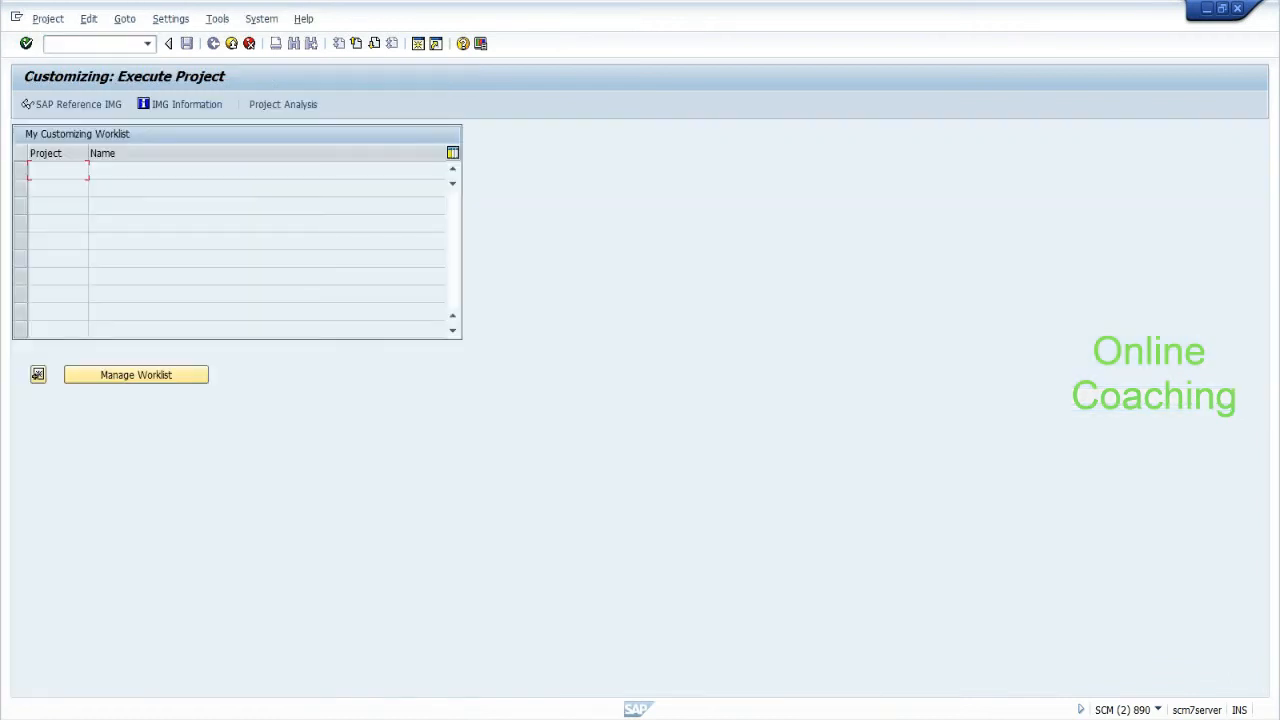
left_click(85, 108)
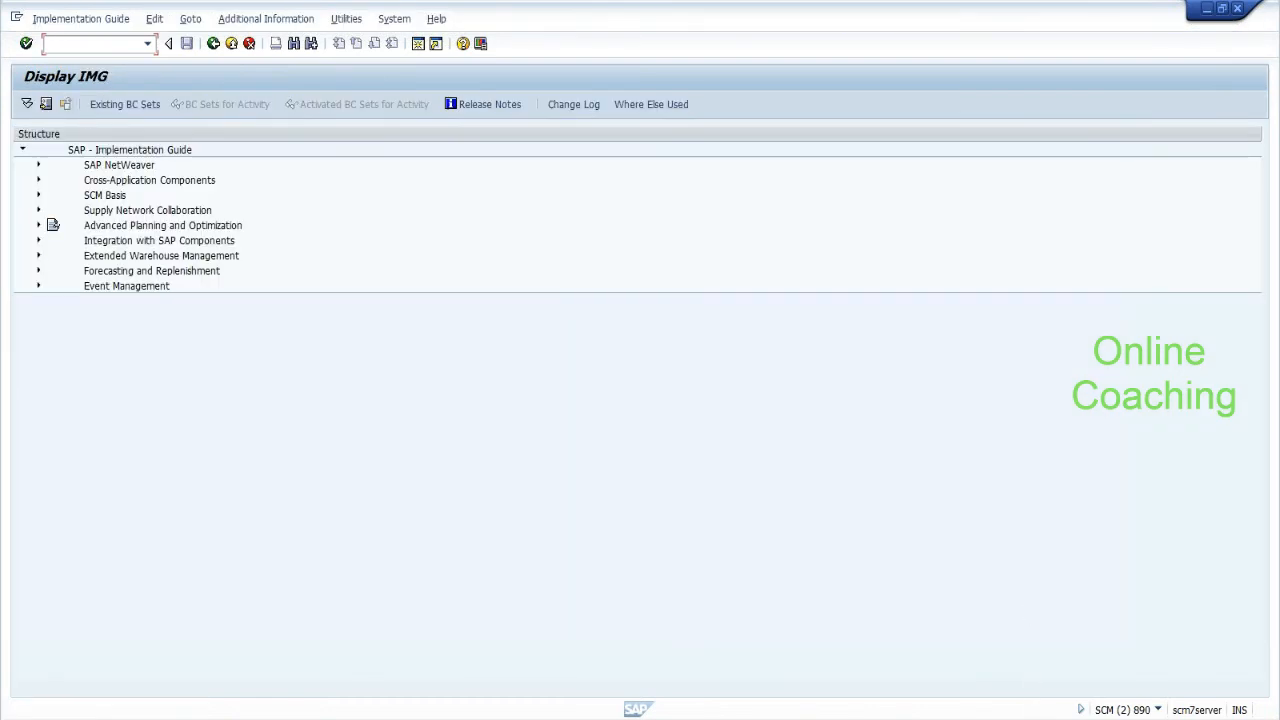
Under Cross dock in Notepad, add 'door:-->grzone grzone to decon' with a '(2 hrs)' duration.
key("alt+Tab")
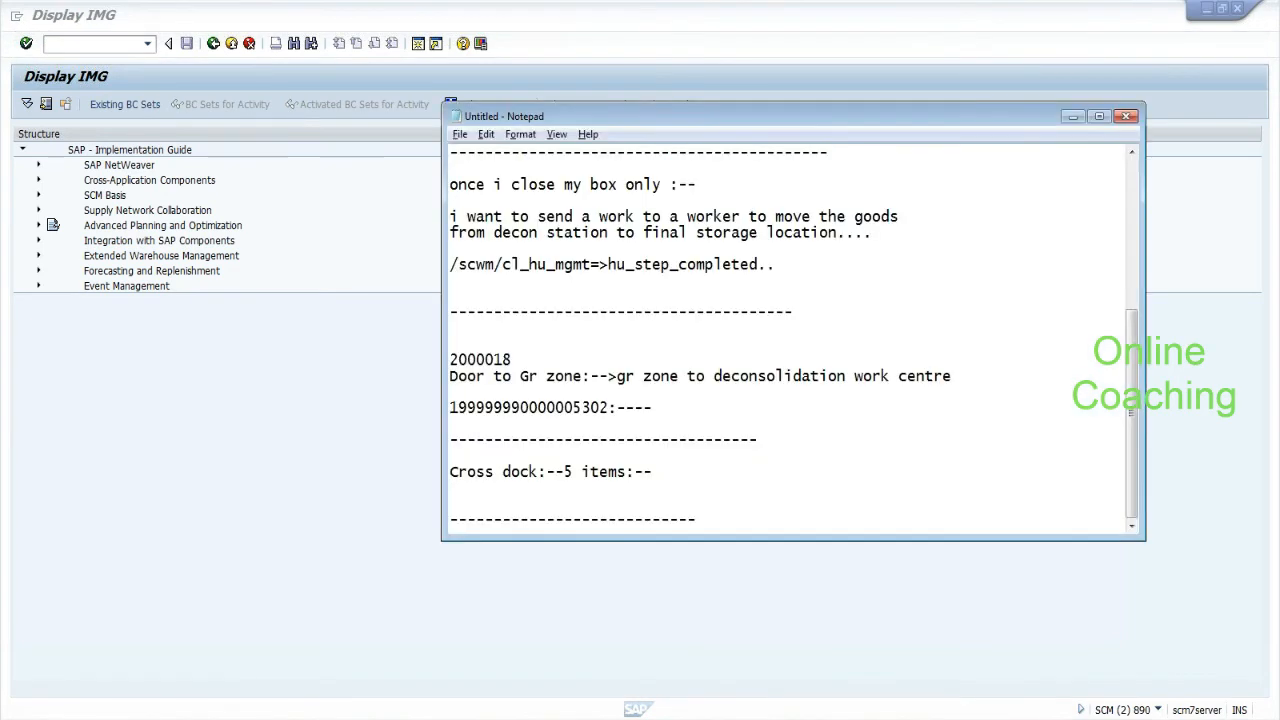
key("Return")
key("Return")
type("d")
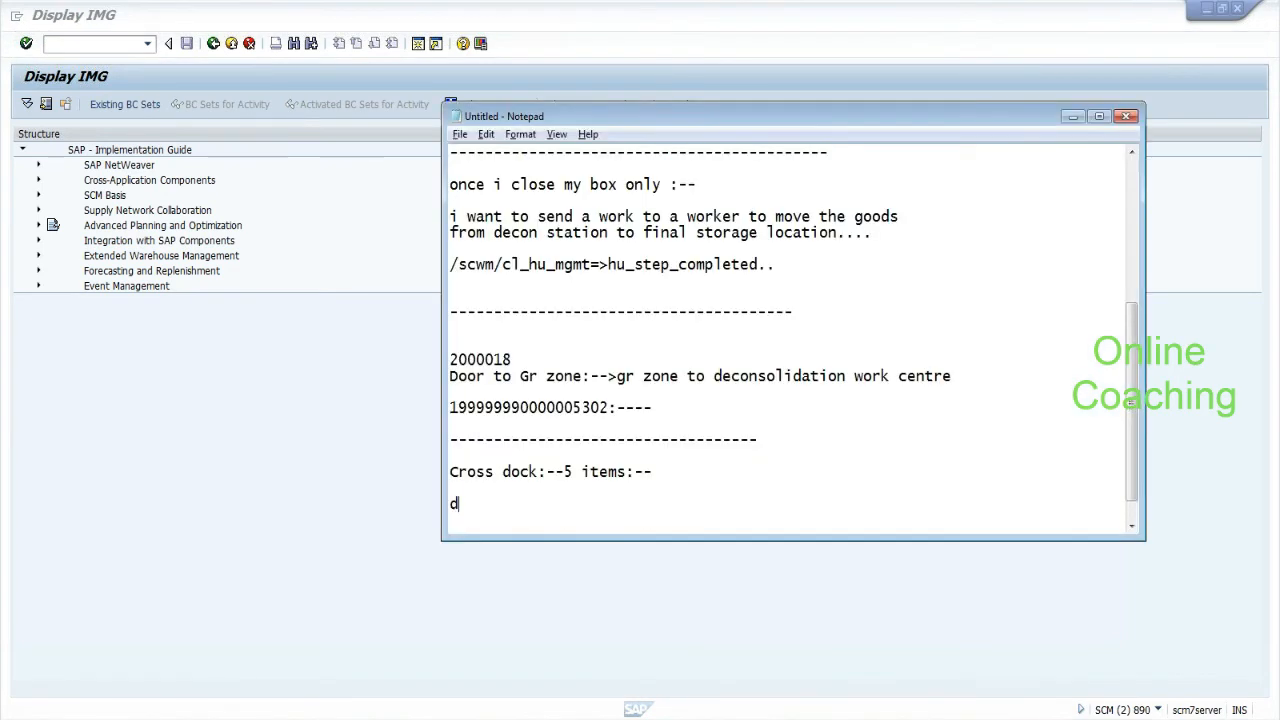
type("oor:-->grzone      grzone to decon")
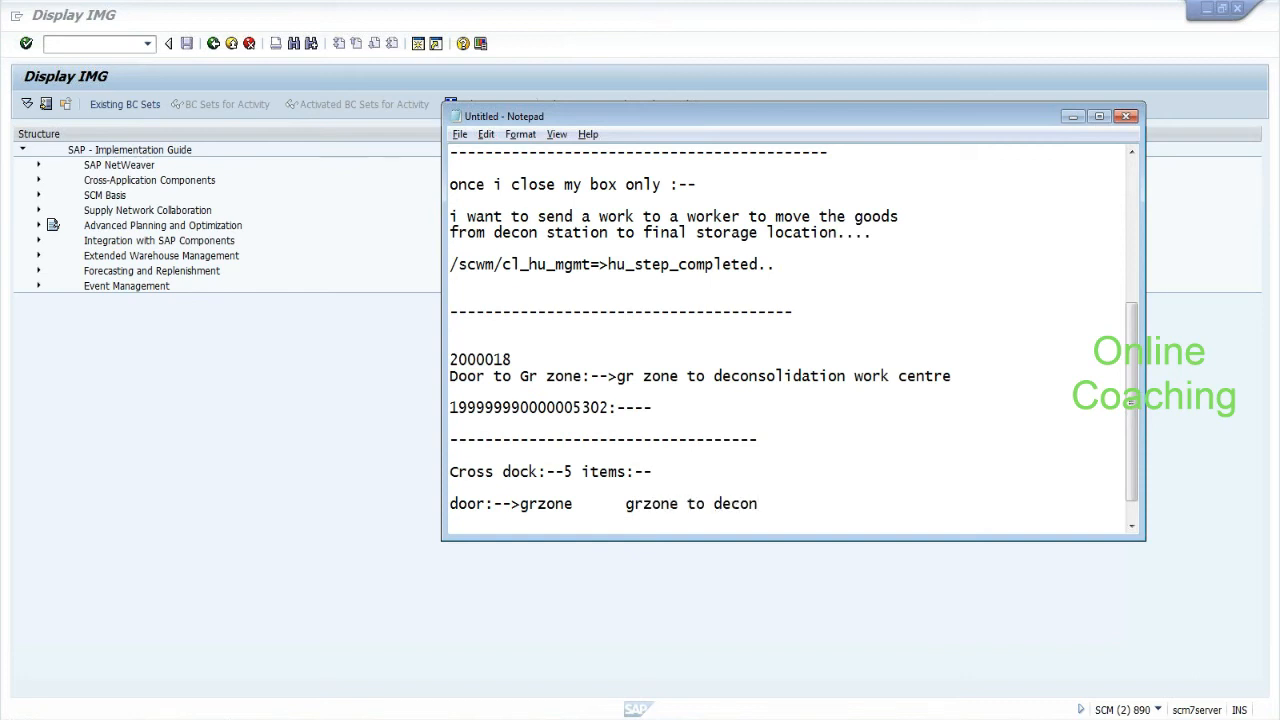
left_click(582, 504)
type("(")
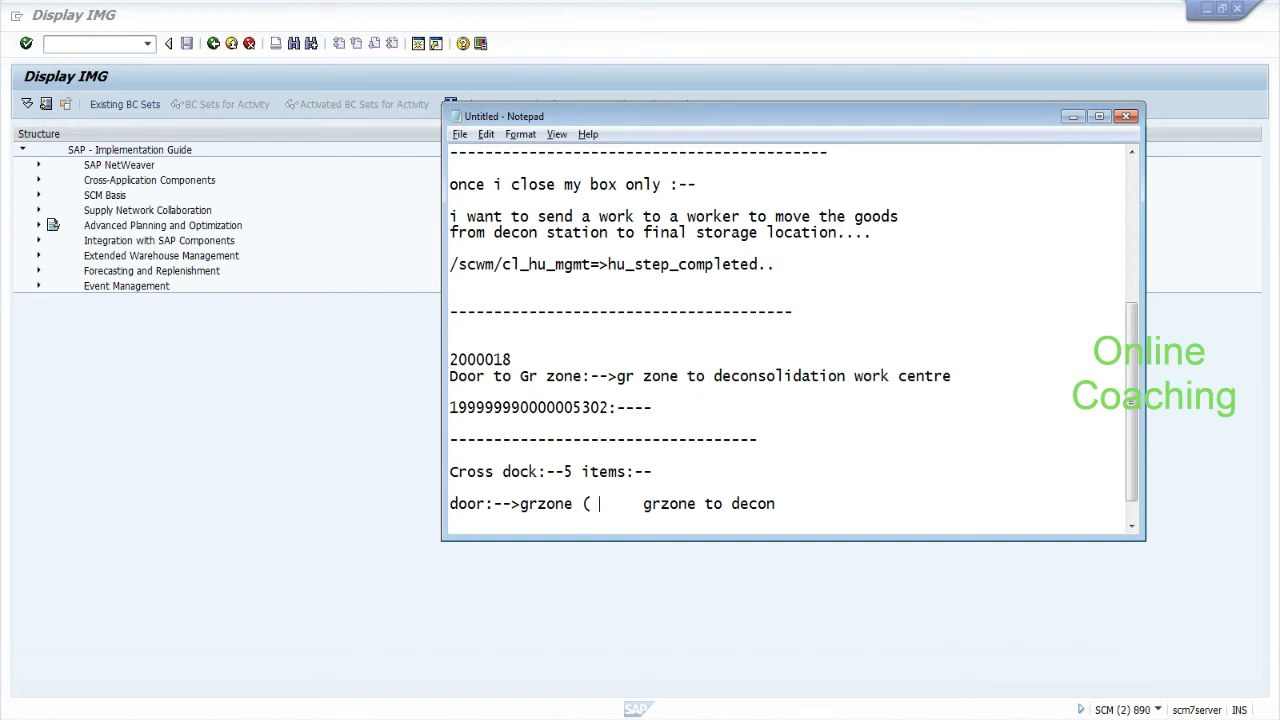
type("2 hrs")
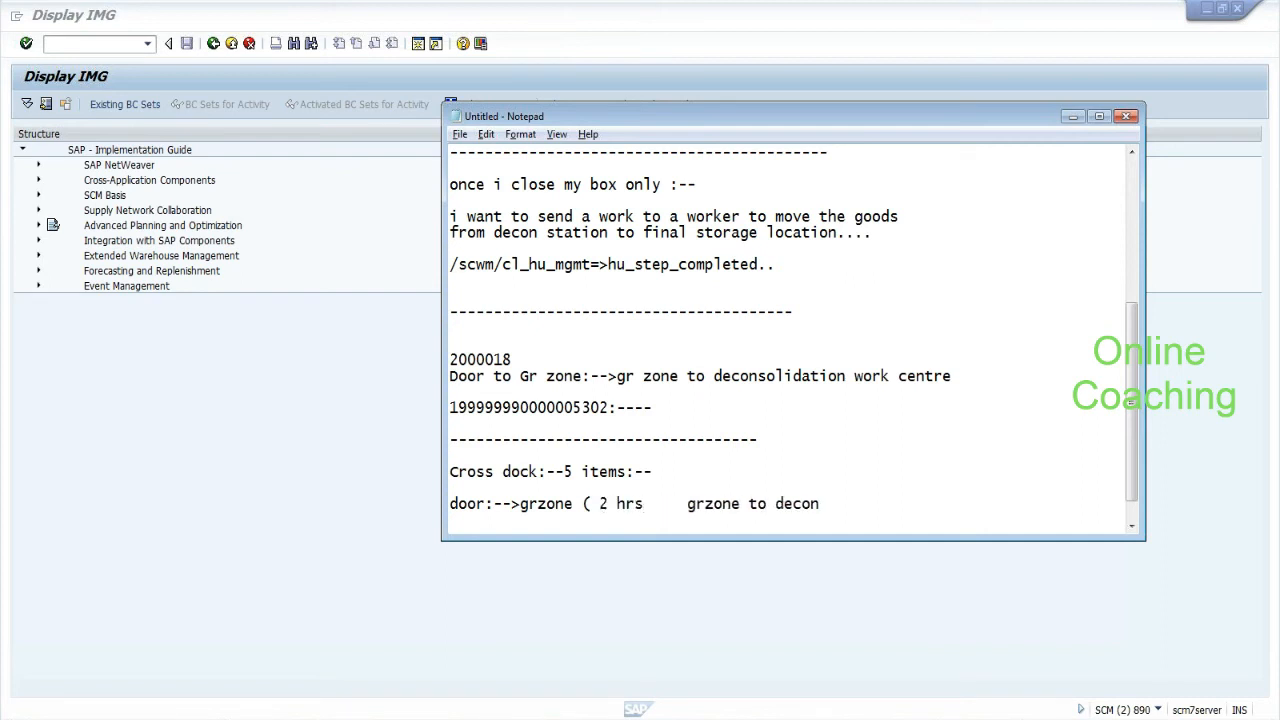
type(" ) :--")
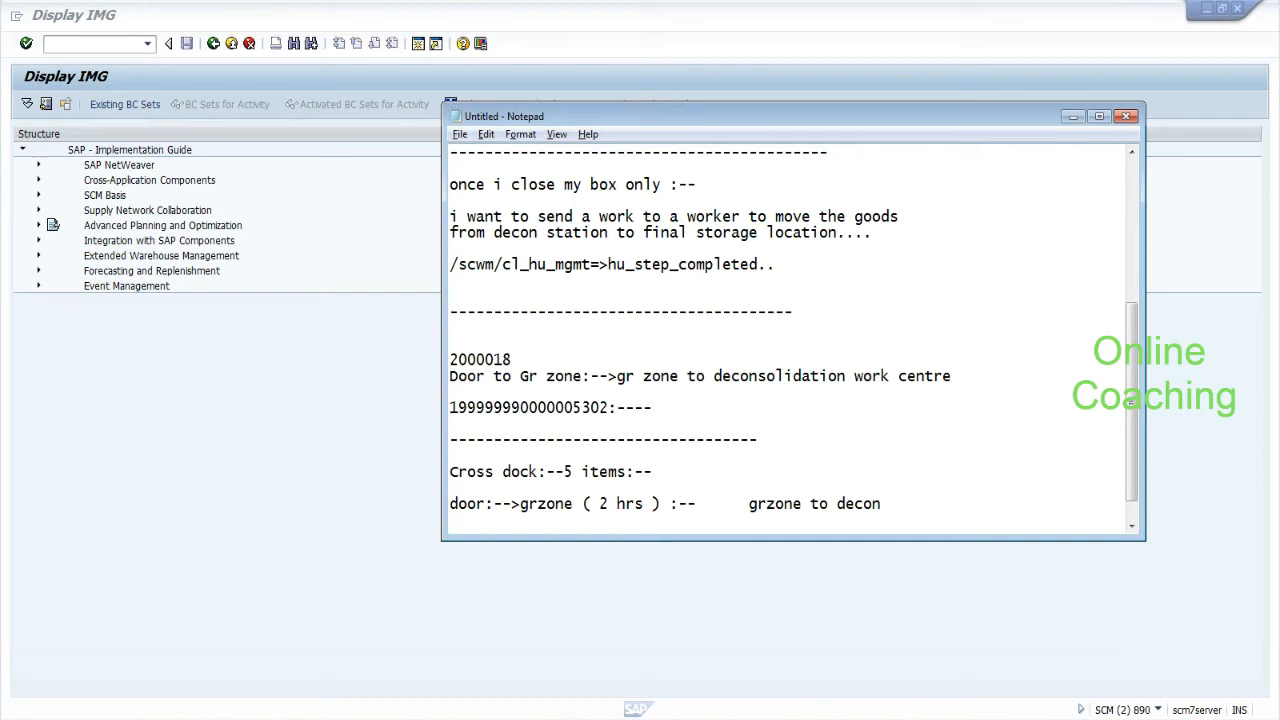
Expand the duration to 'putway delay:--Ib02 task will wait for 2 hrs'.
left_click_drag(588, 503, 644, 504)
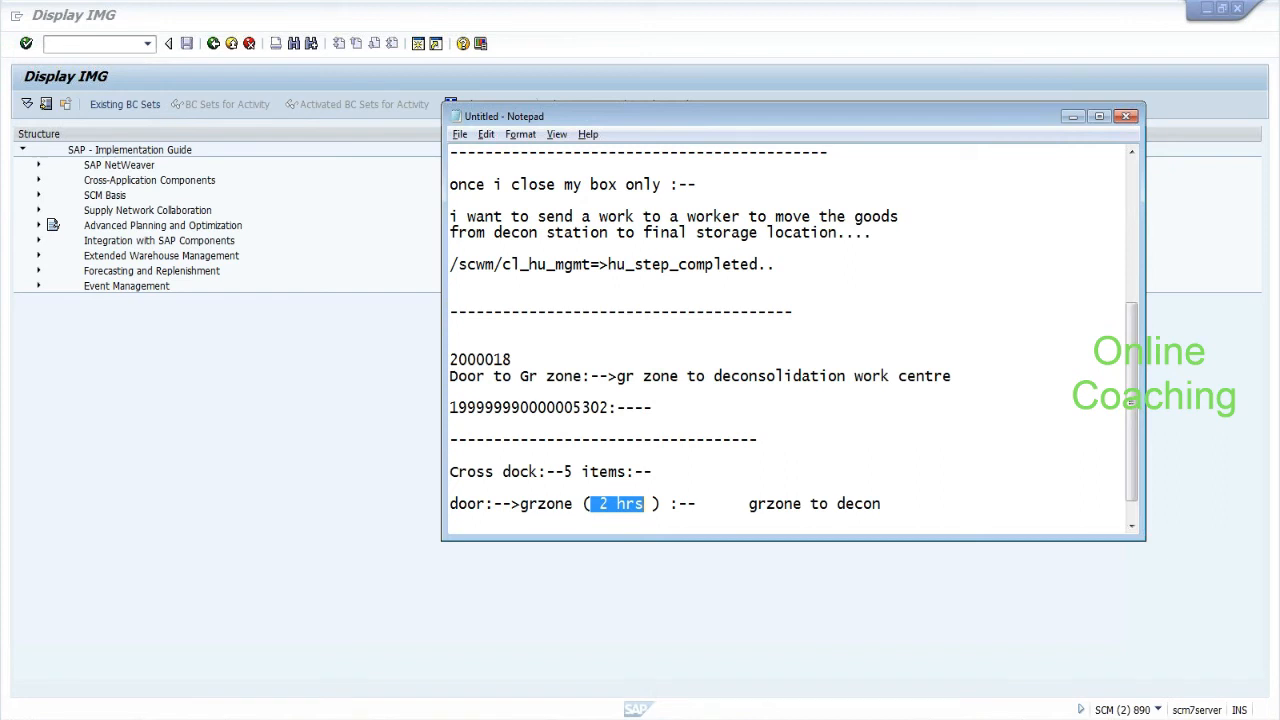
left_click(655, 503)
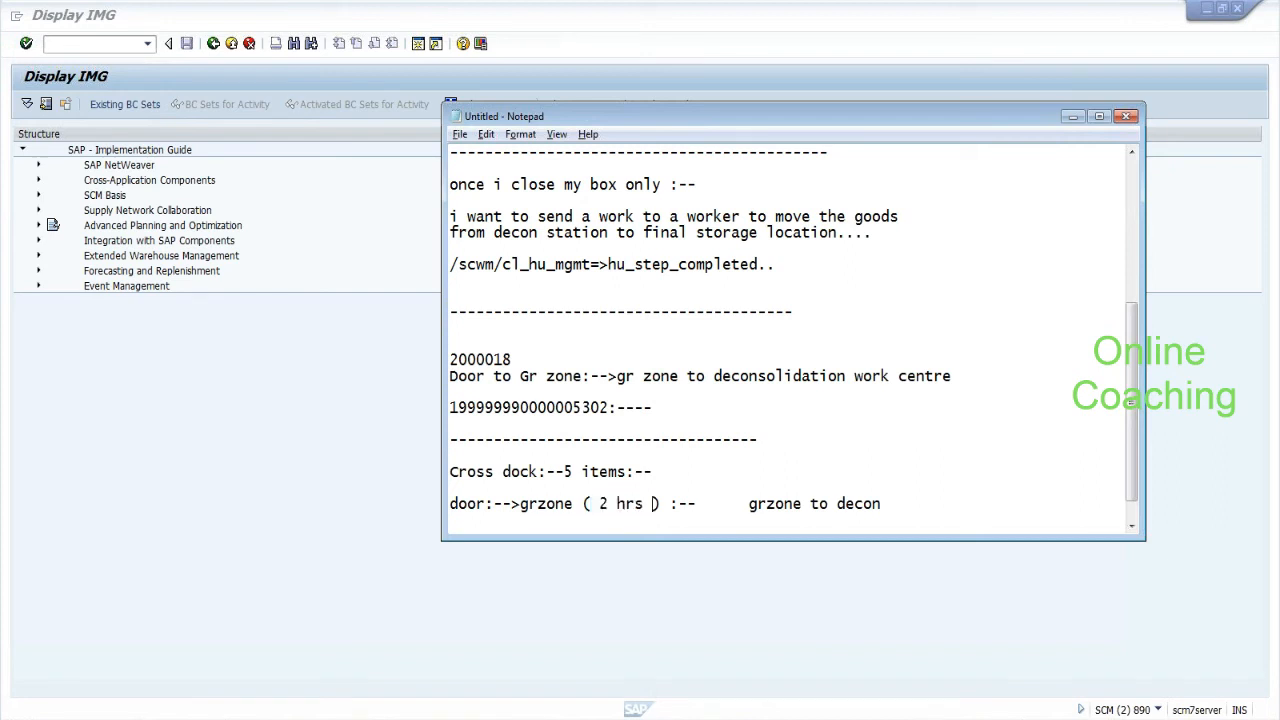
left_click_drag(645, 503, 598, 504)
left_click(748, 504)
left_click_drag(748, 504, 803, 504)
left_click(758, 504)
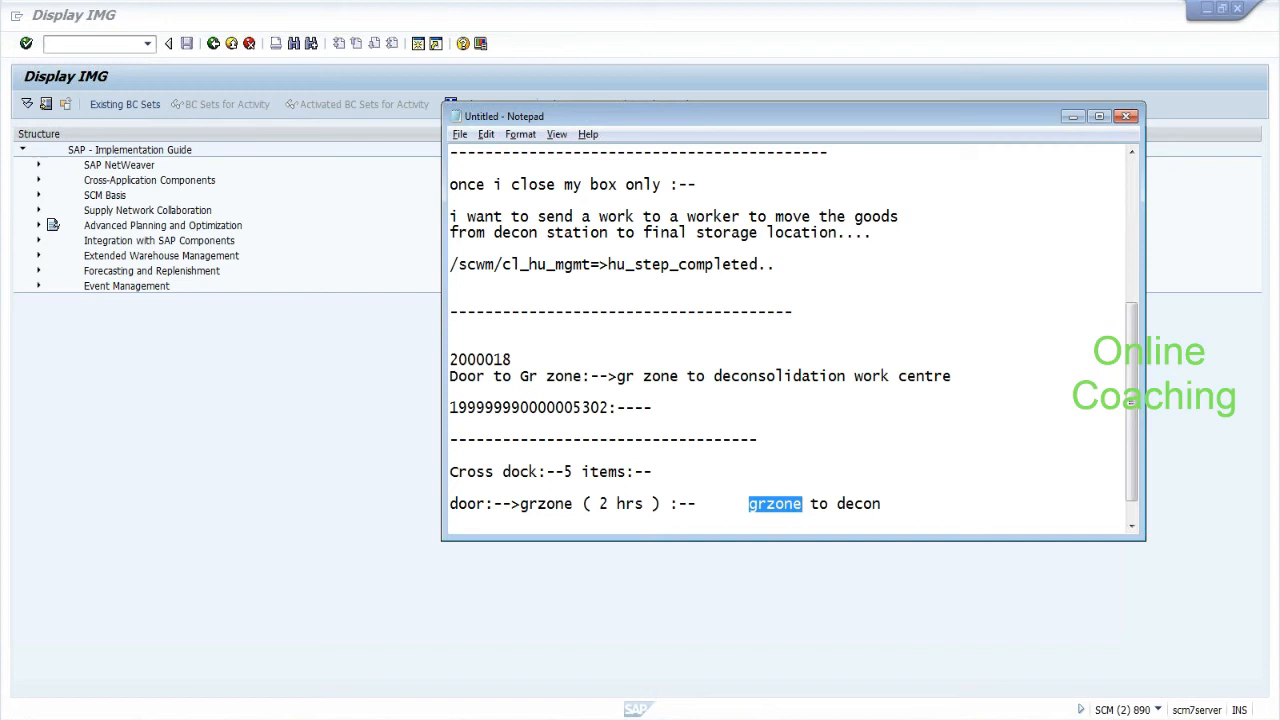
left_click(588, 503)
type("putway")
type(" del")
type("ay")
type(":--")
type("Ib02 a")
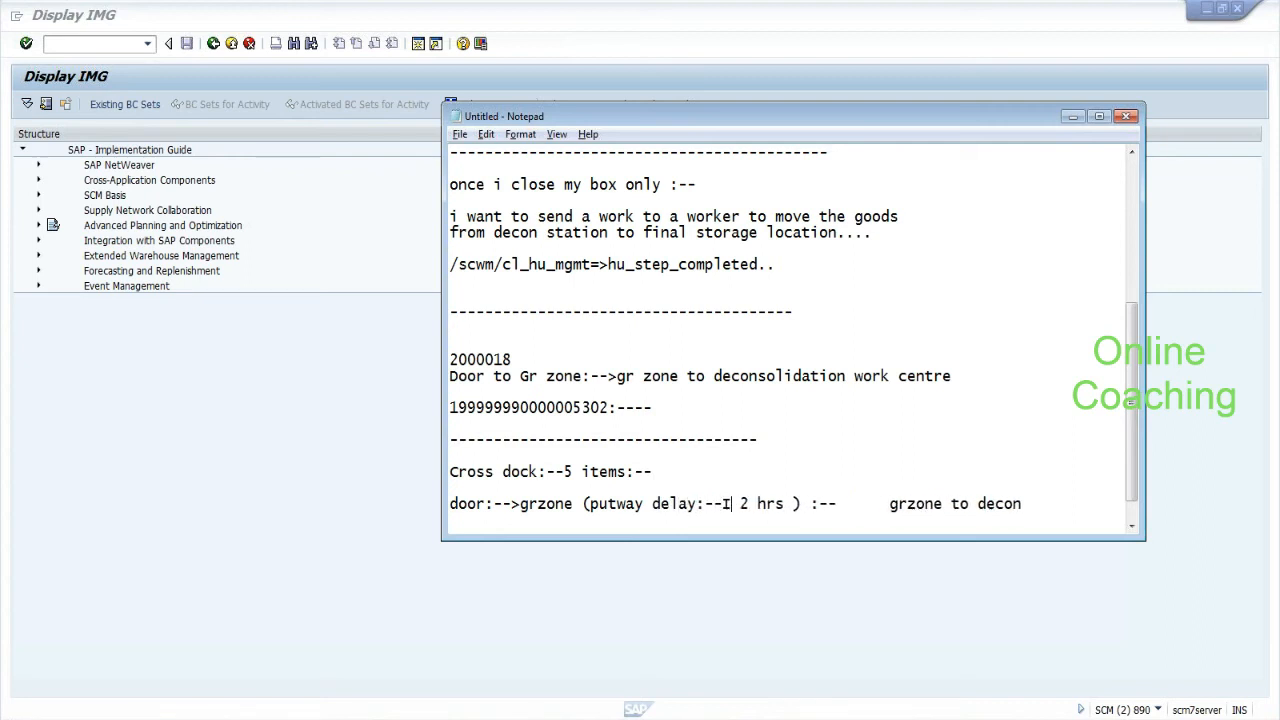
key("BackSpace")
type("task ")
type("will wait fo")
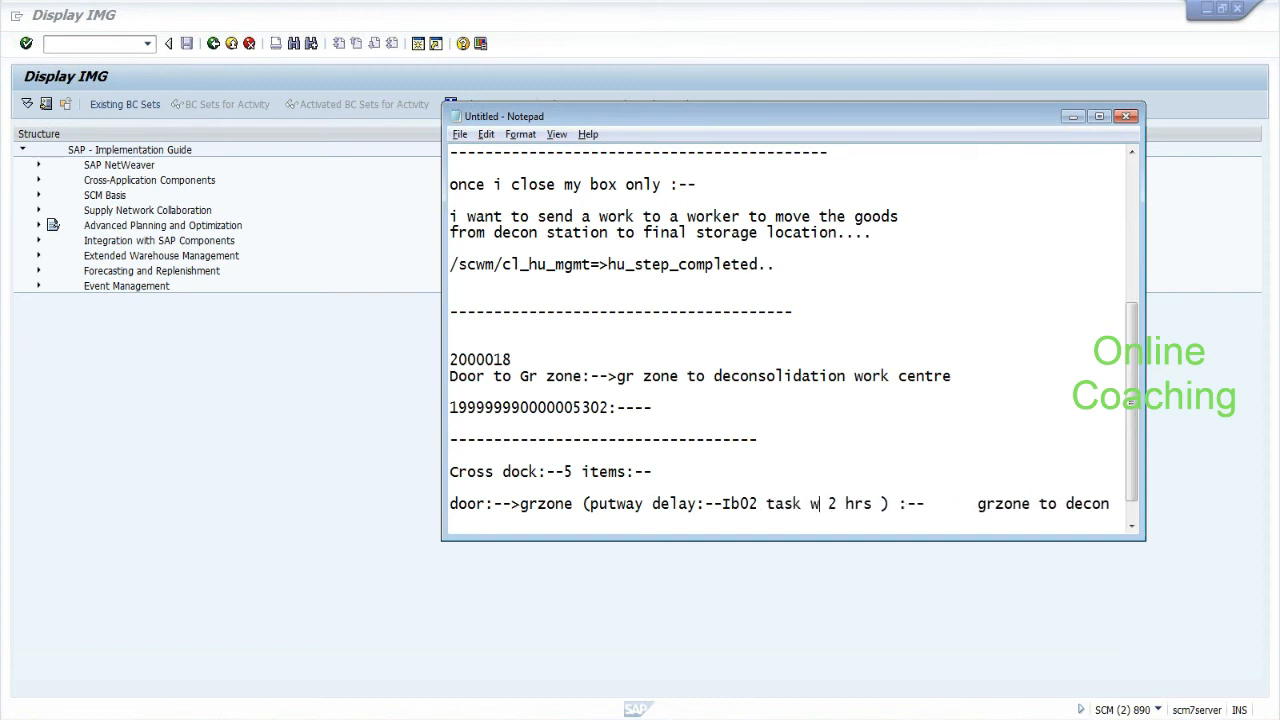
type("r")
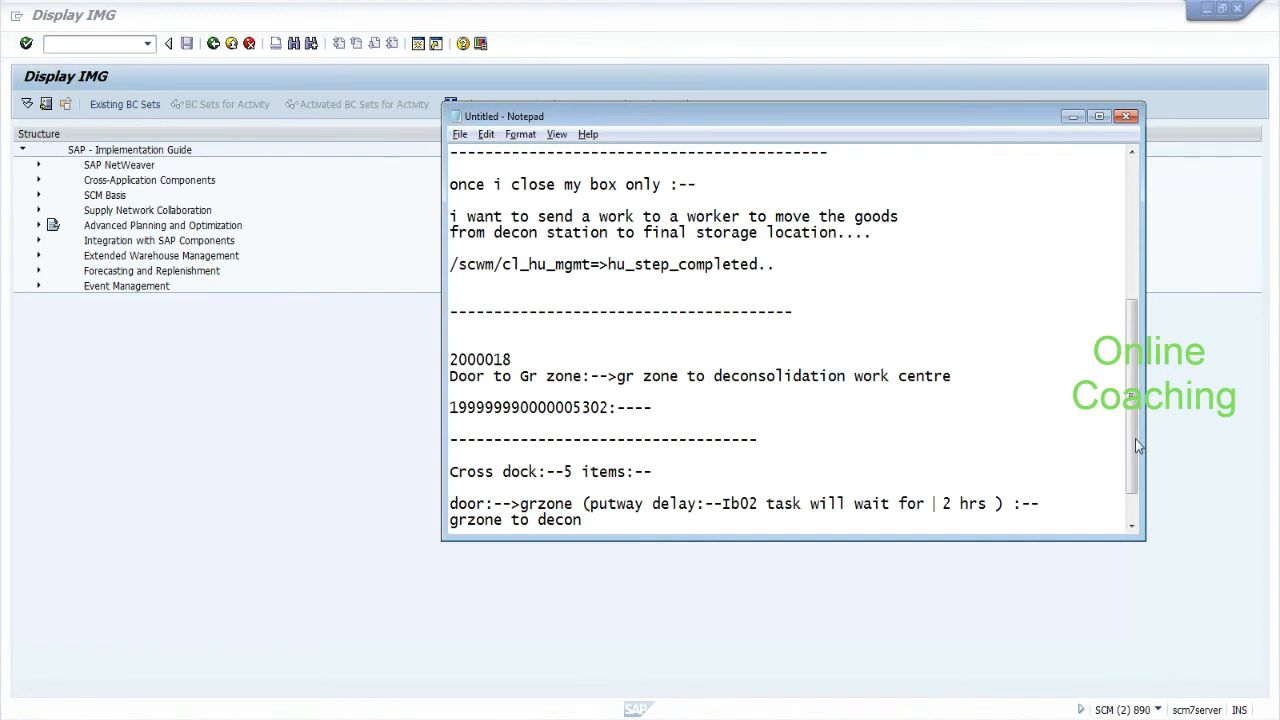
left_click_drag(1133, 443, 1131, 466)
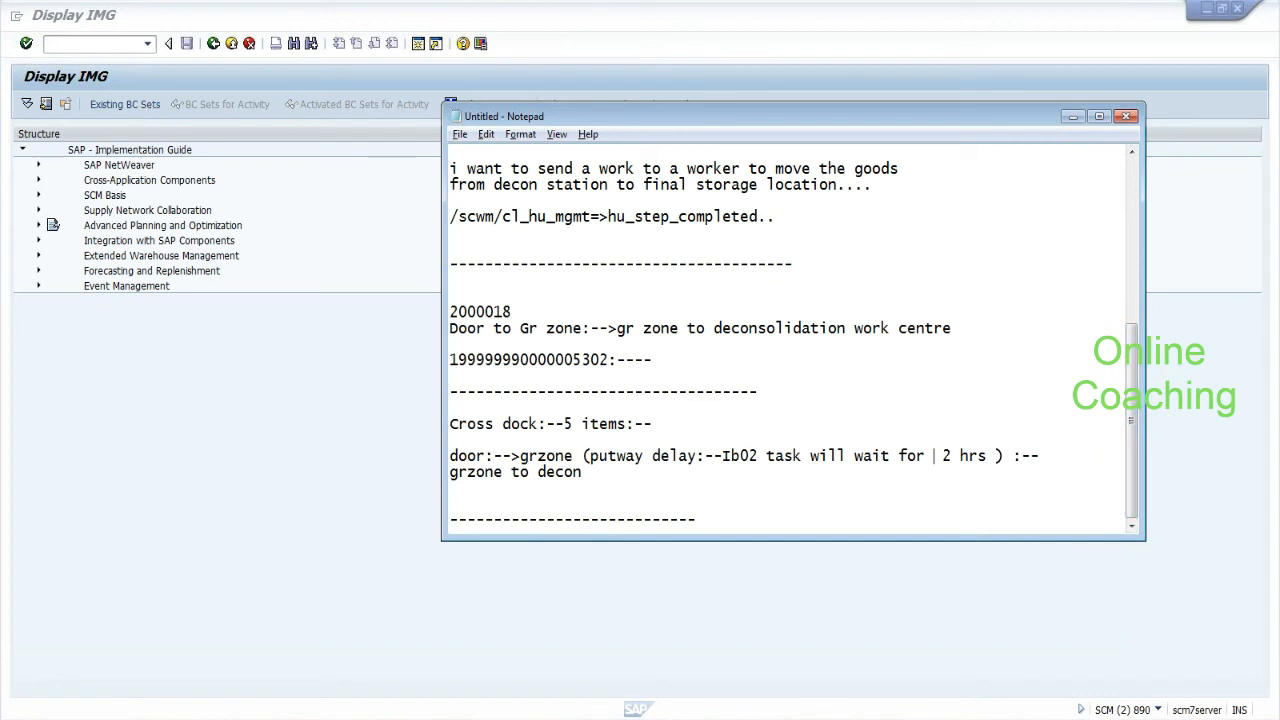
key("Delete")
Add a dashed separator line with blank lines after the cross-dock note.
left_click(450, 504)
type("-")
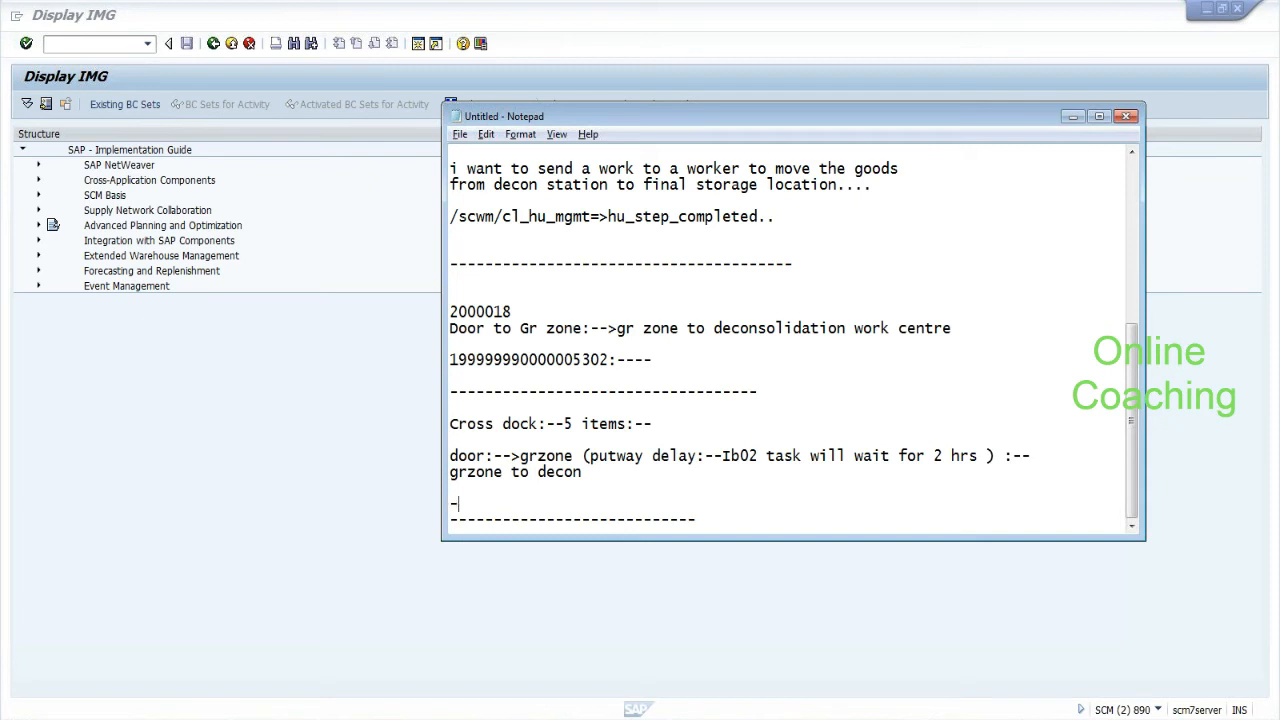
type("--------------------------")
key("Return")
key("Return")
key("Down")
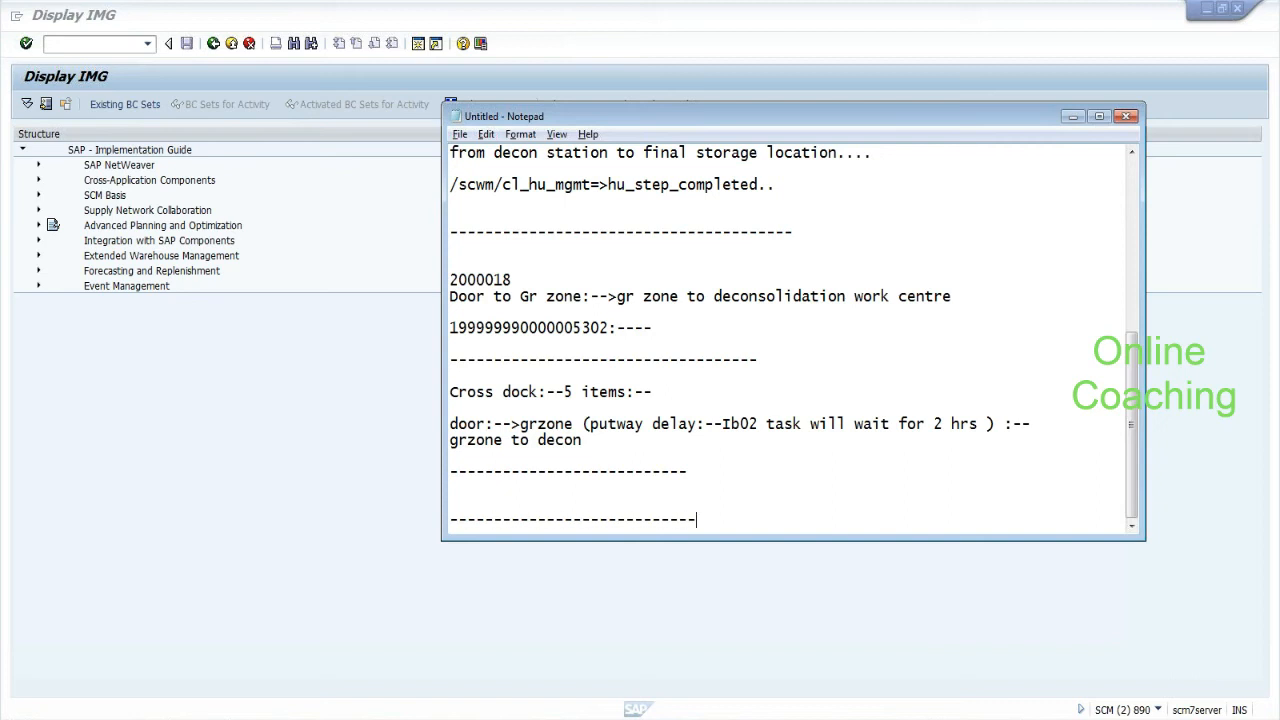
key("Return")
key("Return")
key("Return")
key("Return")
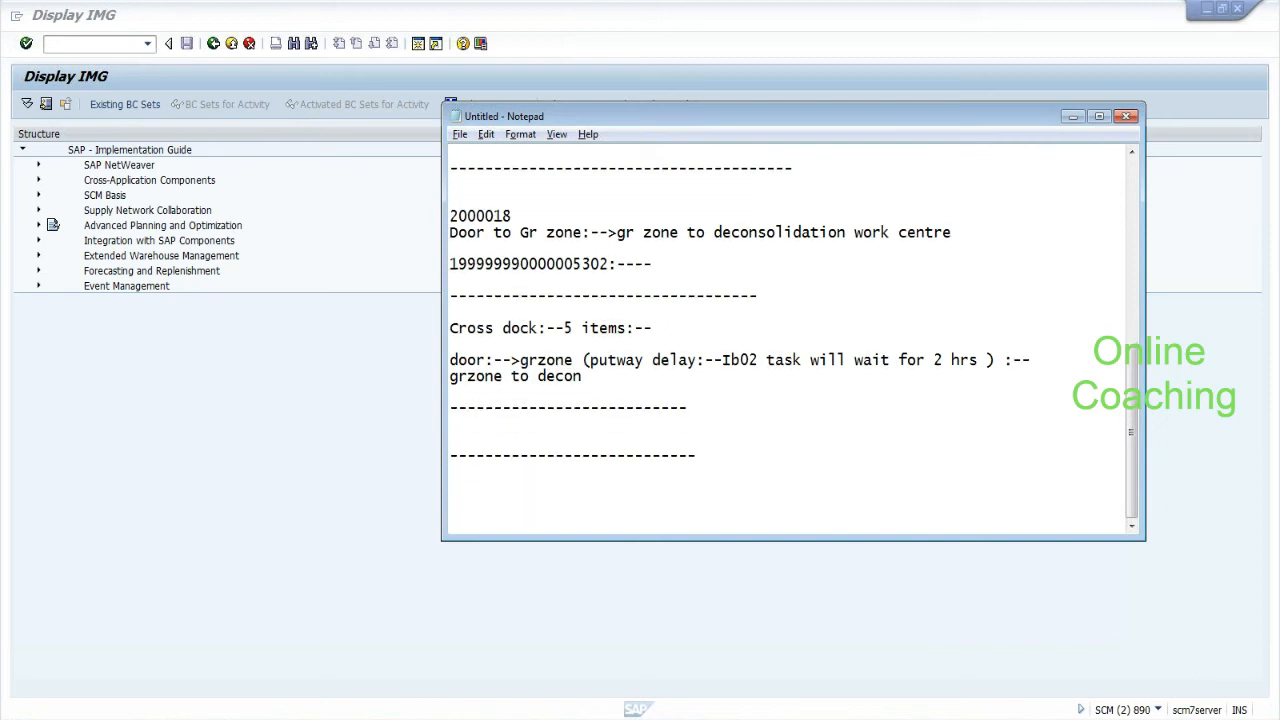
left_click_drag(450, 328, 582, 328)
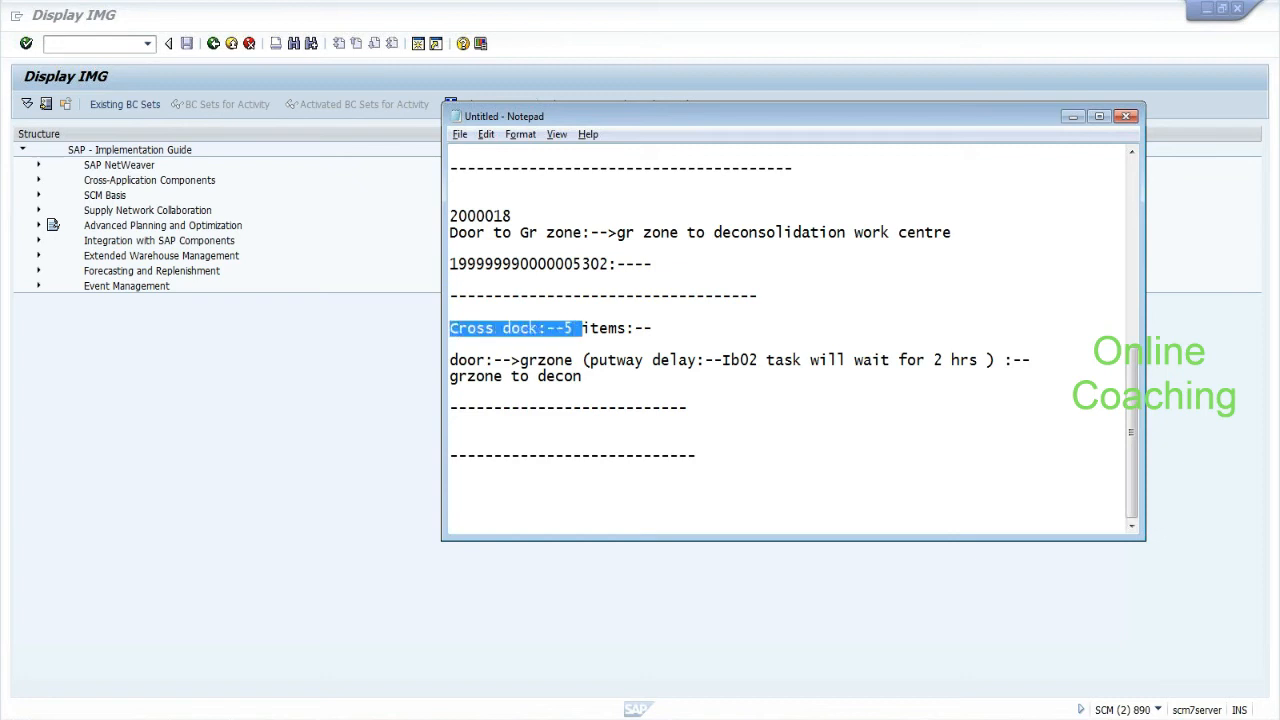
left_click_drag(721, 360, 759, 360)
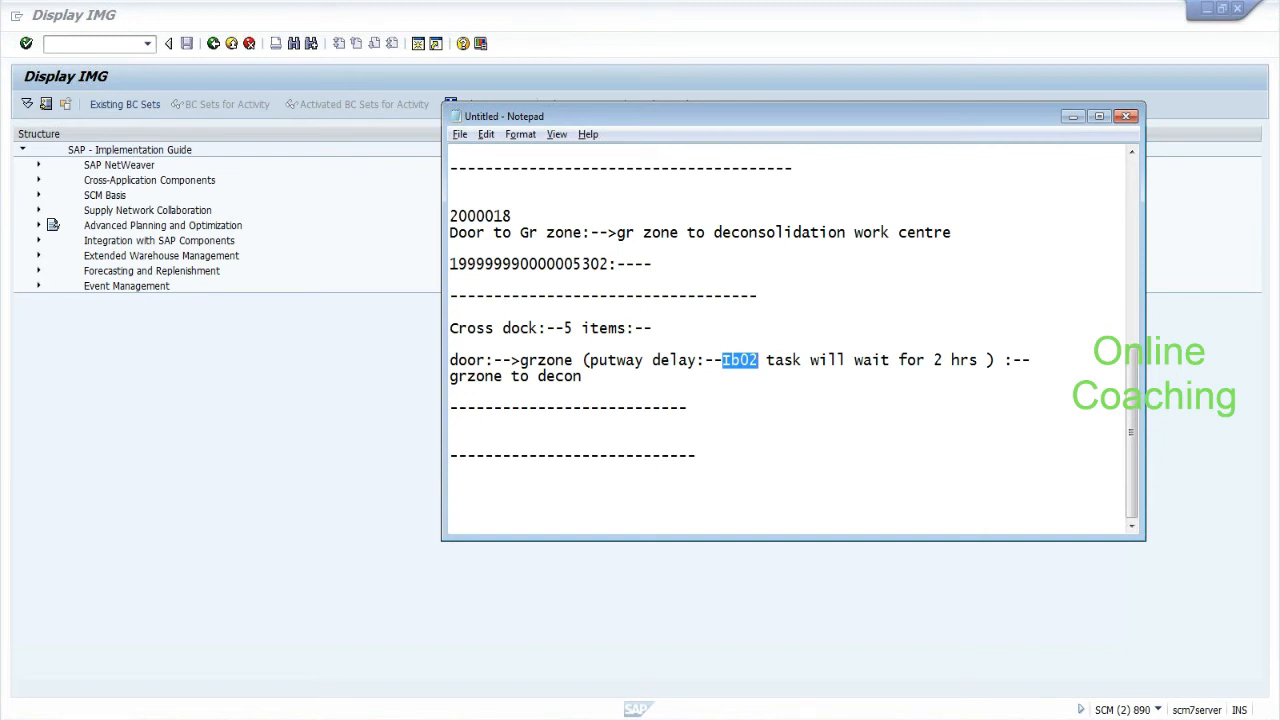
left_click_drag(449, 360, 458, 360)
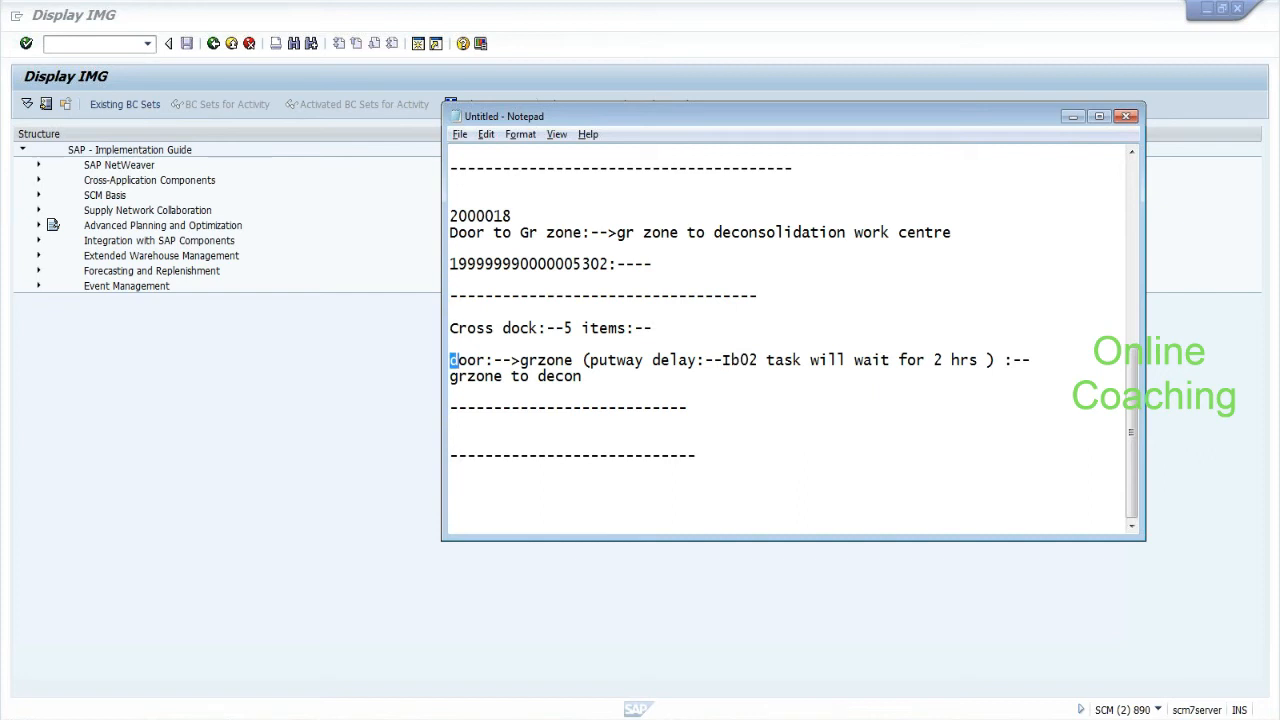
left_click_drag(450, 360, 978, 361)
left_click(588, 360)
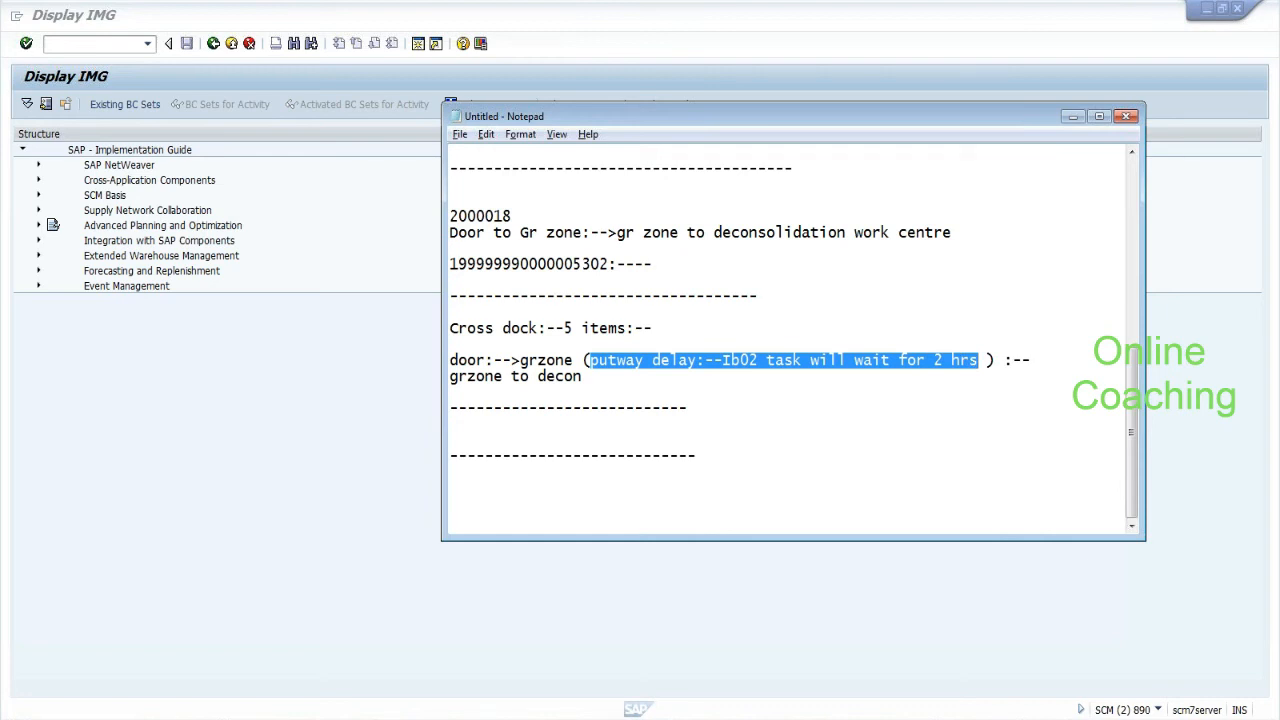
left_click(452, 392)
key("Return")
Type 'ii) do not create IB02 automatically:-->i have to move box:--grzone to decon', then '/scwm/adhu:---'.
type("ii) do not create IB02 automatically:-->")
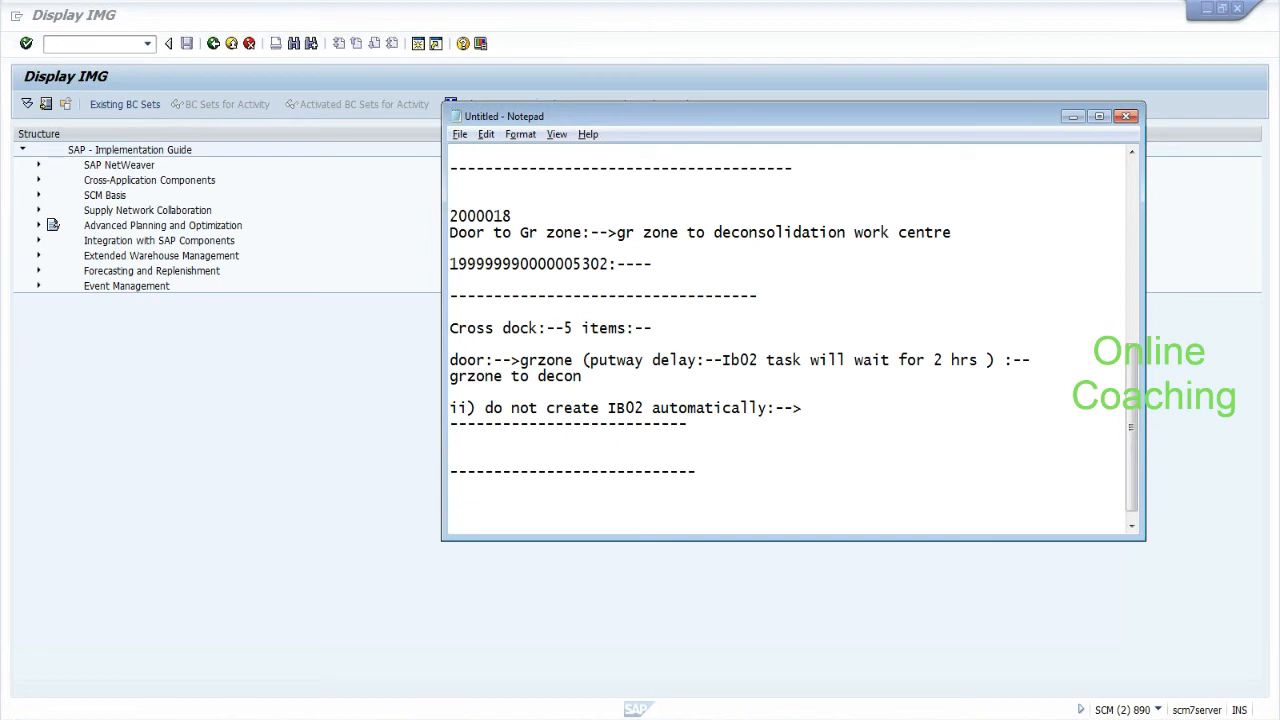
type("i have to move box:--grs")
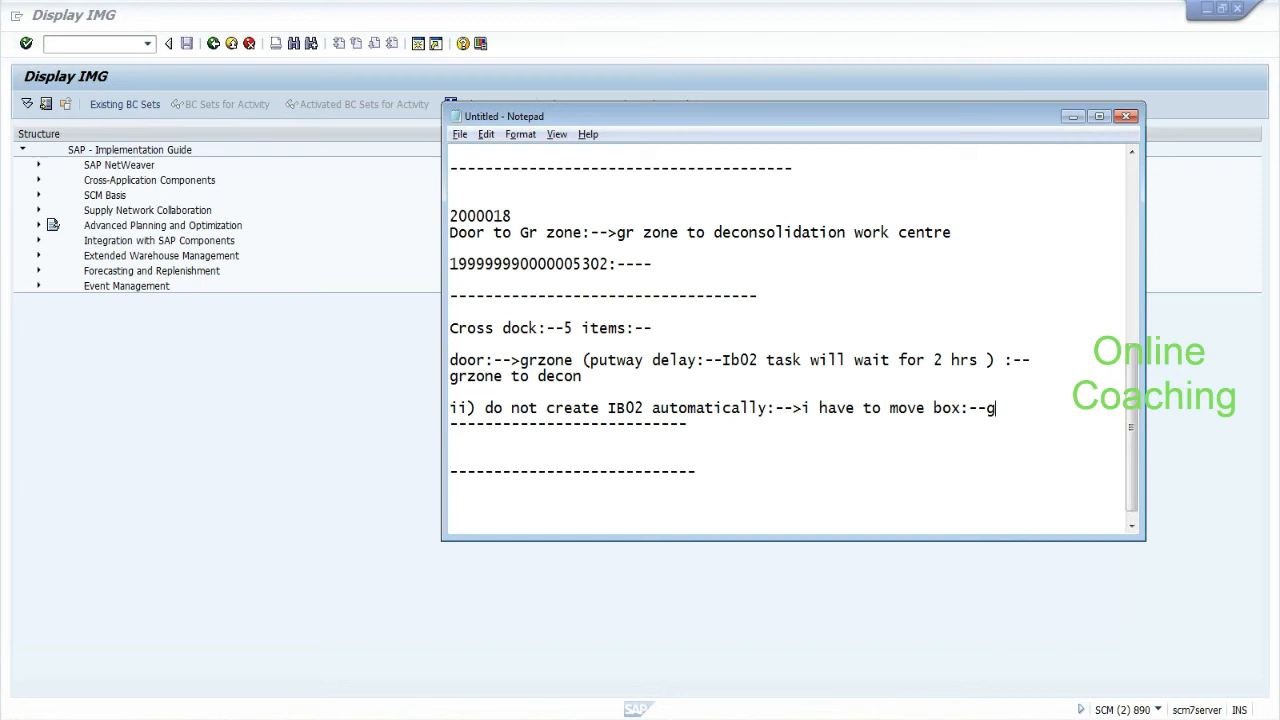
key("BackSpace")
type("zone to decon")
key("Return")
type("/scw")
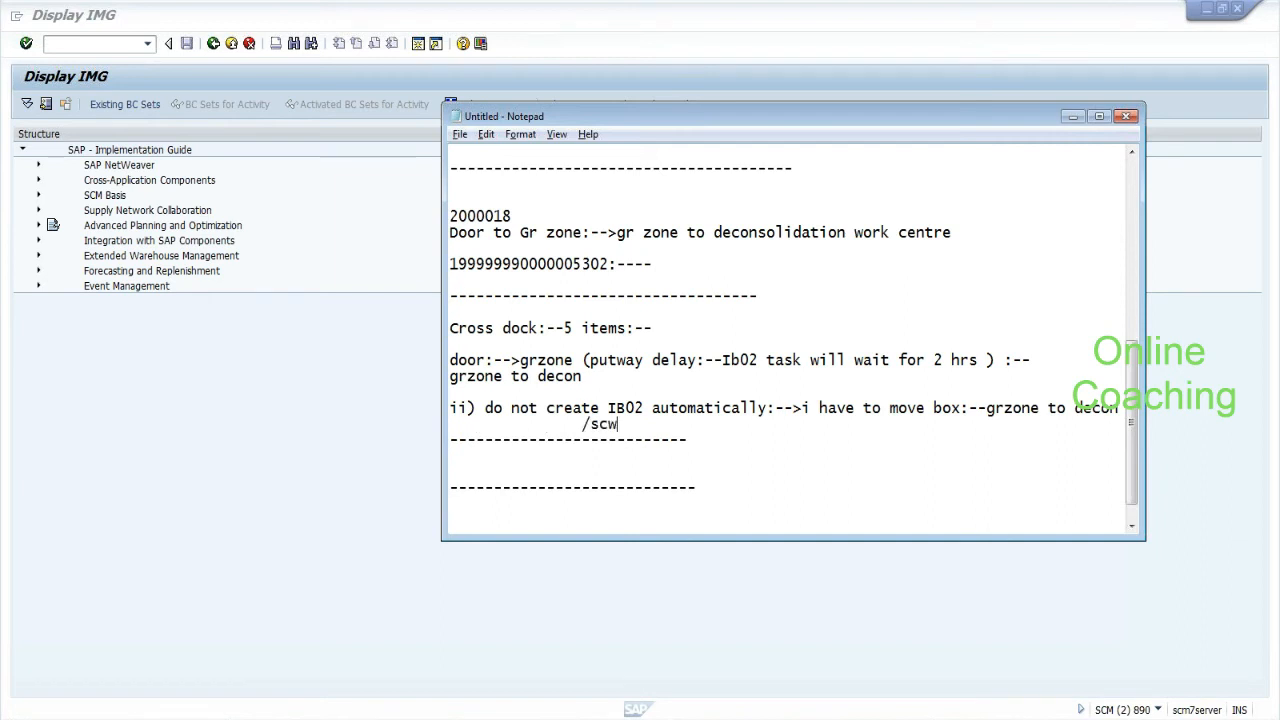
type("m/adhu:---")
key("Return")
key("Return")
key("Return")
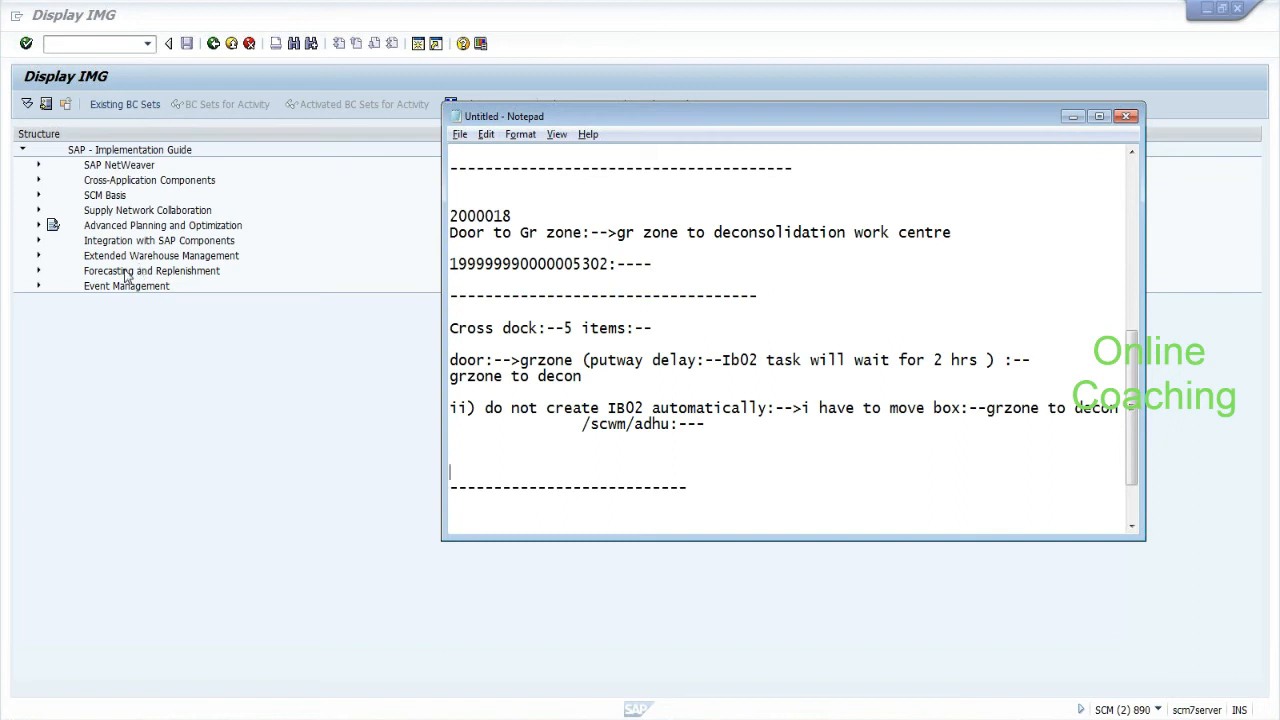
Expand Extended Warehouse Management in the IMG, then start a new line in Notepad.
left_click(38, 257)
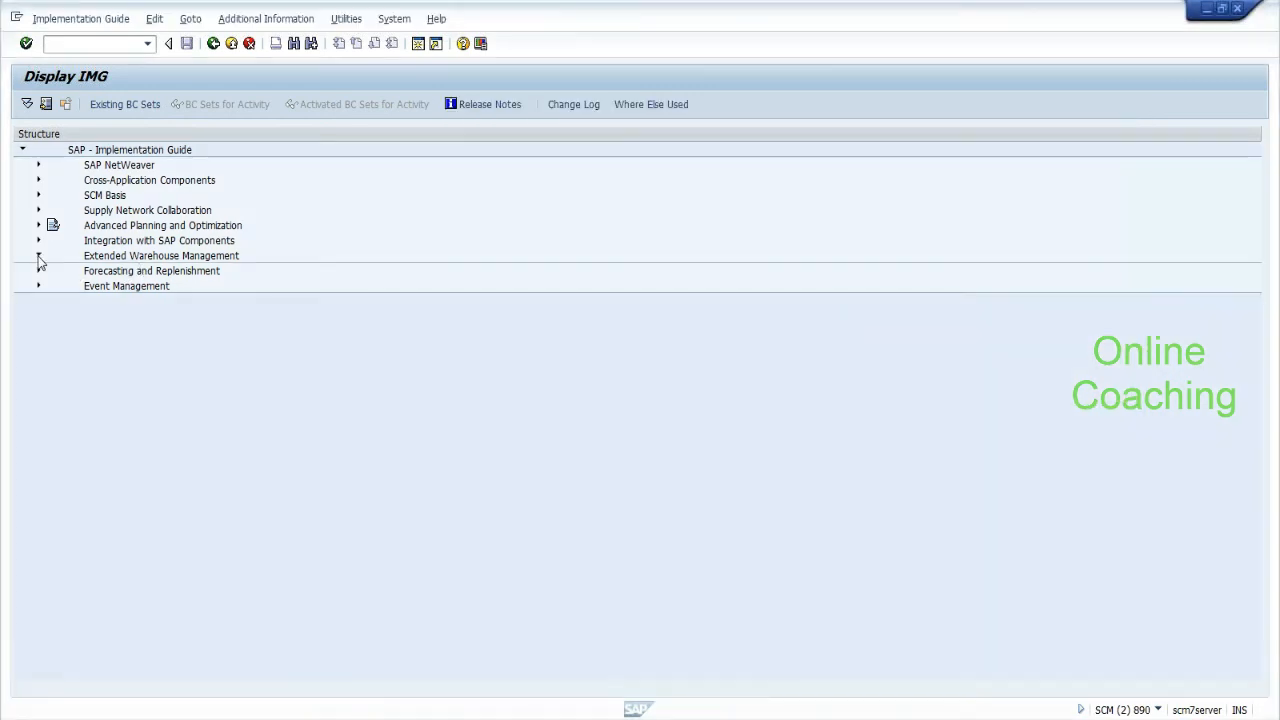
left_click(39, 256)
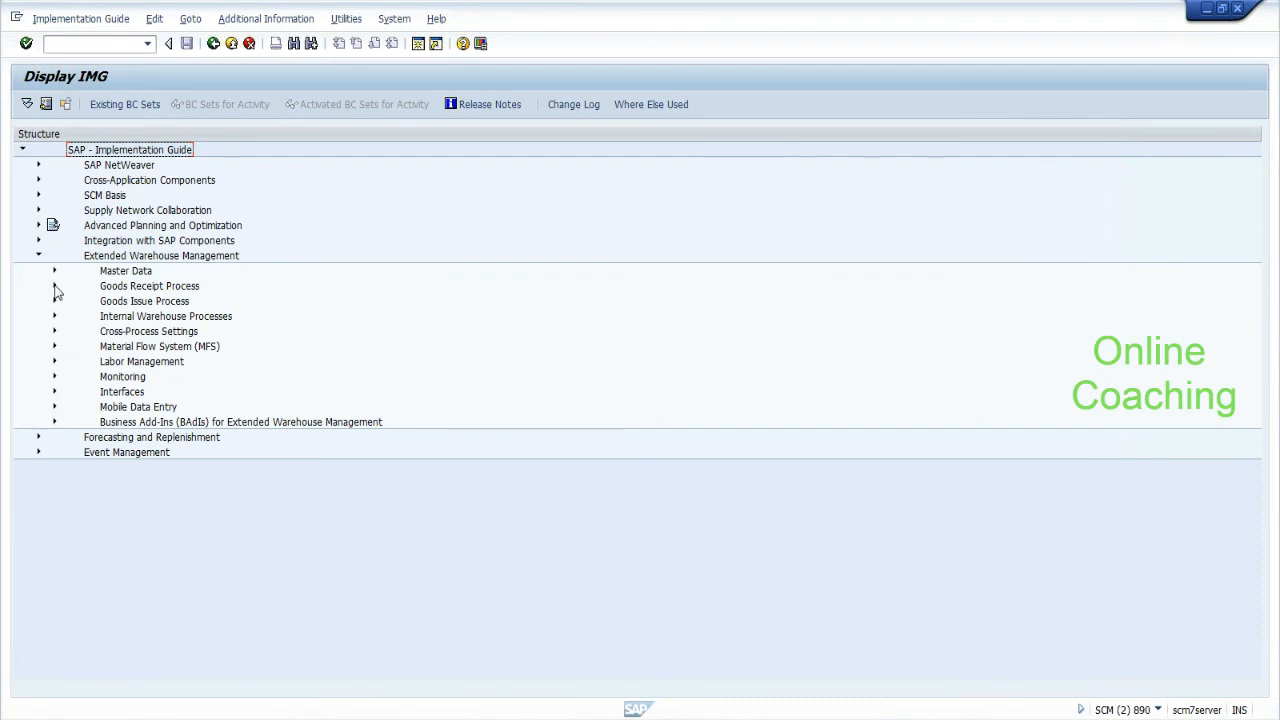
key("alt+Tab")
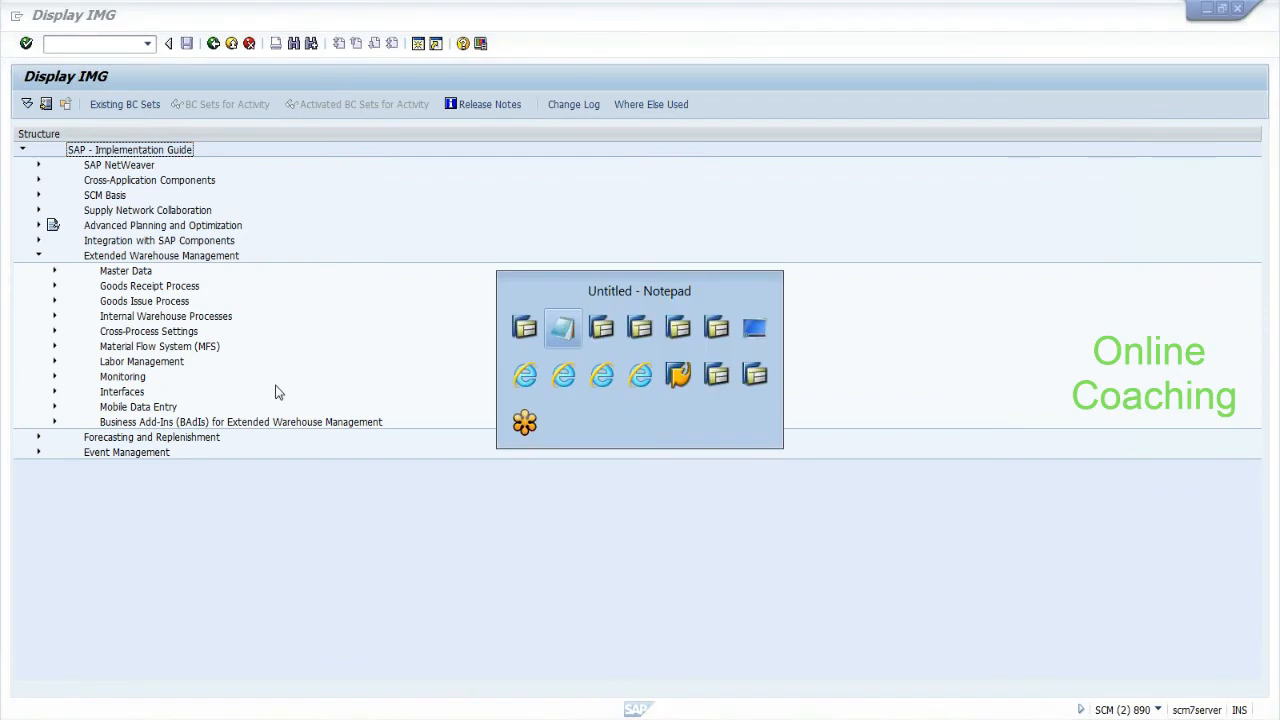
key("Return")
key("Return")
Type the 'GR area:-->' heading, fixing its case, with a long dashed separator beneath.
type("Gr area:-->")
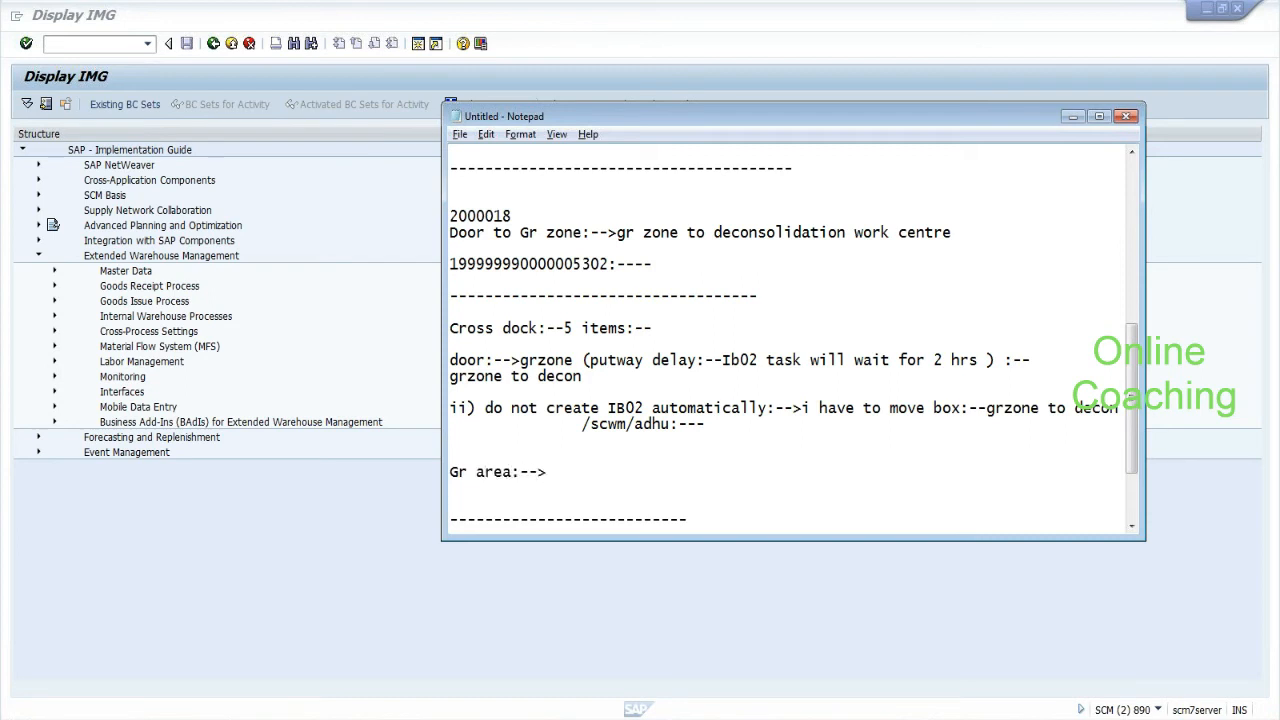
left_click(457, 473)
key("Delete")
type("R")
key("Return")
key("Return")
type("Expected")
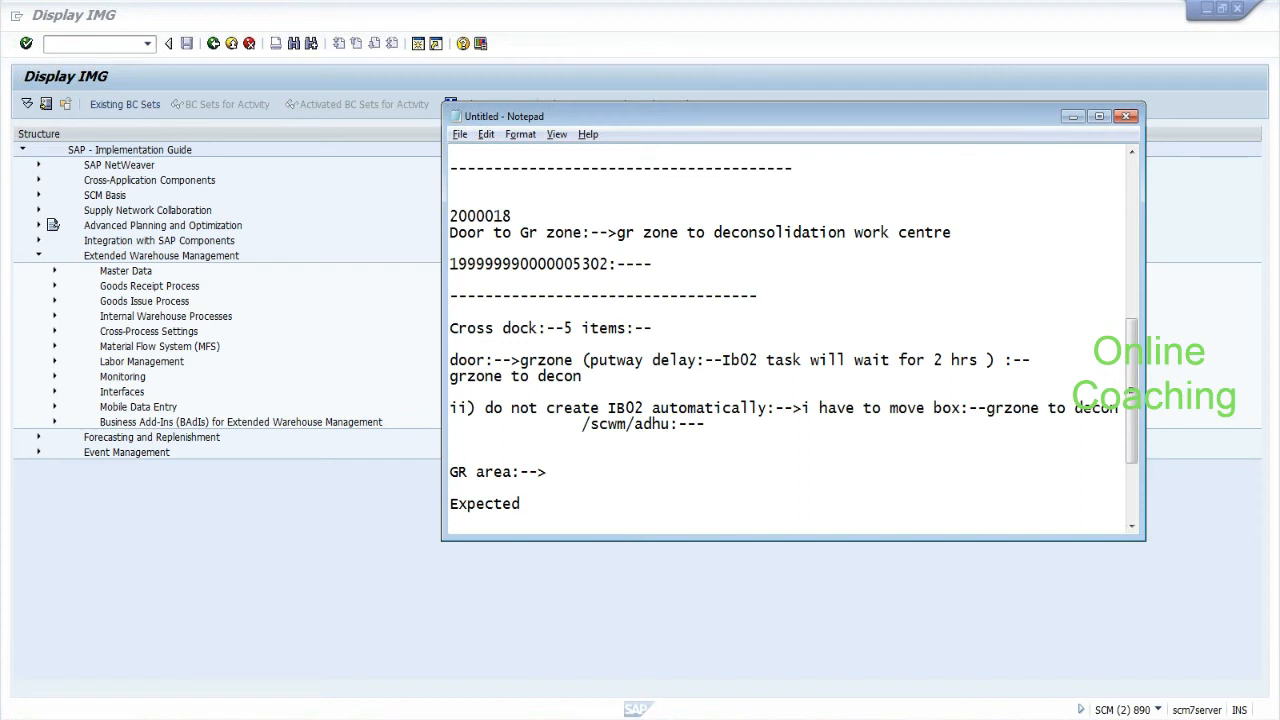
key("BackSpace")
key("BackSpace")
key("BackSpace")
key("BackSpace")
key("BackSpace")
key("BackSpace")
key("BackSpace")
key("BackSpace")
key("BackSpace")
type("---------------------------------------------------")
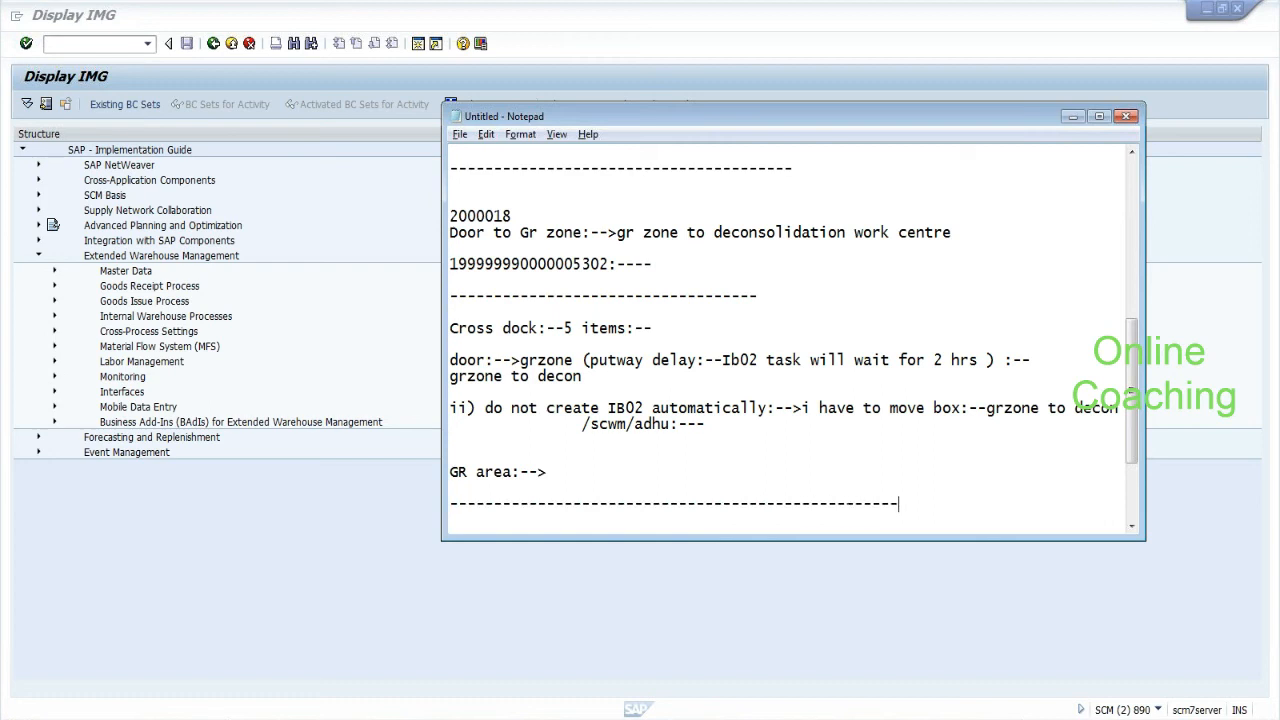
Below the separator, add case 'i) If you have inbound delivery:--'.
key("Return")
key("Return")
key("Return")
key("Return")
key("Return")
key("Return")
key("BackSpace")
key("BackSpace")
key("BackSpace")
key("BackSpace")
key("BackSpace")
type("i)")
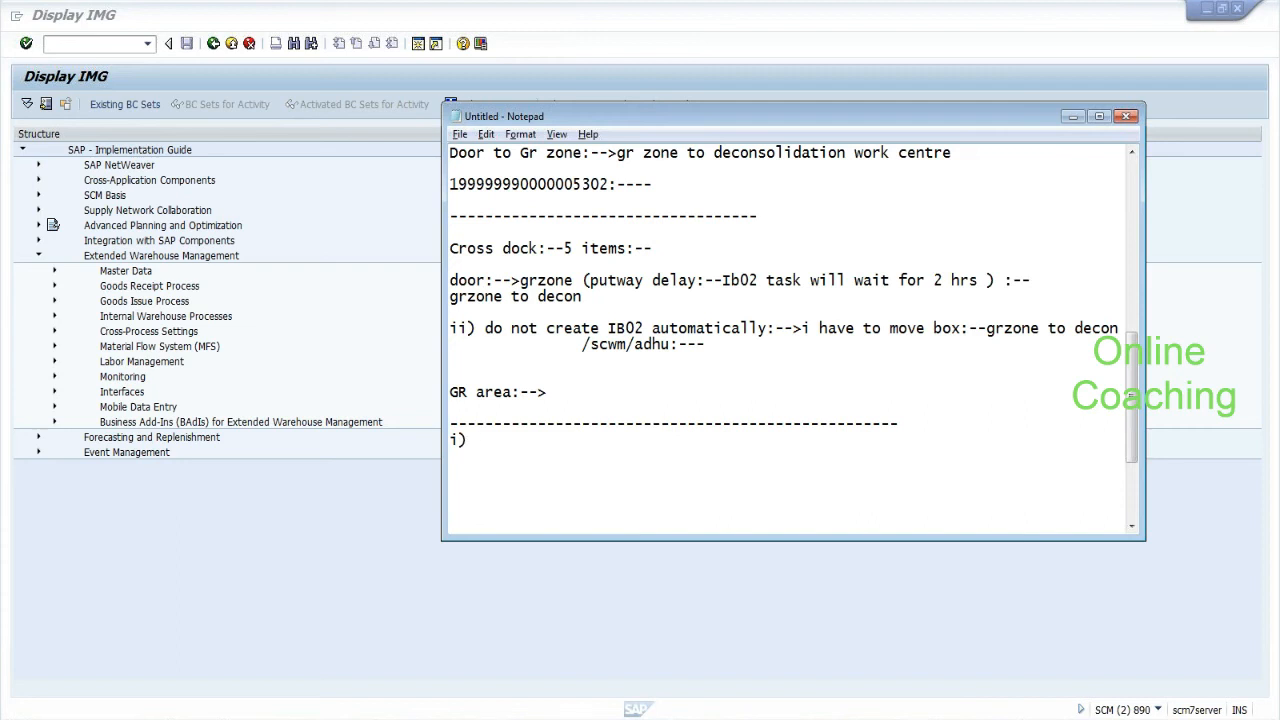
type("If you have")
type("inbound delivery:--")
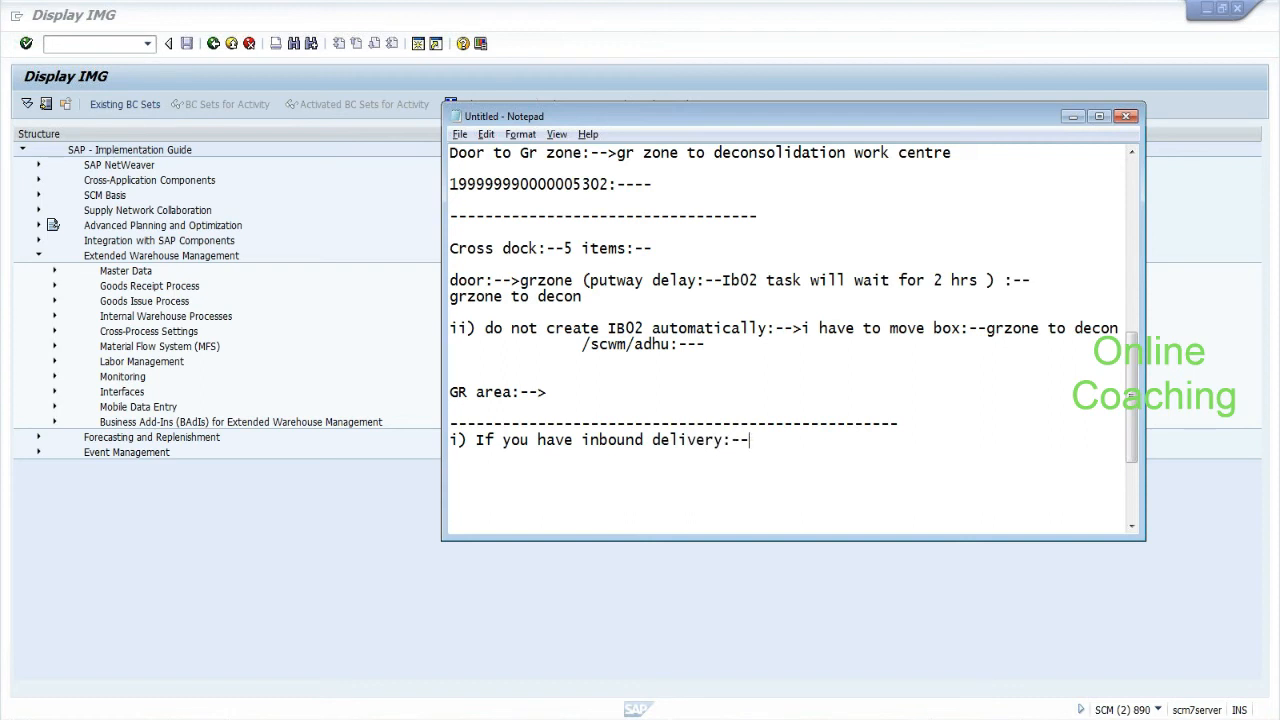
Add case 'ii) You do not have inbound delivery:-->' and the line 'EGR:-->expected goods receipts..Plan baseed on PO:-->'.
key("Return")
key("Return")
type("ii")
type(") Ypi")
key("BackSpace")
key("BackSpace")
type("ou do not have ")
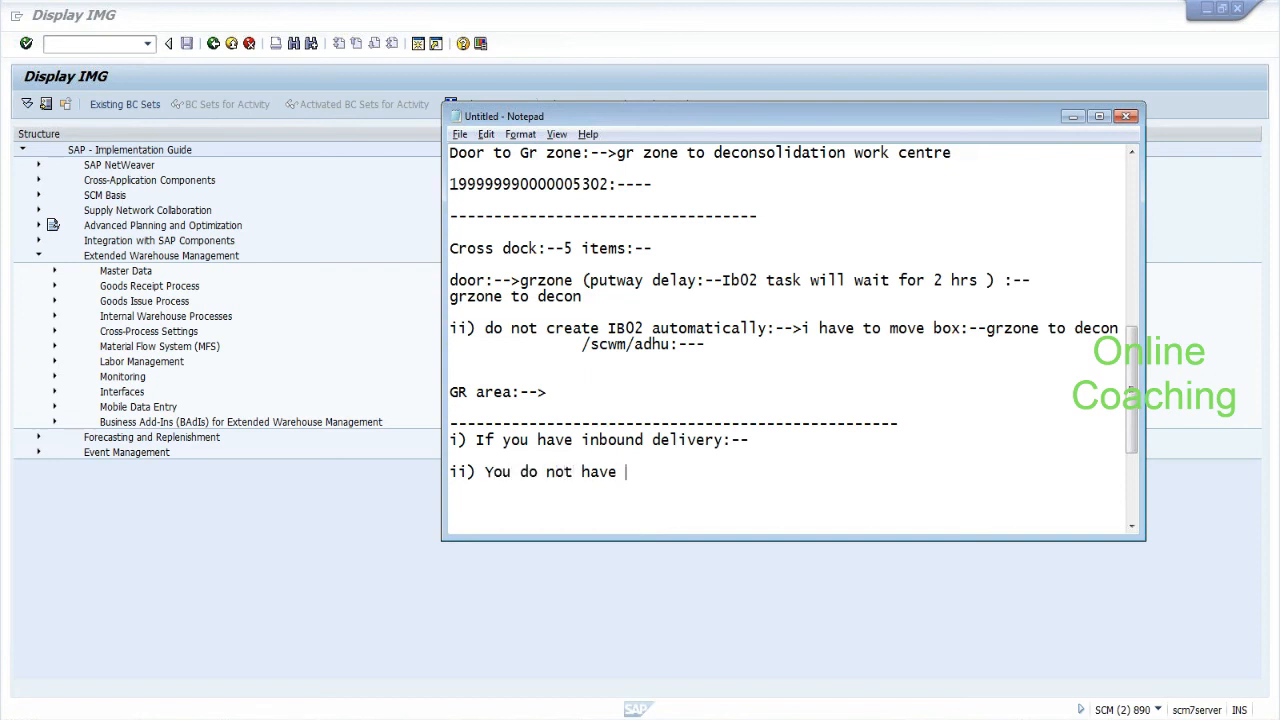
type("inbound delivery:--")
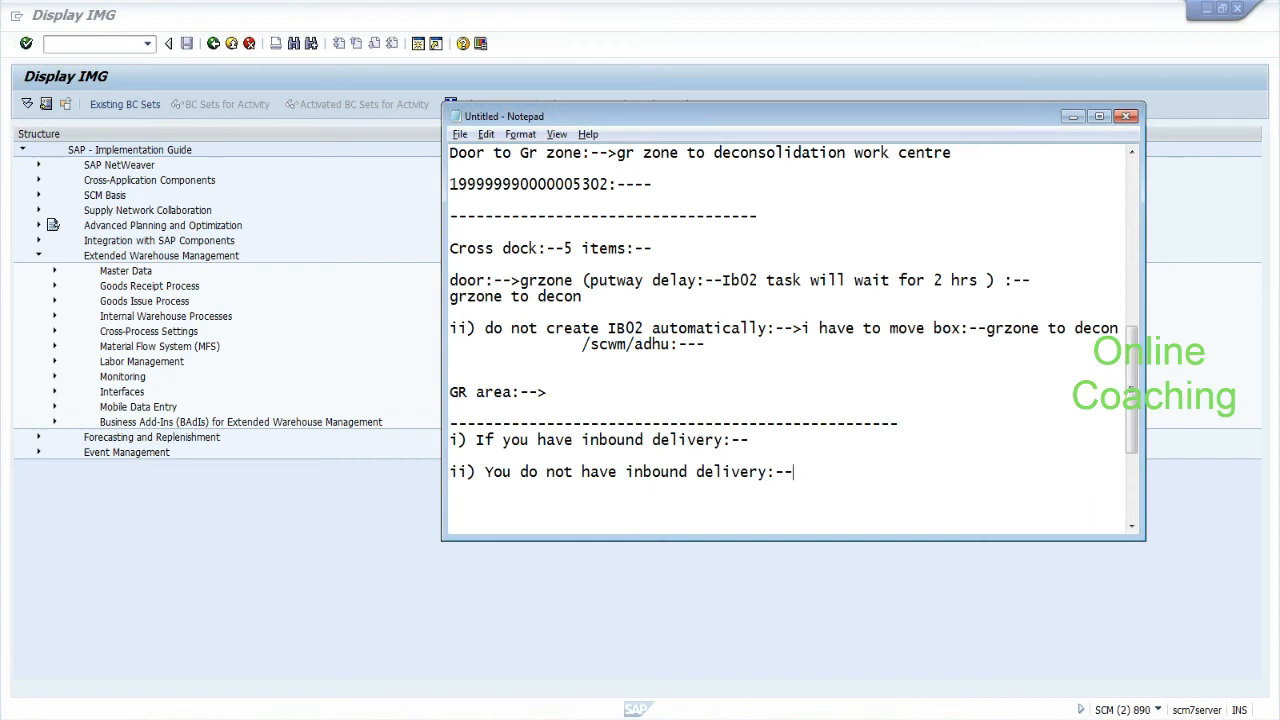
type(">")
key("Return")
type("EGR:-->expe")
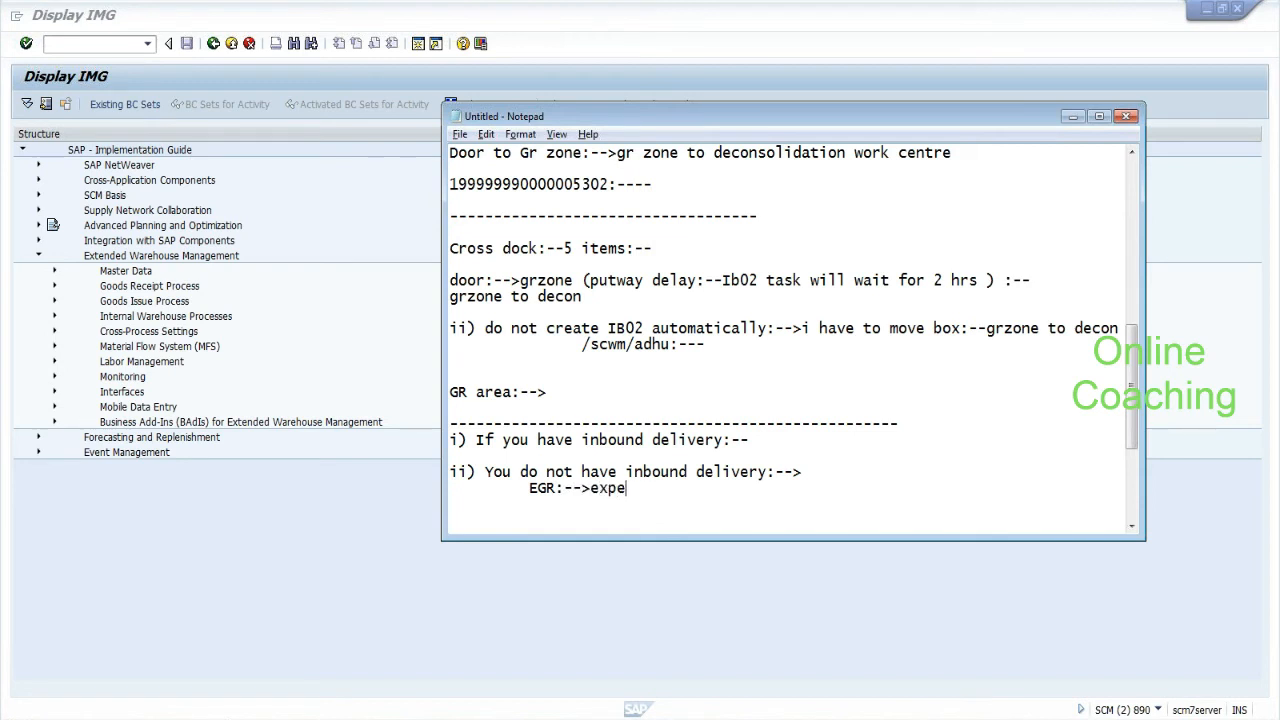
type("cted goods receipts..Plan baseed on PO:-->")
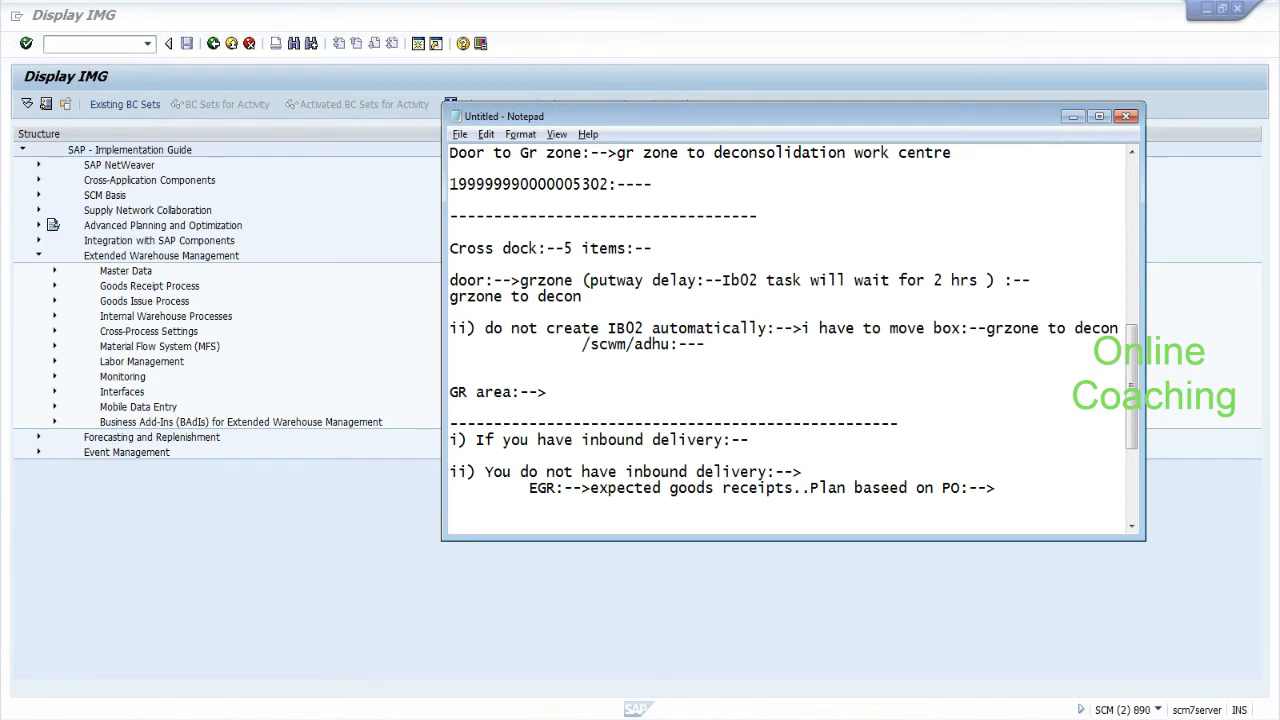
left_click(96, 44)
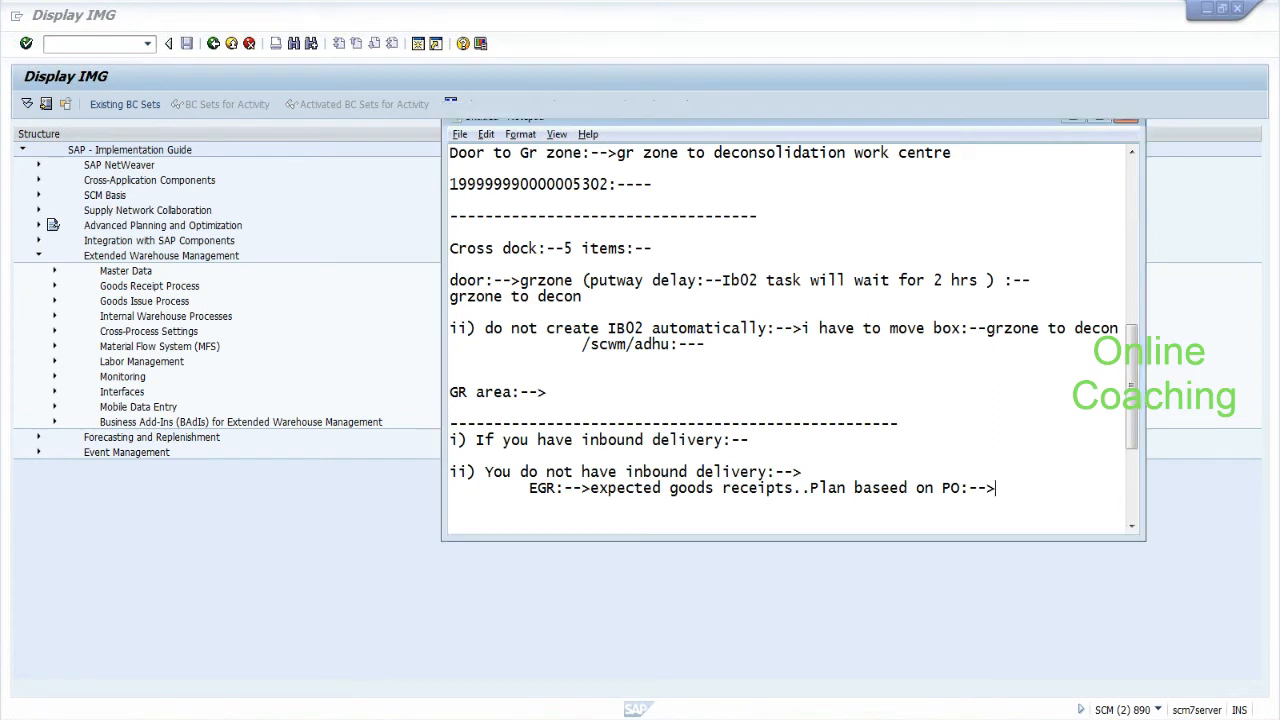
type("/n/")
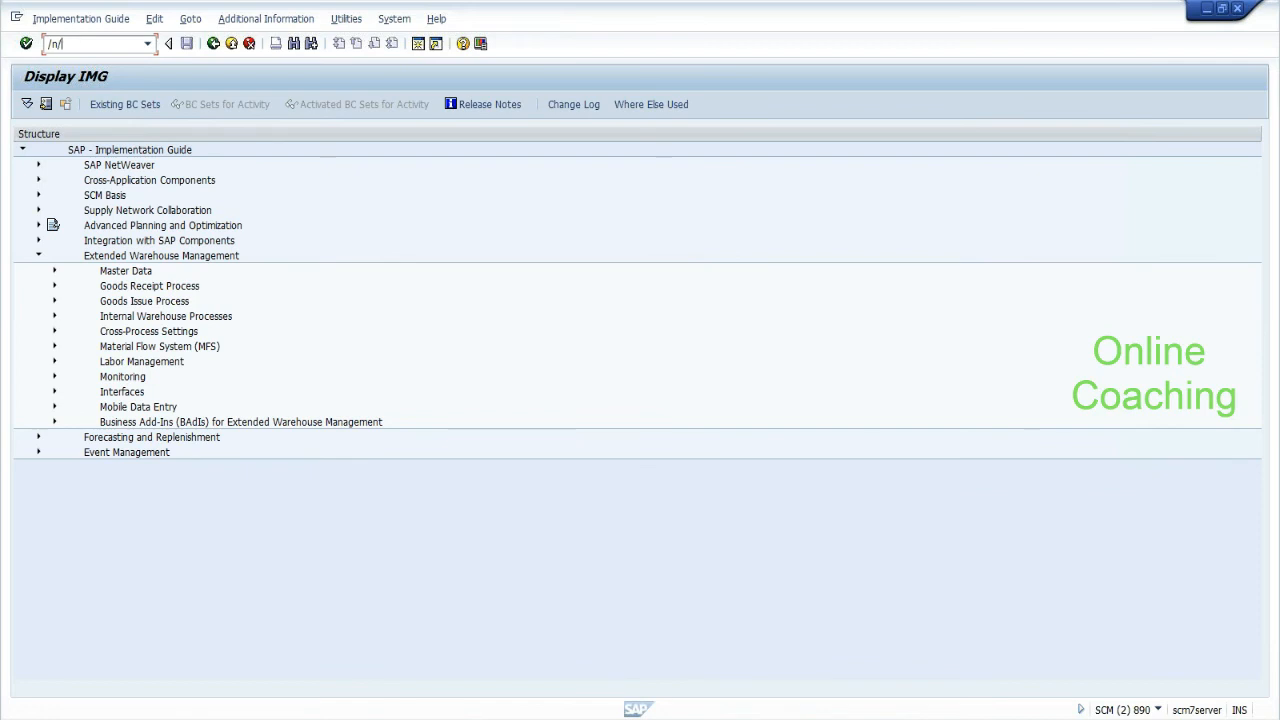
type("scwm/")
type("mon")
key("Return")
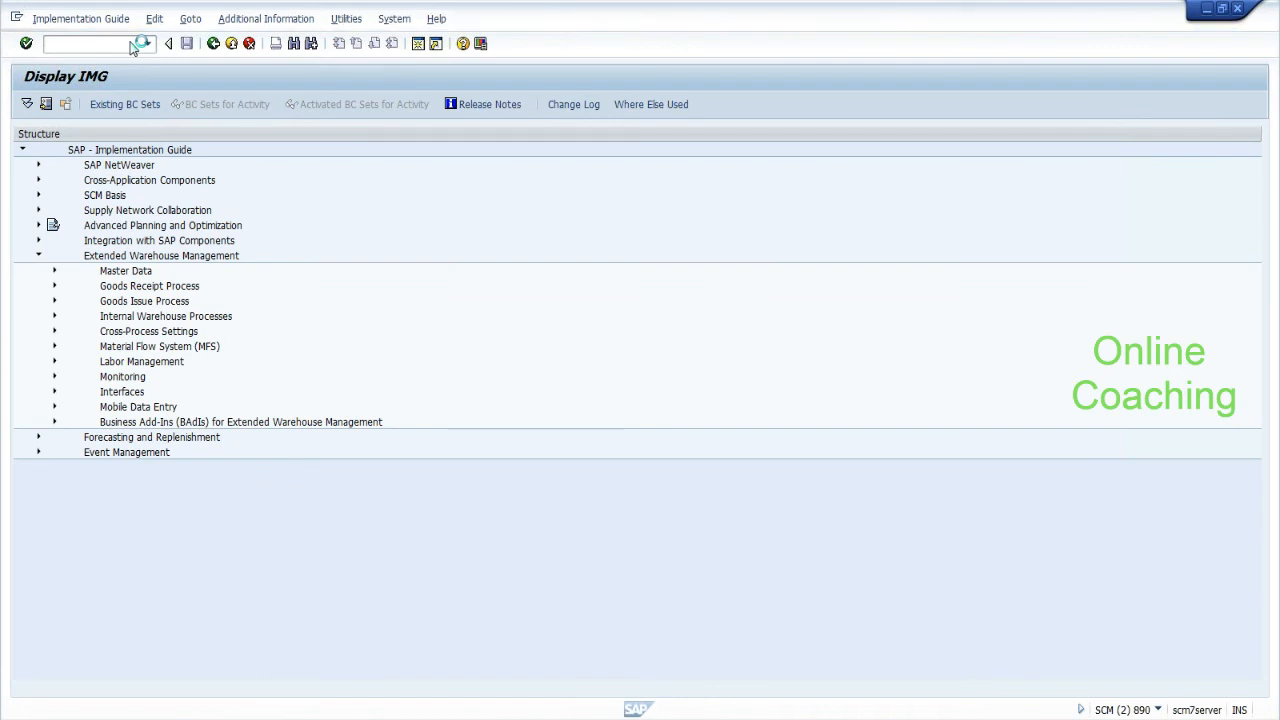
key("alt+Tab")
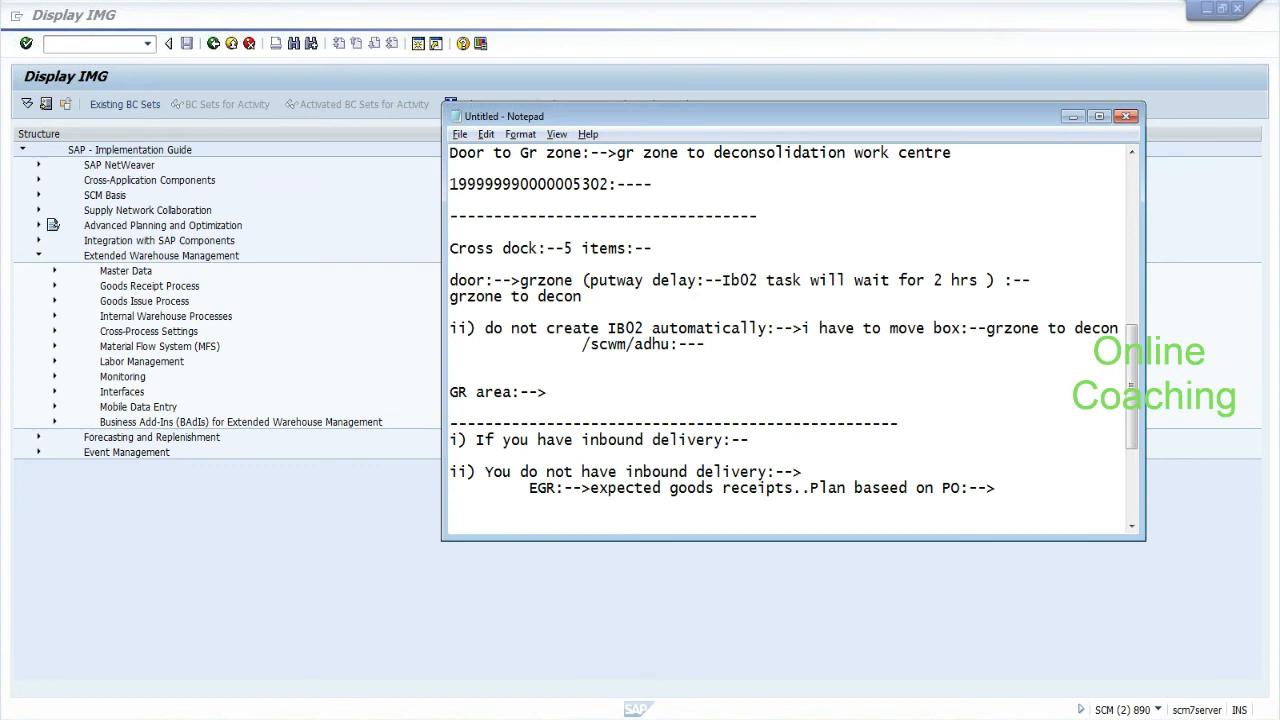
left_click_drag(590, 488, 996, 488)
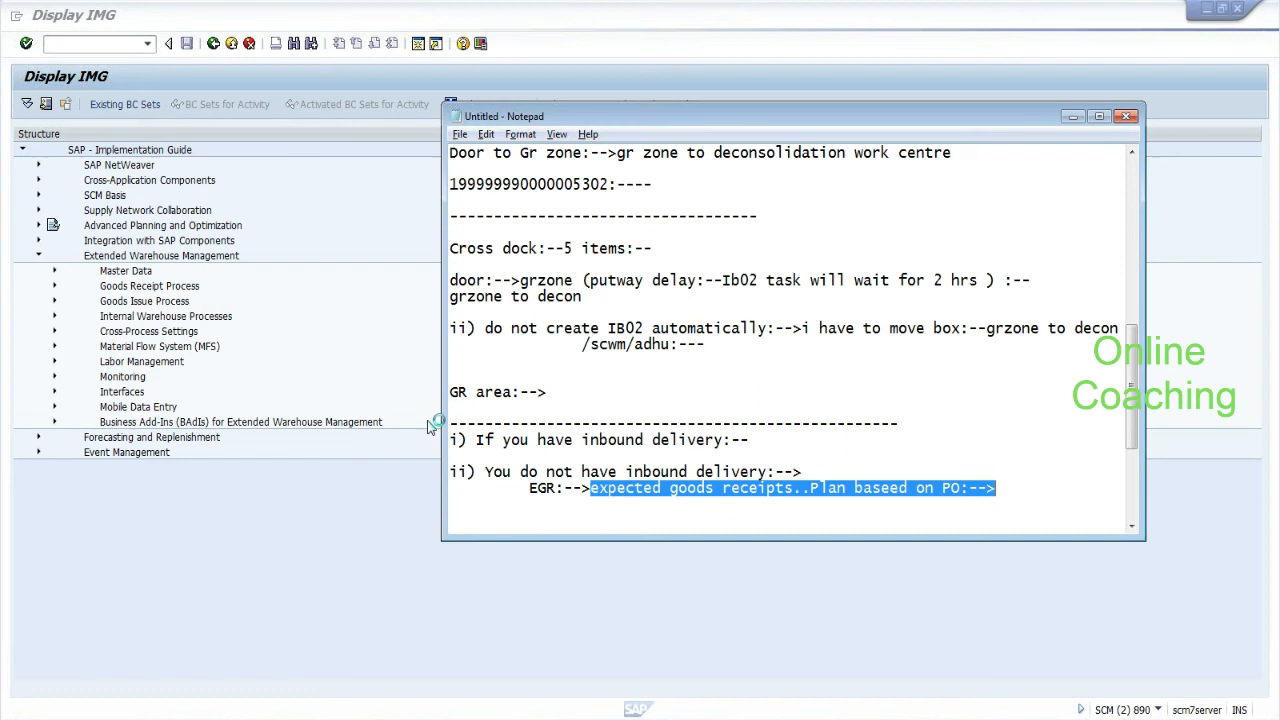
left_click(477, 440)
left_click_drag(477, 440, 749, 440)
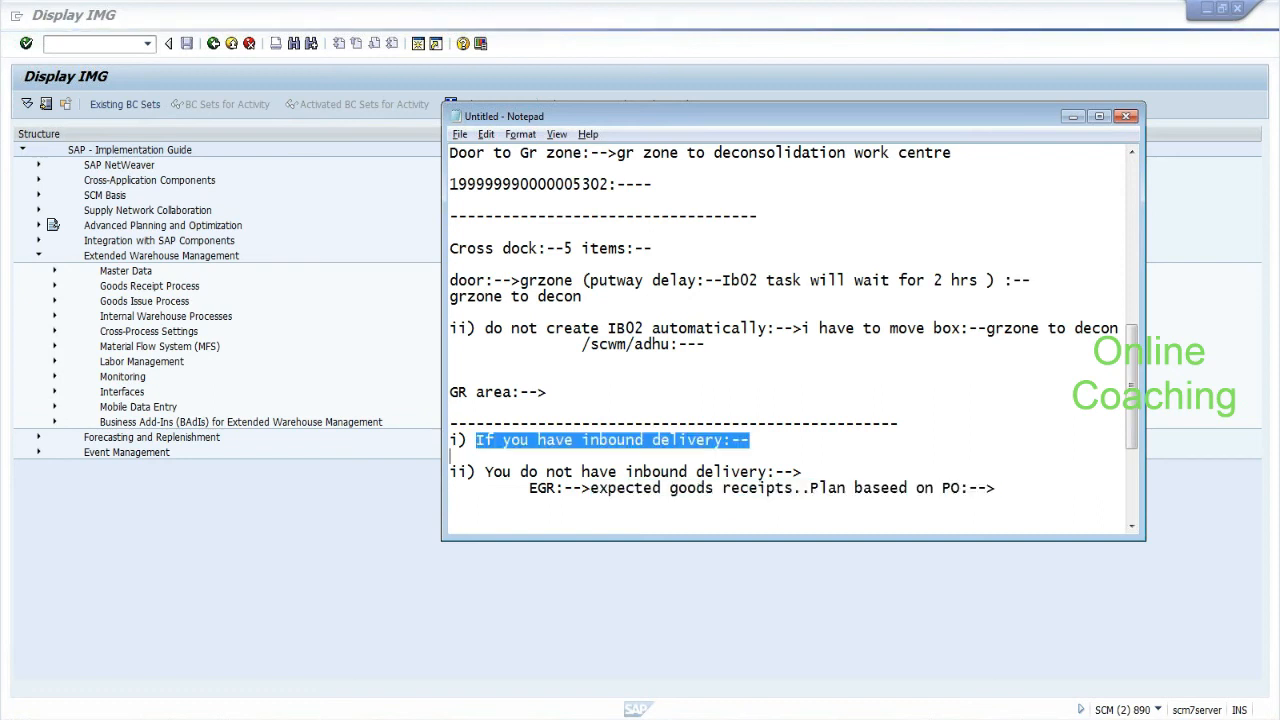
left_click(749, 440)
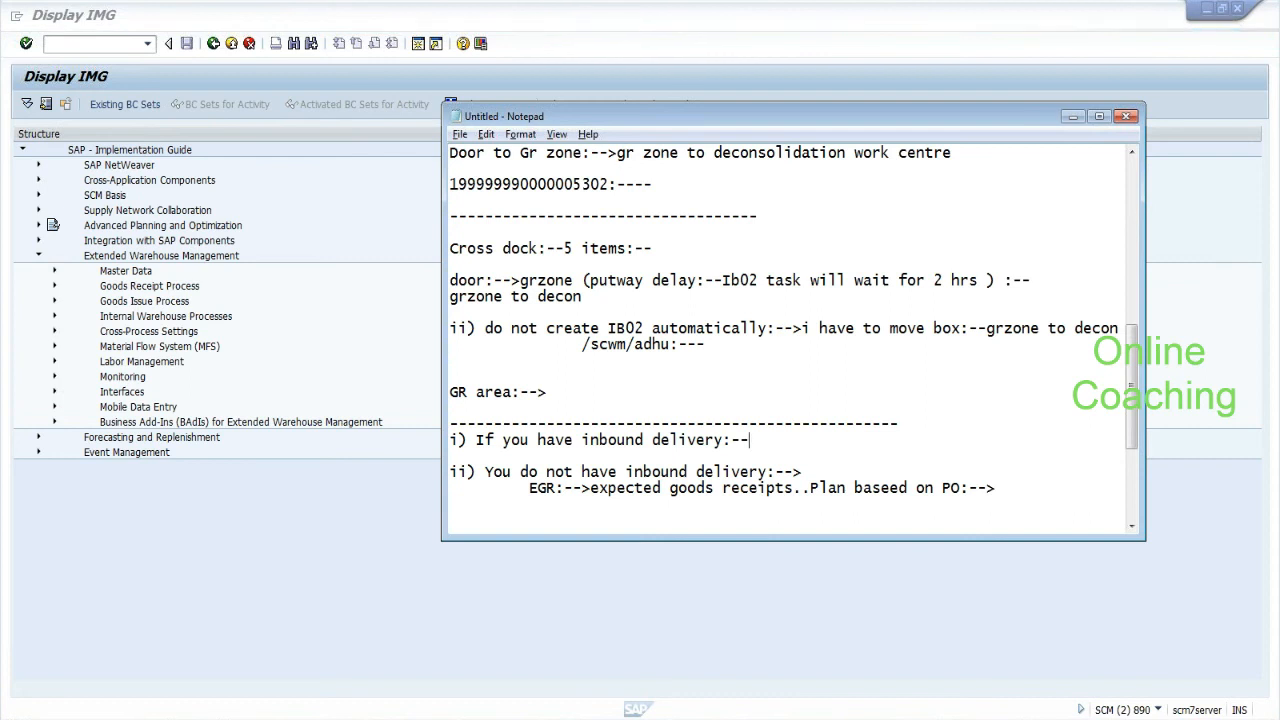
left_click_drag(476, 472, 996, 488)
Bring up SAP's Create Inbound Delivery screen and add a closing dashed separator below the EGR note.
left_click(996, 488)
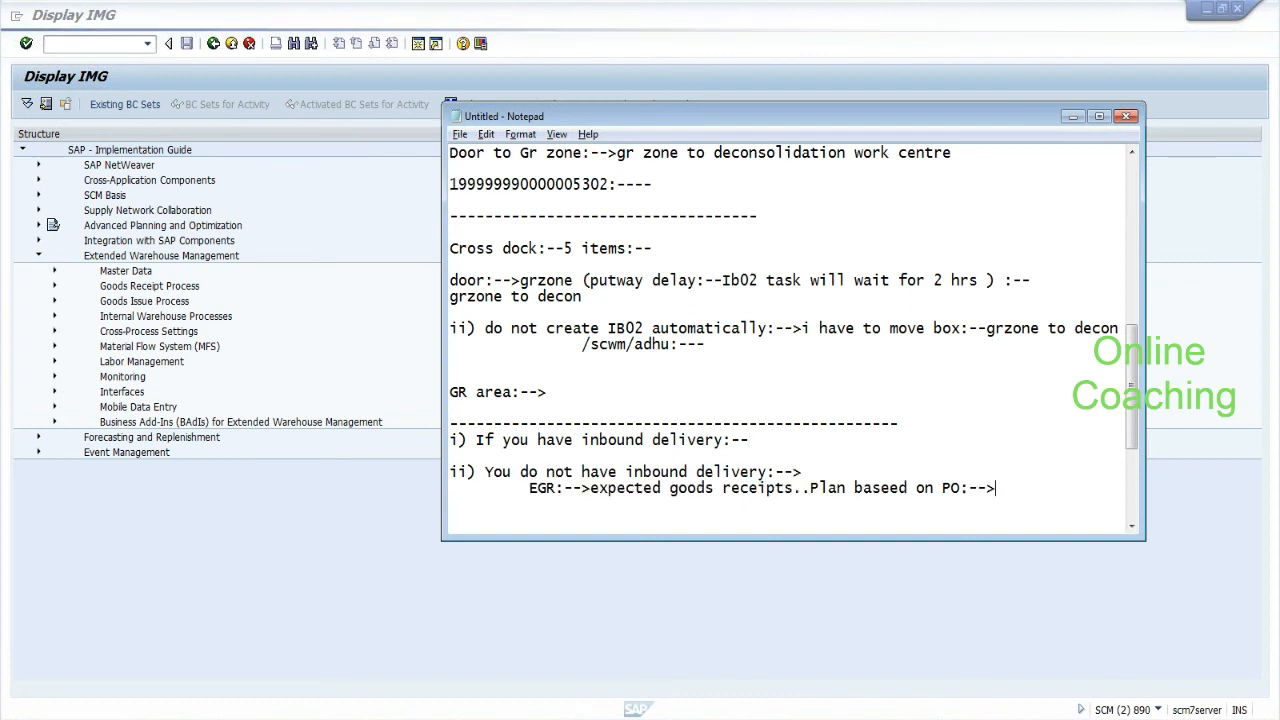
key("alt+Tab")
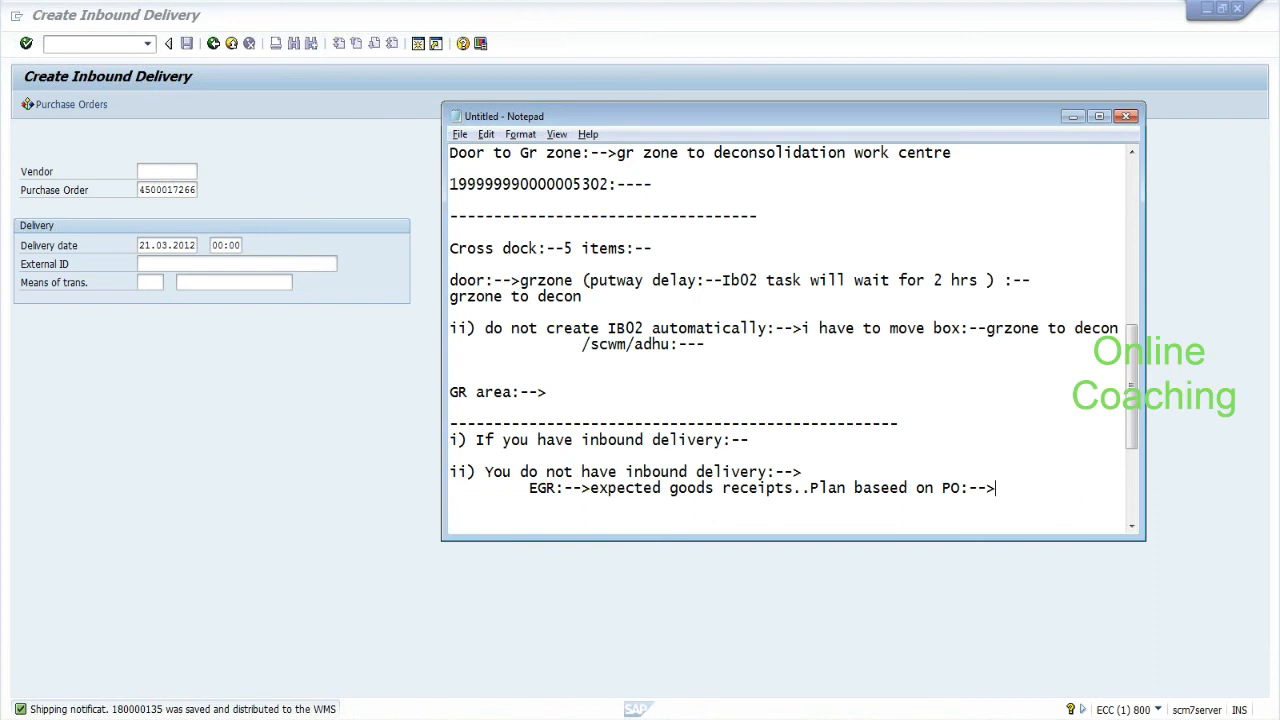
key("Return")
key("Return")
type("---------------------------")
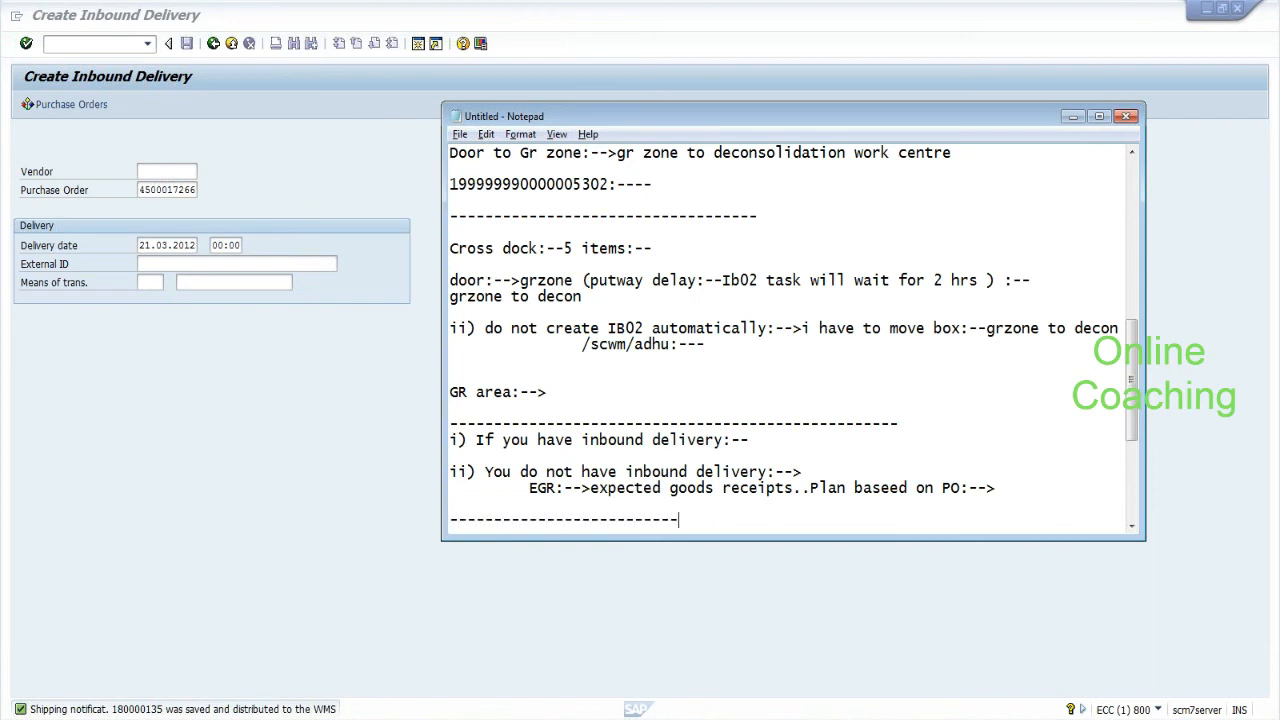
type("-------------------------------------")
key("Up")
key("Return")
key("Return")
key("Return")
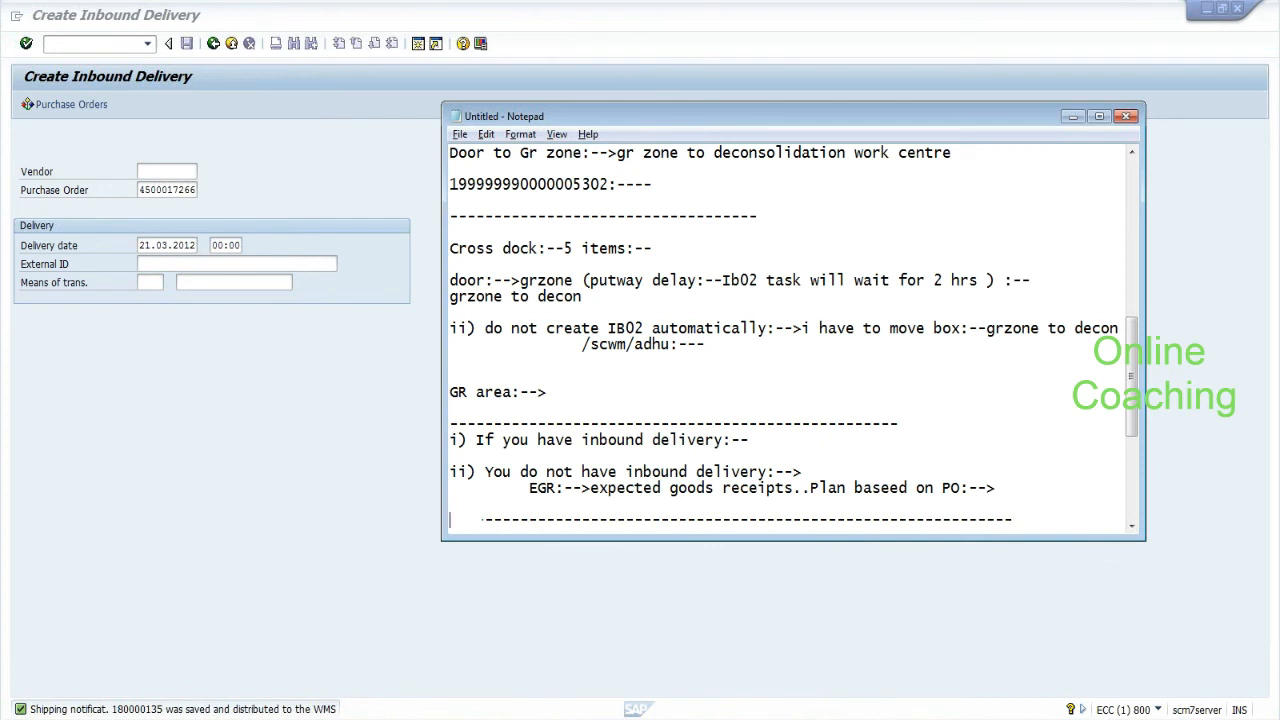
key("Down")
key("Down")
key("Down")
key("Down")
key("Down")
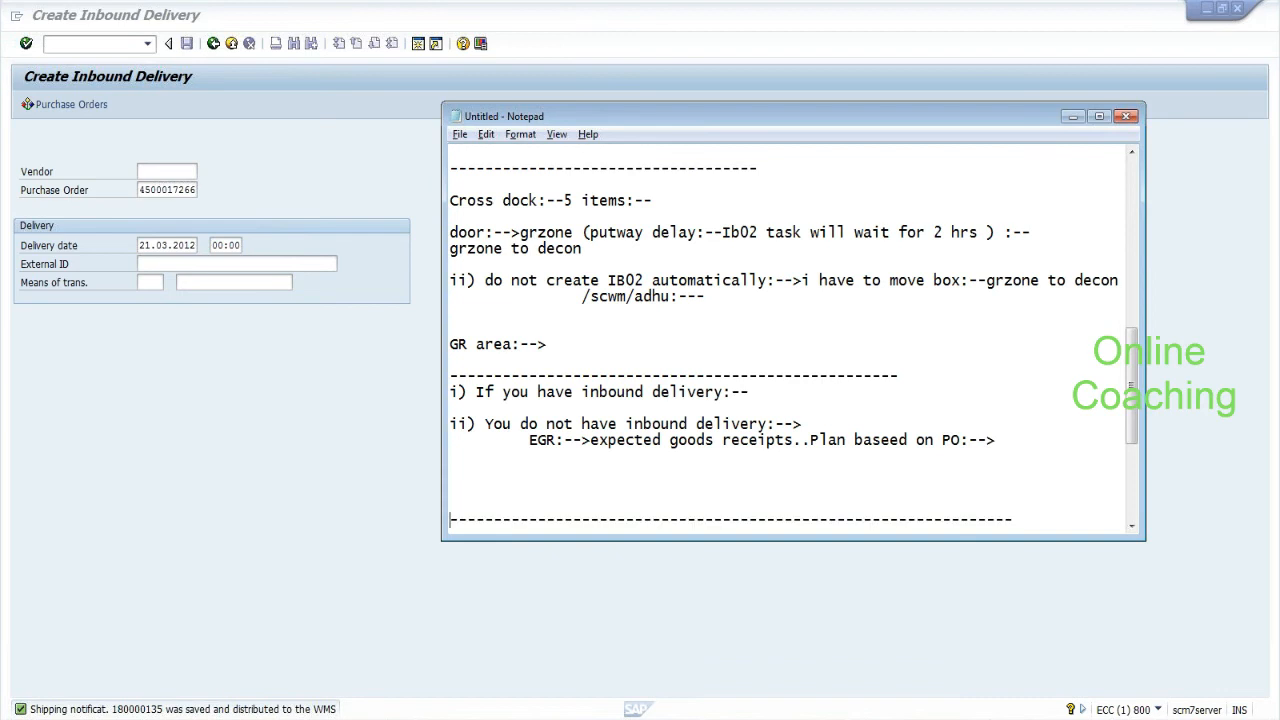
key("Up")
key("Up")
key("Up")
key("Up")
key("Up")
key("Up")
key("Up")
key("Up")
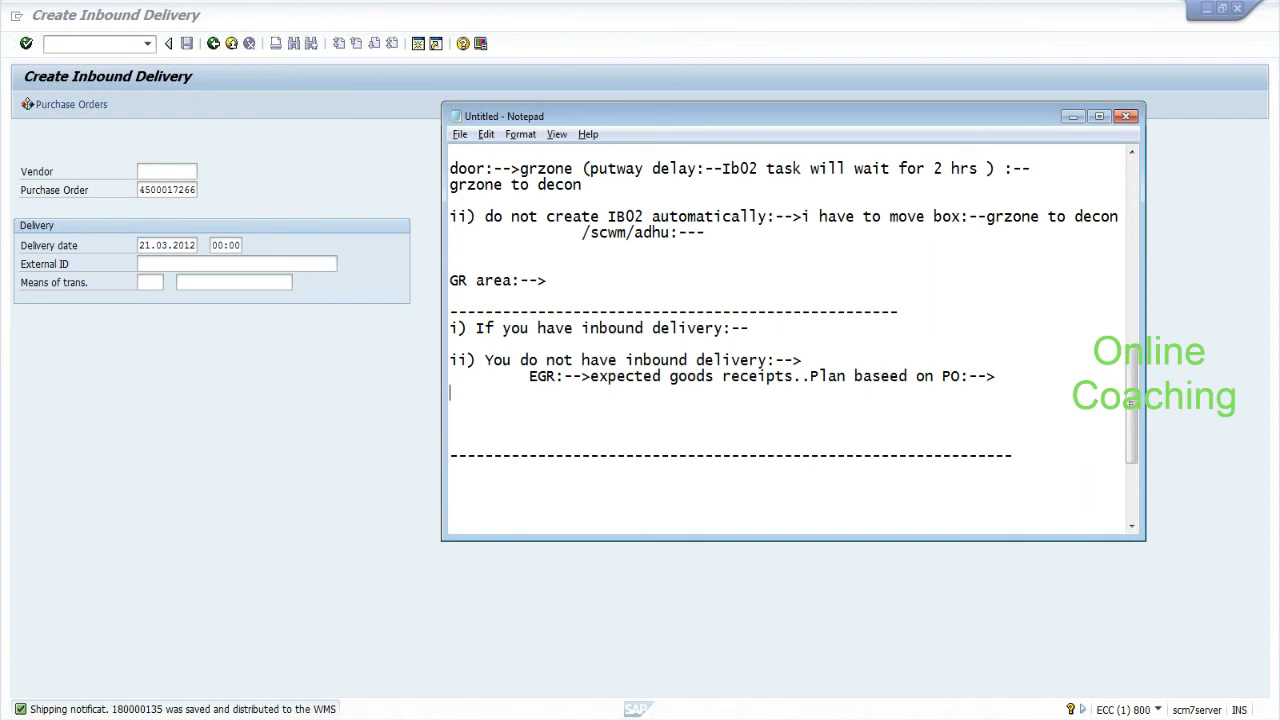
Switch from Notepad back to the SAP window.
key("alt+Tab")
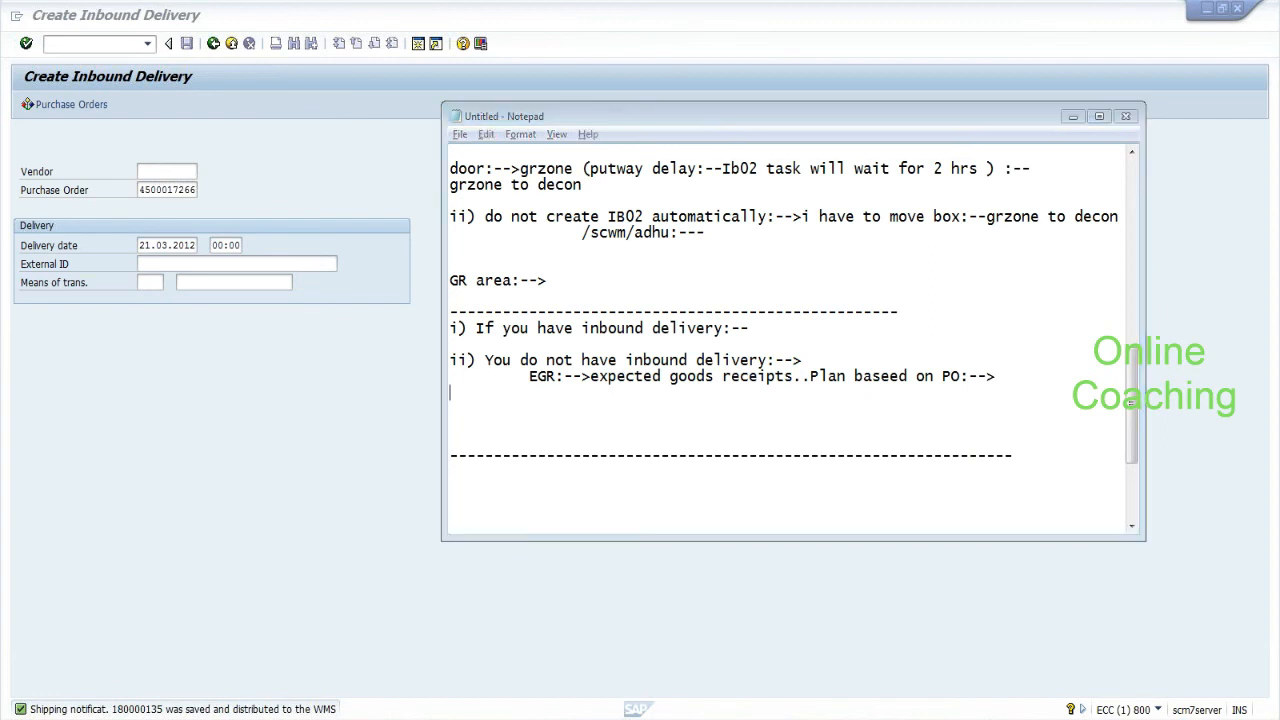
key("alt+Tab")
key("alt+Tab")
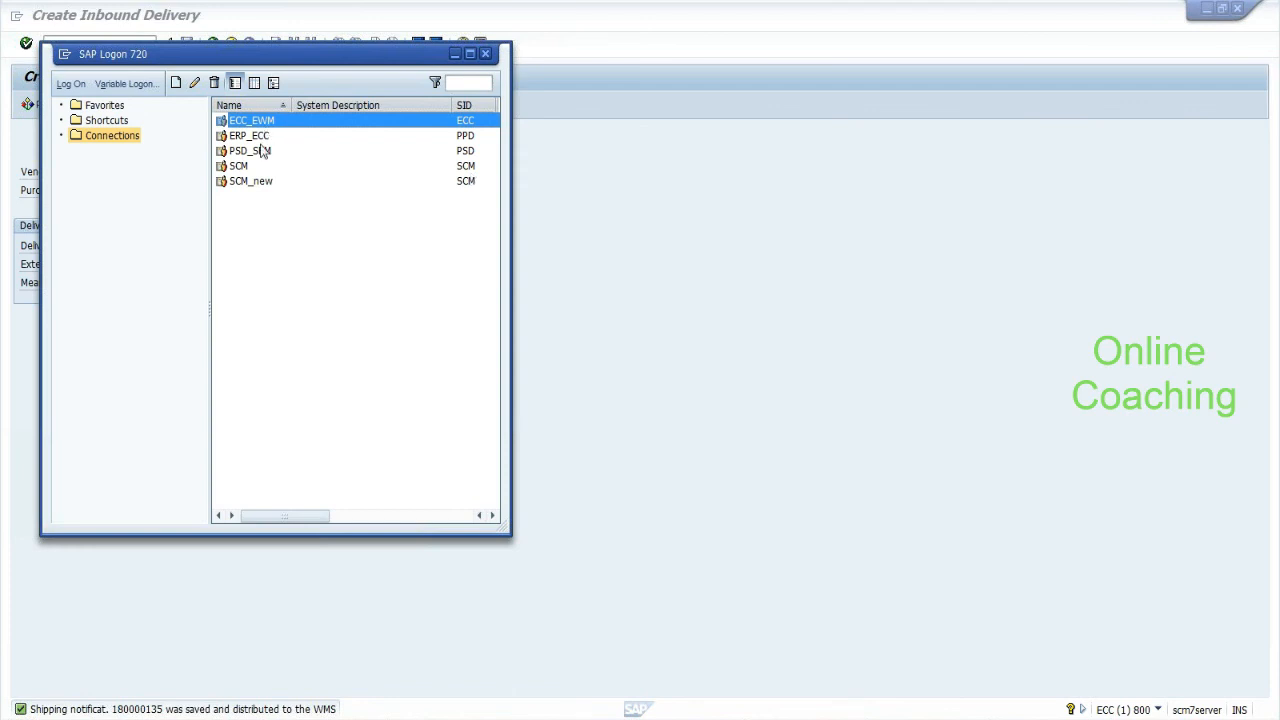
Open the SCM system logon and set the client to 890.
left_click(252, 166)
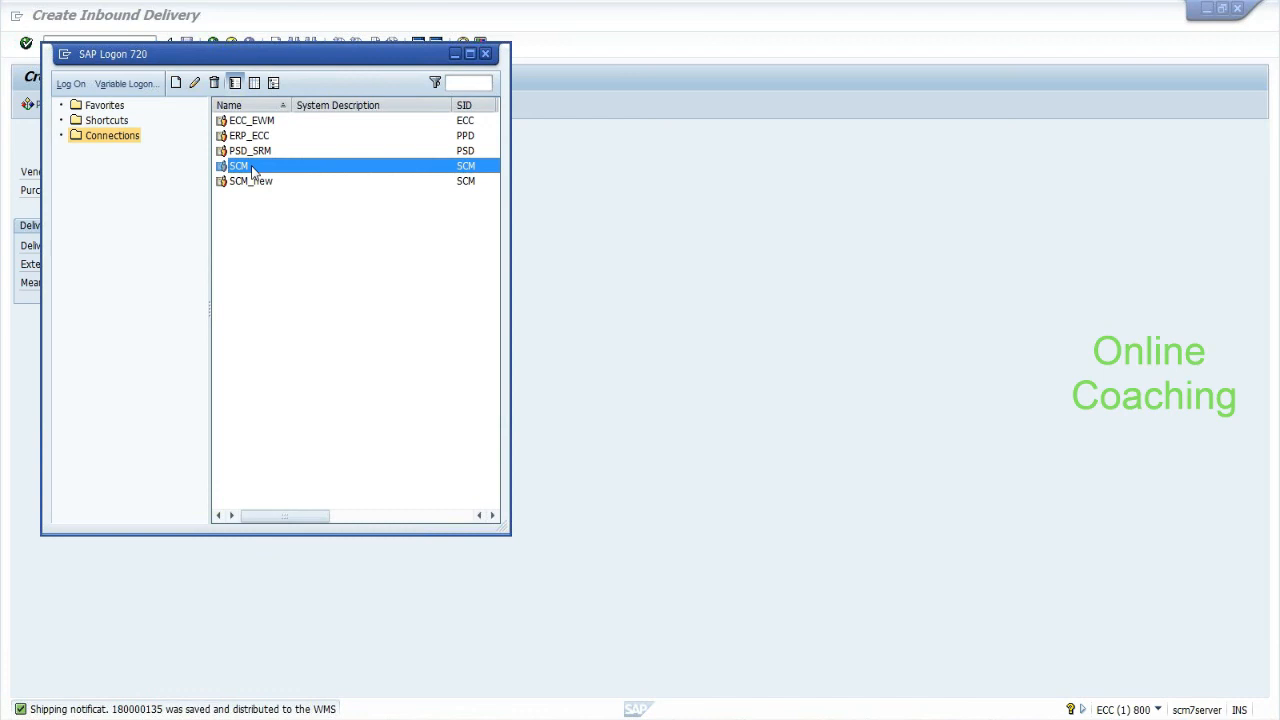
double_click(252, 170)
key("Tab")
key("Tab")
key("Tab")
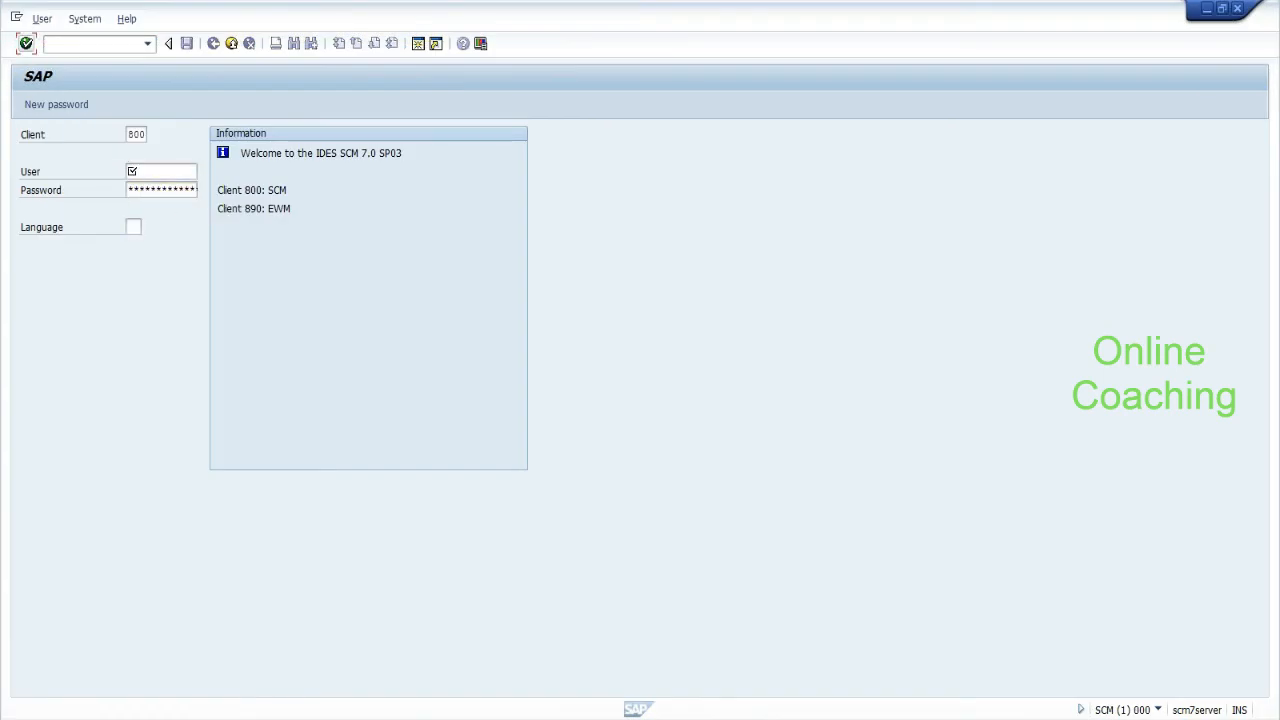
left_click(136, 134)
key("BackSpace")
type("90")
key("Tab")
Pick the saved user, enter the password and language EN, and submit the logon.
key("Down")
key("Down")
key("Return")
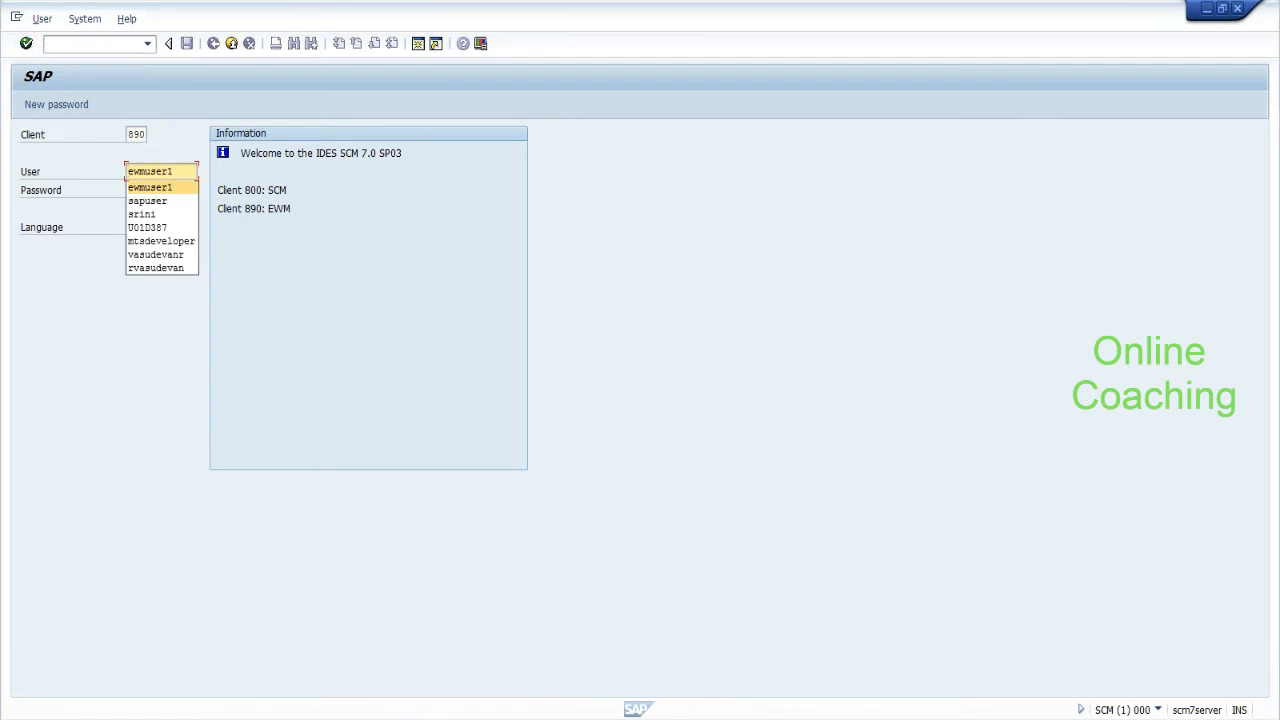
key("Tab")
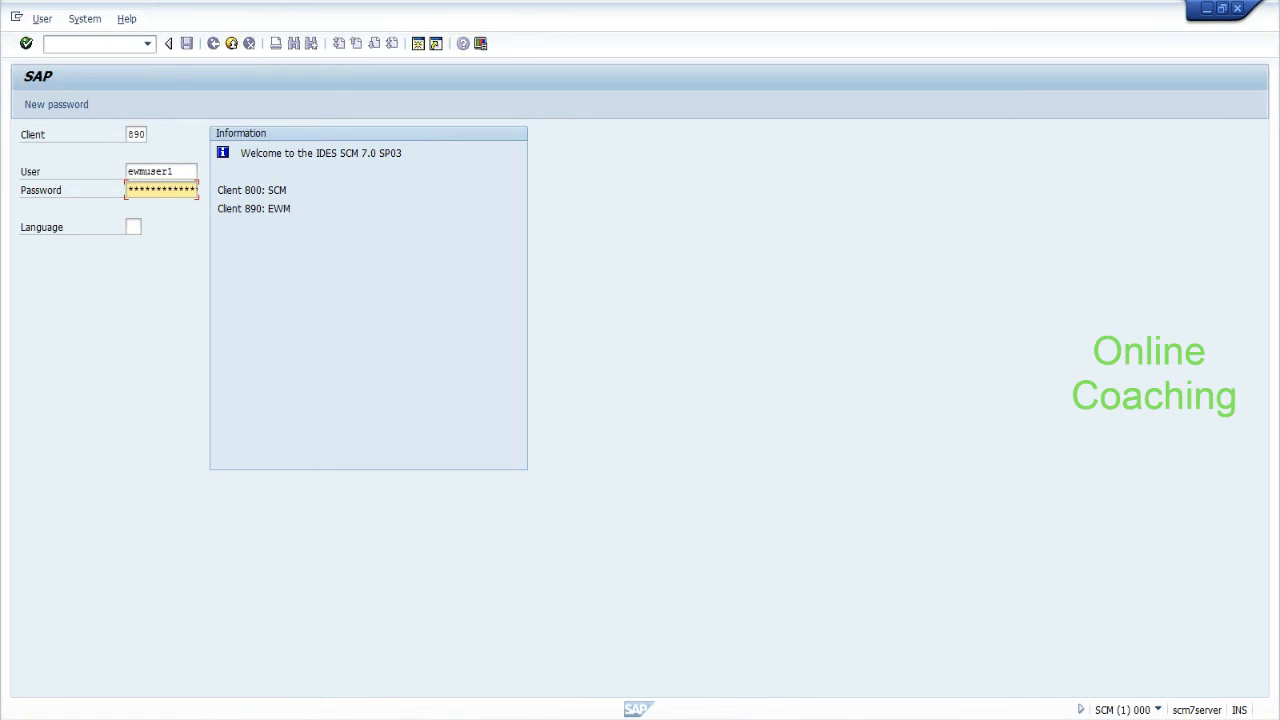
key("Tab")
type("en")
key("Return")
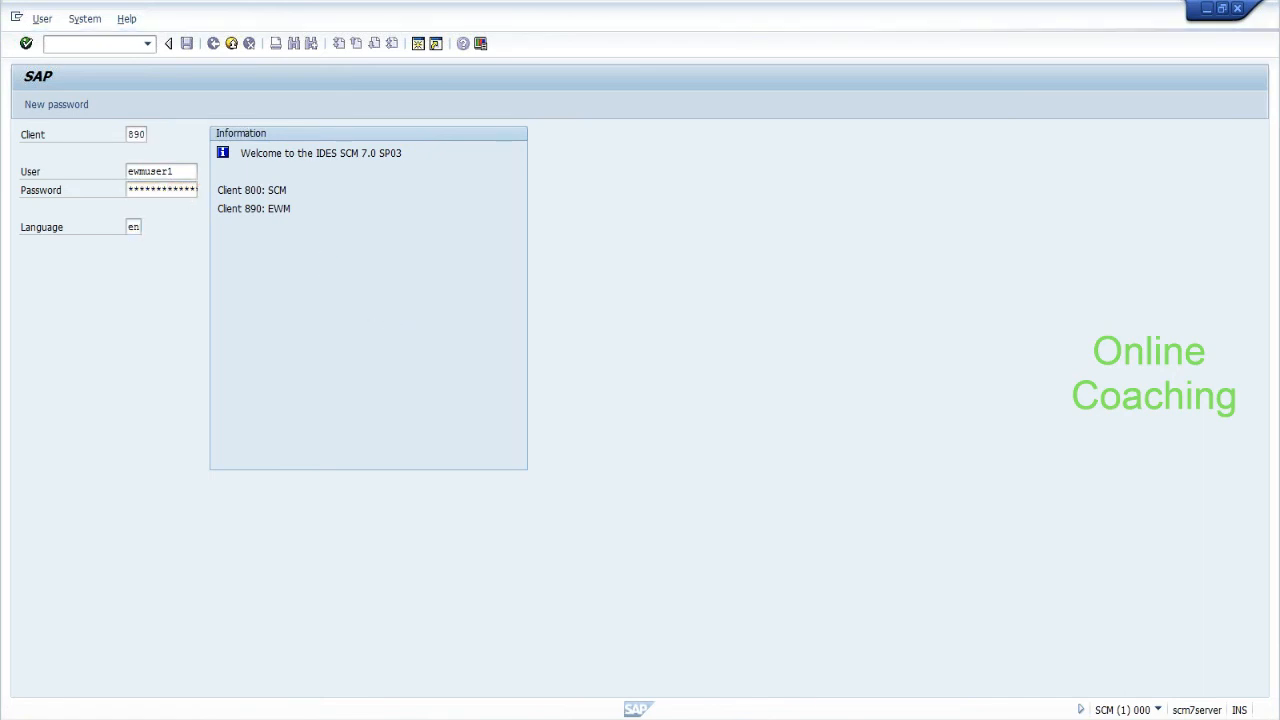
key("alt+Tab")
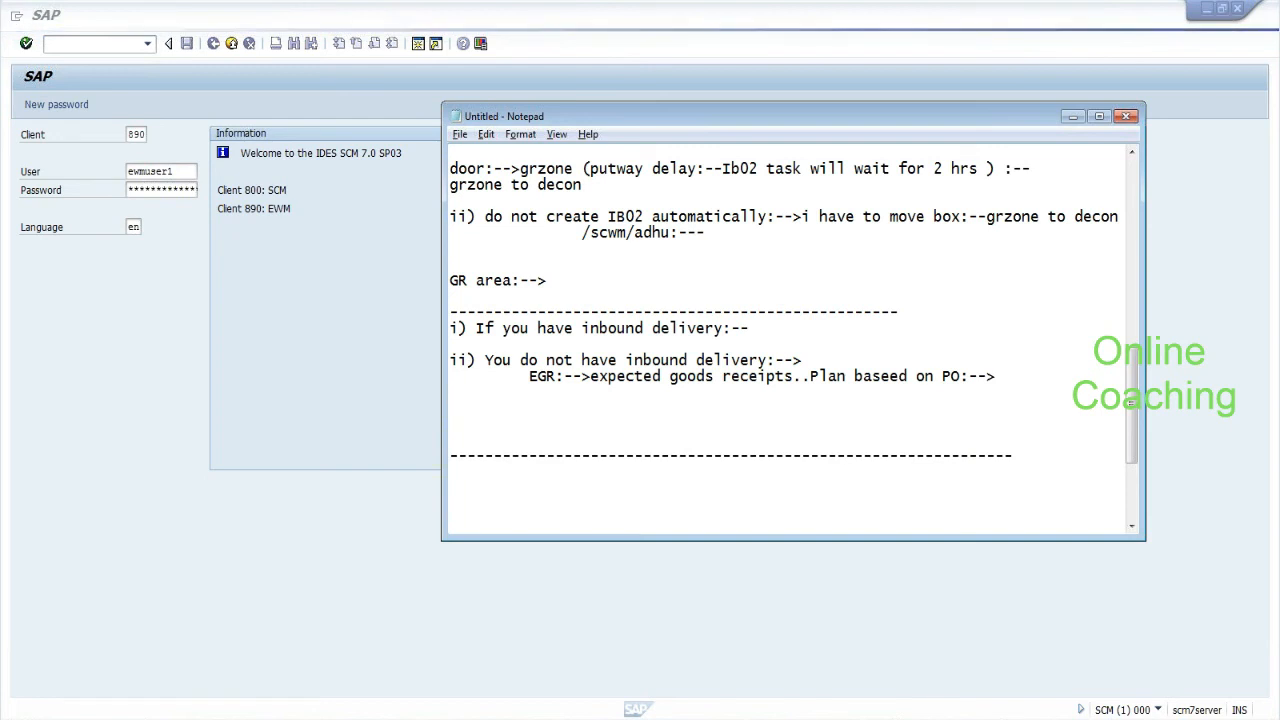
Add another dashed separator in Notepad, then answer No to the SCM connection error.
type("--------------------------------------------------------------")
key("Return")
key("Return")
key("Down")
key("Down")
key("Down")
key("Down")
key("Up")
key("Up")
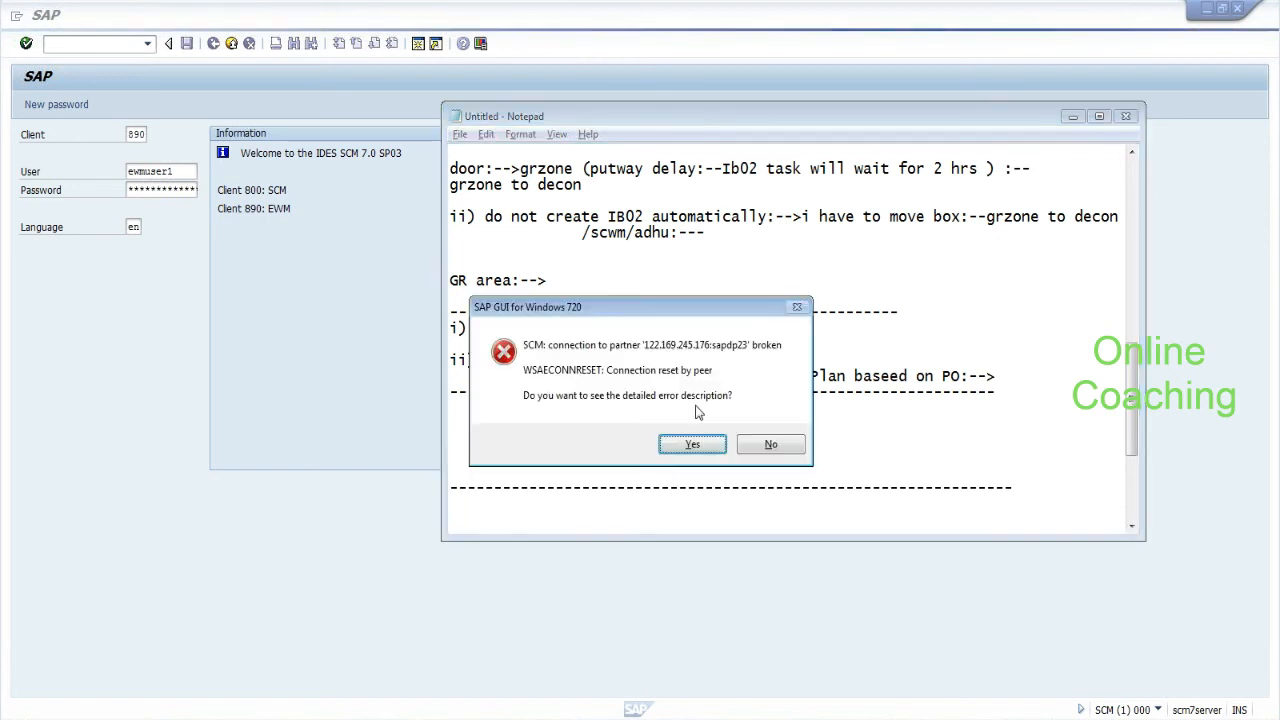
left_click(770, 444)
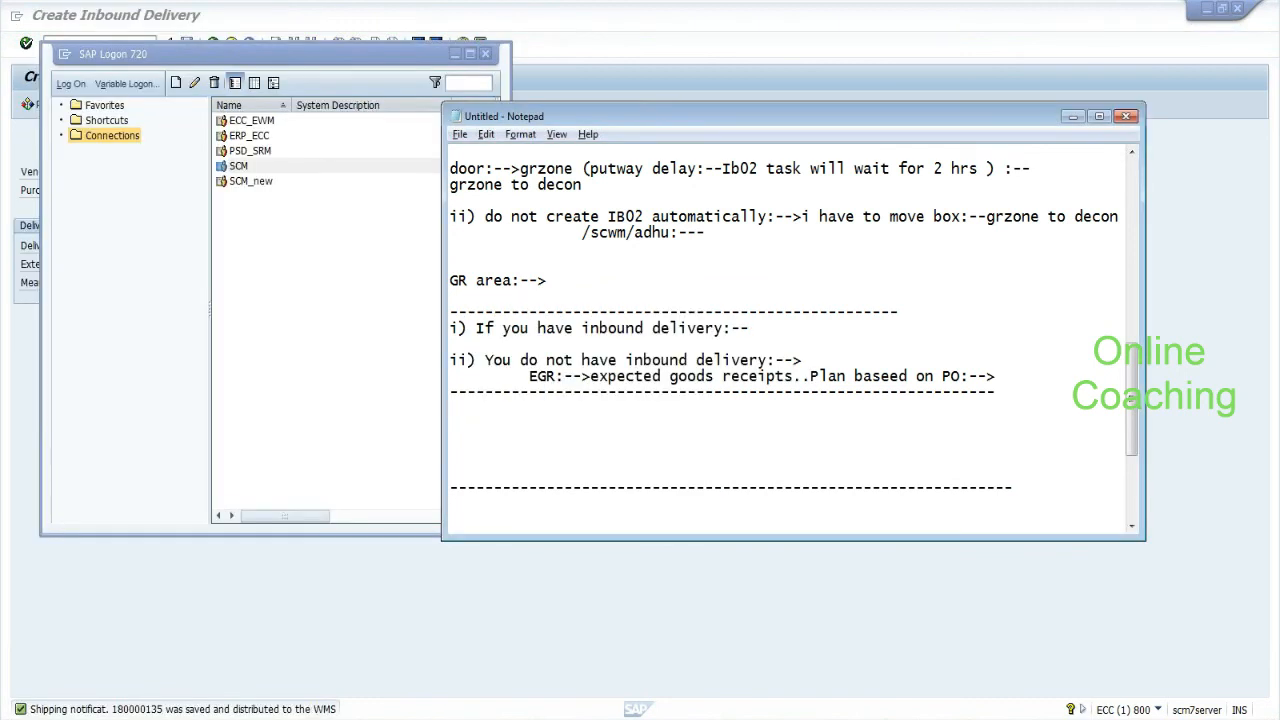
Type 'TU link:--->Unload activity:---' and, on the next line, 'Batch management:-- HYD_CUrr:-- 3-4 batches:--'.
key("Return")
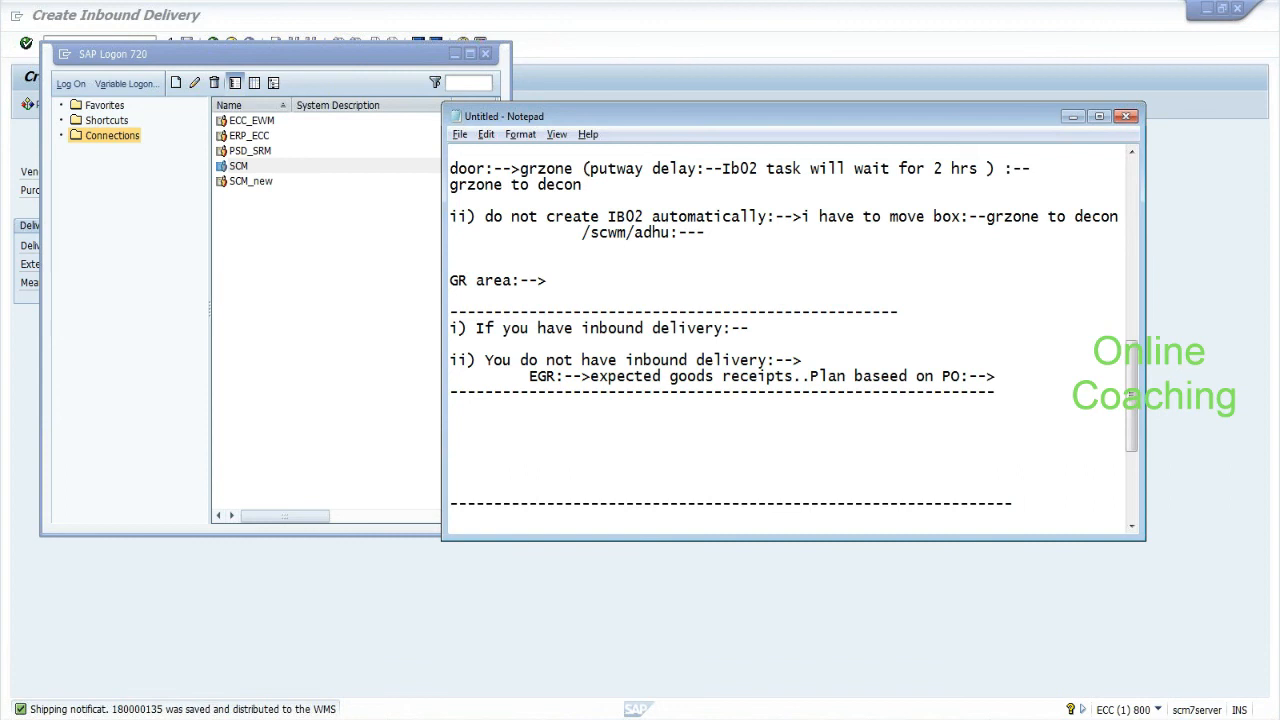
type("TU link:--->Unload ")
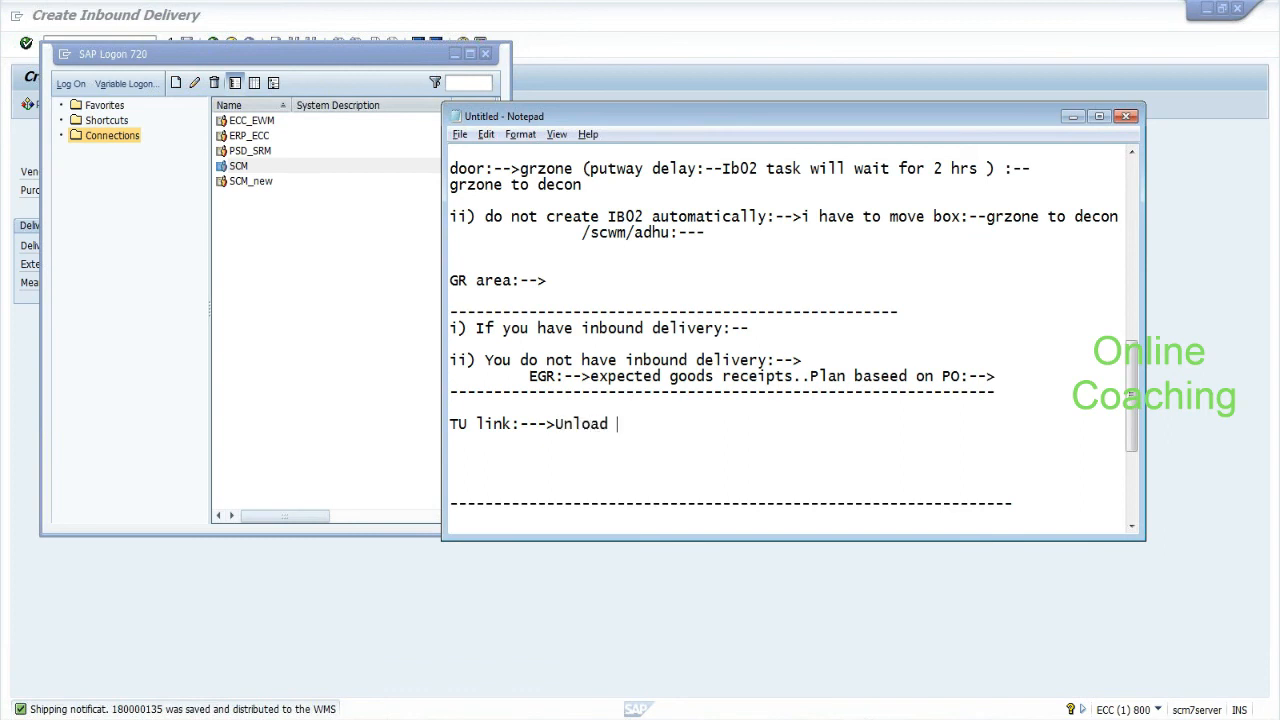
type("activity:---")
key("Return")
key("Return")
type("Batc")
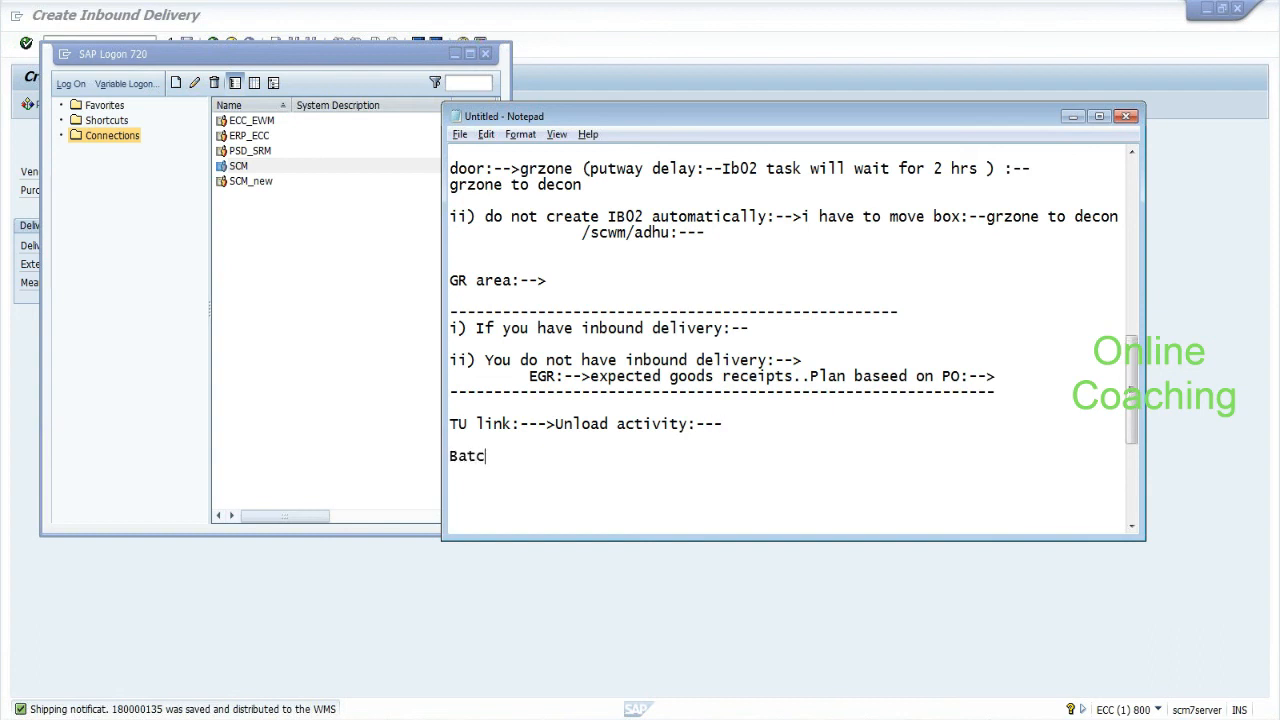
type("h managemen")
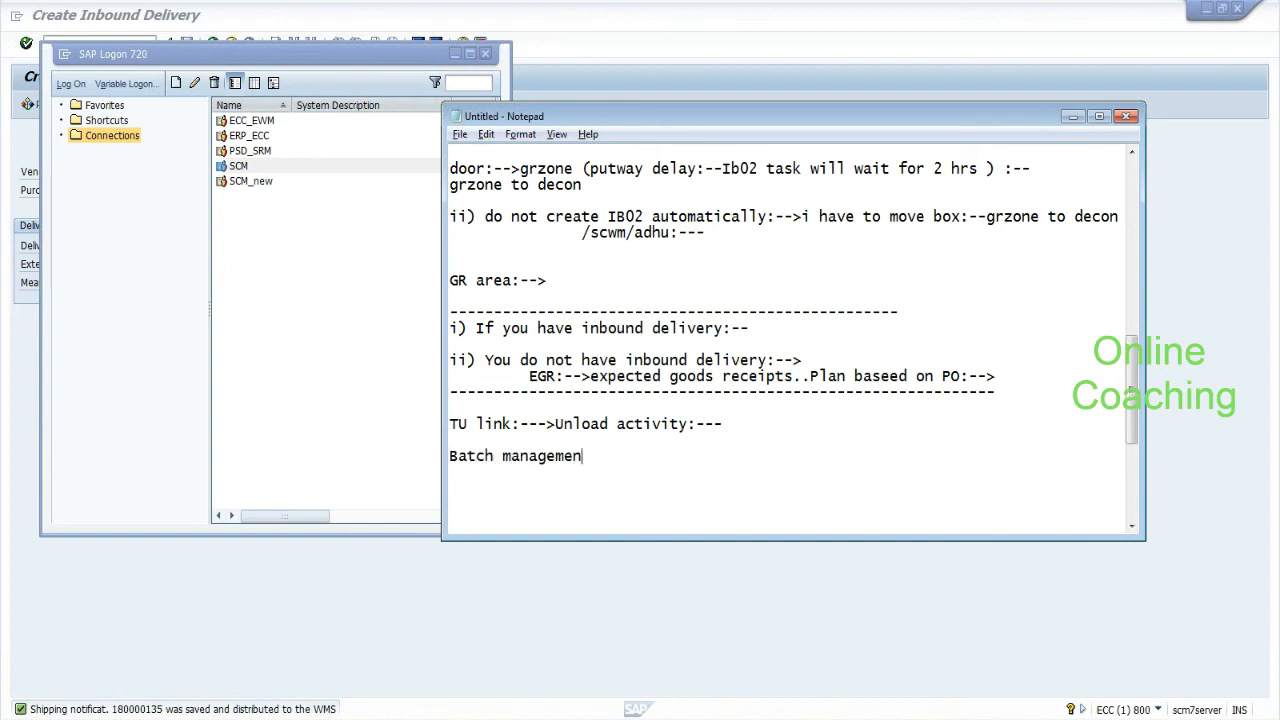
type("t:-- HYD_CUrr:-- 3-4 batches:--")
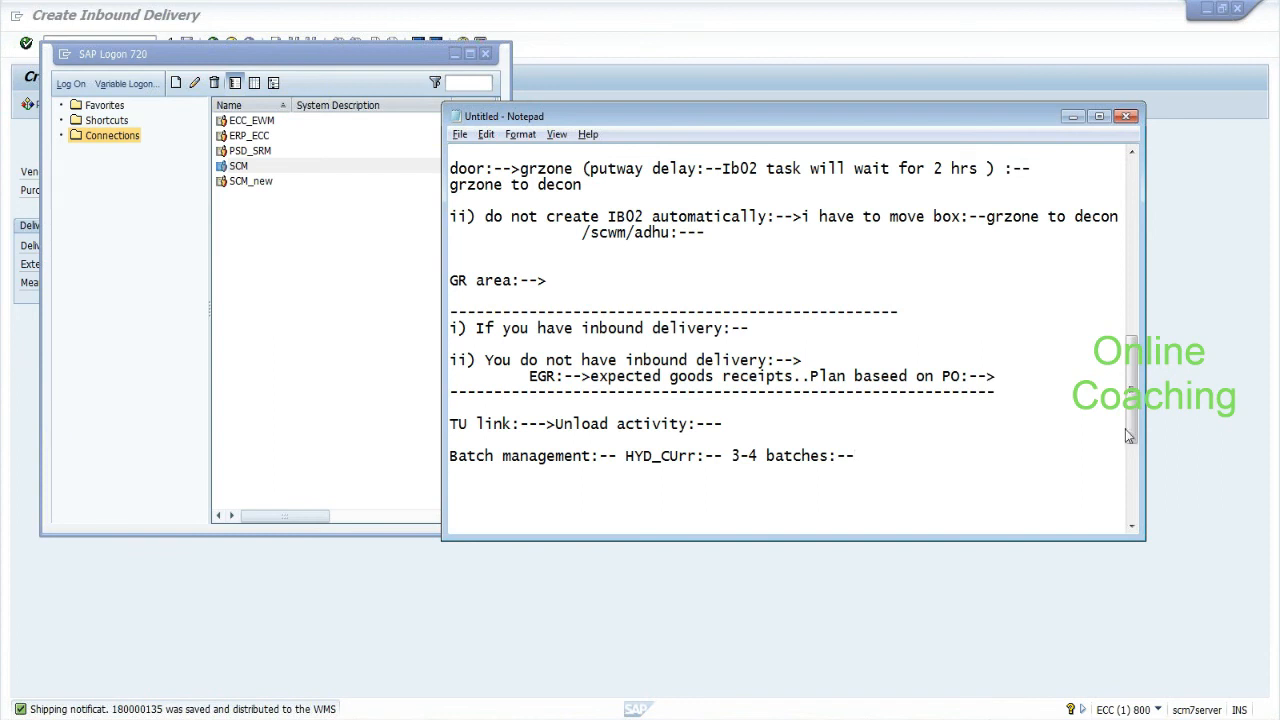
mouse_move(1130, 432)
left_mouse_down()
mouse_move(1126, 472)
mouse_move(1122, 453)
left_mouse_up()
left_click(452, 392)
Below the batch note, add a blank line and type 'VAS :--- +salt save'.
key("Return")
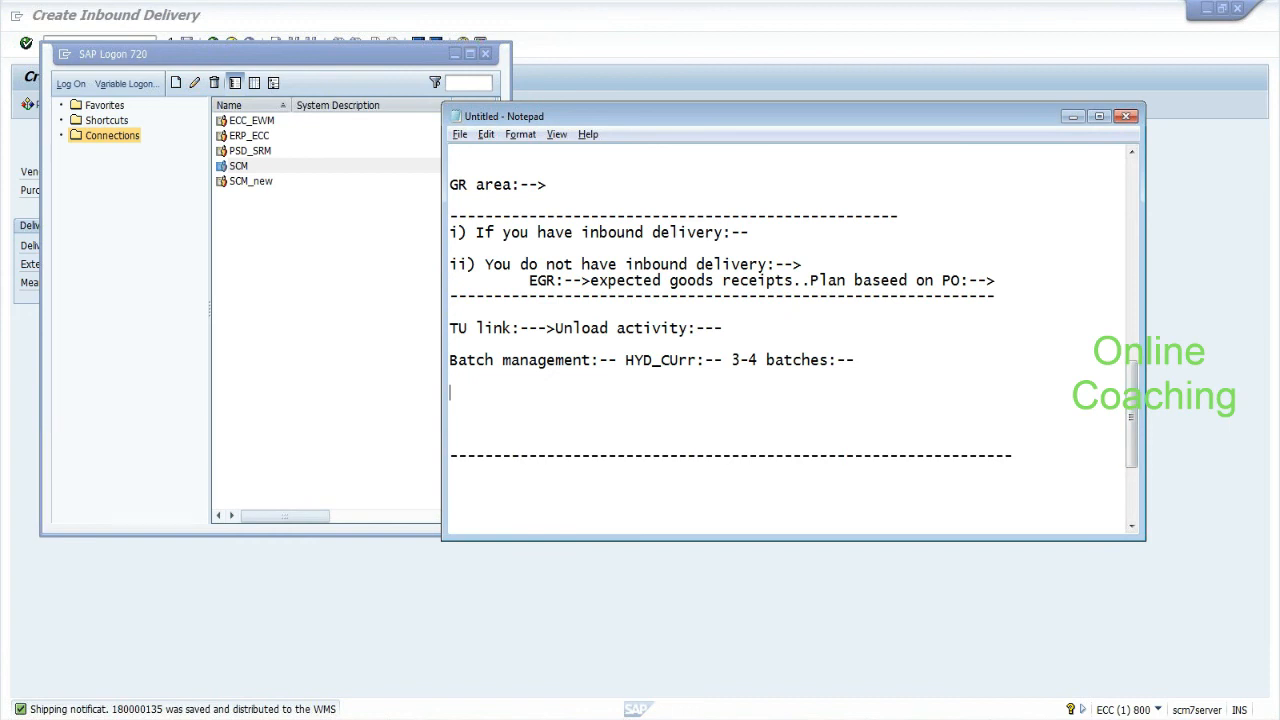
key("Return")
type("VAS :---")
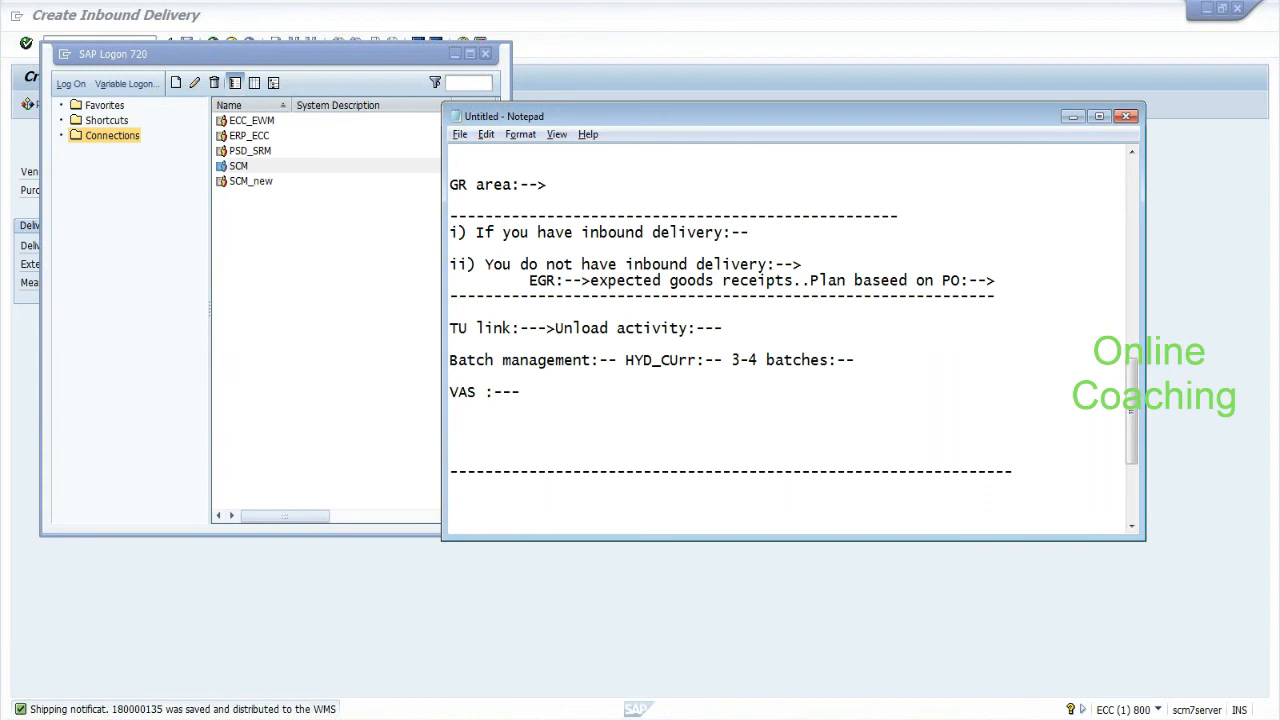
type("+salt save")
key("Return")
Replace 'salt save' with 'Pasturiz:--' and start the line 'KTS :-- HYD_CUR + Salt+ fork ===>Kit'.
key("Return")
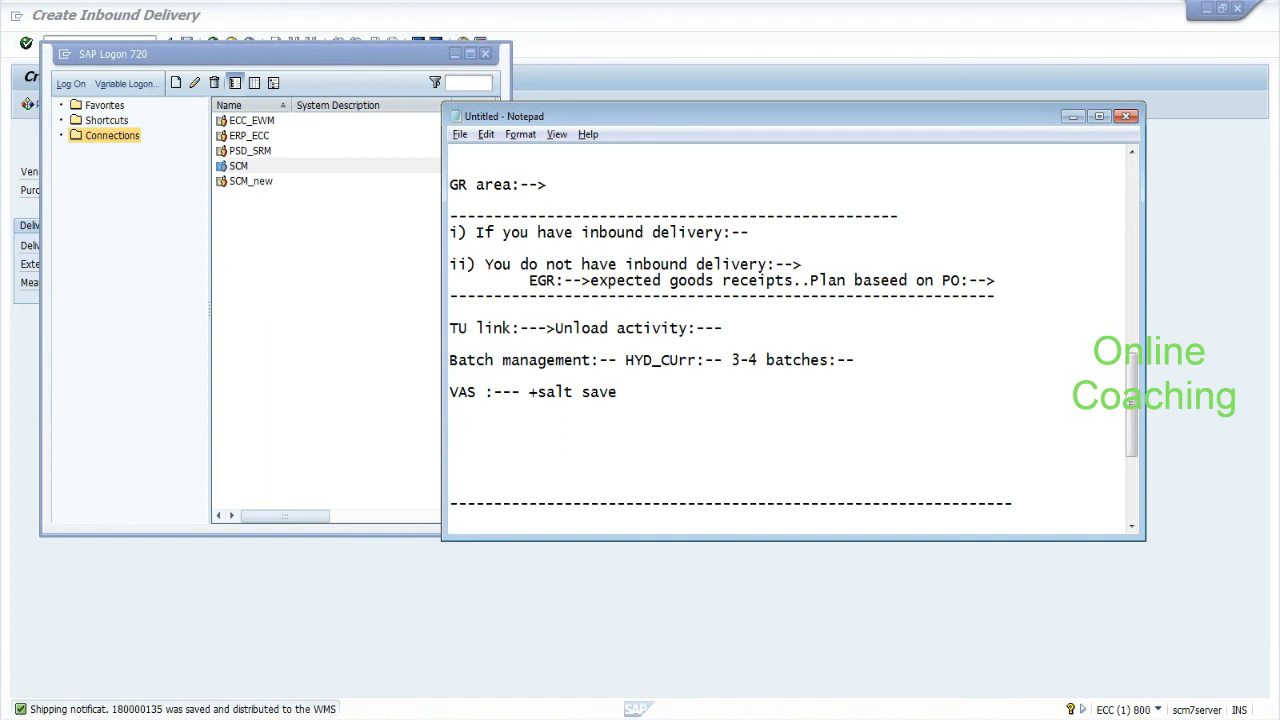
left_click_drag(449, 360, 858, 377)
left_click_drag(537, 392, 617, 393)
type("Pasturiz:--")
key("Return")
key("Return")
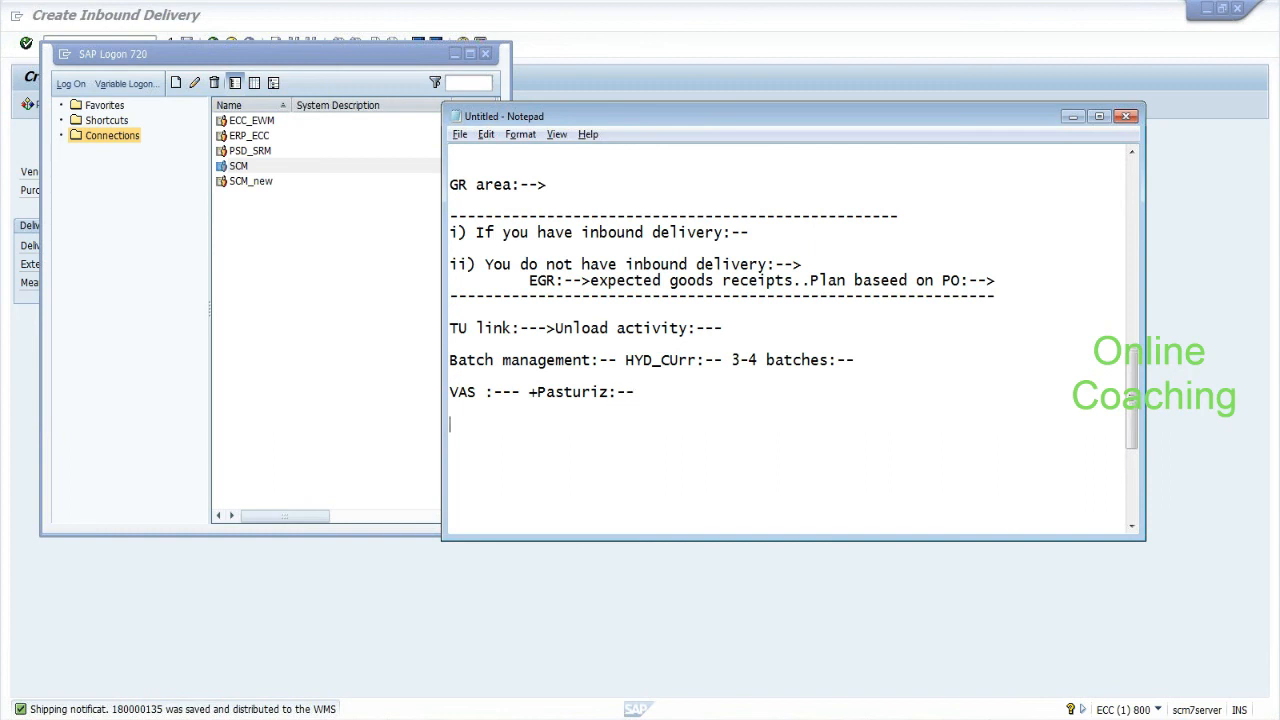
type("KTS :--  HYD_CUR + Salt+ fork ===")
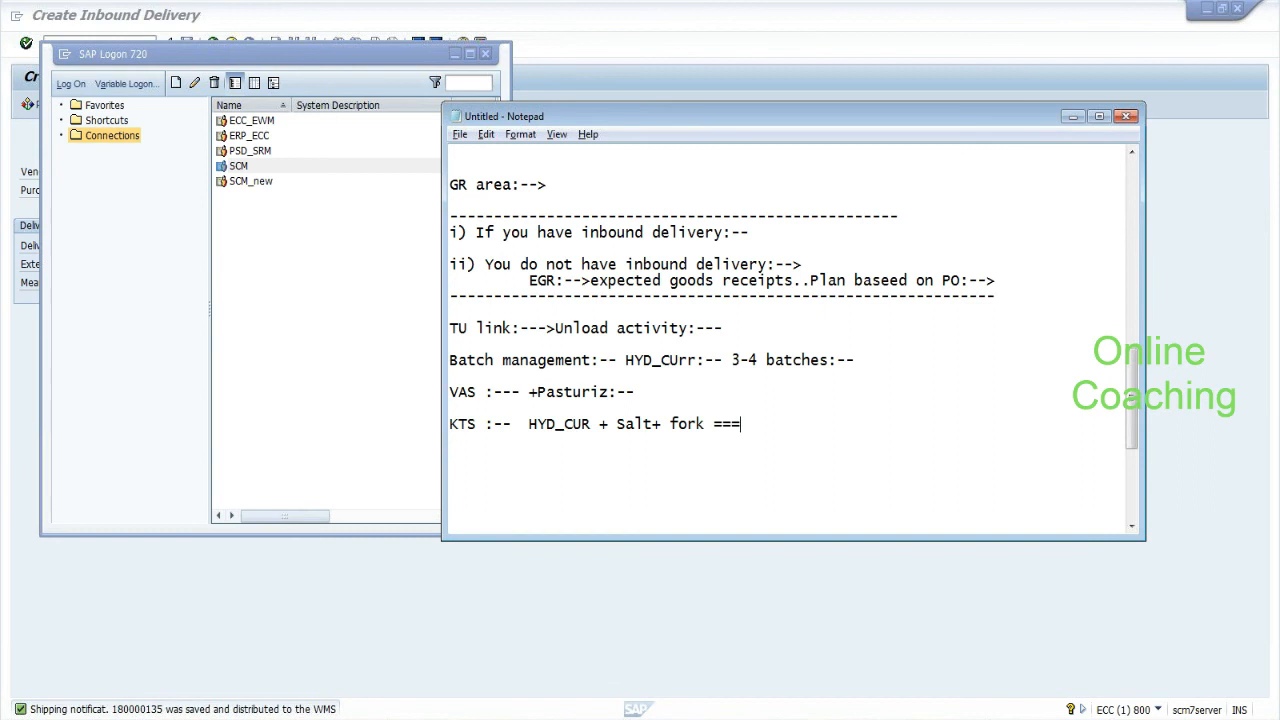
type(">Kit")
Insert '+ pepper' before the arrow so the KTS line ends '===>Kit to stock'.
left_click_drag(529, 424, 661, 424)
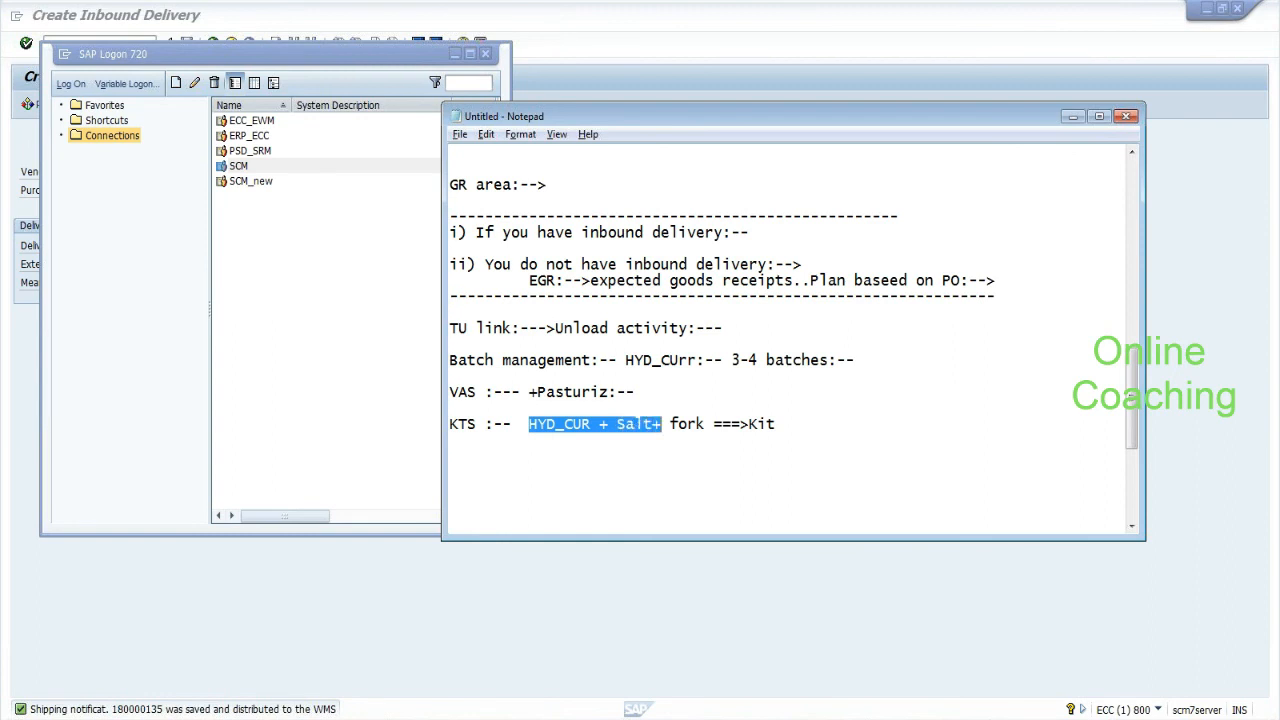
left_click(714, 424)
type("+ pepper ===>Kit")
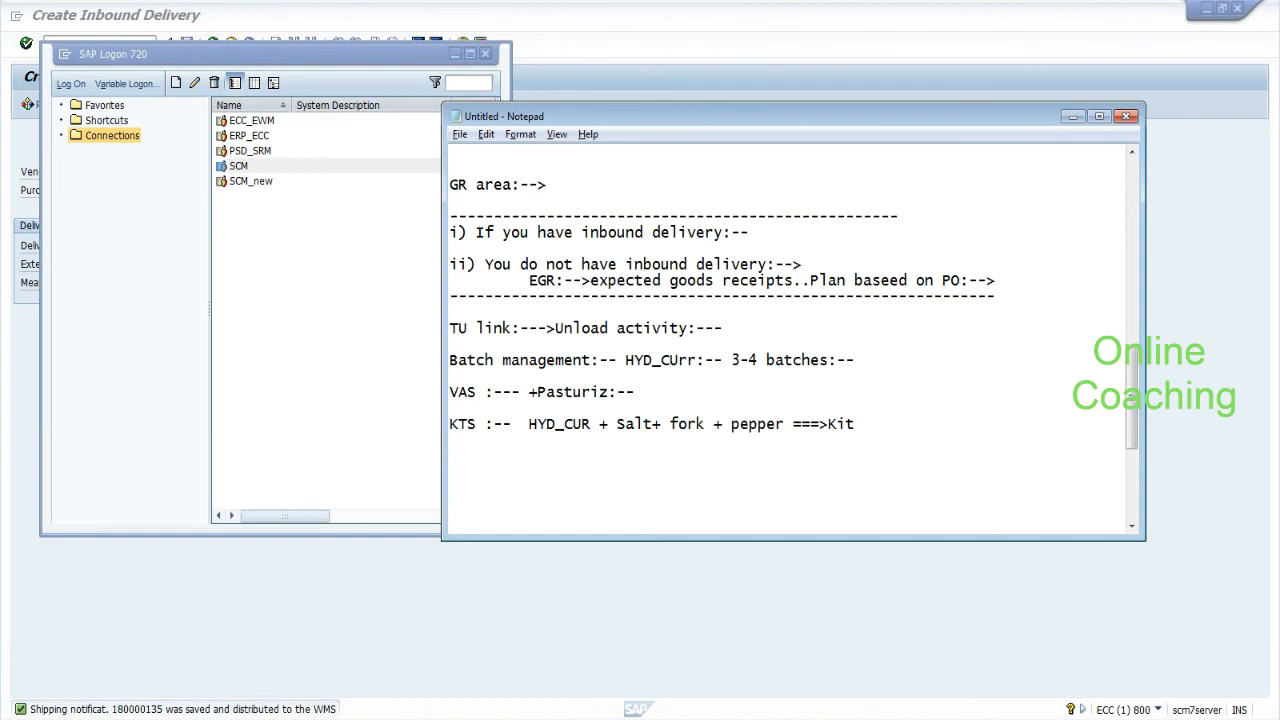
type(" to stock")
On the next line, type the note 'QIS:-- Quality', correcting the QS typo.
left_click_drag(1132, 405, 1132, 433)
type("QS:--")
key("BackSpace")
key("BackSpace")
key("BackSpace")
key("BackSpace")
type("IS:-")
key("BackSpace")
key("BackSpace")
type(":-- Quality")
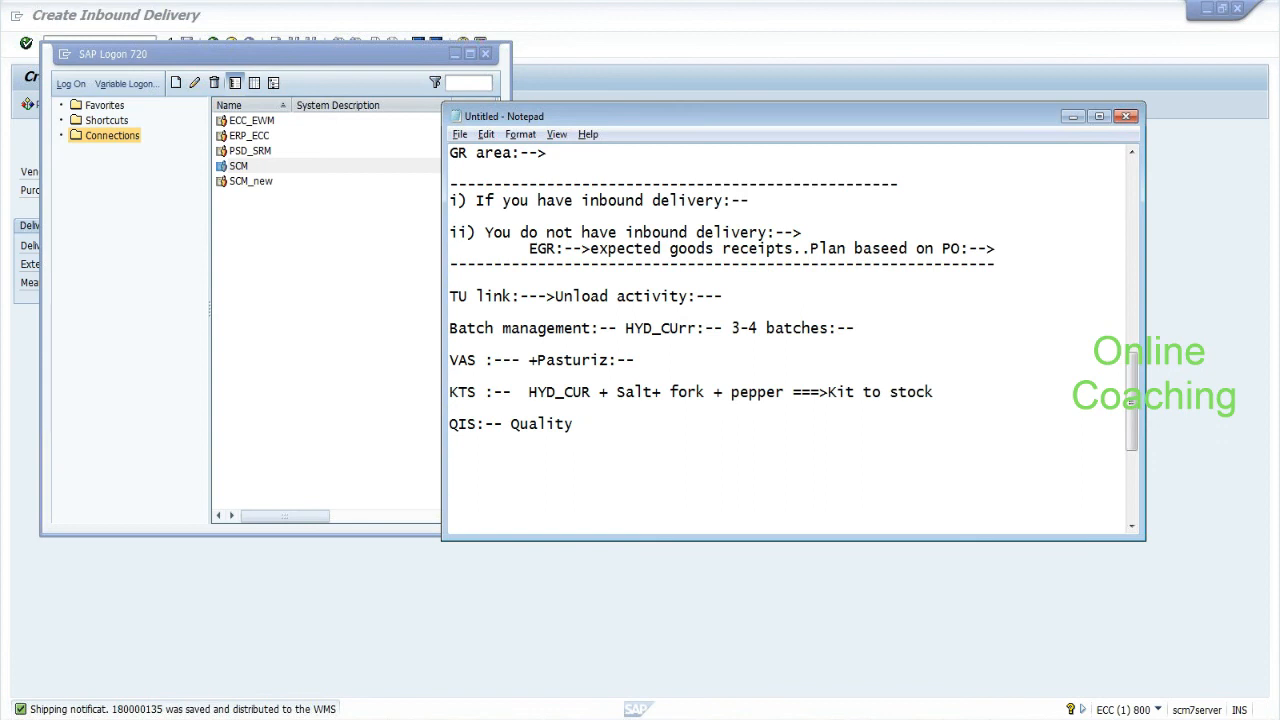
Append ':---' to the QIS line and start a 'slotting means storage' note below it.
left_click_drag(450, 297, 722, 311)
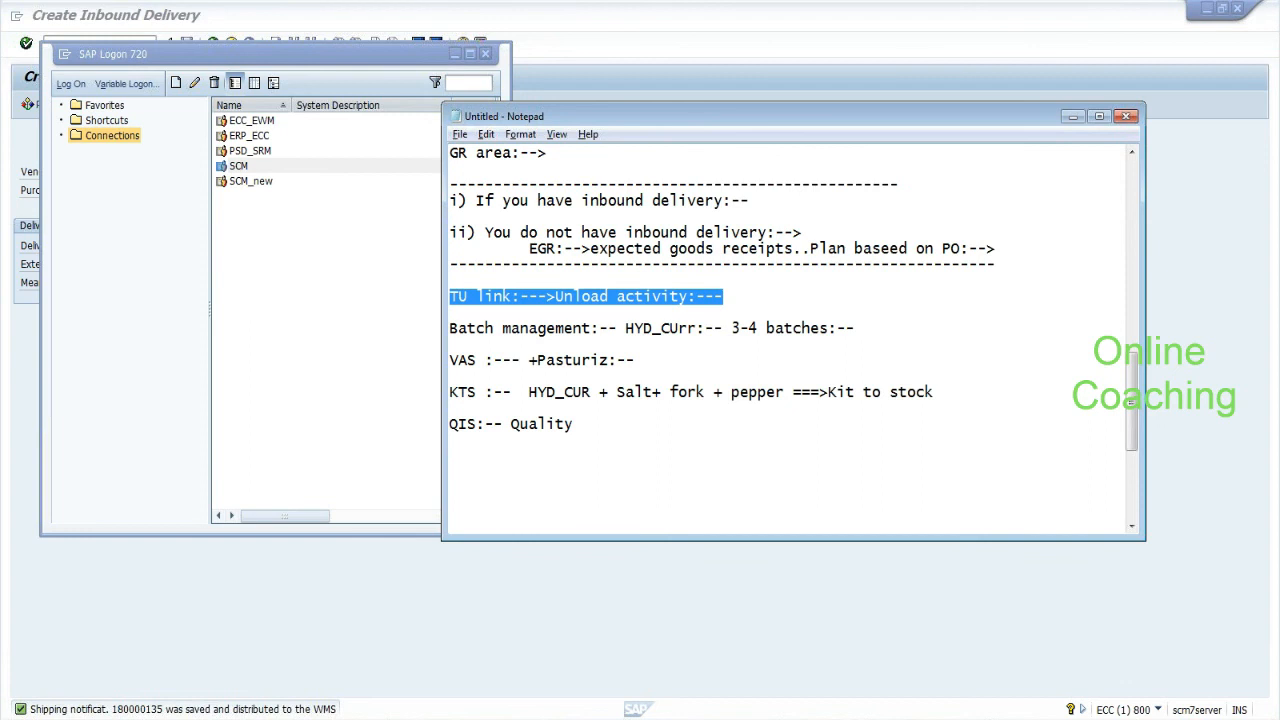
left_click(582, 424)
type(":---")
key("Return")
key("Return")
type("slo")
type("tting means s")
type("torage ma")
Finish 'slotting means storage concepts' and add 'winter:-- winter cloth fast moving goods :-- PACI to proposed near to doors:--'.
key("BackSpace")
key("BackSpace")
type("concepts  ")
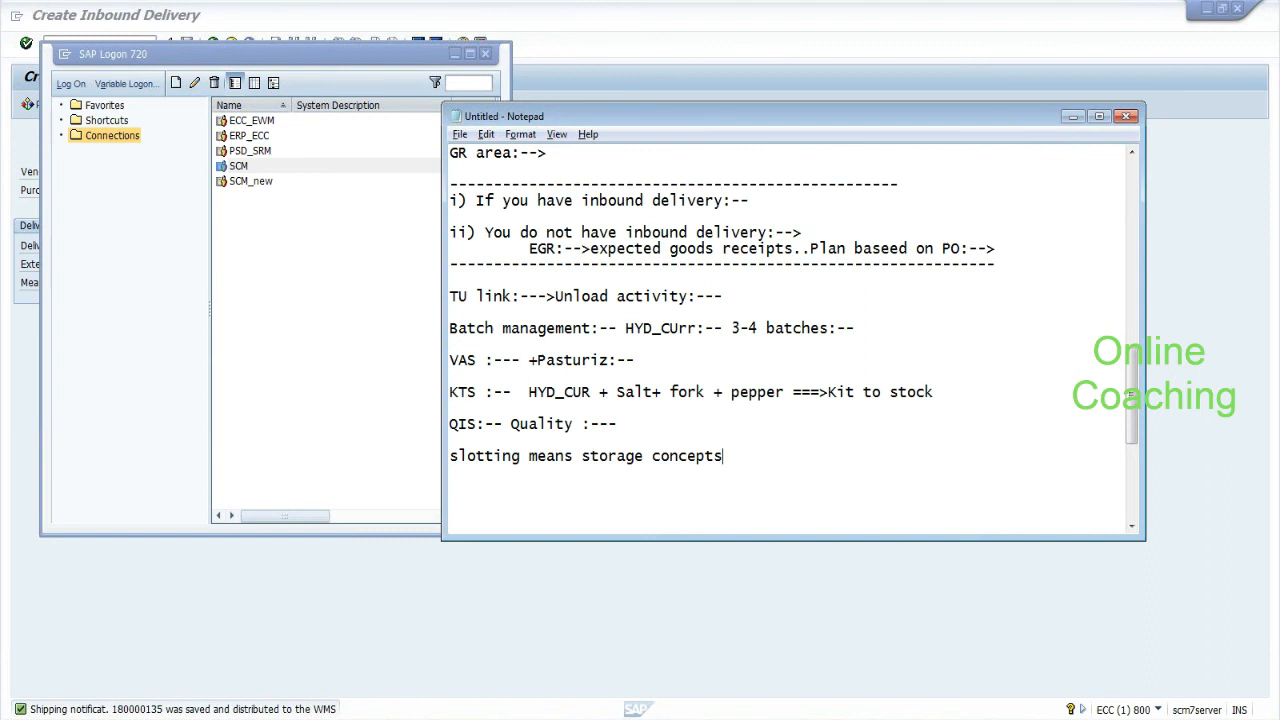
type("winter:-- winter cloth fas")
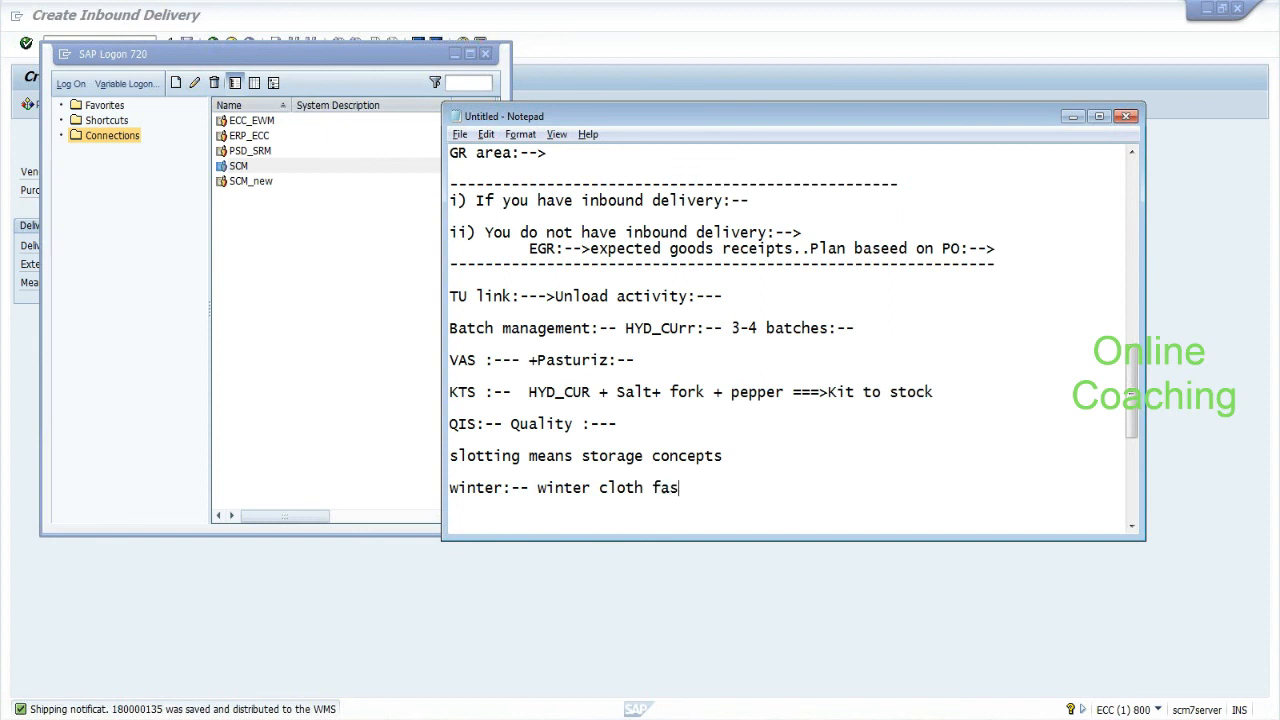
type("t moving goods")
key("Return")
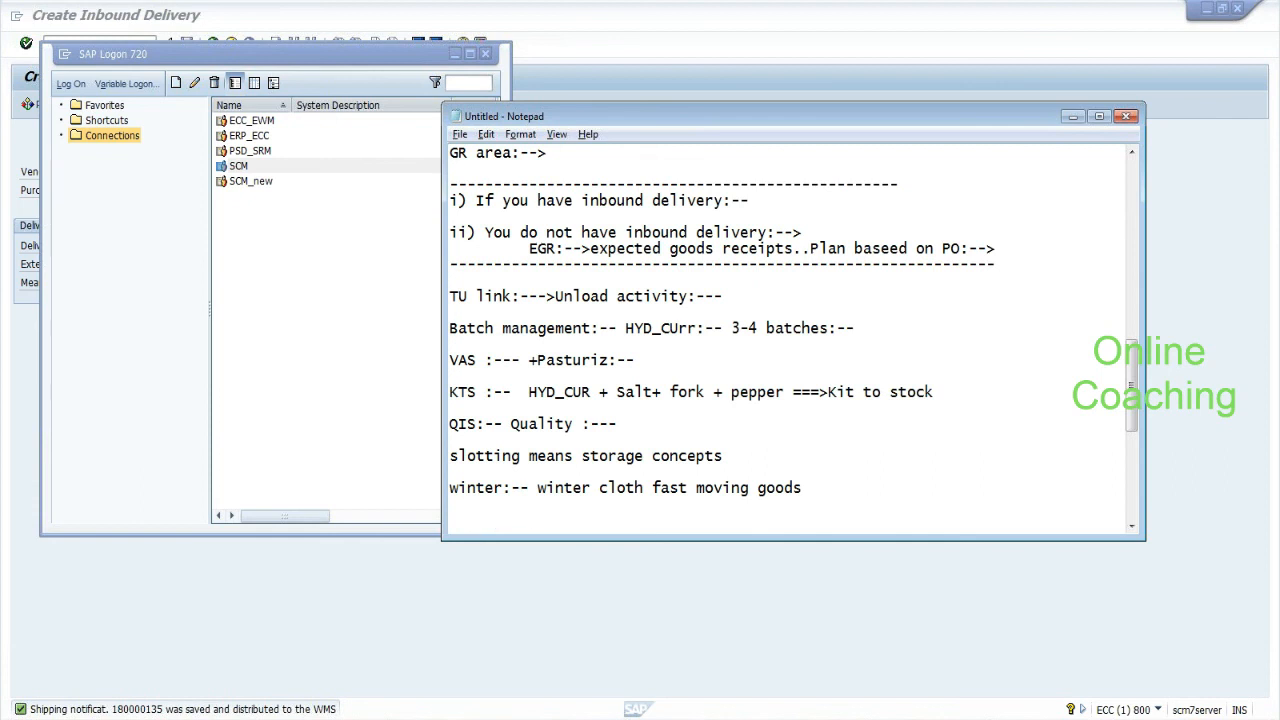
left_click_drag(538, 488, 803, 489)
left_click(806, 489)
type(":-- PACI to proposed")
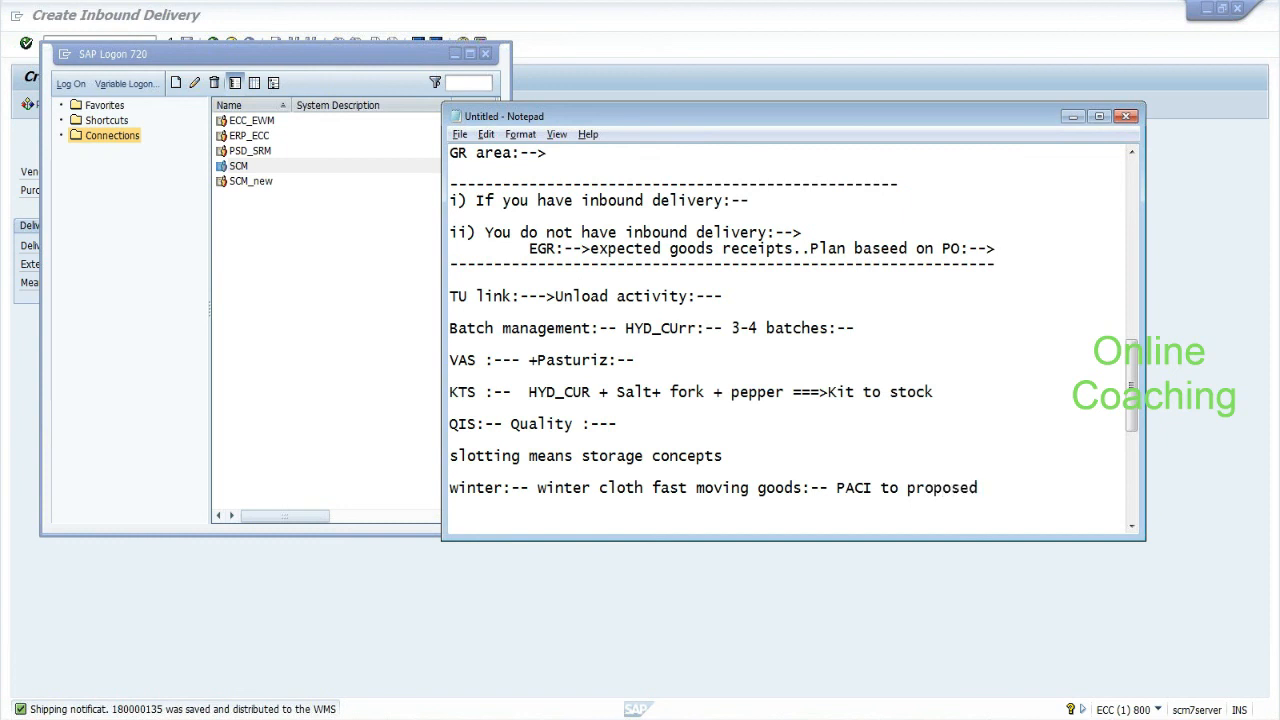
type(" t")
key("BackSpace")
type("near to doors:--")
key("Return")
key("Return")
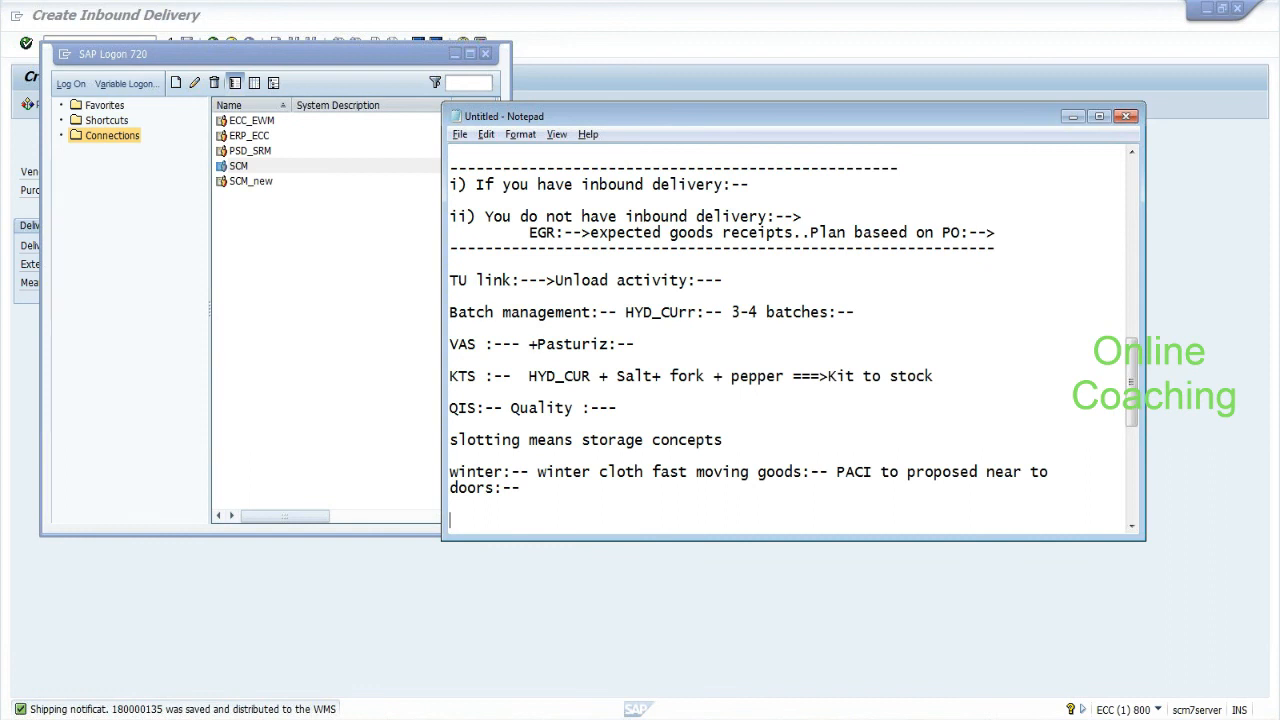
Add a dashed divider line below the notes and switch to SAP's Create Inbound Delivery window.
key("Return")
key("Return")
key("Return")
key("Up")
key("Up")
type("--------------------------------")
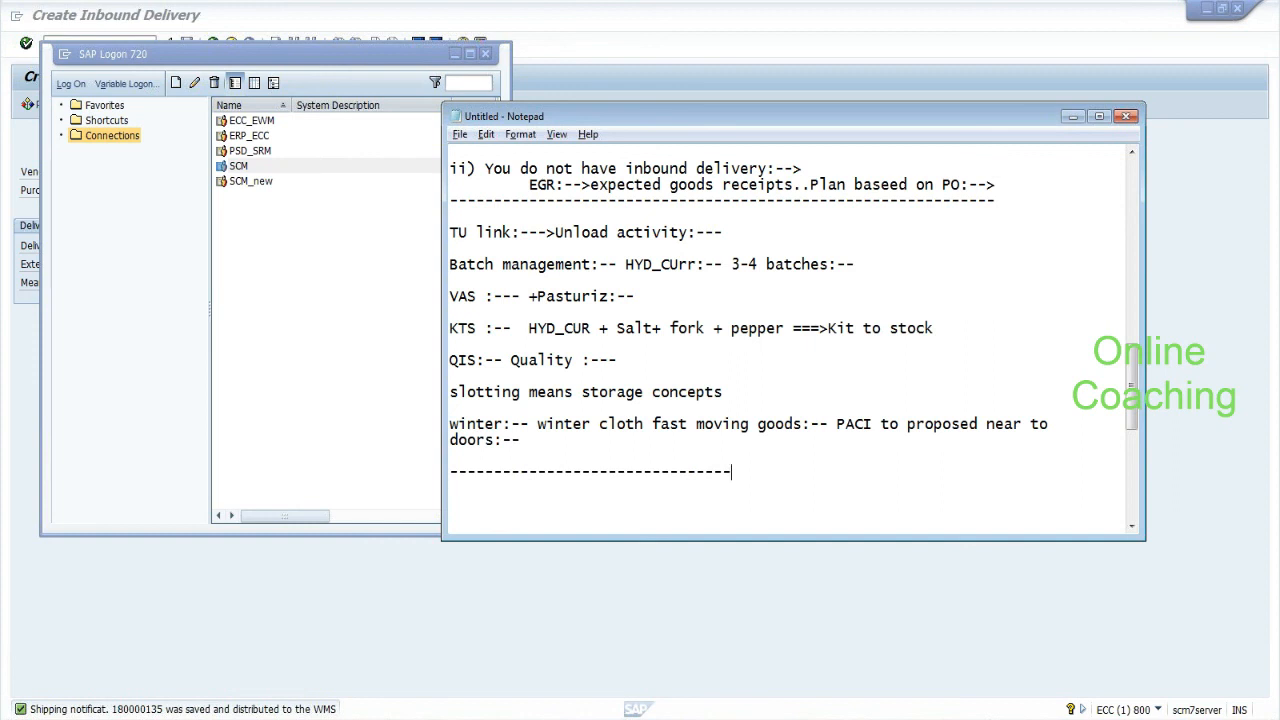
key("alt+Tab")
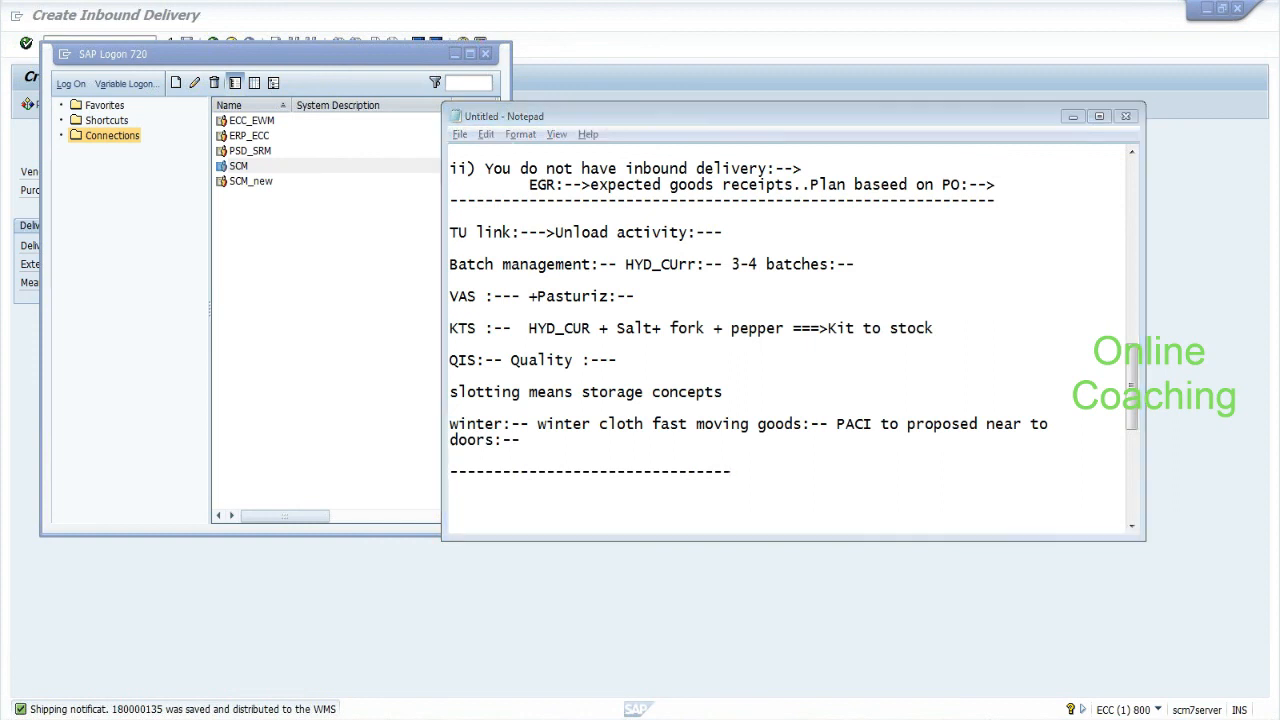
key("alt+Tab")
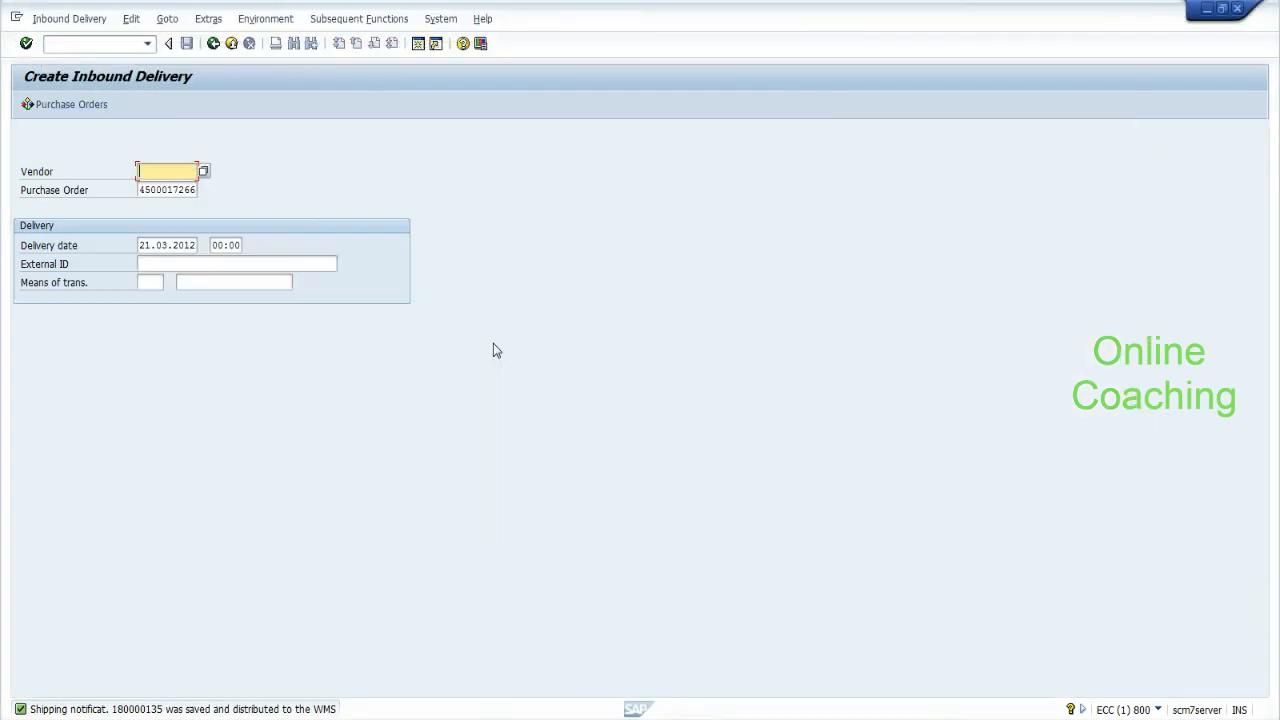
Log on to SCM client 890 in English, continuing this logon and ending the other sessions.
key("alt+Tab")
key("alt+Tab")
key("alt+Tab")
key("alt+Tab")
key("alt+Tab")
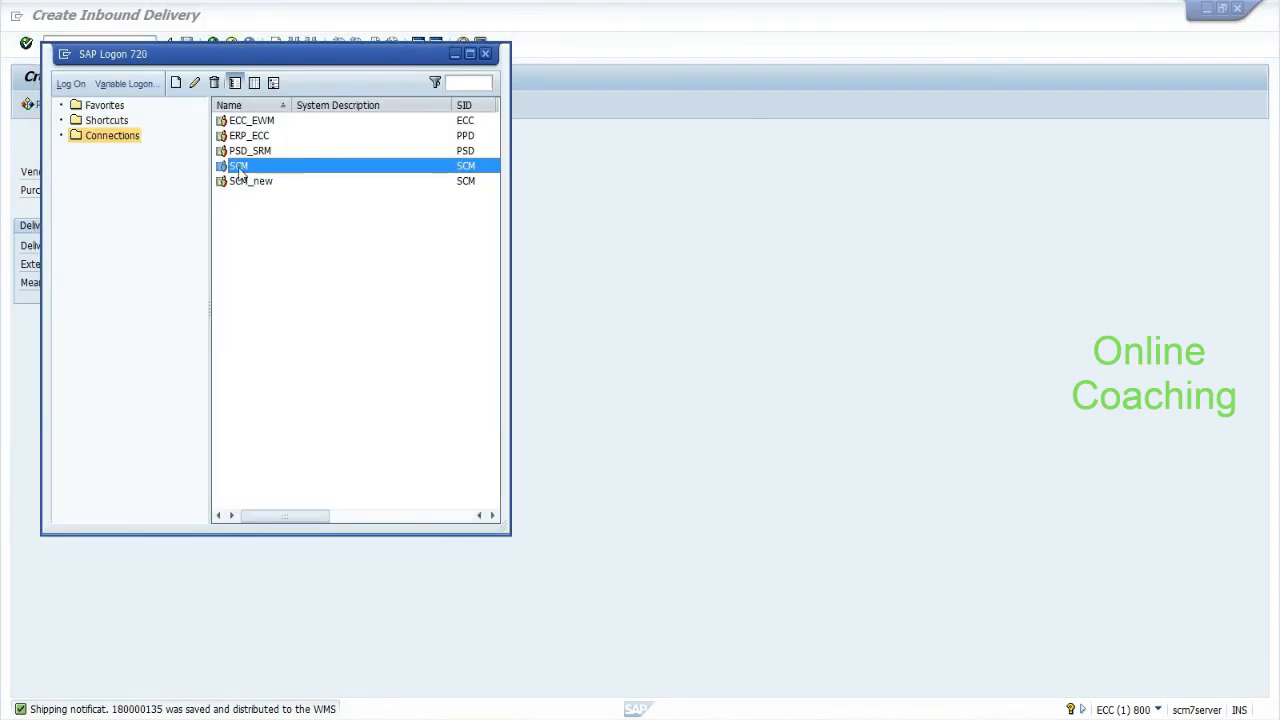
key("shift+Tab")
key("BackSpace")
type("890")
key("Tab")
key("BackSpace")
key("Down")
key("Tab")
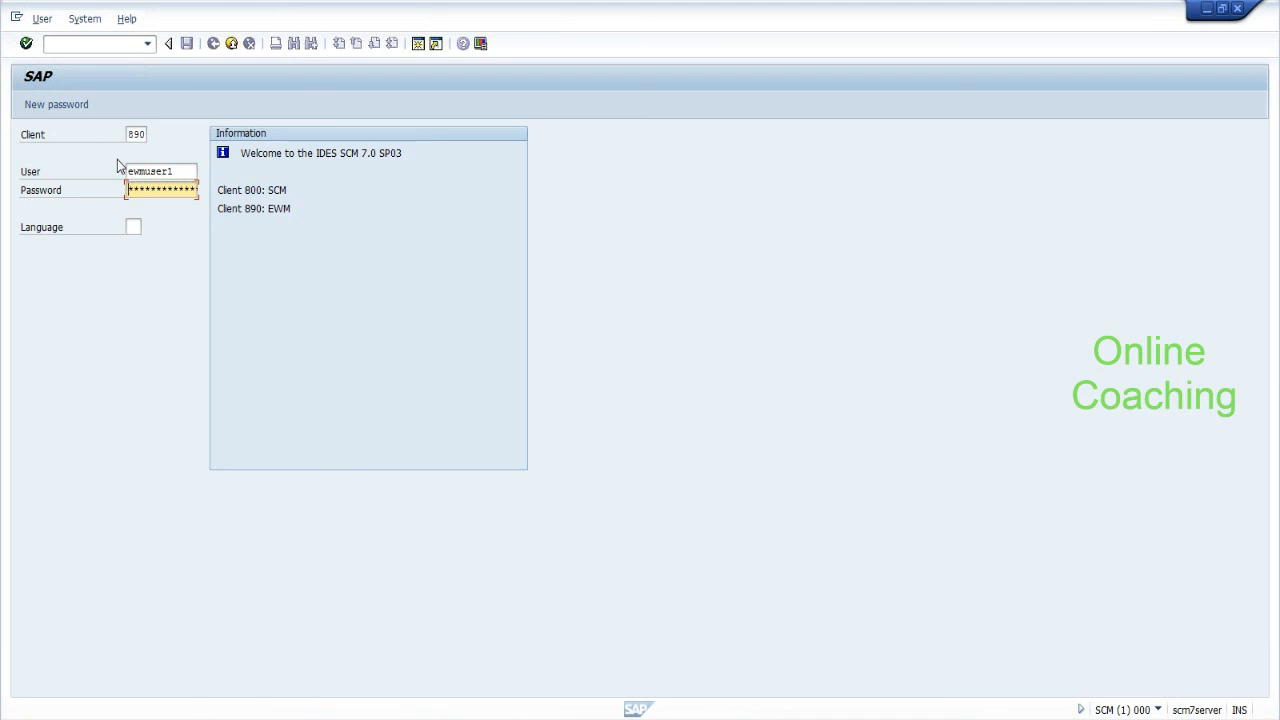
key("Tab")
type("en")
key("Return")
left_click(73, 475)
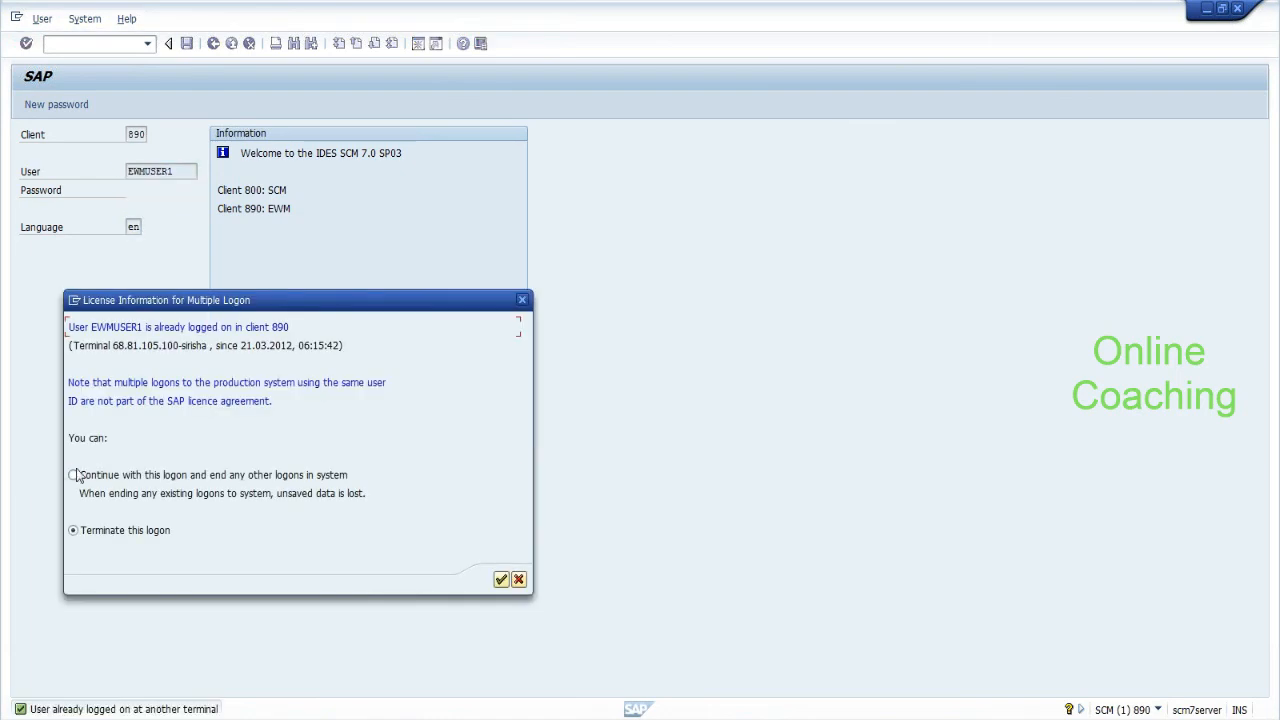
left_click(501, 580)
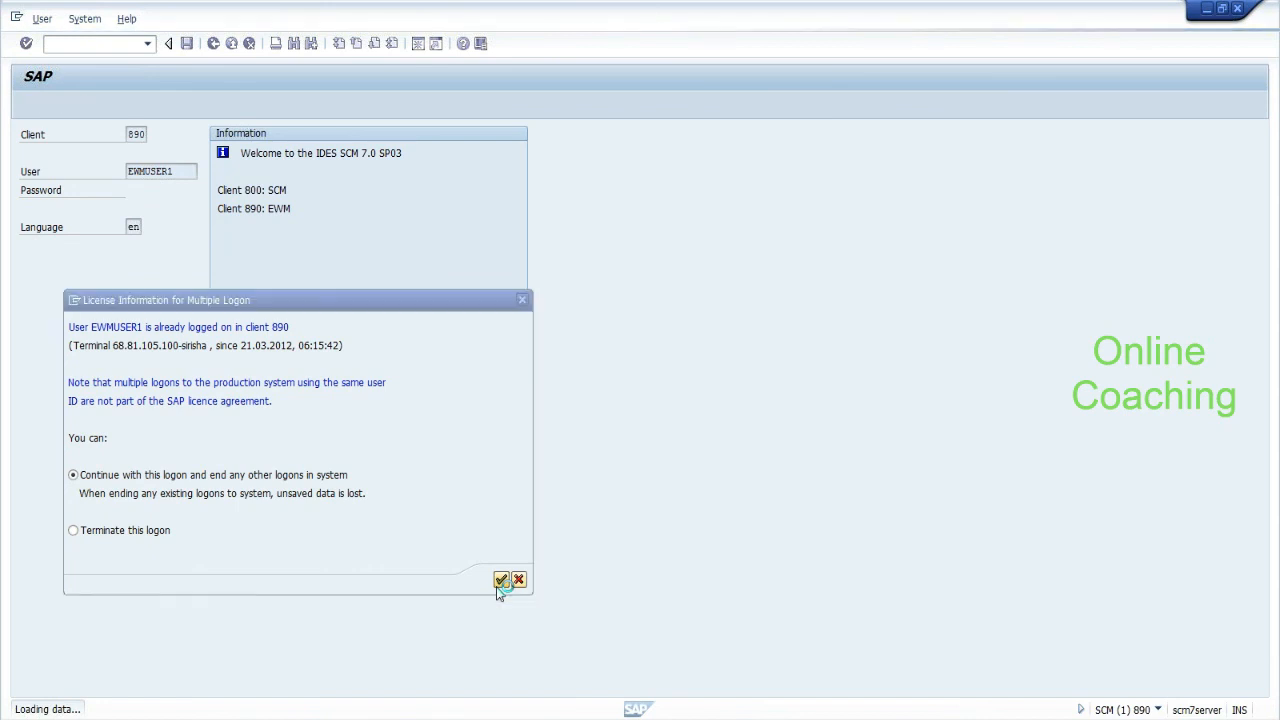
Start warehouse product maintenance from Extended Warehouse Management > Master Data > Product.
left_click(40, 256)
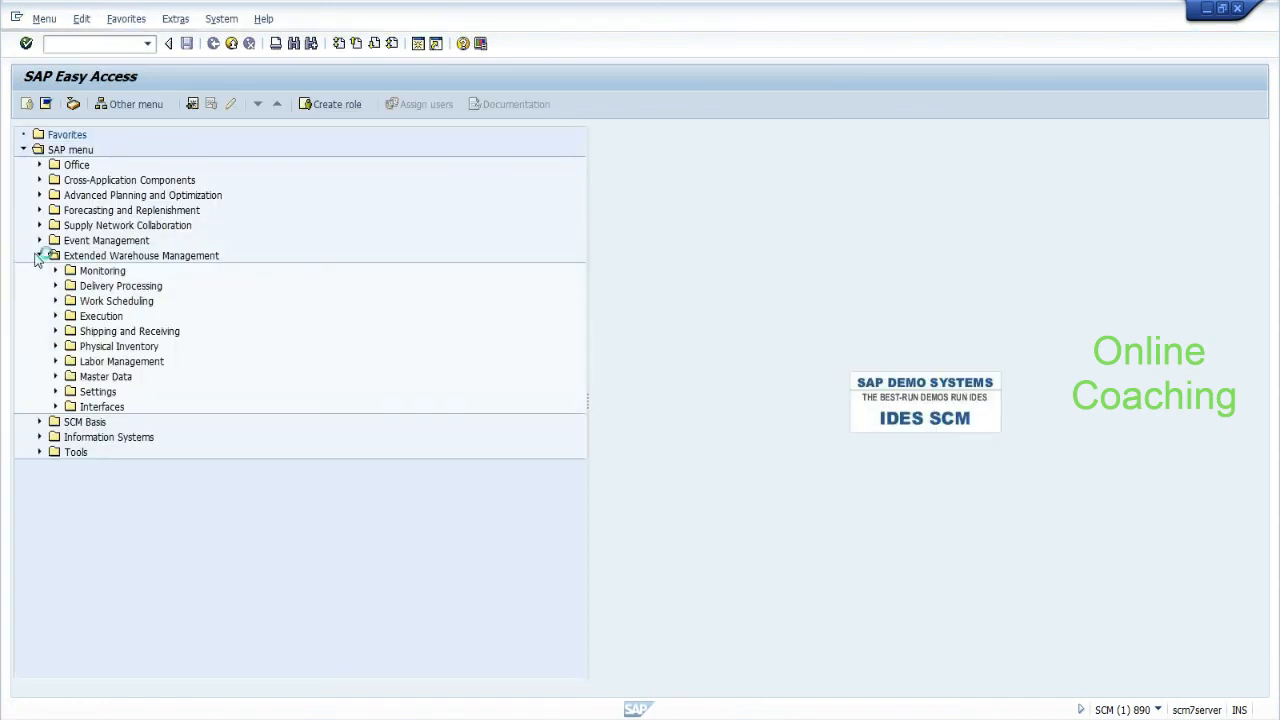
left_click(55, 377)
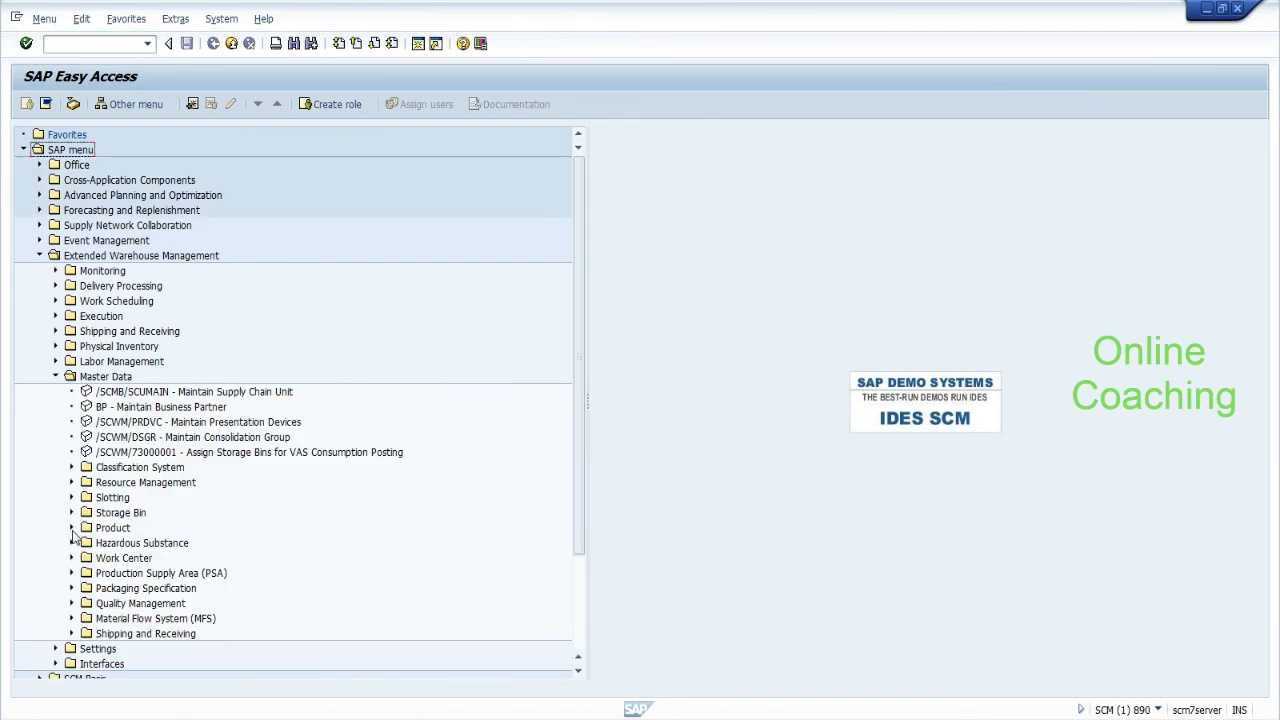
left_click(72, 530)
double_click(163, 559)
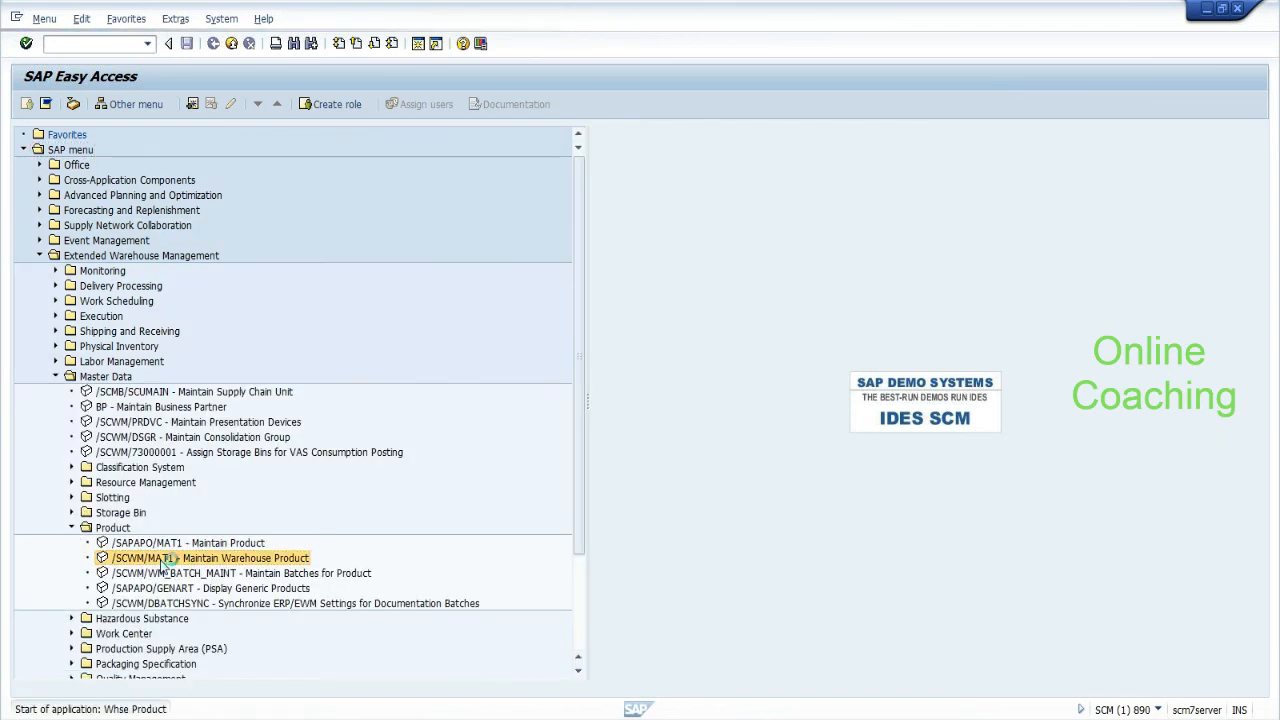
Open product hyd_cur in warehouse EHYD, party BP_HYDP, in change mode and show its Whse Data.
key("BackSpace")
key("Down")
key("Return")
key("Tab")
key("BackSpace")
key("Down")
key("Return")
key("Tab")
key("BackSpace")
key("Down")
key("Return")
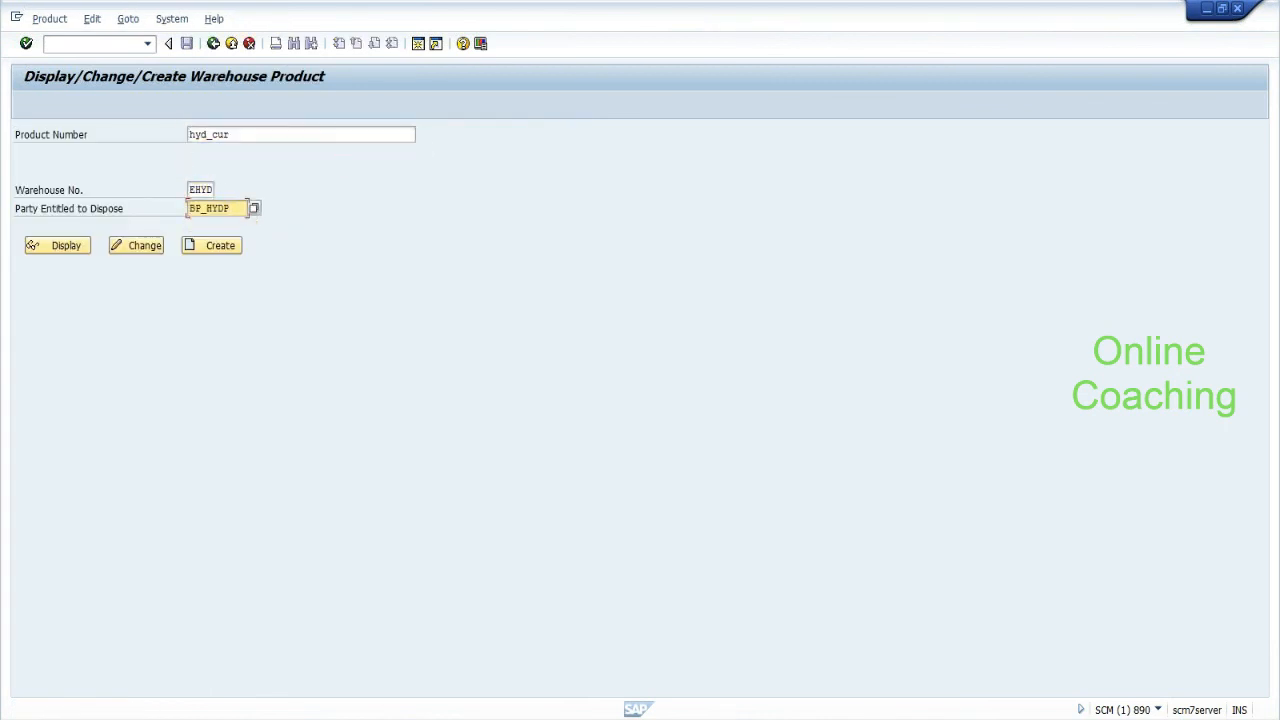
left_click(141, 250)
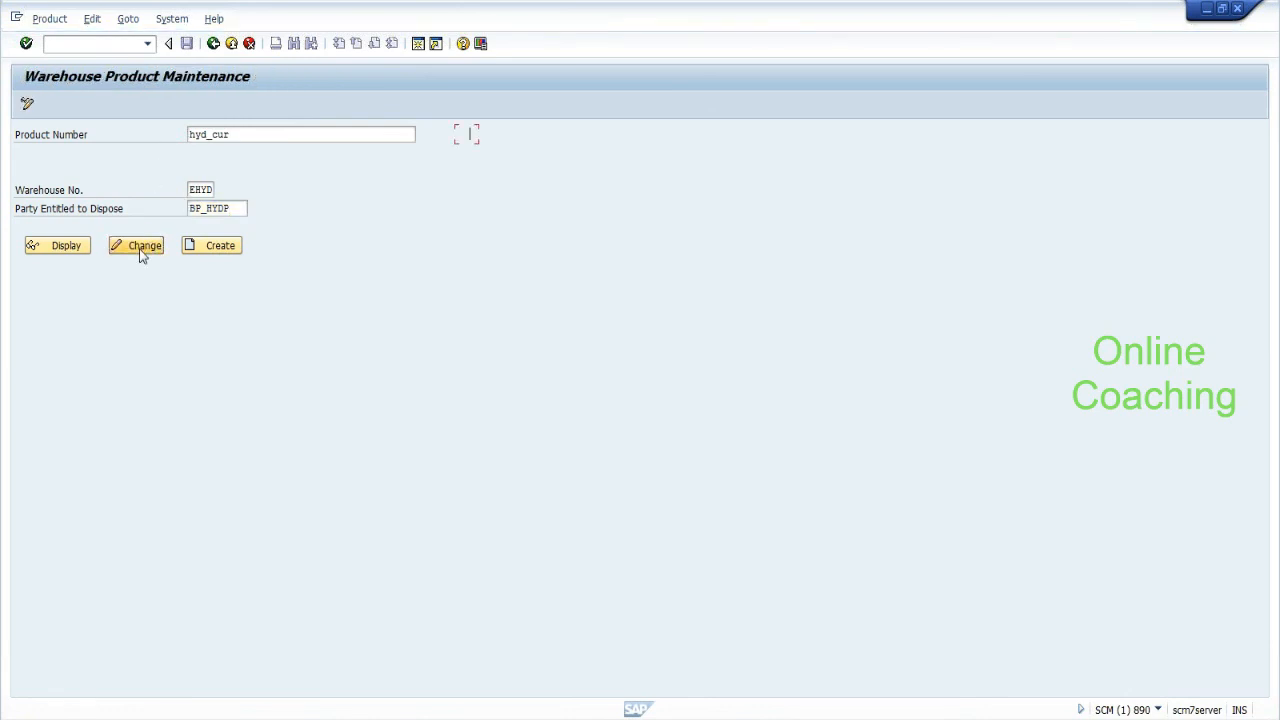
left_click(482, 229)
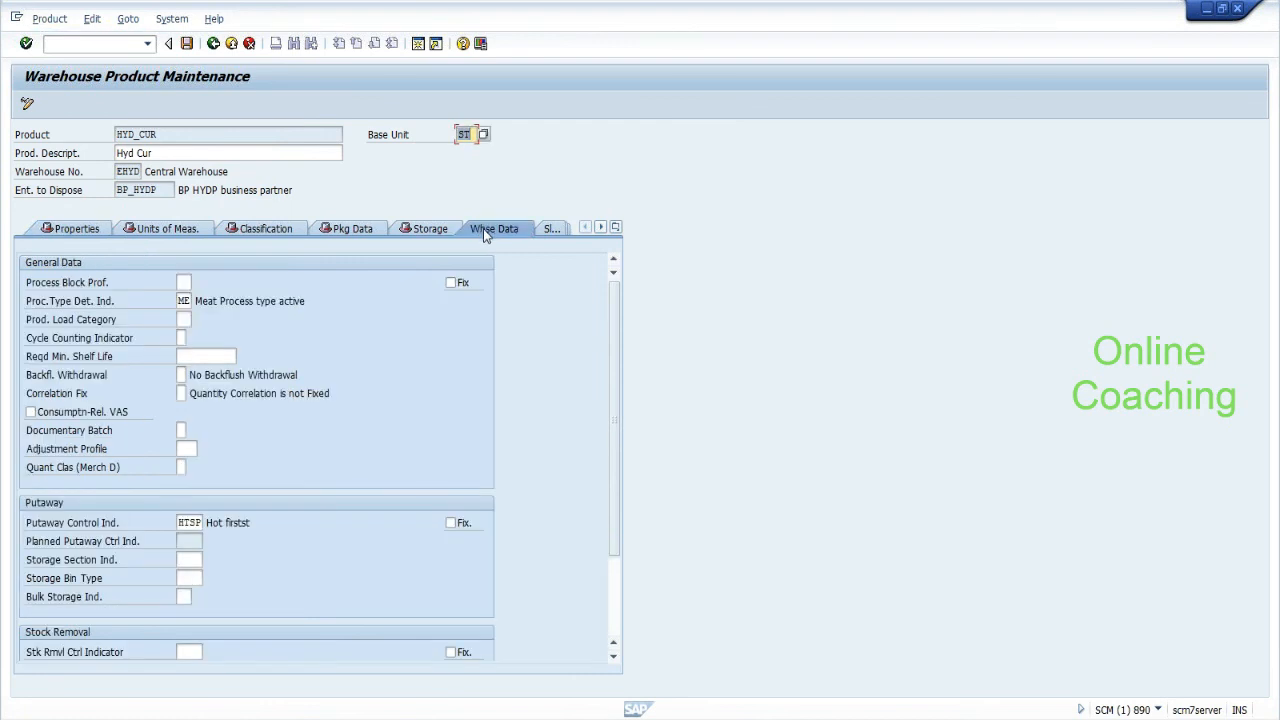
Show HYD_CUR's Slotting tab and point out Demand Quantity, Sales Order Items and Recomm. Storage Qty.
left_click(547, 228)
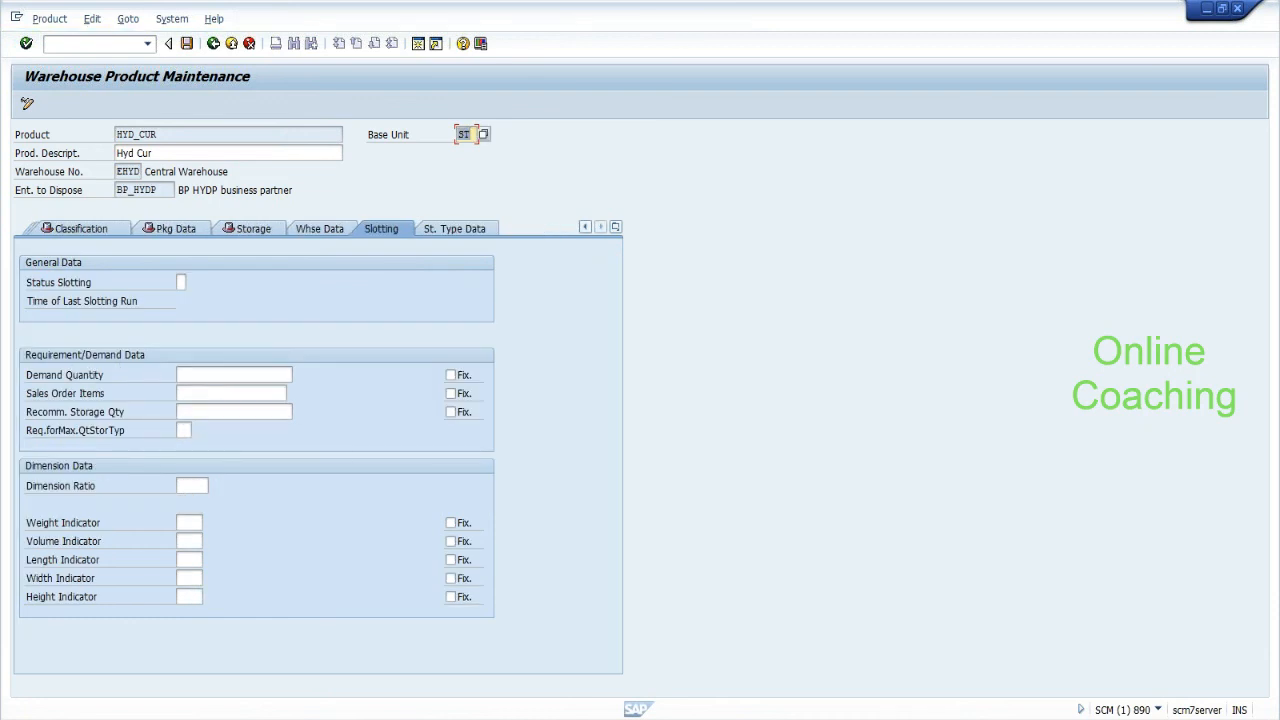
left_click(234, 375)
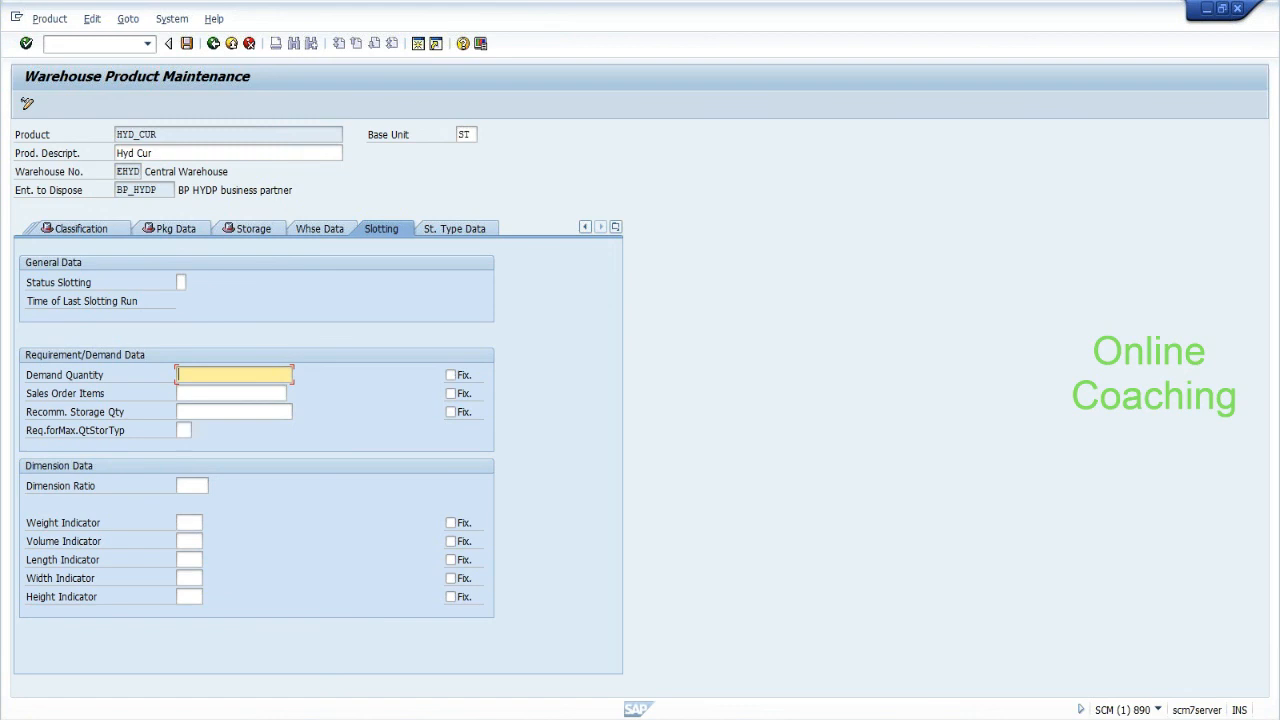
left_click(231, 394)
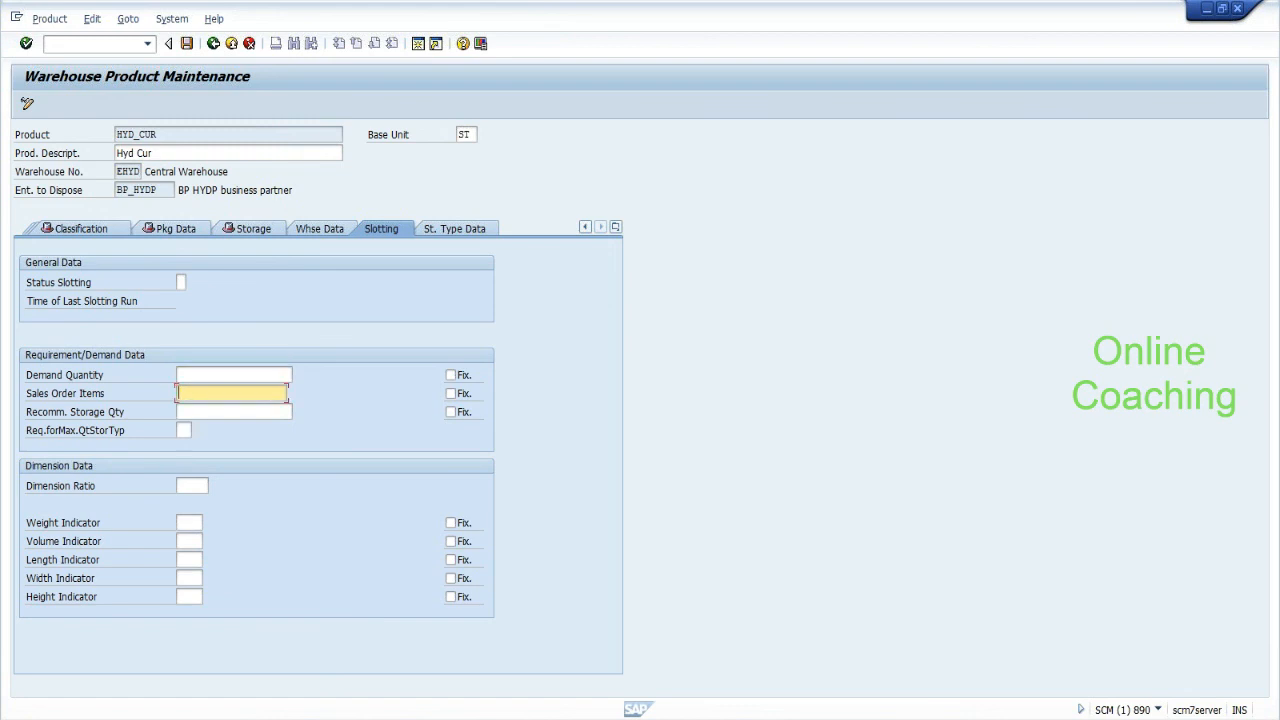
left_click(230, 412)
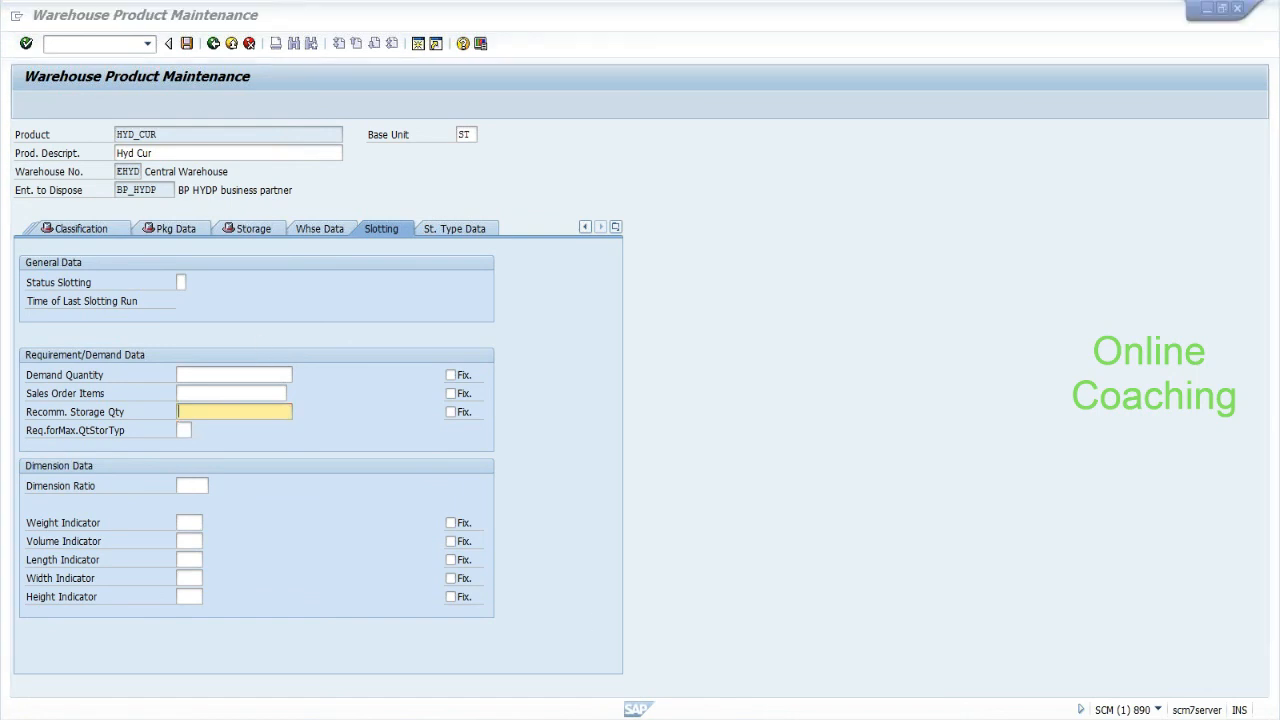
Bring the Notepad notes back in front, move the window up-left and add a new line.
key("alt+Tab")
left_click_drag(615, 118, 384, 58)
key("Return")
key("Return")
key("Return")
key("Return")
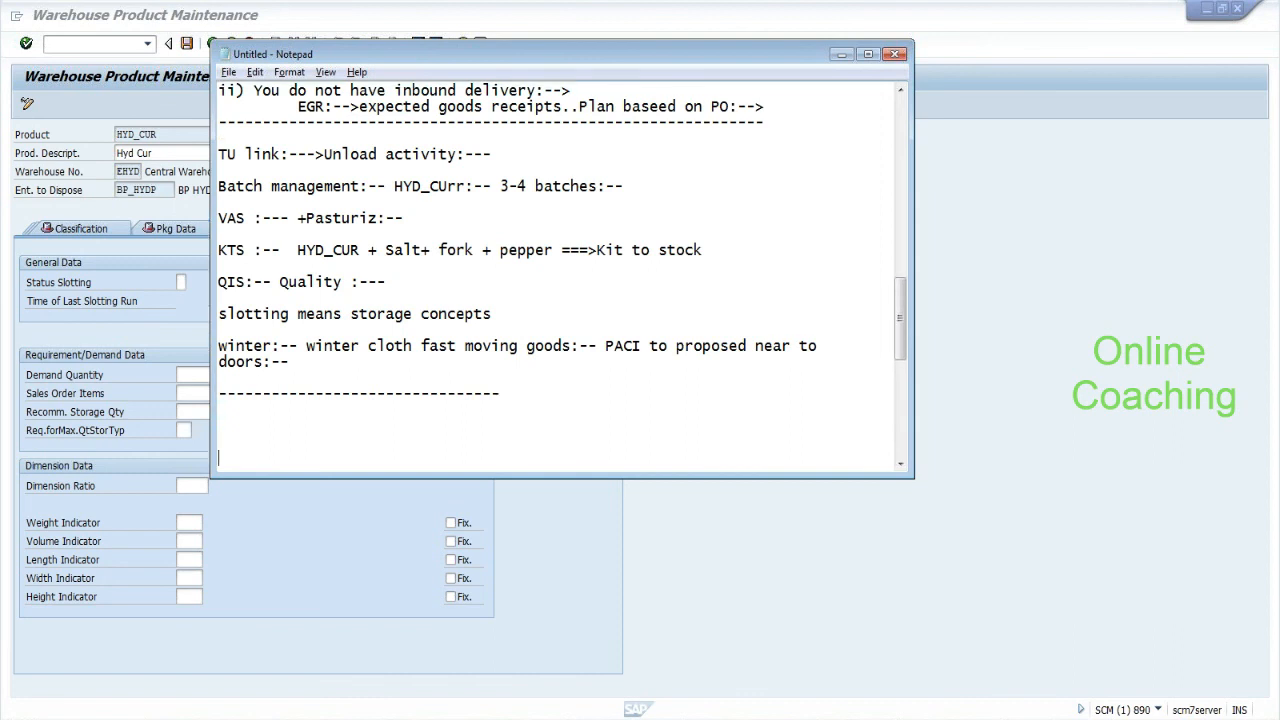
Below the dashed line, write 'Winter:-- 30 picks door' and 'summer :--- 5 pick'.
key("Return")
key("Return")
key("Return")
key("Return")
type("------")
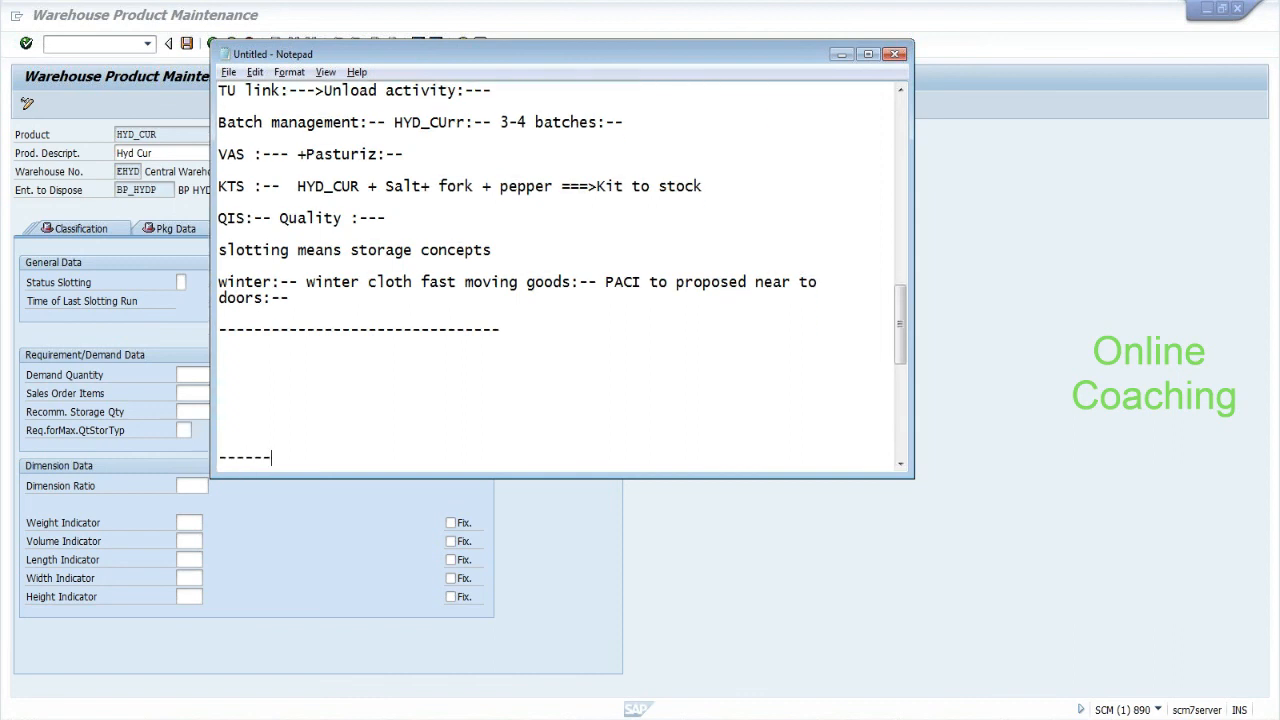
type("---------------------------")
type("Winter")
type(":--")
type("   30 pi")
type("cks")
key("Return")
type("summer :--- 5 pick")
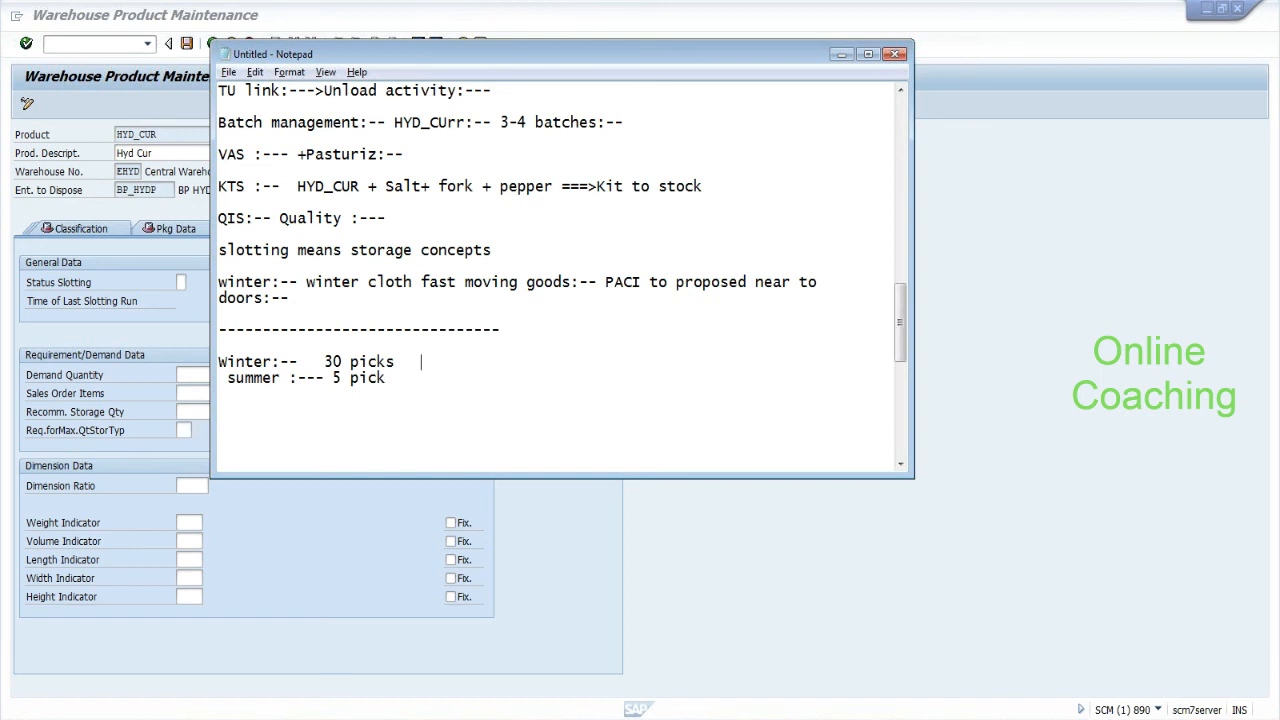
left_click_drag(324, 362, 396, 362)
left_click(398, 362)
type("door")
left_click_drag(324, 362, 396, 362)
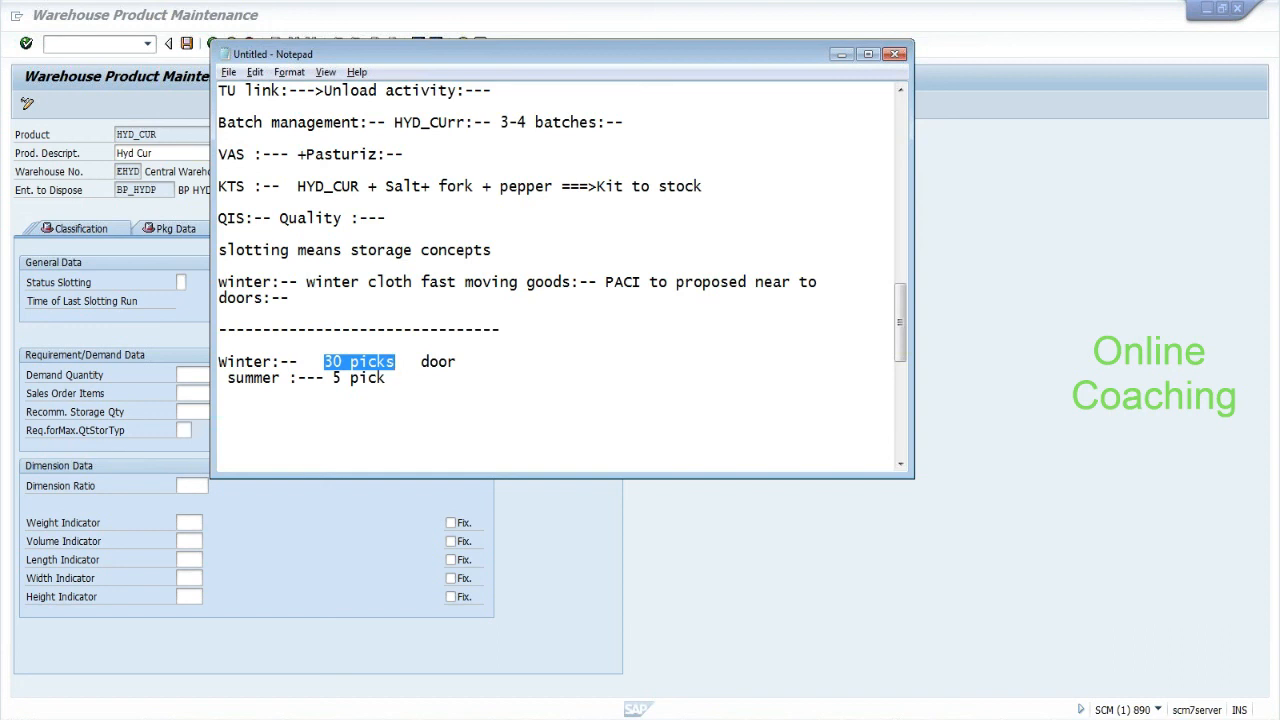
left_click(474, 362)
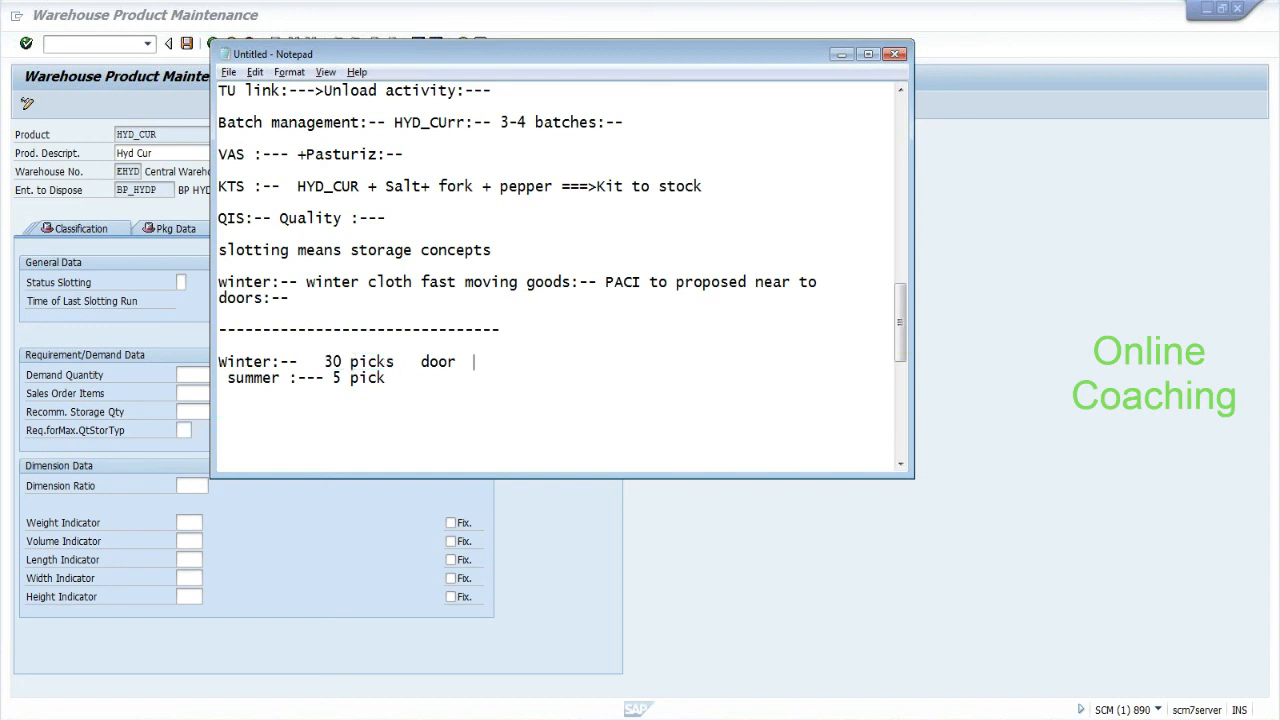
Add the picking cost line 'Pick 3 dollars to store 1 4' and start another line.
key("Return")
key("Return")
type("Pick")
type("1.")
key("BackSpace")
key("BackSpace")
type("3 dollars  ")
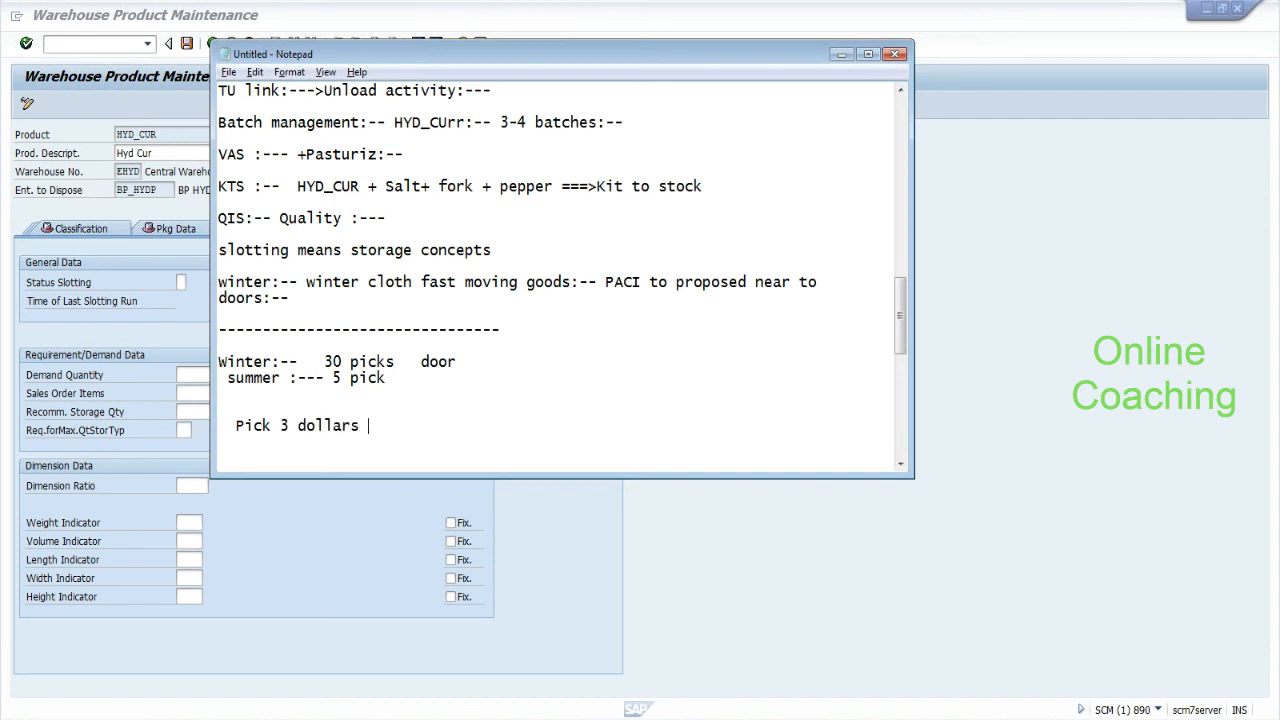
type("to store 1 4")
key("BackSpace")
key("BackSpace")
type("4")
key("Return")
key("Return")
key("Return")
type("to ")
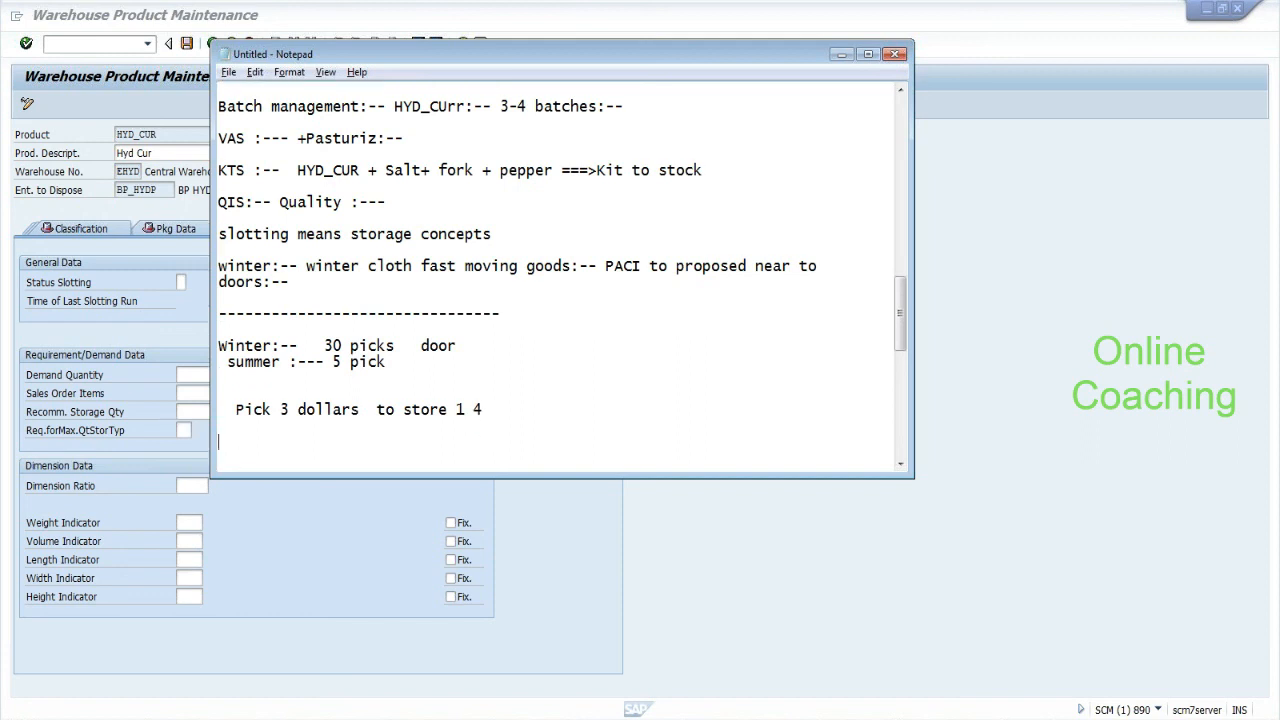
type("sto")
Add the replenishment cost line 'replinish 50 dollars' to the slotting example.
key("BackSpace")
key("BackSpace")
key("BackSpace")
left_click_drag(395, 410, 484, 410)
left_click_drag(236, 410, 316, 410)
left_click(318, 410)
type("replinish   50 dollars")
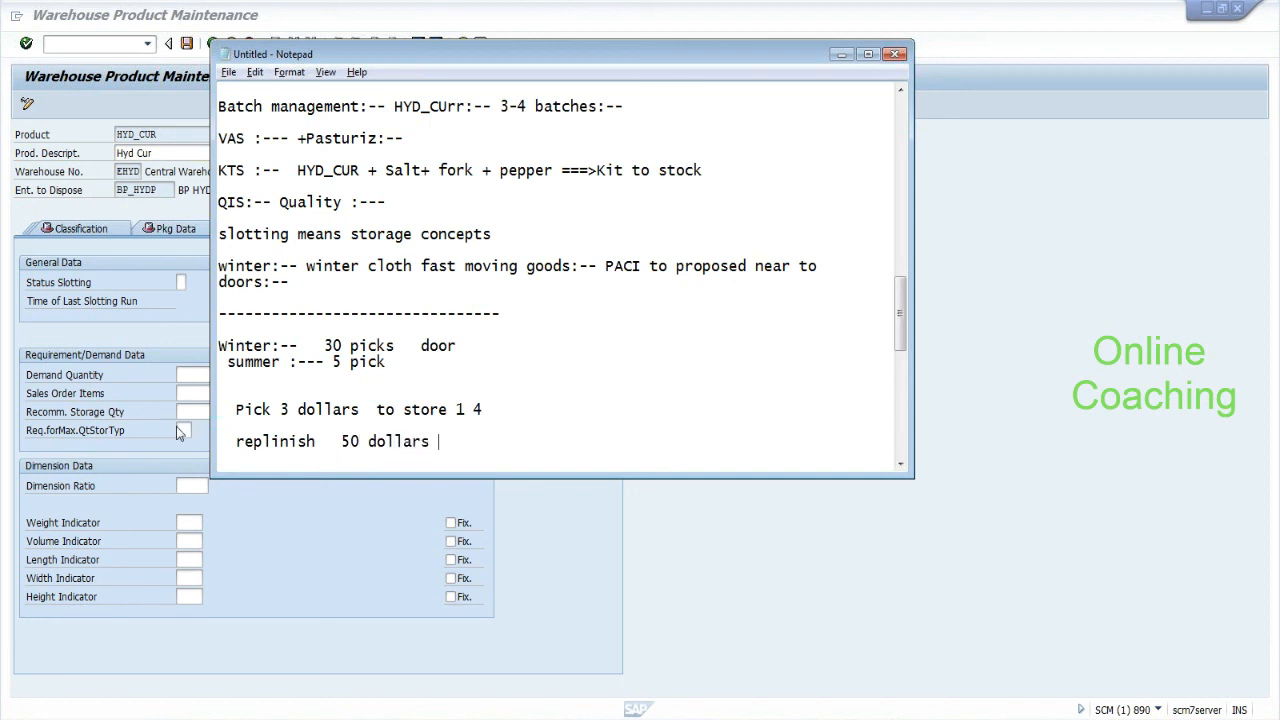
left_click_drag(236, 409, 484, 410)
left_click(218, 425)
Write the formula 'minimize( x1 .3 + x2.1 + x3. 50 )' and add blank lines below it.
key("Return")
type("x")
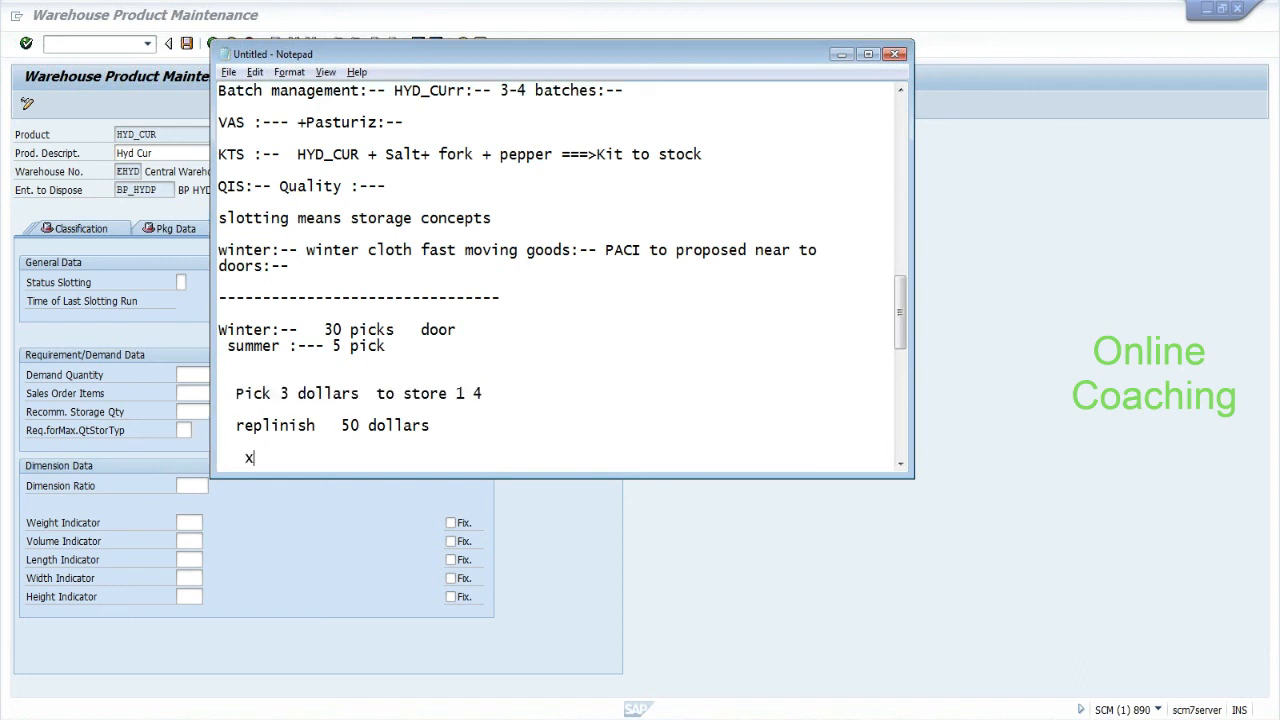
type("1 .3 +")
key("alt+Tab")
key("alt+Tab")
type("x2,")
type(".1 ")
type("+")
type(" 5")
key("BackSpace")
type("x3. 50")
type("minimiz")
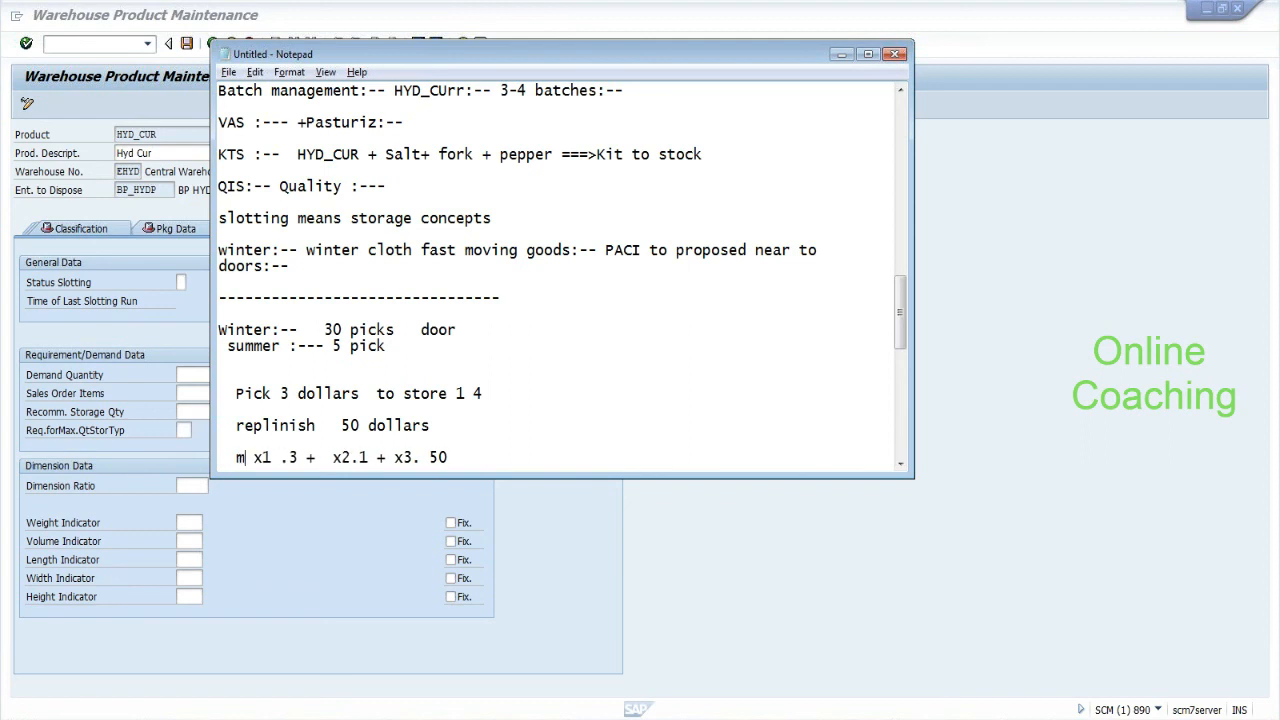
type("e")
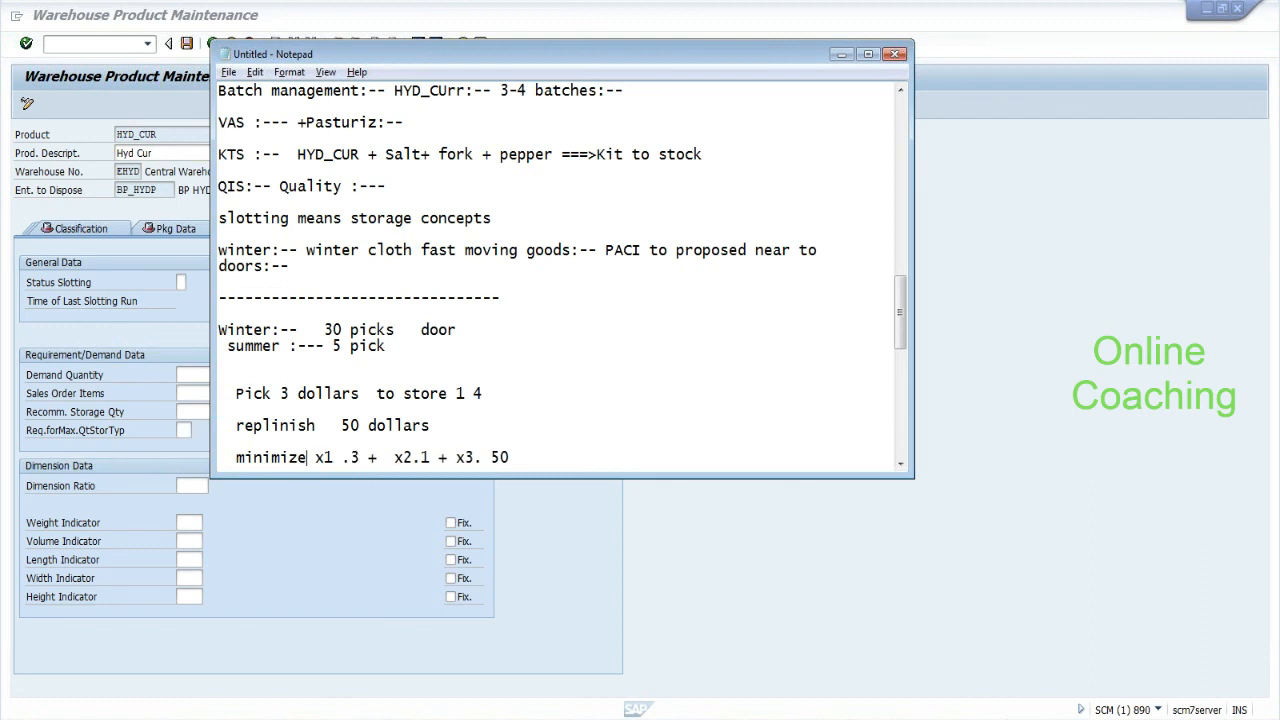
type("(")
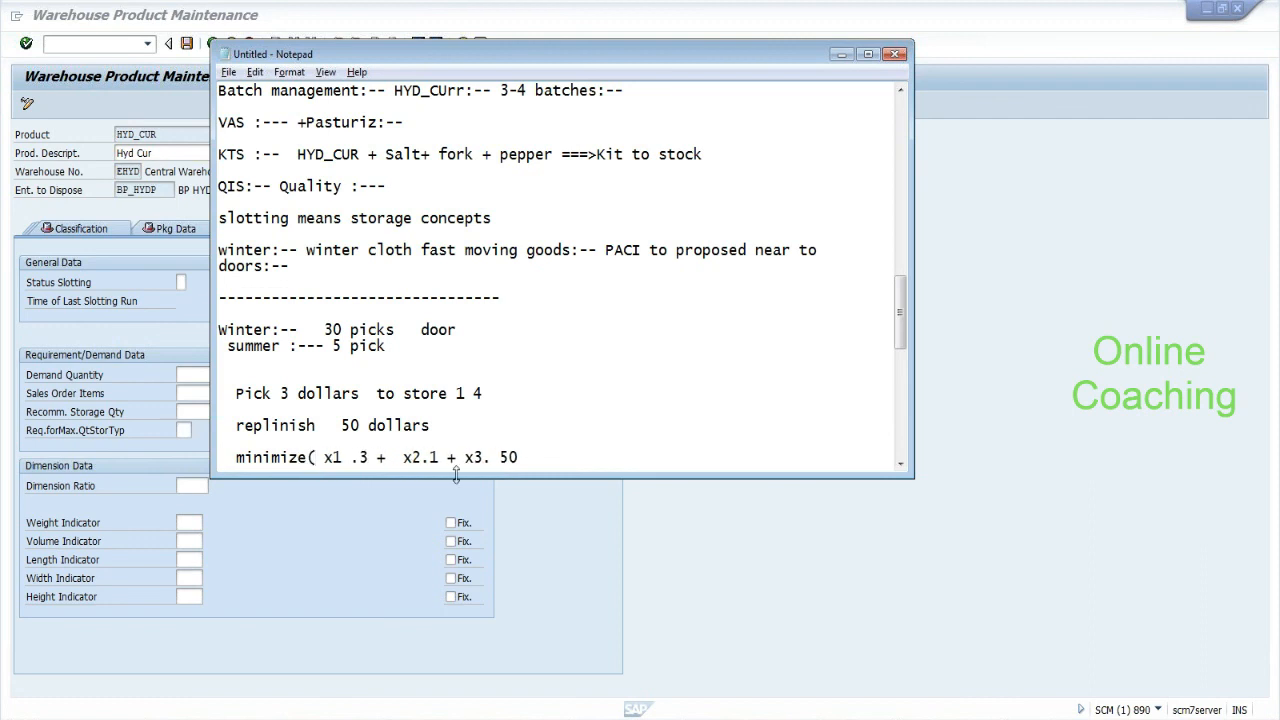
type(" )")
key("Return")
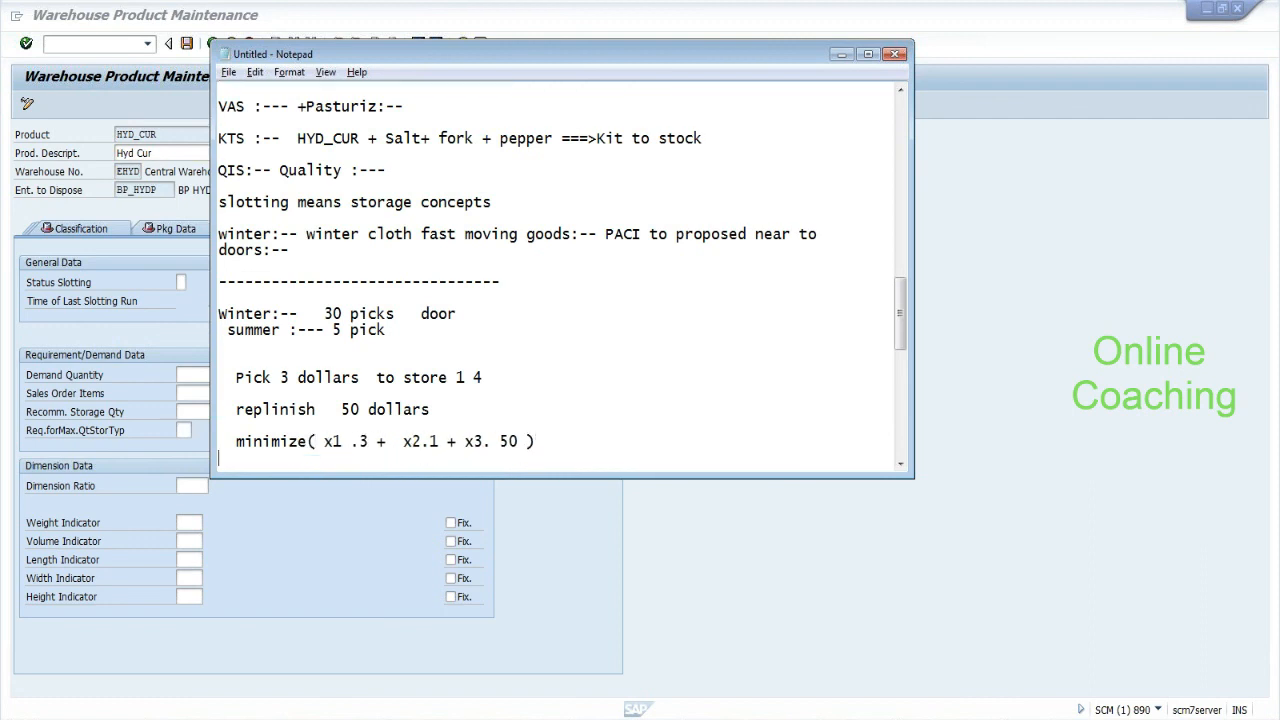
key("Return")
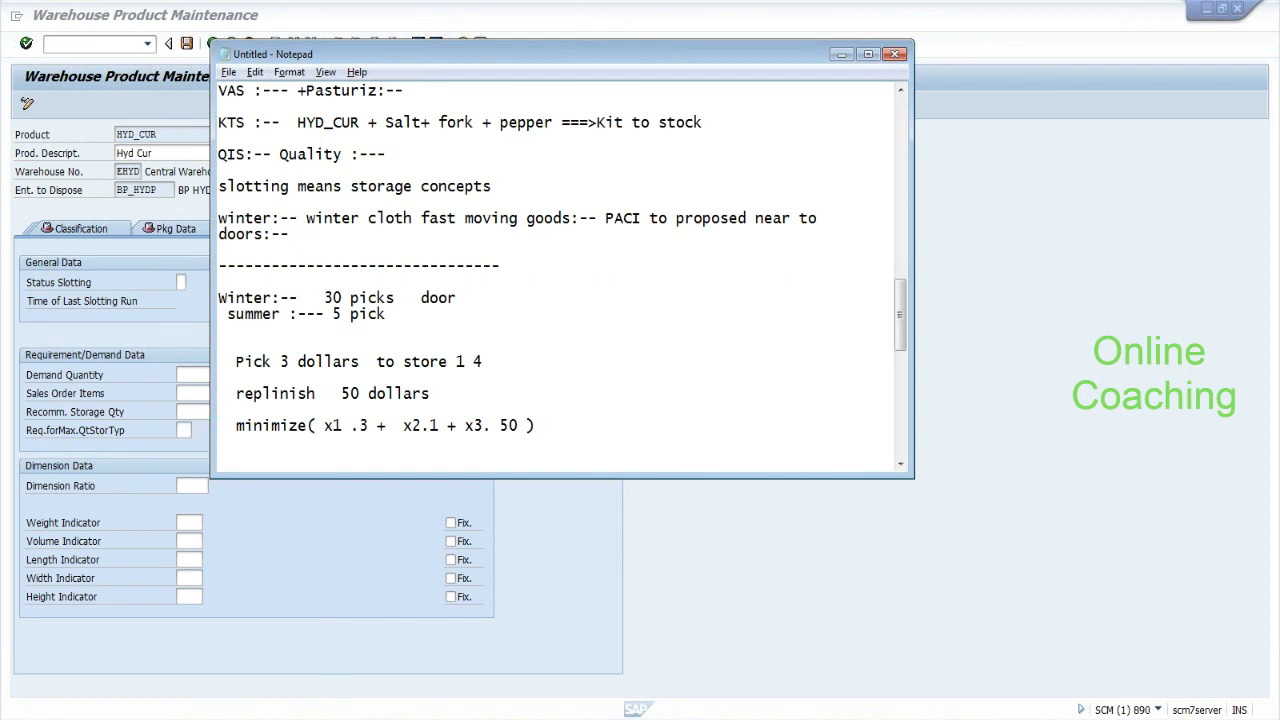
Select the minimize formula line in Notepad and return to the SAP product maintenance screen.
left_click_drag(236, 426, 546, 426)
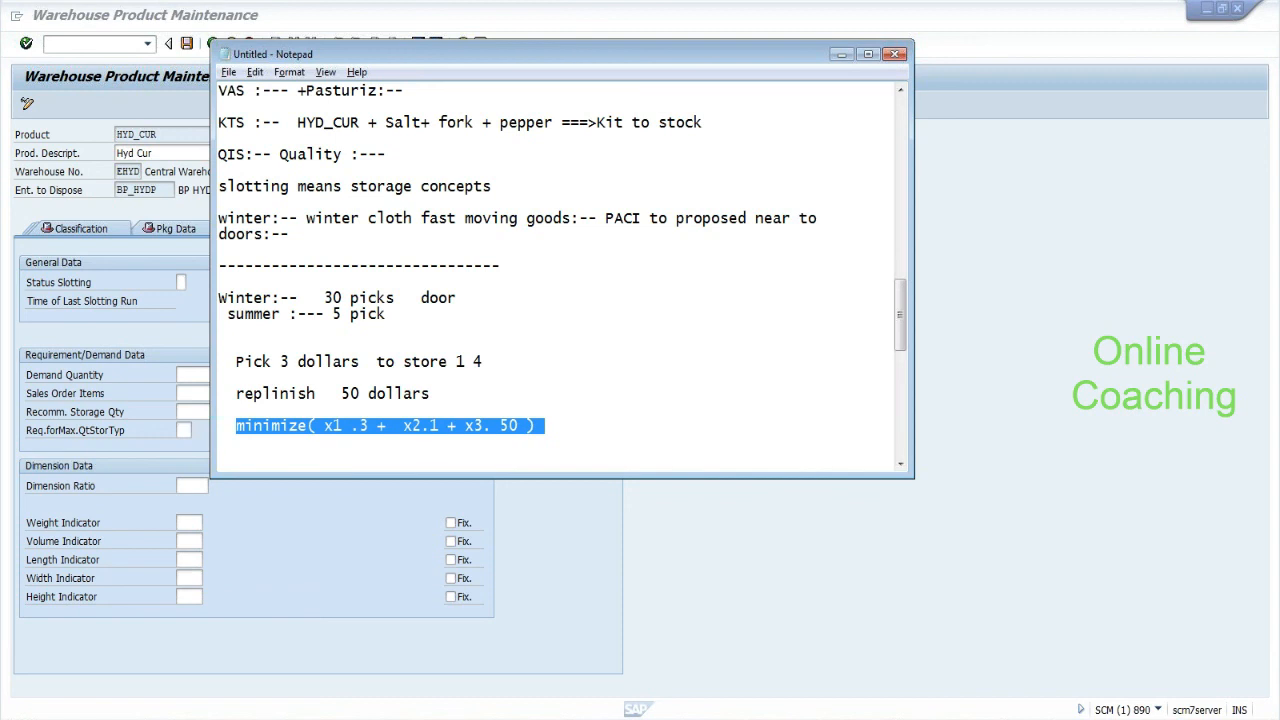
left_click(105, 405)
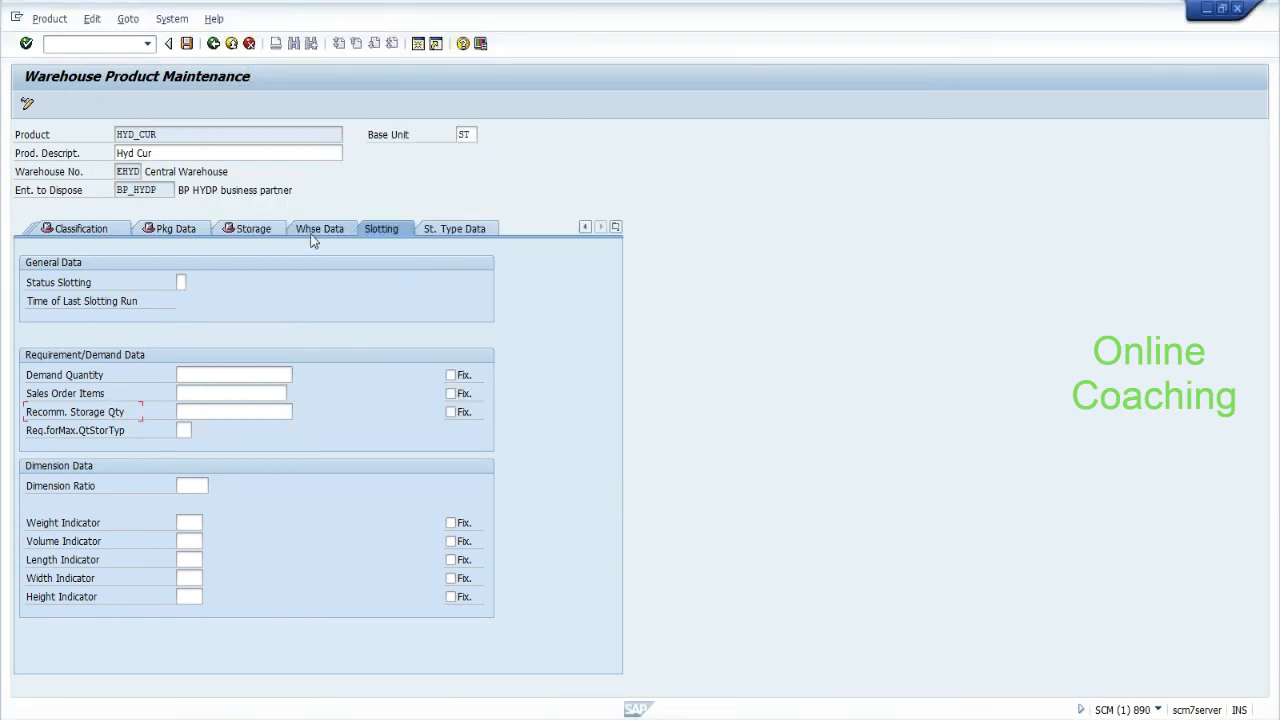
Check HYD_CUR's Whse Data Planned Putaway Ctrl Ind., then go back to the warehouse product start screen.
left_click(321, 226)
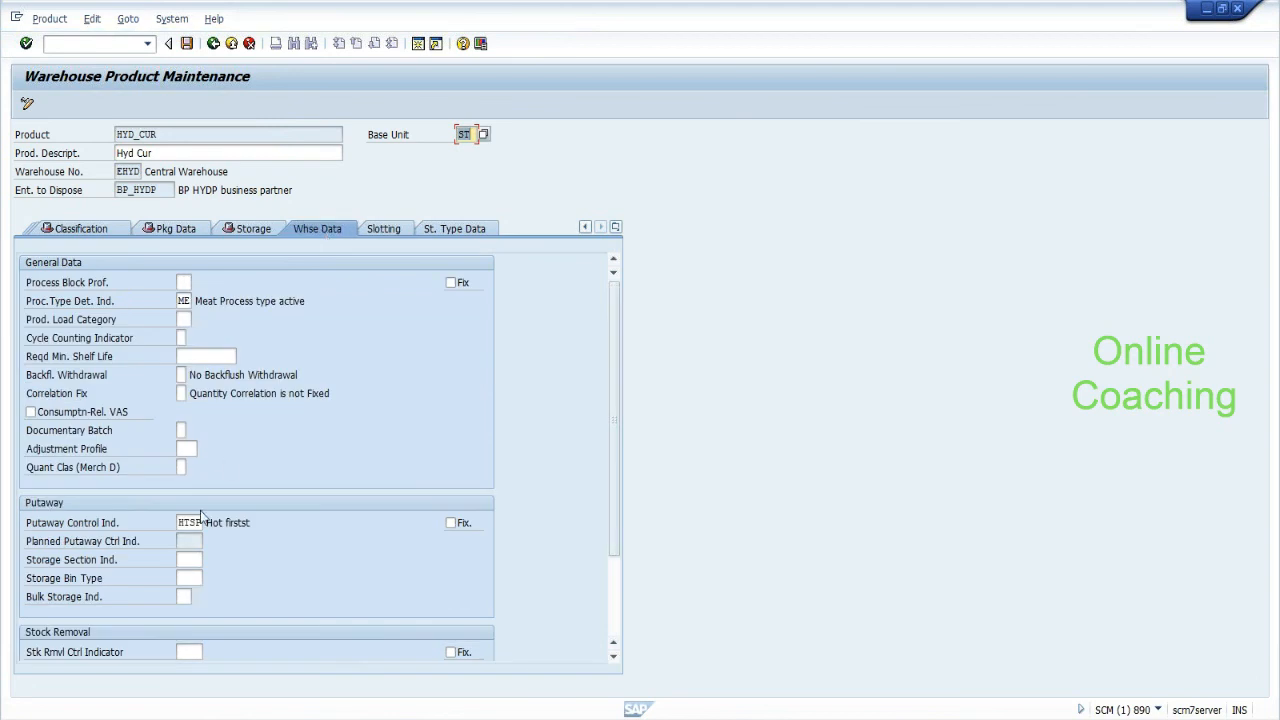
left_click(190, 541)
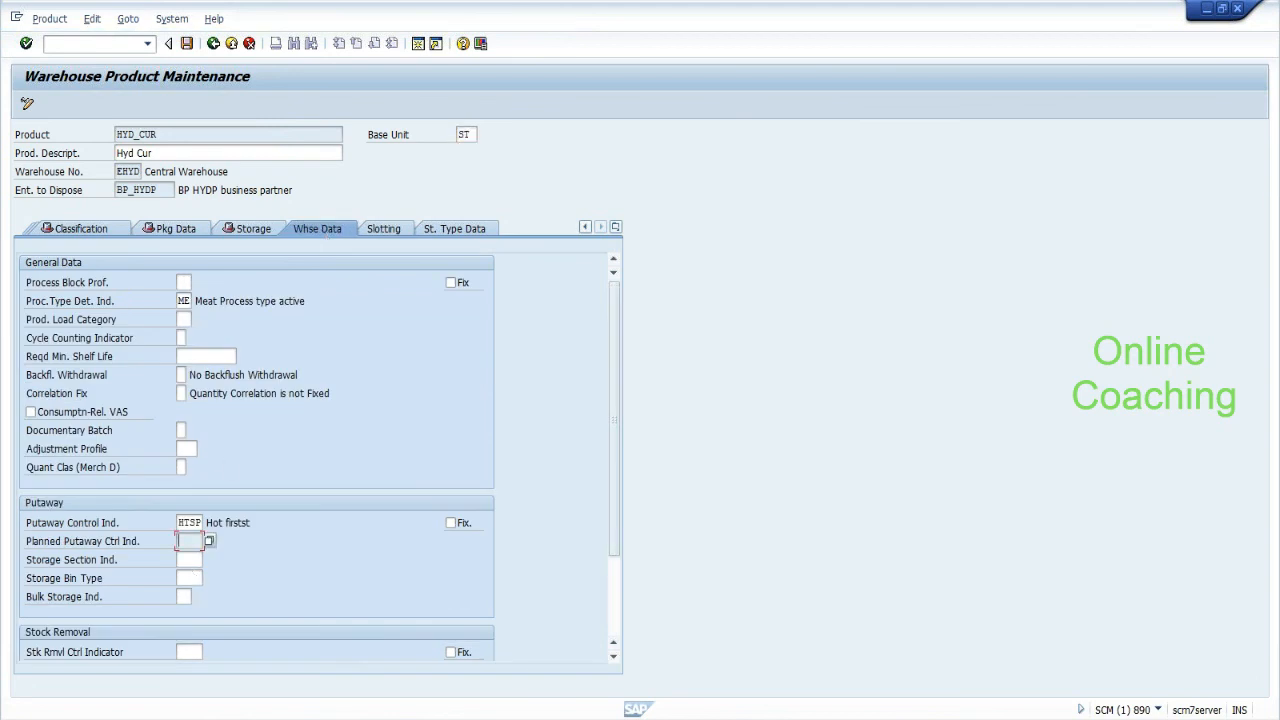
left_click(213, 45)
left_click(213, 45)
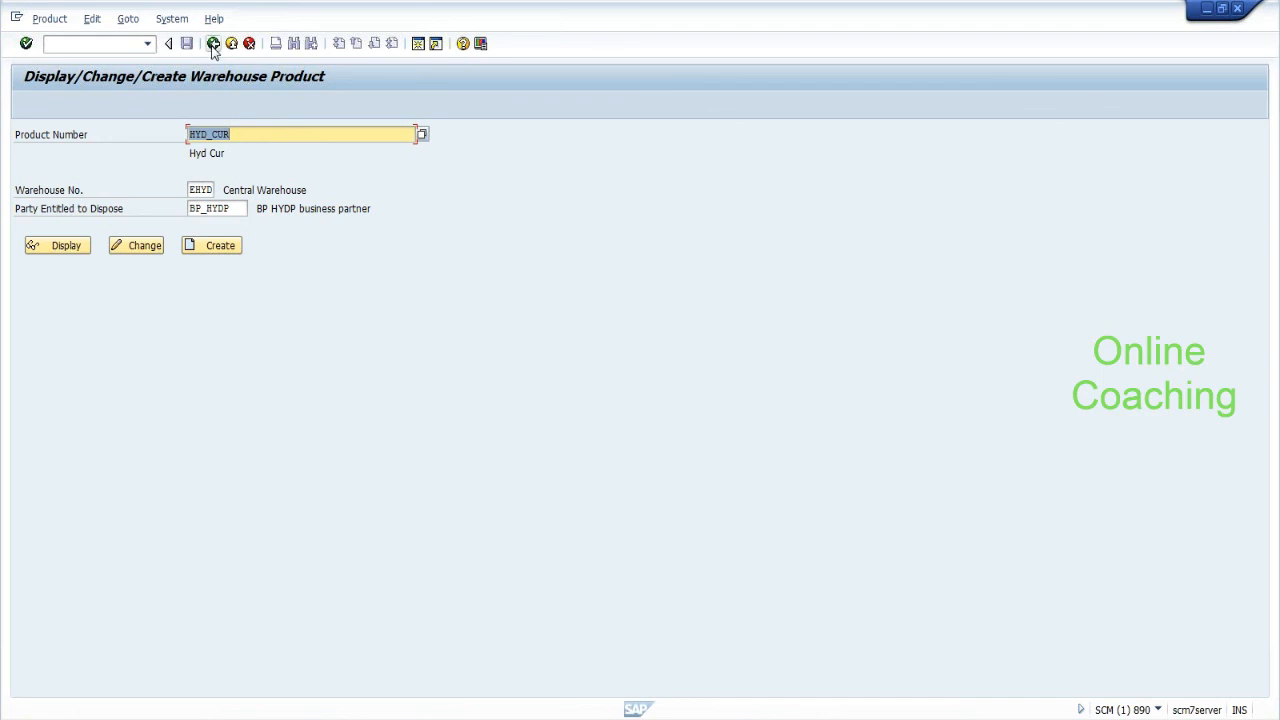
Switch to the Notepad EWM notes and deselect the minimize formula line.
key("alt+Tab")
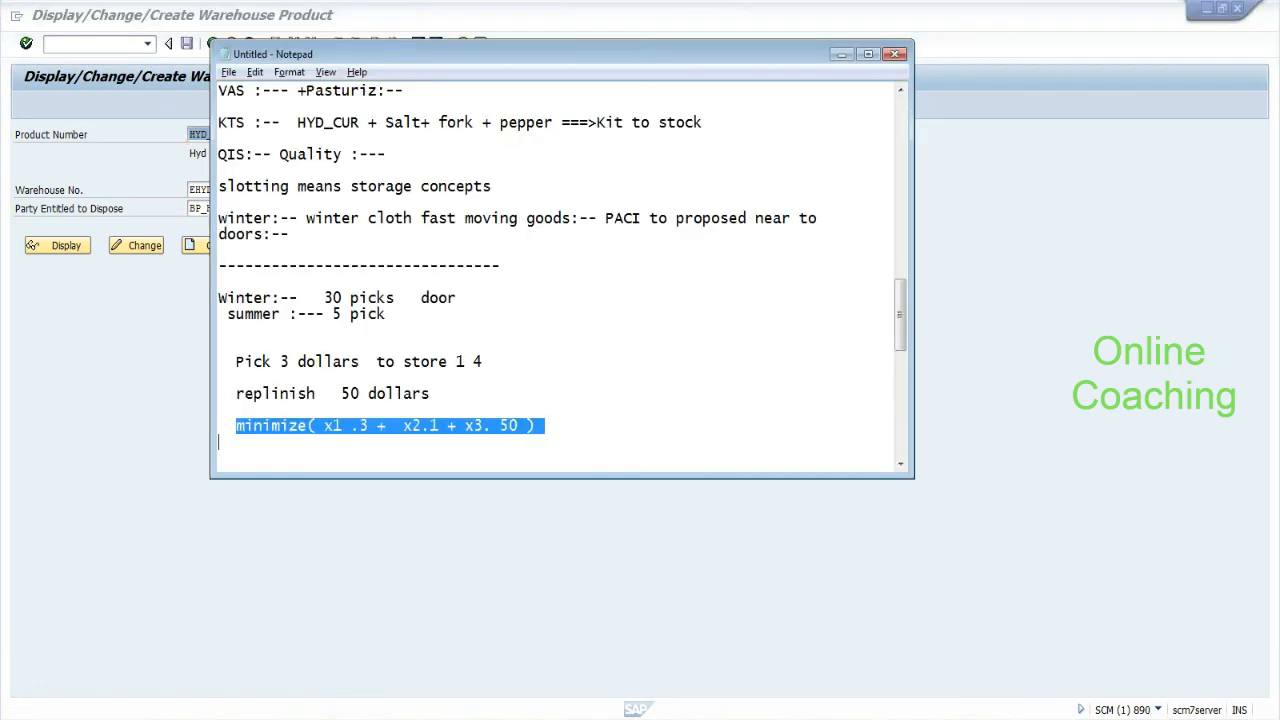
left_click(219, 442)
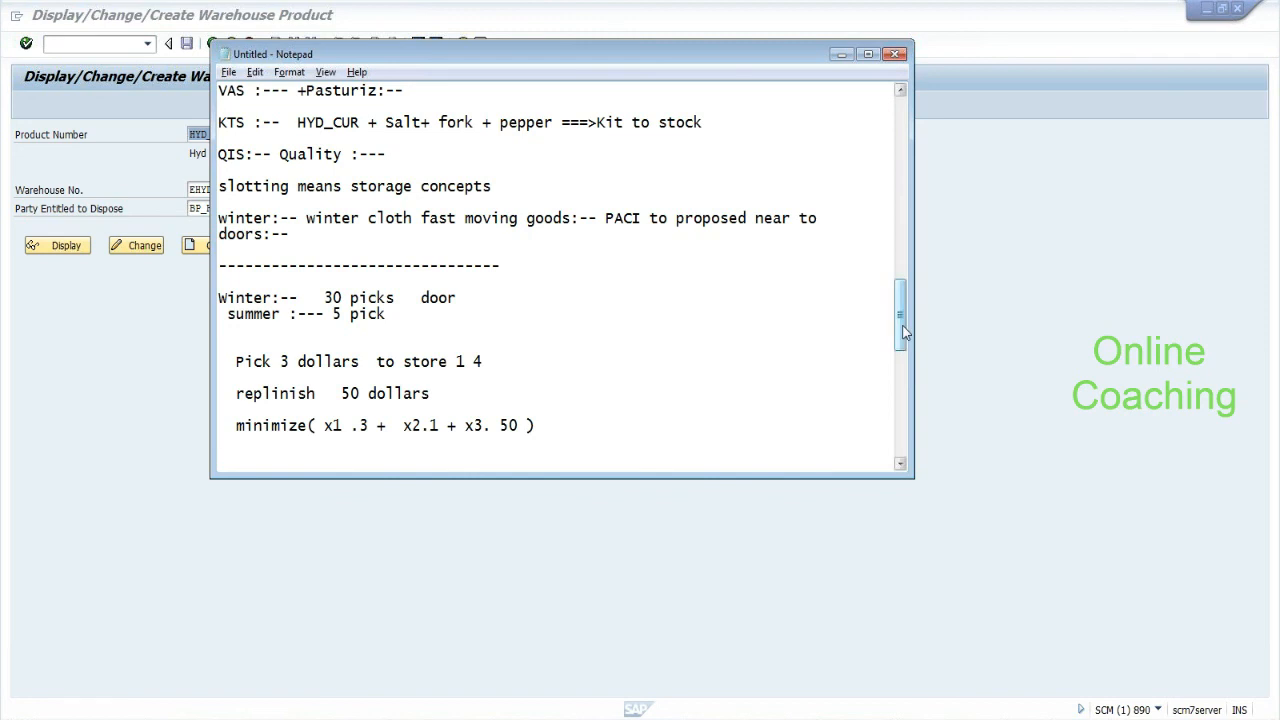
Below the TU link note, add 'yard :-- checin and checkout:--' and a dashed separator line.
left_click_drag(903, 329, 903, 295)
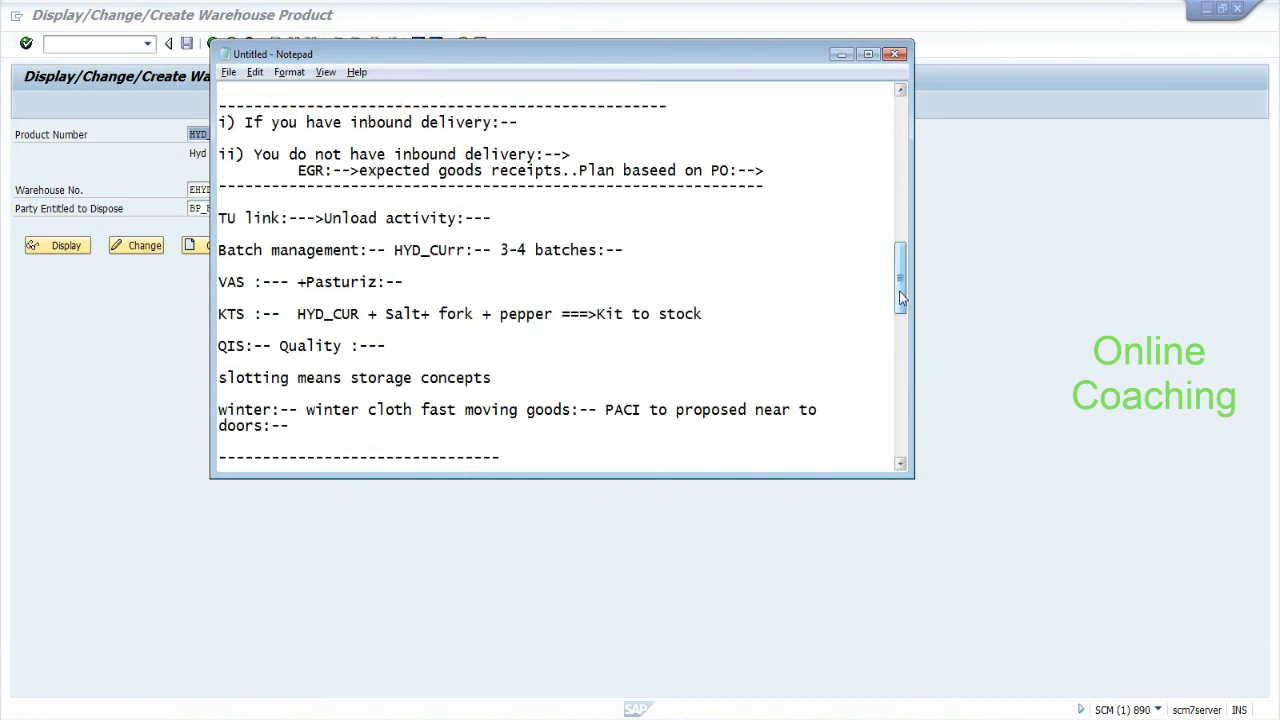
left_click_drag(219, 218, 492, 218)
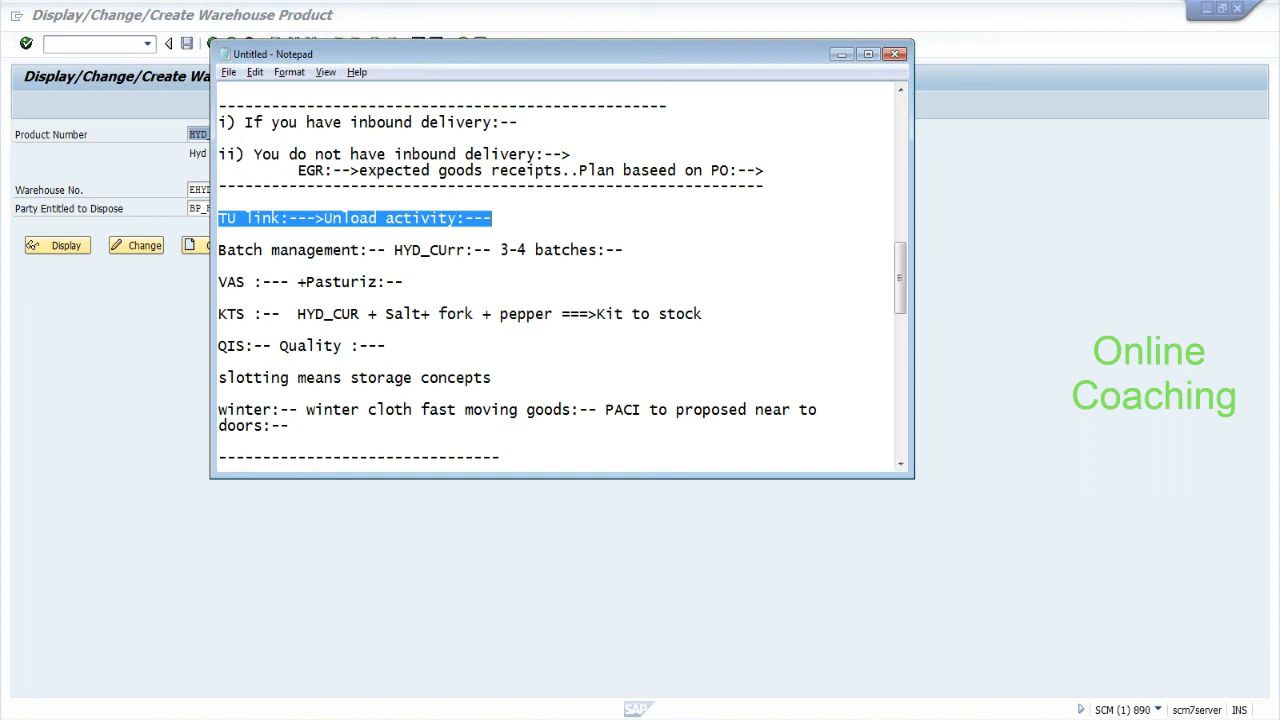
left_click(219, 234)
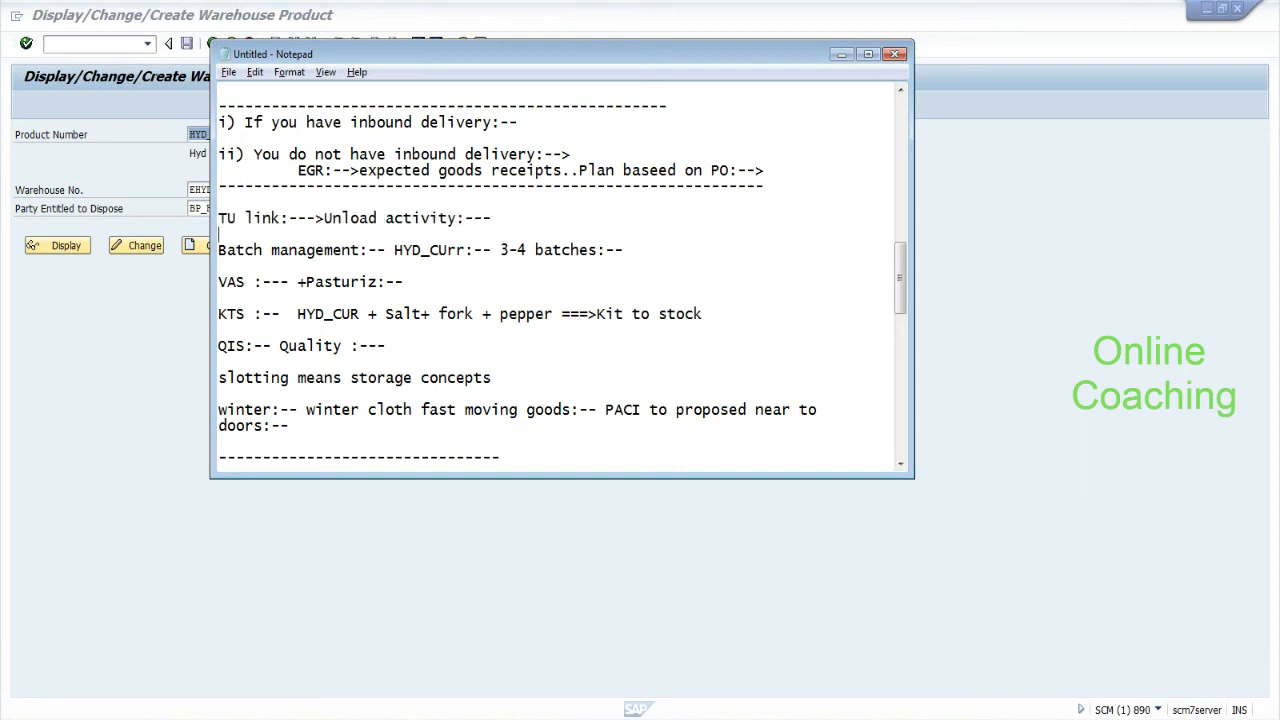
left_click_drag(219, 218, 237, 218)
left_click(492, 218)
key("Return")
key("Return")
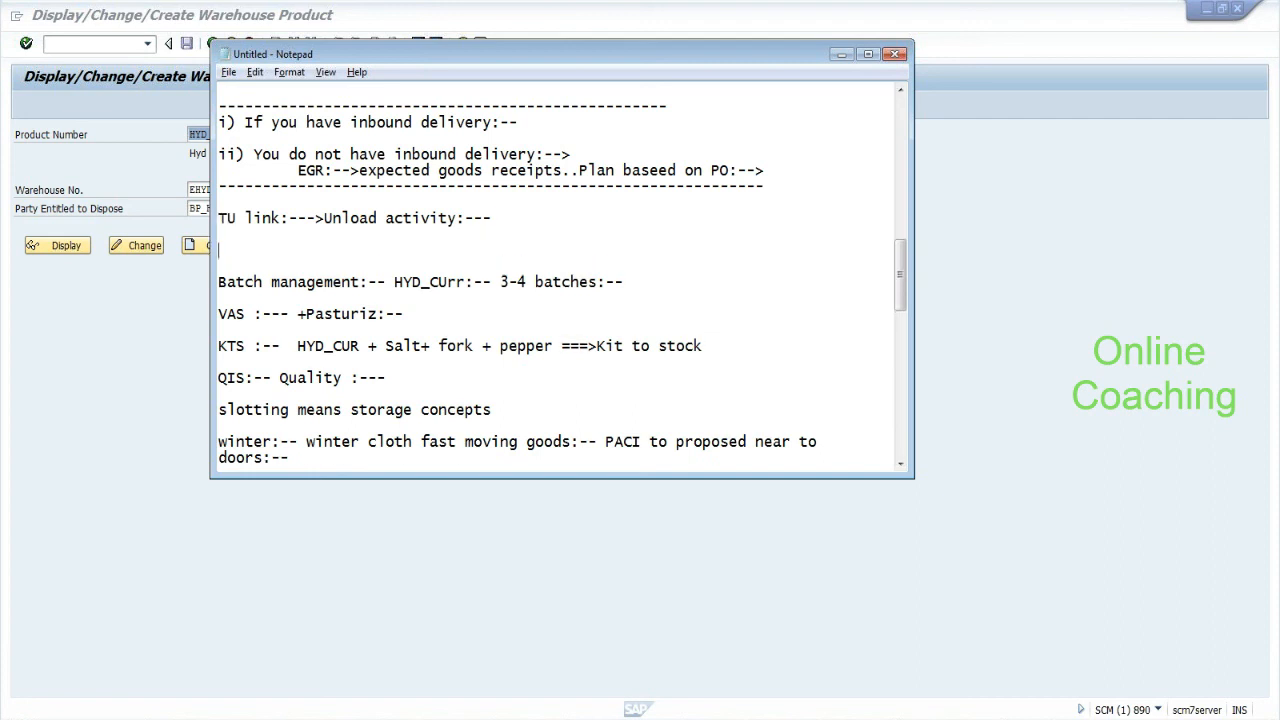
type("yard :-- checin and ch")
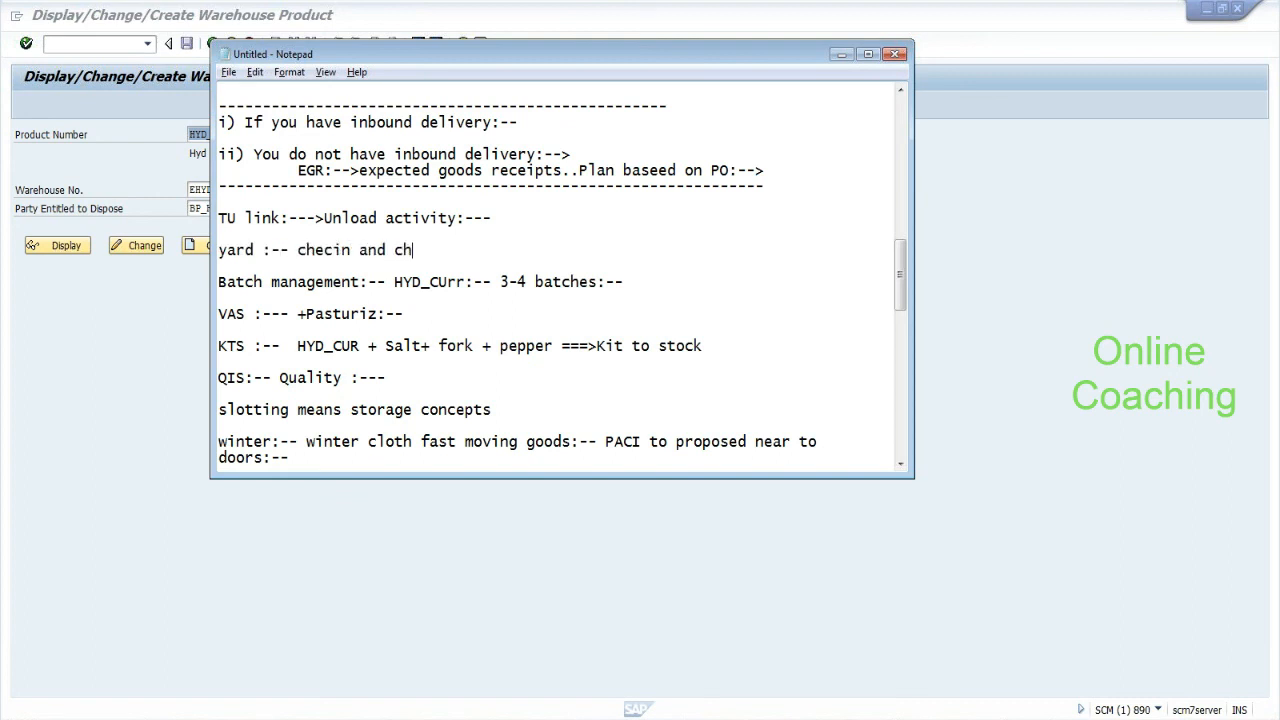
type("eckout:--")
key("Return")
key("Return")
key("Return")
type("--")
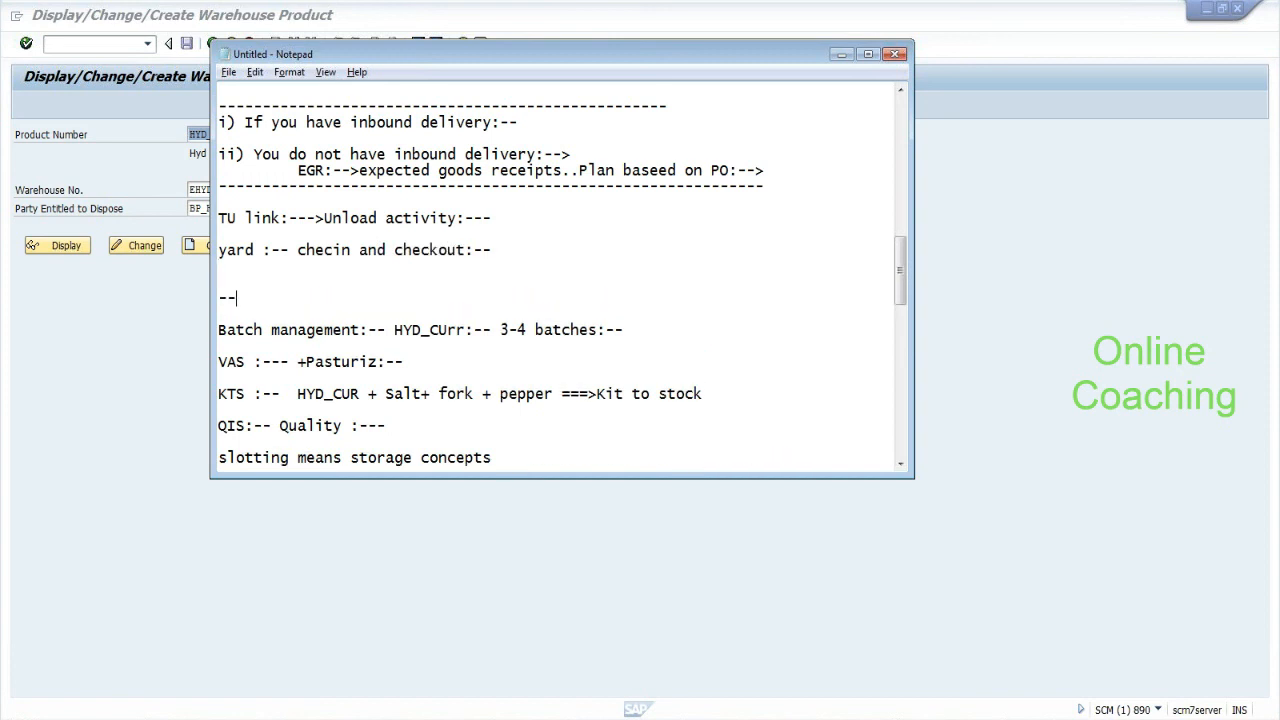
type("-------------------------------------")
Correct 'checin' to 'check-in' on the yard line.
left_click(333, 250)
type("k")
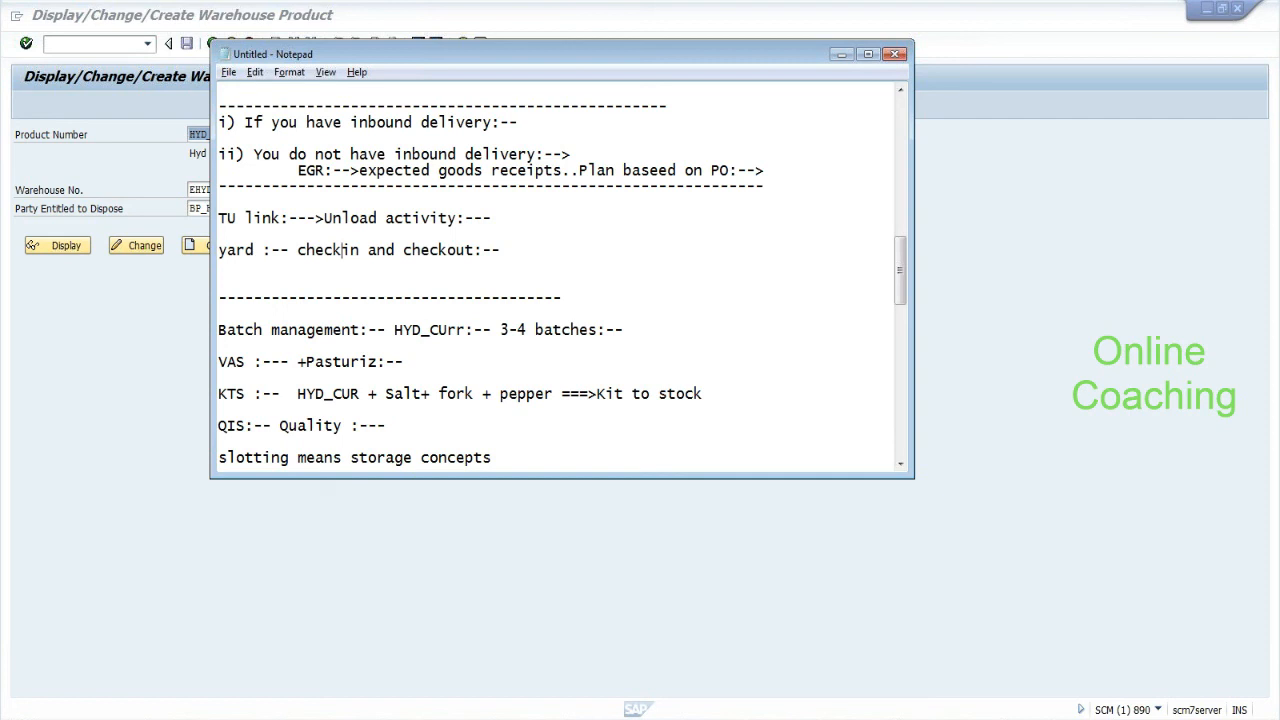
type("-")
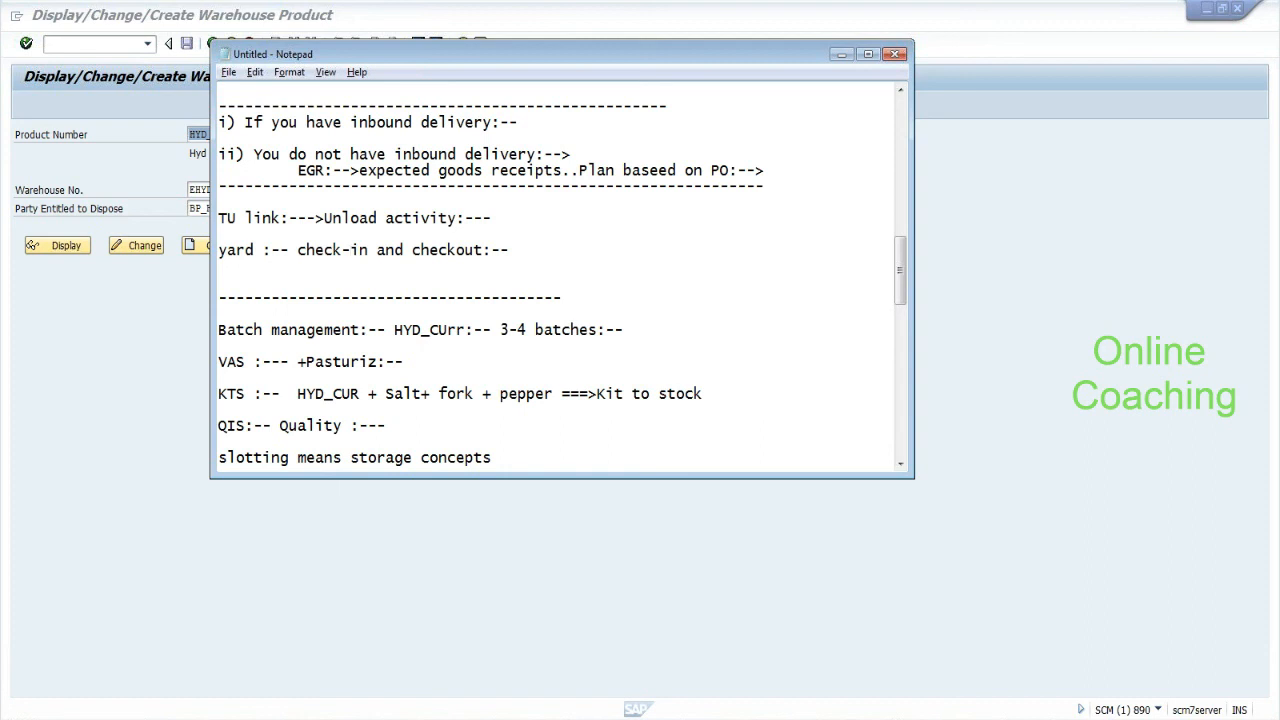
key("XF86AudioLowerVolume")
key("XF86AudioLowerVolume")
key("XF86AudioLowerVolume")
key("shift+Right")
key("shift+Right")
key("shift+Right")
key("shift+Right")
key("shift+Right")
key("shift+Right")
key("shift+End")
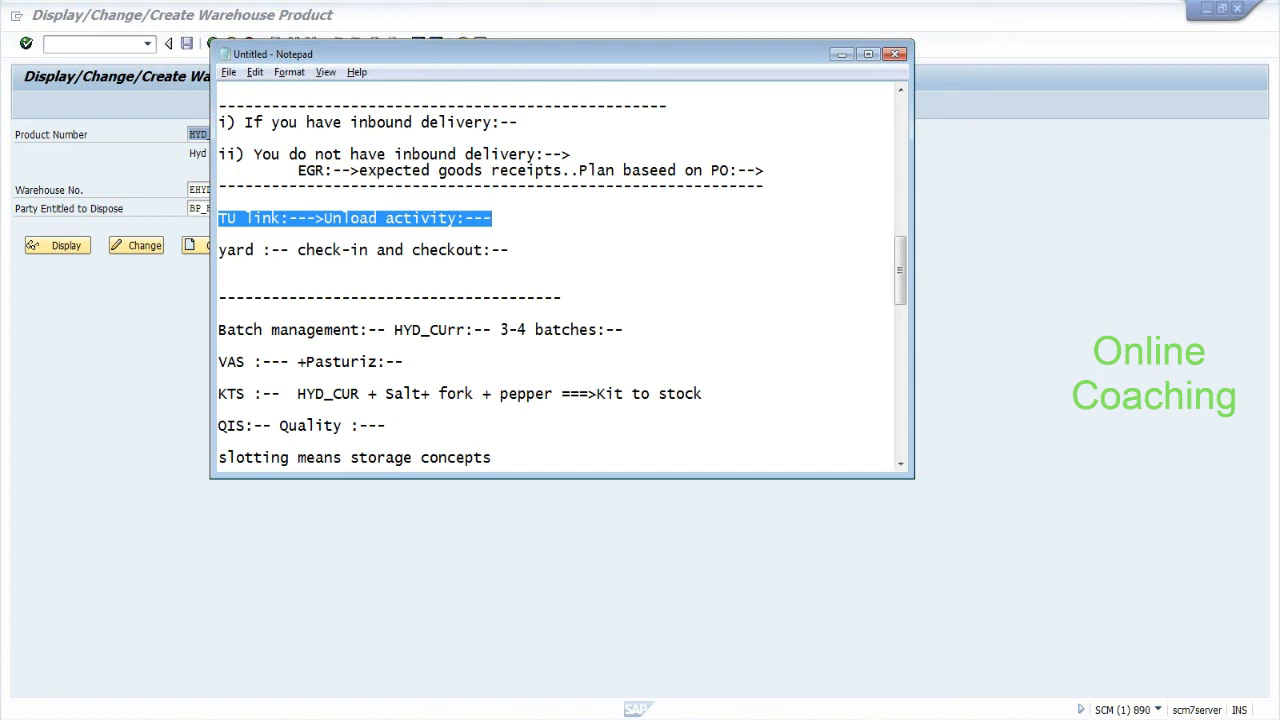
key("Right")
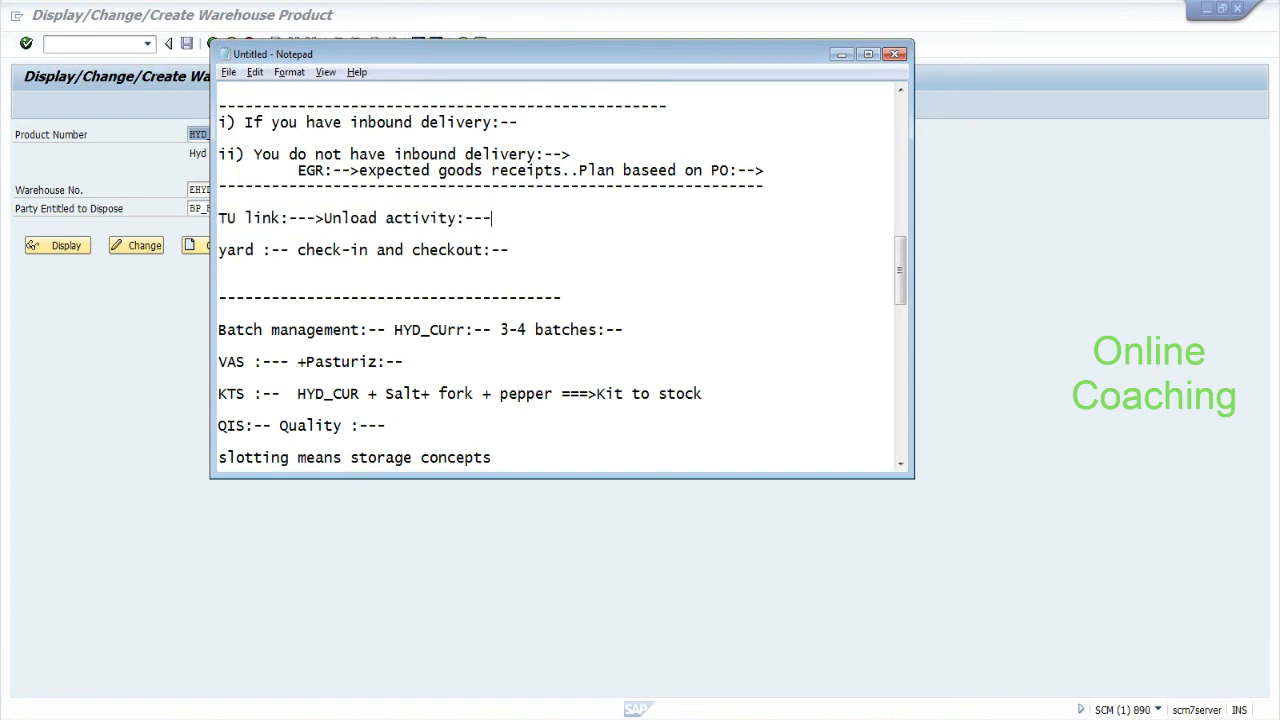
key("shift+Up")
key("shift+Up")
key("shift+Up")
key("shift+Up")
key("shift+Up")
key("shift+Up")
key("shift+Up")
key("shift+Up")
key("shift+Up")
key("shift+Up")
key("shift+Up")
key("shift+Up")
key("shift+Up")
key("shift+Up")
key("shift+Up")
key("shift+Up")
key("shift+Up")
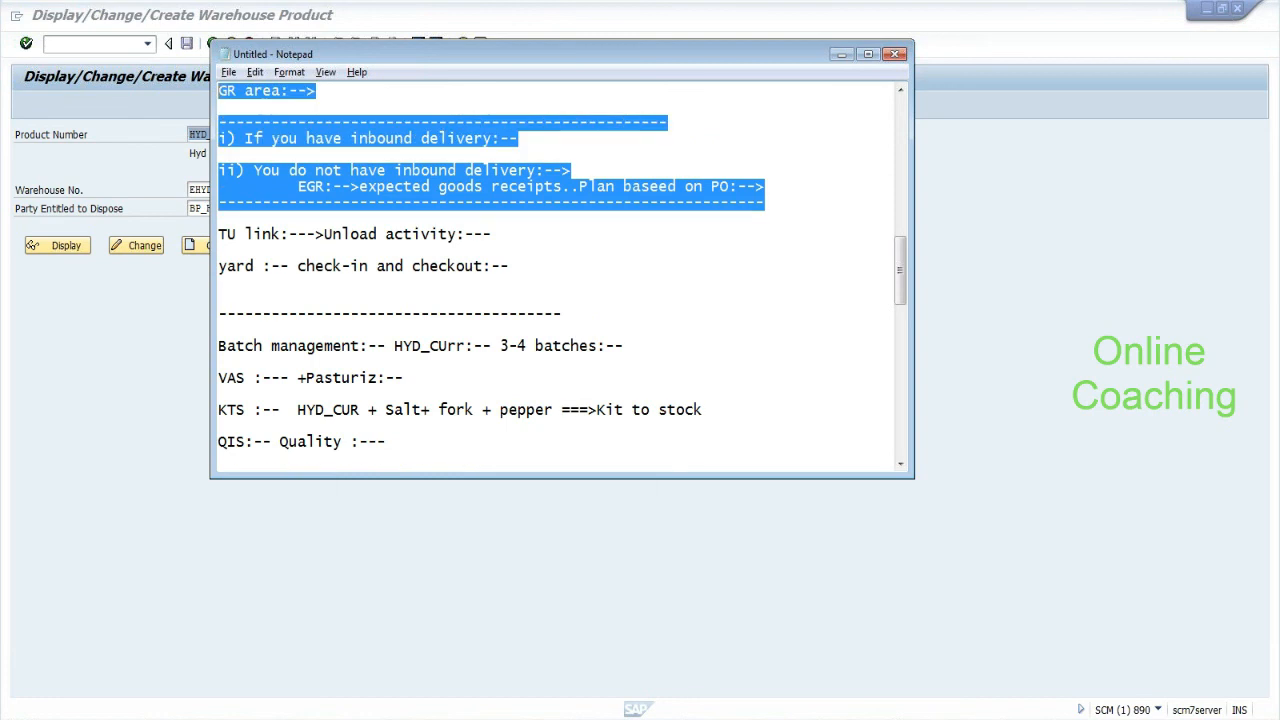
key("shift+Up")
key("shift+Up")
key("shift+Up")
key("shift+Up")
key("shift+Up")
key("shift+Up")
key("shift+Up")
key("shift+Up")
key("shift+Up")
key("shift+Up")
key("shift+Up")
key("shift+Up")
key("shift+Up")
key("shift+Up")
key("shift+Up")
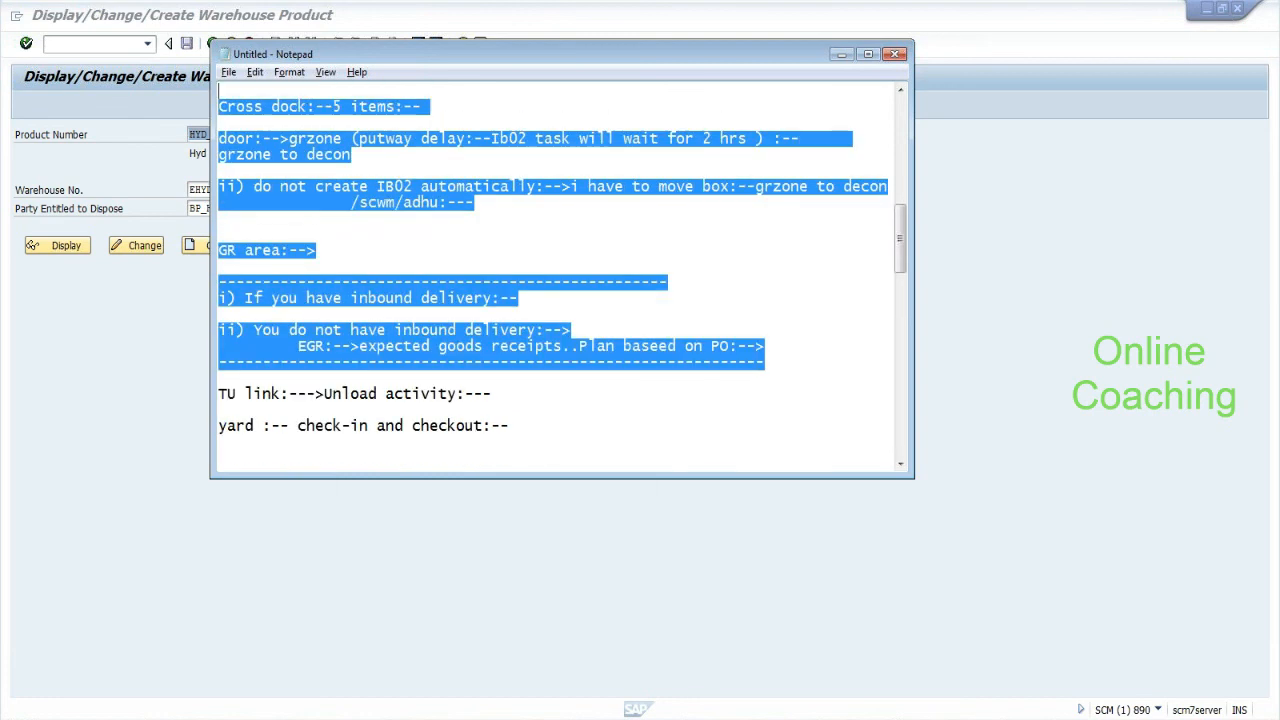
key("shift+Up")
key("shift+Down")
key("shift+Down")
key("shift+Down")
key("shift+Down")
key("shift+Down")
key("shift+Down")
key("shift+Down")
key("shift+Down")
key("shift+Down")
key("shift+Down")
key("shift+Down")
key("shift+Down")
key("shift+Down")
key("shift+Down")
key("shift+Down")
key("shift+Down")
key("shift+Down")
key("shift+Down")
key("shift+Down")
key("shift+Down")
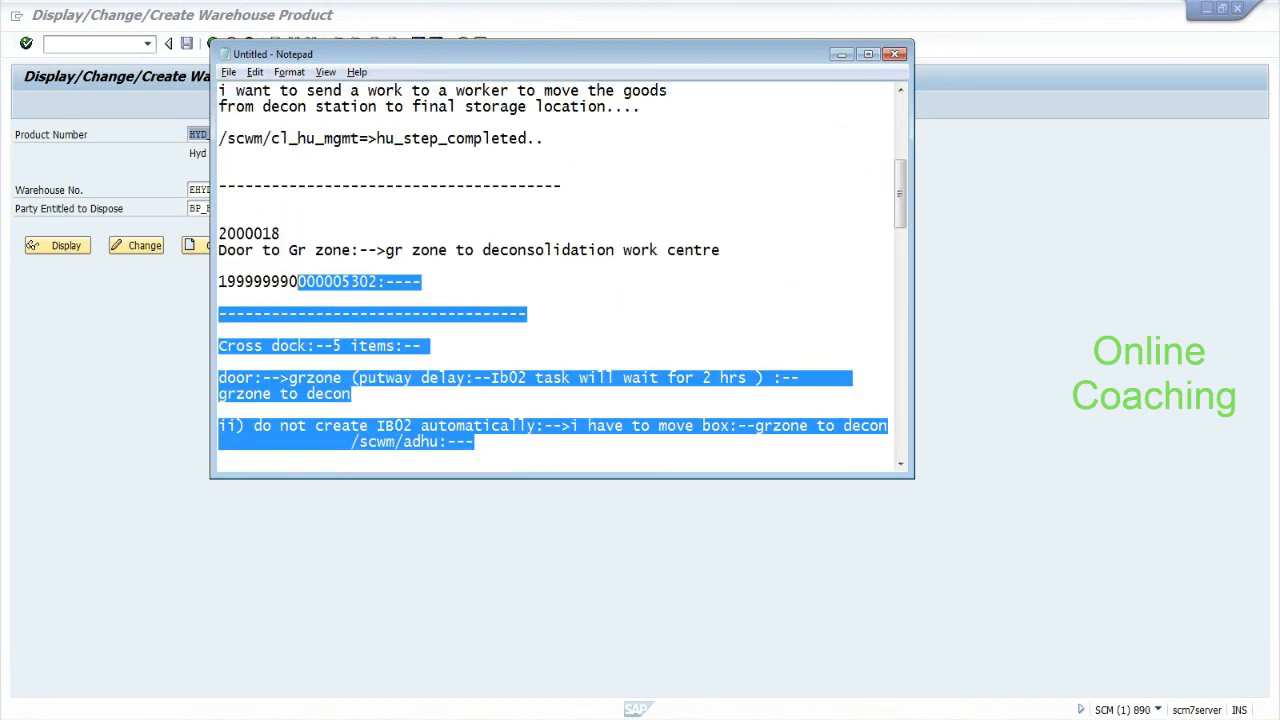
left_click_drag(902, 203, 898, 253)
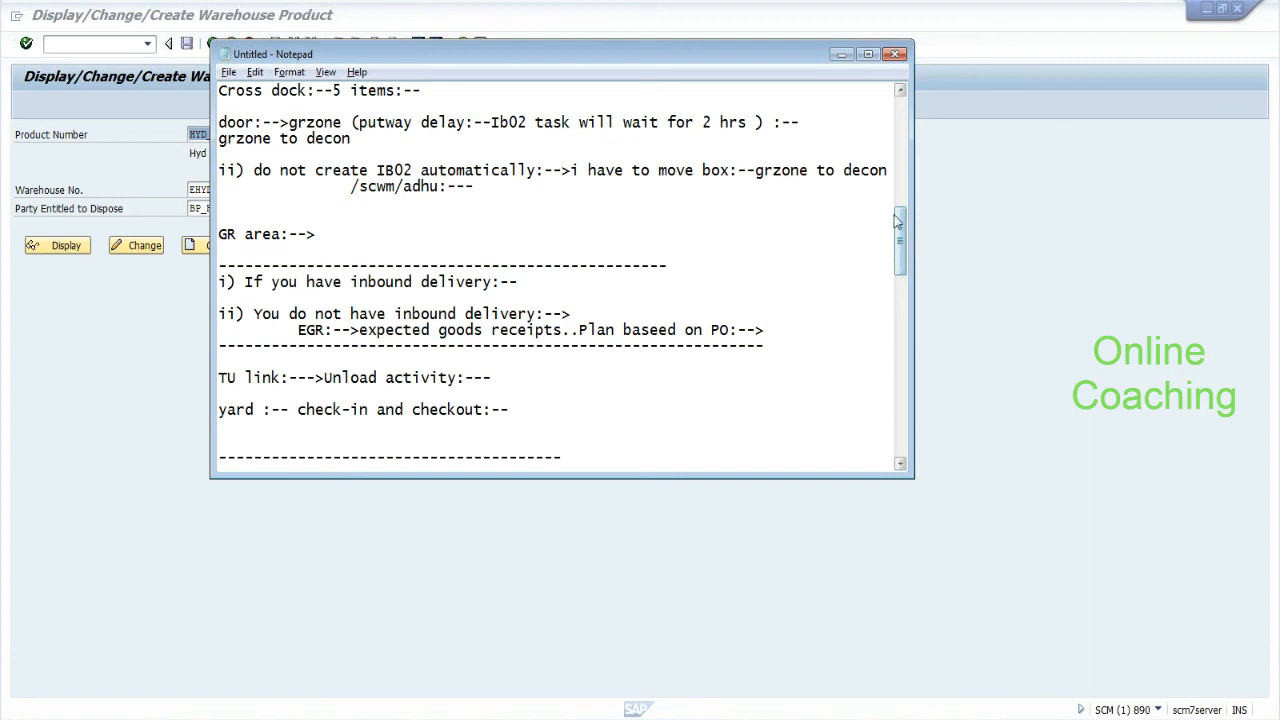
left_click_drag(901, 234, 899, 262)
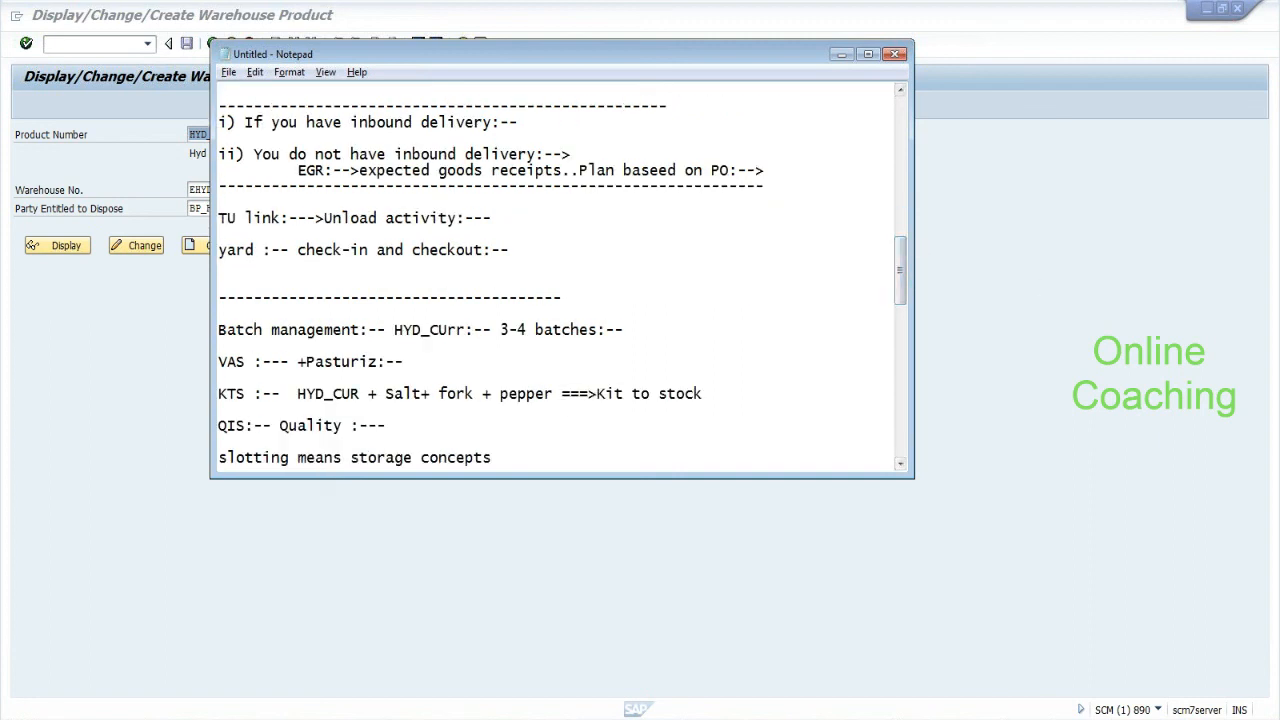
mouse_move(219, 219)
left_mouse_down()
mouse_move(246, 219)
mouse_move(220, 232)
left_mouse_up()
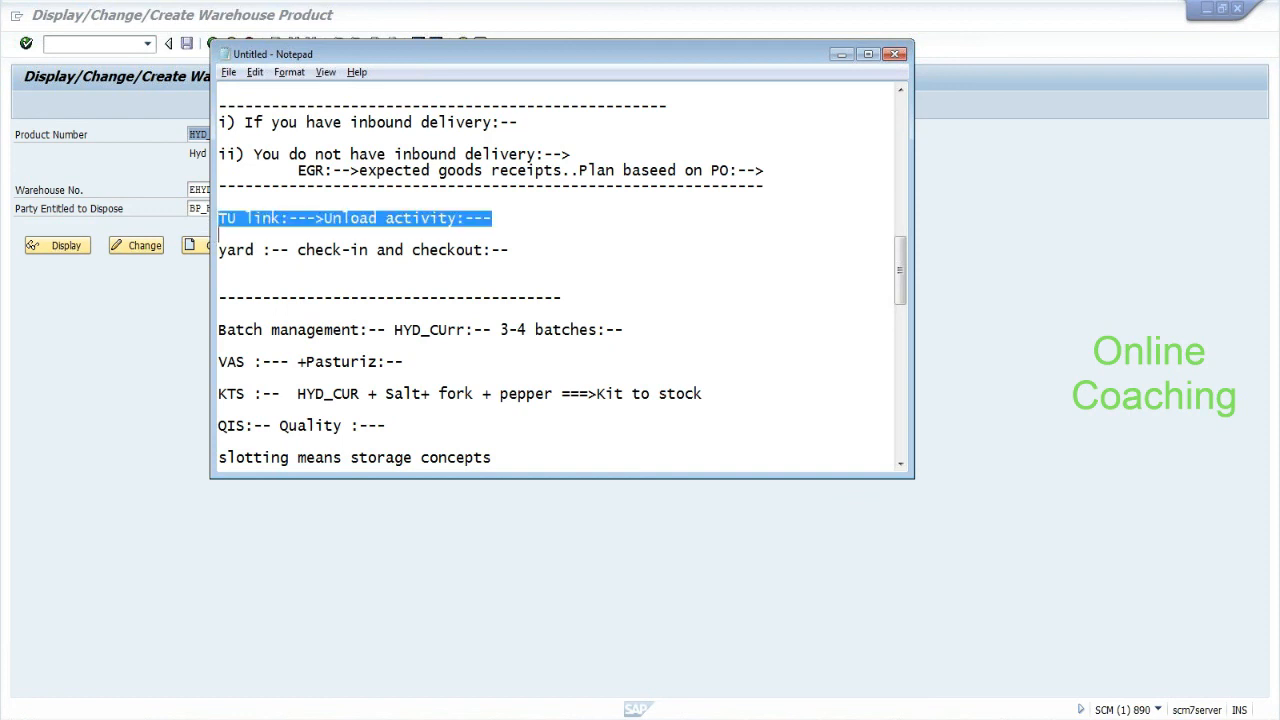
left_click_drag(385, 232, 492, 222)
Type '/scwm/ordim_c:--' on the line below the yard check-in and checkout note.
left_click(492, 218)
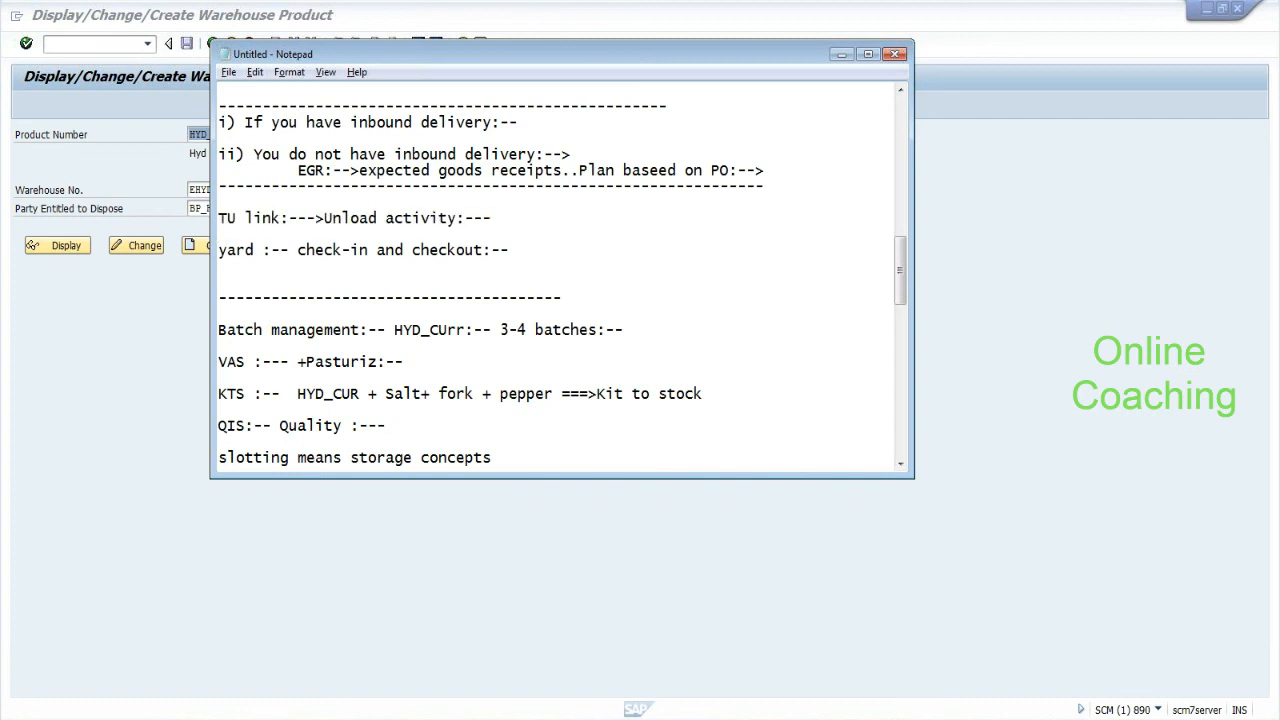
type("/scwm/ordim_c")
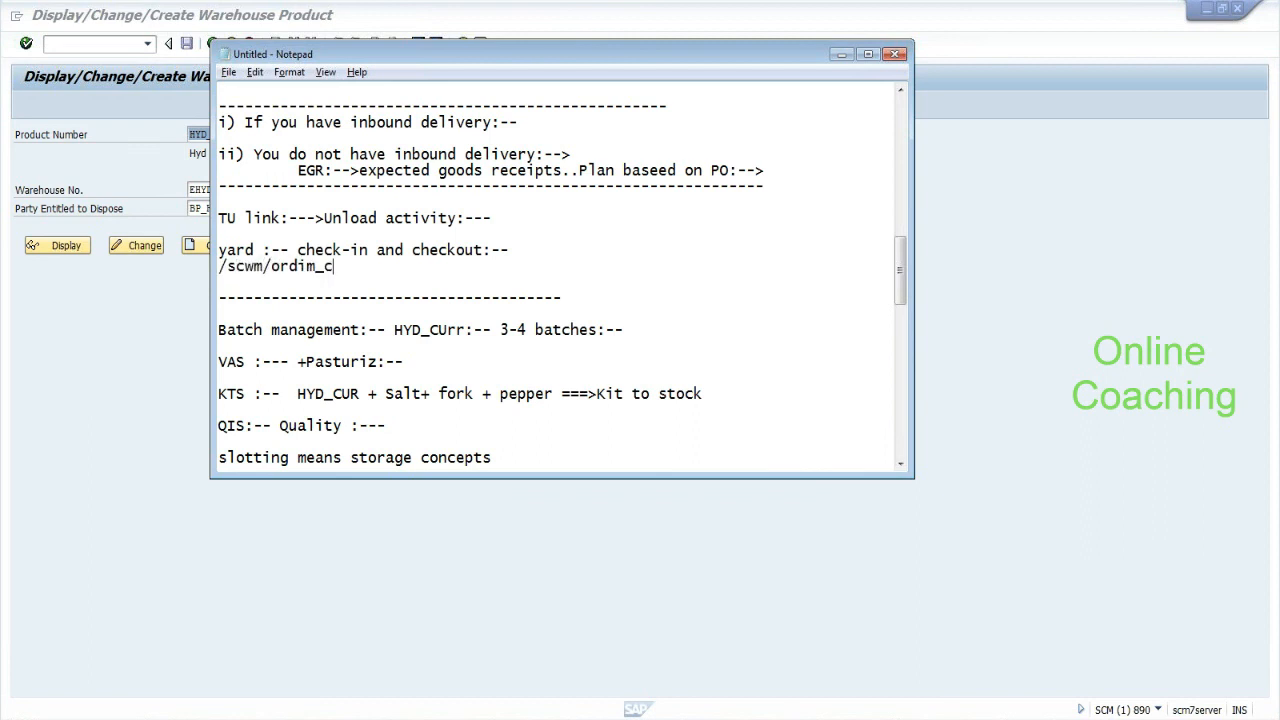
type(":--")
Insert a dashed divider ending in 'unload' above the TU link note.
key("Return")
key("Return")
key("Return")
key("Return")
key("Up")
type("------------------------------ ")
type("unload")
key("Return")
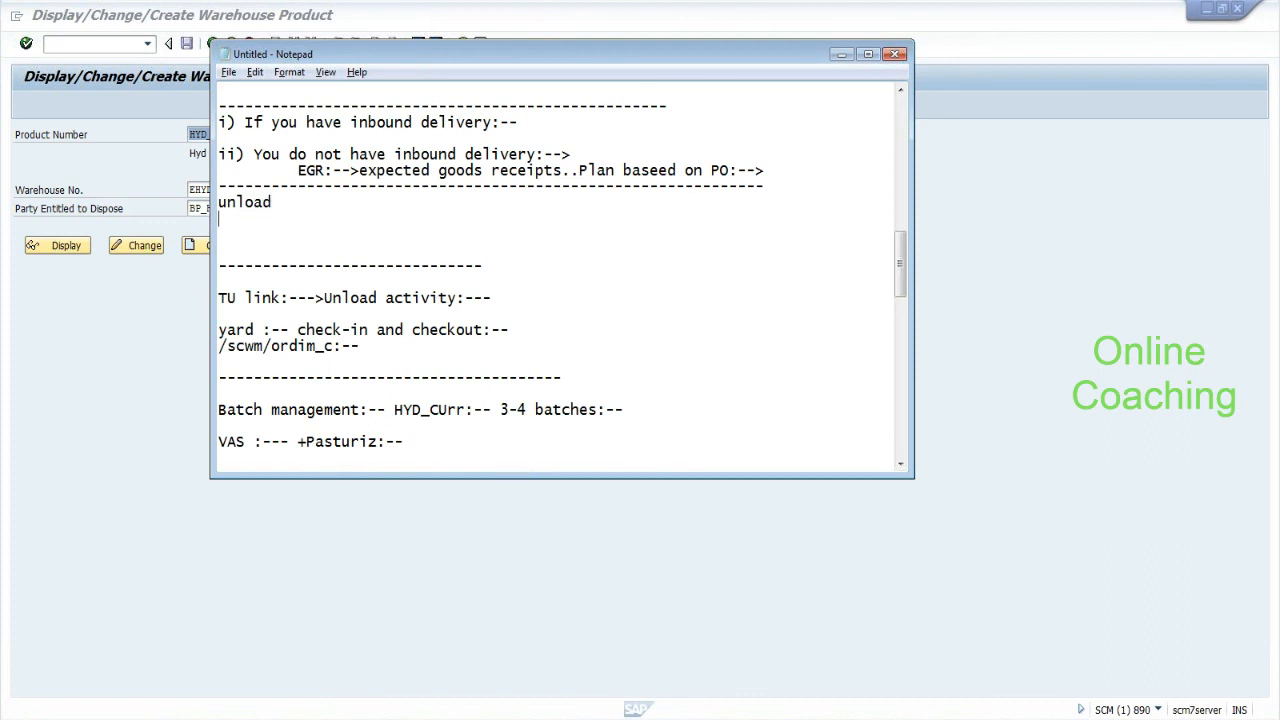
key("Return")
Add 'decon' and 'putway' as the next lines of the step list.
type("decon")
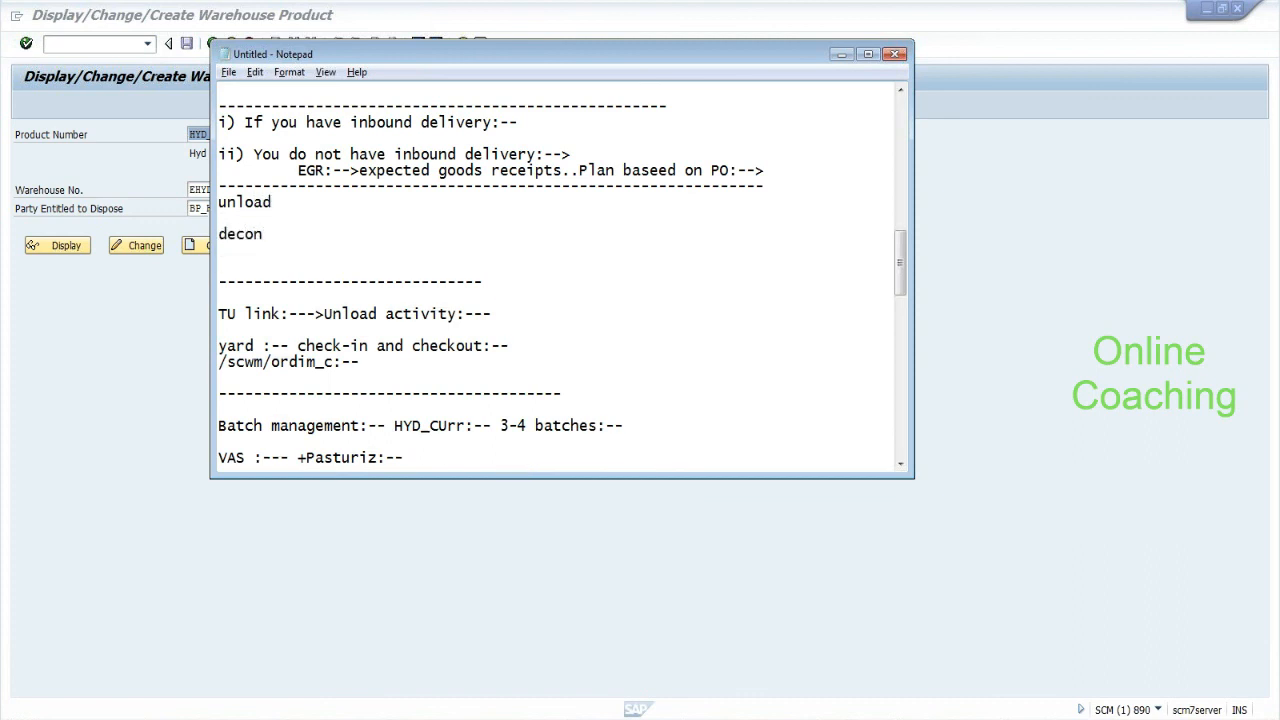
key("Return")
key("Return")
type("de")
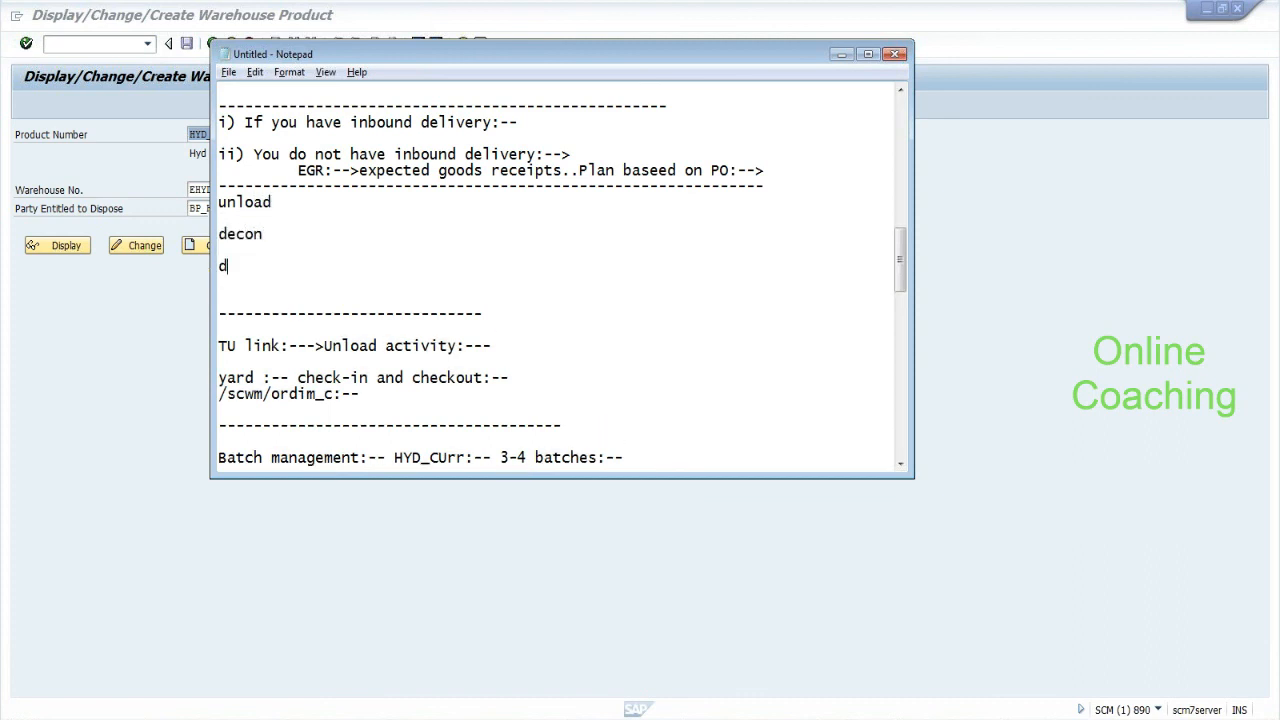
key("BackSpace")
key("BackSpace")
type("p")
type("ur")
key("BackSpace")
type("tway")
left_click_drag(218, 202, 272, 268)
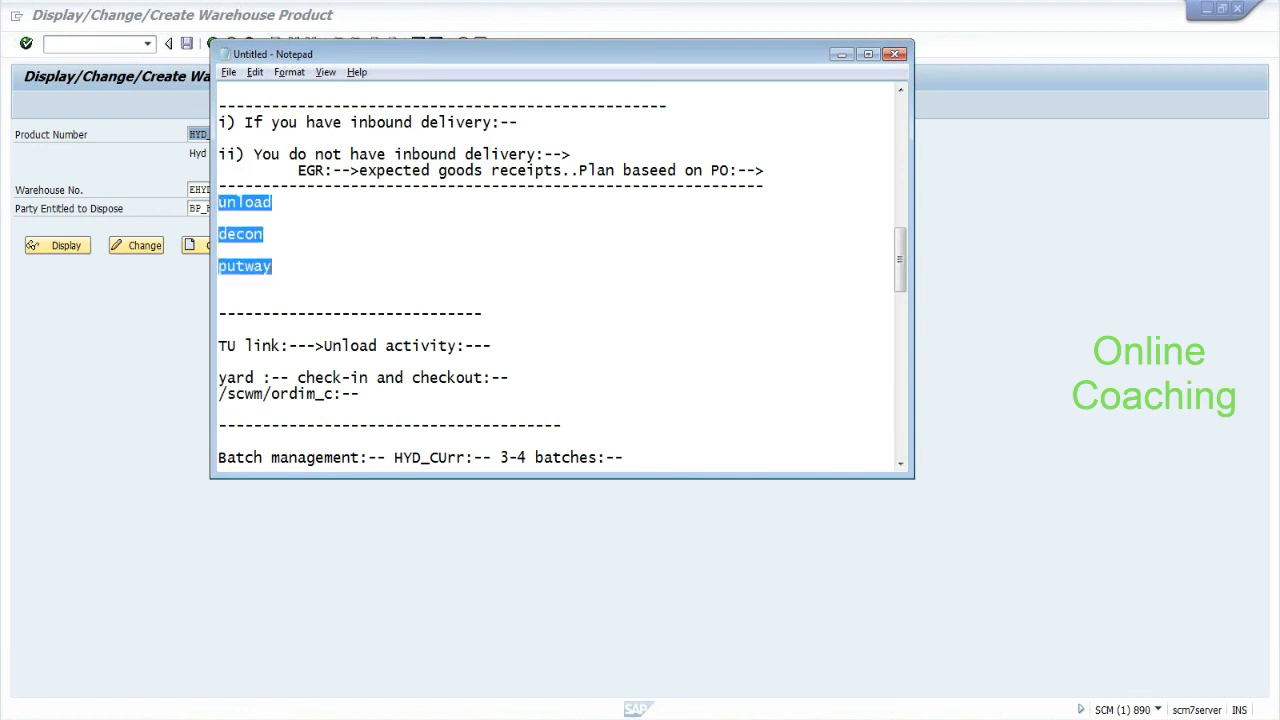
left_click(273, 267)
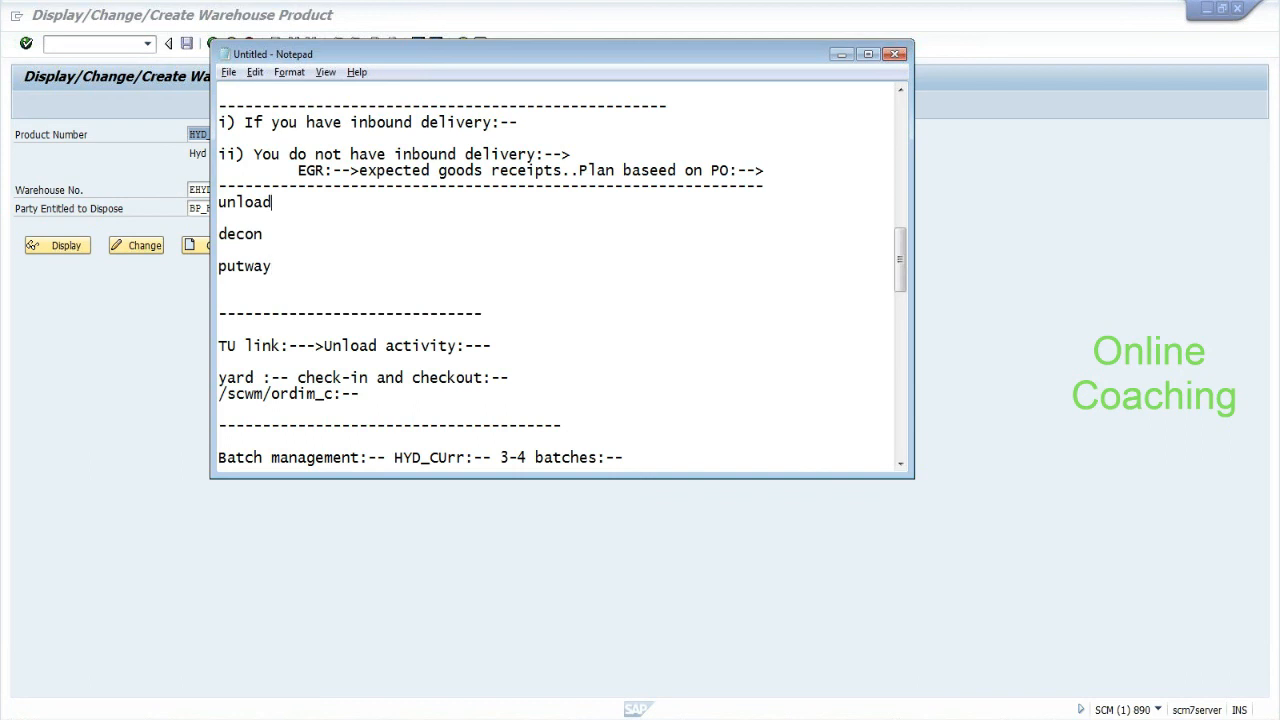
left_click_drag(218, 202, 272, 203)
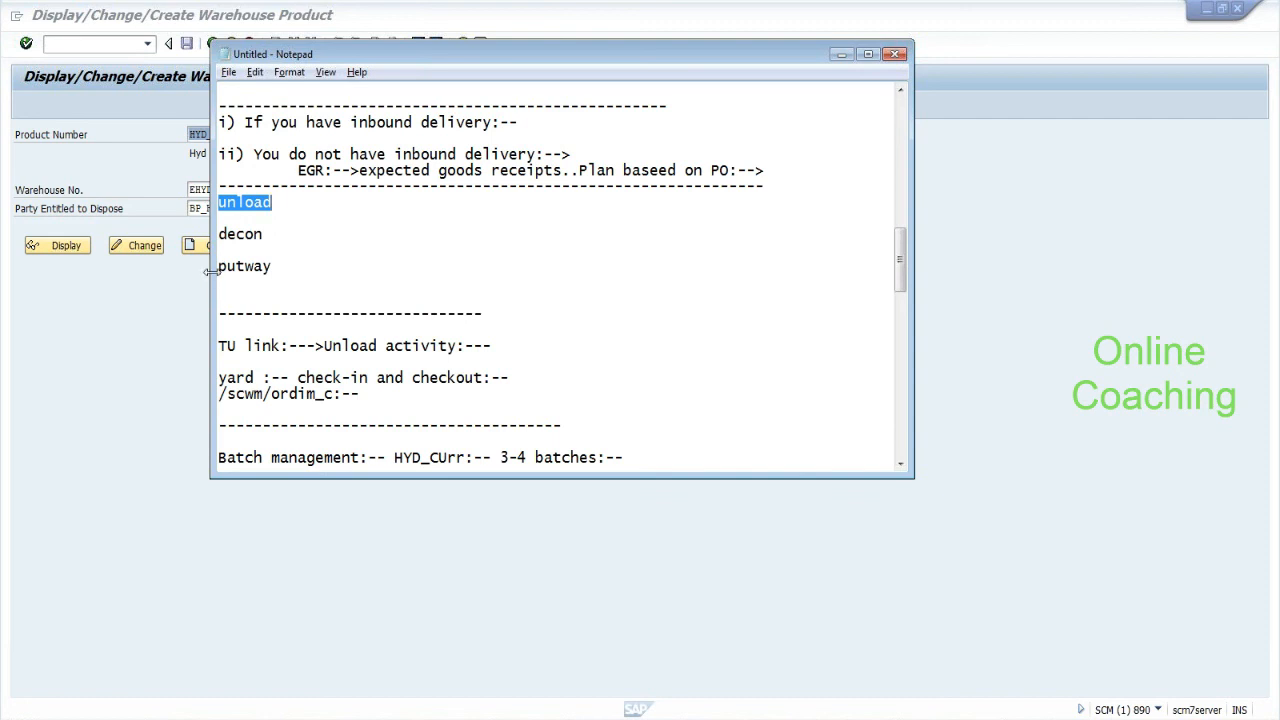
left_click_drag(218, 266, 272, 266)
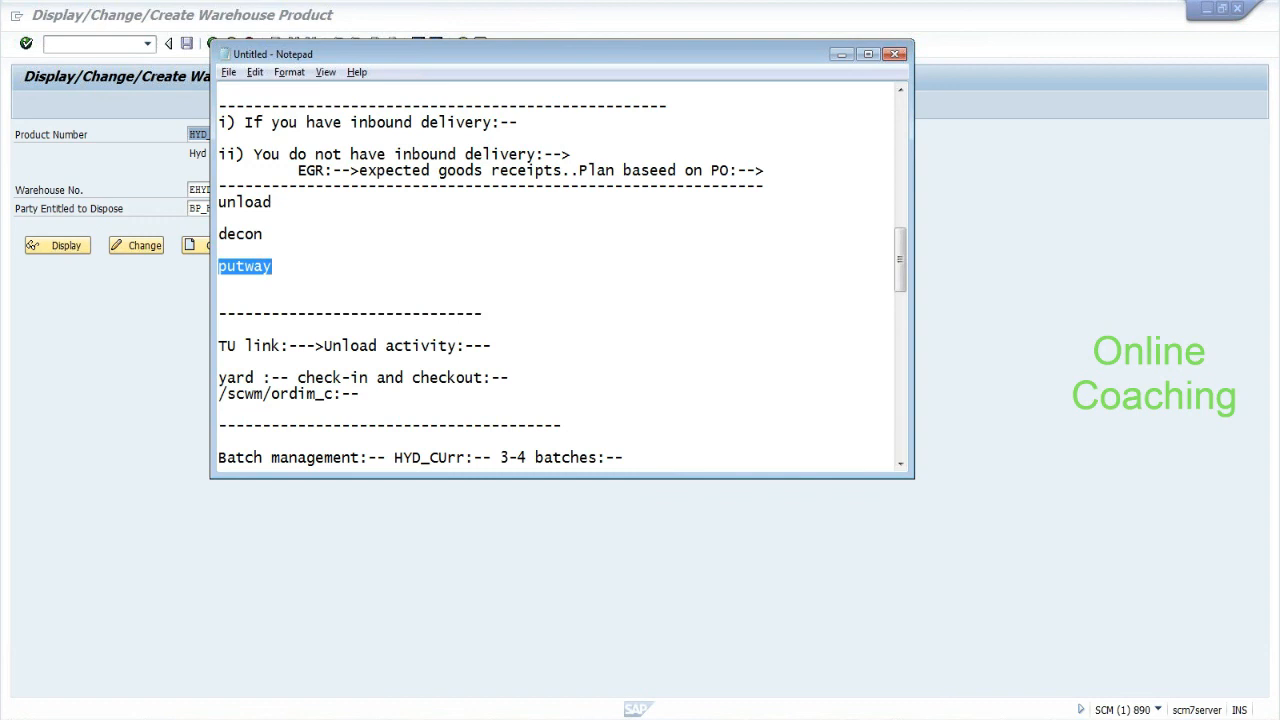
left_click_drag(219, 346, 290, 346)
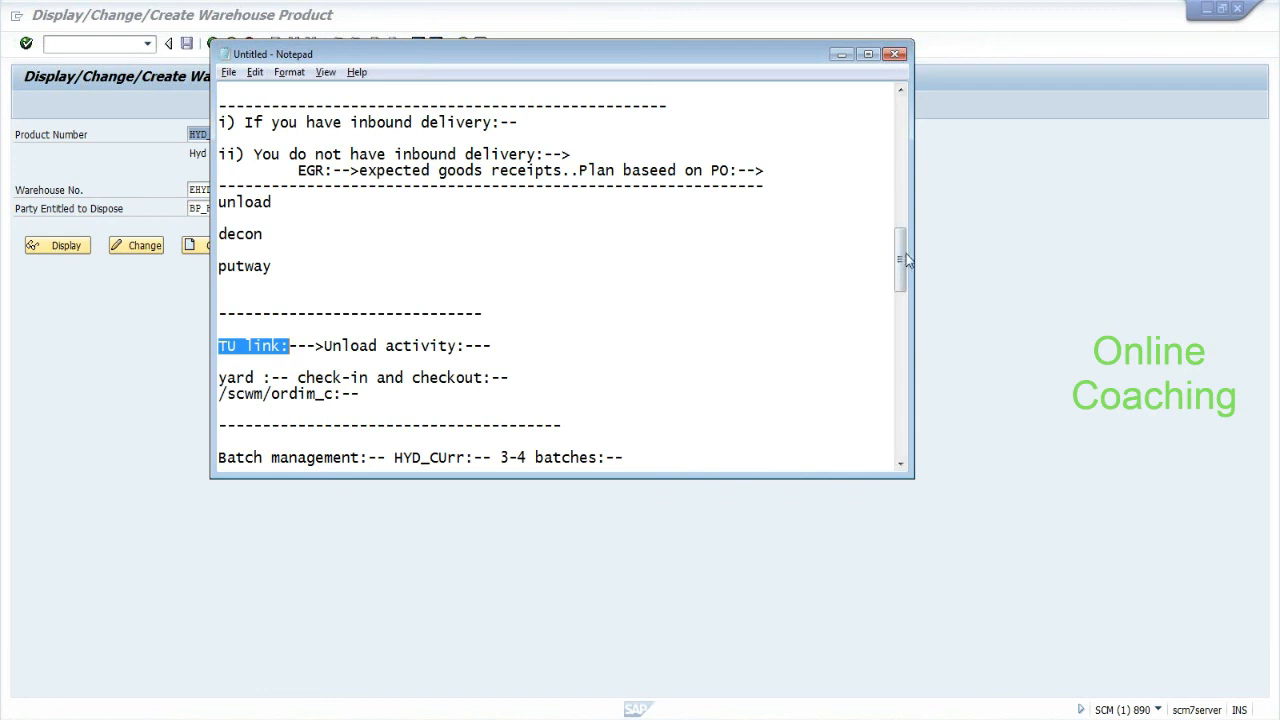
left_click_drag(903, 263, 903, 282)
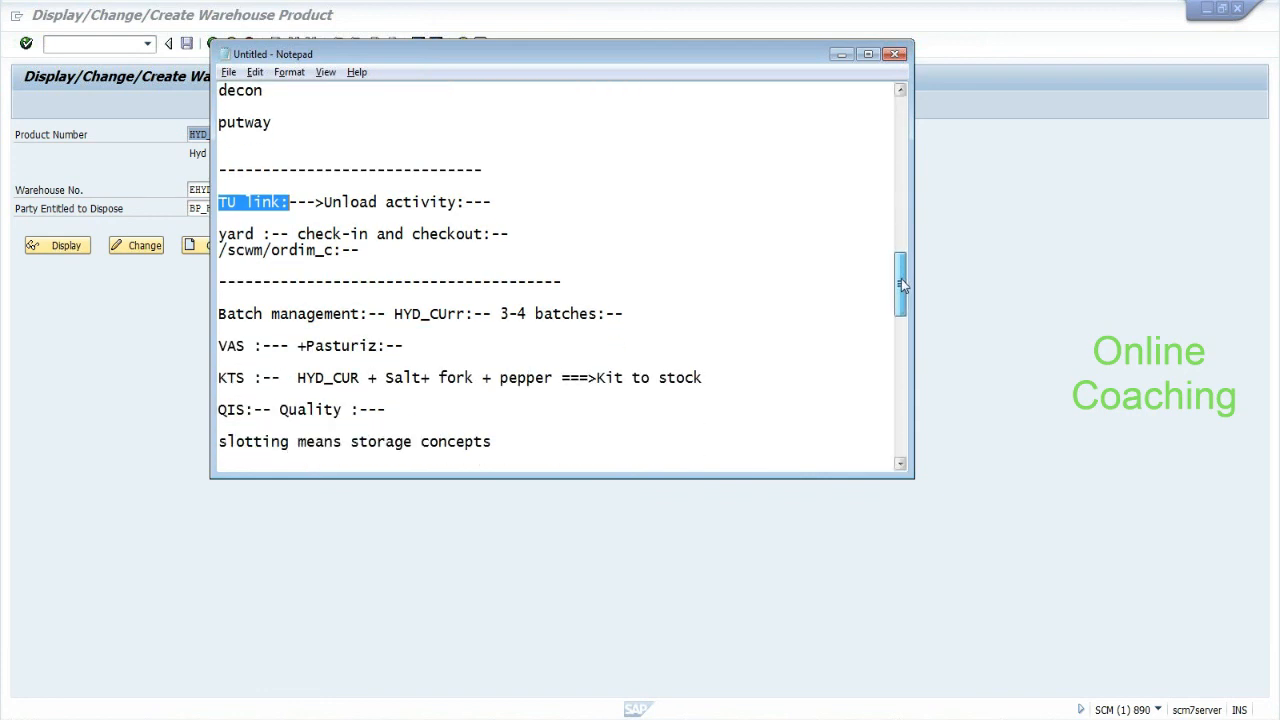
left_click(218, 313)
left_click_drag(218, 314, 352, 314)
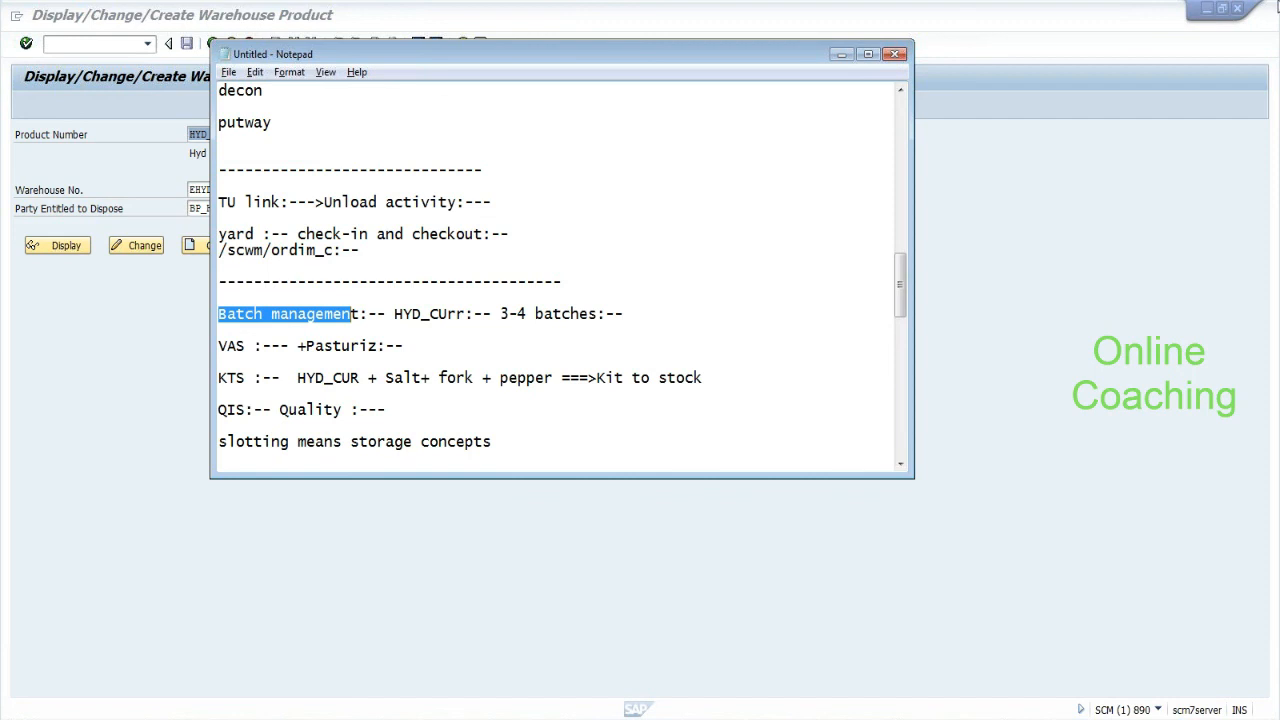
left_click(1272, 15)
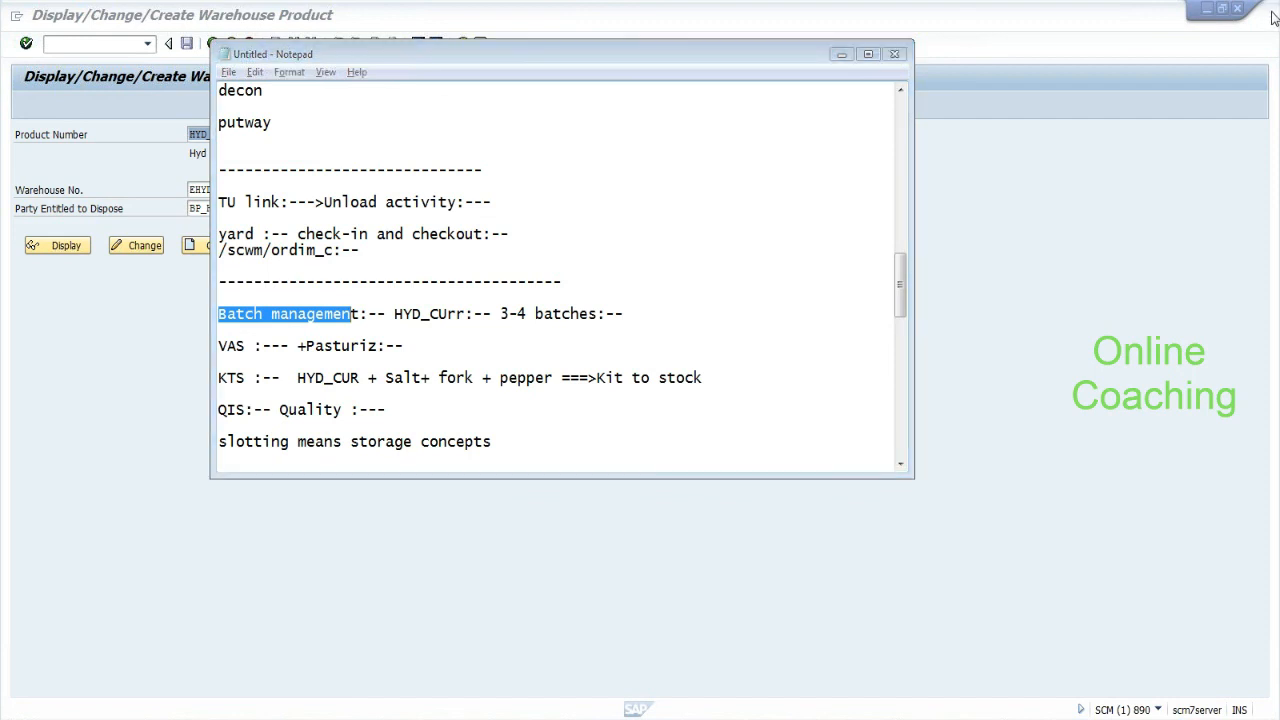
left_click(638, 398)
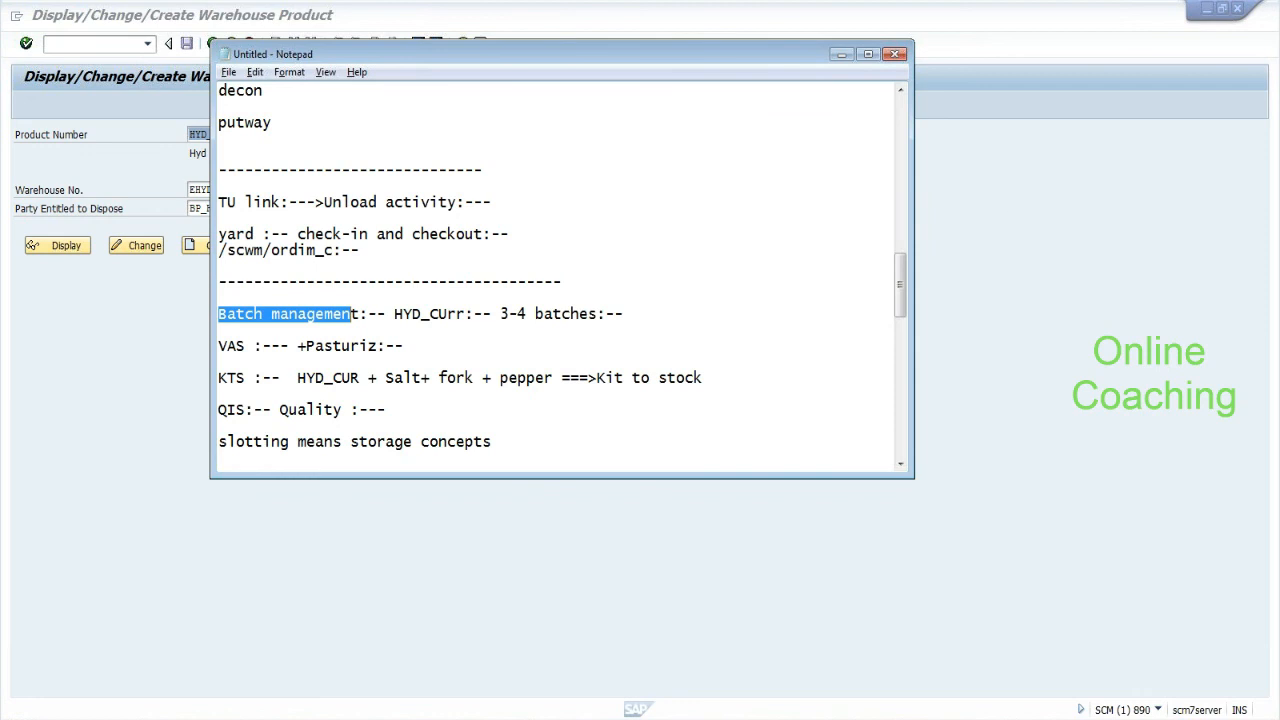